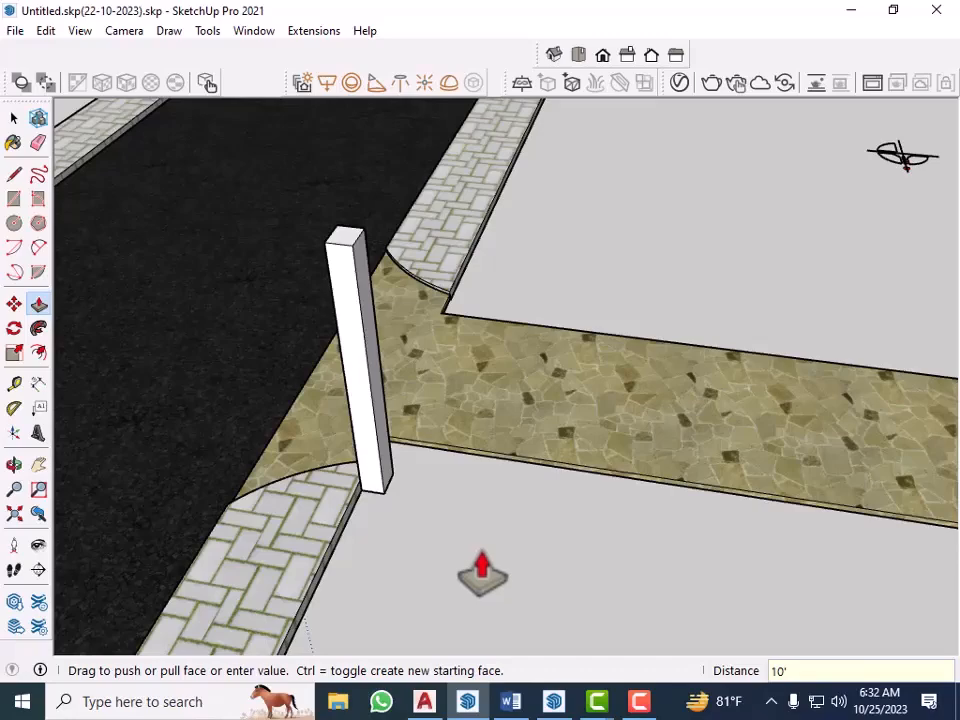
# Make the whole white pillar beside the driveway a group.
pyautogui.moveTo(476, 574); pyautogui.dragTo(533, 465, button='middle')
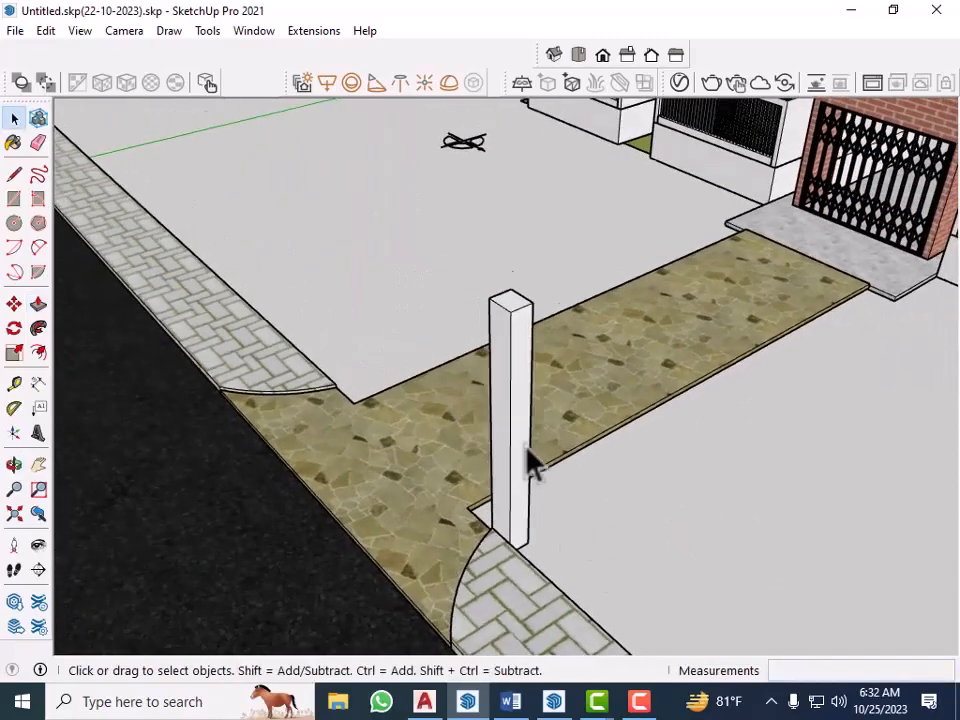
pyautogui.scroll(2, 530, 466)
pyautogui.tripleClick(519, 476)
pyautogui.rightClick(519, 476)
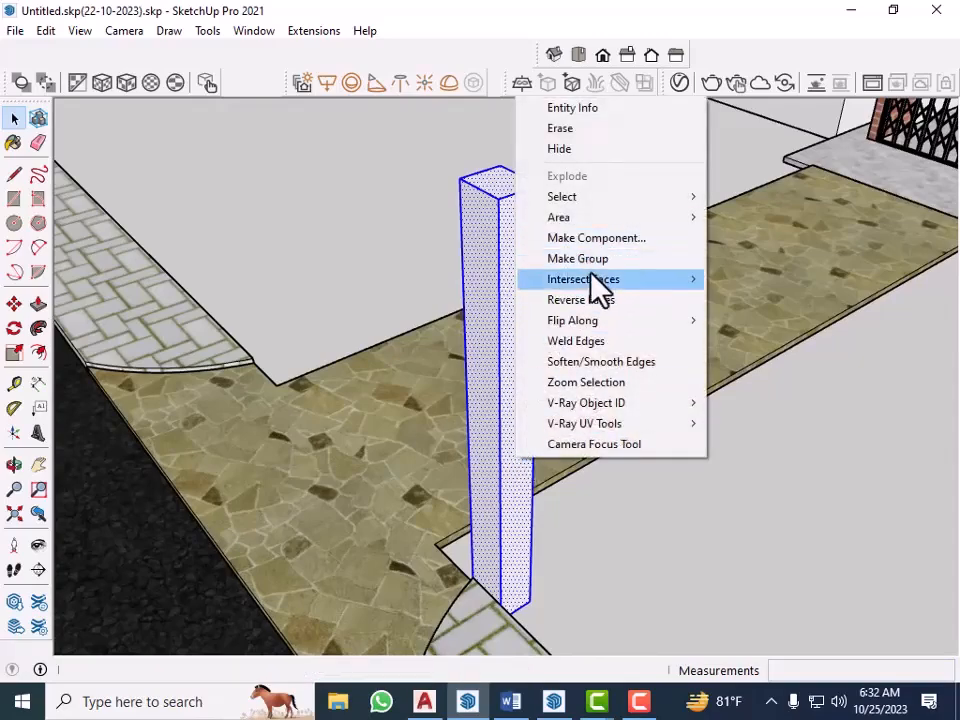
pyautogui.click(593, 257)
pyautogui.click(724, 597)
pyautogui.scroll(-3, 389, 450)
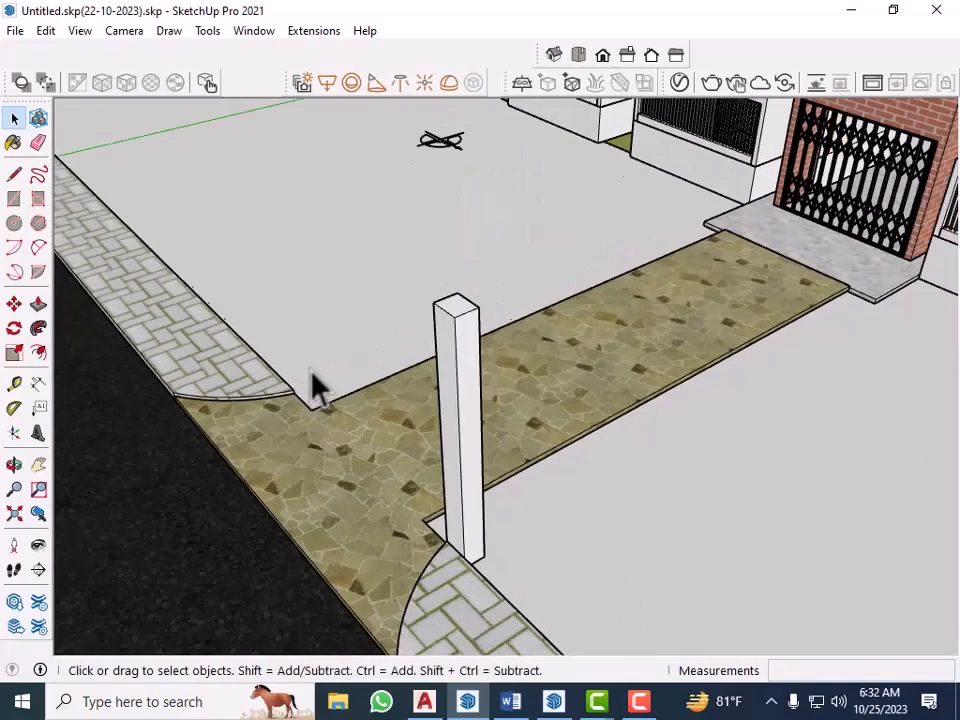
# Copy the pillar group 12' along the red axis, following the sidewalk edge away from the driveway.
pyautogui.scroll(-2, 381, 437)
pyautogui.scroll(6, 489, 525)
pyautogui.click(408, 430)
pyautogui.moveTo(408, 430); pyautogui.dragTo(360, 520, button='middle')
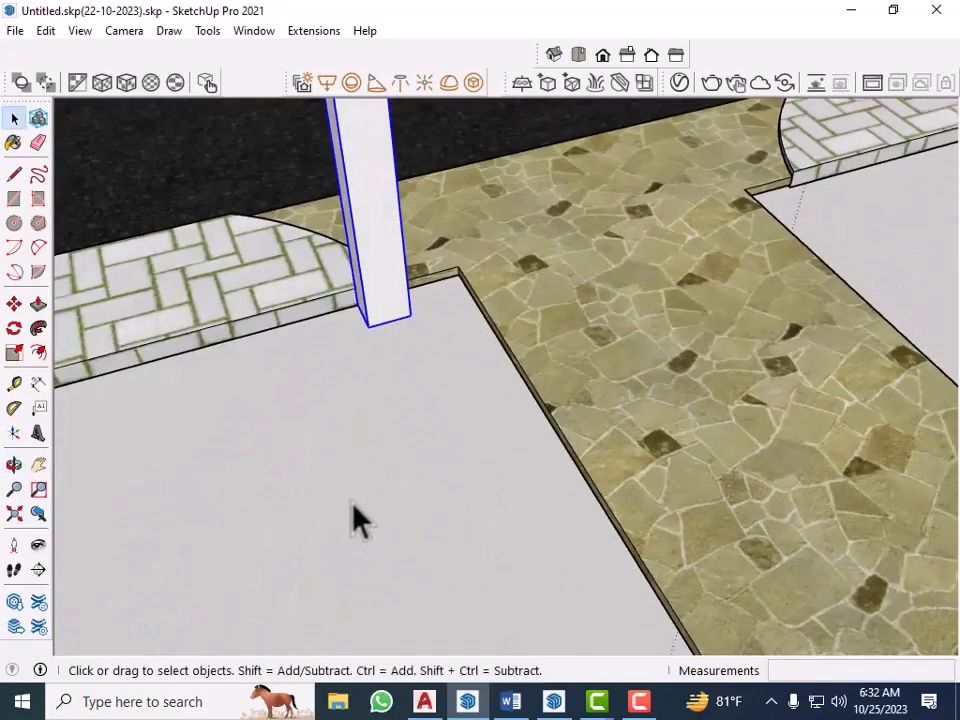
pyautogui.press('m')
pyautogui.scroll(1, 413, 282)
pyautogui.click(430, 298)
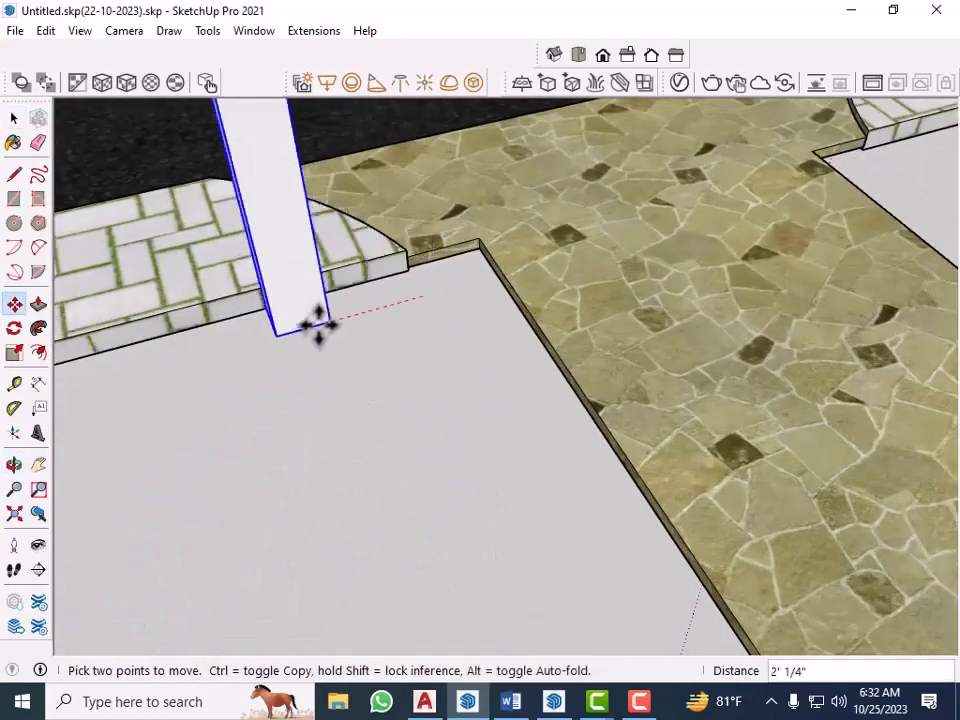
pyautogui.press('ctrl')
pyautogui.scroll(-1, 457, 348)
pyautogui.scroll(5, 465, 345)
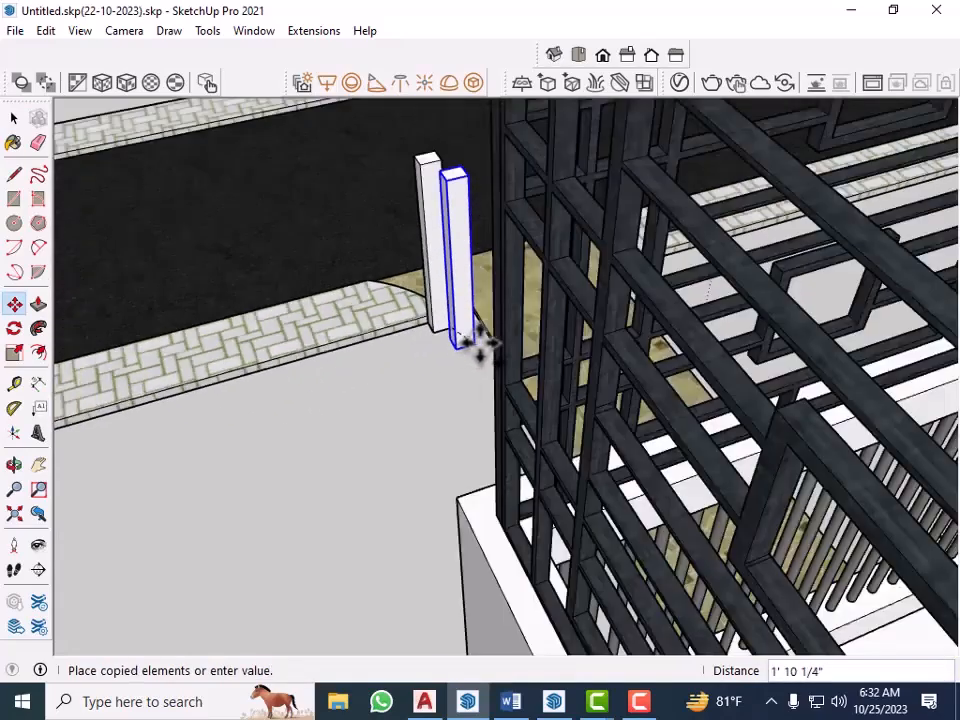
pyautogui.scroll(-5, 487, 437)
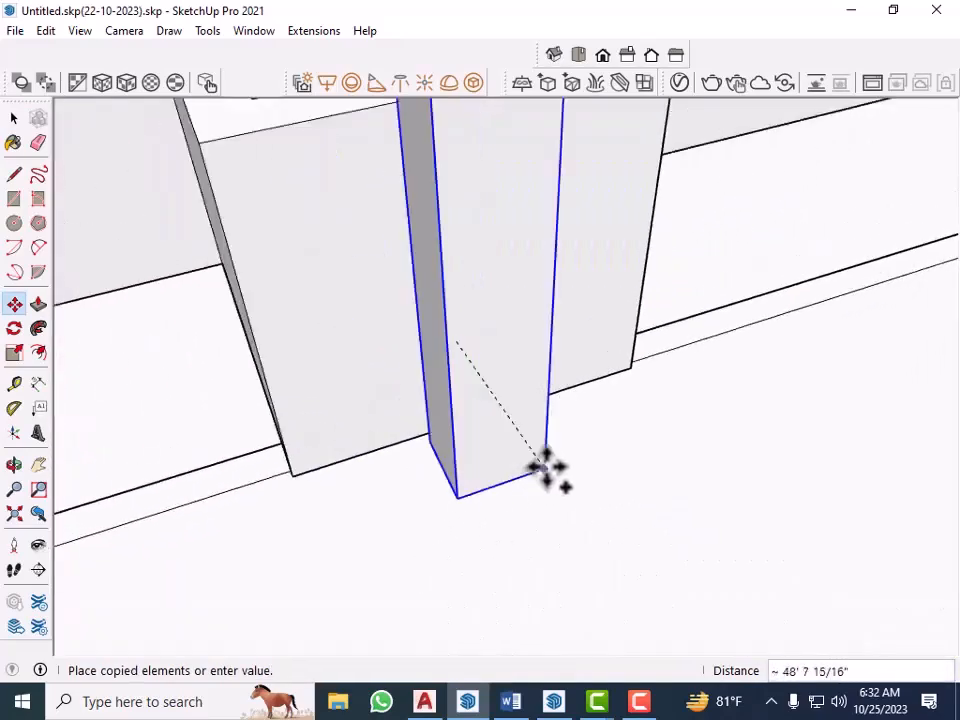
pyautogui.moveTo(490, 490); pyautogui.dragTo(407, 422, button='middle')
pyautogui.scroll(5, 246, 489)
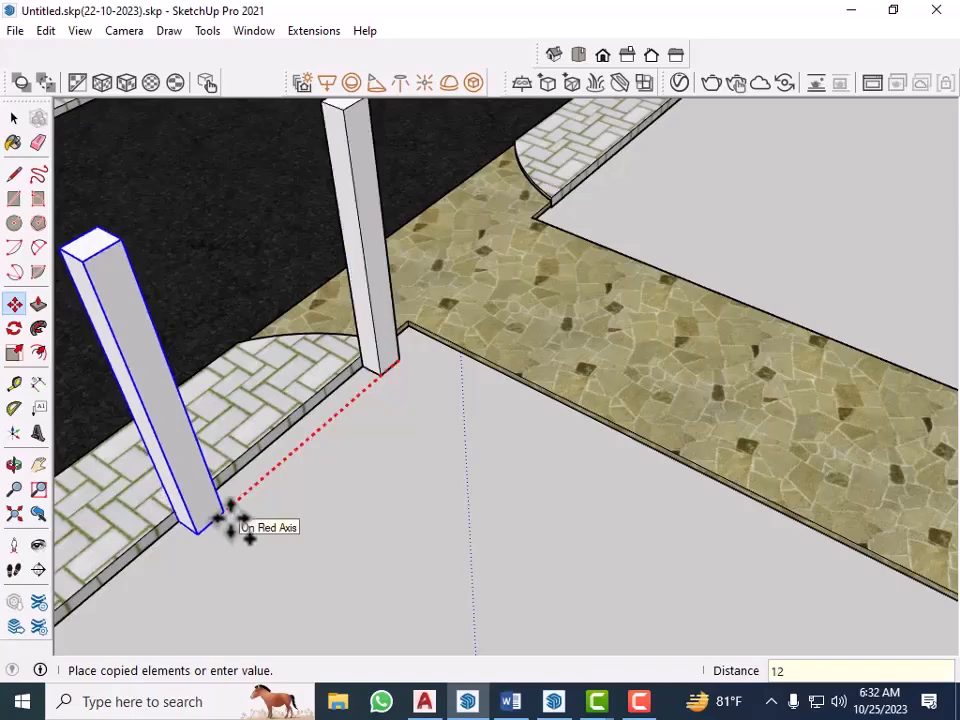
pyautogui.press('Return')
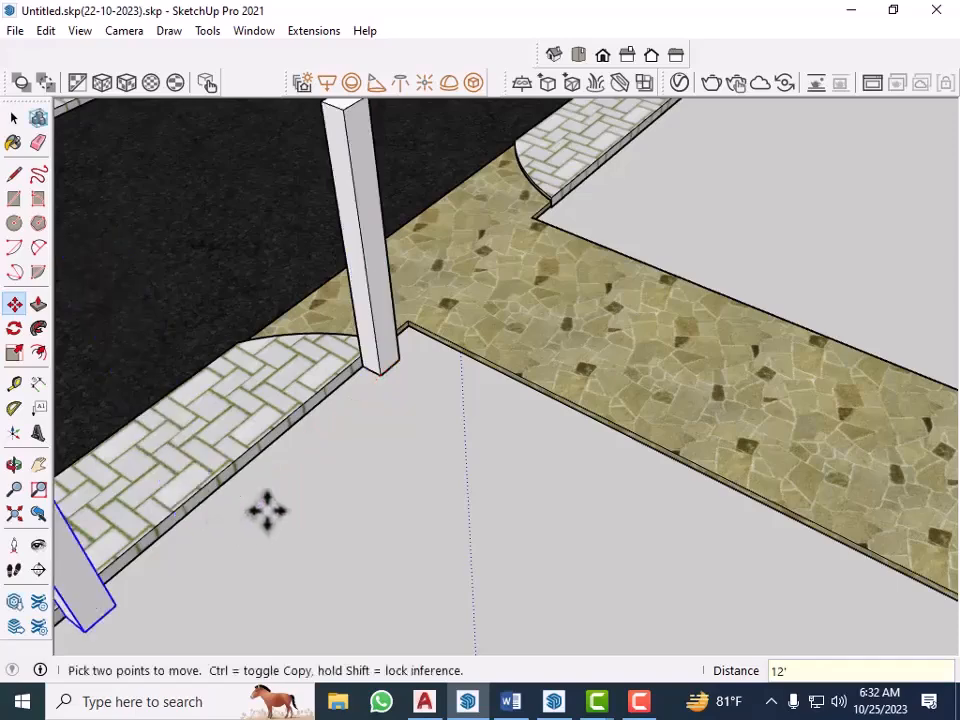
# Multiply the copied pillar into a row of ten copies at the same spacing along the sidewalk.
pyautogui.scroll(-6, 334, 490)
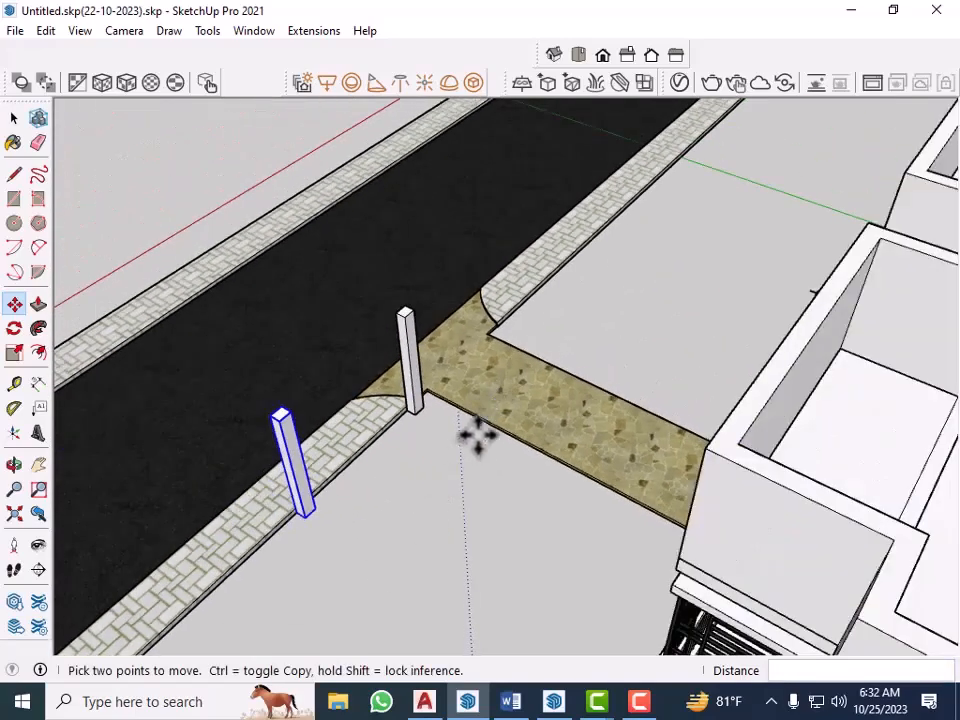
pyautogui.scroll(-2, 414, 525)
pyautogui.scroll(1, 370, 527)
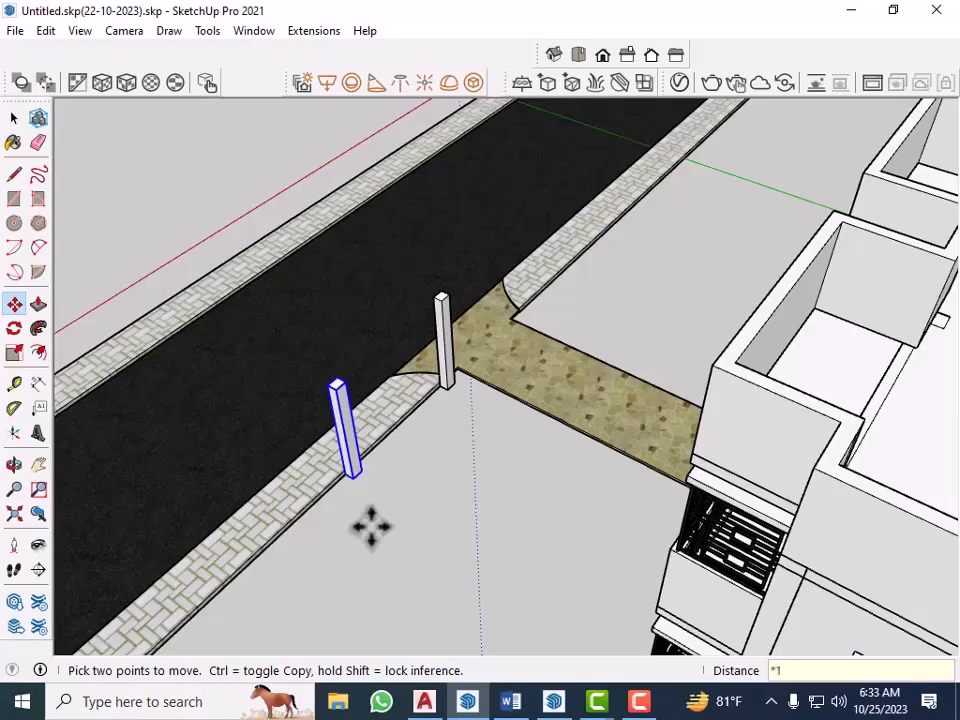
pyautogui.press('Return')
pyautogui.scroll(1, 722, 418)
pyautogui.scroll(-6, 591, 306)
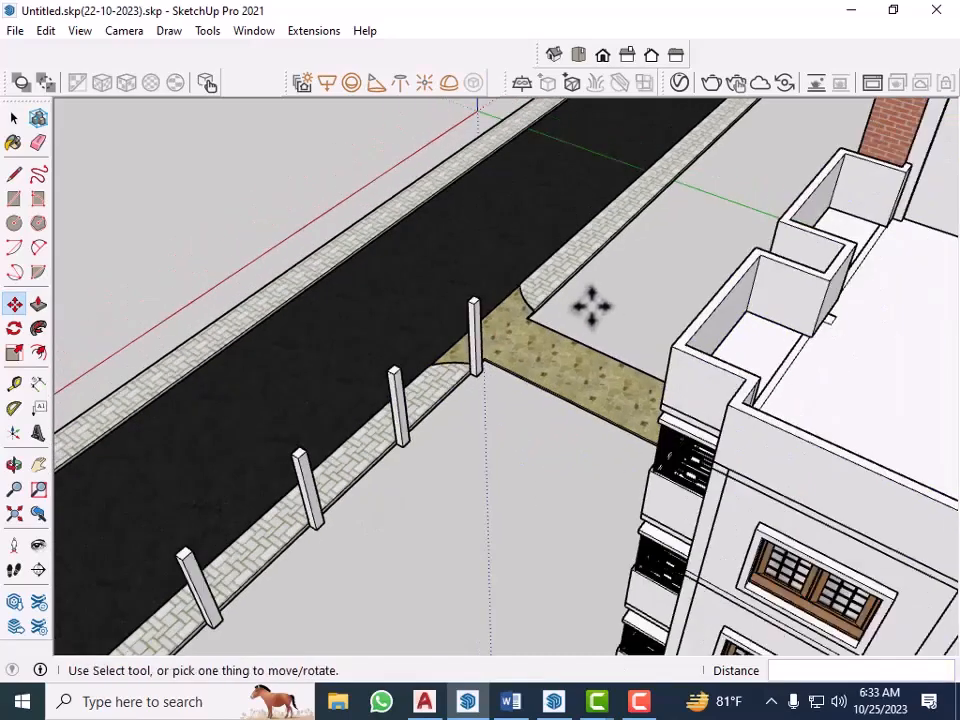
pyautogui.scroll(-3, 620, 335)
pyautogui.press('space')
# Delete the two pillars standing beyond the end of the road.
pyautogui.moveTo(386, 561); pyautogui.dragTo(639, 596, button='middle')
pyautogui.scroll(5, 714, 643)
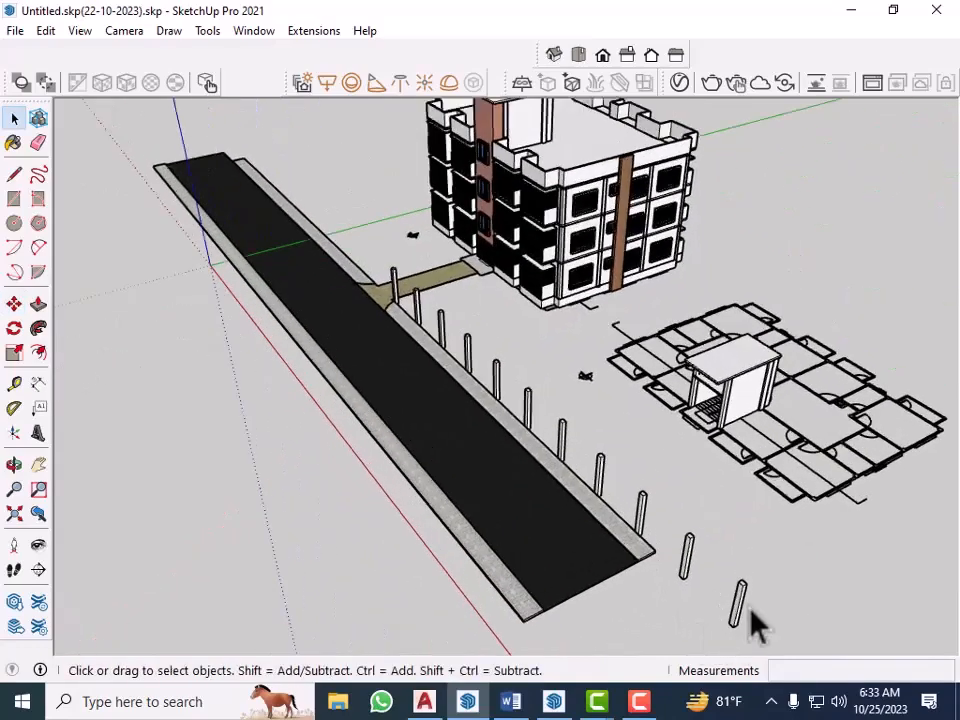
pyautogui.scroll(2, 716, 603)
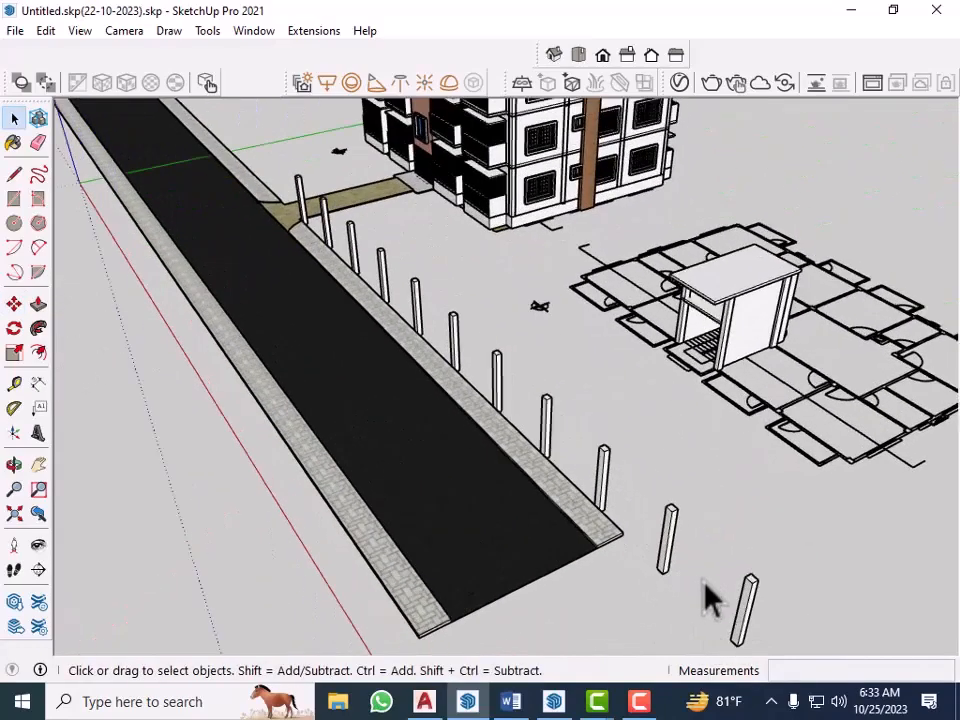
pyautogui.click(749, 610)
pyautogui.press('Delete')
pyautogui.moveTo(705, 612); pyautogui.dragTo(748, 564, button='middle')
pyautogui.scroll(3, 789, 482)
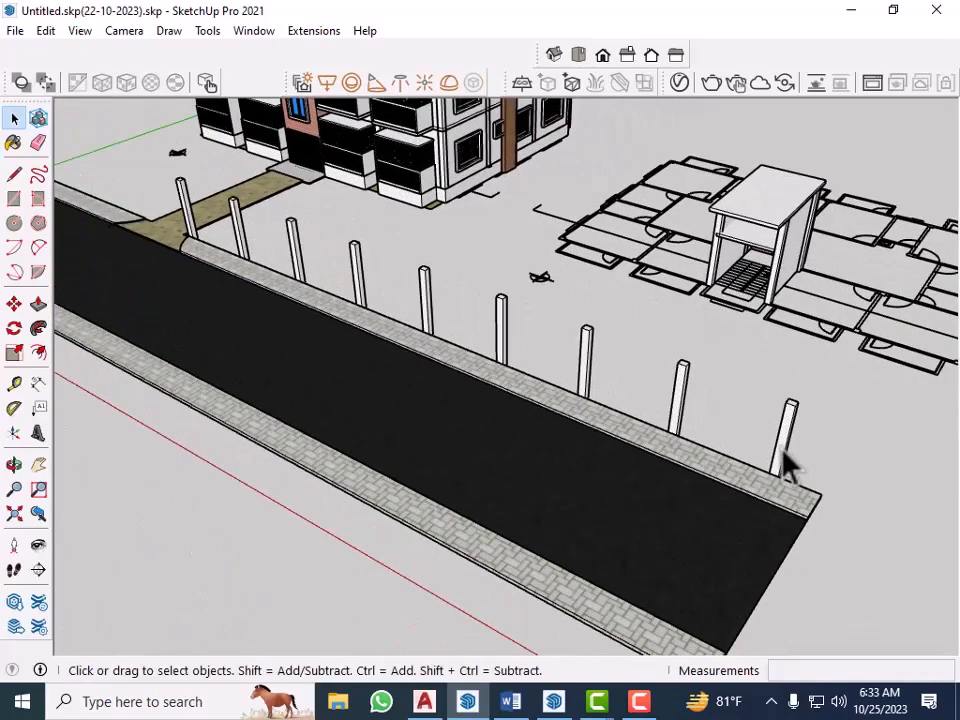
# Select all nine remaining pillars along the sidewalk and make them one group.
pyautogui.click(787, 465)
pyautogui.keyDown('ctrl'); pyautogui.click(584, 370); pyautogui.keyUp('ctrl')
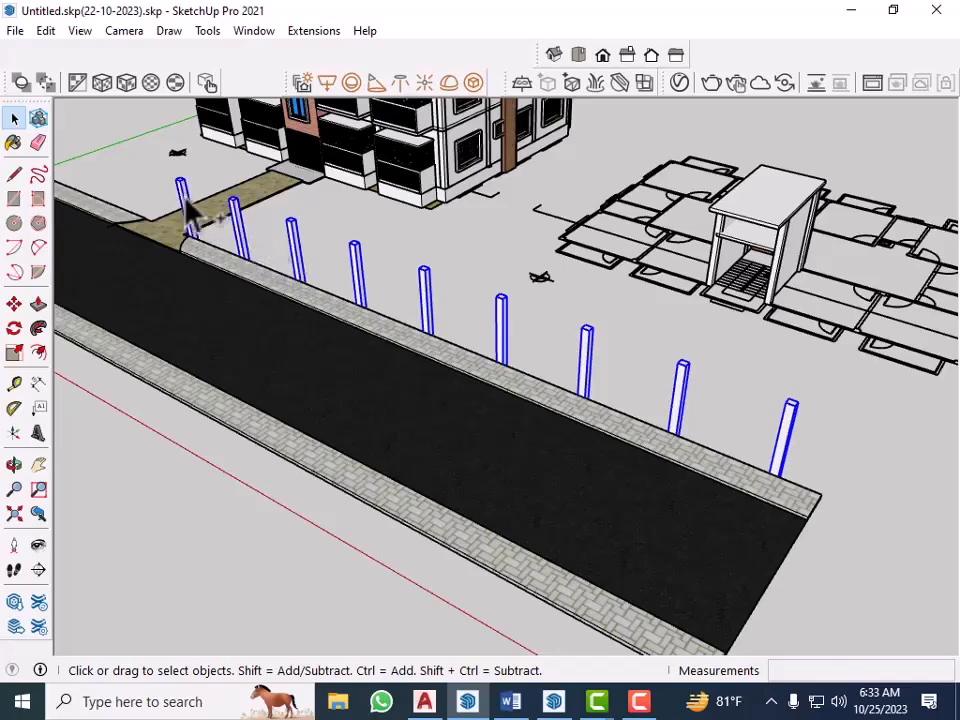
pyautogui.rightClick(186, 203)
pyautogui.click(285, 378)
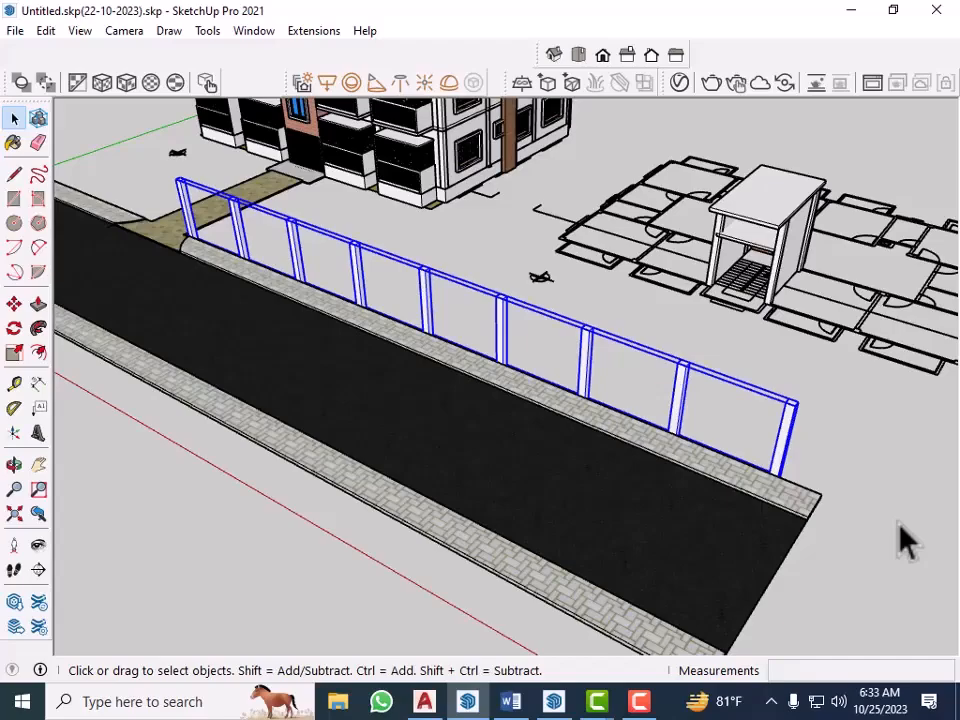
# Copy the pillar row 106' 6" along the red axis so its end pillar meets the driveway's opposite corner.
pyautogui.press('m')
pyautogui.moveTo(883, 514); pyautogui.dragTo(98, 380, button='middle')
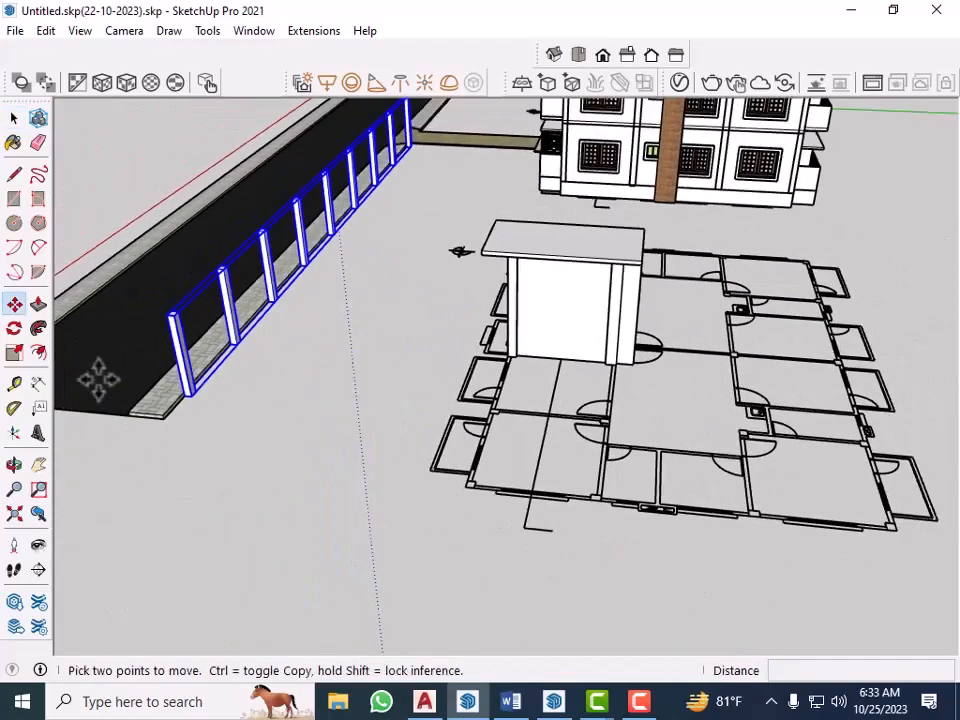
pyautogui.scroll(6, 210, 410)
pyautogui.click(231, 386)
pyautogui.press('ctrl')
pyautogui.scroll(-7, 250, 555)
pyautogui.moveTo(432, 316); pyautogui.dragTo(140, 425, button='middle')
pyautogui.scroll(-2, 246, 392)
pyautogui.moveTo(390, 342); pyautogui.dragTo(450, 287, button='middle')
pyautogui.scroll(-3, 181, 320)
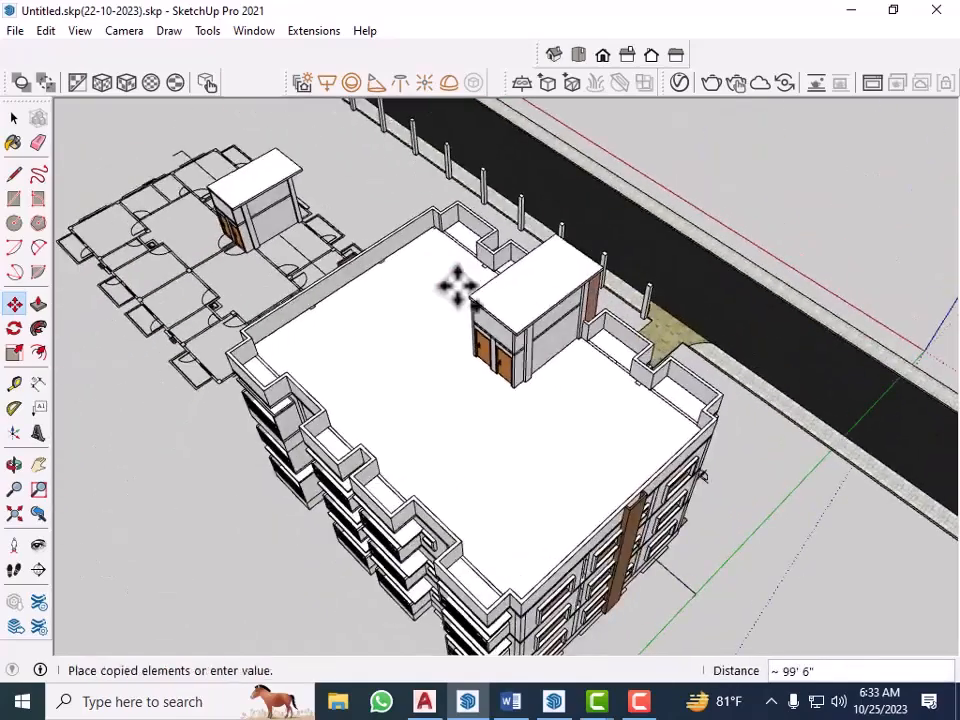
pyautogui.scroll(10, 675, 348)
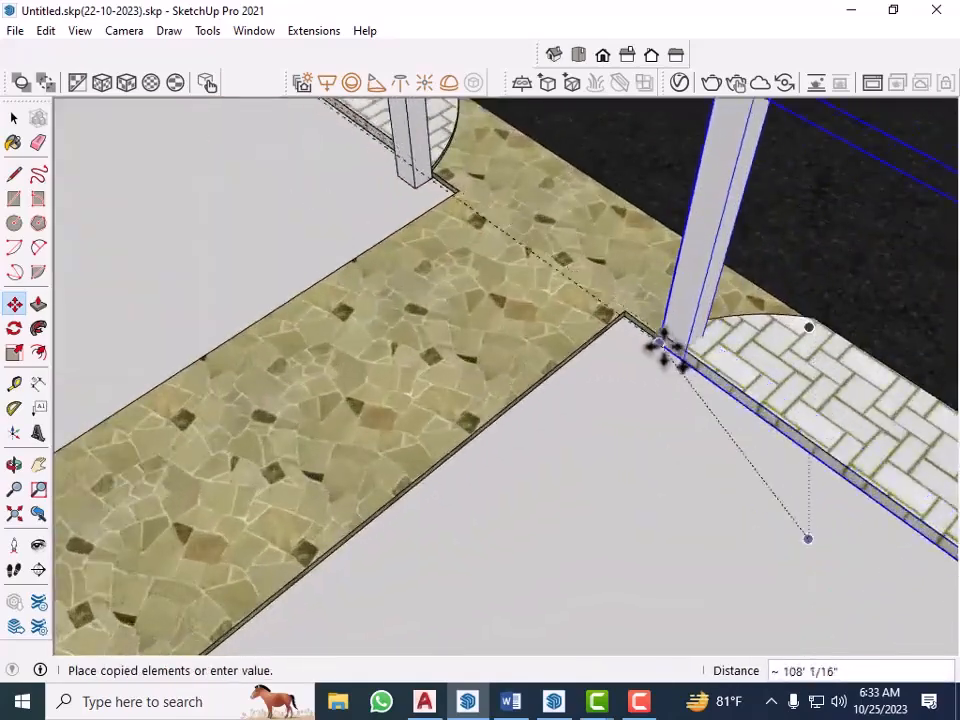
pyautogui.moveTo(668, 350); pyautogui.dragTo(609, 381, button='middle')
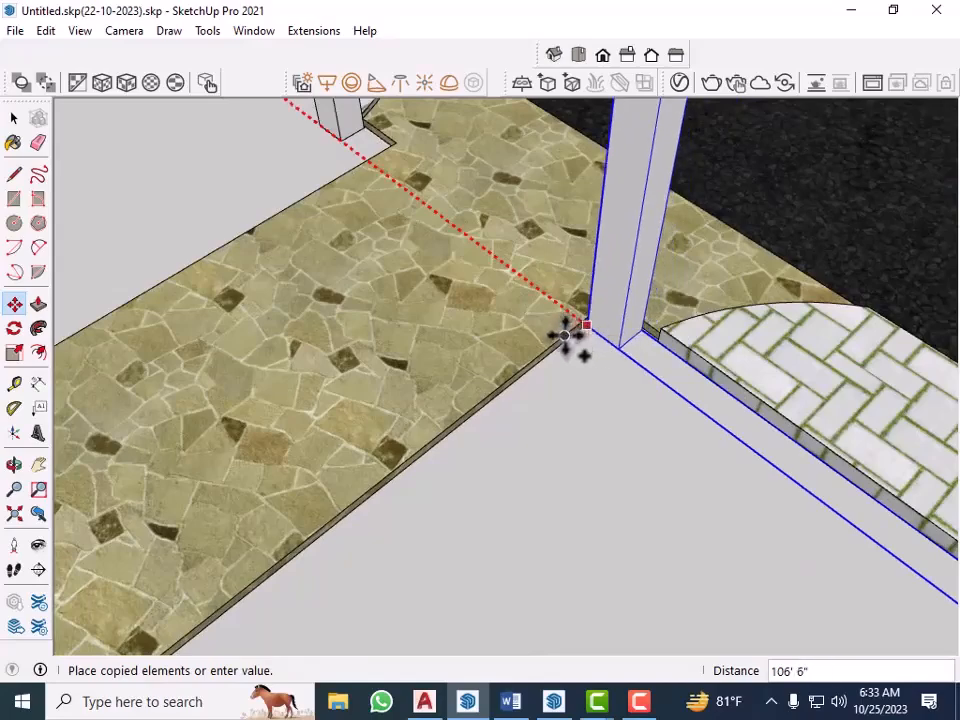
pyautogui.click(565, 335)
pyautogui.scroll(-8, 565, 335)
pyautogui.press('space')
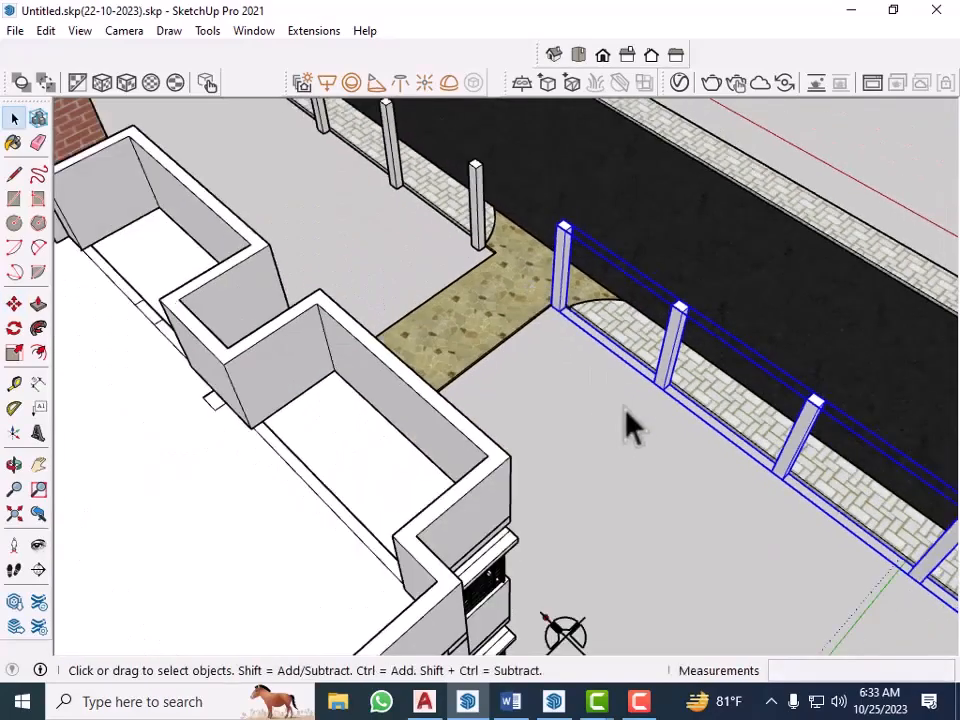
pyautogui.scroll(-3, 578, 387)
pyautogui.click(634, 467)
# Place a guide line 5' out from the base edge of the building's side wall facing the separate floor plan.
pyautogui.moveTo(568, 418); pyautogui.dragTo(505, 455, button='middle')
pyautogui.scroll(2, 623, 432)
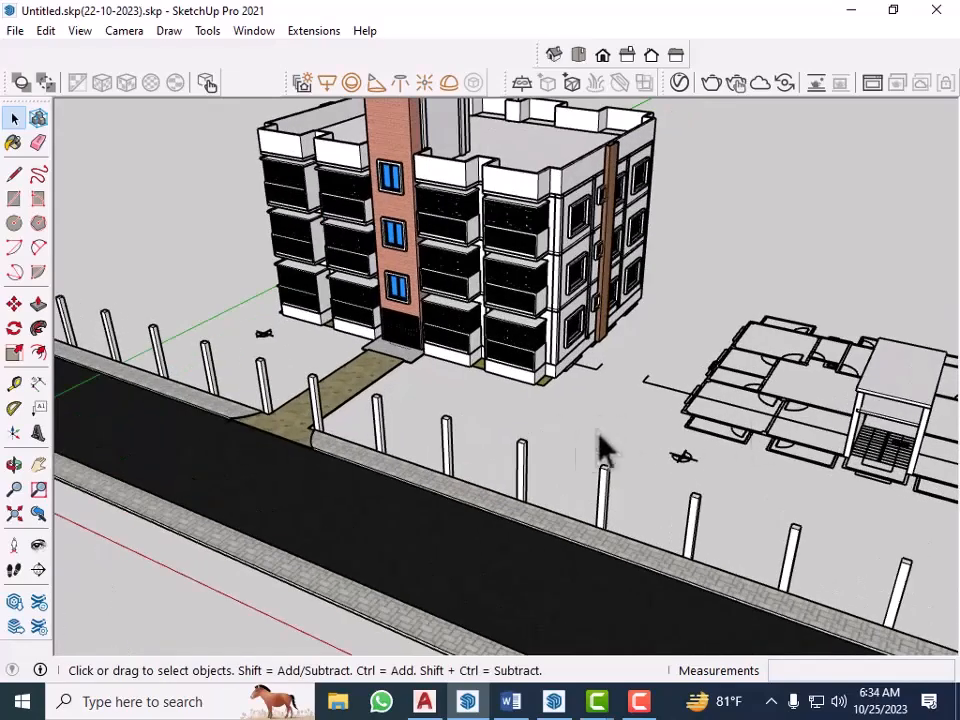
pyautogui.moveTo(595, 452)
pyautogui.mouseDown(button='middle')
pyautogui.moveTo(570, 435)
pyautogui.moveTo(583, 462)
pyautogui.mouseUp(button='middle')
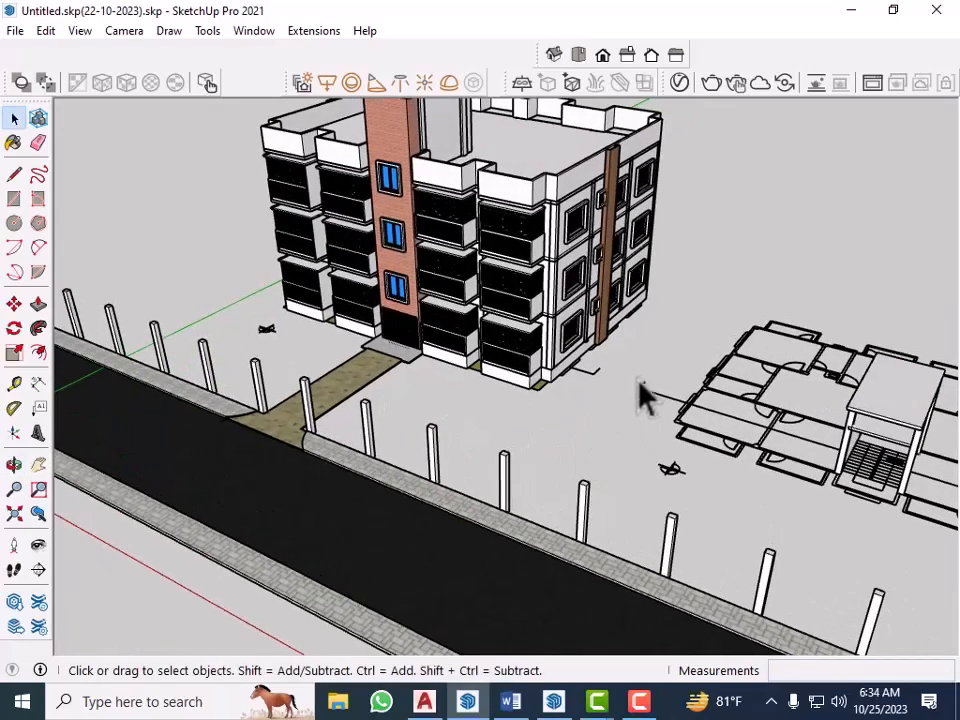
pyautogui.scroll(-2, 646, 415)
pyautogui.moveTo(647, 435); pyautogui.dragTo(544, 407, button='middle')
pyautogui.scroll(2, 555, 482)
pyautogui.scroll(4, 544, 407)
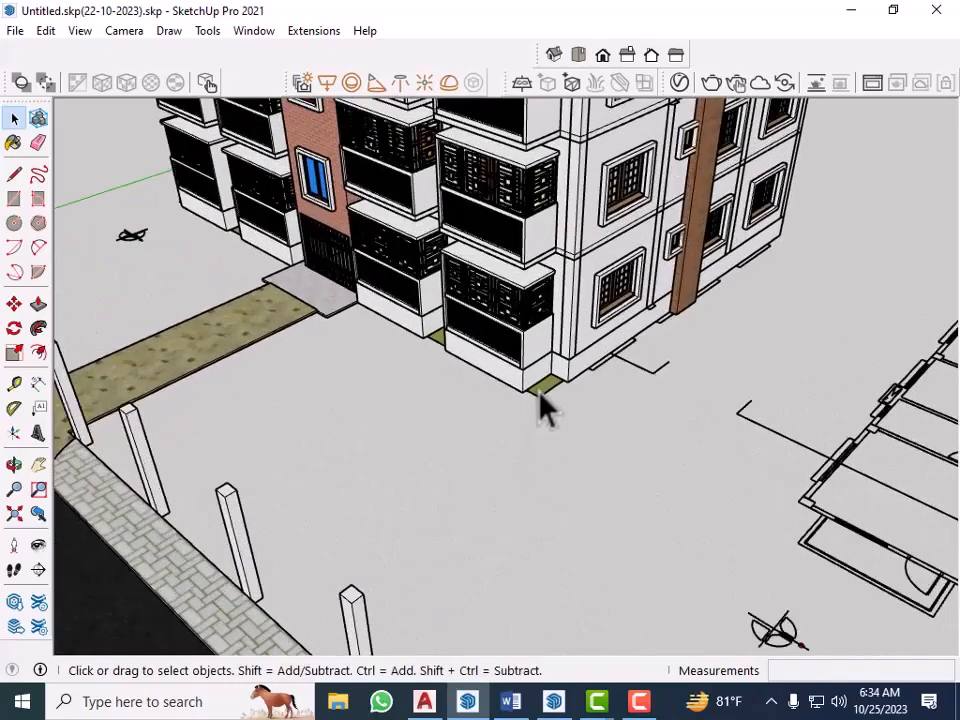
pyautogui.press('t')
pyautogui.scroll(5, 607, 356)
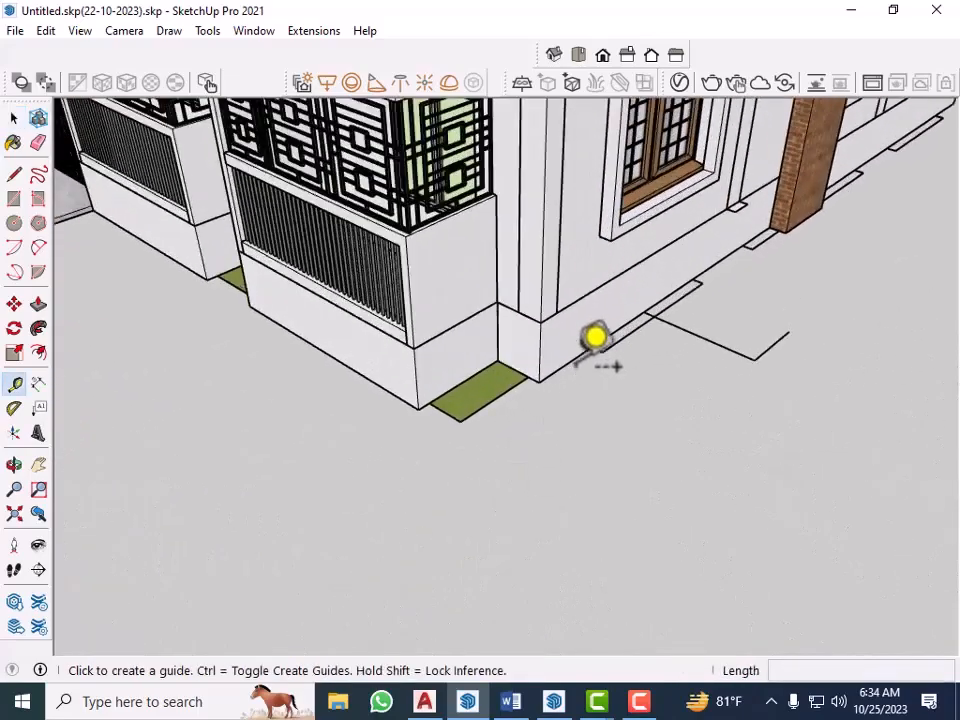
pyautogui.click(576, 357)
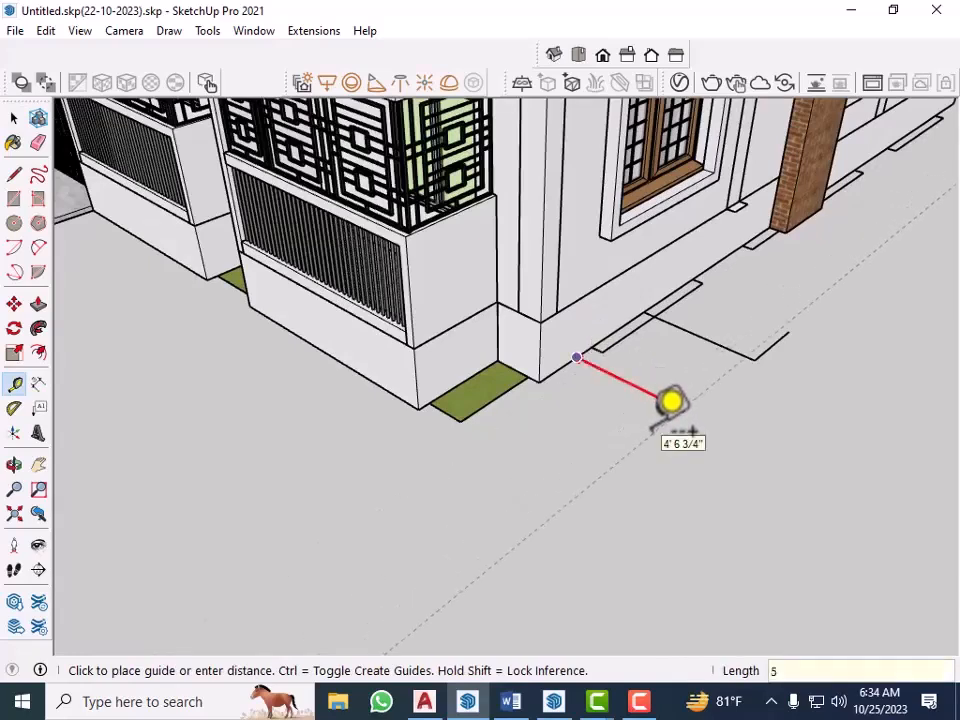
pyautogui.press('Return')
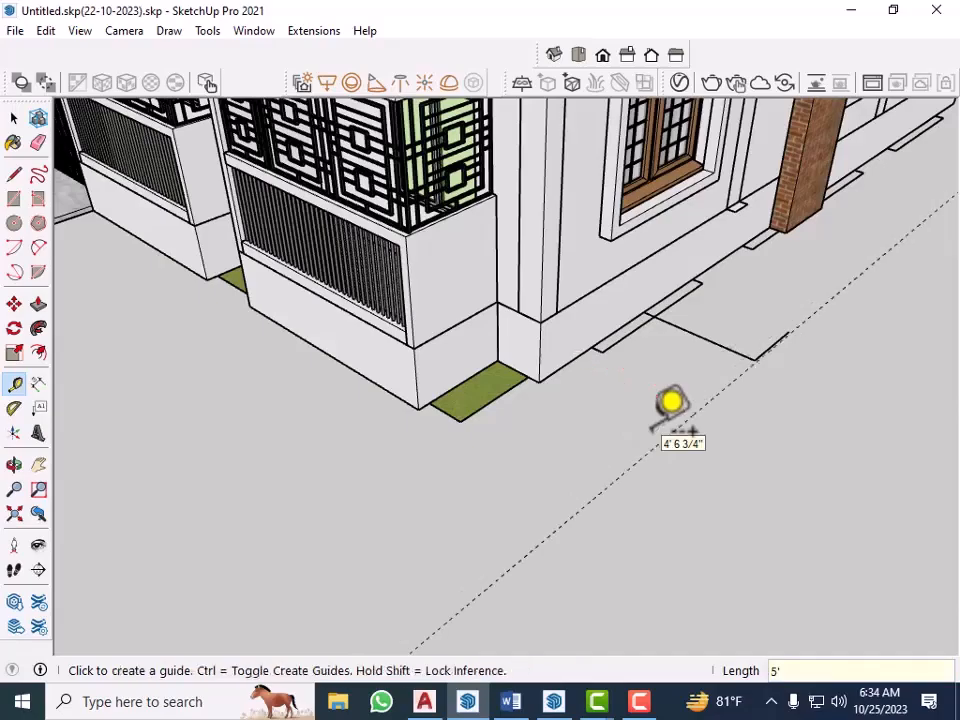
# Place a guide line parallel to the base edge of the building's opposite side wall, just beyond the section mark.
pyautogui.scroll(-6, 671, 401)
pyautogui.moveTo(578, 410); pyautogui.dragTo(754, 428, button='middle')
pyautogui.moveTo(516, 422); pyautogui.dragTo(333, 461, button='middle')
pyautogui.scroll(5, 333, 461)
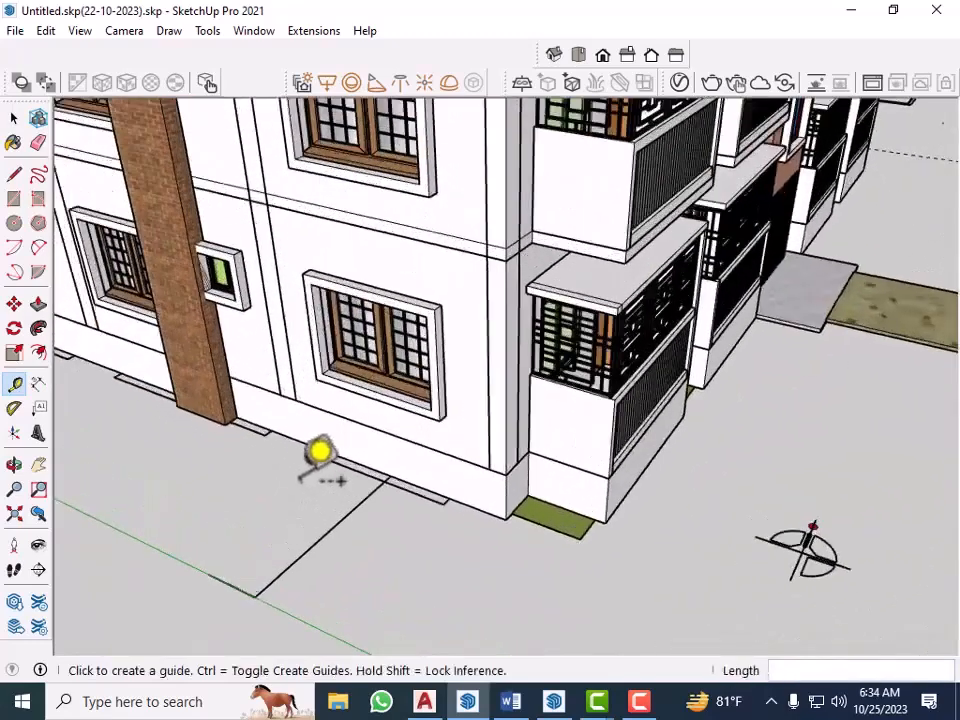
pyautogui.click(324, 440)
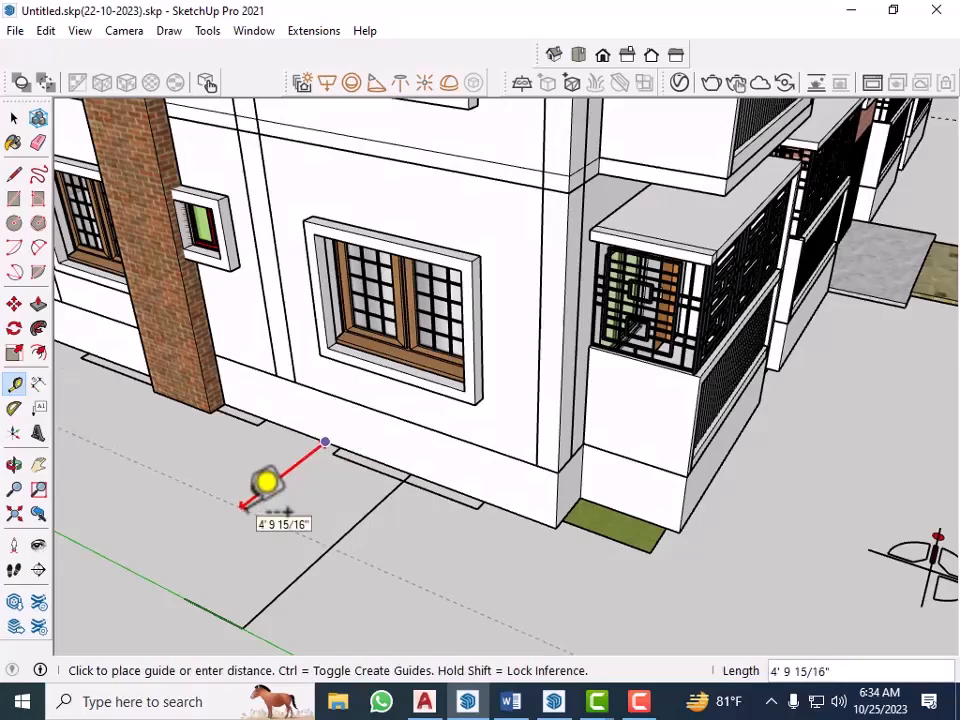
pyautogui.press('Return')
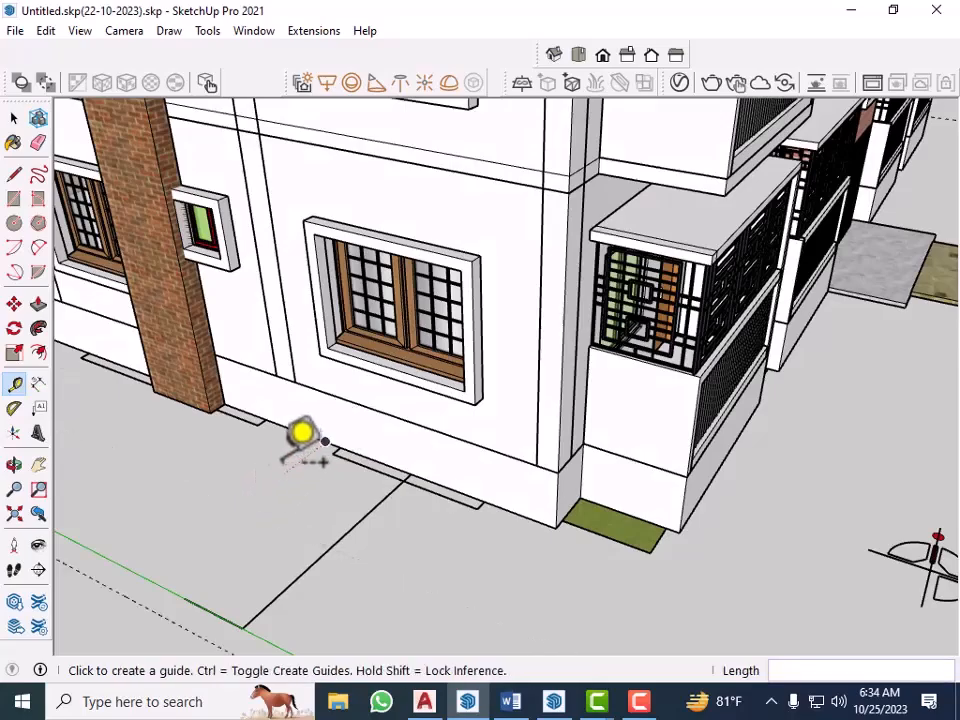
# Delete the 5' guide line beside the side wall facing the separate floor plan.
pyautogui.scroll(-4, 276, 447)
pyautogui.press('space')
pyautogui.moveTo(490, 507); pyautogui.dragTo(615, 476, button='middle')
pyautogui.scroll(5, 727, 446)
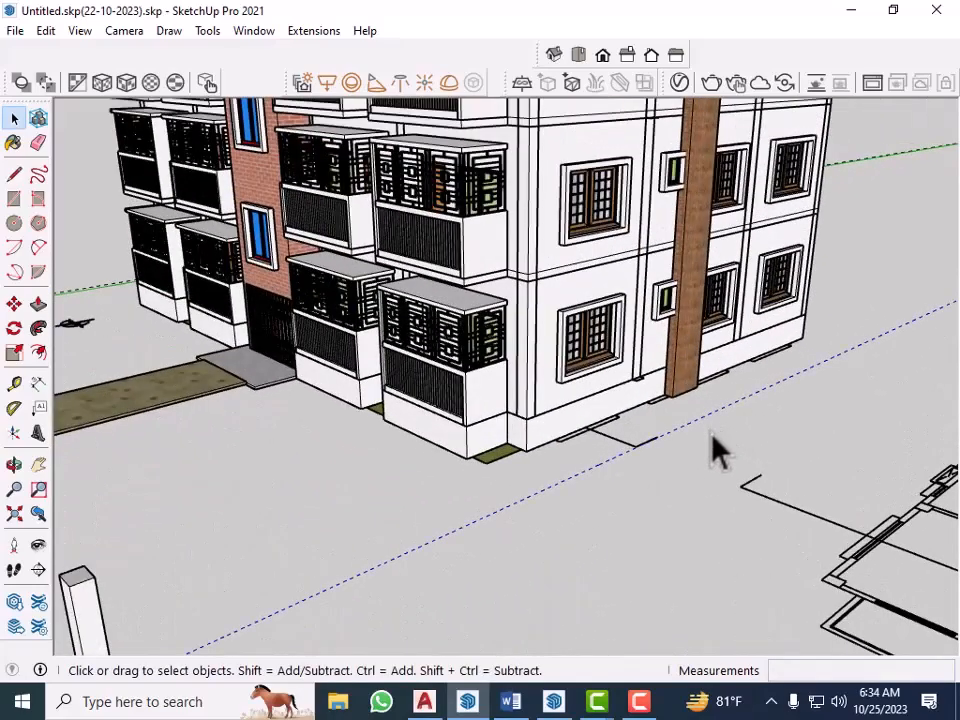
pyautogui.scroll(5, 551, 458)
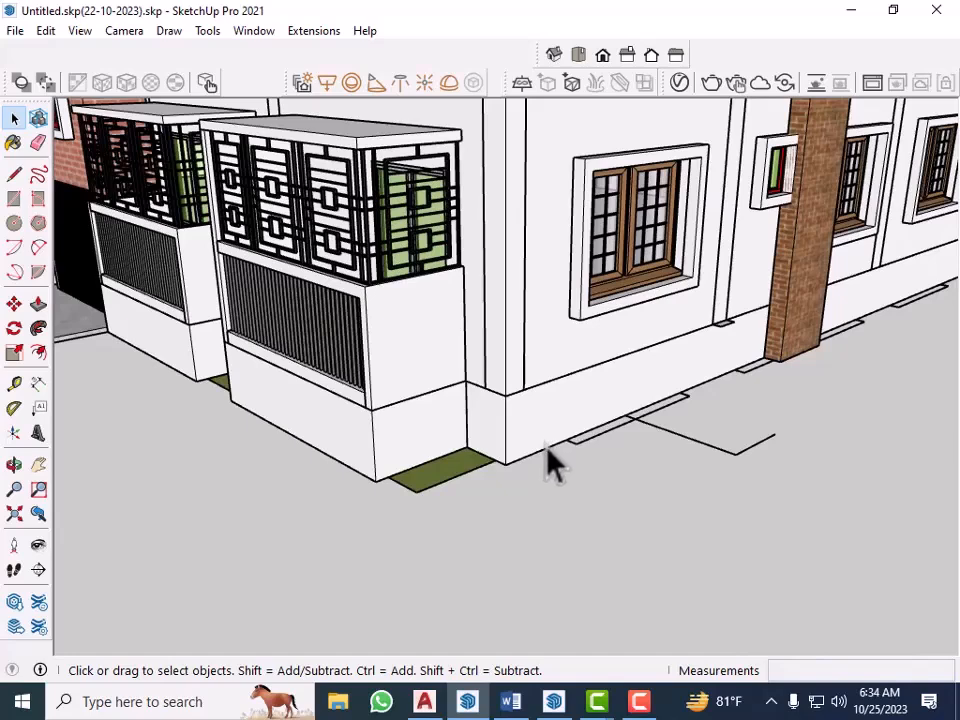
# Place a guide line parallel to the side wall facing the floor plan, between the two section marks.
pyautogui.press('t')
pyautogui.click(535, 453)
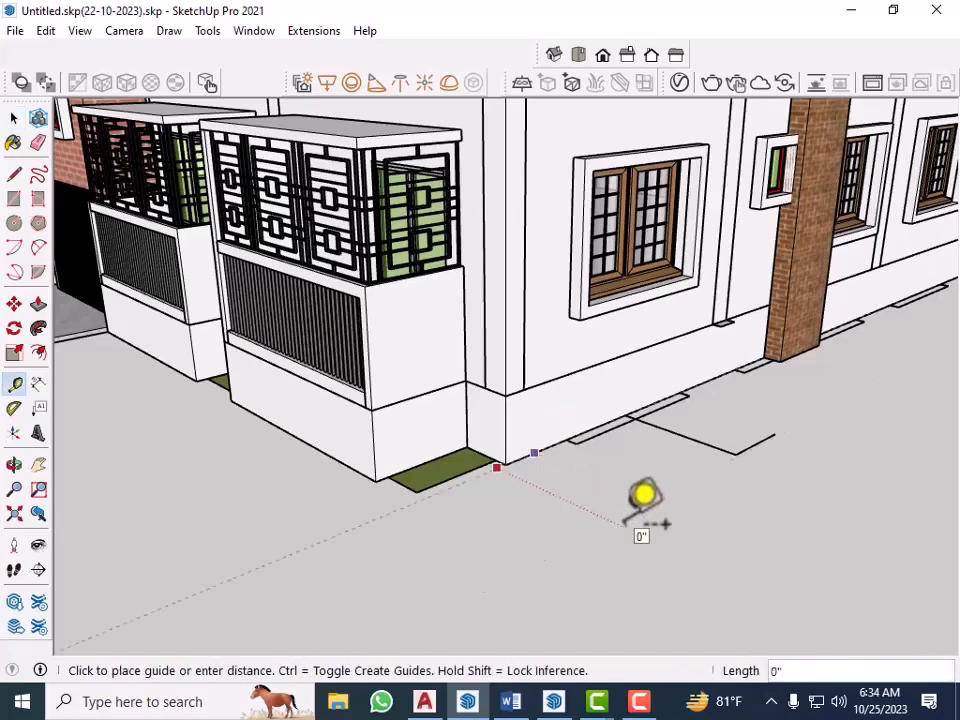
pyautogui.click(720, 533)
pyautogui.scroll(-5, 640, 440)
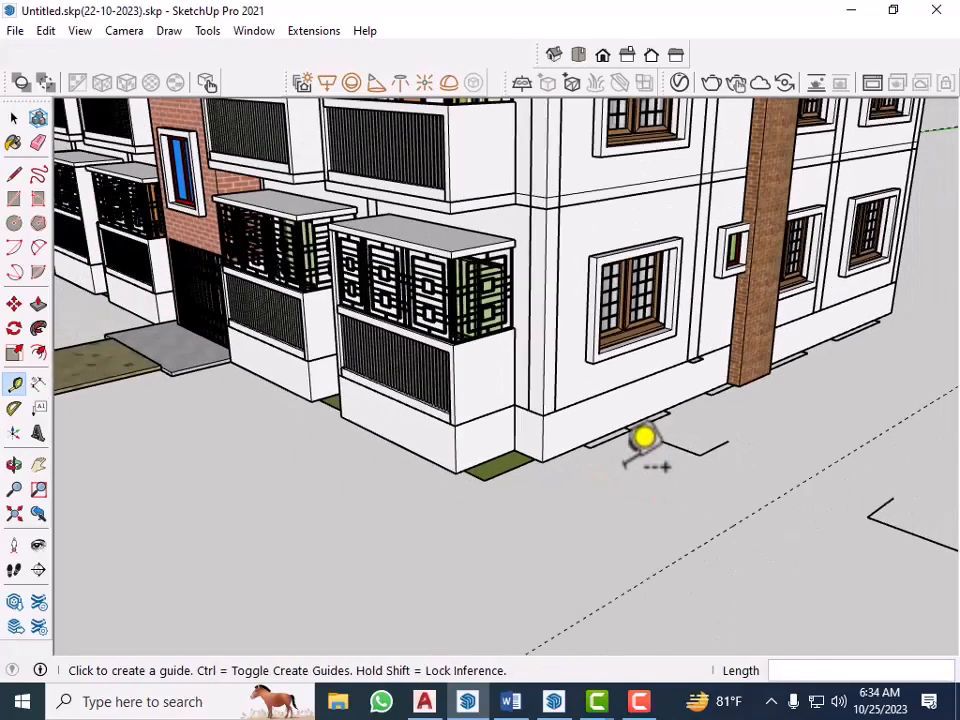
# Copy the road-row pillar where the side guide line meets the road, and paste the copy on the ground near that guide.
pyautogui.moveTo(648, 428); pyautogui.dragTo(904, 456, button='middle')
pyautogui.scroll(5, 859, 435)
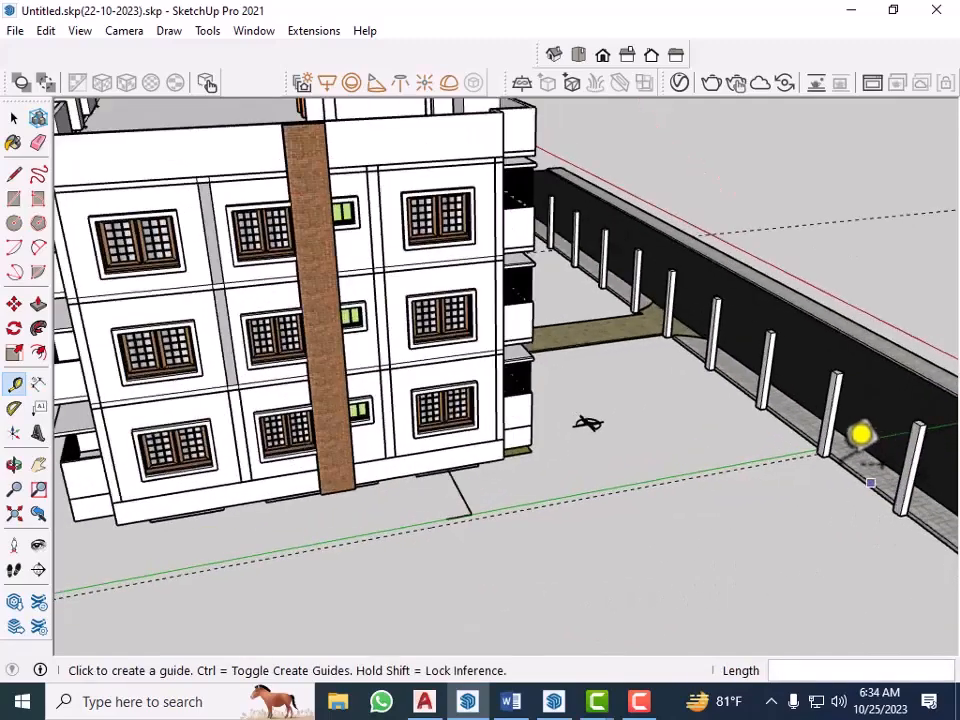
pyautogui.scroll(4, 838, 480)
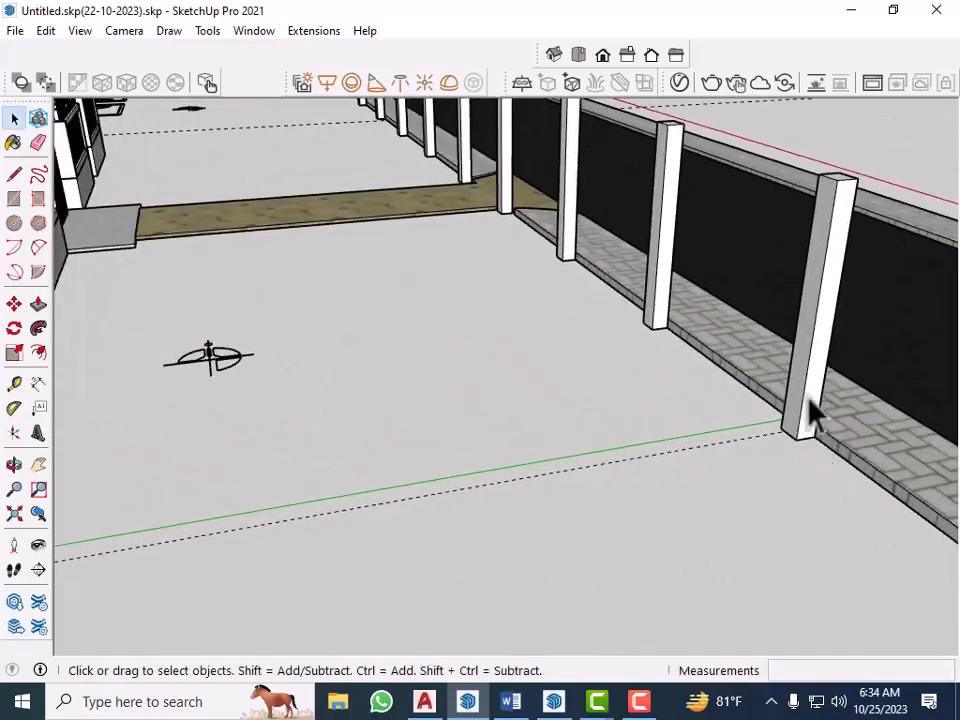
pyautogui.click(812, 420)
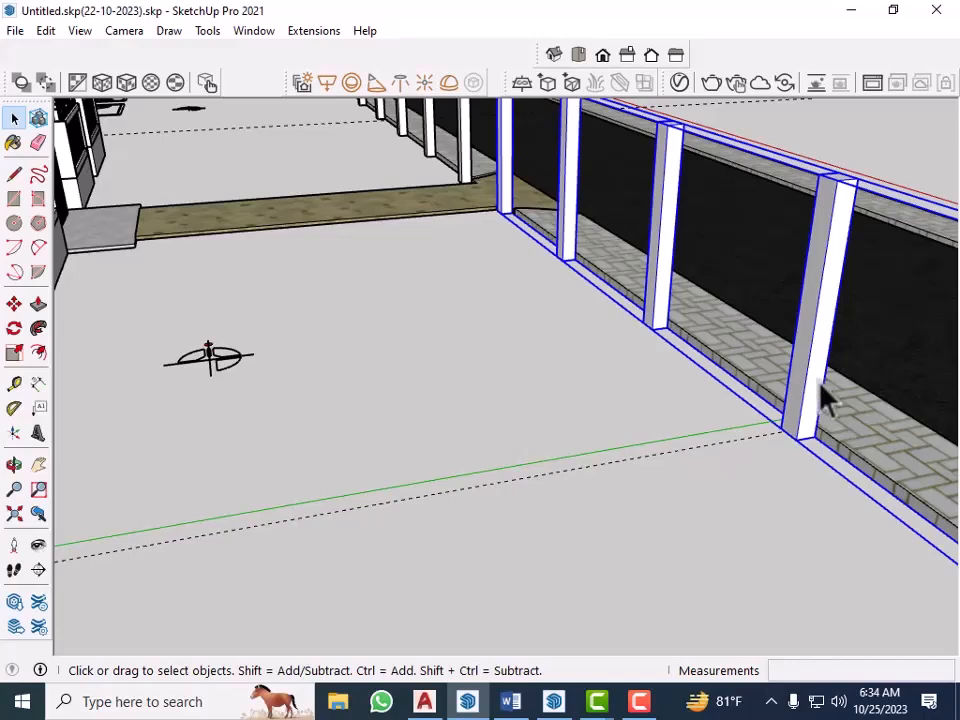
pyautogui.doubleClick(824, 398)
pyautogui.click(818, 405)
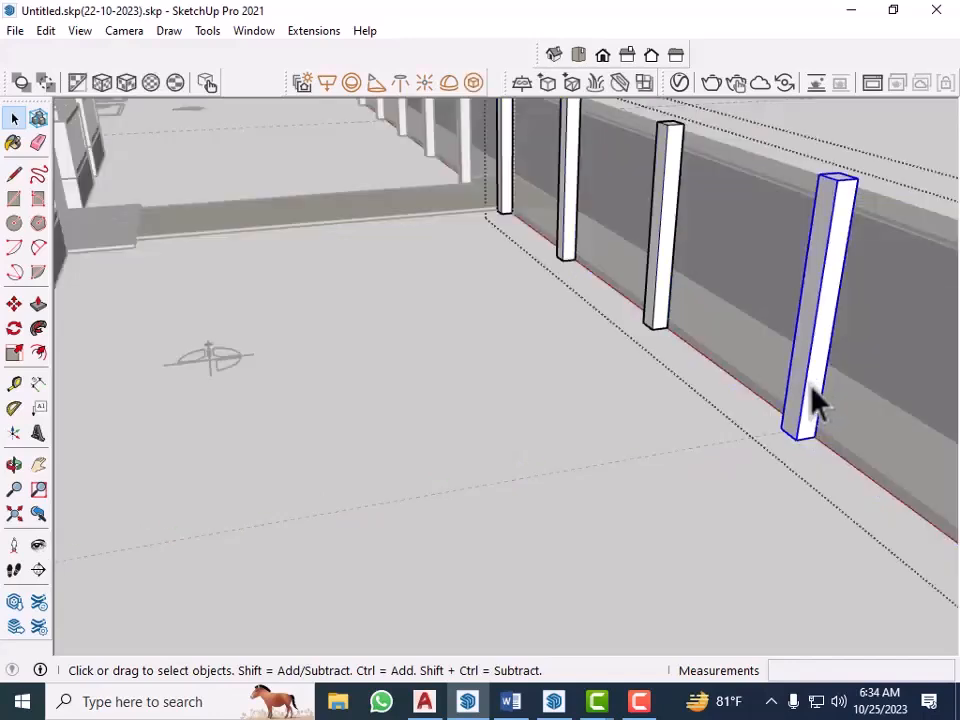
pyautogui.click(746, 535)
pyautogui.scroll(-4, 680, 491)
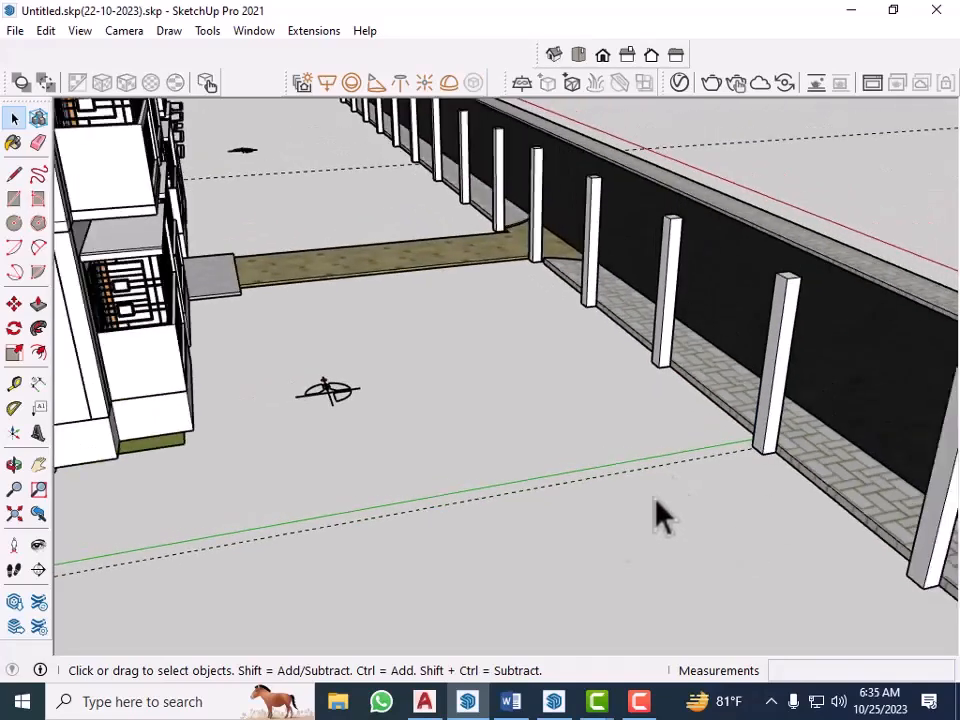
pyautogui.hotkey('ctrl', 'v')
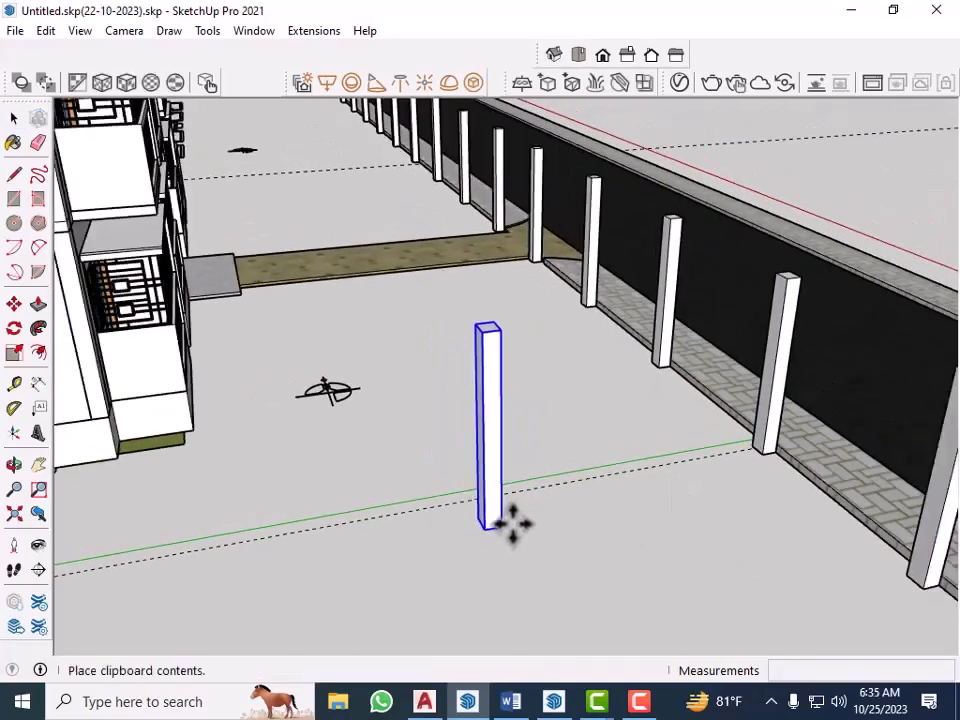
pyautogui.click(512, 520)
pyautogui.press('space')
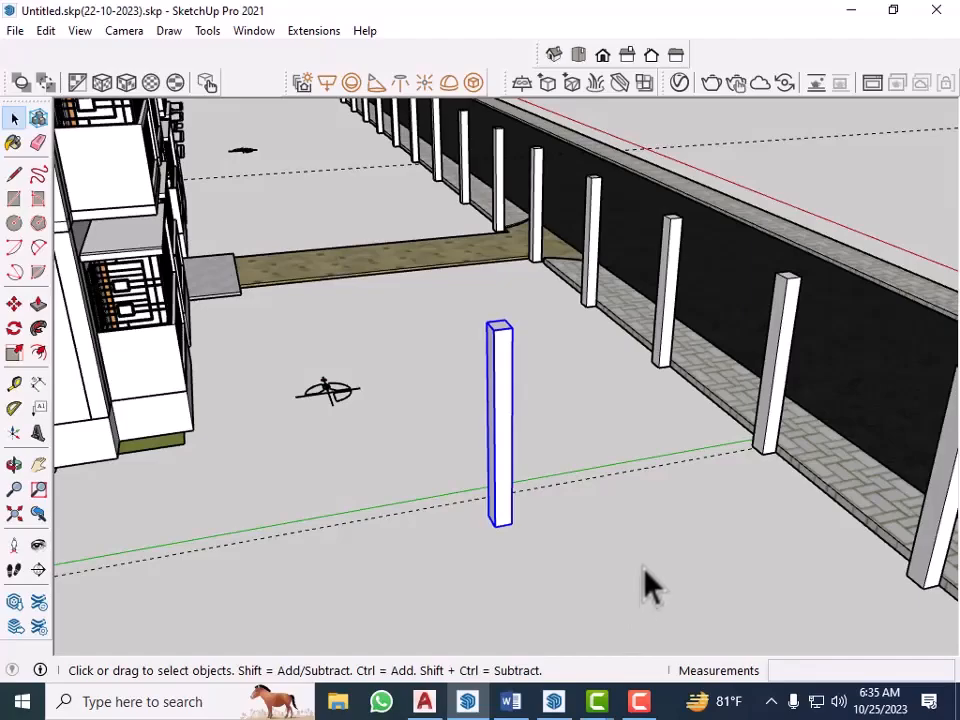
# Move the pasted pillar by its base corner so that the corner sits on the side guide line.
pyautogui.click(578, 553)
pyautogui.click(505, 465)
pyautogui.moveTo(506, 461)
pyautogui.mouseDown(button='middle')
pyautogui.moveTo(555, 516)
pyautogui.moveTo(579, 506)
pyautogui.moveTo(668, 527)
pyautogui.mouseUp(button='middle')
pyautogui.scroll(3, 666, 508)
pyautogui.moveTo(558, 523); pyautogui.dragTo(555, 568, button='middle')
pyautogui.scroll(2, 766, 488)
pyautogui.scroll(3, 744, 504)
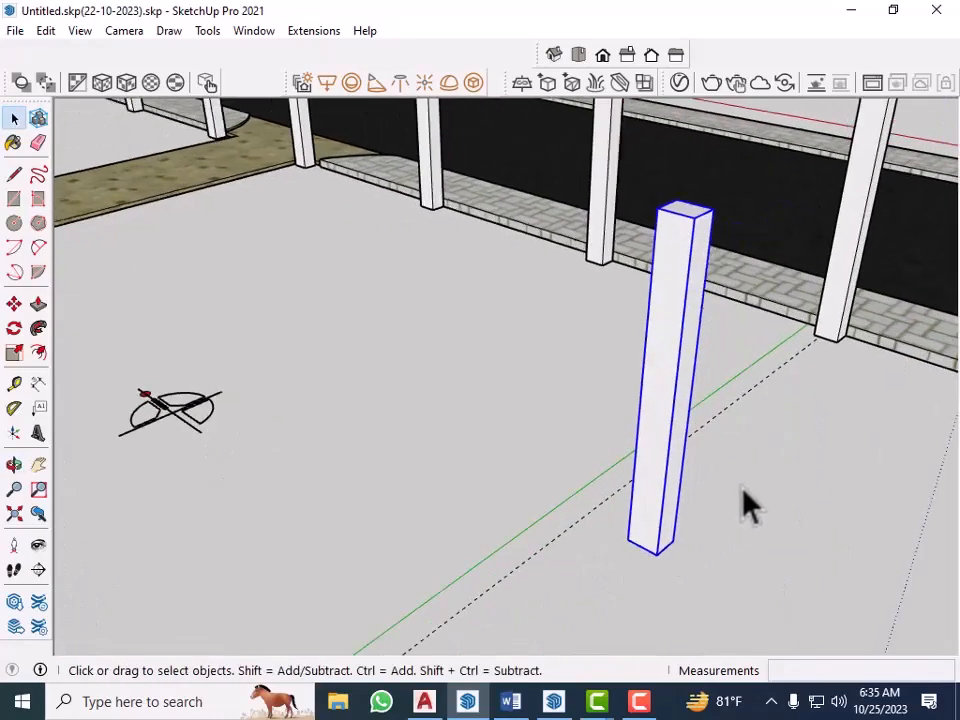
pyautogui.moveTo(787, 515); pyautogui.dragTo(486, 540, button='middle')
pyautogui.scroll(-3, 487, 540)
pyautogui.moveTo(572, 519); pyautogui.dragTo(186, 489, button='middle')
pyautogui.scroll(3, 246, 489)
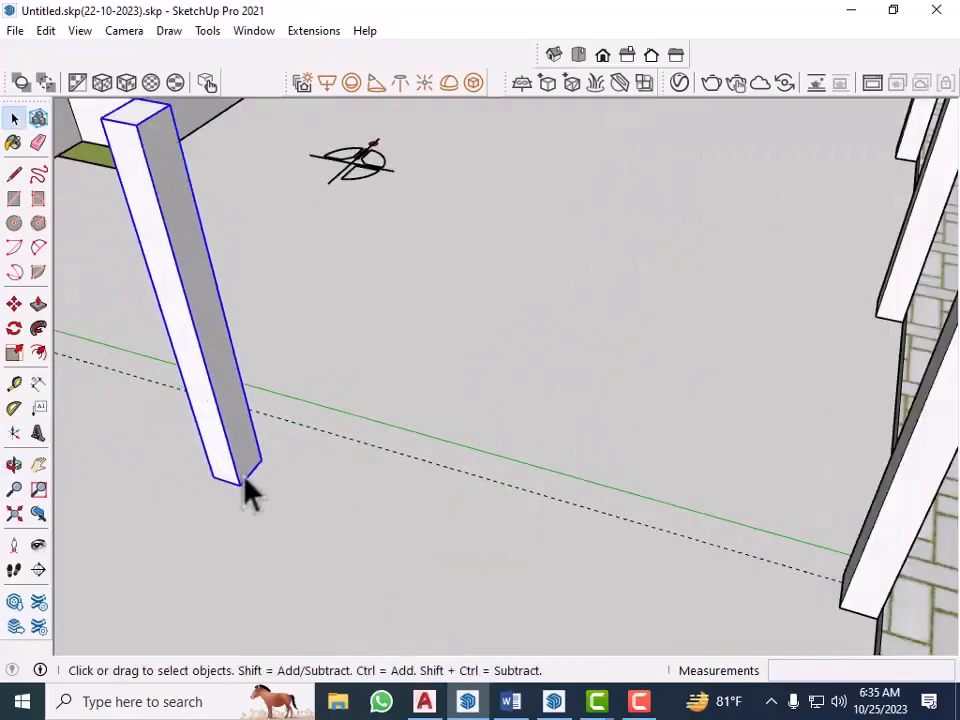
pyautogui.scroll(1, 255, 485)
pyautogui.press('m')
pyautogui.click(257, 452)
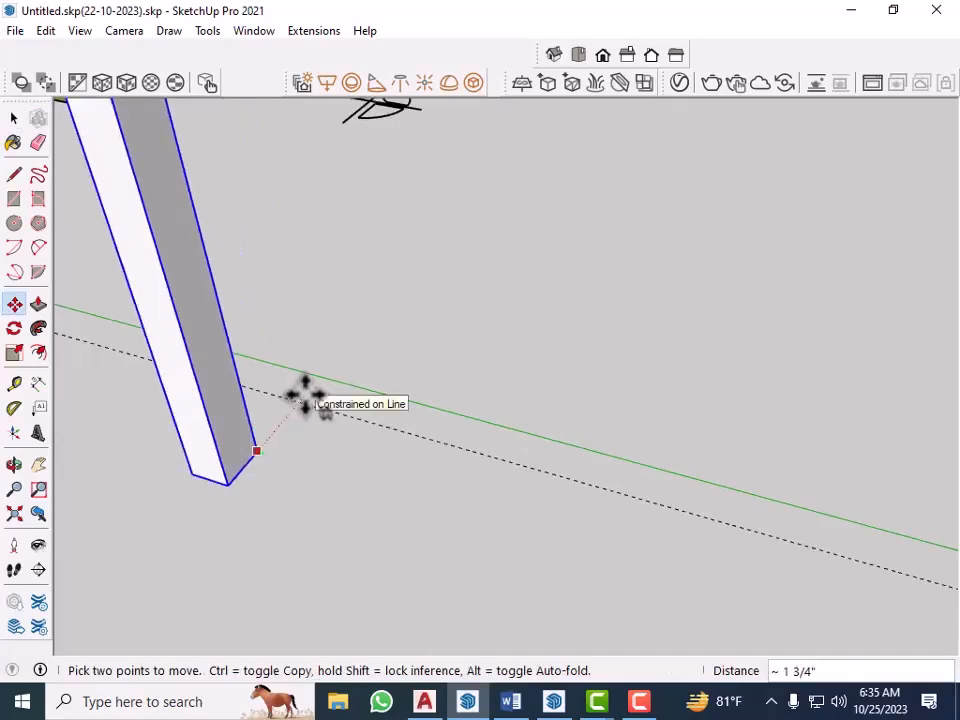
pyautogui.scroll(-4, 257, 418)
pyautogui.scroll(2, 664, 521)
pyautogui.moveTo(664, 521); pyautogui.dragTo(707, 453, button='middle')
pyautogui.scroll(-5, 563, 210)
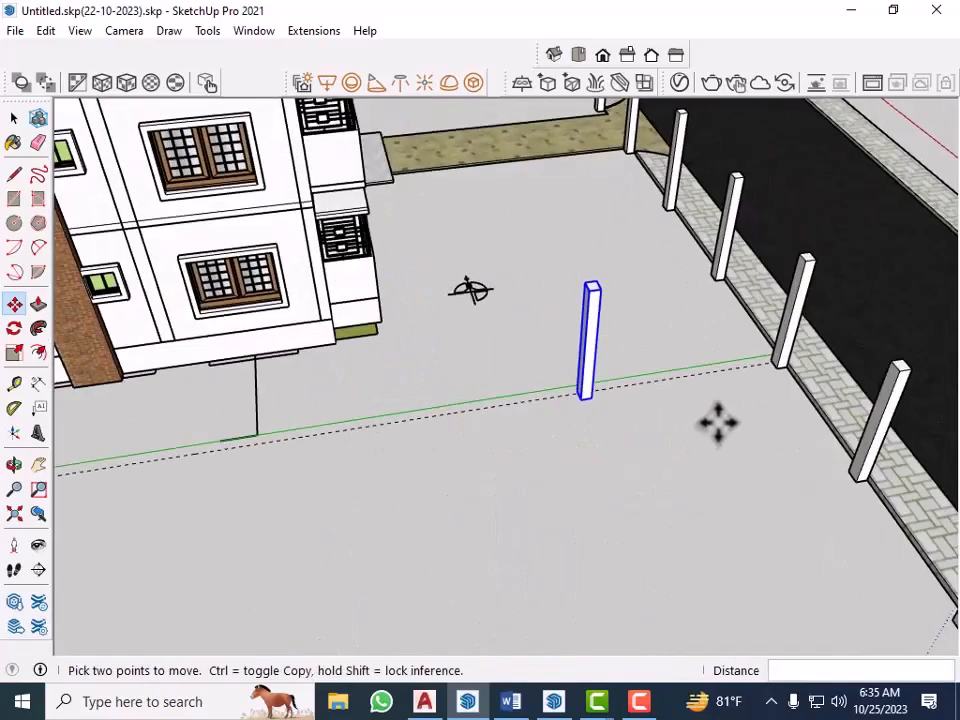
pyautogui.moveTo(563, 413); pyautogui.dragTo(655, 403, button='middle')
pyautogui.press('space')
# Place a guide line 12' in from the sidewalk edge, parallel to the road-side pillar row.
pyautogui.scroll(5, 778, 325)
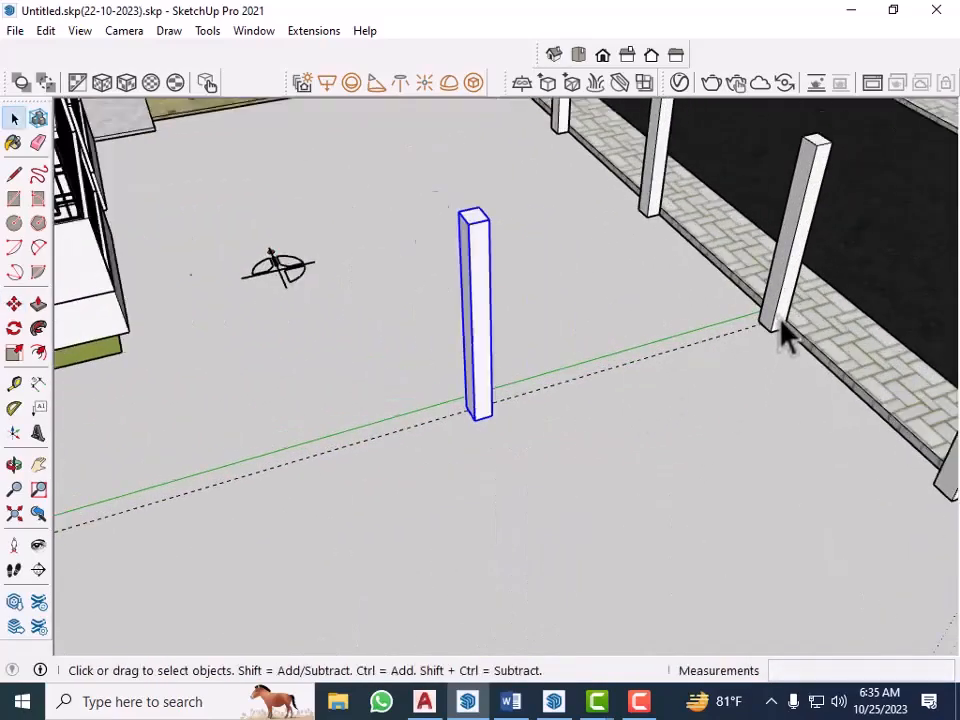
pyautogui.scroll(8, 777, 343)
pyautogui.press('t')
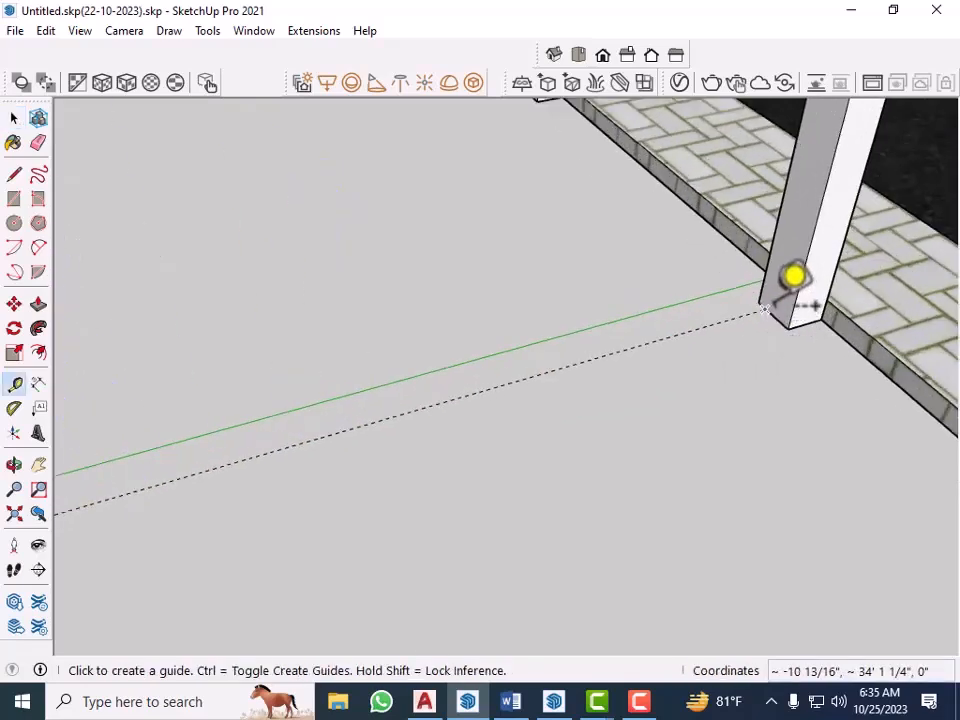
pyautogui.click(771, 314)
pyautogui.click(820, 320)
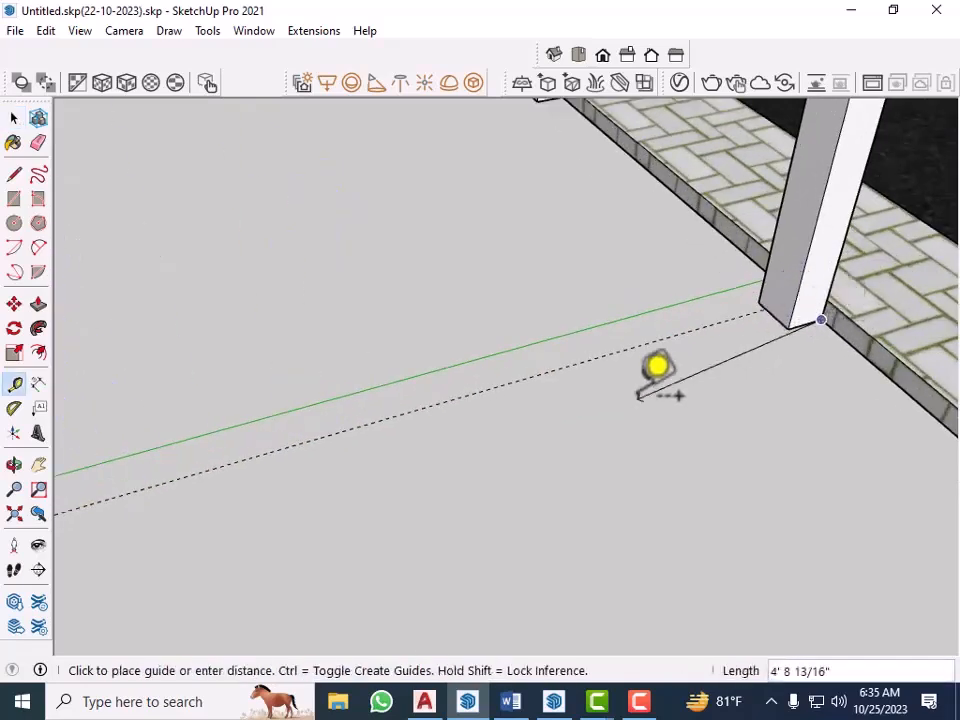
pyautogui.press('Escape')
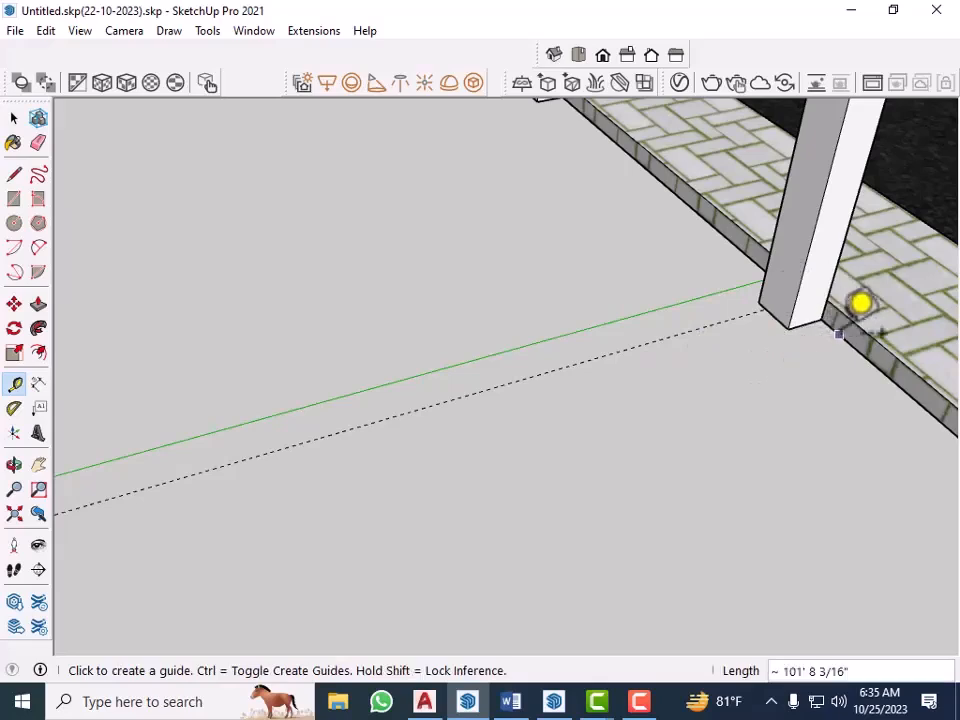
pyautogui.click(851, 305)
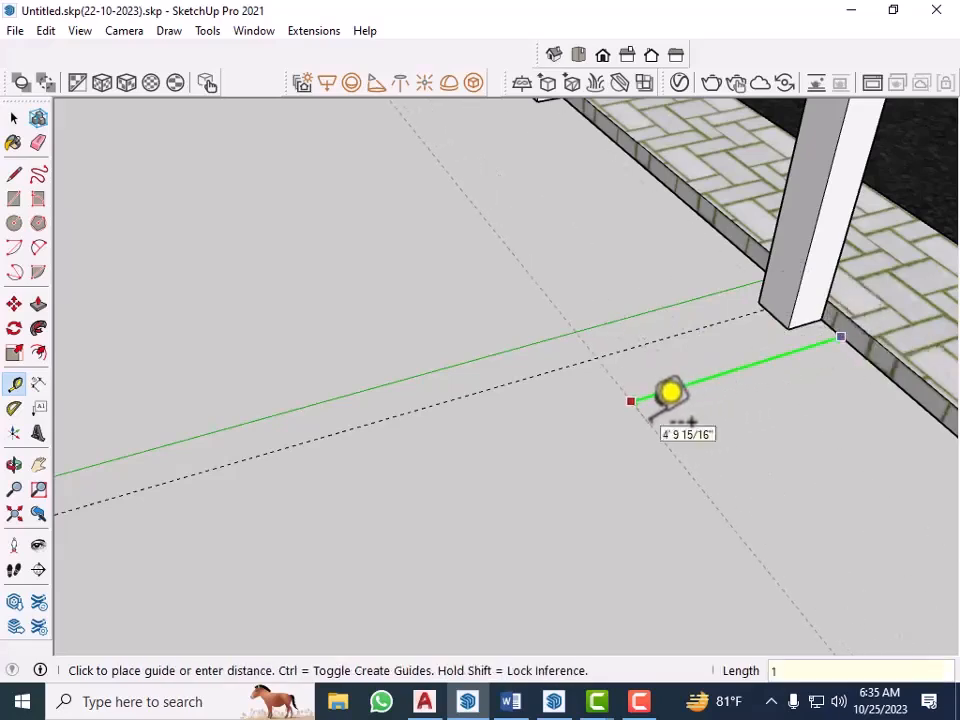
pyautogui.press('Return')
pyautogui.scroll(-3, 665, 345)
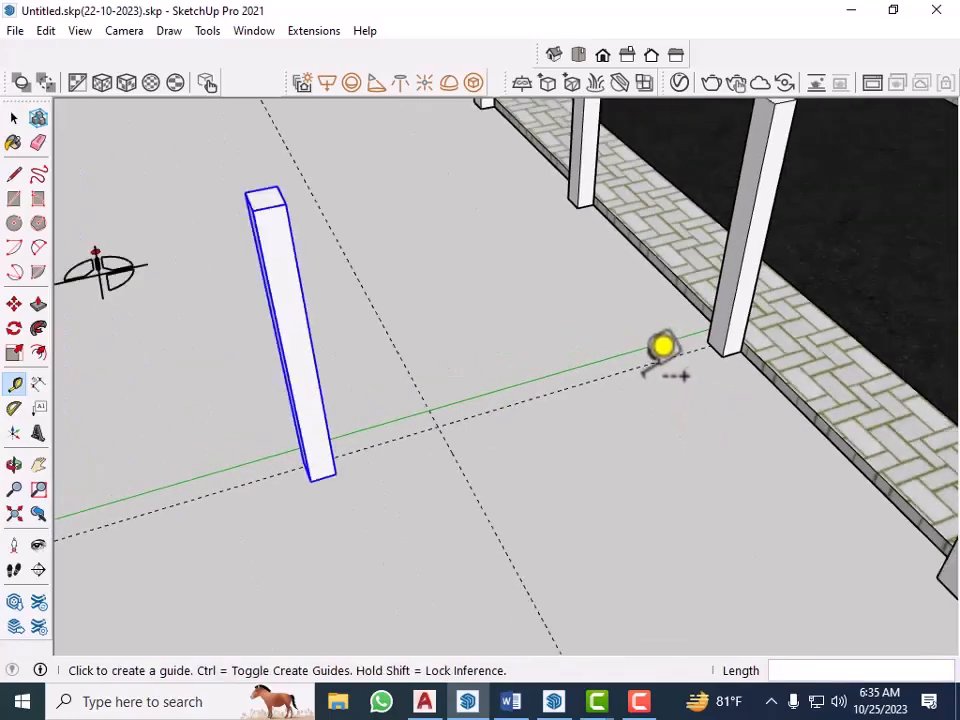
# Move the pasted pillar parallel to the side guide so that its front base corner rests on the 12' guide line.
pyautogui.scroll(2, 350, 512)
pyautogui.scroll(1, 340, 490)
pyautogui.press('m')
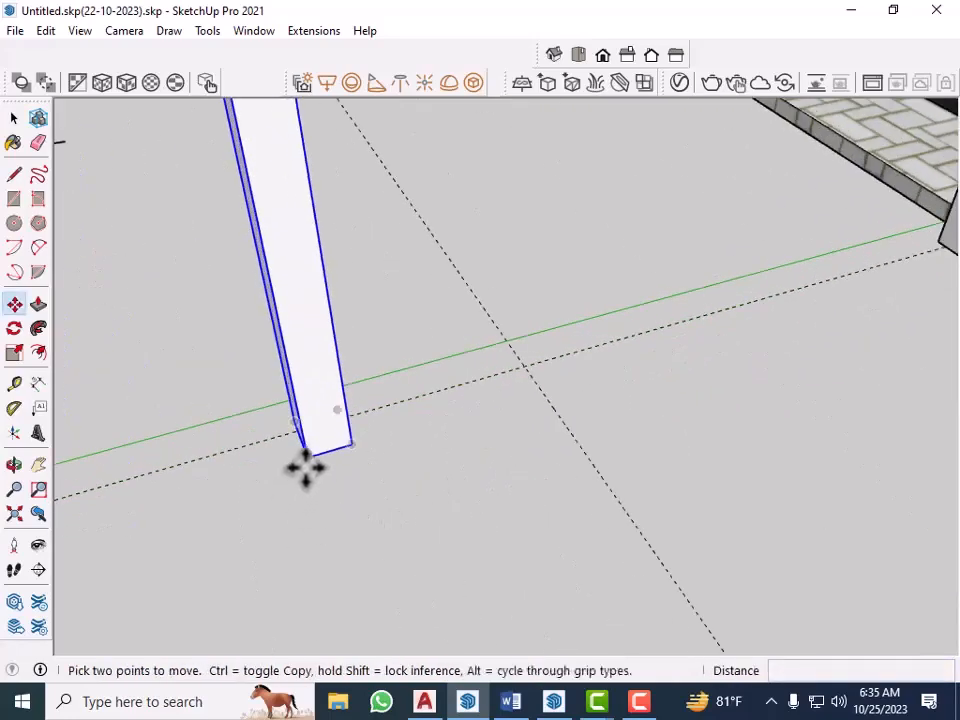
pyautogui.click(306, 456)
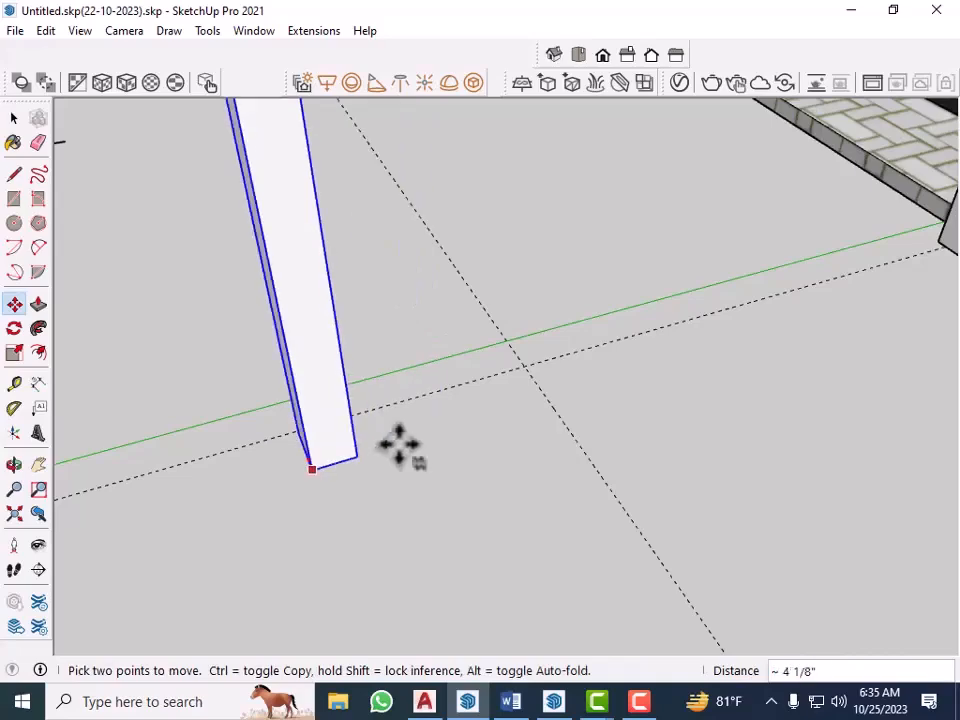
pyautogui.click(546, 393)
pyautogui.moveTo(546, 393); pyautogui.dragTo(550, 487, button='middle')
pyautogui.scroll(-4, 550, 490)
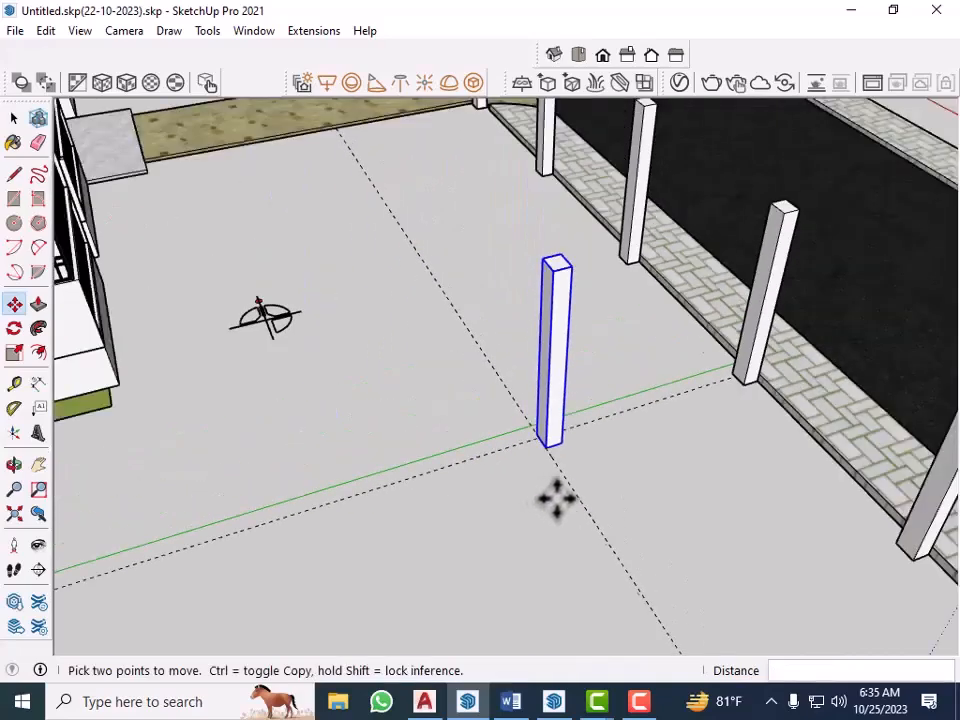
pyautogui.press('space')
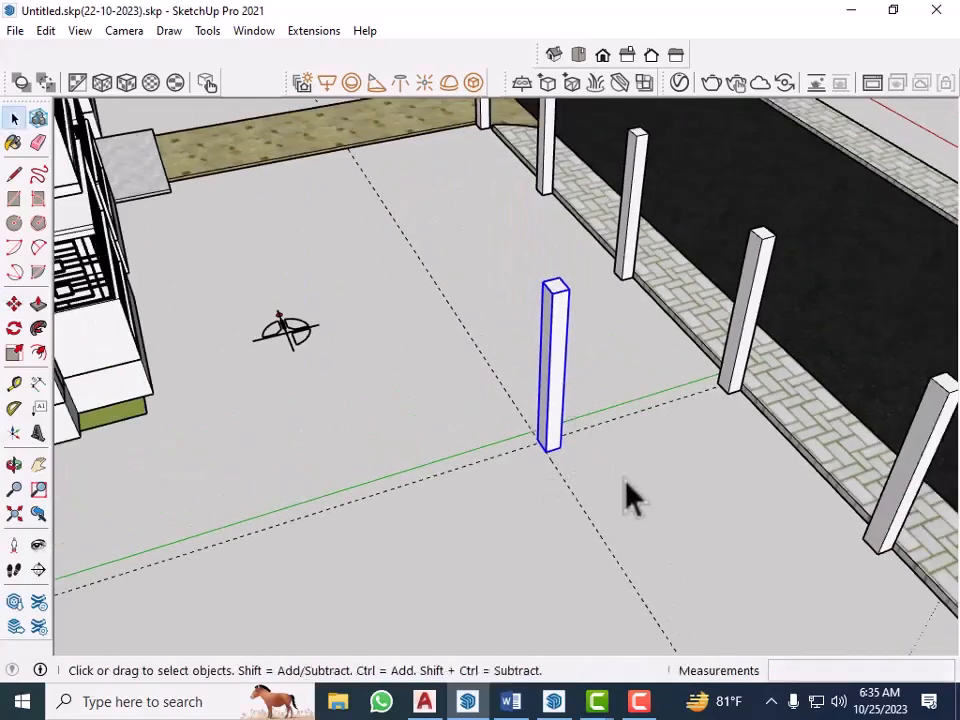
# Array ten copies of the pillar along the side guide, spaced like the gap between the road-row pillar and this one.
pyautogui.press('m')
pyautogui.scroll(3, 748, 385)
pyautogui.click(755, 370)
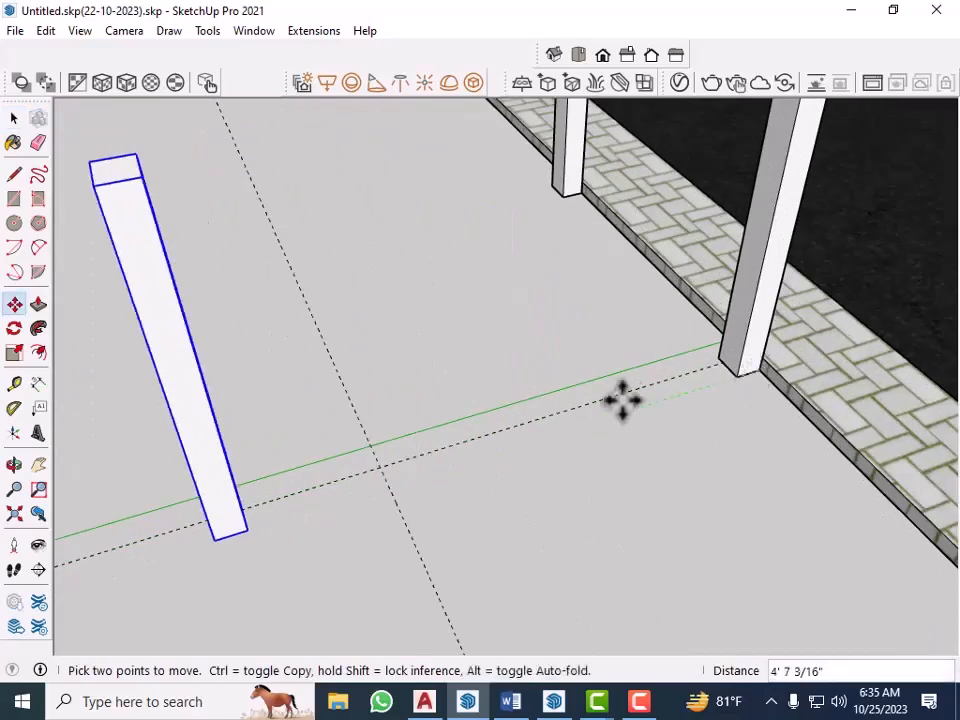
pyautogui.press('ctrl')
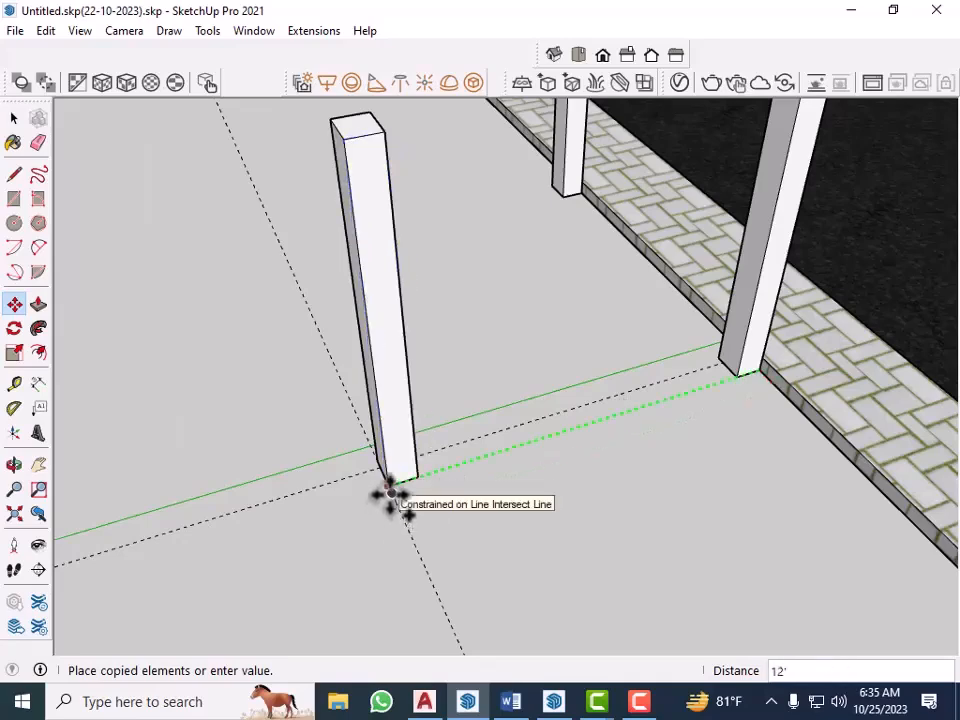
pyautogui.click(420, 478)
pyautogui.scroll(-4, 535, 467)
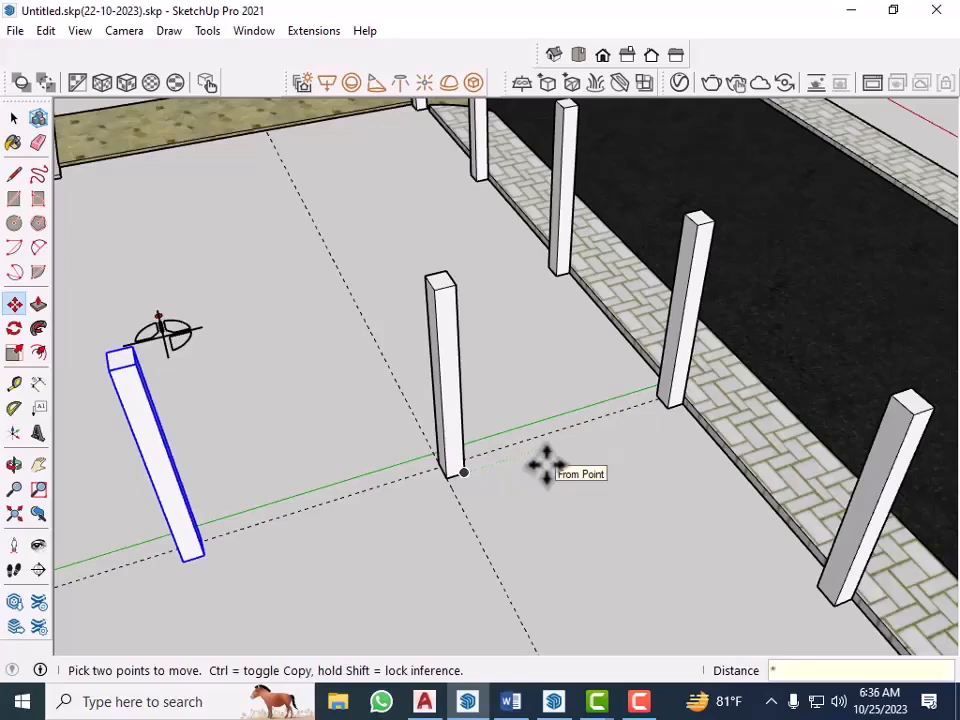
pyautogui.scroll(-8, 665, 400)
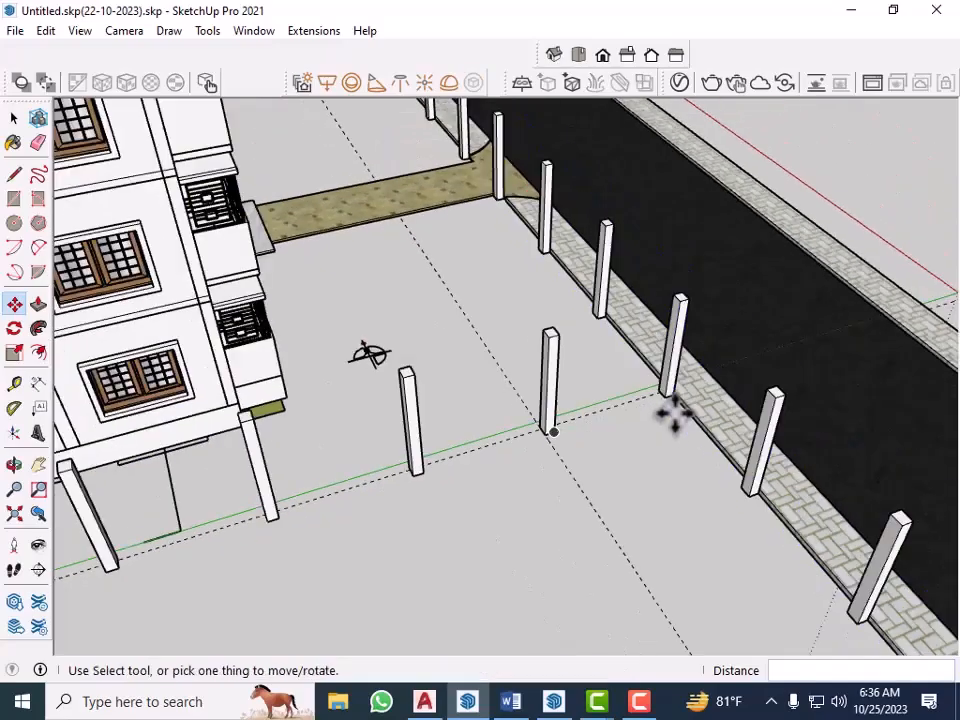
# Delete the three surplus pillars at the far end of the side row, beyond the building's rear corner.
pyautogui.scroll(-5, 675, 410)
pyautogui.moveTo(540, 545); pyautogui.dragTo(633, 380, button='middle')
pyautogui.scroll(5, 360, 575)
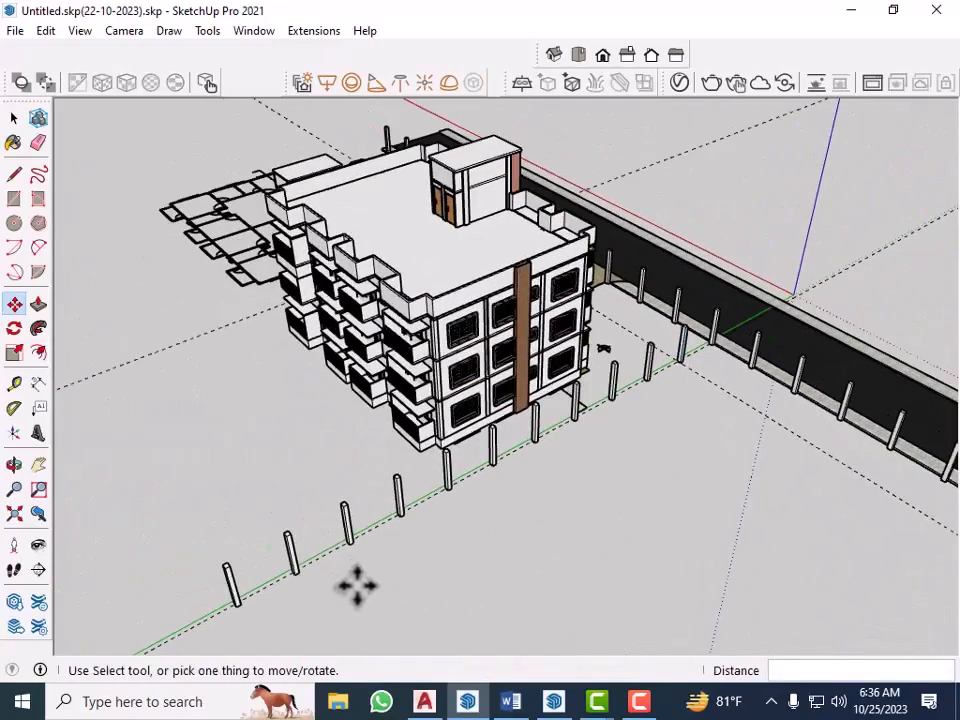
pyautogui.scroll(2, 561, 491)
pyautogui.moveTo(561, 491); pyautogui.dragTo(387, 468, button='middle')
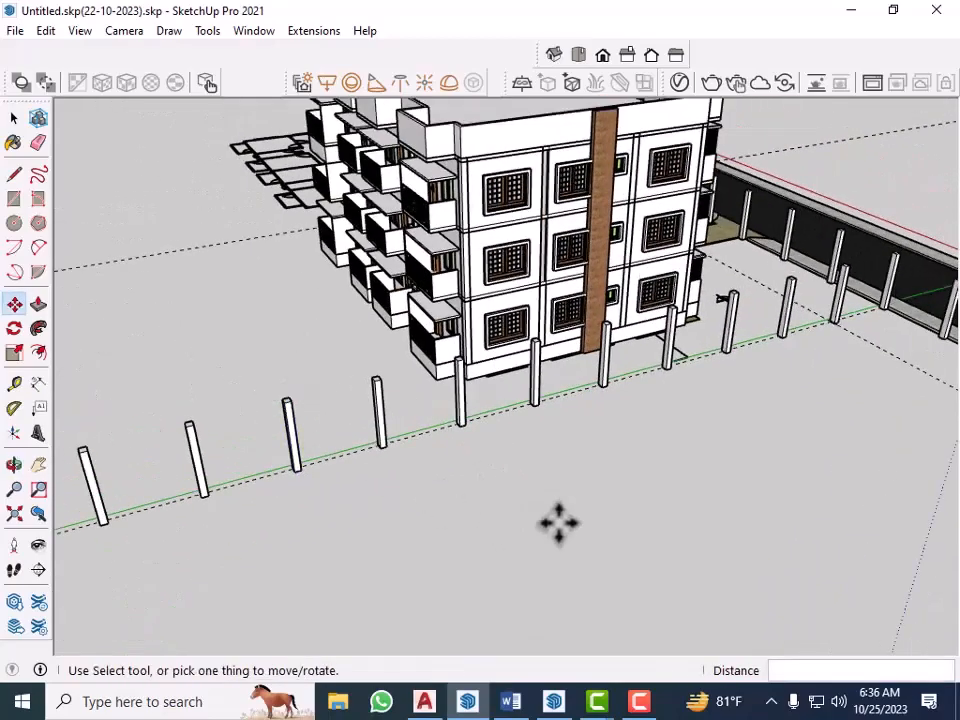
pyautogui.scroll(-2, 559, 523)
pyautogui.press('space')
pyautogui.click(355, 461)
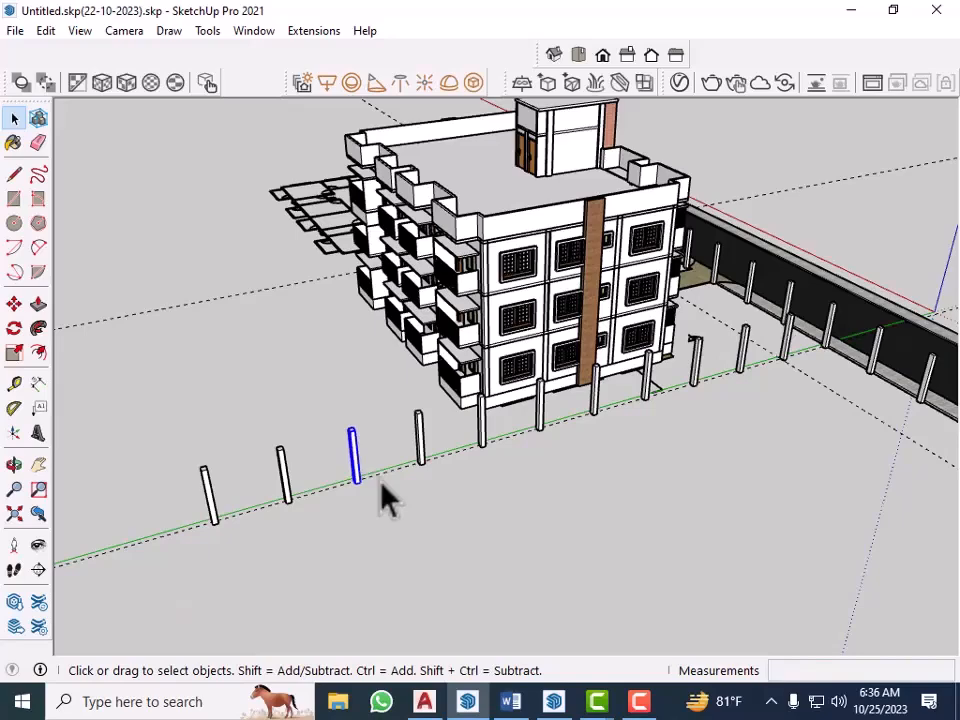
pyautogui.press('Delete')
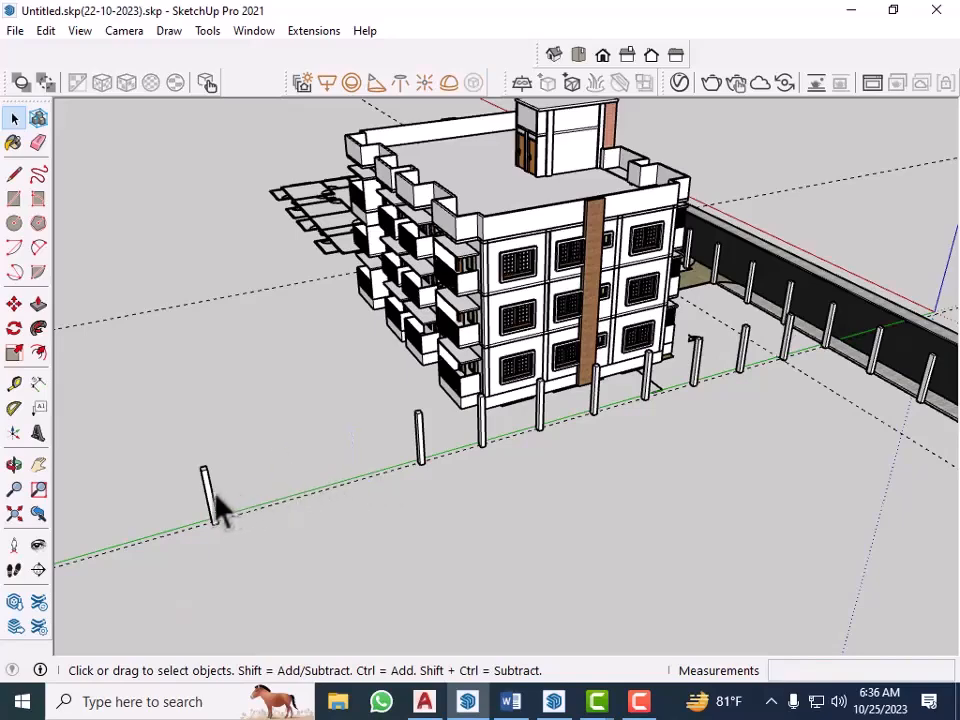
pyautogui.scroll(-1, 290, 547)
pyautogui.moveTo(302, 549); pyautogui.dragTo(484, 553, button='middle')
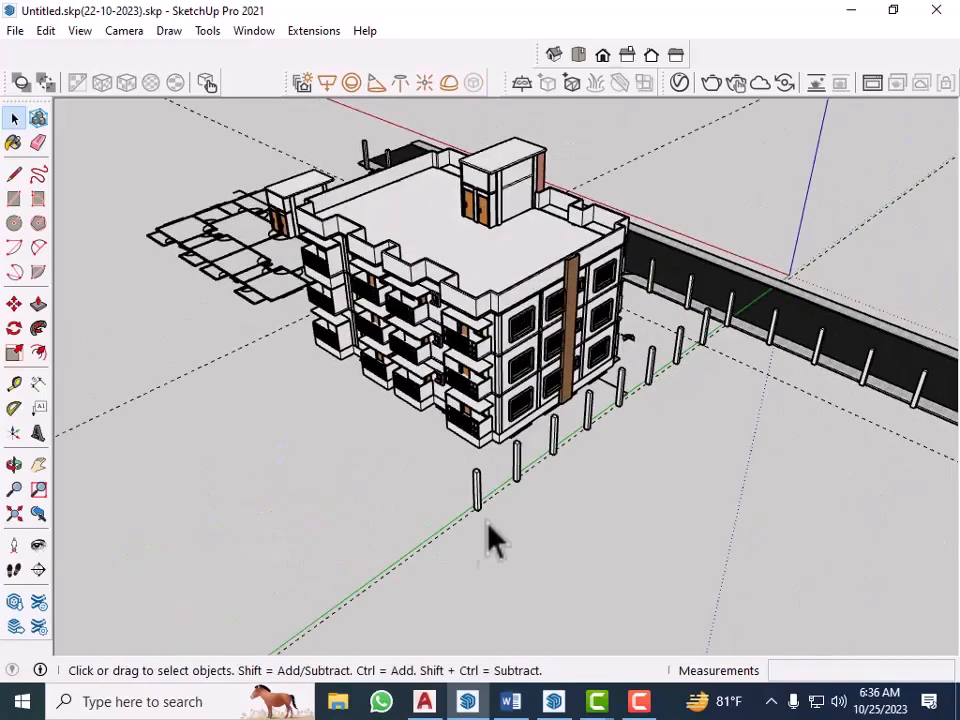
# Select all the remaining pillars in the side row, from the far end toward the road.
pyautogui.scroll(4, 514, 476)
pyautogui.click(458, 506)
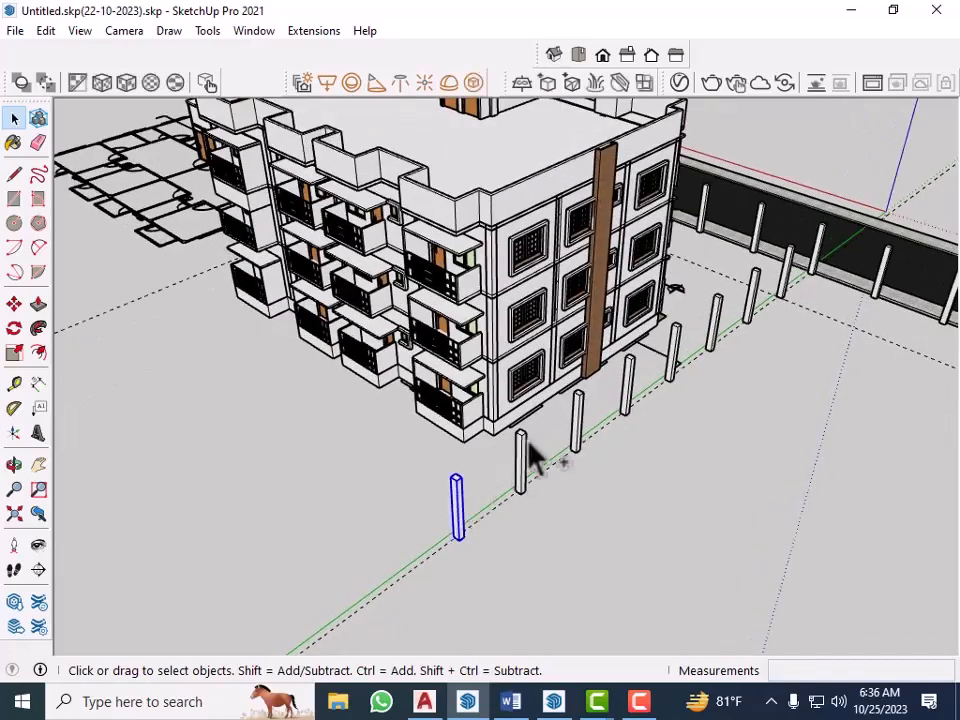
pyautogui.keyDown('ctrl'); pyautogui.click(522, 456); pyautogui.keyUp('ctrl')
pyautogui.keyDown('ctrl'); pyautogui.click(576, 425); pyautogui.keyUp('ctrl')
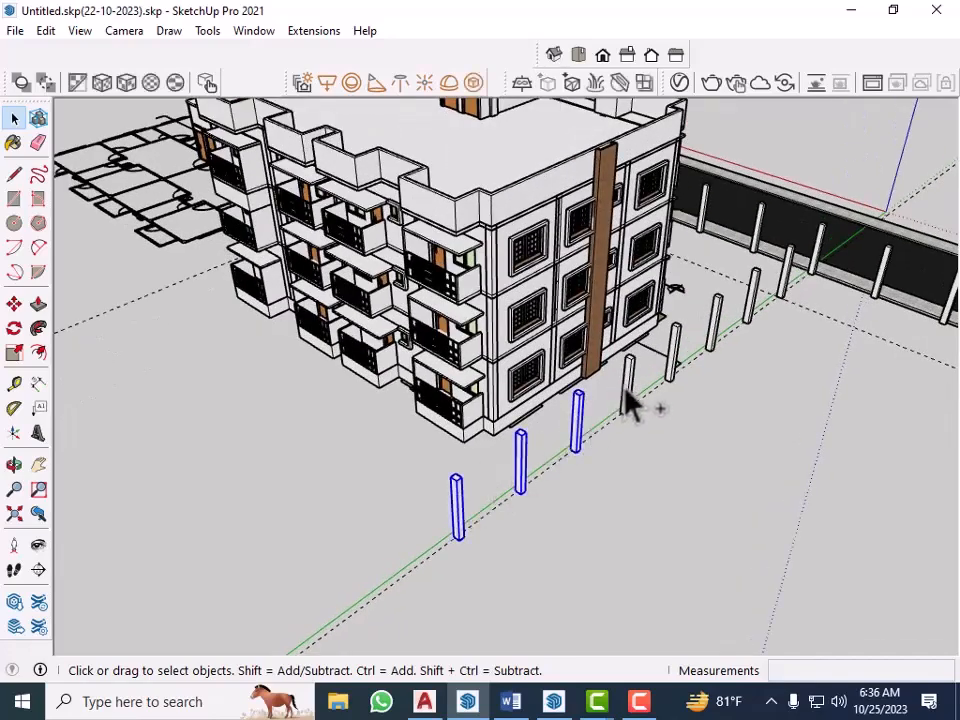
pyautogui.keyDown('ctrl'); pyautogui.click(756, 296); pyautogui.keyUp('ctrl')
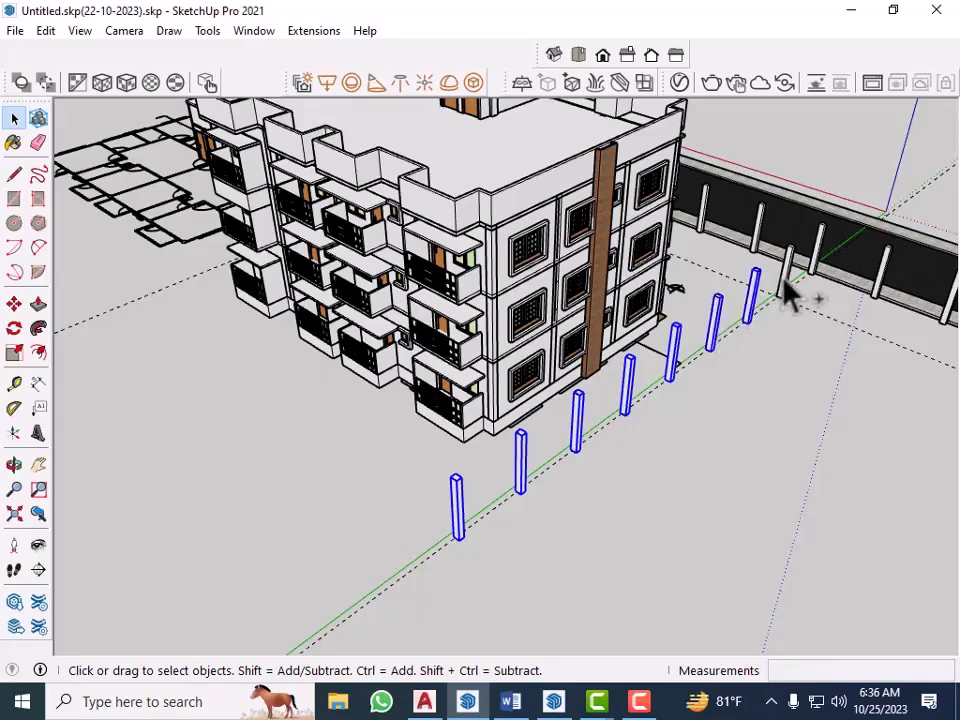
pyautogui.rightClick(790, 295)
pyautogui.click(820, 270)
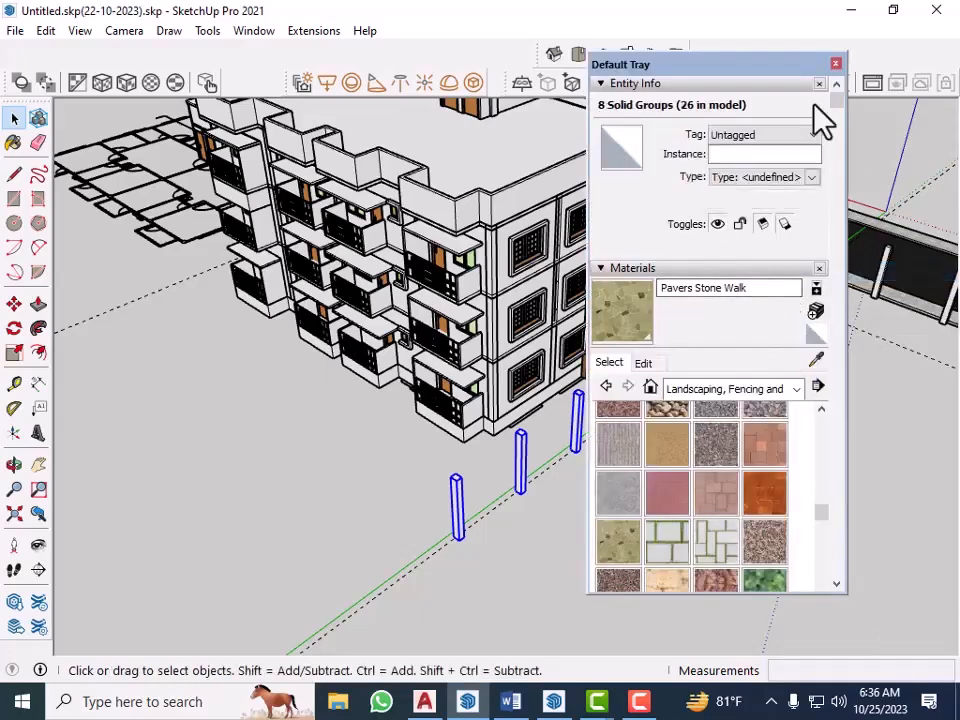
pyautogui.click(836, 64)
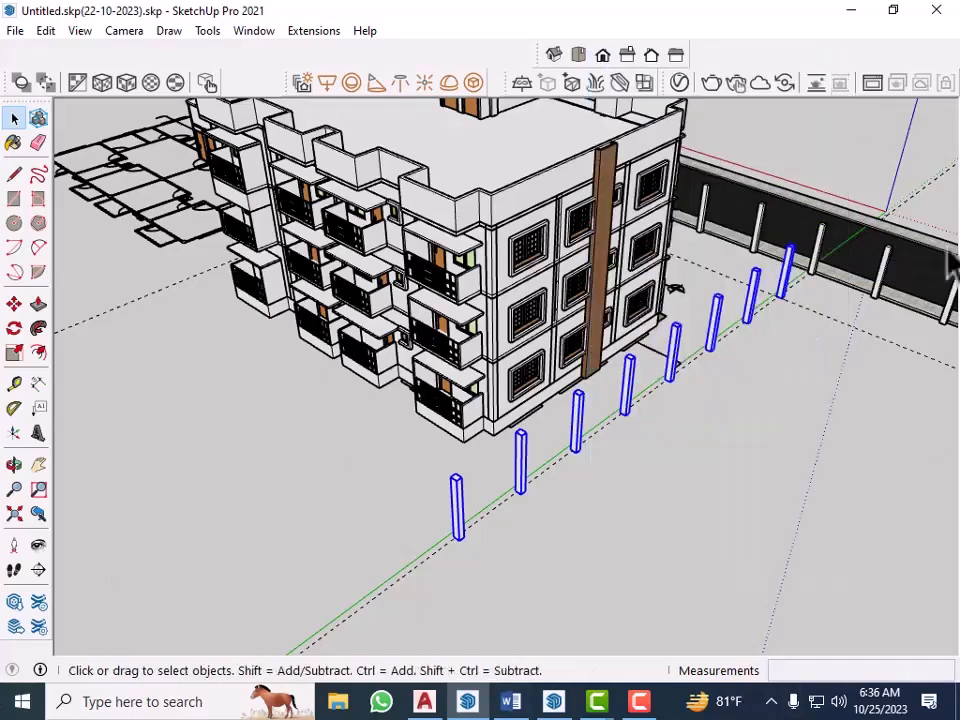
# Combine the selected side-row pillars into one group.
pyautogui.scroll(5, 866, 285)
pyautogui.rightClick(718, 323)
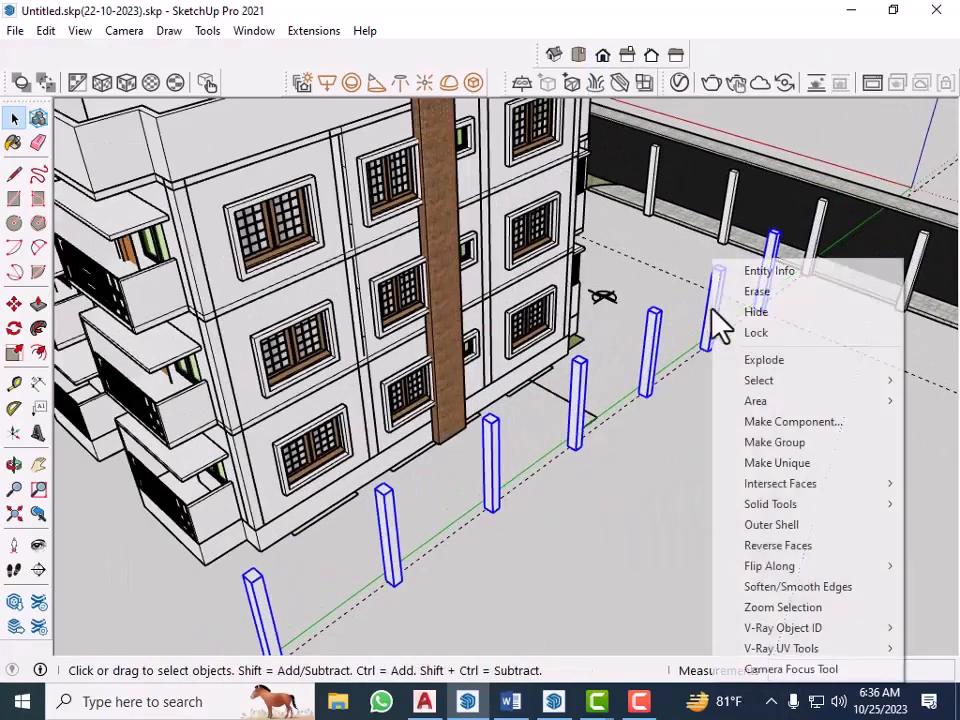
pyautogui.click(796, 442)
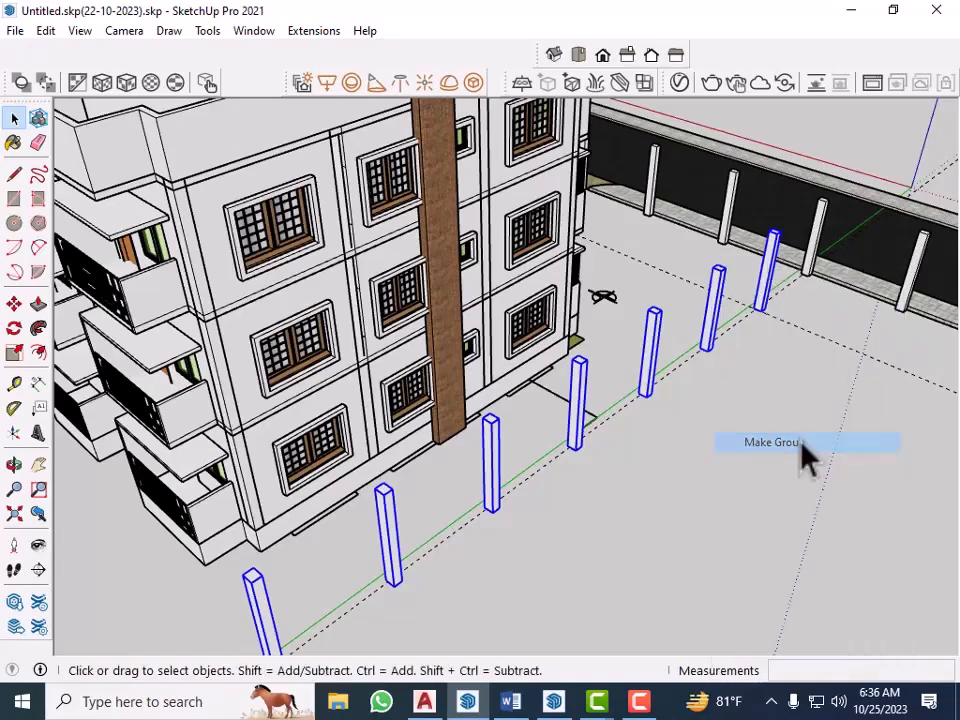
# Copy the side-row pillar group 81' 6" along the road to the guide line on the building's opposite side.
pyautogui.moveTo(848, 470); pyautogui.dragTo(681, 489, button='middle')
pyautogui.scroll(4, 675, 508)
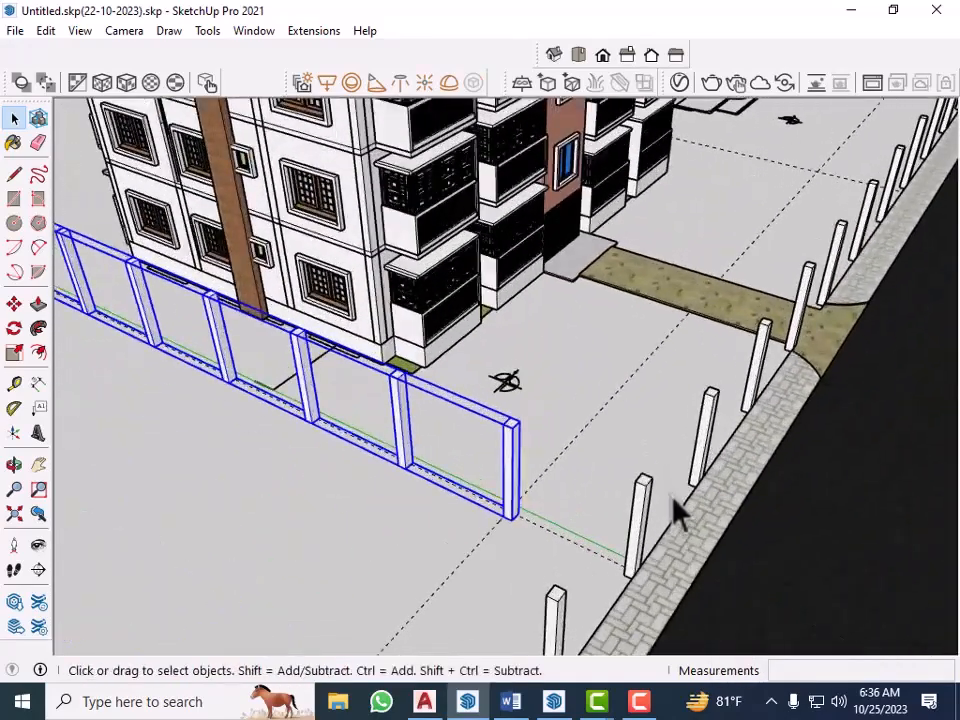
pyautogui.press('m')
pyautogui.scroll(3, 660, 487)
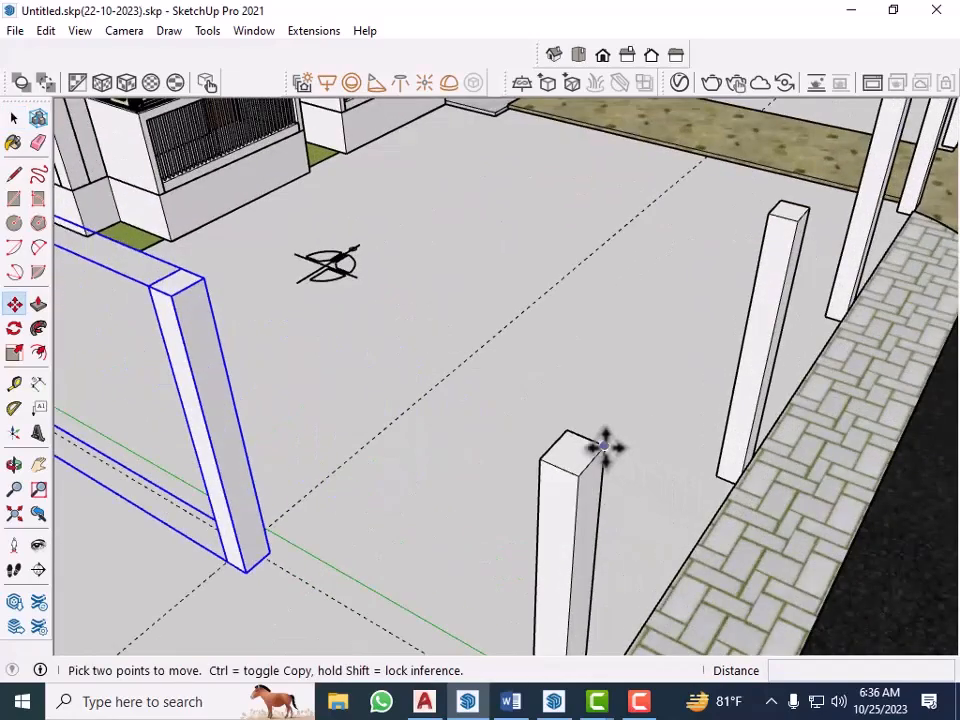
pyautogui.click(604, 447)
pyautogui.scroll(-3, 648, 400)
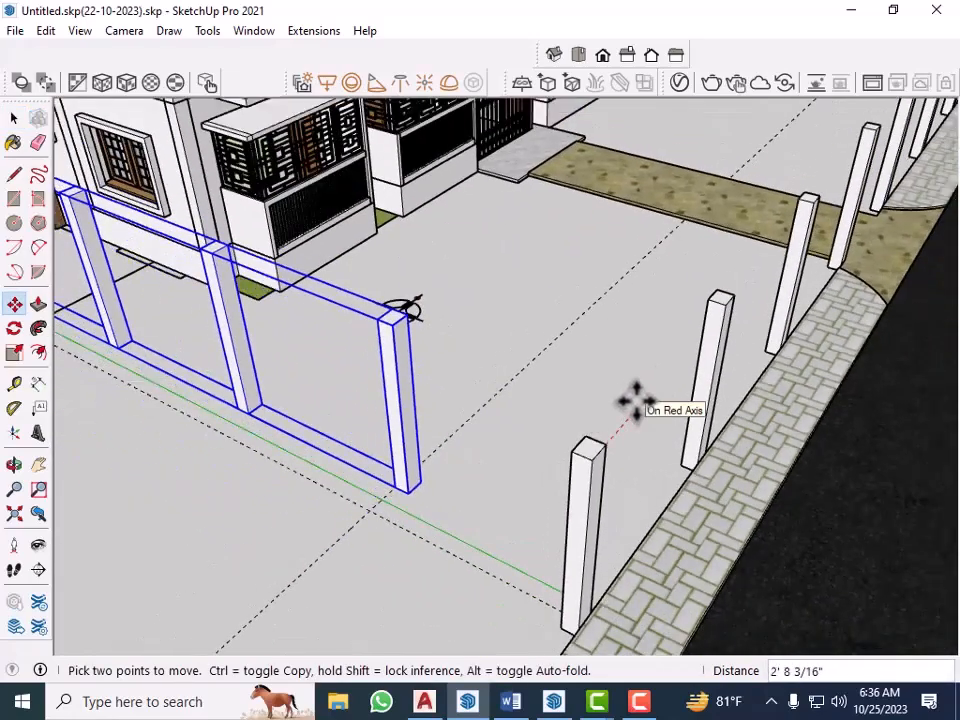
pyautogui.press('ctrl')
pyautogui.scroll(-8, 640, 396)
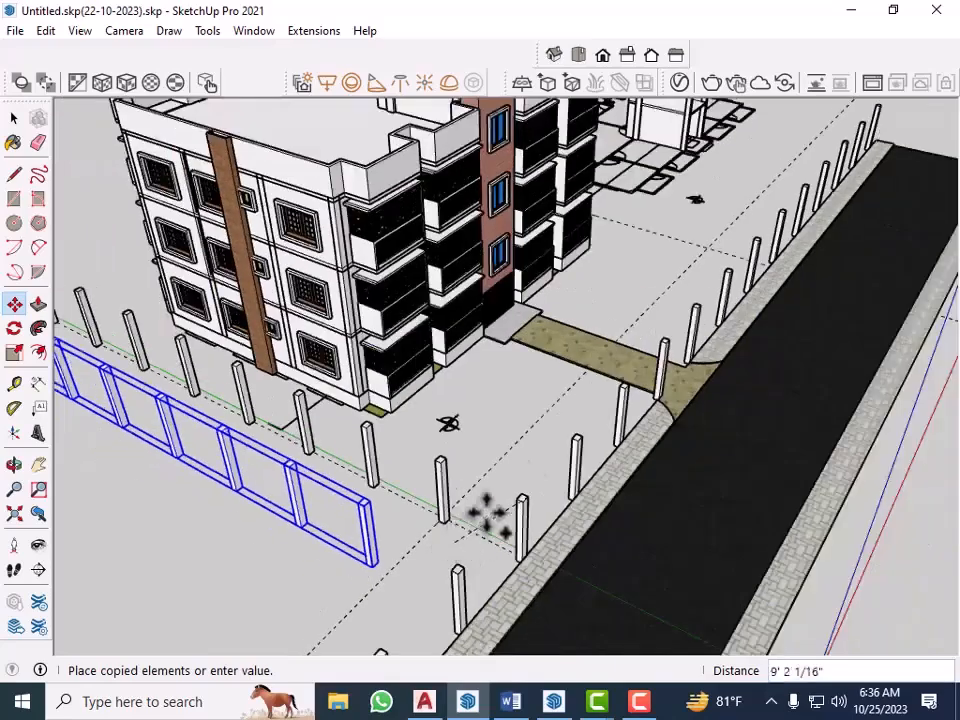
pyautogui.scroll(-3, 456, 506)
pyautogui.scroll(5, 690, 315)
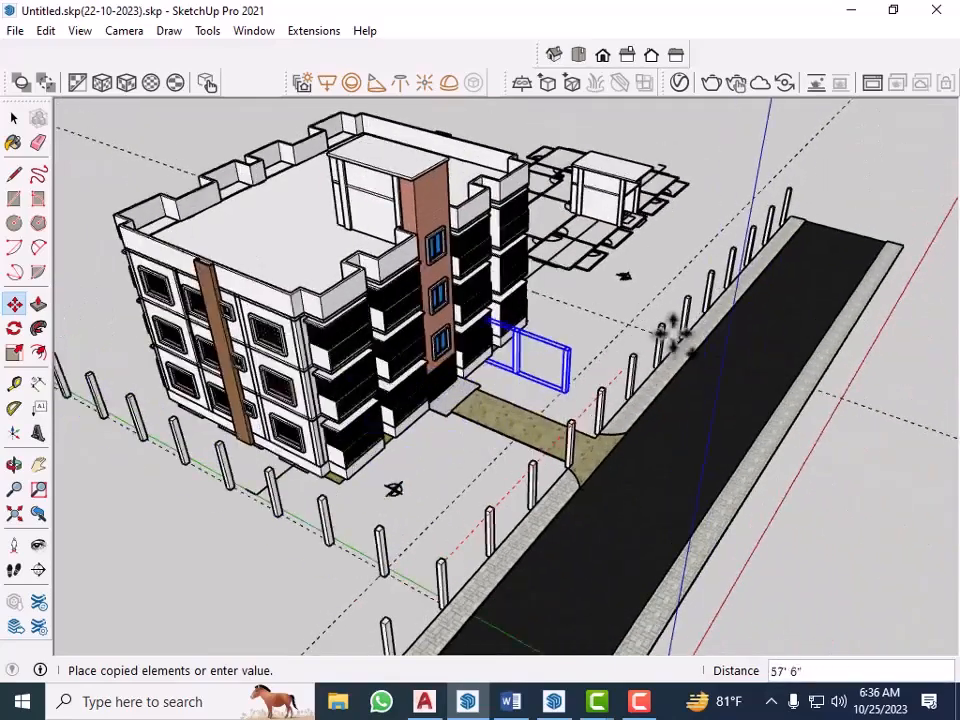
pyautogui.scroll(8, 690, 315)
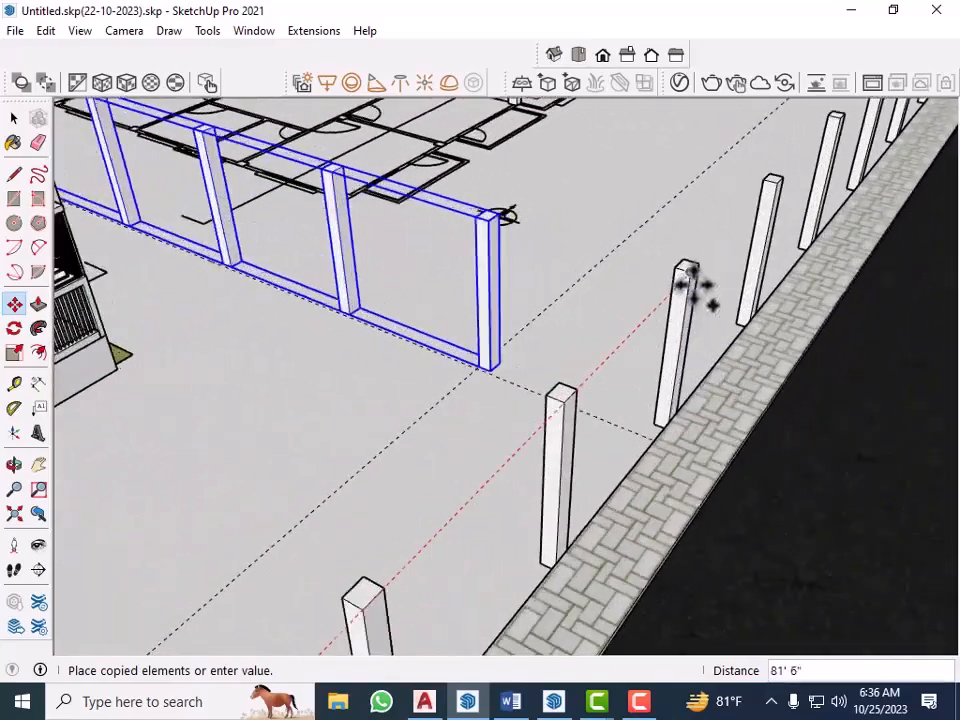
pyautogui.scroll(-2, 699, 262)
pyautogui.click(705, 285)
pyautogui.scroll(-5, 700, 320)
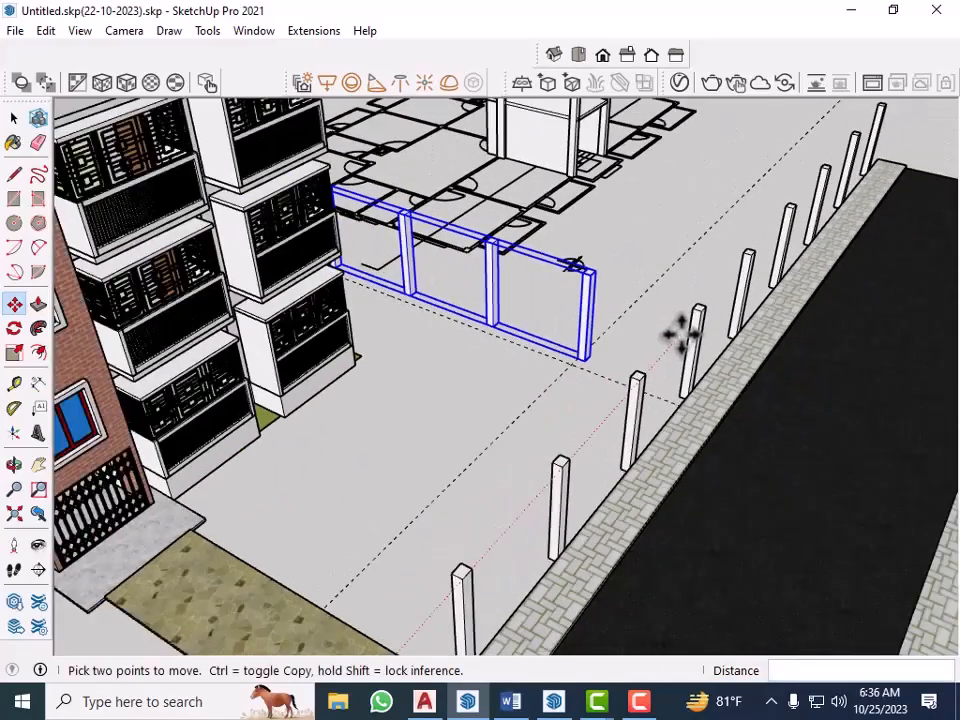
pyautogui.scroll(-5, 700, 330)
pyautogui.press('space')
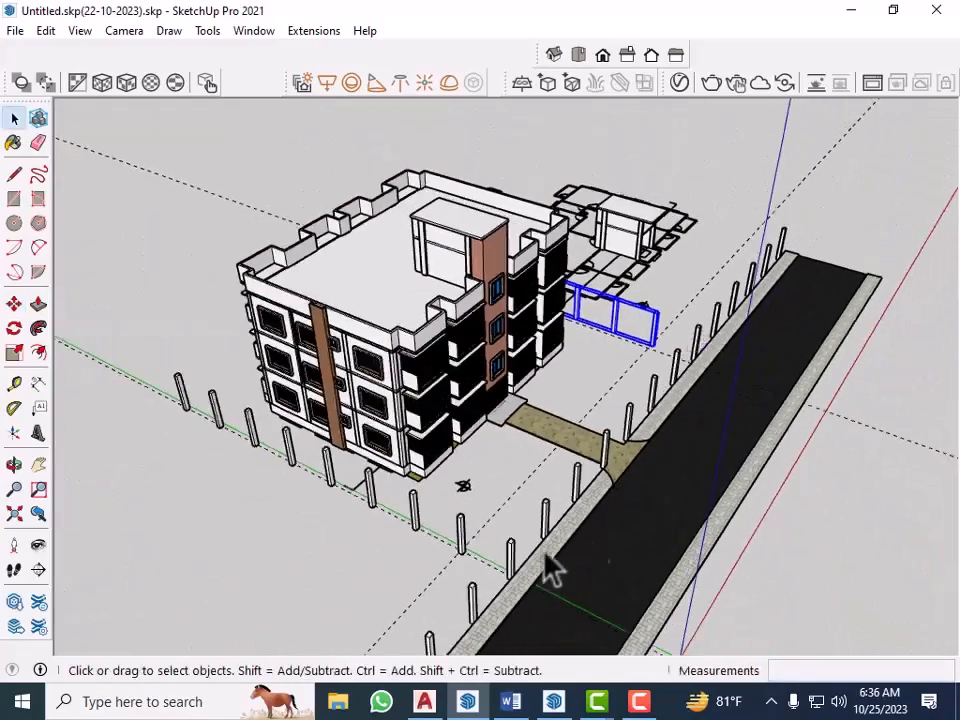
# Copy the rearmost pillar from inside the original side-row group and paste it outside the group, behind the building's rear corner.
pyautogui.moveTo(318, 565)
pyautogui.mouseDown(button='middle')
pyautogui.moveTo(643, 514)
pyautogui.moveTo(591, 540)
pyautogui.moveTo(626, 527)
pyautogui.moveTo(760, 350)
pyautogui.moveTo(636, 471)
pyautogui.moveTo(724, 531)
pyautogui.mouseUp(button='middle')
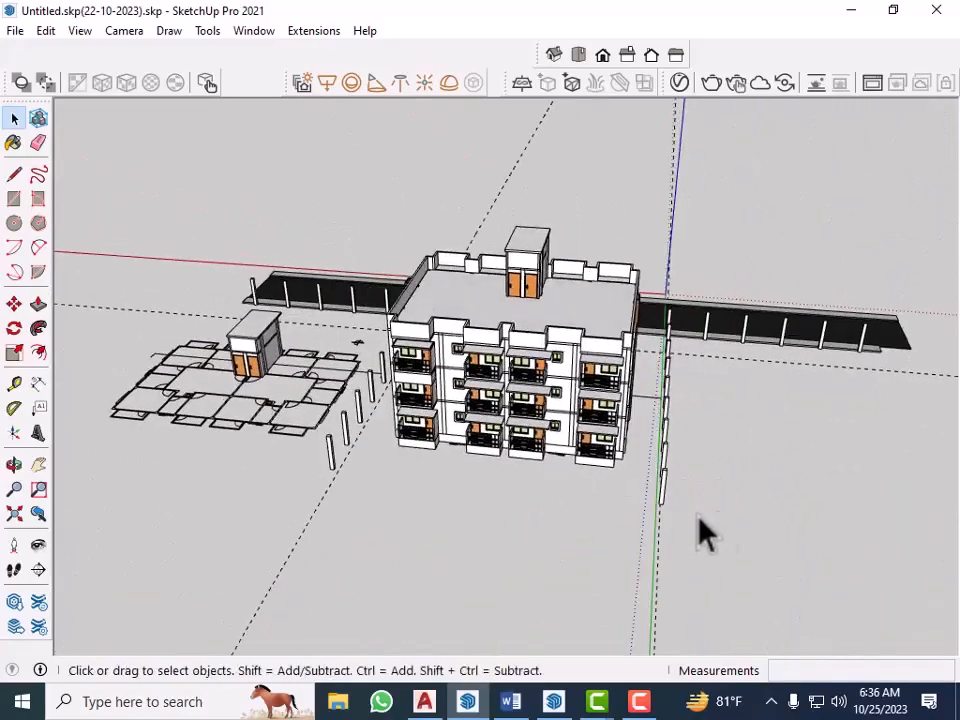
pyautogui.scroll(6, 681, 521)
pyautogui.click(617, 482)
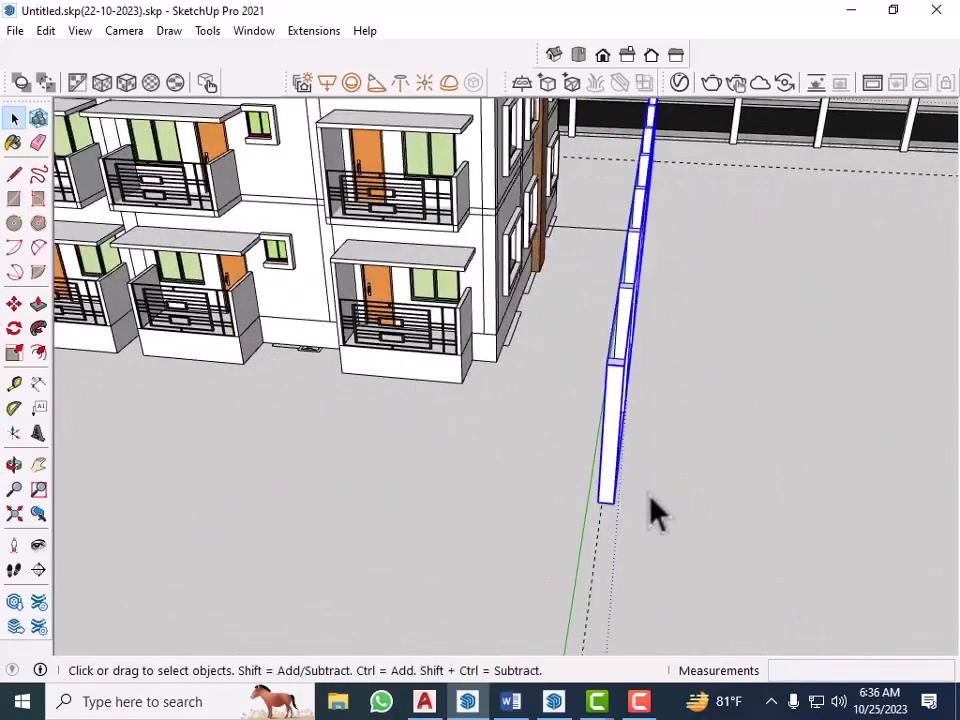
pyautogui.scroll(1, 615, 484)
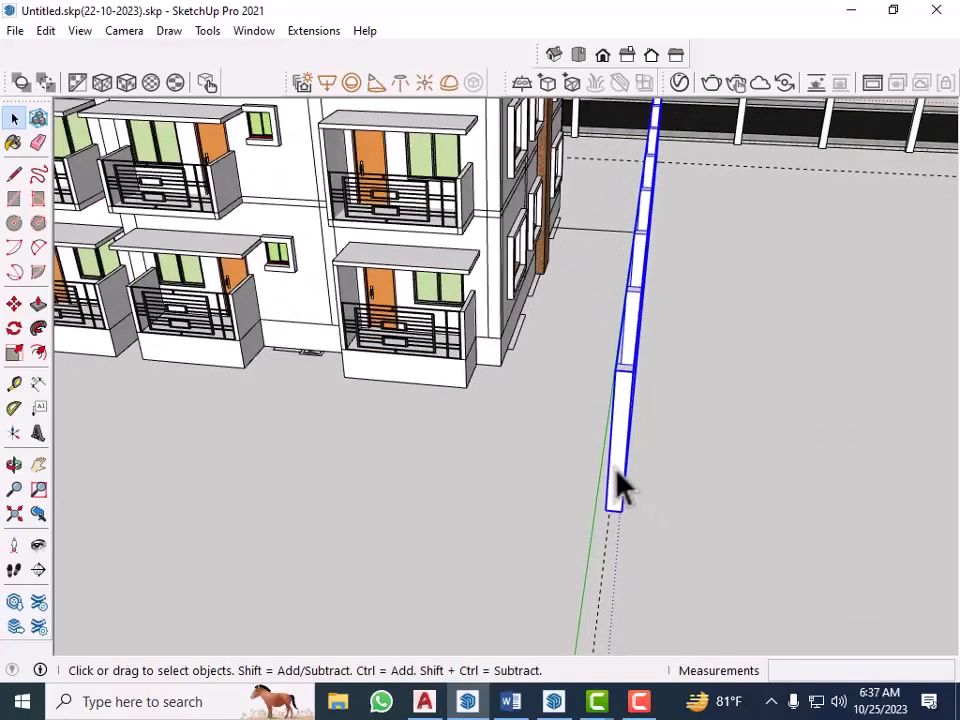
pyautogui.doubleClick(619, 488)
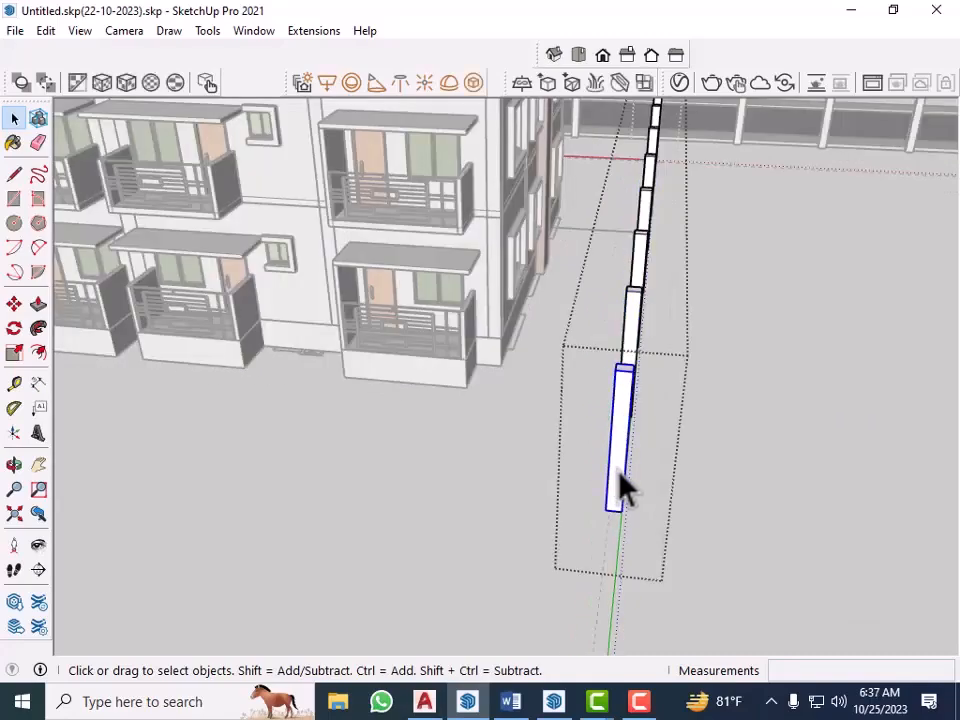
pyautogui.click(515, 520)
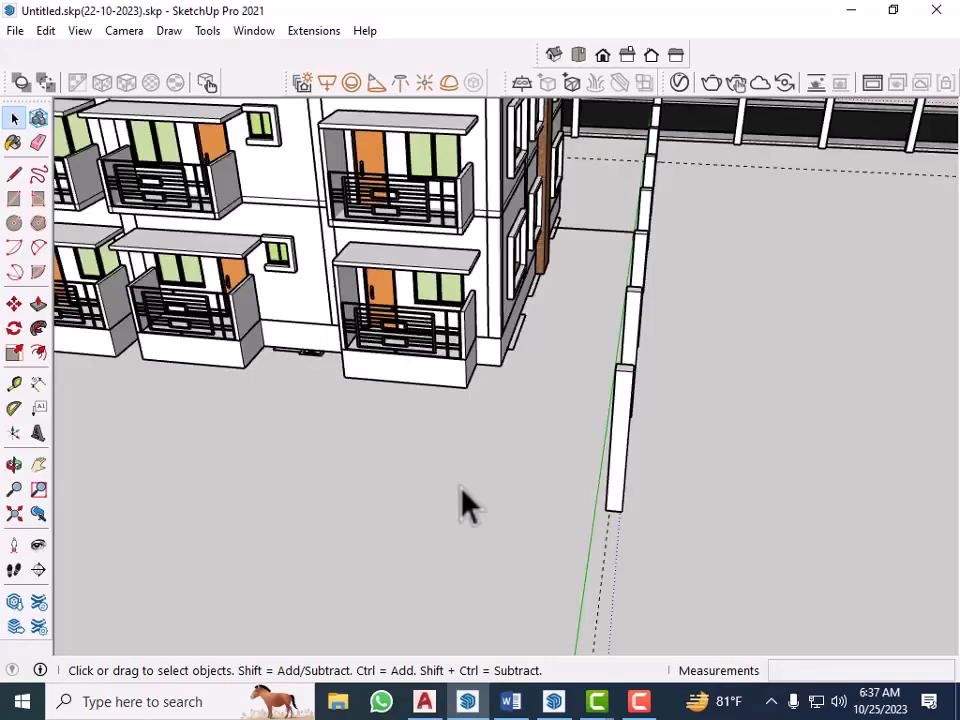
pyautogui.hotkey('ctrl', 'v')
pyautogui.click(433, 488)
pyautogui.press('m')
pyautogui.scroll(2, 626, 530)
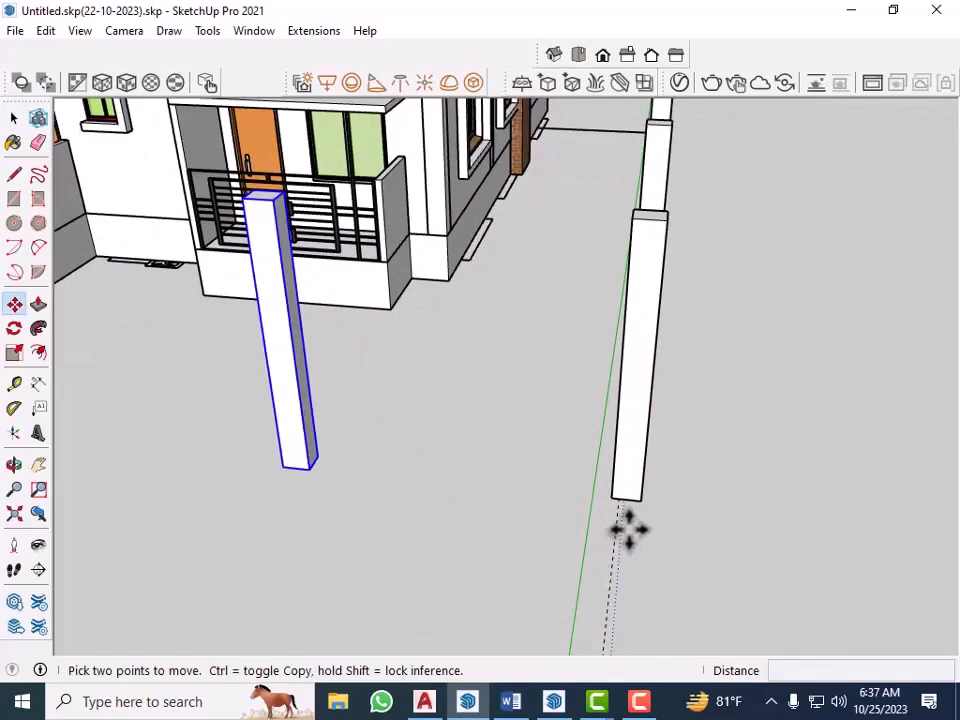
pyautogui.press('space')
pyautogui.scroll(1, 650, 540)
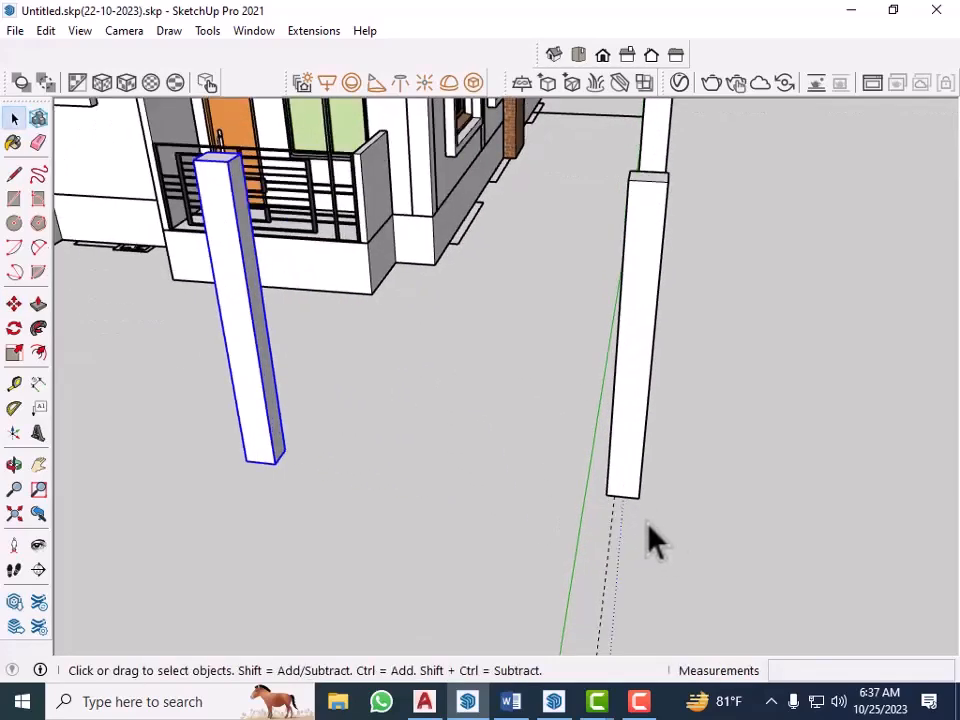
# Create a guide line 10' inward from the base of the side row's rearmost pillar, parallel to the row.
pyautogui.press('t')
pyautogui.scroll(2, 643, 482)
pyautogui.moveTo(628, 497); pyautogui.dragTo(745, 505, button='middle')
pyautogui.click(830, 440)
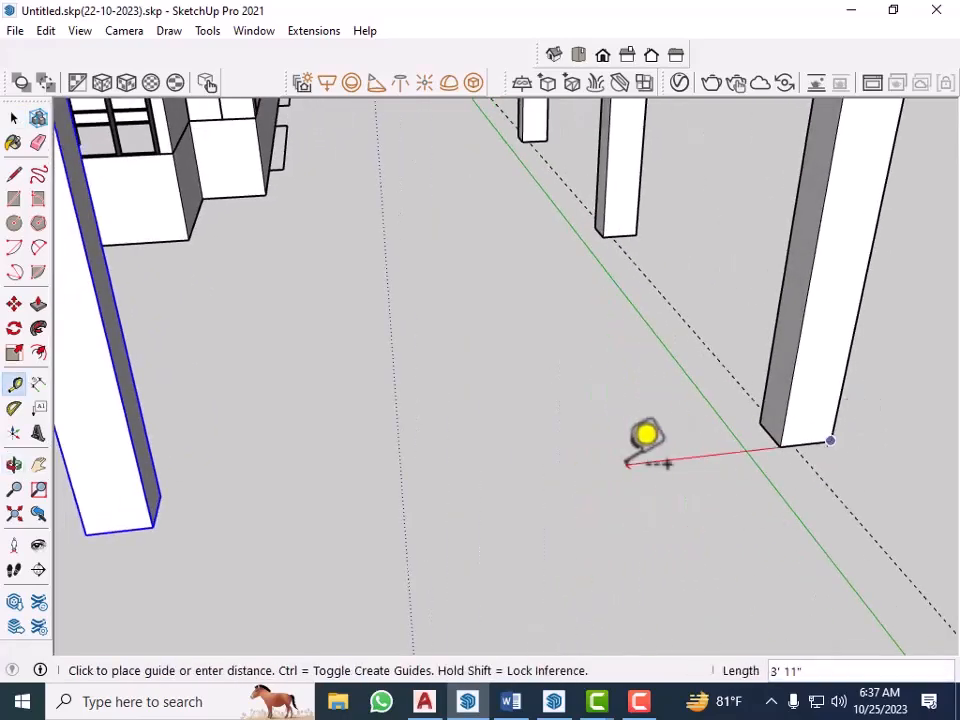
pyautogui.press('Escape')
pyautogui.scroll(-2, 776, 488)
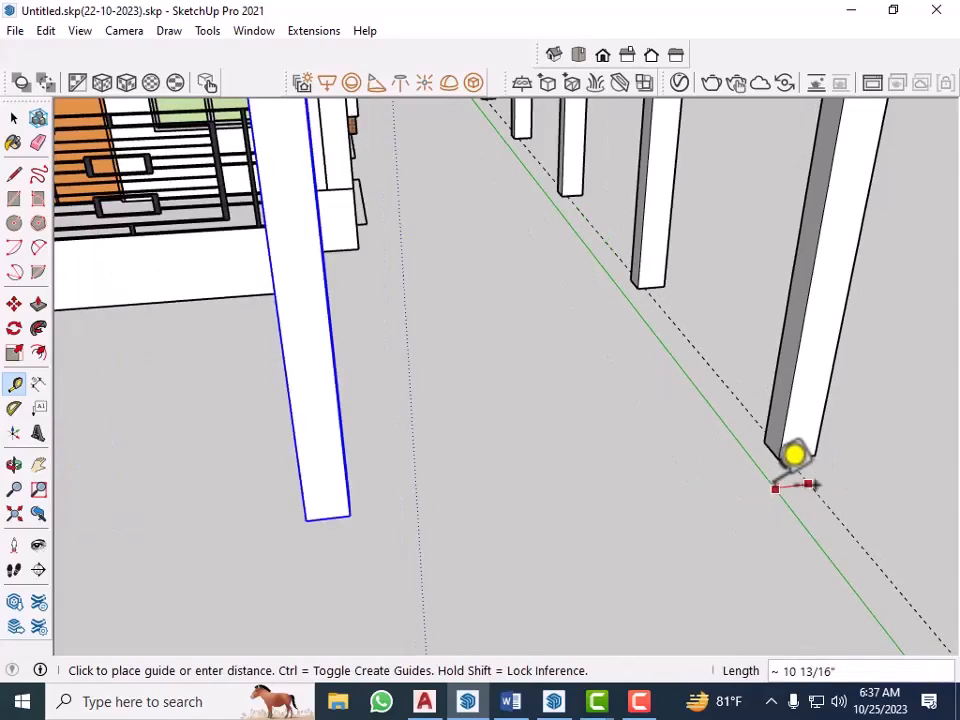
pyautogui.press('Escape')
pyautogui.scroll(3, 779, 458)
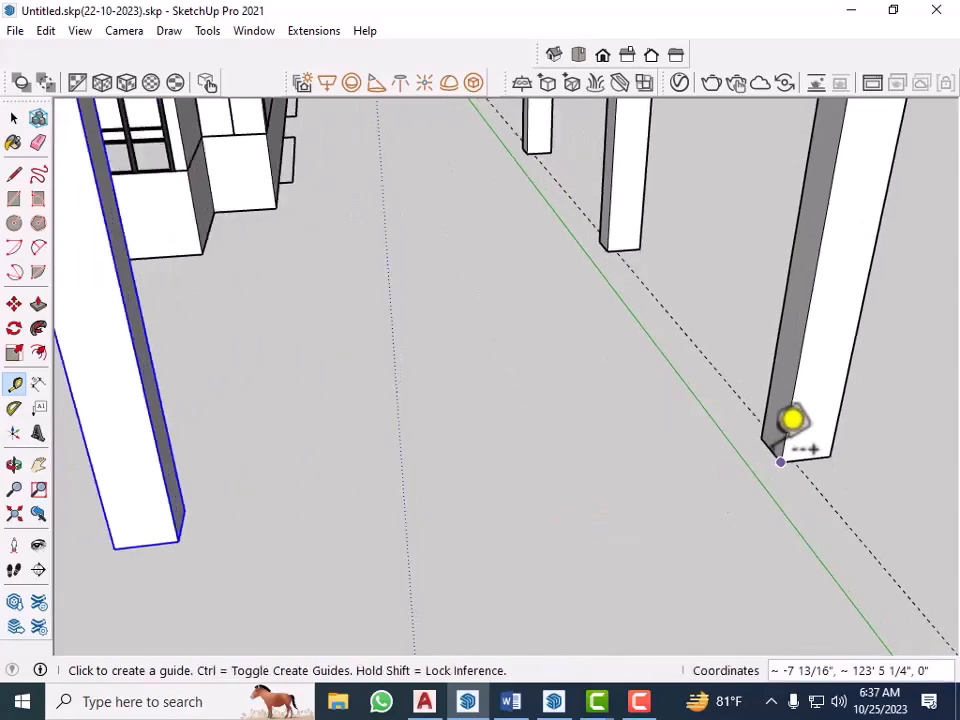
pyautogui.click(771, 450)
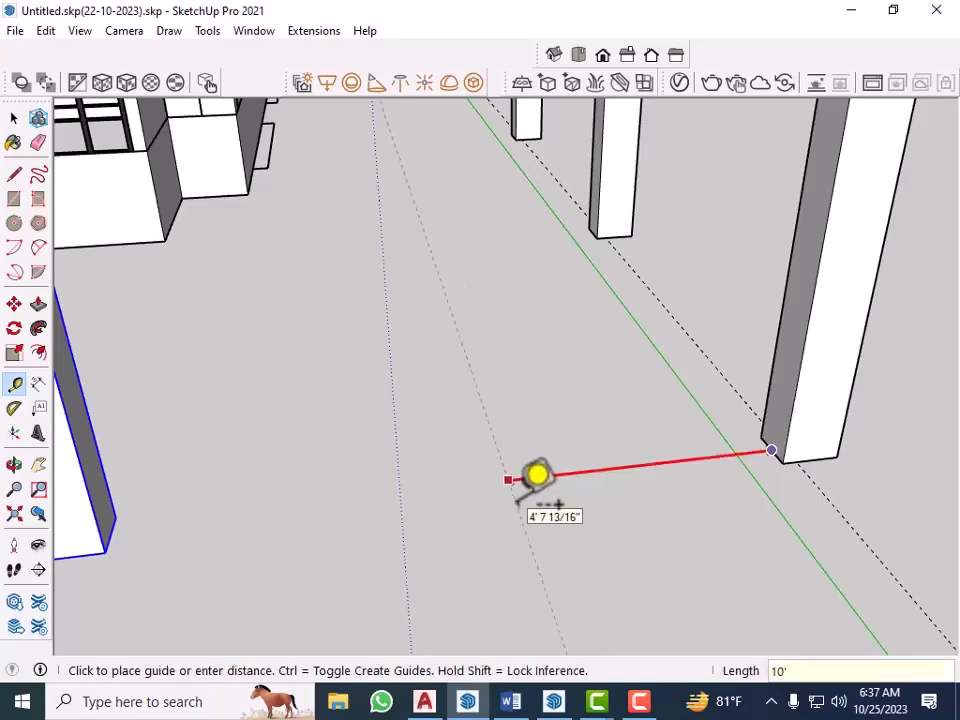
pyautogui.scroll(-3, 551, 444)
pyautogui.scroll(3, 429, 510)
pyautogui.scroll(2, 278, 505)
# Move the pasted pillar so that its base corner rests on the 10' guide line beside the side row's rearmost pillar.
pyautogui.press('space')
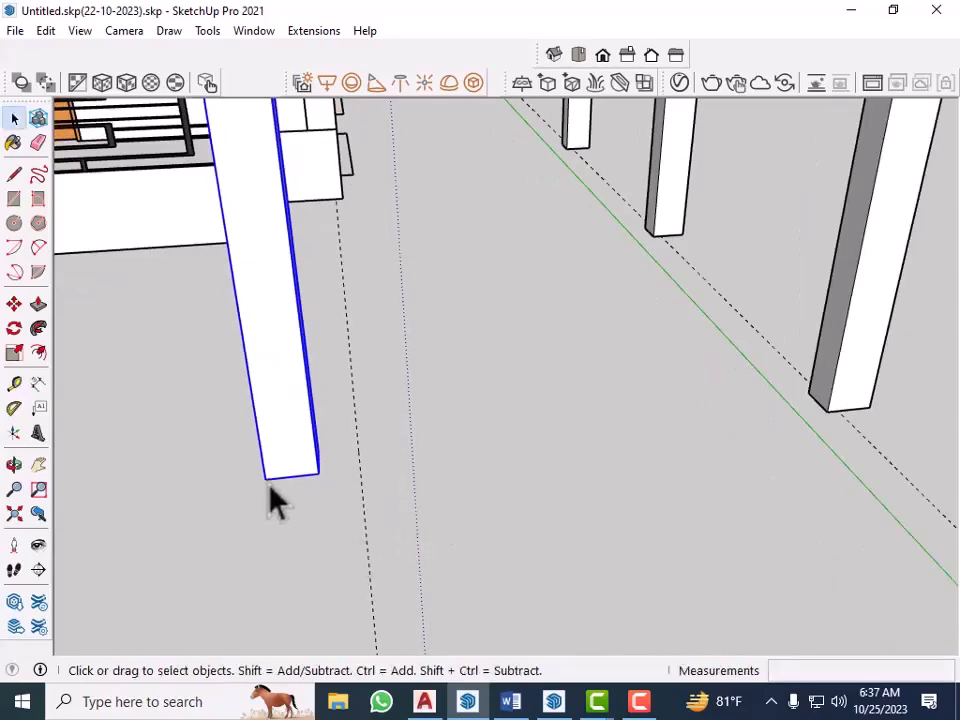
pyautogui.press('m')
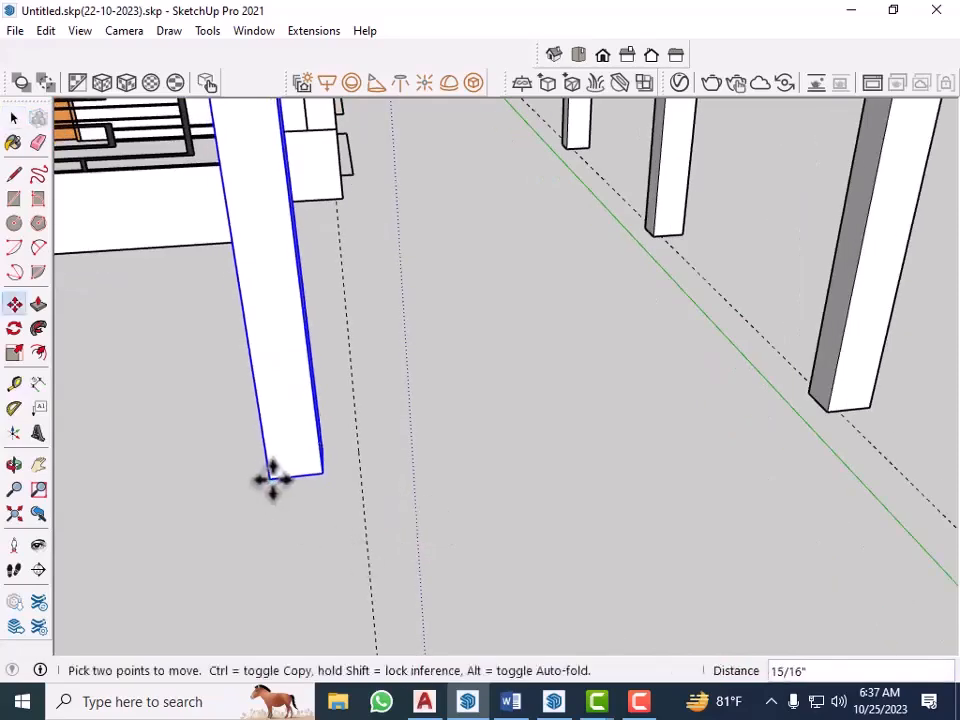
pyautogui.click(362, 470)
pyautogui.scroll(-1, 475, 511)
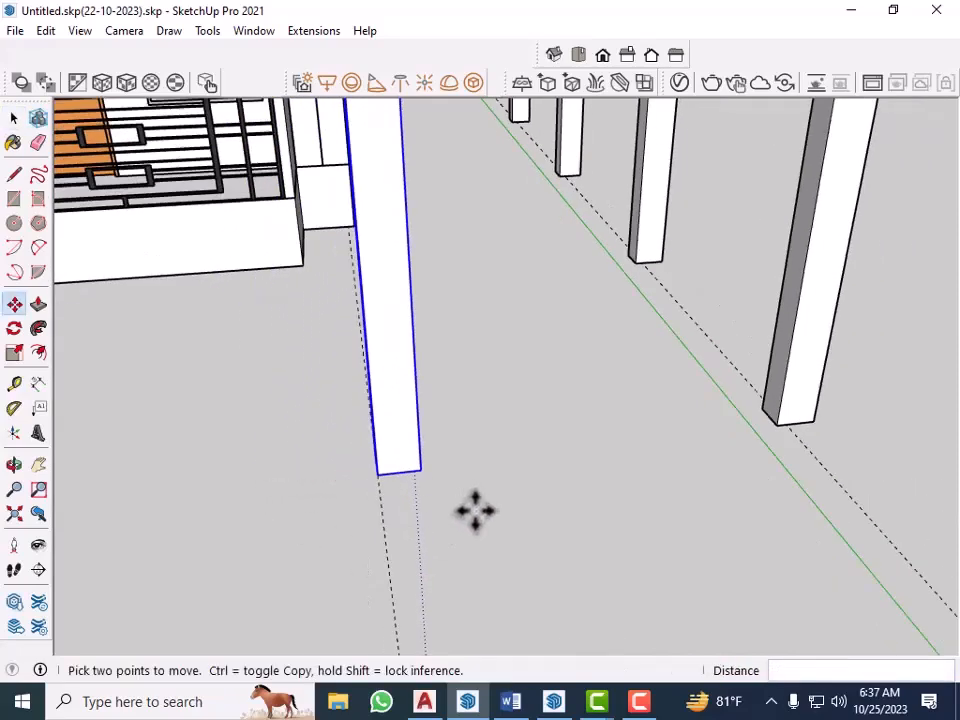
pyautogui.scroll(-3, 475, 511)
pyautogui.scroll(2, 508, 476)
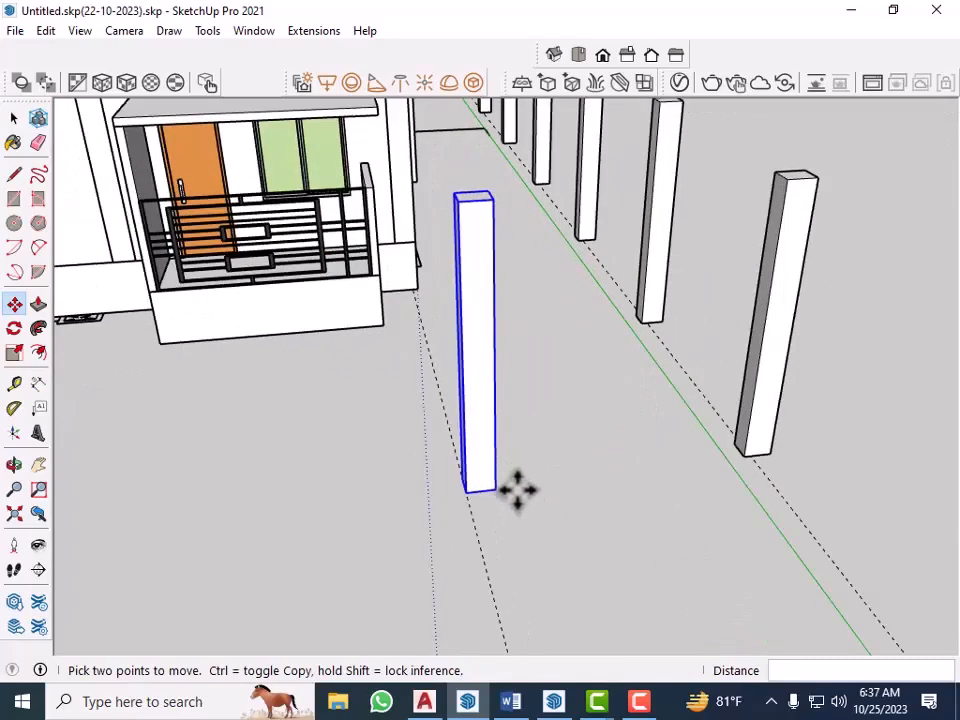
pyautogui.press('space')
# Copy the placed pillar 10' farther along the building's rear, matching the distance from the side row's rearmost pillar to the guide.
pyautogui.press('m')
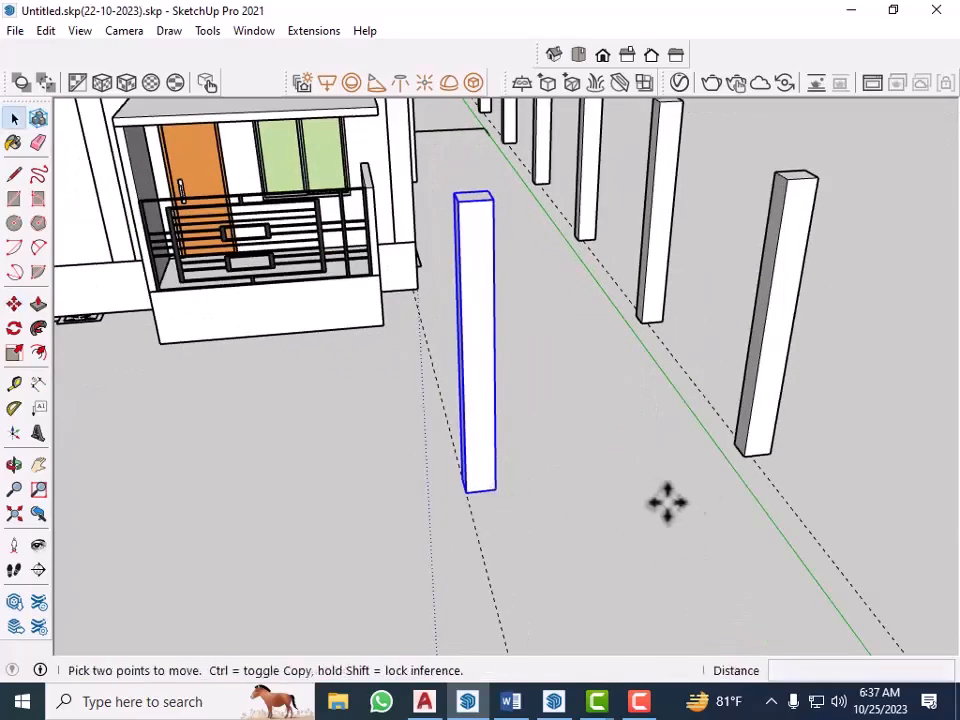
pyautogui.scroll(1, 700, 485)
pyautogui.click(748, 453)
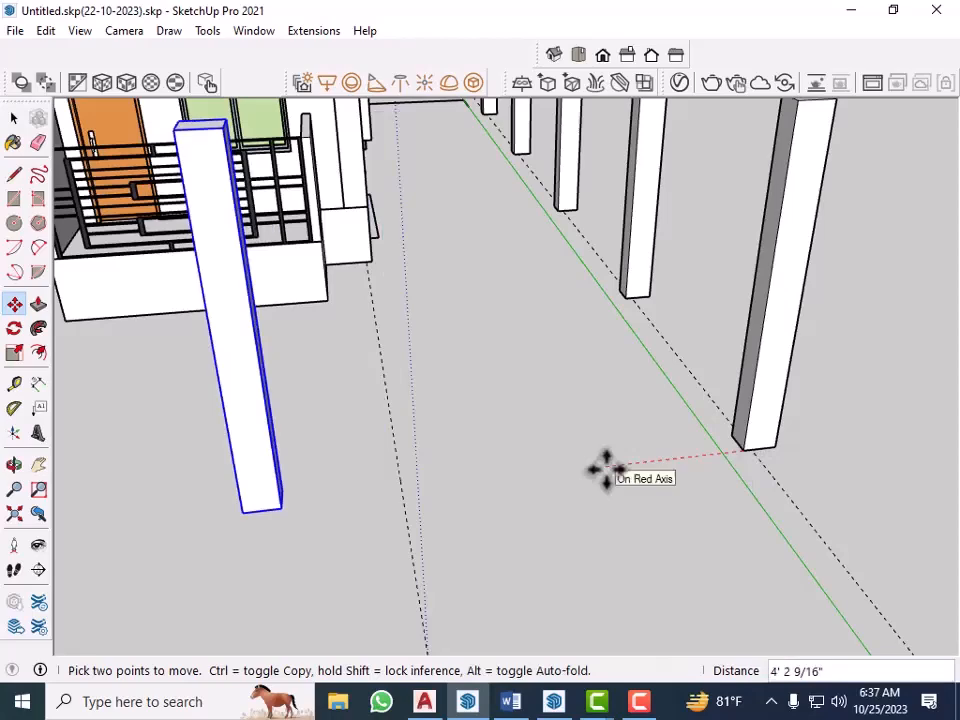
pyautogui.press('ctrl')
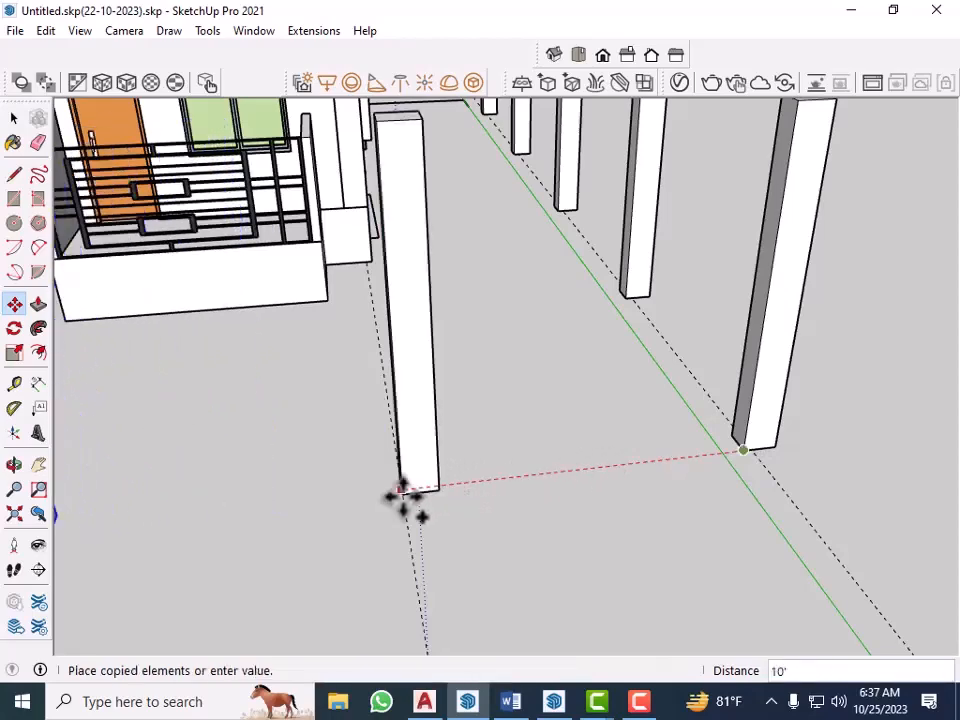
pyautogui.scroll(2, 418, 502)
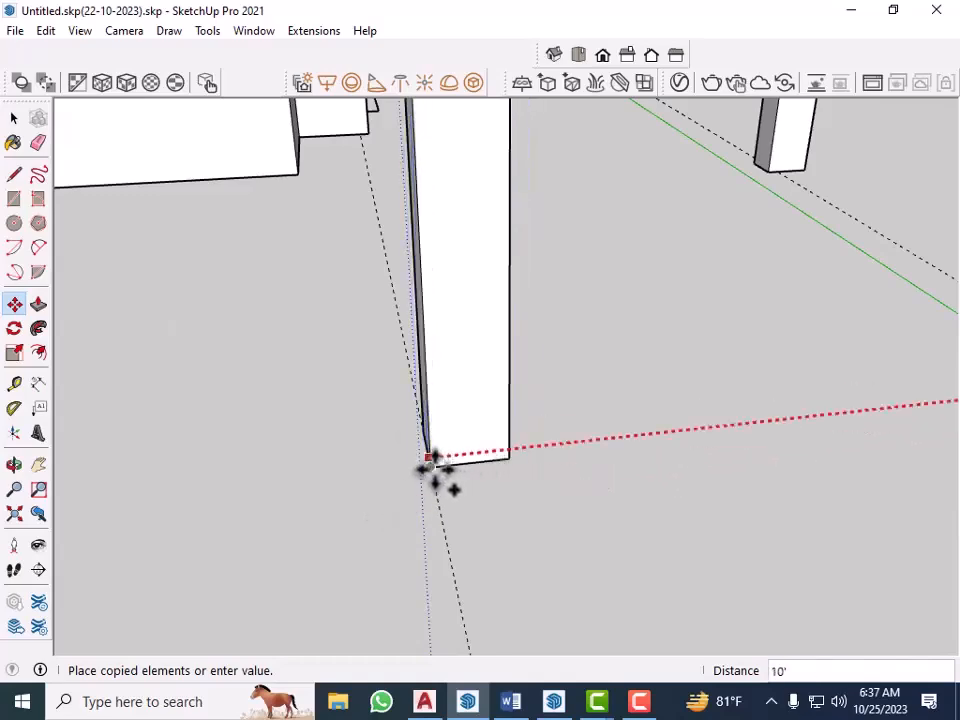
pyautogui.click(430, 460)
pyautogui.scroll(-5, 563, 465)
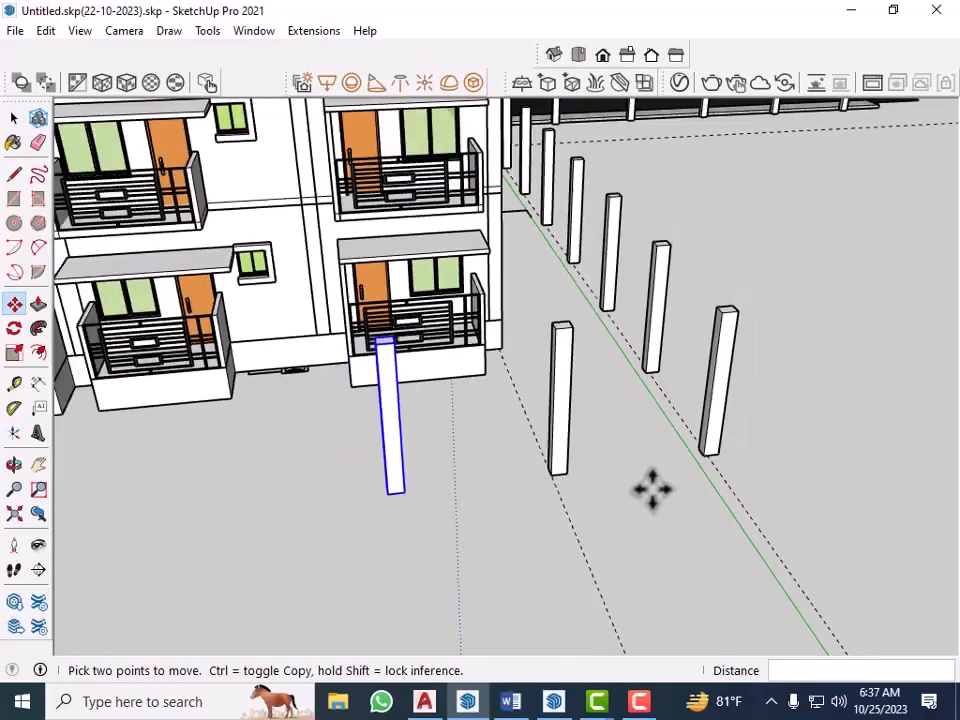
# Array the 10' copy into seven evenly spaced pillars across the building's rear, toward the opposite side row.
pyautogui.scroll(-1, 651, 489)
pyautogui.scroll(1, 459, 481)
pyautogui.scroll(-4, 604, 491)
pyautogui.moveTo(544, 510); pyautogui.dragTo(589, 514, button='middle')
pyautogui.scroll(-1, 657, 462)
pyautogui.scroll(-2, 657, 460)
pyautogui.moveTo(671, 486); pyautogui.dragTo(593, 484, button='middle')
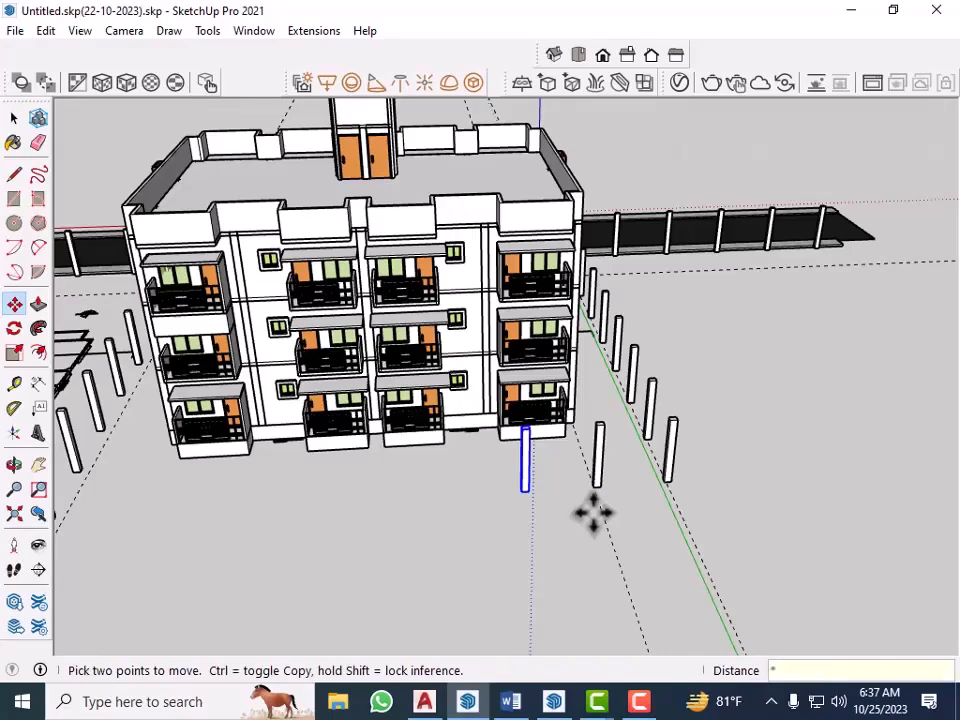
pyautogui.press('Return')
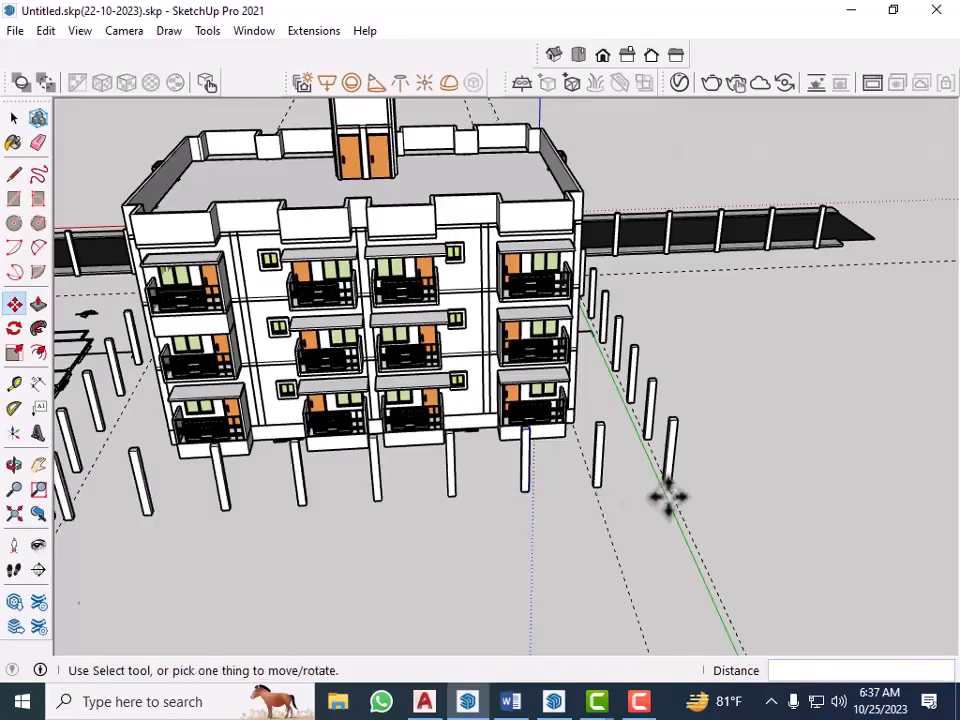
# Delete the surplus rear pillar crowding the end of the opposite side row, and select the surplus pillar standing outside that row.
pyautogui.scroll(-3, 670, 497)
pyautogui.press('space')
pyautogui.scroll(2, 168, 555)
pyautogui.moveTo(168, 555); pyautogui.dragTo(343, 565, button='middle')
pyautogui.scroll(2, 323, 566)
pyautogui.scroll(2, 325, 585)
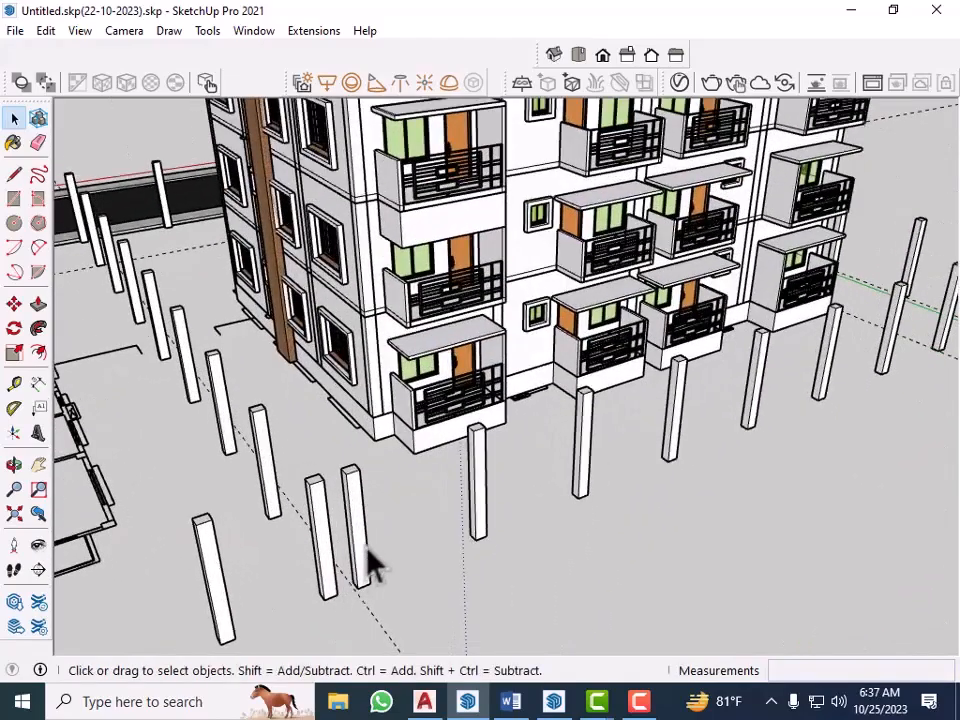
pyautogui.click(371, 564)
pyautogui.press('Delete')
pyautogui.click(219, 608)
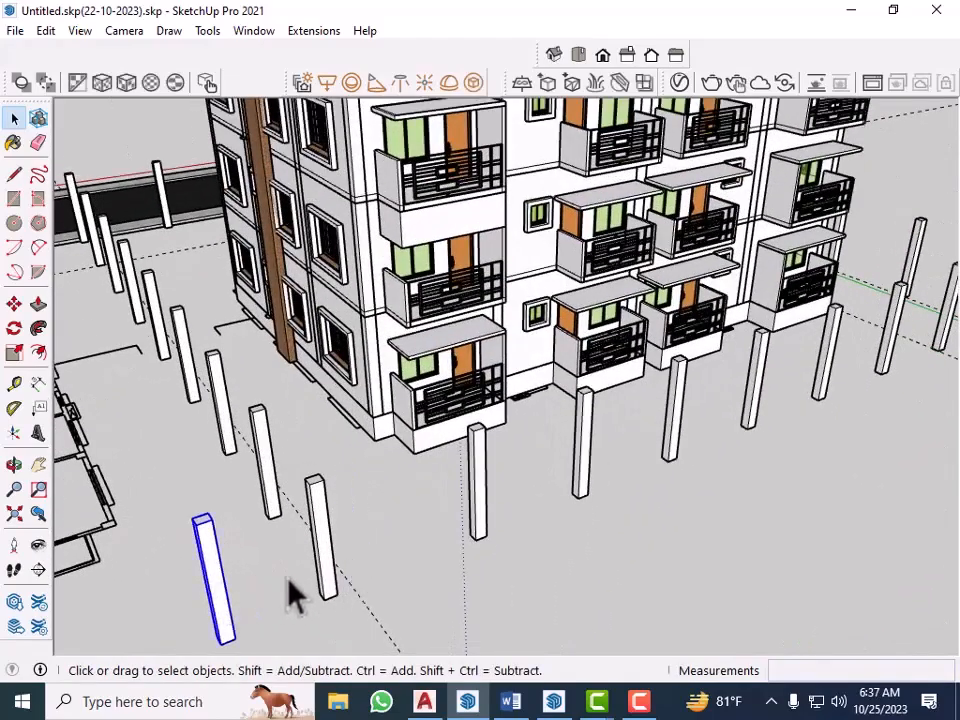
pyautogui.scroll(-1, 340, 576)
pyautogui.scroll(-2, 440, 600)
pyautogui.moveTo(440, 600); pyautogui.dragTo(369, 579, button='middle')
pyautogui.scroll(-1, 369, 579)
pyautogui.moveTo(483, 582)
pyautogui.mouseDown(button='middle')
pyautogui.moveTo(444, 568)
pyautogui.moveTo(410, 525)
pyautogui.moveTo(583, 536)
pyautogui.moveTo(568, 553)
pyautogui.moveTo(480, 525)
pyautogui.moveTo(632, 523)
pyautogui.moveTo(527, 527)
pyautogui.moveTo(542, 508)
pyautogui.moveTo(750, 489)
pyautogui.moveTo(530, 435)
pyautogui.mouseUp(button='middle')
pyautogui.scroll(-2, 530, 435)
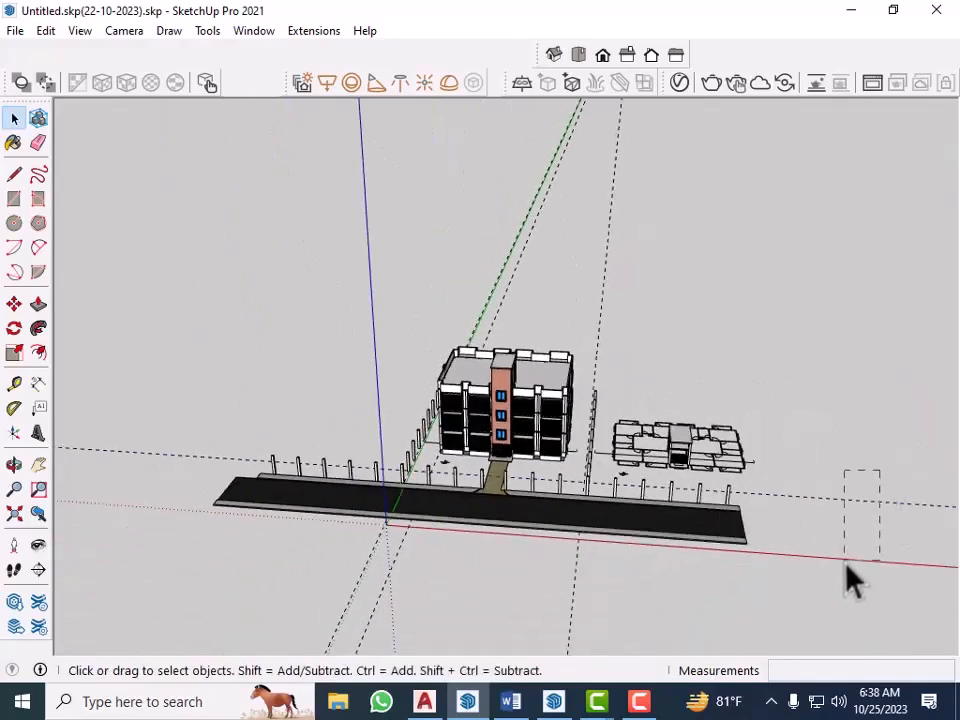
# Delete all the remaining guide lines around the road and the building's site.
pyautogui.press('Delete')
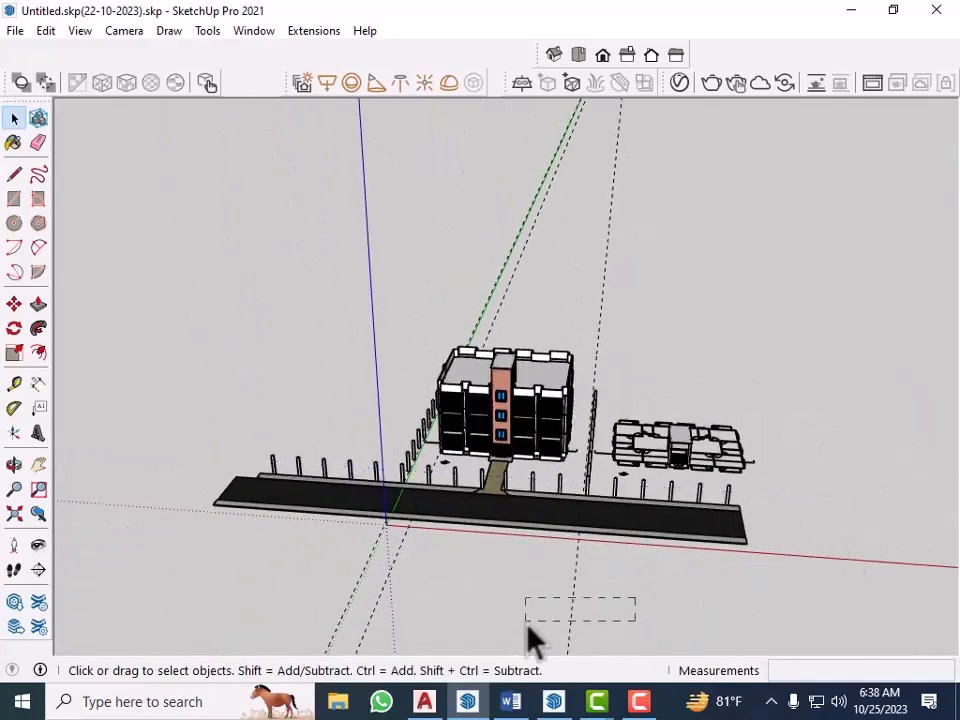
pyautogui.moveTo(664, 634); pyautogui.dragTo(251, 573, button='middle')
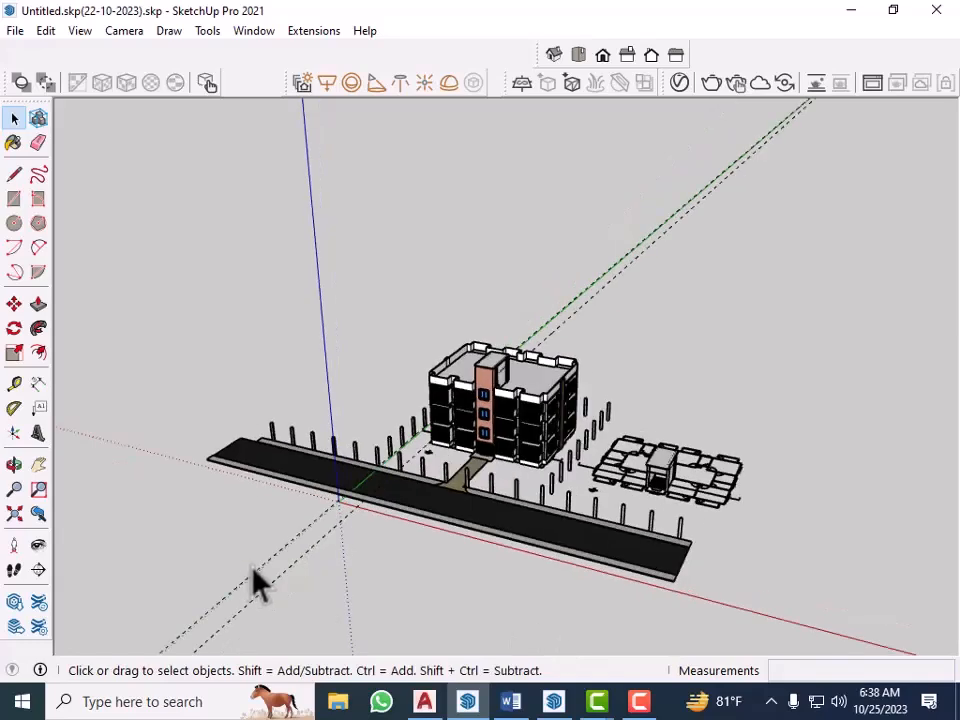
pyautogui.scroll(2, 256, 583)
pyautogui.scroll(2, 340, 552)
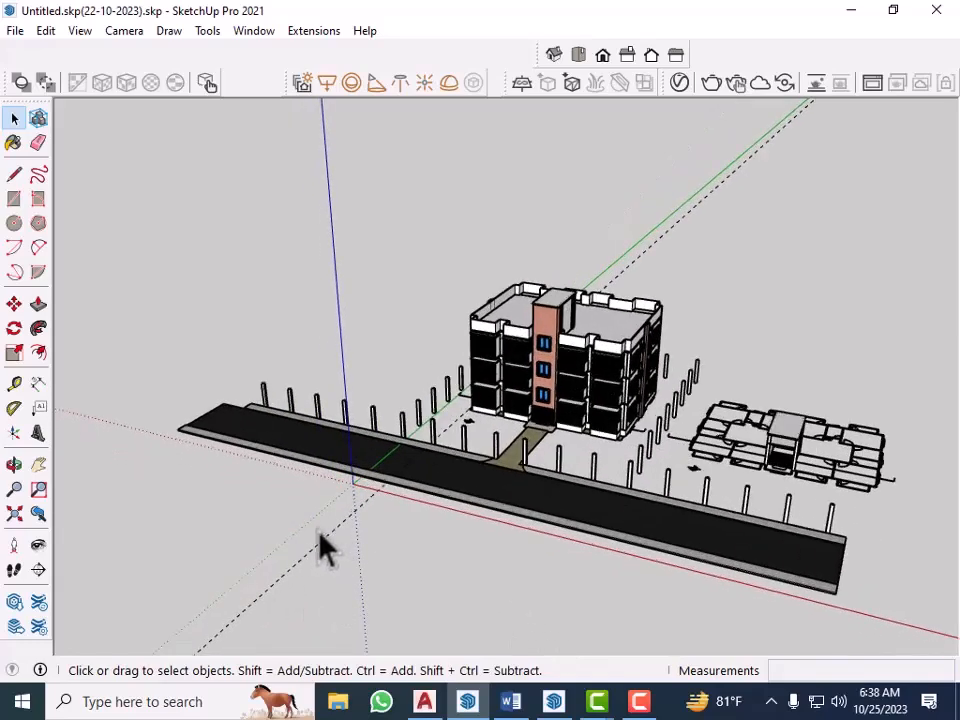
pyautogui.scroll(1, 328, 558)
pyautogui.scroll(-1, 328, 560)
pyautogui.moveTo(422, 521)
pyautogui.mouseDown(button='middle')
pyautogui.moveTo(514, 439)
pyautogui.moveTo(750, 470)
pyautogui.moveTo(761, 486)
pyautogui.mouseUp(button='middle')
pyautogui.scroll(4, 746, 456)
pyautogui.scroll(-3, 761, 486)
pyautogui.scroll(-2, 347, 472)
pyautogui.scroll(3, 218, 406)
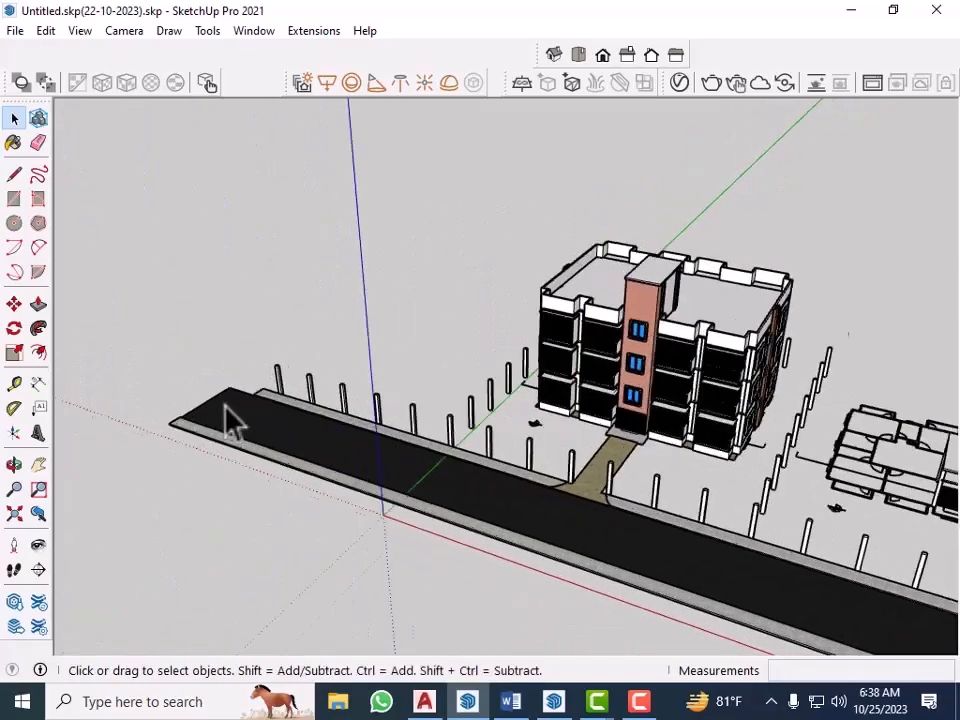
# Show the entity info of the grouped roadside pillars and switch the materials library to Colors.
pyautogui.scroll(2, 222, 422)
pyautogui.moveTo(268, 411); pyautogui.dragTo(217, 378, button='middle')
pyautogui.scroll(2, 544, 426)
pyautogui.rightClick(490, 462)
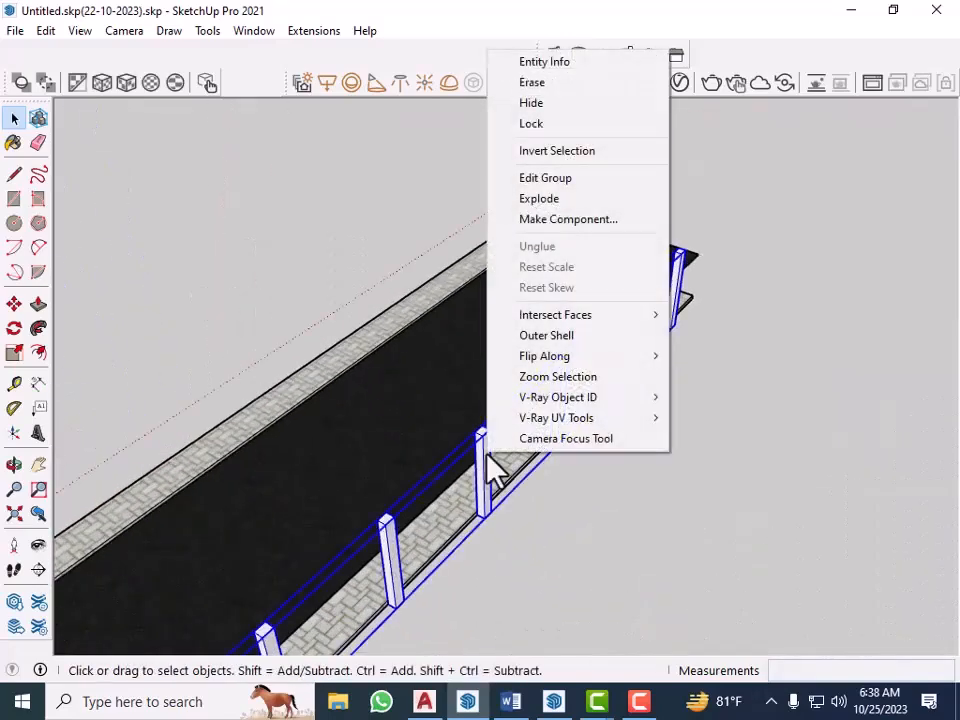
pyautogui.click(553, 62)
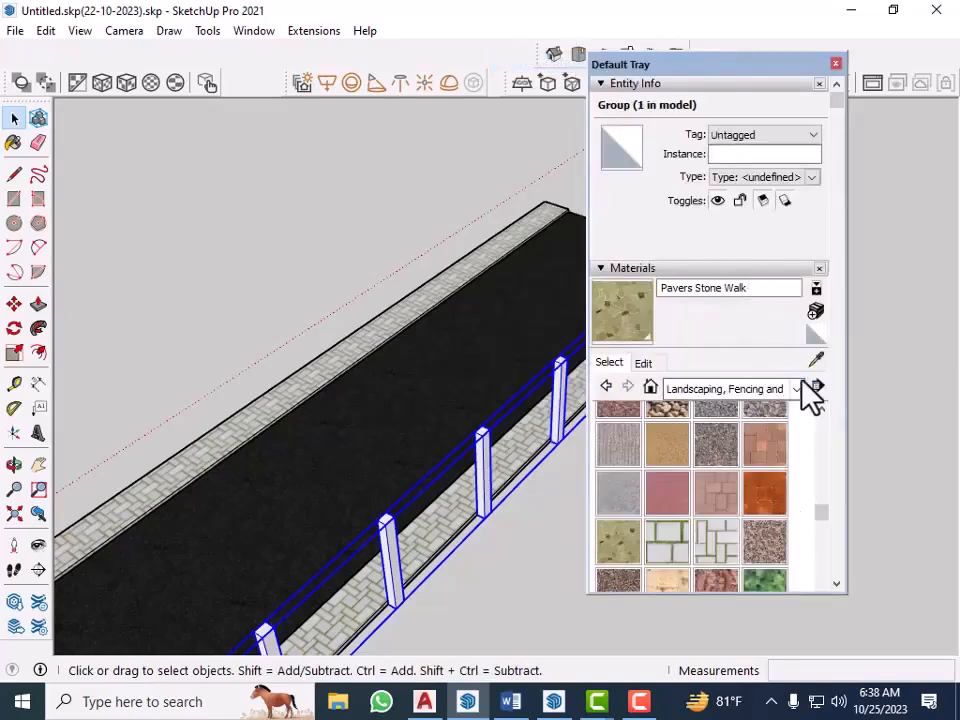
pyautogui.click(797, 389)
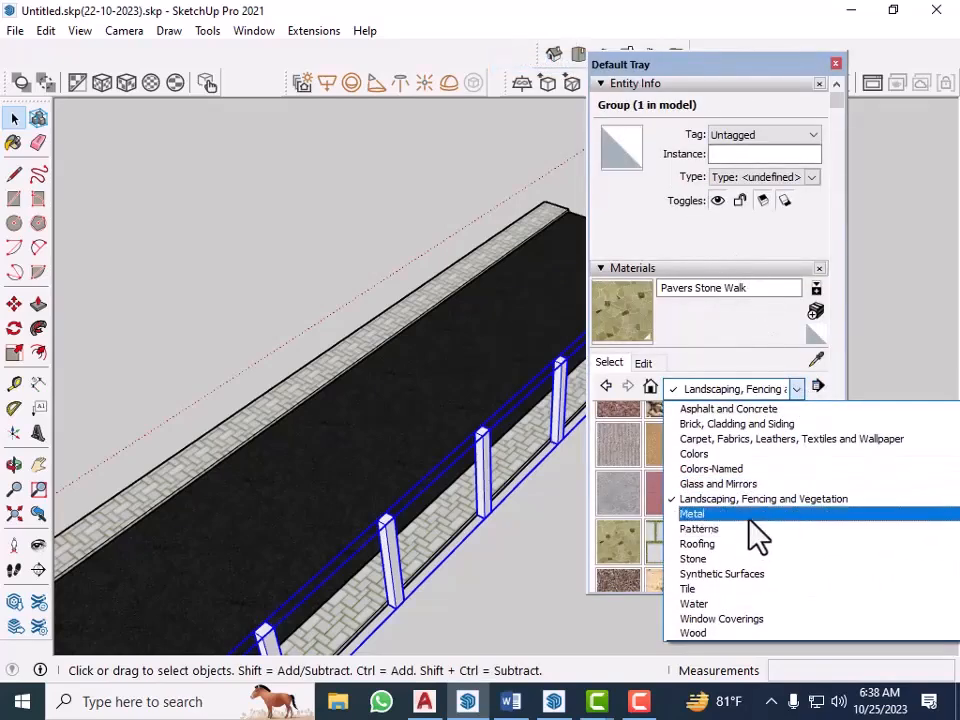
pyautogui.click(722, 454)
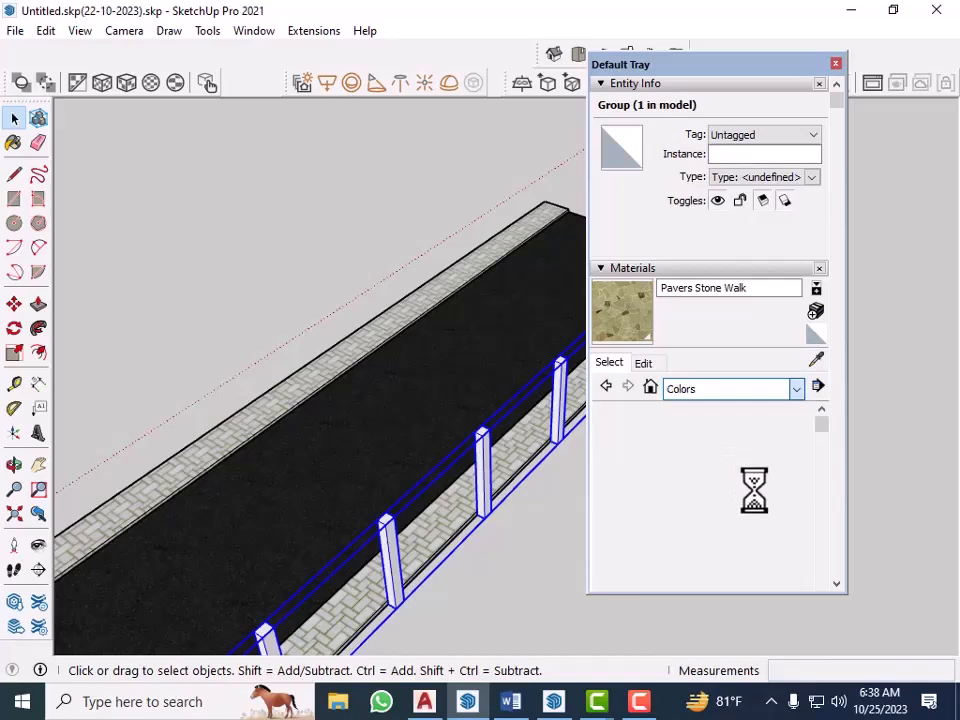
# Paint the grouped roadside pillars with Color D07.
pyautogui.scroll(-5, 740, 520)
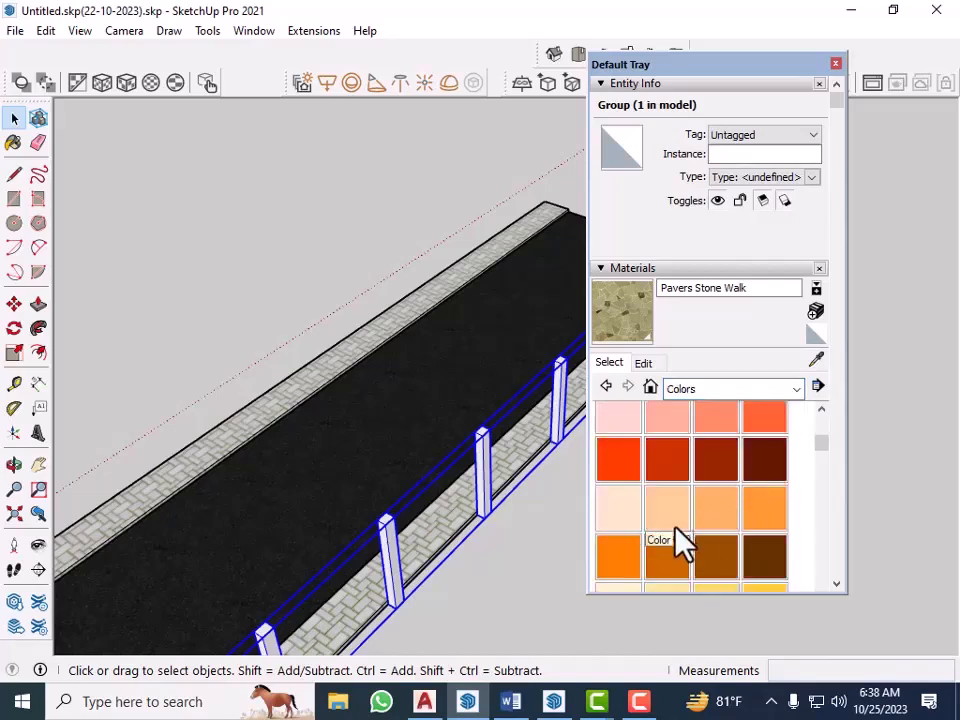
pyautogui.click(729, 557)
pyautogui.scroll(2, 495, 455)
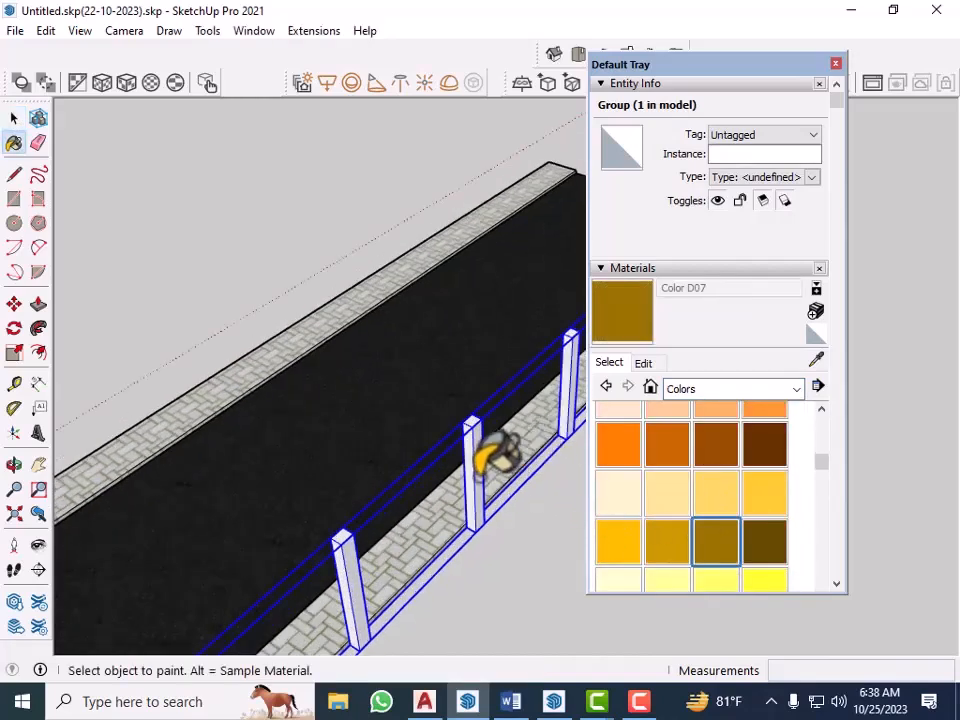
pyautogui.click(495, 455)
pyautogui.scroll(-6, 480, 380)
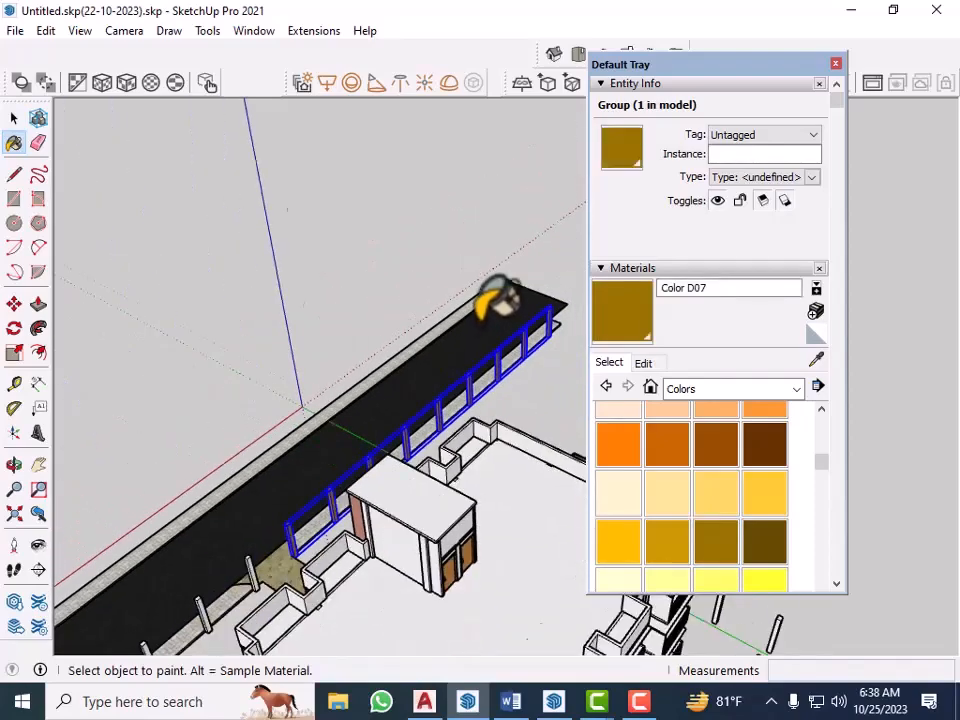
# Paint the roadside pillars on the other side of the entrance walkway with Color D07, keeping the walkway's stone material.
pyautogui.scroll(5, 350, 505)
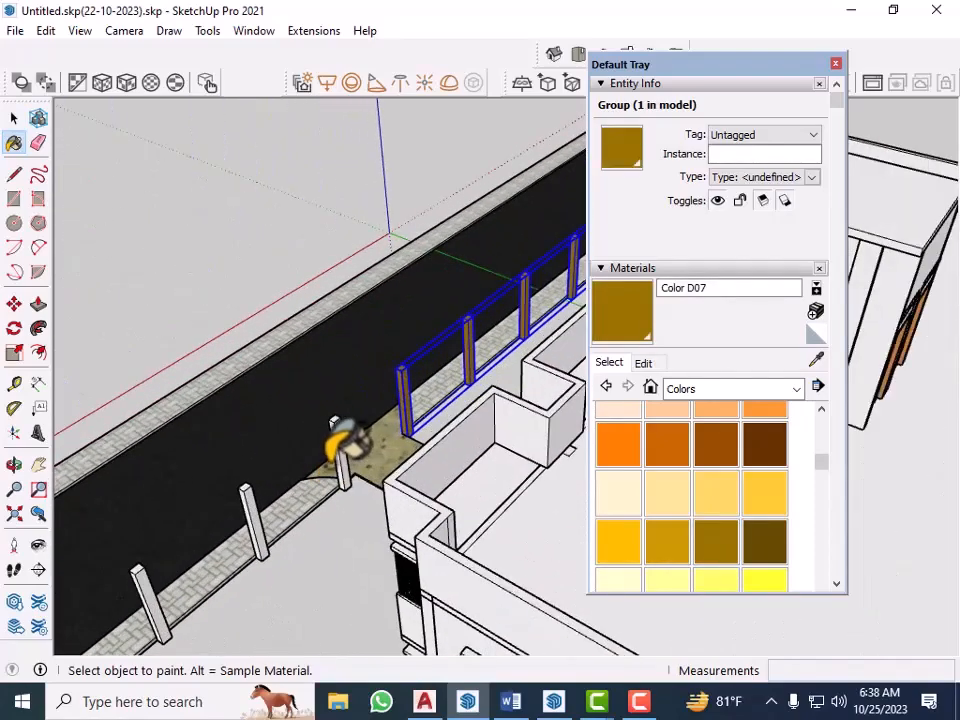
pyautogui.click(338, 445)
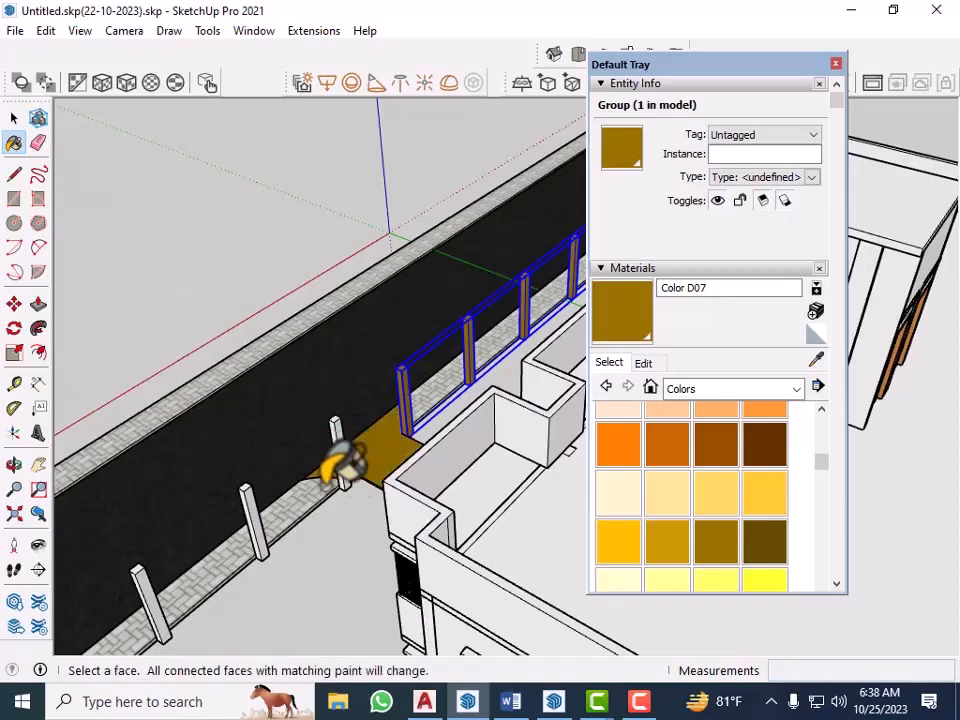
pyautogui.hotkey('ctrl', 'z')
pyautogui.scroll(4, 340, 430)
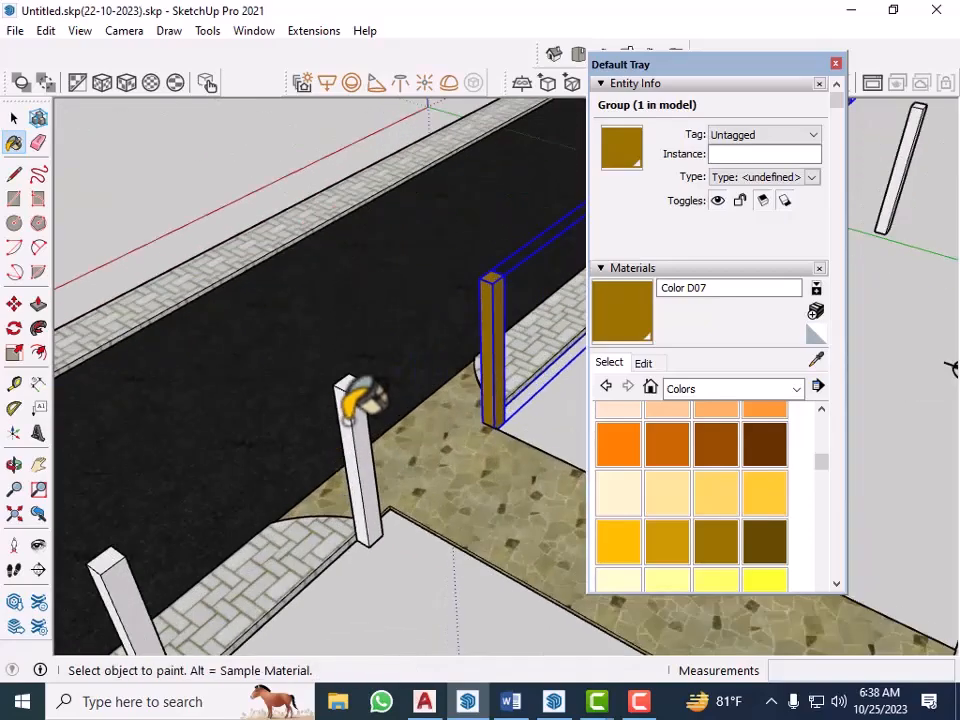
pyautogui.scroll(-8, 350, 405)
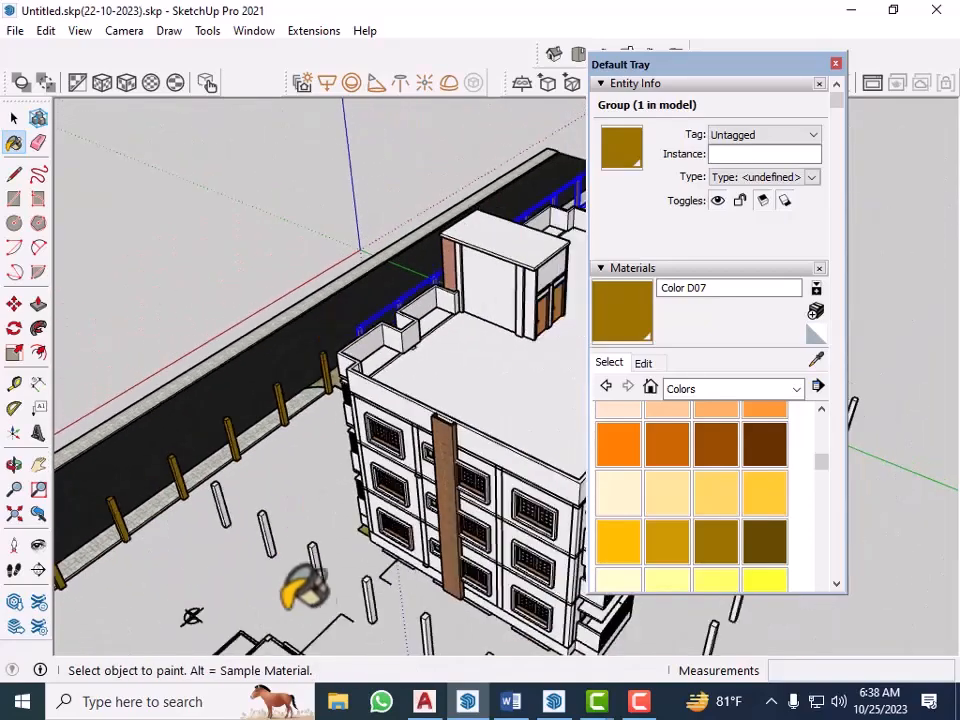
# Paint the side row of pillars between the building and the floor plan with Color D07.
pyautogui.scroll(3, 330, 560)
pyautogui.scroll(-2, 200, 450)
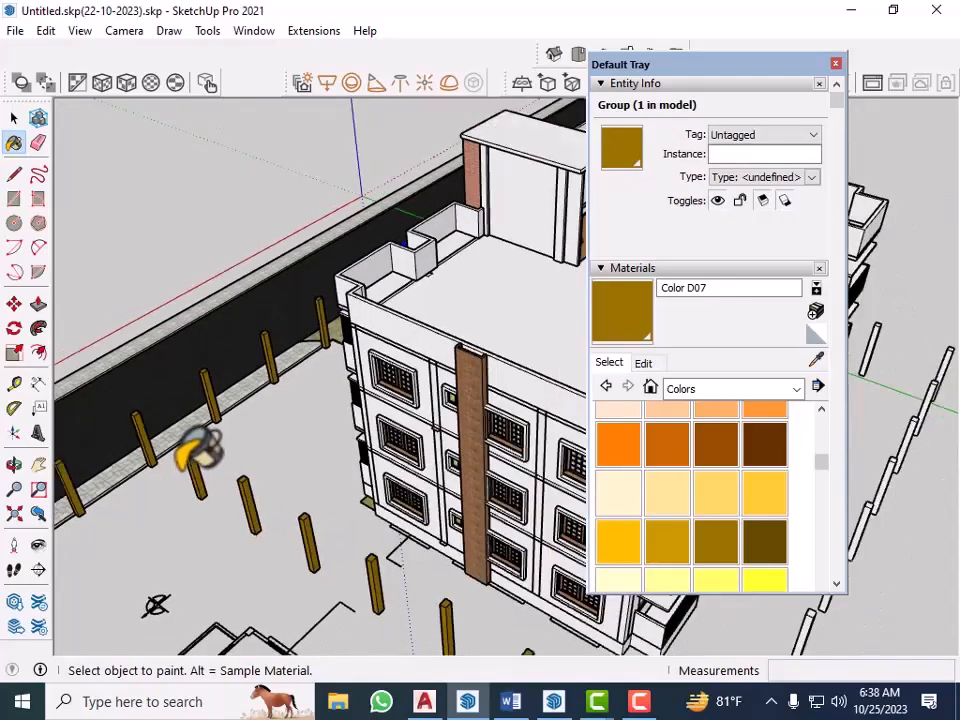
pyautogui.scroll(-2, 200, 450)
pyautogui.moveTo(214, 422); pyautogui.dragTo(440, 530, button='middle')
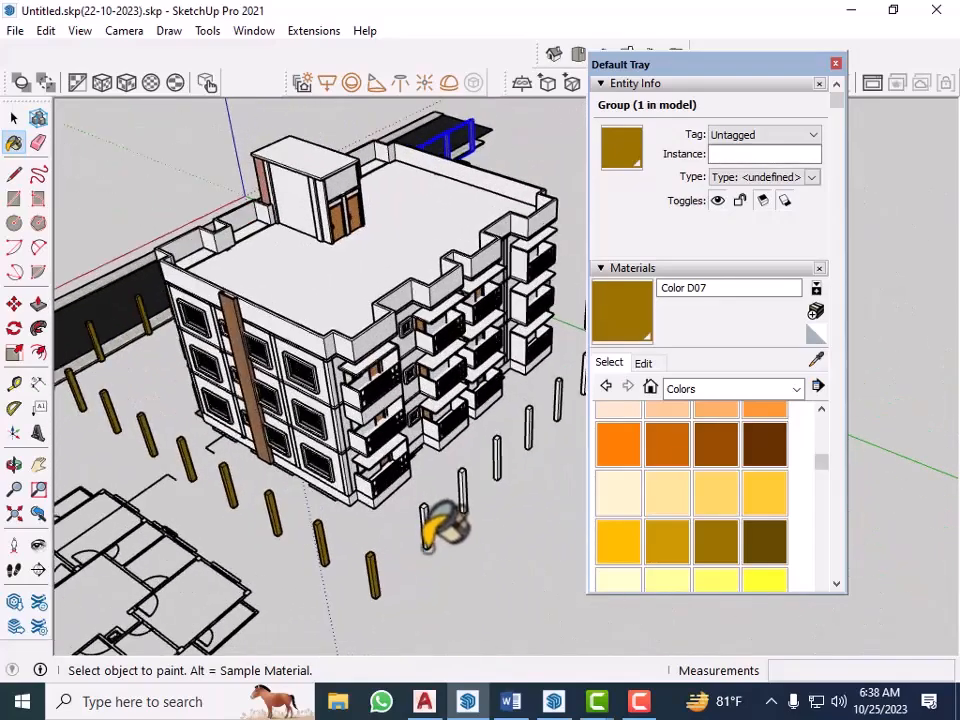
# Paint the pillars along the building's rear with Color D07.
pyautogui.scroll(2, 403, 520)
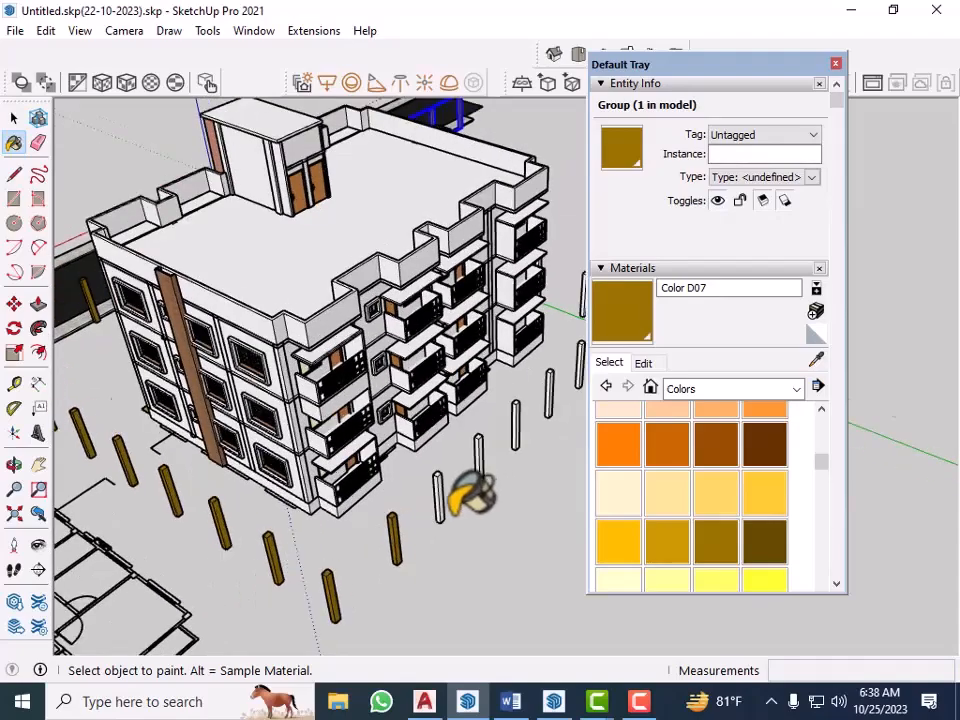
pyautogui.scroll(3, 476, 497)
pyautogui.scroll(-3, 405, 528)
pyautogui.scroll(4, 506, 381)
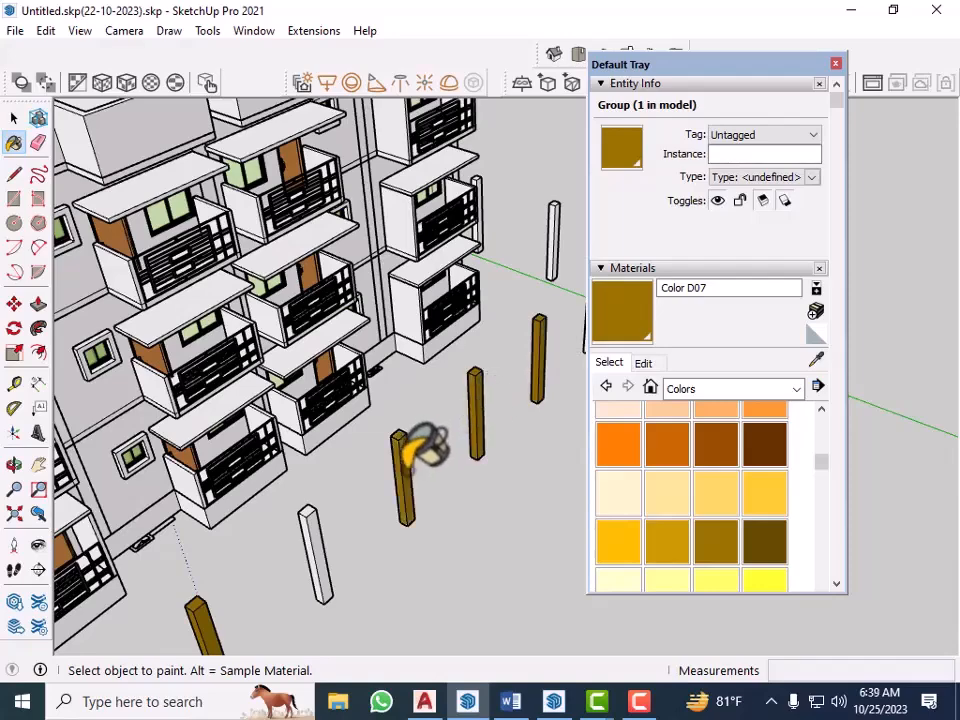
pyautogui.scroll(-4, 249, 579)
pyautogui.scroll(3, 450, 425)
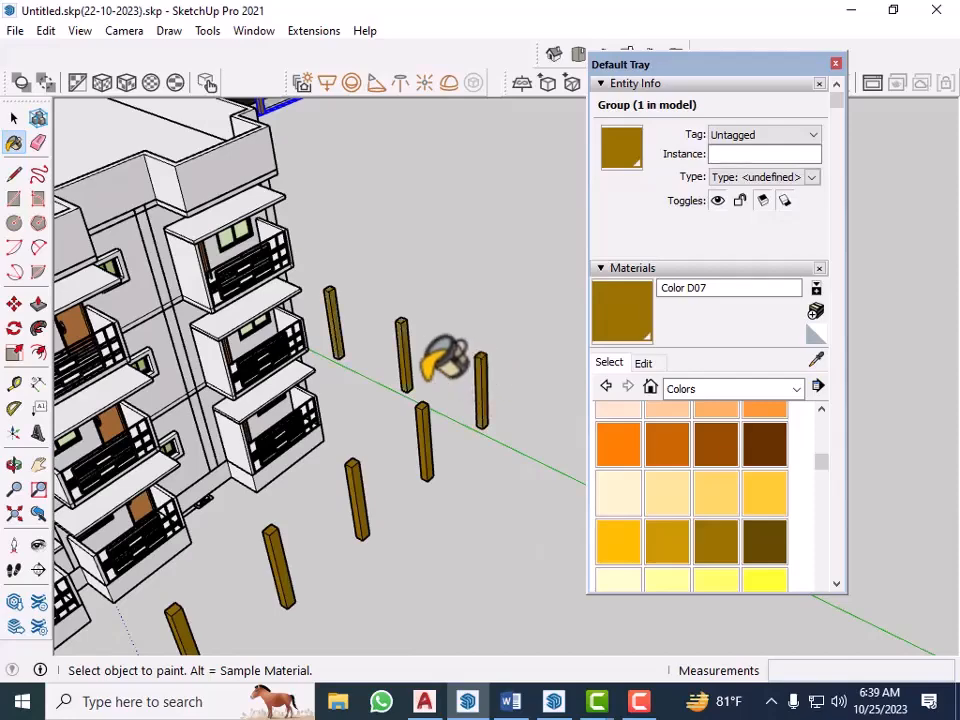
# Paint the remaining pillars of the side row along the green axis with Color D07, and clear the selection.
pyautogui.scroll(-3, 396, 540)
pyautogui.moveTo(396, 540)
pyautogui.mouseDown(button='middle')
pyautogui.moveTo(343, 553)
pyautogui.moveTo(489, 439)
pyautogui.mouseUp(button='middle')
pyautogui.scroll(3, 283, 462)
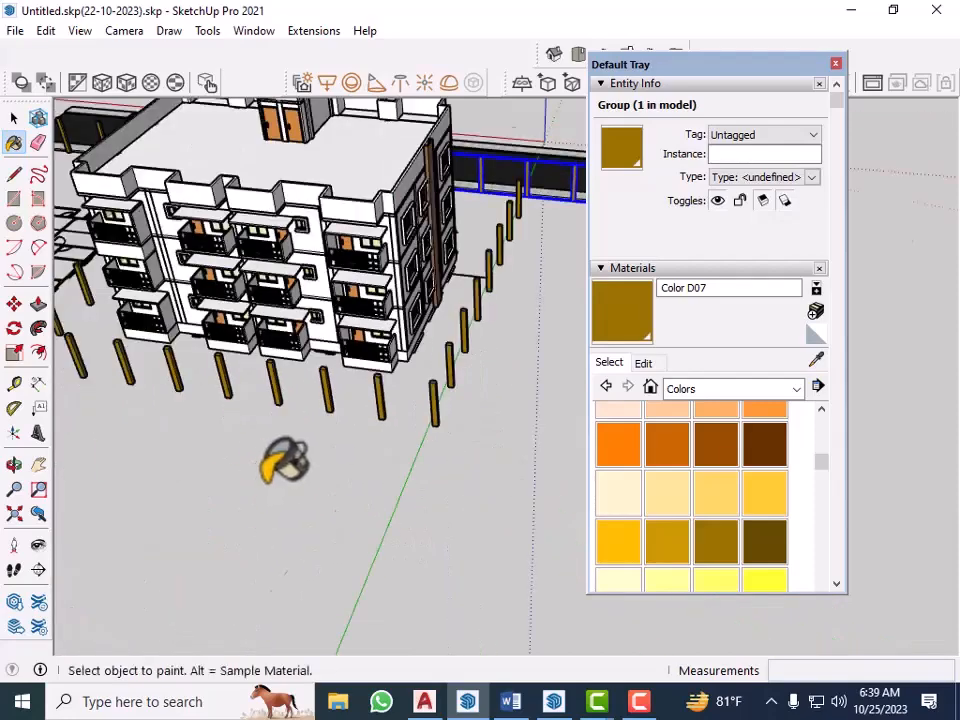
pyautogui.moveTo(283, 462); pyautogui.dragTo(289, 452, button='middle')
pyautogui.scroll(-4, 287, 454)
pyautogui.scroll(3, 480, 330)
pyautogui.press('space')
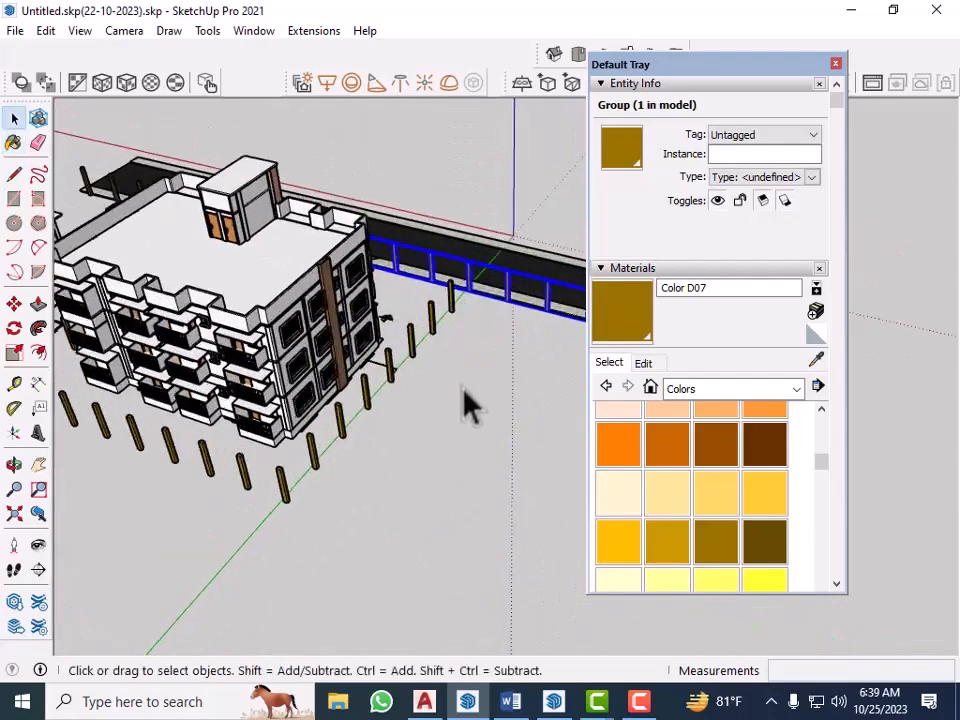
pyautogui.click(507, 415)
# Draw a 5" by 5" square at the base corner of the green-axis side row's rearmost pillar, facing the next pillar.
pyautogui.moveTo(311, 454); pyautogui.dragTo(248, 442, button='middle')
pyautogui.scroll(-2, 248, 442)
pyautogui.moveTo(381, 428); pyautogui.dragTo(229, 423, button='middle')
pyautogui.scroll(-1, 229, 423)
pyautogui.scroll(4, 315, 321)
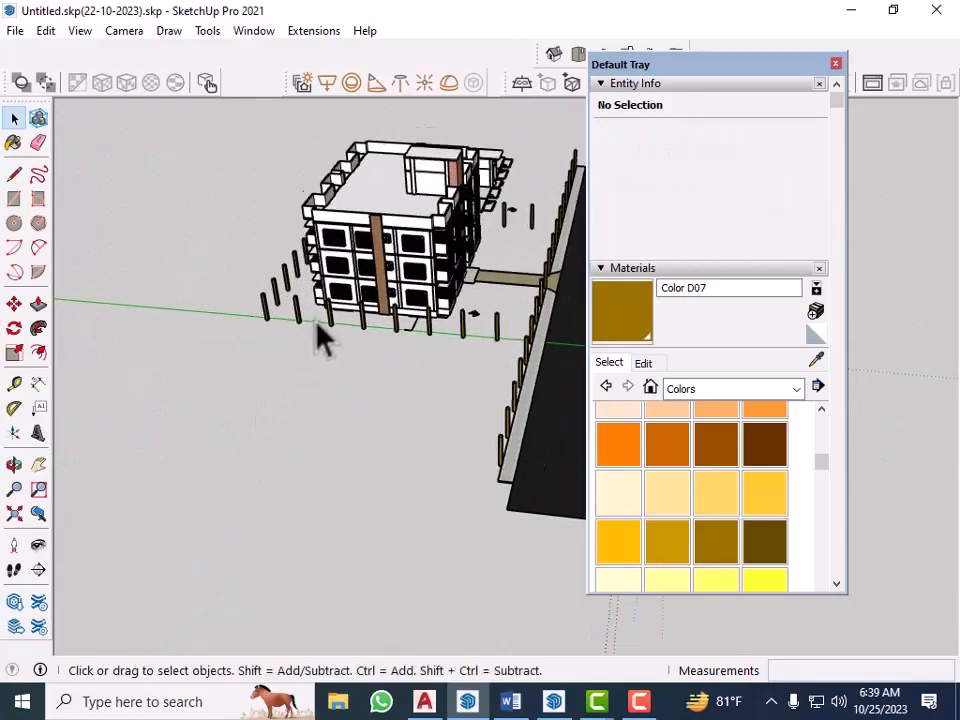
pyautogui.moveTo(318, 332); pyautogui.dragTo(259, 386, button='middle')
pyautogui.scroll(5, 223, 339)
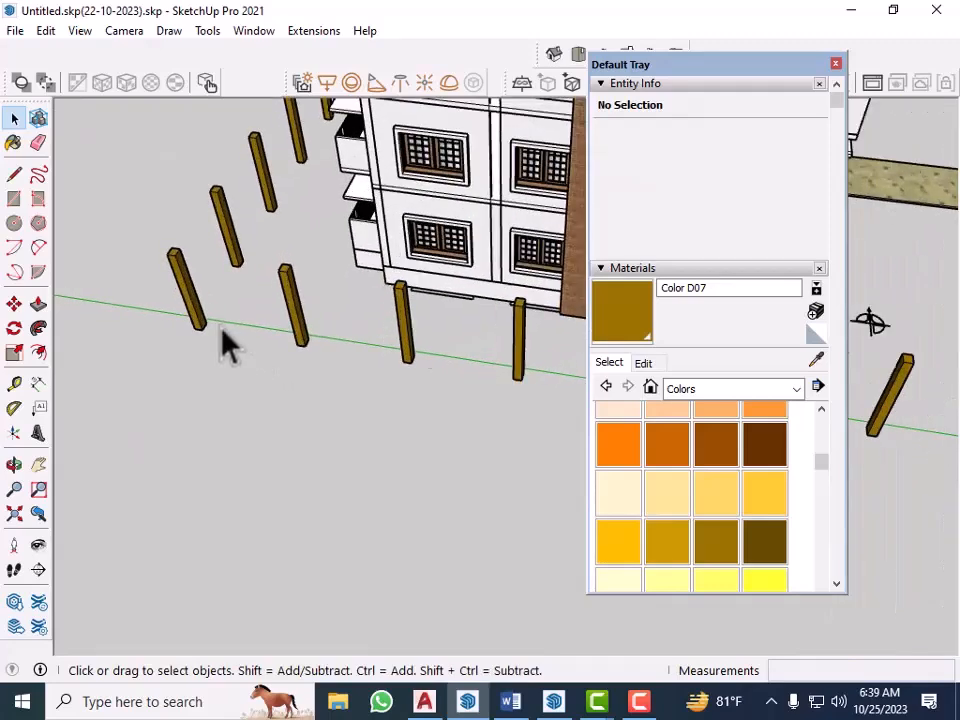
pyautogui.scroll(5, 204, 333)
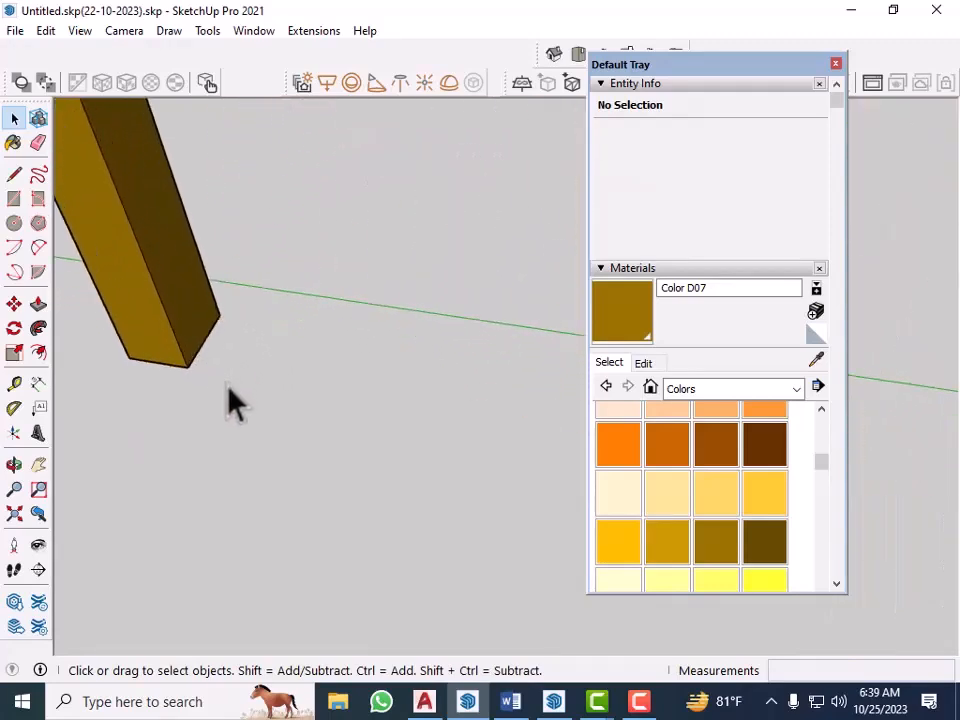
pyautogui.scroll(2, 228, 388)
pyautogui.press('r')
pyautogui.click(178, 360)
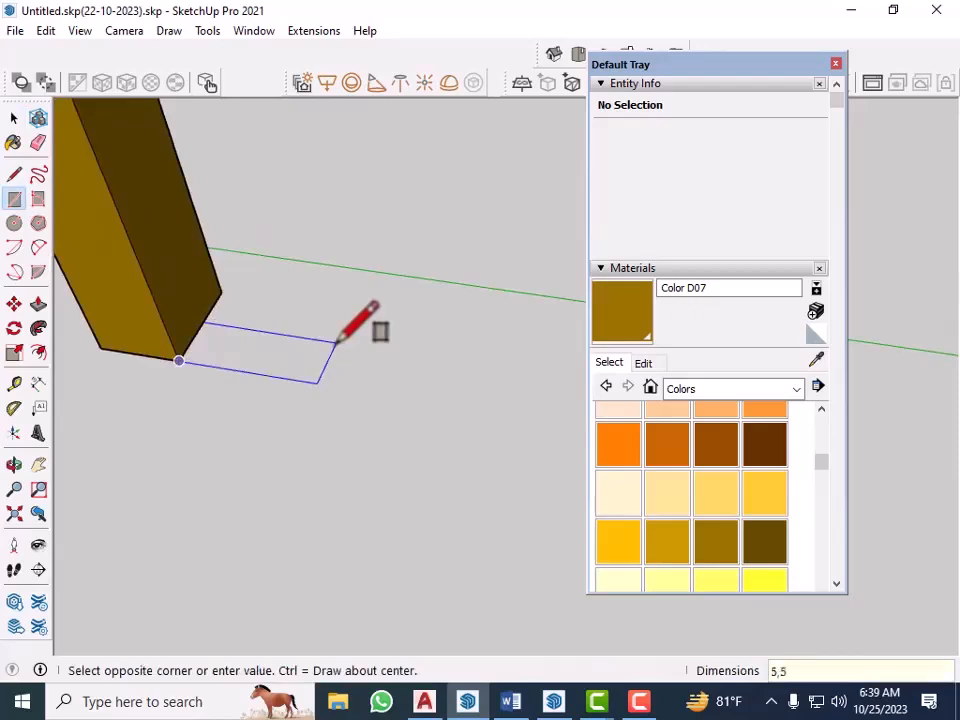
# Push/Pull the small square beside the rearmost pillar up 8'.
pyautogui.press('p')
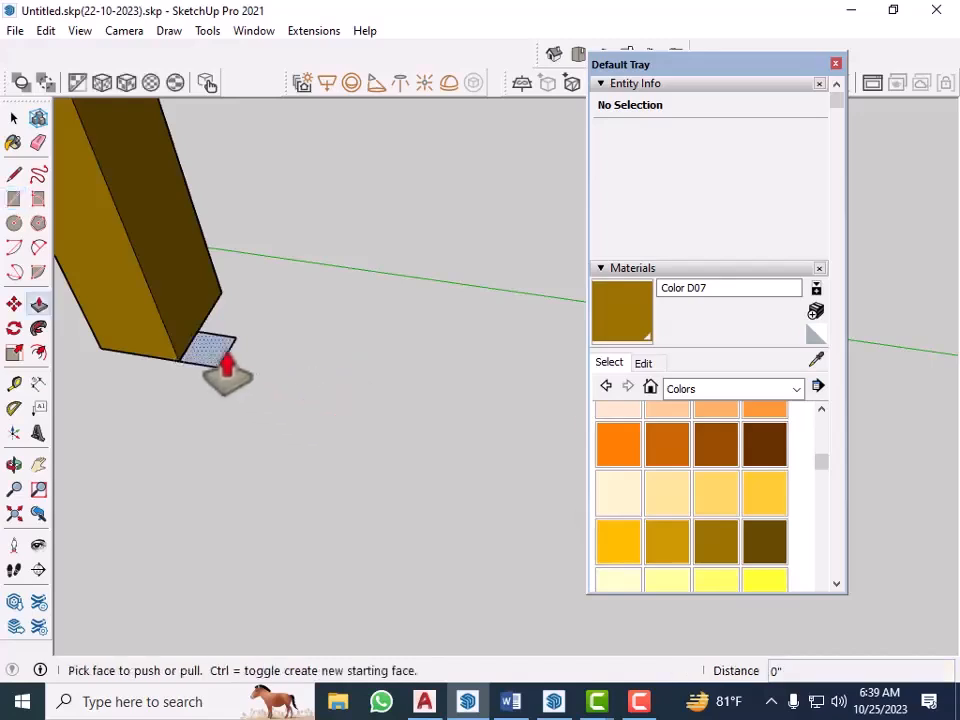
pyautogui.click(214, 356)
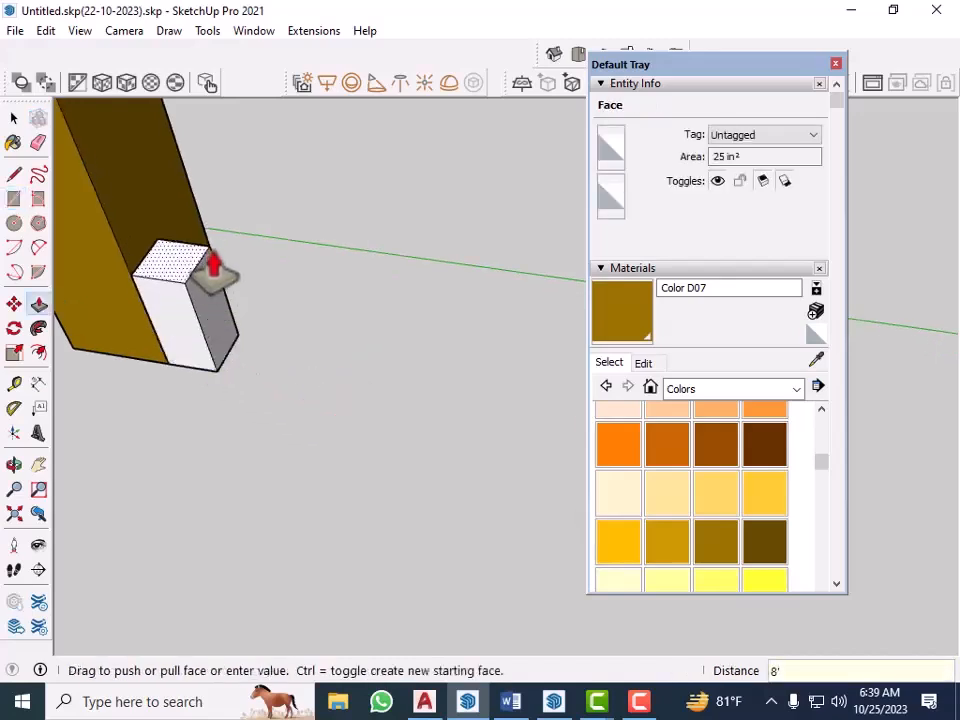
pyautogui.write("8'")
pyautogui.press('Return')
# Push/Pull the 8' strip's outer side face to the neighbouring pillar, forming a wall panel between the two pillars.
pyautogui.scroll(-8, 200, 440)
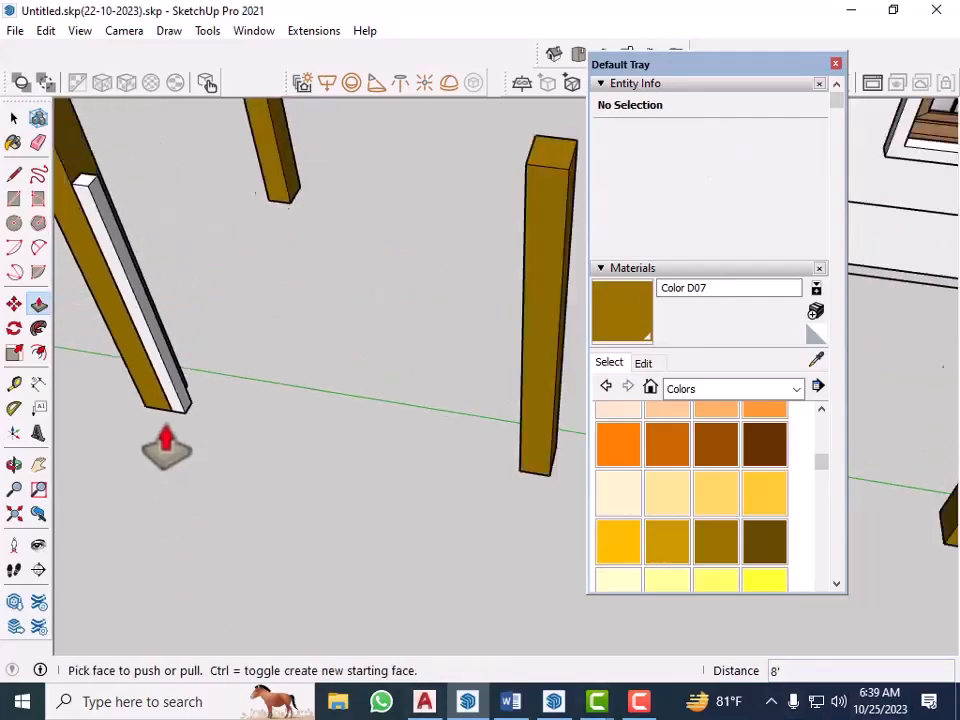
pyautogui.scroll(-3, 167, 435)
pyautogui.scroll(5, 178, 352)
pyautogui.click(140, 375)
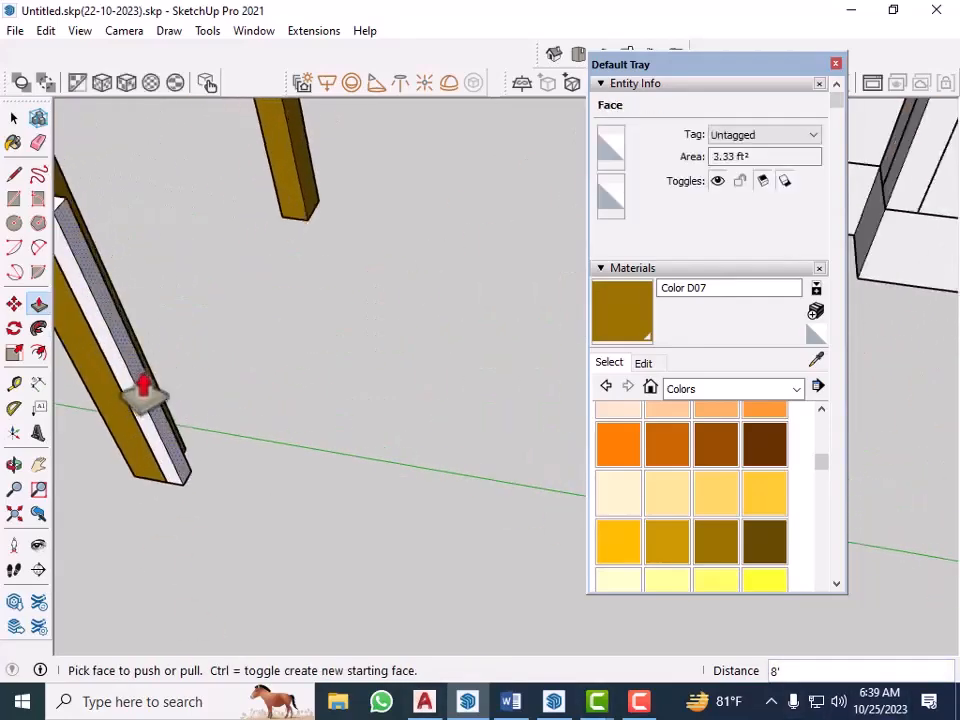
pyautogui.scroll(-3, 195, 395)
pyautogui.scroll(1, 370, 342)
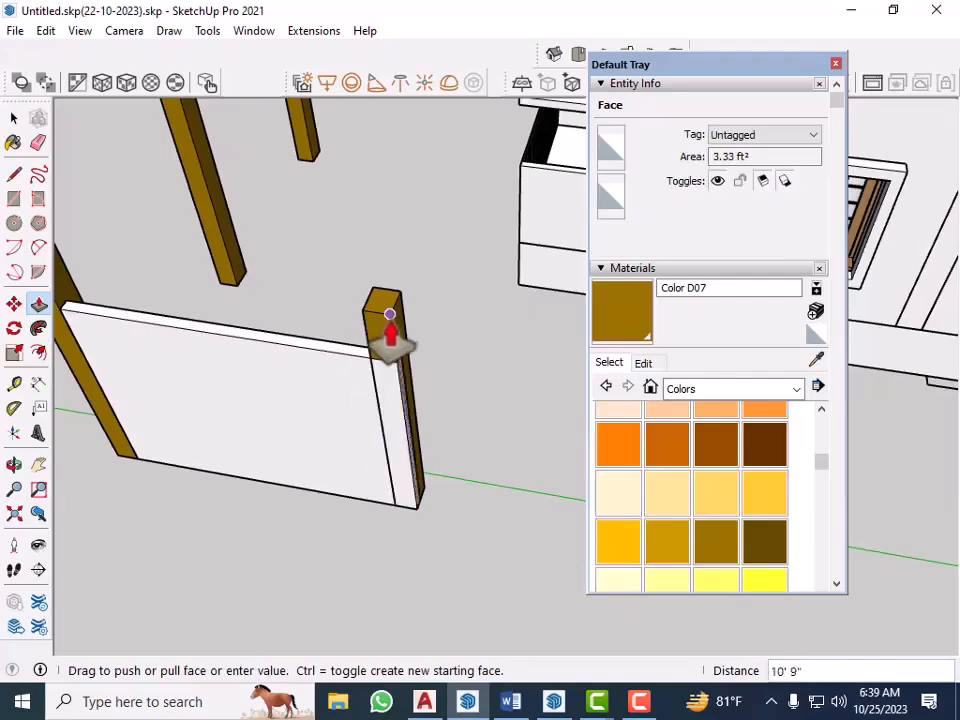
pyautogui.press('space')
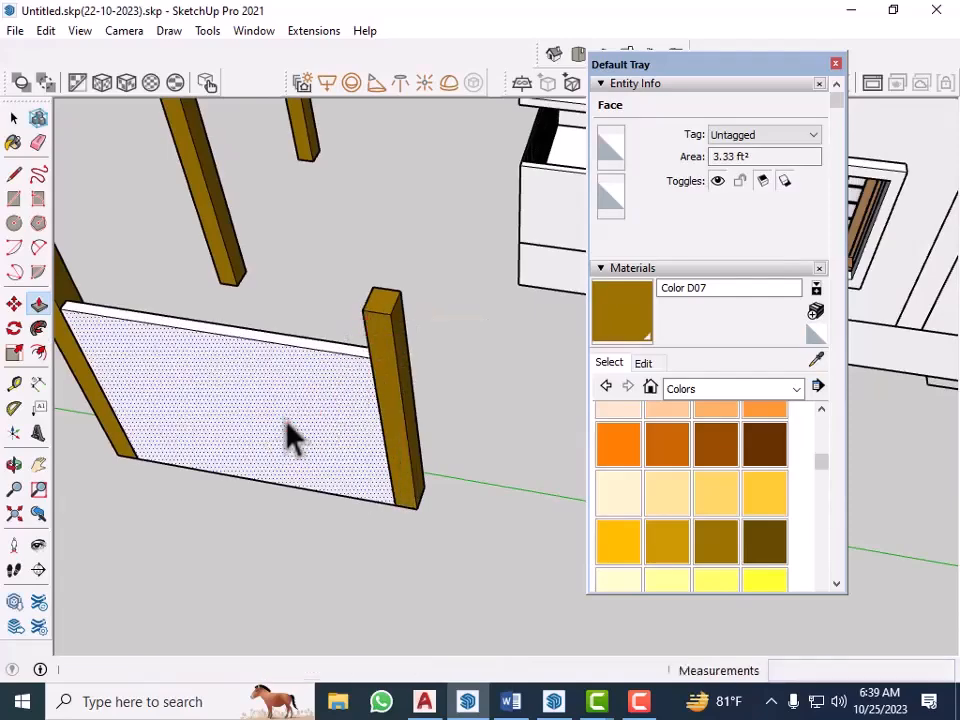
# Select all connected geometry of the new wall panel and make it a group.
pyautogui.tripleClick(274, 404)
pyautogui.rightClick(276, 404)
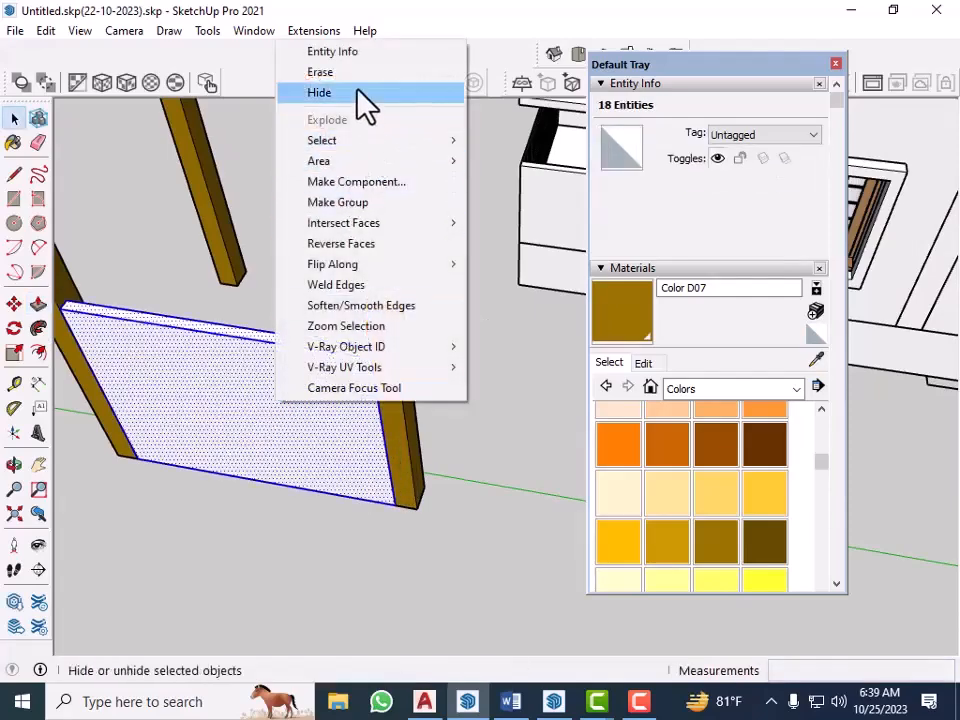
pyautogui.click(377, 201)
# Paint the grouped wall panel with Color H06 from the Colors collection.
pyautogui.scroll(-10, 718, 505)
pyautogui.scroll(6, 707, 510)
pyautogui.scroll(-2, 710, 512)
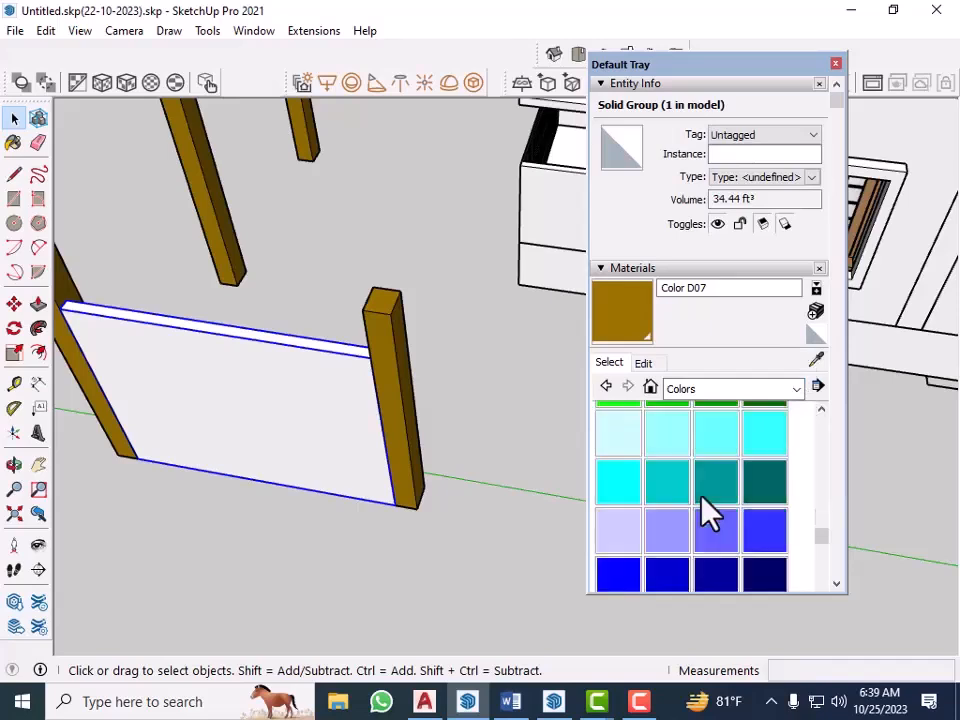
pyautogui.click(660, 486)
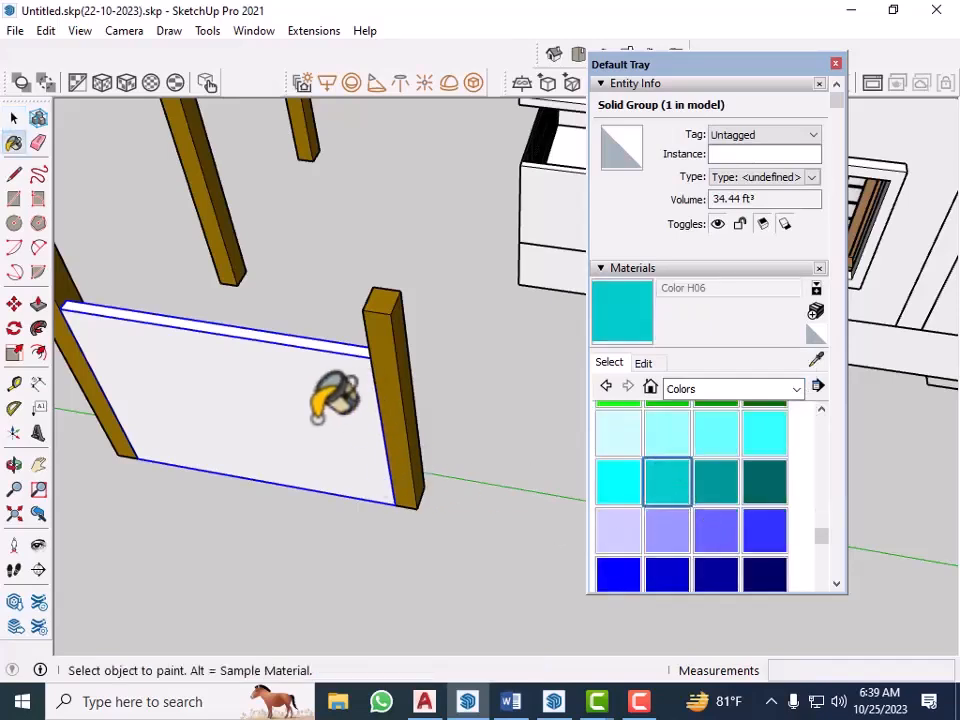
pyautogui.click(318, 418)
pyautogui.press('space')
# Copy the painted wall panel 11' 2" along the green axis into the next bay, using the pillars' base corners as reference.
pyautogui.scroll(2, 362, 500)
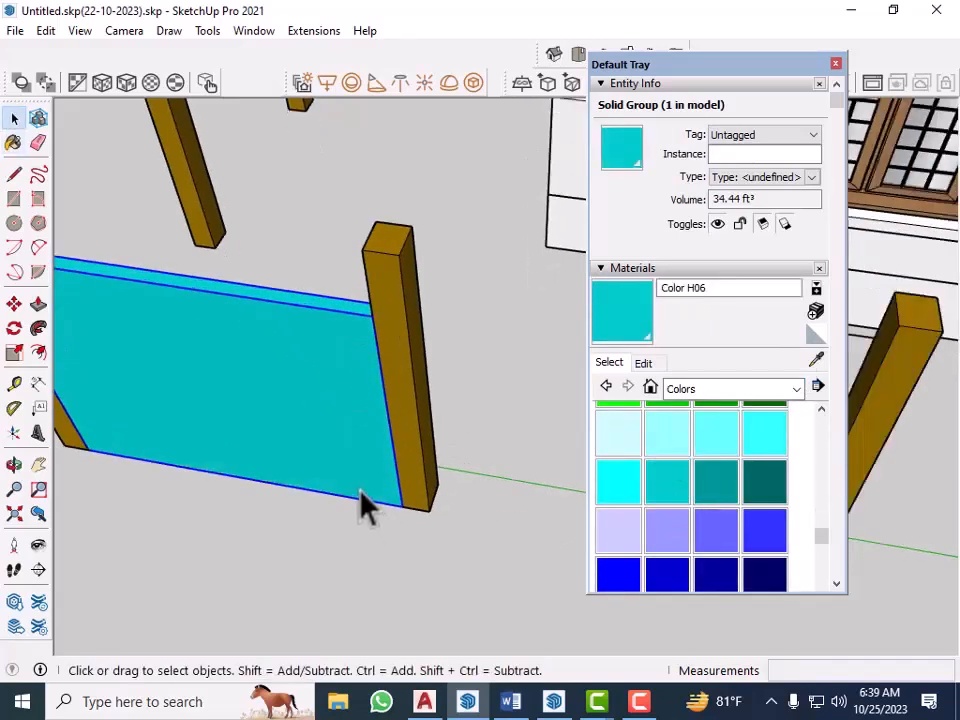
pyautogui.press('m')
pyautogui.click(433, 508)
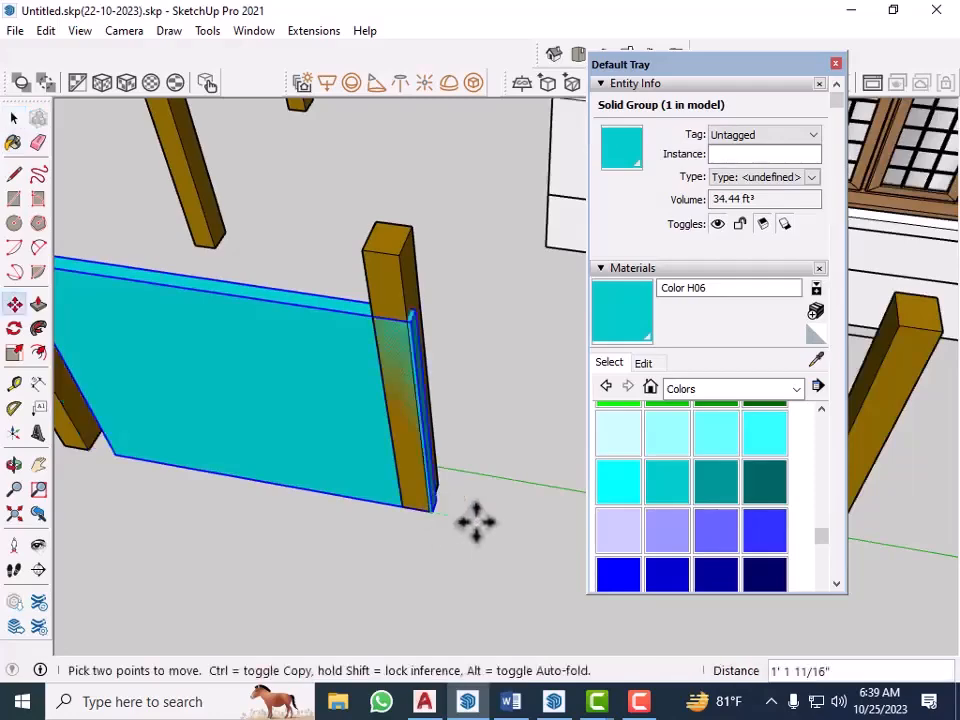
pyautogui.press('ctrl')
pyautogui.scroll(-3, 255, 493)
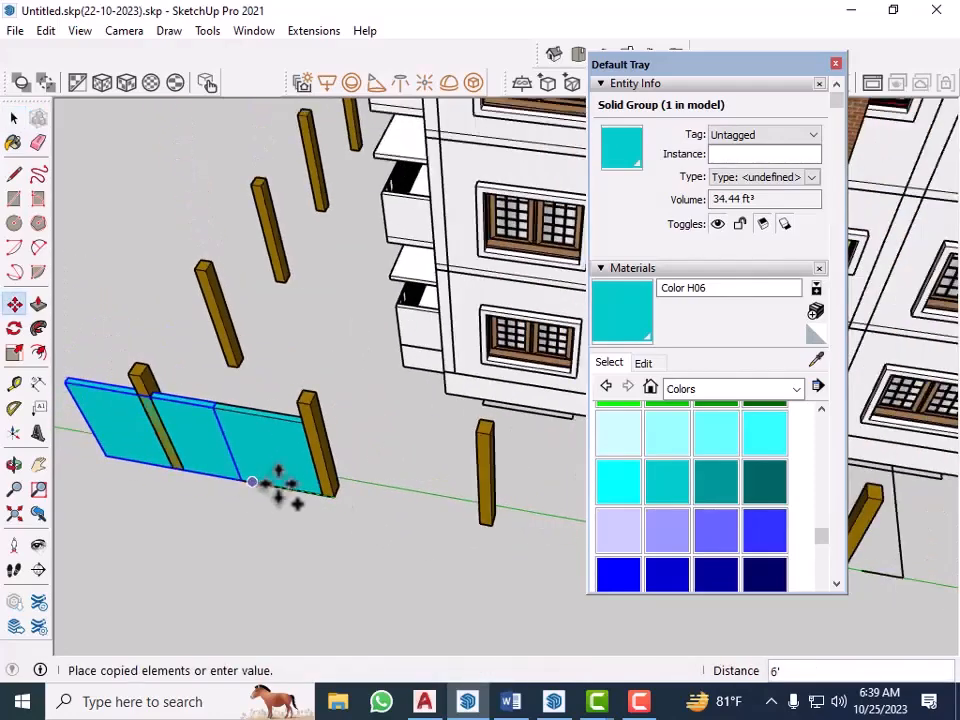
pyautogui.scroll(4, 497, 553)
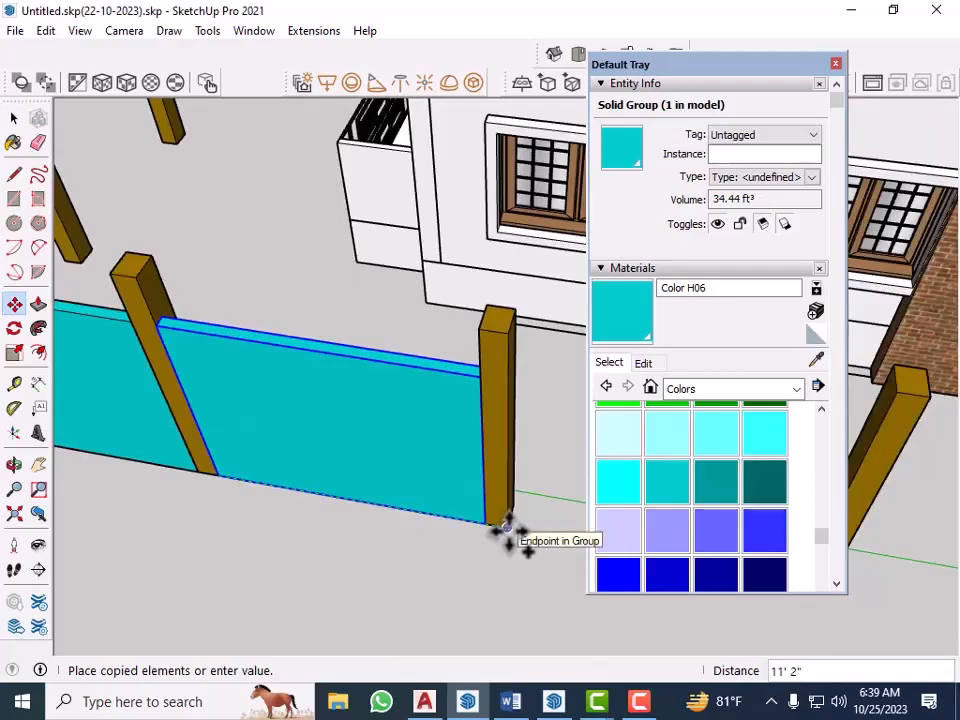
pyautogui.click(510, 535)
pyautogui.scroll(-3, 332, 518)
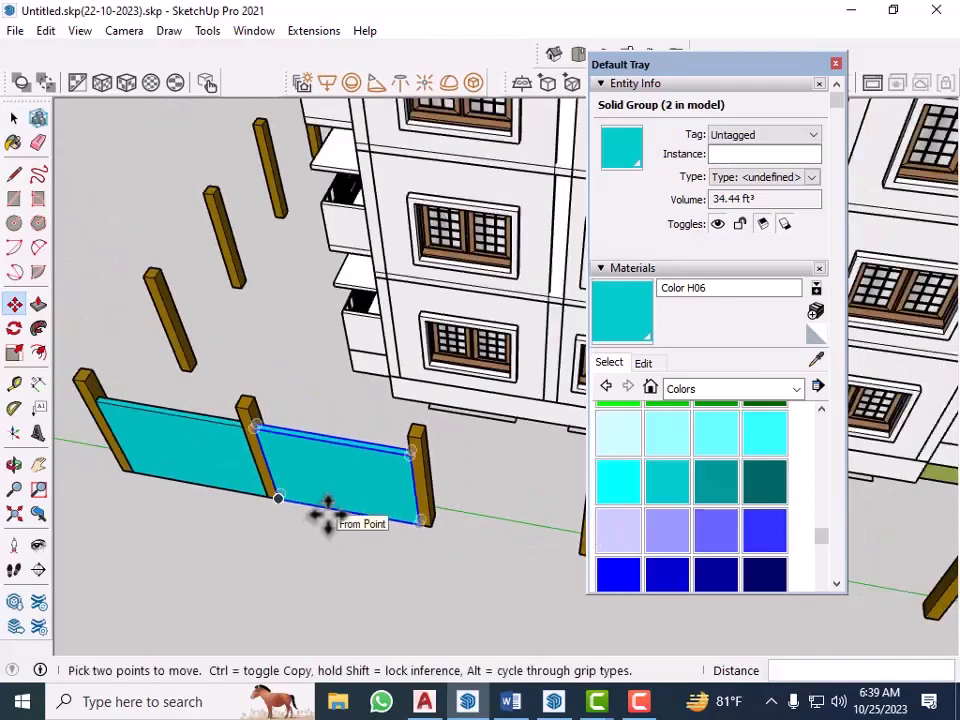
# Multiply the panel copy by 7 along the green-axis side row to fill all its bays.
pyautogui.press('Return')
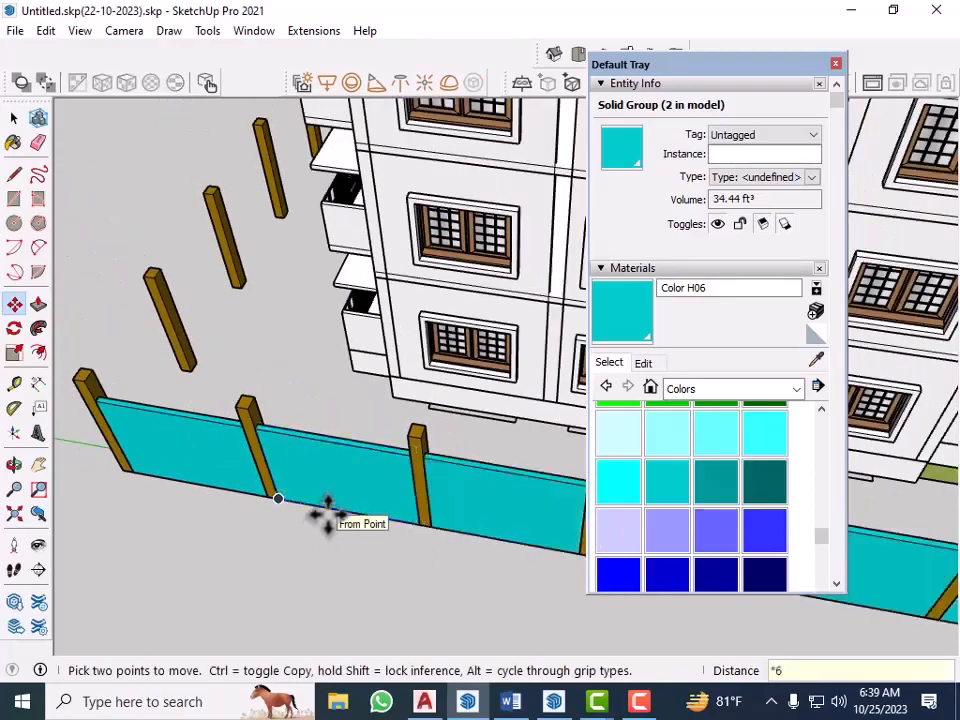
pyautogui.scroll(-5, 75, 360)
pyautogui.scroll(5, 478, 467)
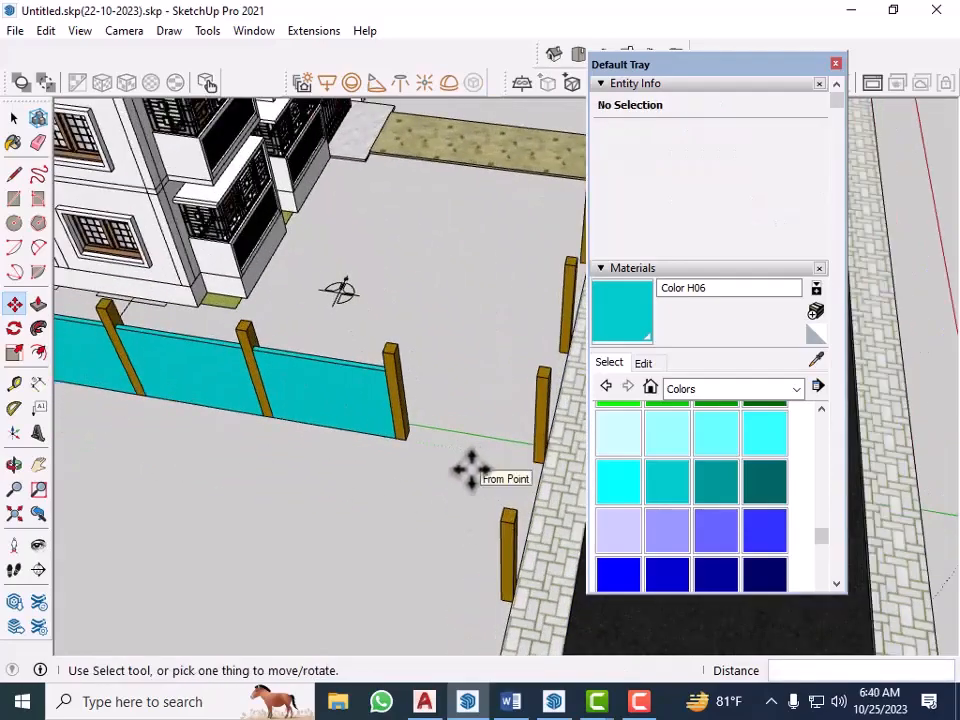
pyautogui.write('*7')
pyautogui.press('Return')
pyautogui.moveTo(471, 465); pyautogui.dragTo(411, 435, button='middle')
# Select all eight painted wall panels of the green-axis side row and make them one group.
pyautogui.press('space')
pyautogui.moveTo(430, 488); pyautogui.dragTo(440, 445, button='middle')
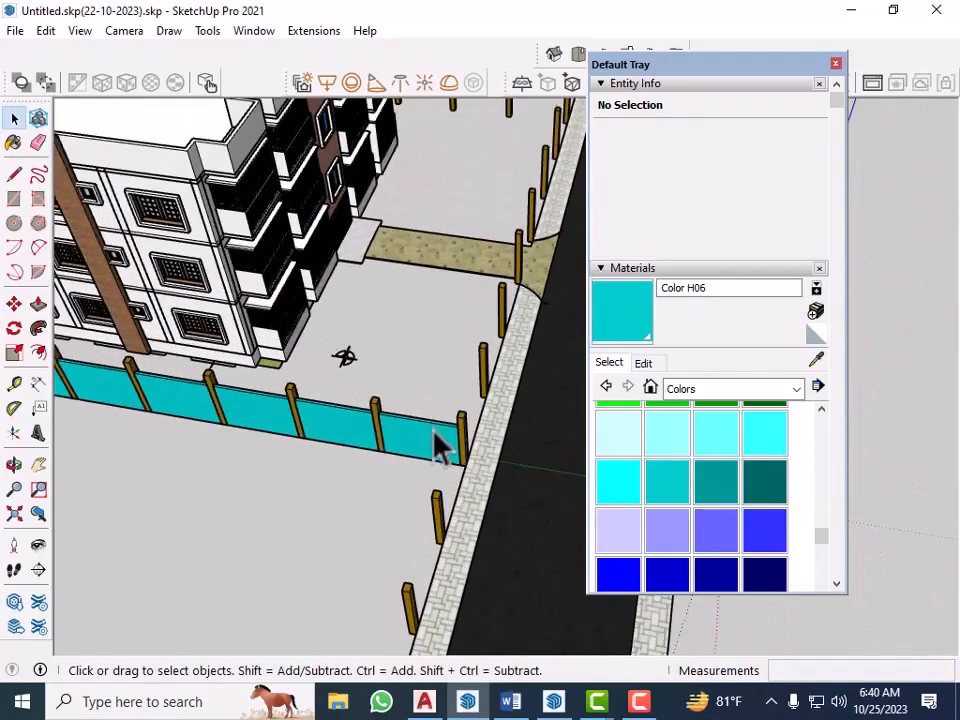
pyautogui.keyDown('ctrl'); pyautogui.click(266, 412); pyautogui.keyUp('ctrl')
pyautogui.scroll(-4, 474, 494)
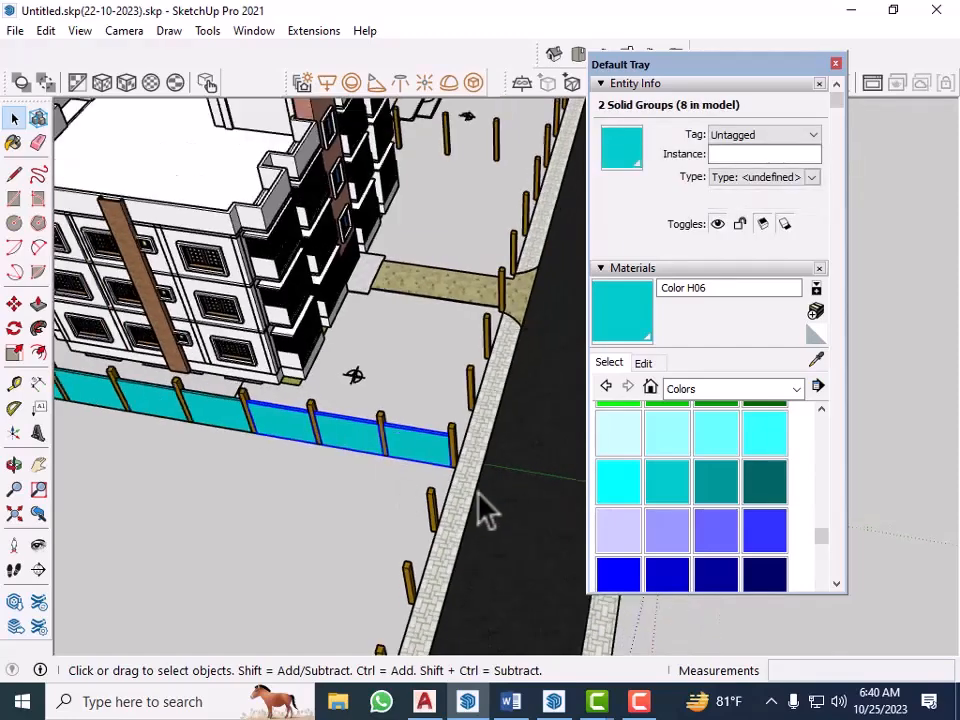
pyautogui.scroll(2, 57, 390)
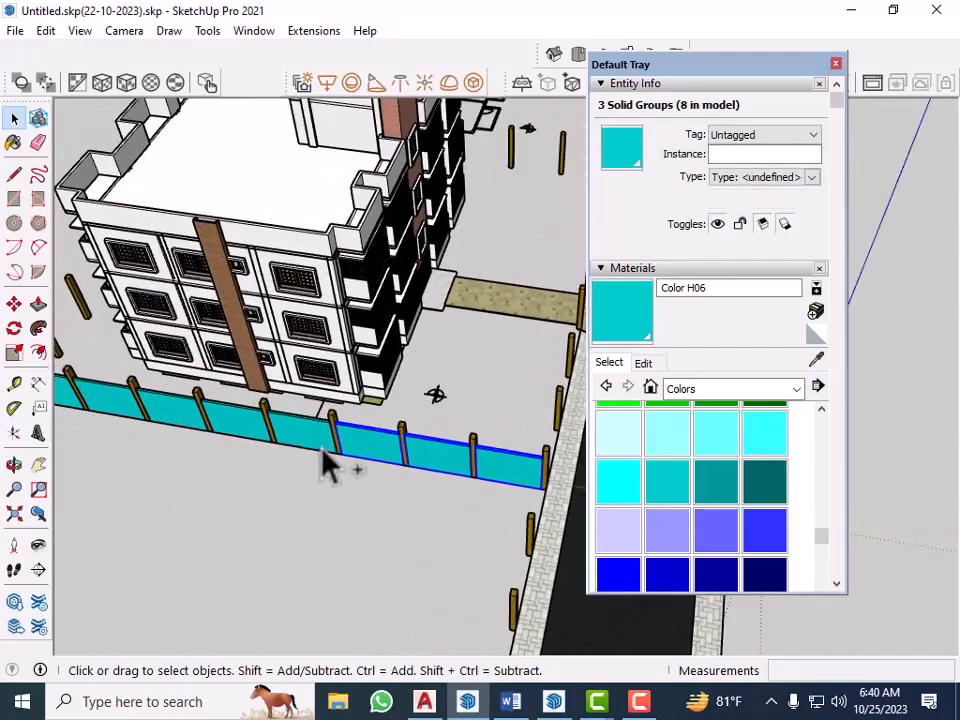
pyautogui.keyDown('ctrl'); pyautogui.click(176, 412); pyautogui.keyUp('ctrl')
pyautogui.scroll(-3, 427, 548)
pyautogui.scroll(2, 98, 387)
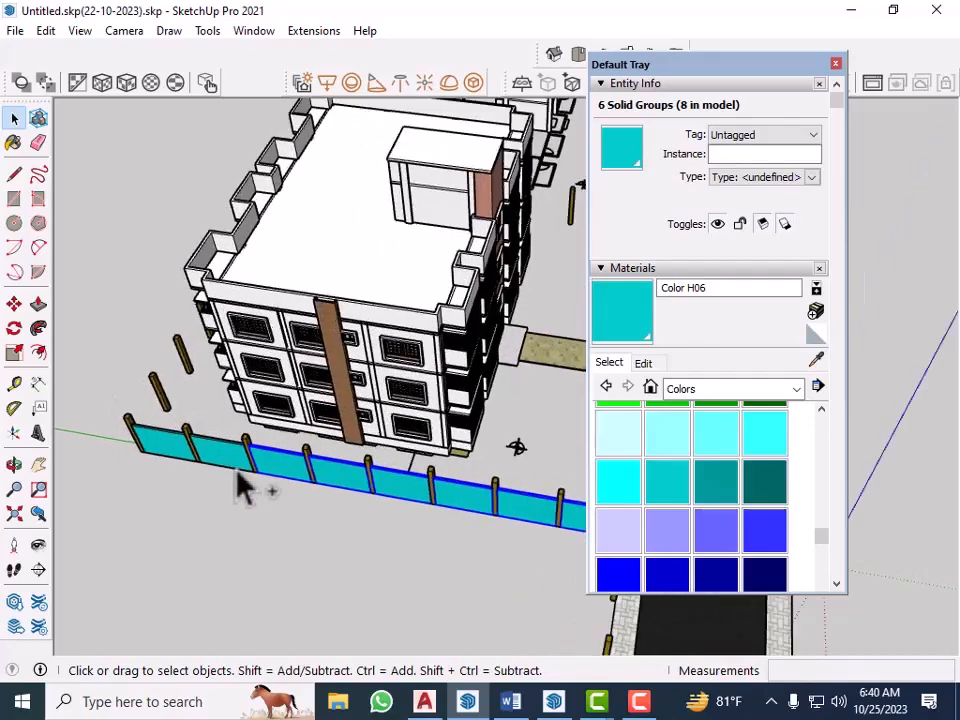
pyautogui.keyDown('ctrl'); pyautogui.click(237, 466); pyautogui.keyUp('ctrl')
pyautogui.scroll(2, 237, 466)
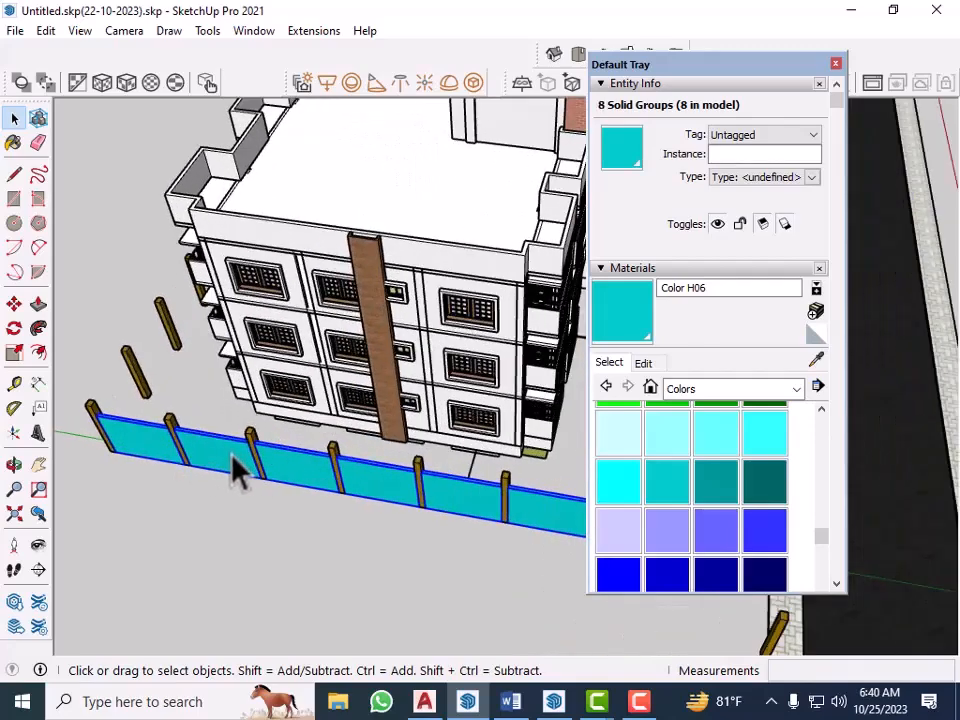
pyautogui.rightClick(237, 466)
pyautogui.click(290, 228)
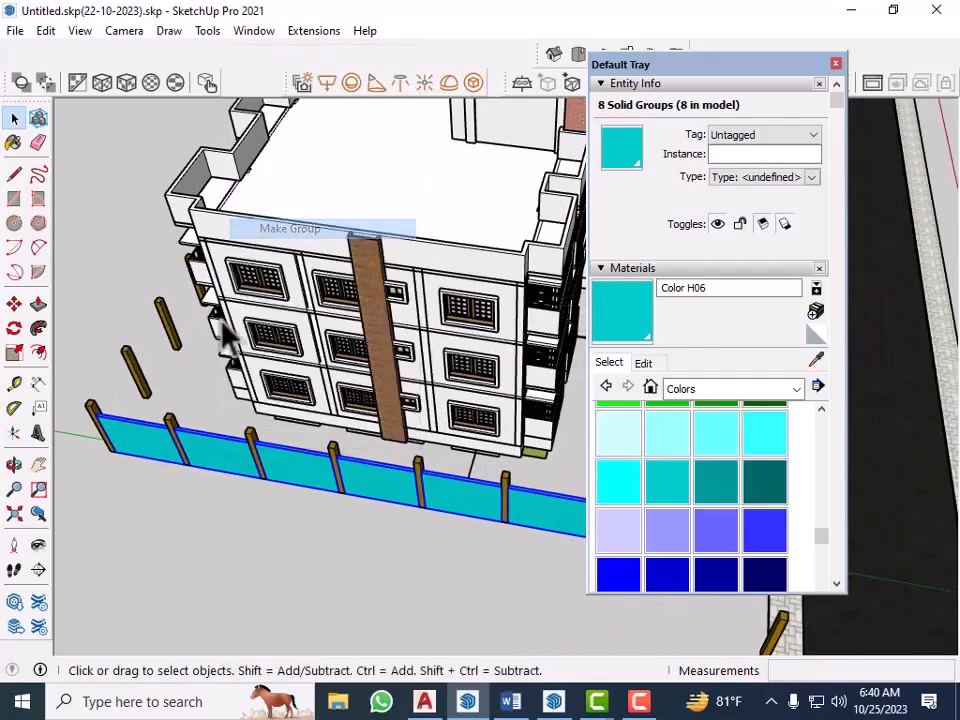
# Move the Default Tray aside to uncover the road and the roadside pillars.
pyautogui.scroll(-5, 167, 476)
pyautogui.scroll(-1, 316, 516)
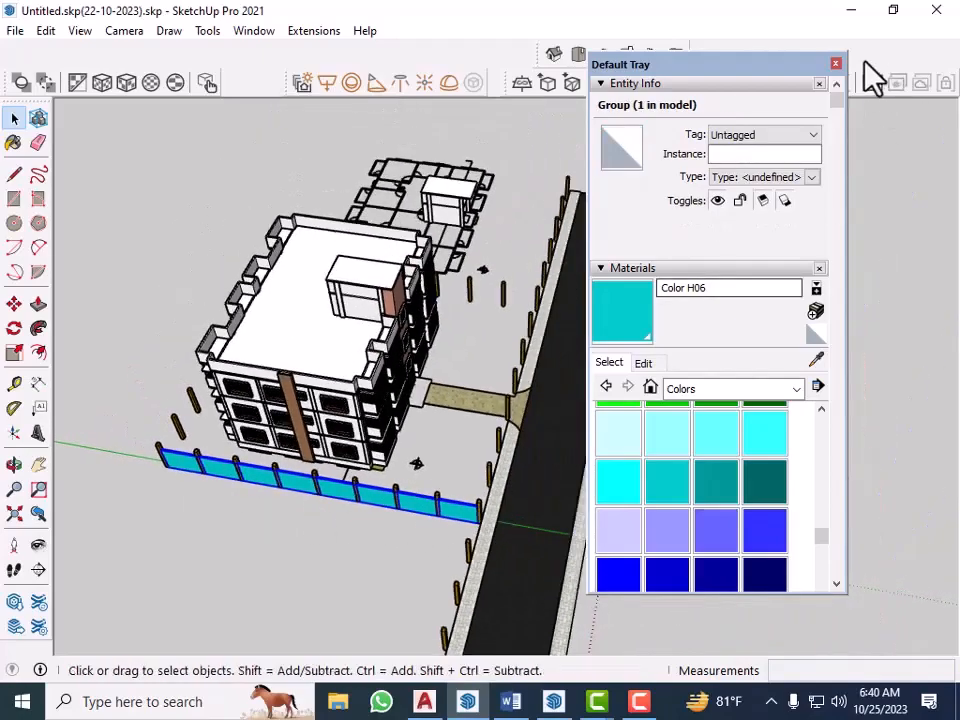
pyautogui.moveTo(738, 70); pyautogui.dragTo(861, 61)
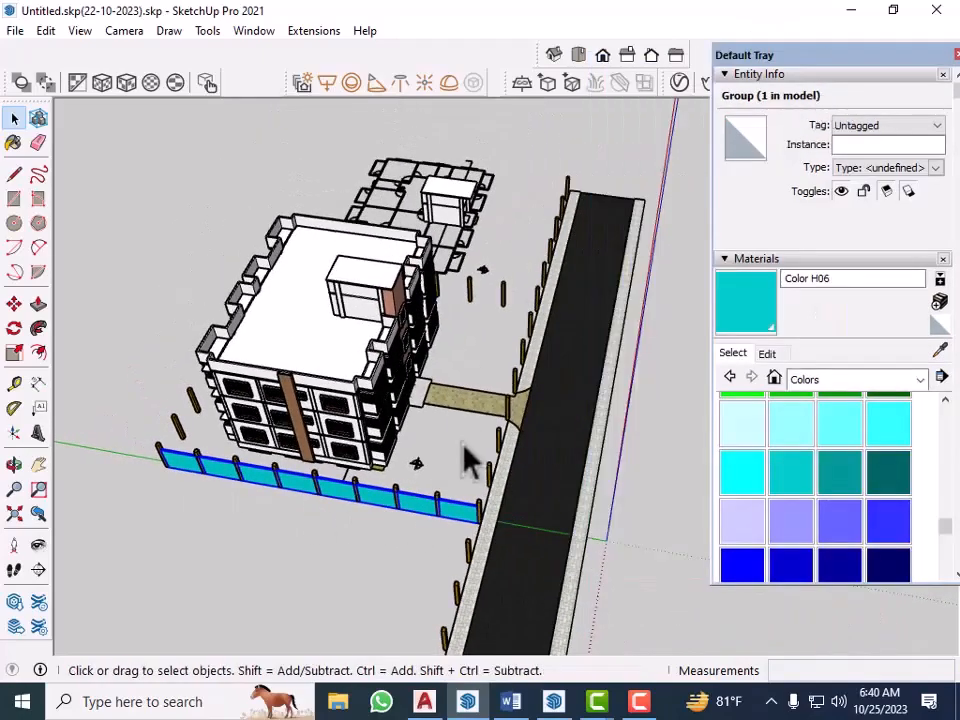
# Copy the grouped wall panels 82' 6" to the parallel pillar row on the building's opposite side, aligning matching pillar top corners.
pyautogui.scroll(10, 484, 514)
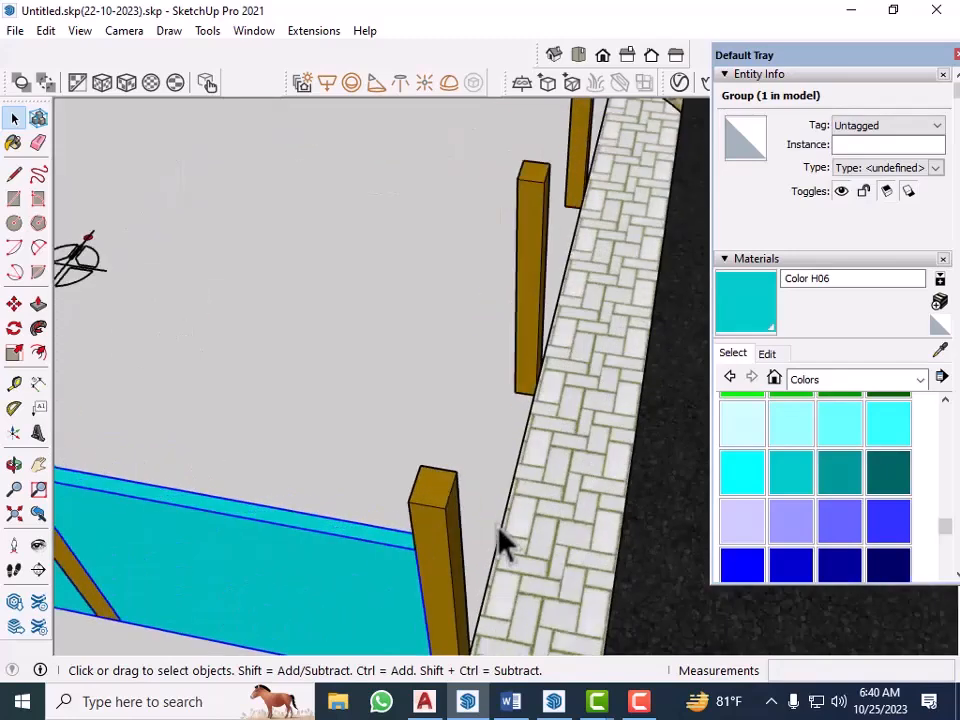
pyautogui.scroll(2, 493, 527)
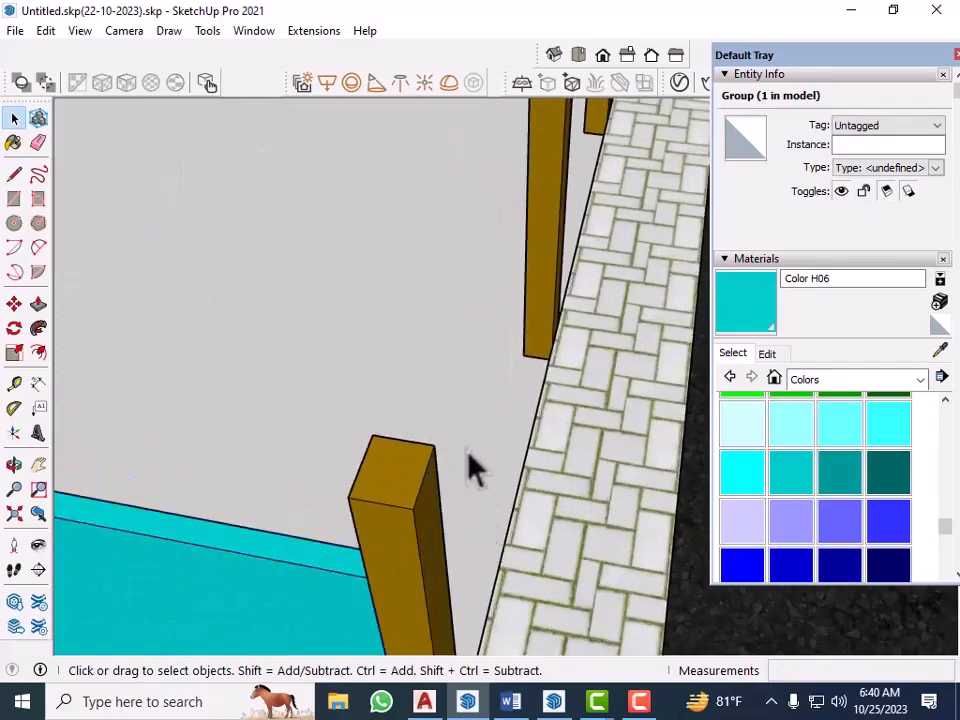
pyautogui.click(472, 465)
pyautogui.click(397, 553)
pyautogui.press('m')
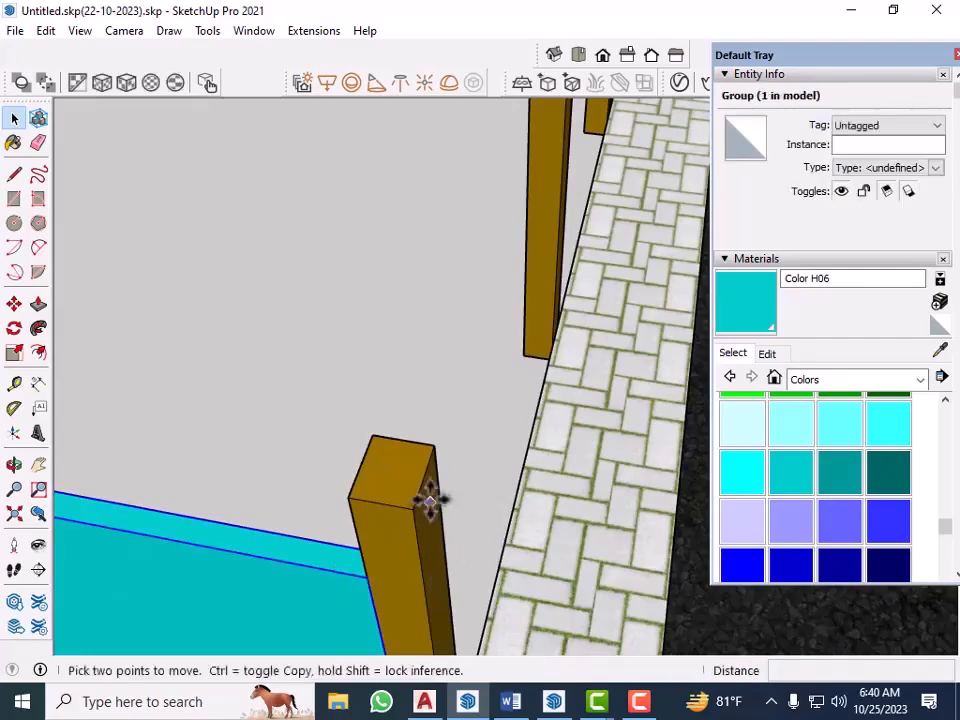
pyautogui.click(433, 445)
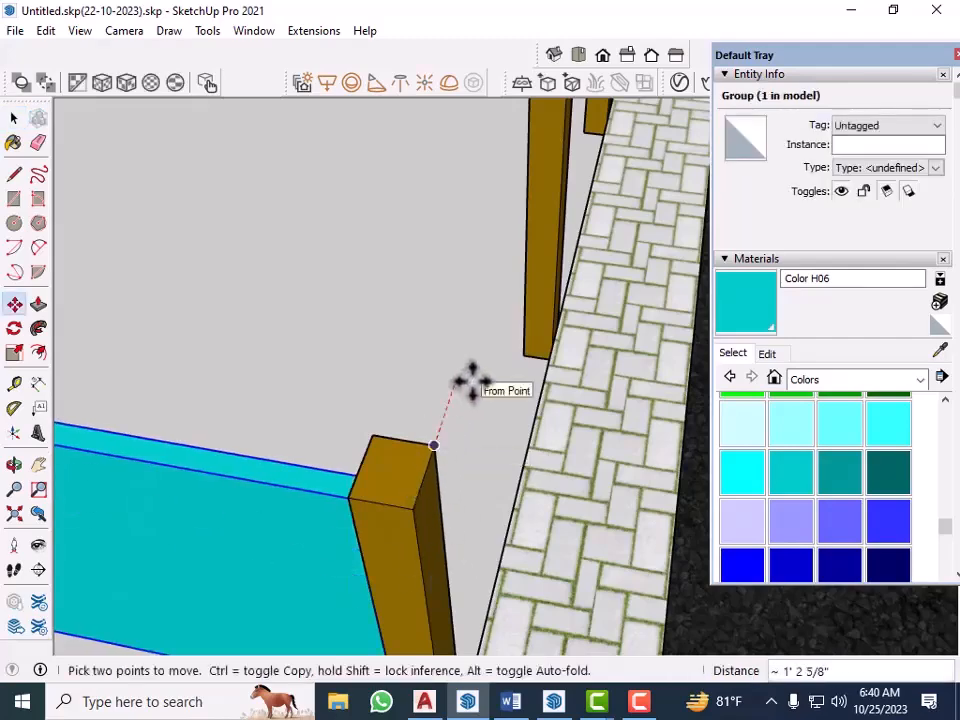
pyautogui.press('ctrl')
pyautogui.scroll(-6, 356, 560)
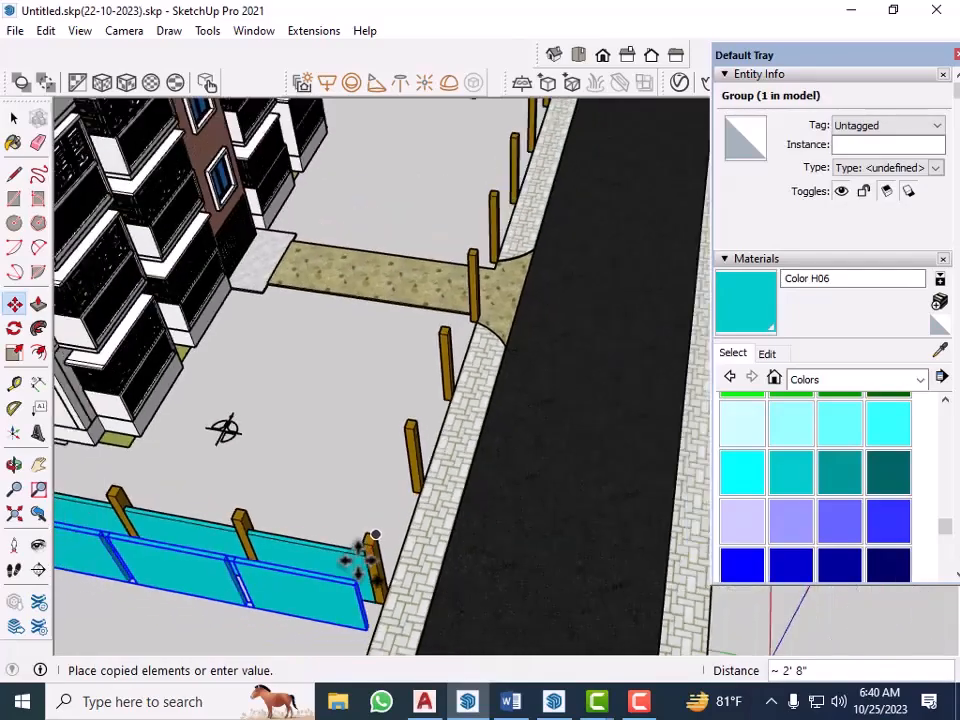
pyautogui.scroll(-5, 364, 557)
pyautogui.scroll(3, 495, 200)
pyautogui.scroll(8, 490, 205)
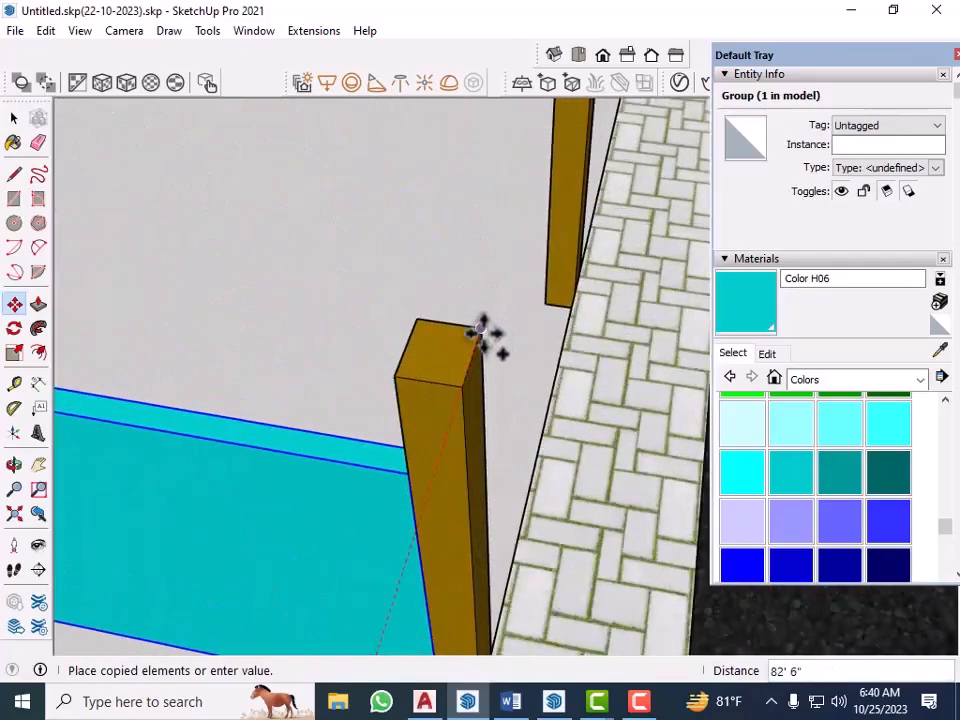
pyautogui.click(490, 335)
pyautogui.scroll(-6, 490, 300)
pyautogui.press('space')
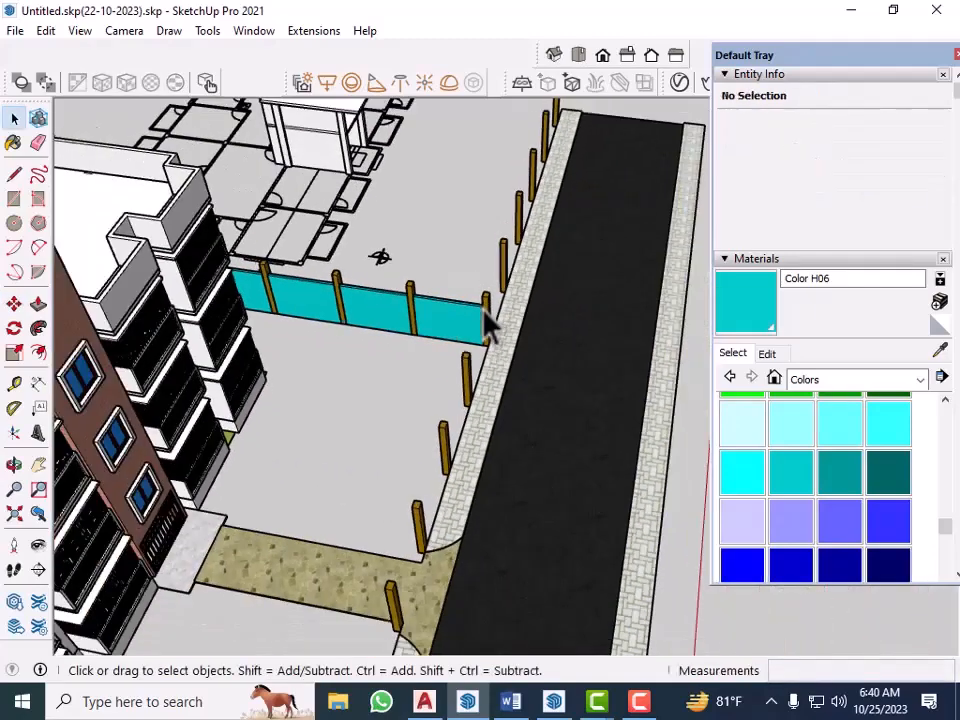
# Draw a 5" by 5" square at the base corner of the roadside row's end pillar, facing the neighbouring pillar.
pyautogui.scroll(-3, 500, 335)
pyautogui.scroll(2, 610, 530)
pyautogui.moveTo(320, 585)
pyautogui.mouseDown(button='middle')
pyautogui.moveTo(364, 461)
pyautogui.moveTo(461, 381)
pyautogui.moveTo(403, 579)
pyautogui.moveTo(600, 570)
pyautogui.moveTo(694, 621)
pyautogui.mouseUp(button='middle')
pyautogui.scroll(6, 700, 600)
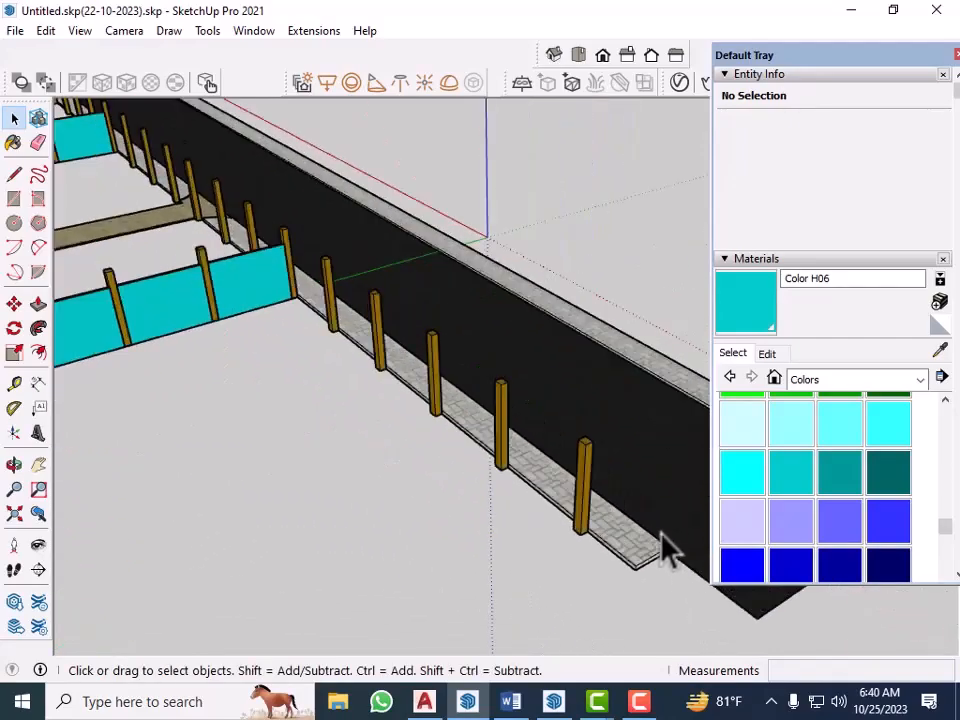
pyautogui.scroll(8, 536, 499)
pyautogui.scroll(2, 441, 486)
pyautogui.press('r')
pyautogui.click(431, 424)
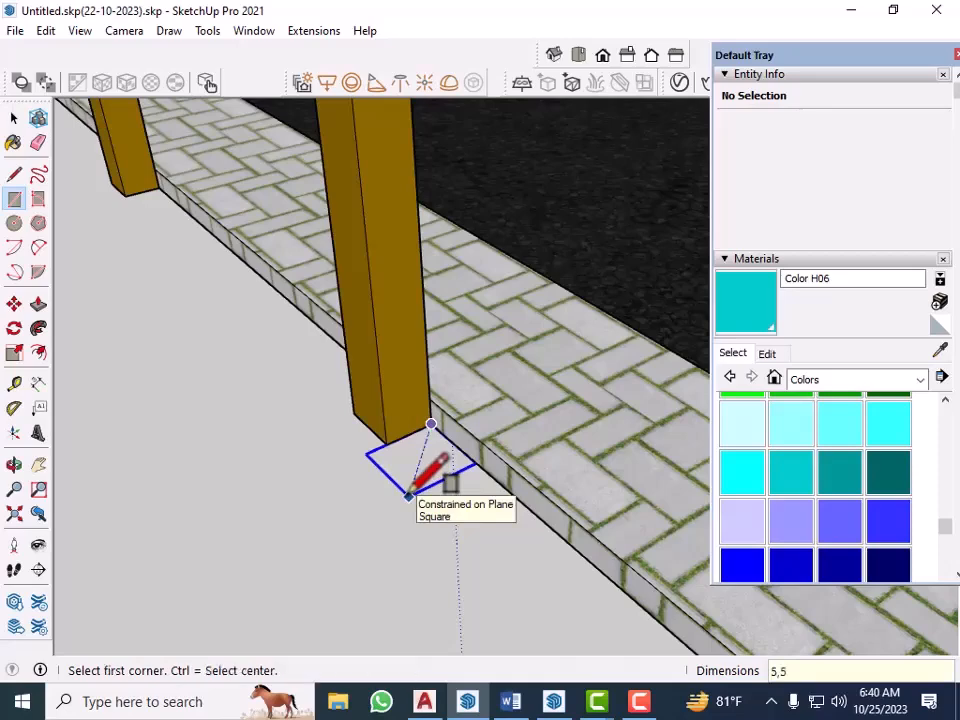
# Push/Pull the small square beside the roadside end pillar up 8'.
pyautogui.press('p')
pyautogui.scroll(4, 424, 446)
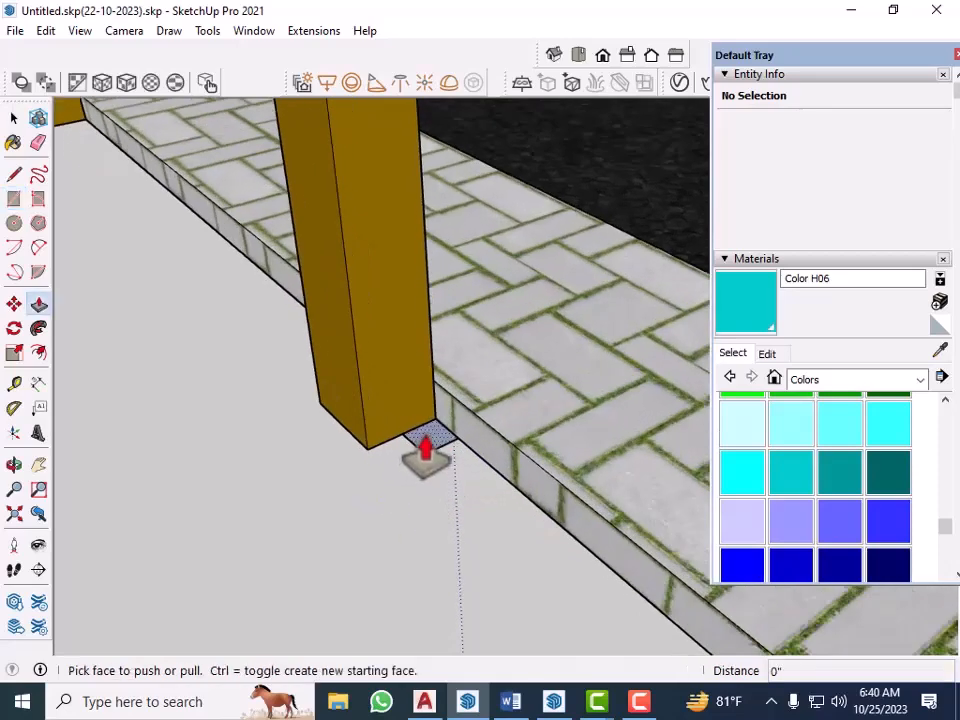
pyautogui.moveTo(424, 446); pyautogui.dragTo(431, 345)
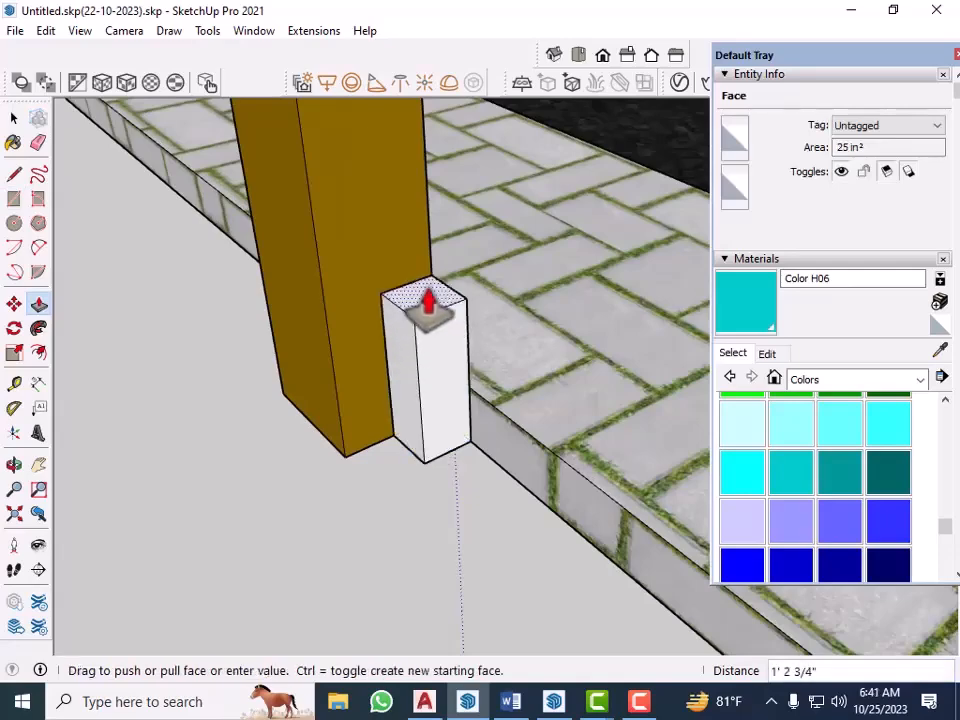
pyautogui.press('Return')
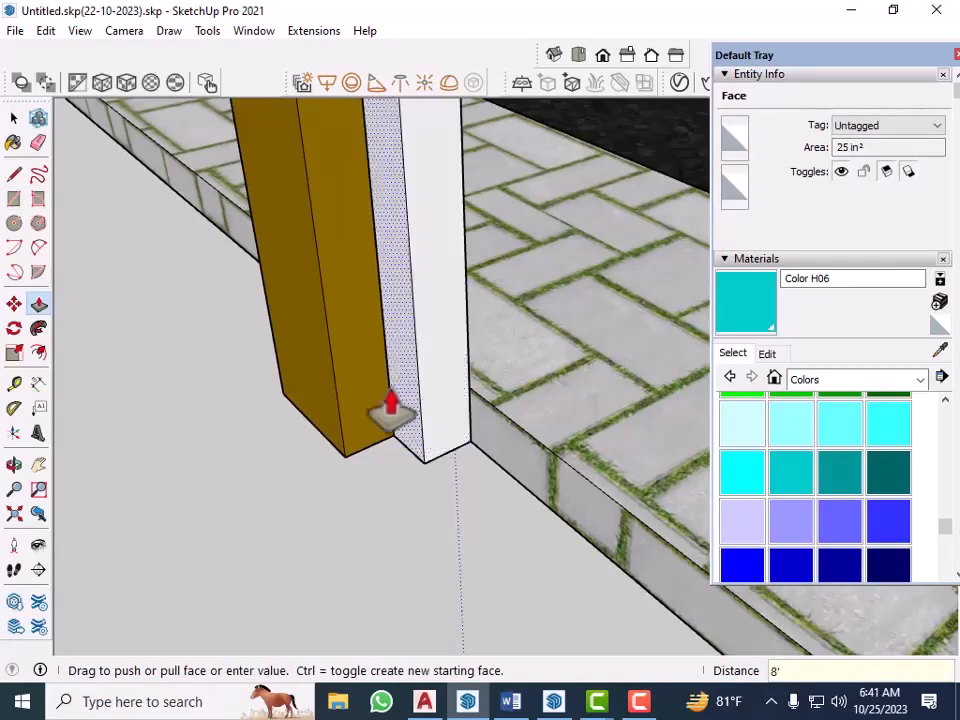
# Push/Pull the roadside strip's side face to the neighbouring pillar, forming a wall panel between the two pillars.
pyautogui.scroll(-2, 400, 396)
pyautogui.moveTo(396, 354); pyautogui.dragTo(480, 499)
pyautogui.scroll(-4, 178, 285)
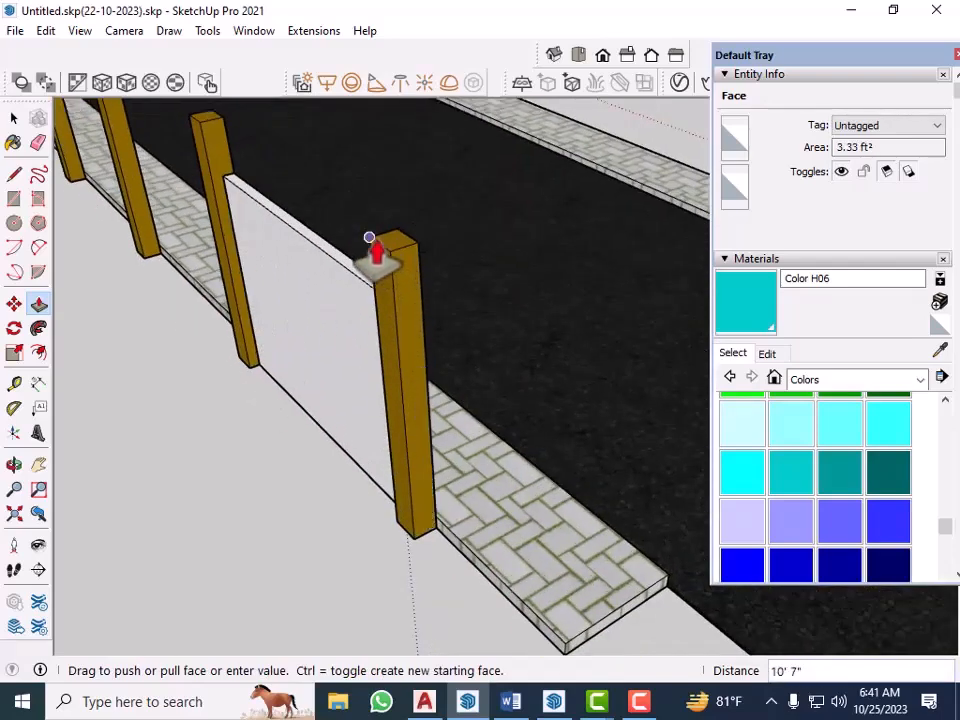
# Select all connected geometry of the roadside wall panel and make it a group.
pyautogui.moveTo(336, 508); pyautogui.dragTo(392, 446, button='middle')
pyautogui.press('space')
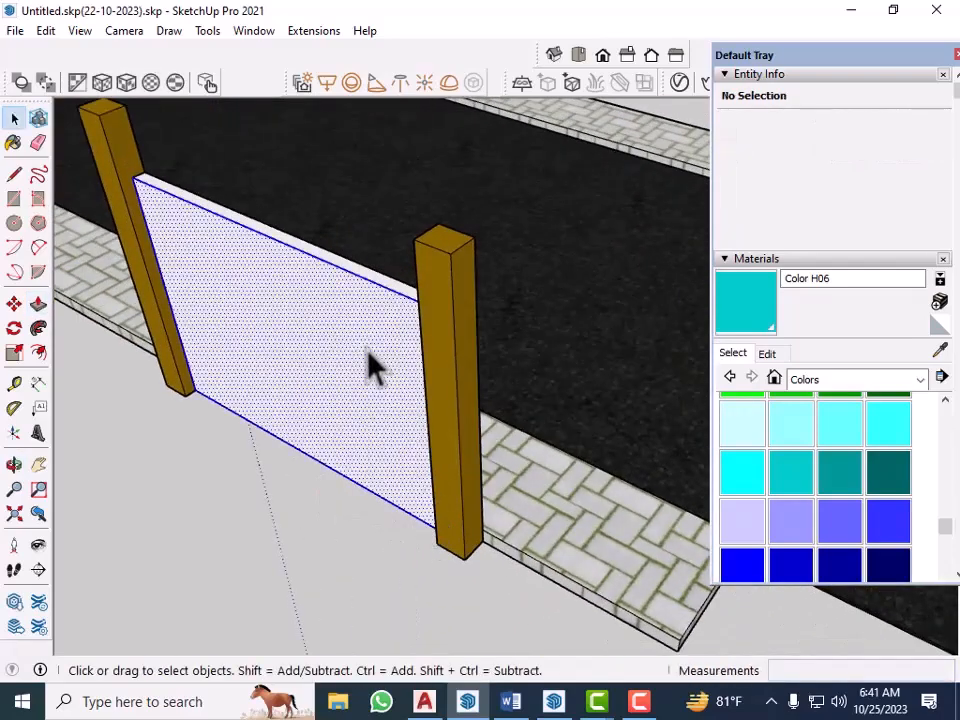
pyautogui.rightClick(377, 322)
pyautogui.click(444, 482)
pyautogui.moveTo(444, 482); pyautogui.dragTo(450, 596, button='middle')
# Copy the roadside wall panel group along the red axis into the next bay, from one pillar's base corner to the next pillar's.
pyautogui.press('m')
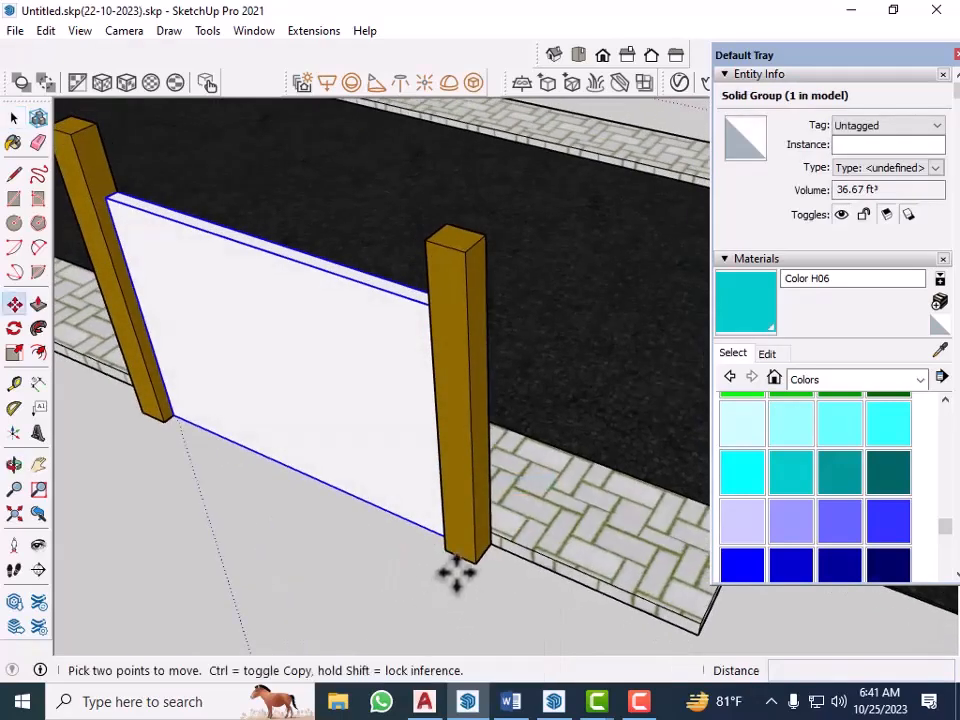
pyautogui.click(478, 566)
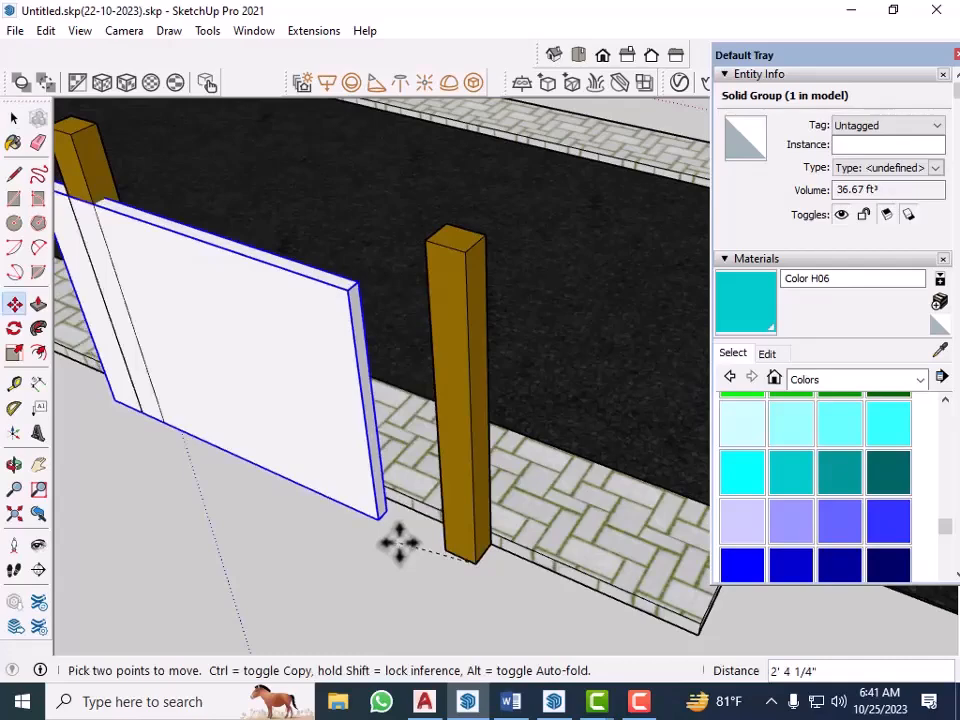
pyautogui.press('ctrl')
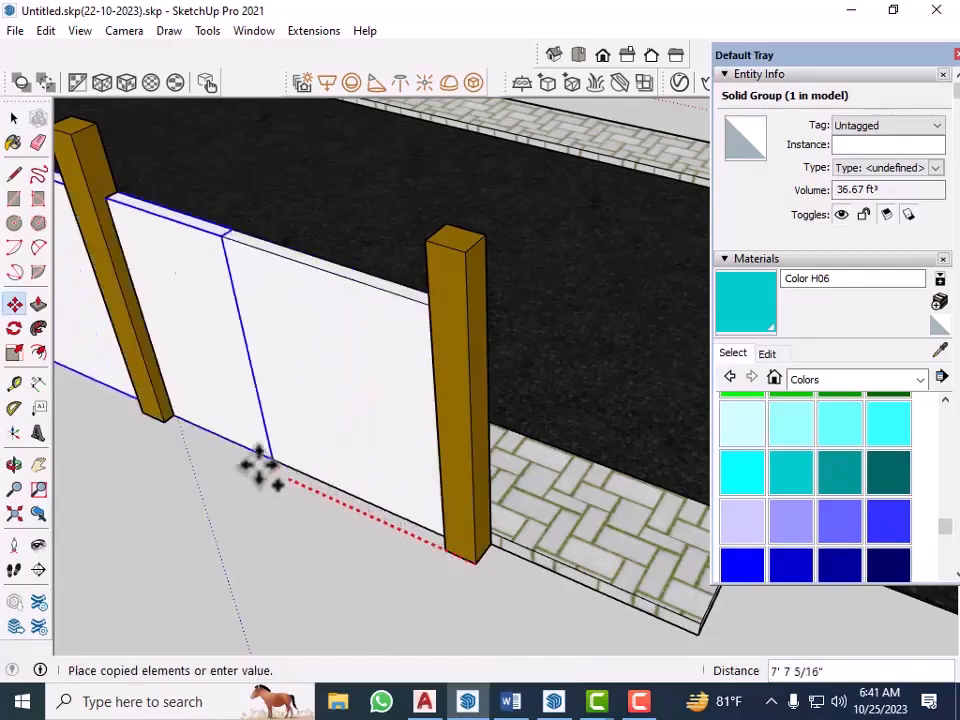
pyautogui.scroll(3, 155, 425)
pyautogui.click(168, 425)
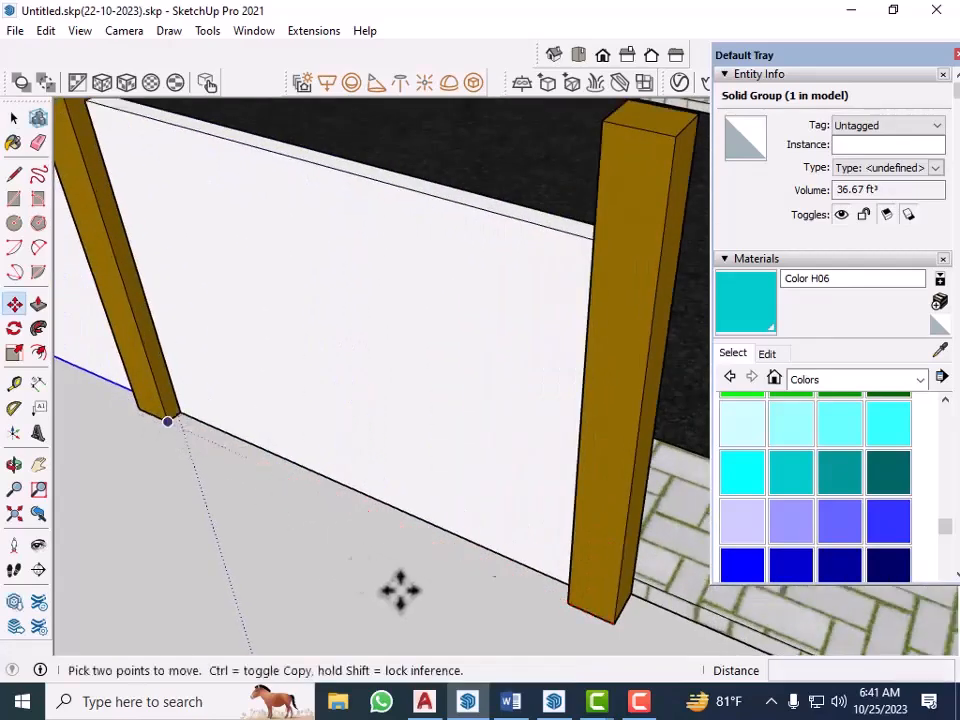
# Repeat the roadside wall panel copy ten times at the same spacing along the pillar row.
pyautogui.scroll(-5, 493, 542)
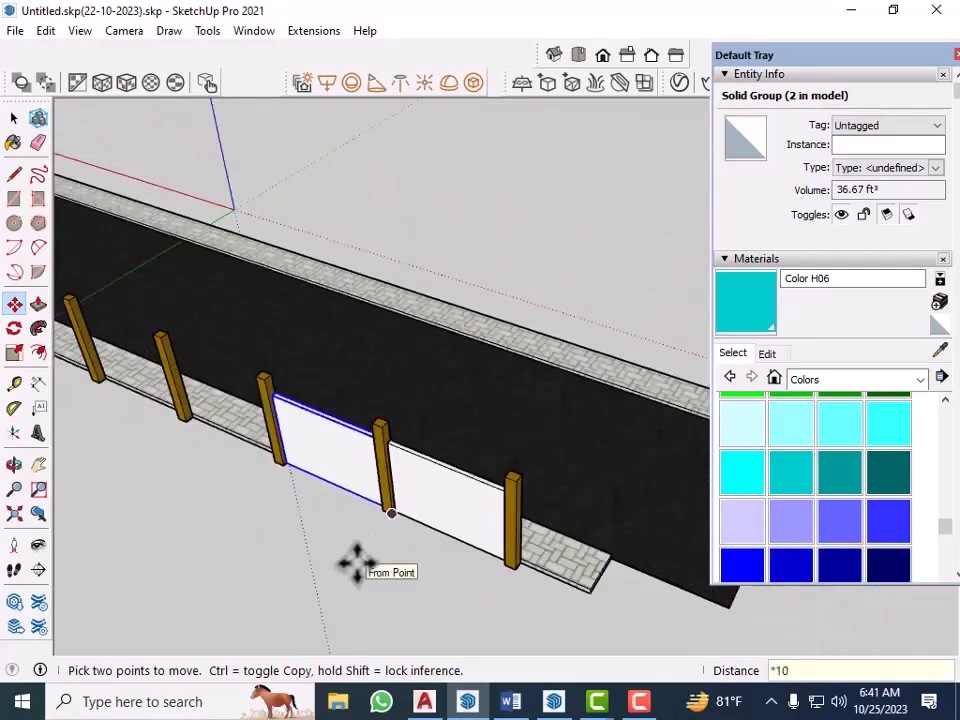
pyautogui.press('Return')
pyautogui.scroll(-3, 354, 561)
pyautogui.moveTo(354, 561); pyautogui.dragTo(465, 381, button='middle')
pyautogui.scroll(1, 502, 273)
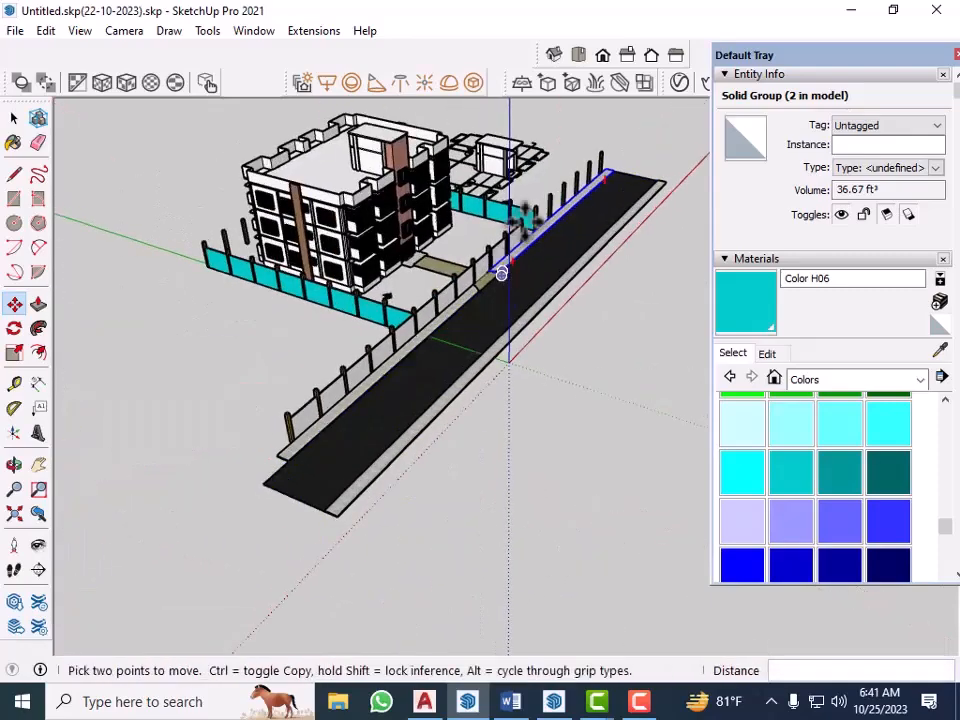
# Delete the wall panel copies standing across the entrance path and in the bays just beyond it.
pyautogui.scroll(8, 502, 273)
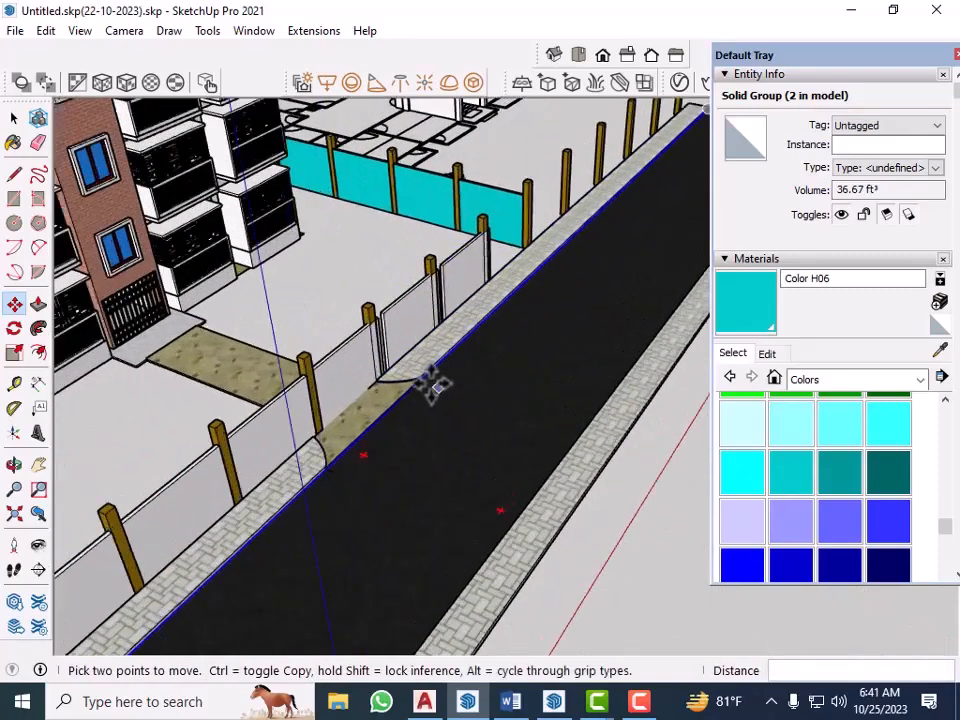
pyautogui.scroll(2, 437, 385)
pyautogui.press('space')
pyautogui.click(408, 318)
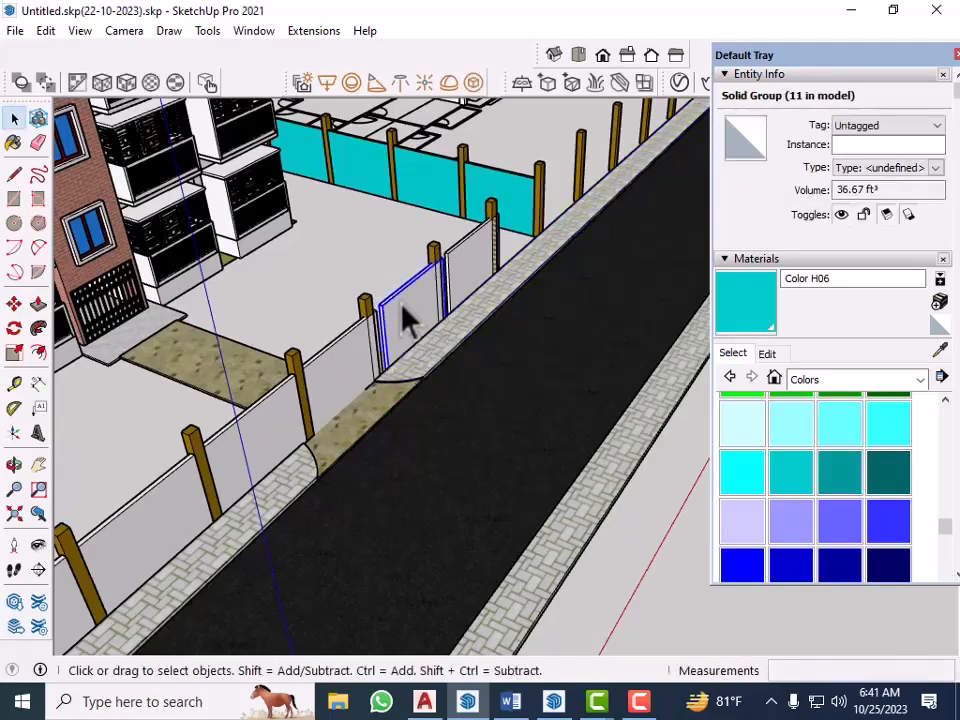
pyautogui.press('Delete')
pyautogui.scroll(4, 432, 285)
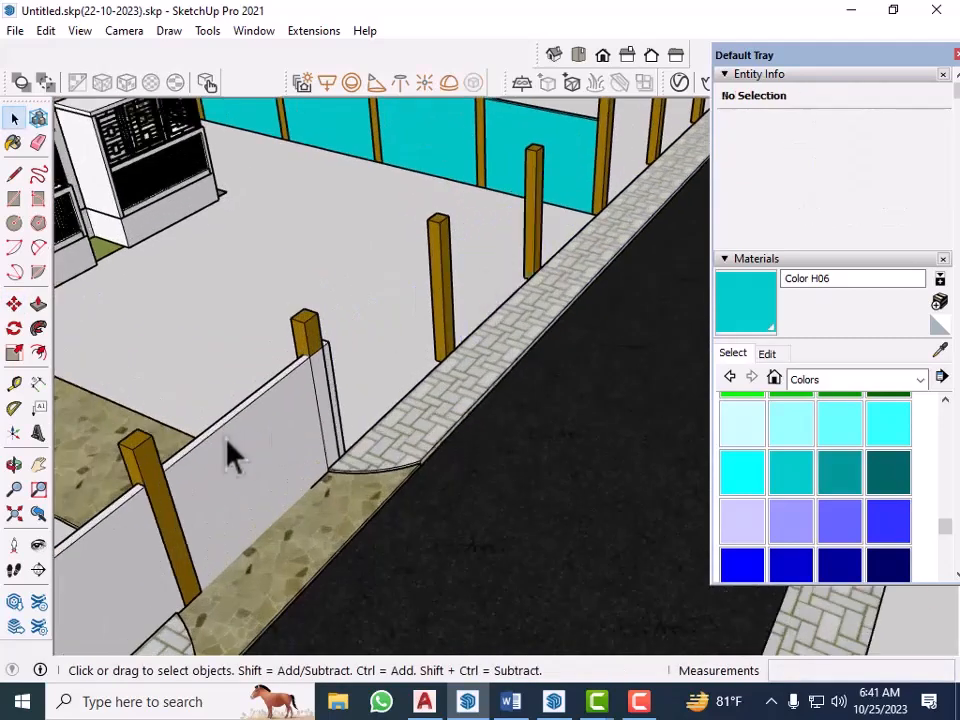
pyautogui.click(241, 440)
pyautogui.scroll(-3, 390, 356)
pyautogui.press('Delete')
# Select all the roadside wall panels on the near side of the entrance path and make them one group.
pyautogui.moveTo(420, 447); pyautogui.dragTo(270, 450, button='middle')
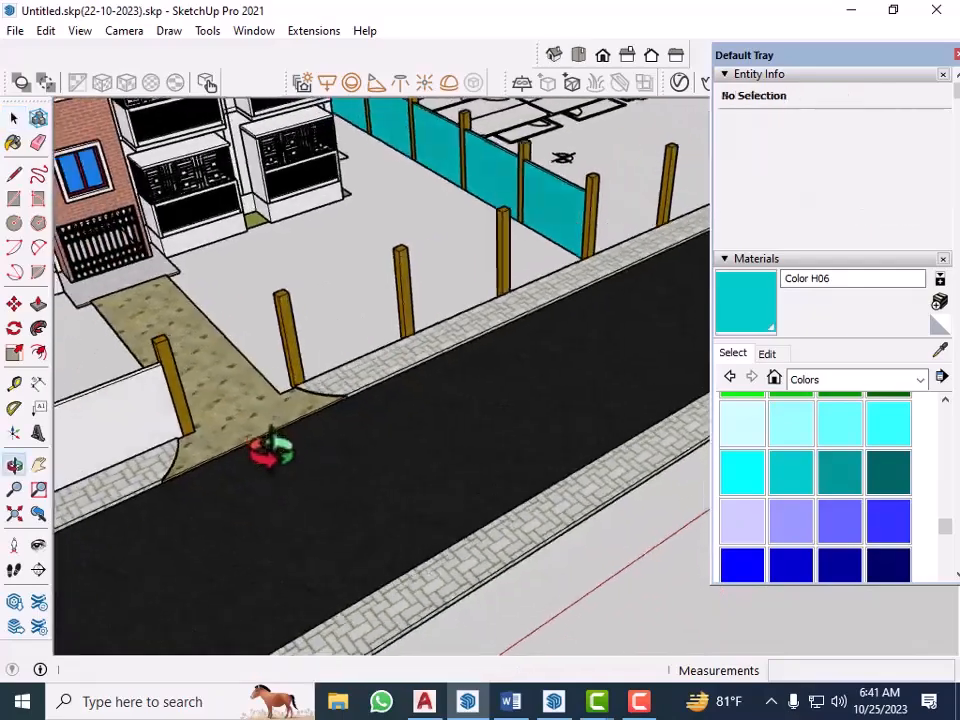
pyautogui.scroll(-2, 429, 456)
pyautogui.moveTo(429, 456); pyautogui.dragTo(302, 472, button='middle')
pyautogui.moveTo(403, 472); pyautogui.dragTo(225, 452, button='middle')
pyautogui.scroll(4, 199, 326)
pyautogui.moveTo(199, 330); pyautogui.dragTo(380, 345, button='middle')
pyautogui.scroll(-2, 583, 332)
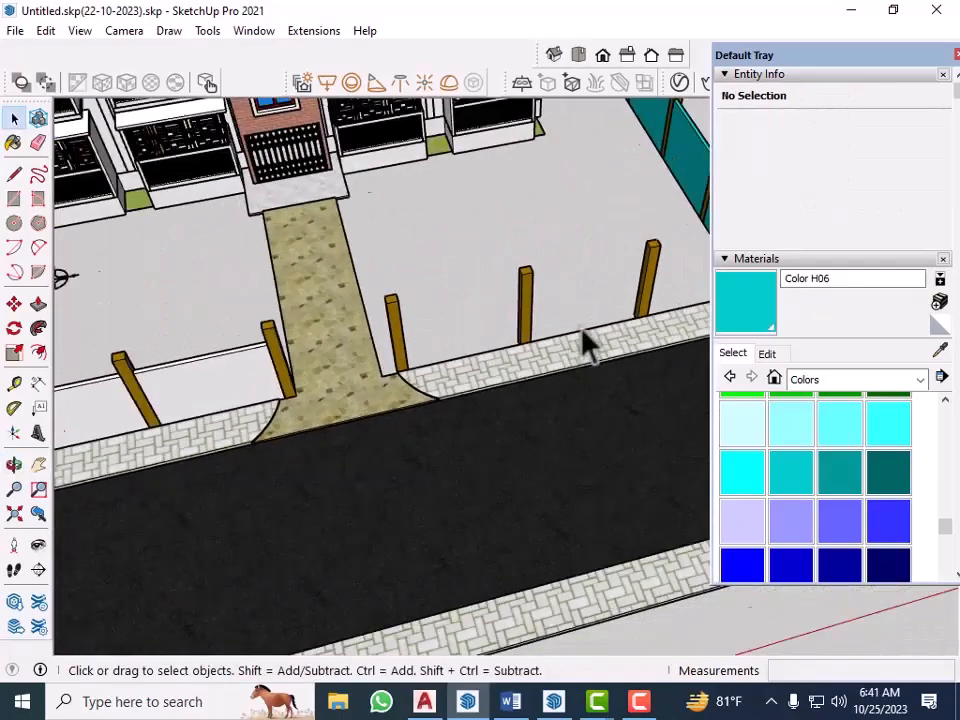
pyautogui.scroll(-4, 598, 320)
pyautogui.scroll(3, 300, 366)
pyautogui.scroll(2, 328, 368)
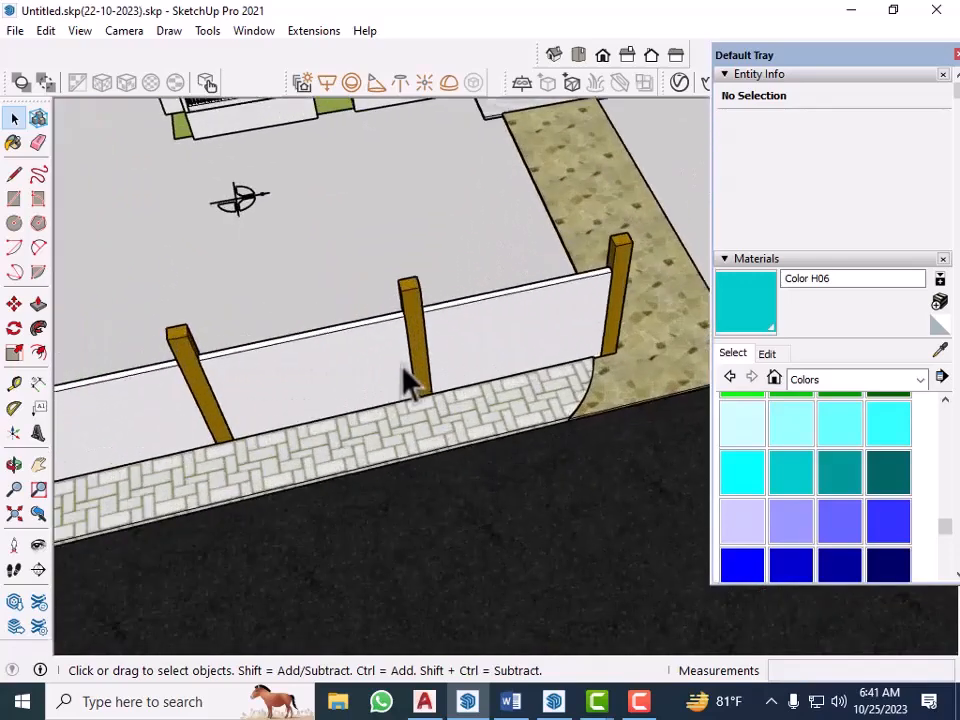
pyautogui.click(480, 343)
pyautogui.scroll(-5, 622, 358)
pyautogui.scroll(2, 277, 398)
pyautogui.keyDown('ctrl'); pyautogui.click(354, 387); pyautogui.keyUp('ctrl')
pyautogui.keyDown('ctrl'); pyautogui.click(205, 404); pyautogui.keyUp('ctrl')
pyautogui.scroll(-2, 535, 343)
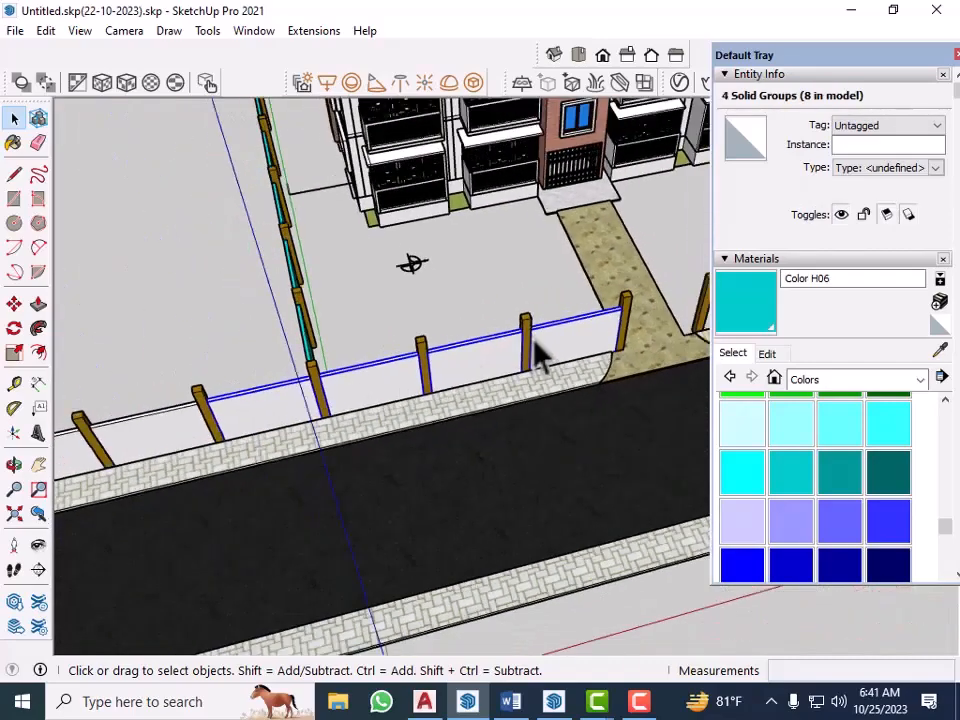
pyautogui.scroll(1, 184, 446)
pyautogui.keyDown('ctrl'); pyautogui.click(137, 432); pyautogui.keyUp('ctrl')
pyautogui.scroll(-4, 476, 398)
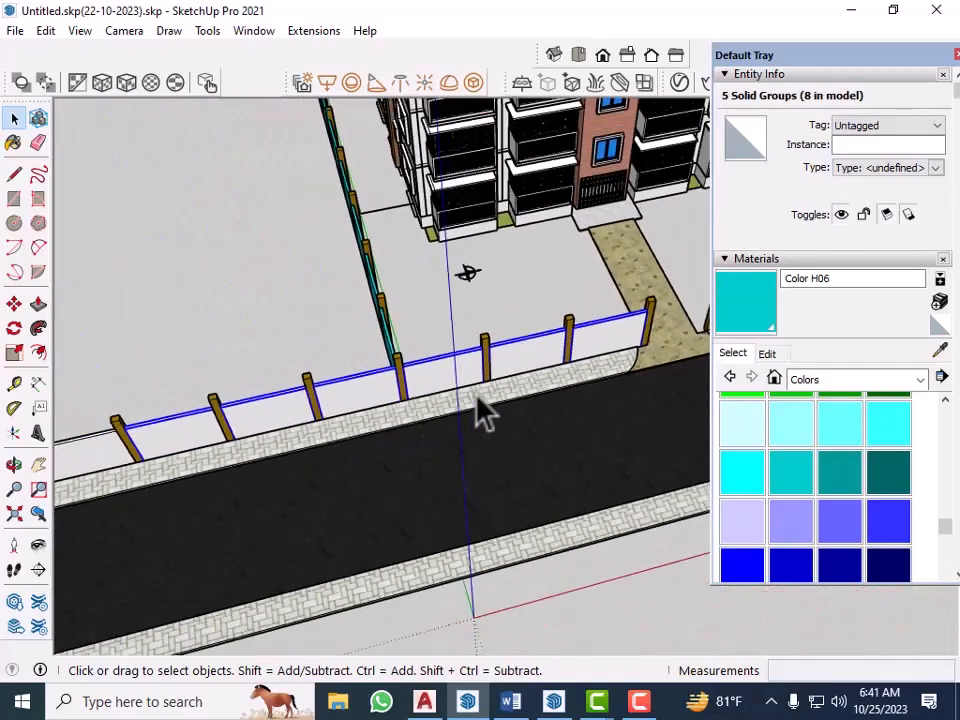
pyautogui.scroll(2, 161, 439)
pyautogui.keyDown('ctrl'); pyautogui.click(150, 461); pyautogui.keyUp('ctrl')
pyautogui.rightClick(152, 452)
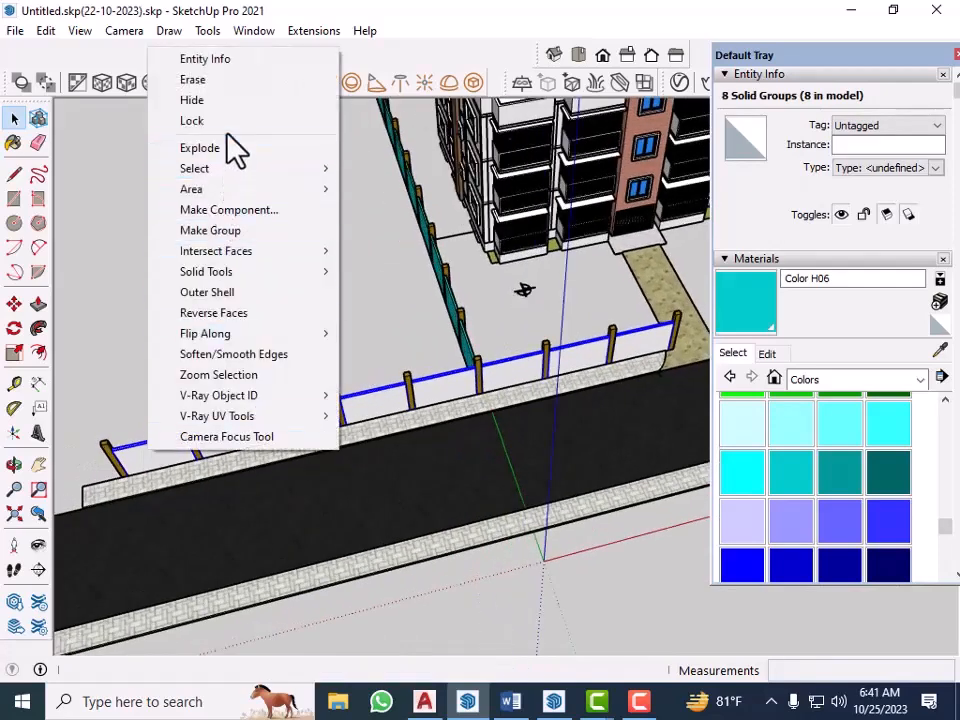
pyautogui.click(229, 231)
# Copy the roadside panel group from the end pillar's top corner to the matching corner of the first pillar beyond the entrance path.
pyautogui.scroll(3, 110, 480)
pyautogui.scroll(5, 98, 470)
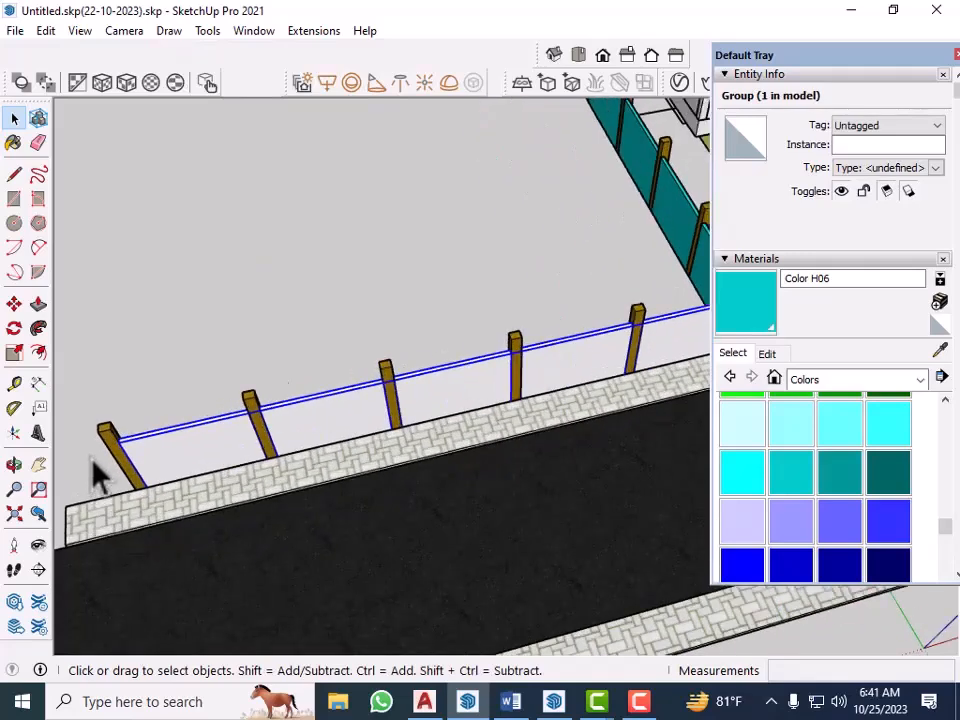
pyautogui.press('m')
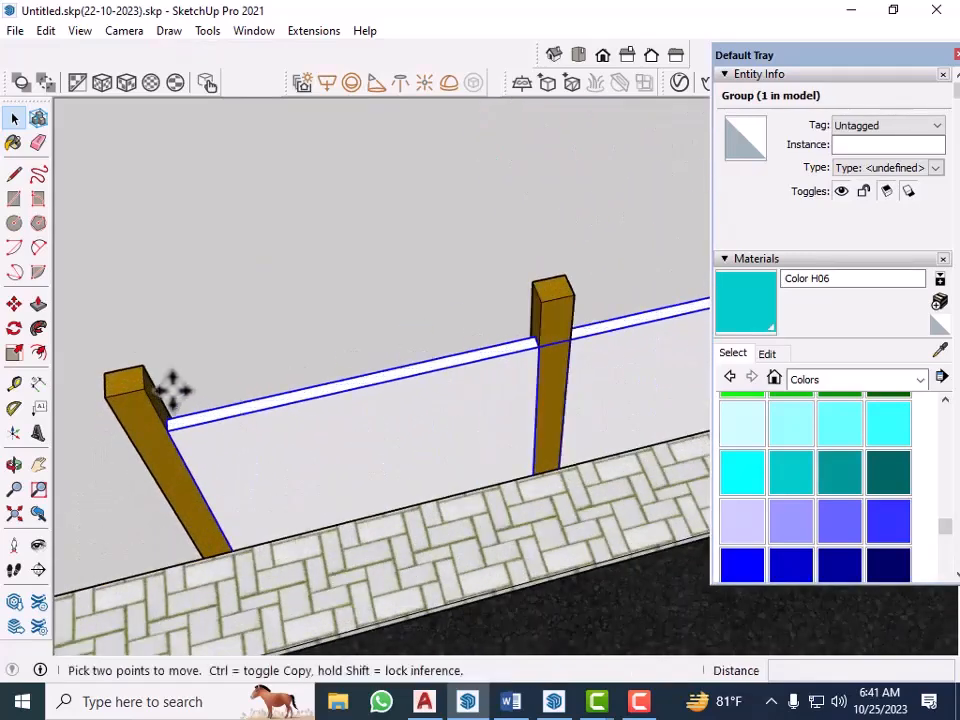
pyautogui.scroll(2, 130, 392)
pyautogui.click(125, 390)
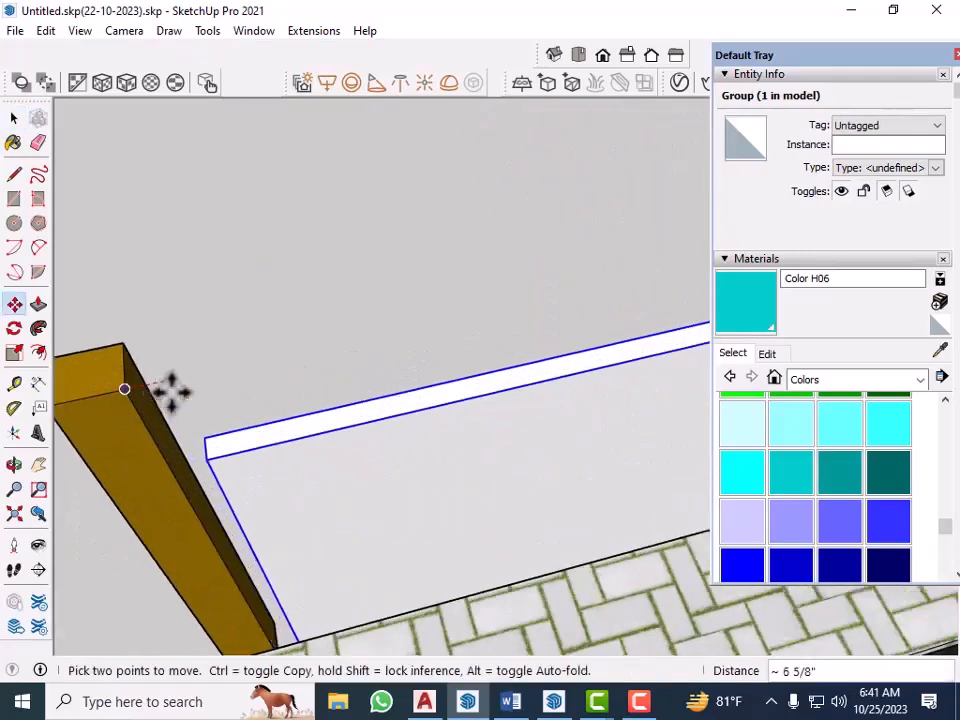
pyautogui.press('ctrl')
pyautogui.scroll(-8, 86, 422)
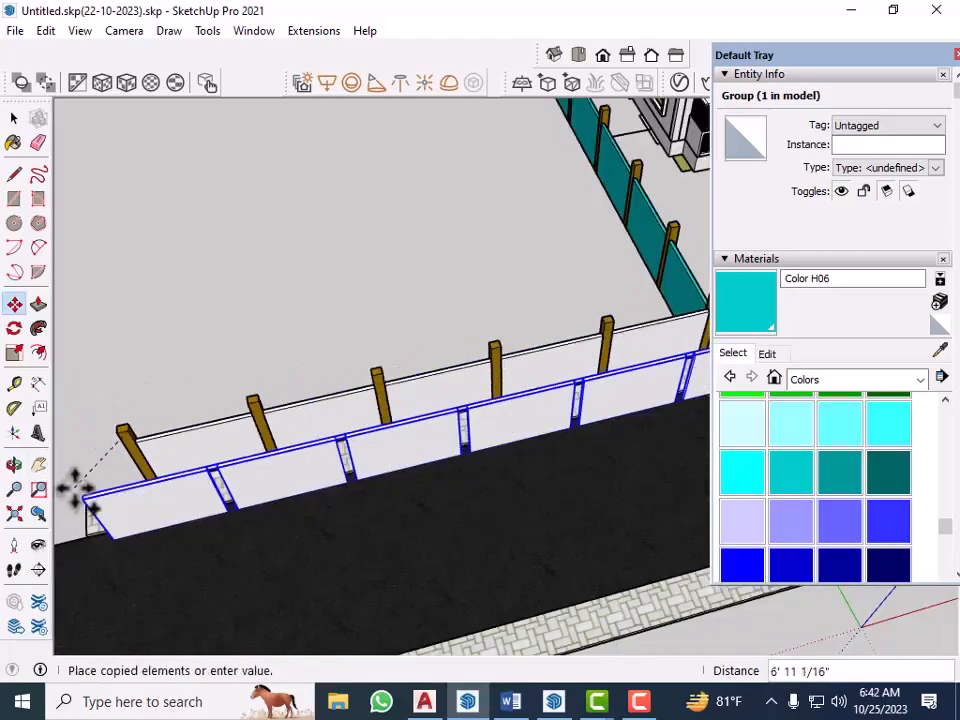
pyautogui.scroll(-5, 75, 488)
pyautogui.scroll(-2, 231, 440)
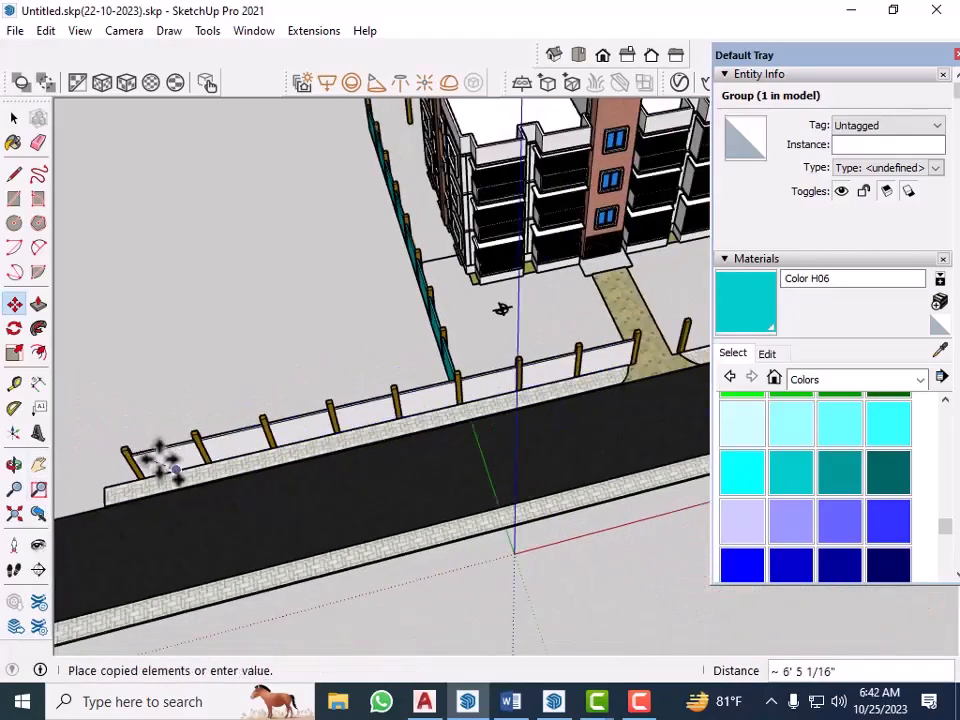
pyautogui.scroll(2, 574, 396)
pyautogui.scroll(4, 643, 354)
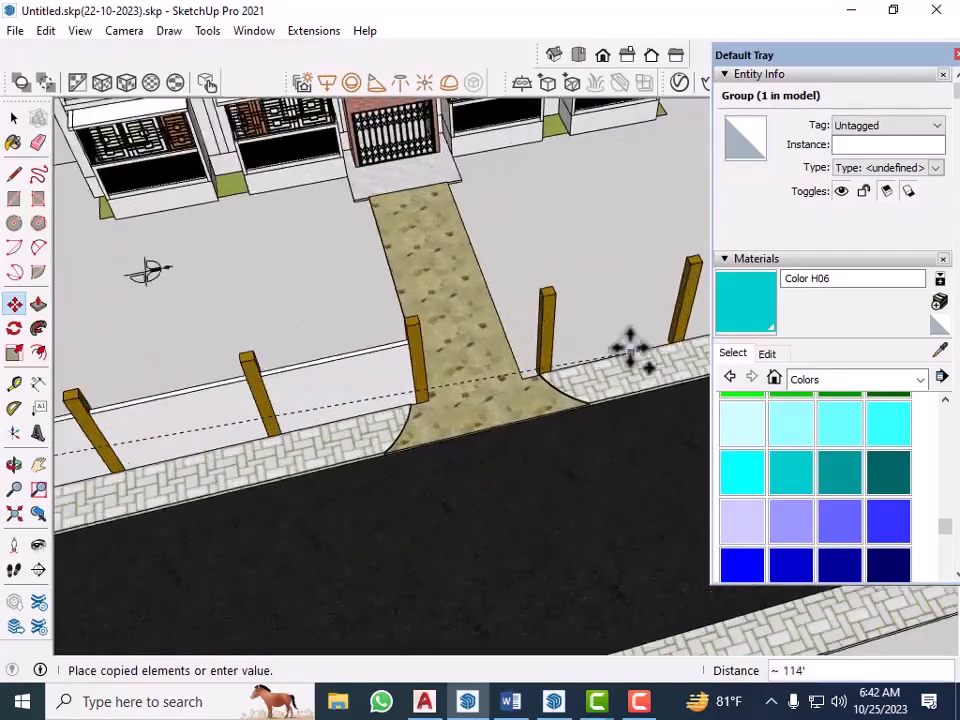
pyautogui.scroll(3, 630, 350)
pyautogui.scroll(4, 540, 300)
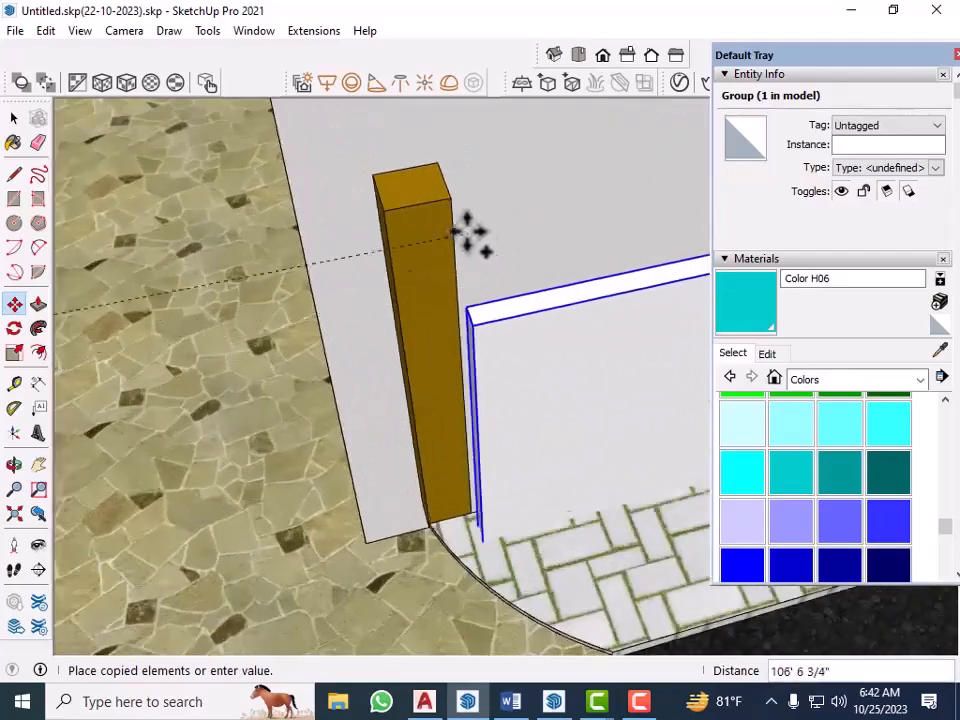
pyautogui.click(448, 200)
pyautogui.scroll(-8, 407, 328)
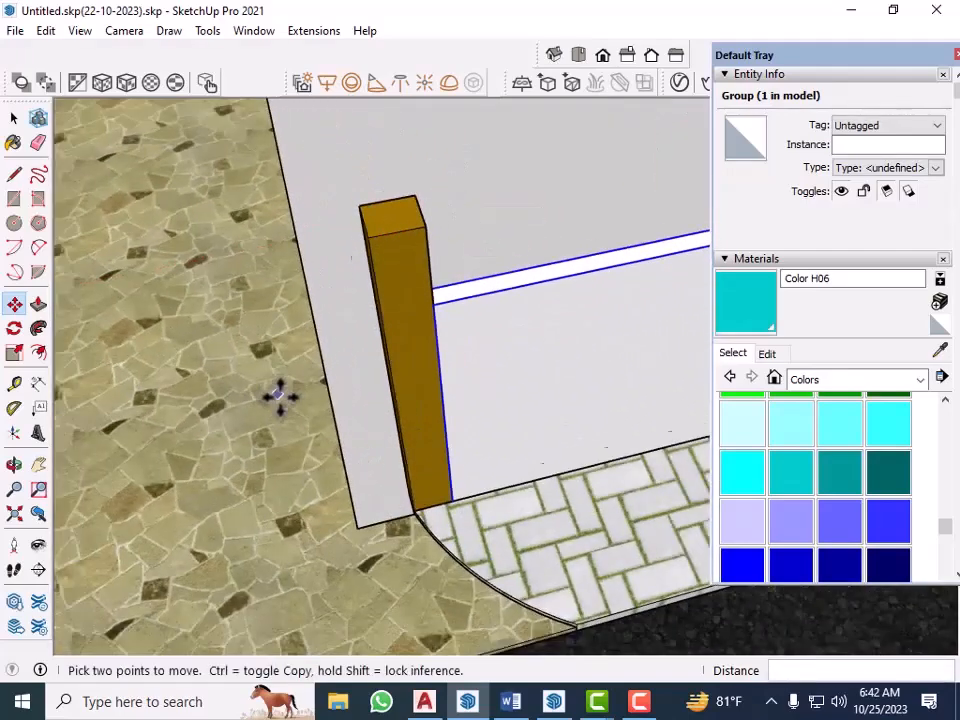
pyautogui.press('space')
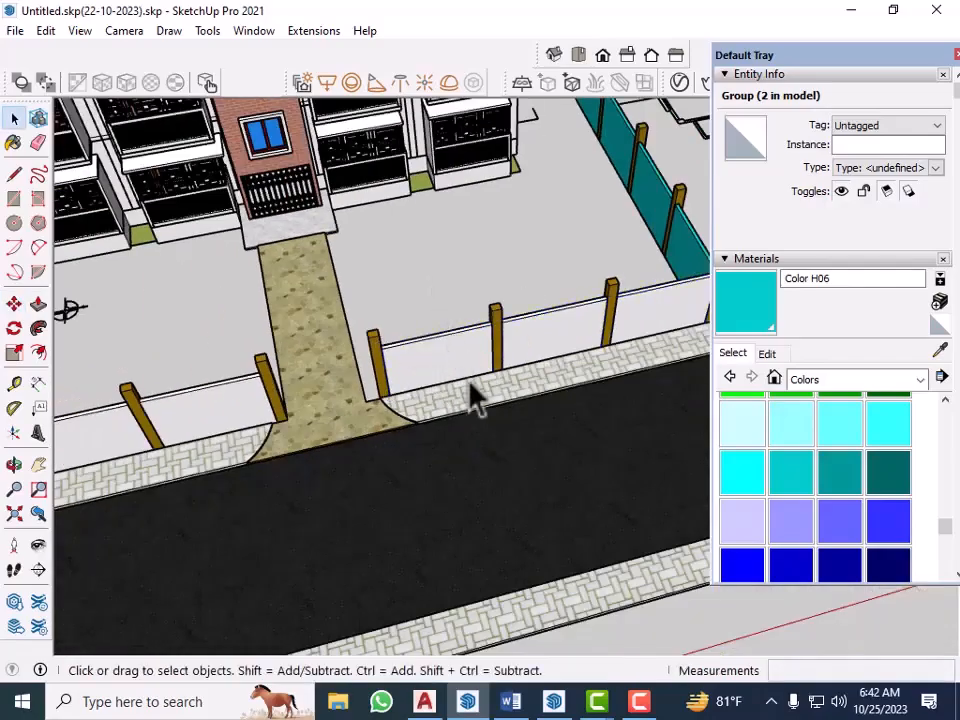
# Draw a 5 by 5 inch square at the base of the corner pillar on the building's rear side.
pyautogui.scroll(-5, 311, 396)
pyautogui.moveTo(311, 386); pyautogui.dragTo(161, 332, button='middle')
pyautogui.moveTo(676, 310); pyautogui.dragTo(397, 375, button='middle')
pyautogui.scroll(10, 467, 354)
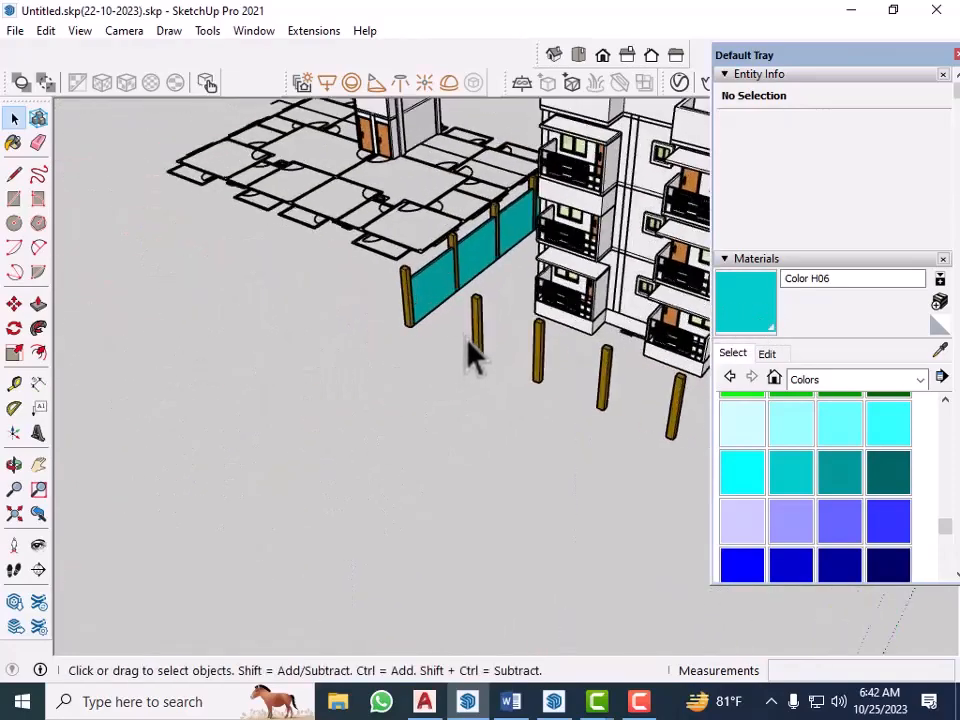
pyautogui.press('r')
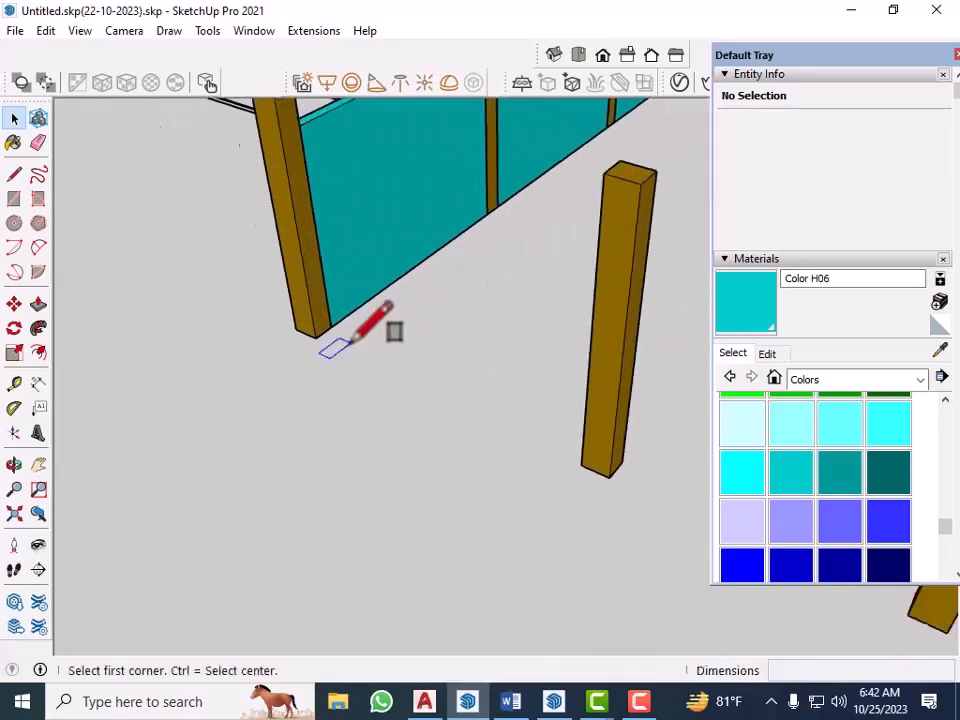
pyautogui.scroll(3, 320, 335)
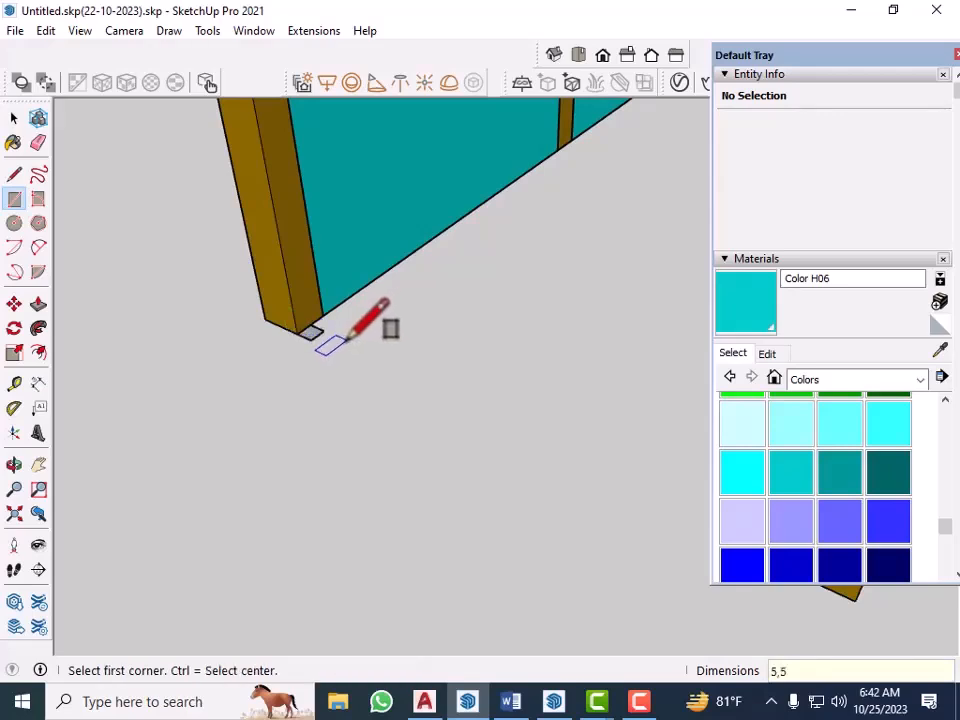
# Push/Pull the small square beside the rear corner pillar up 8'.
pyautogui.press('p')
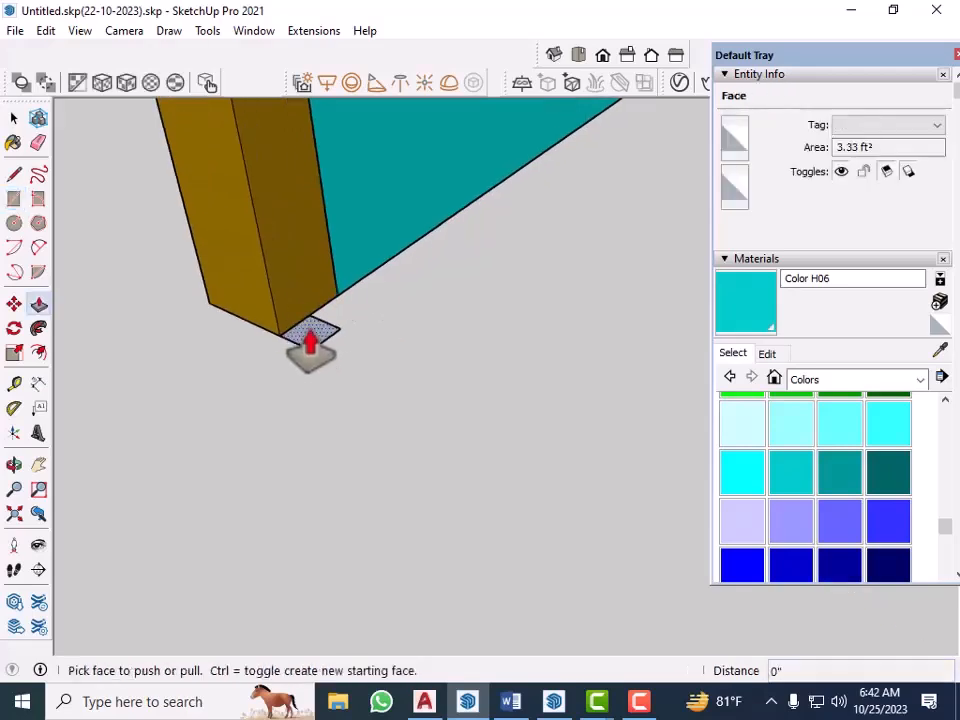
pyautogui.click(312, 334)
pyautogui.scroll(-4, 328, 428)
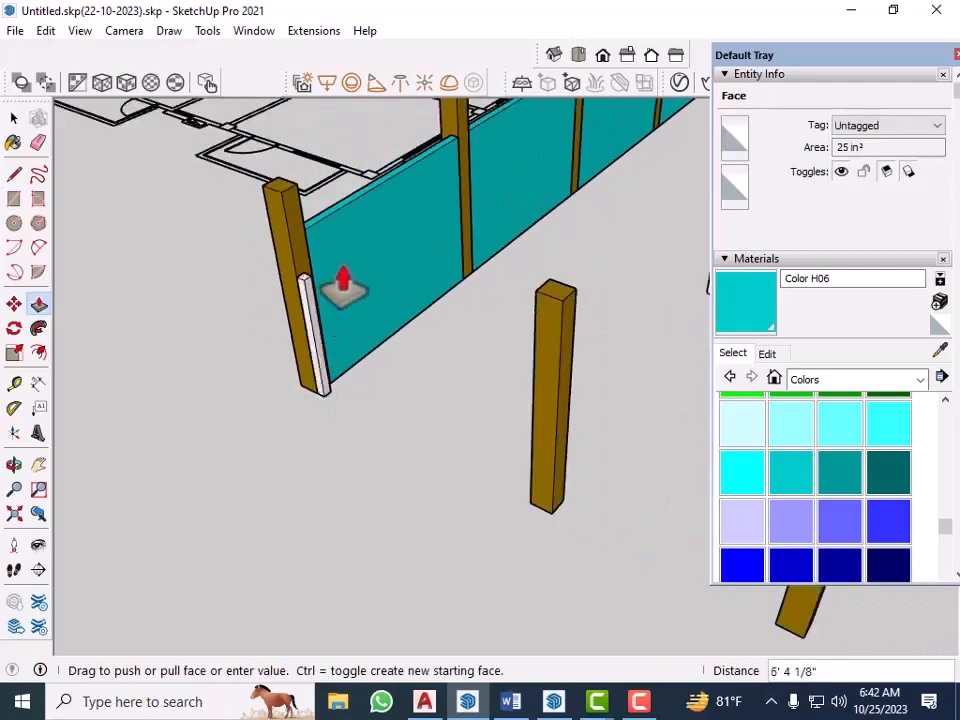
pyautogui.scroll(3, 284, 386)
pyautogui.click(284, 392)
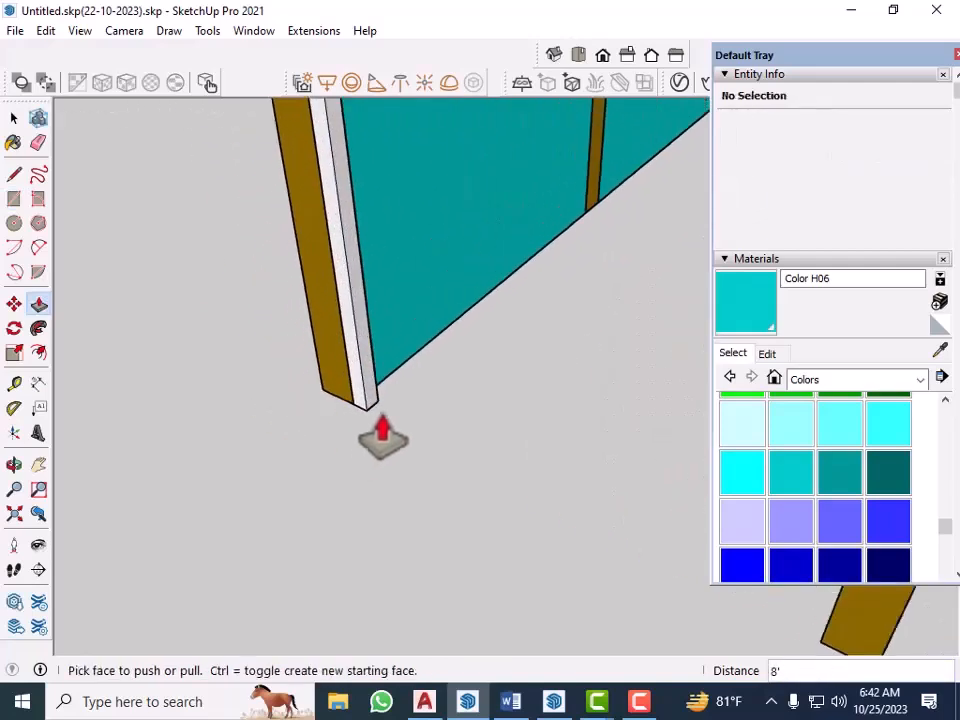
# Push/Pull the rear strip's side face to the neighbouring pillar, filling the first rear bay with a wall panel.
pyautogui.scroll(1, 374, 390)
pyautogui.click(367, 378)
pyautogui.scroll(-1, 216, 395)
pyautogui.scroll(1, 311, 366)
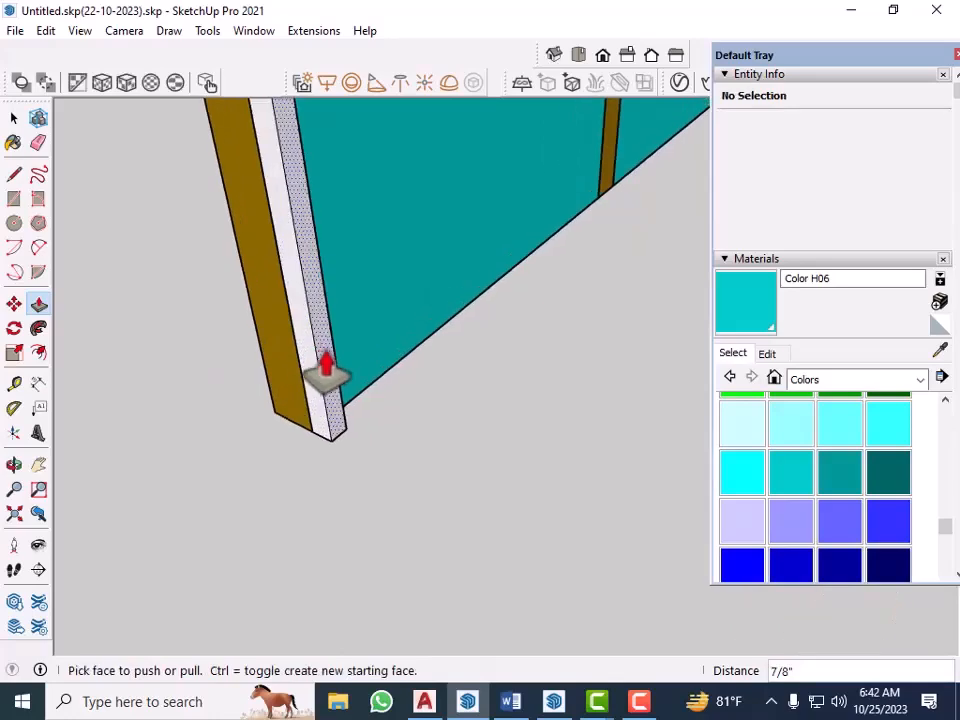
pyautogui.click(327, 373)
pyautogui.scroll(-1, 327, 388)
pyautogui.scroll(-3, 330, 390)
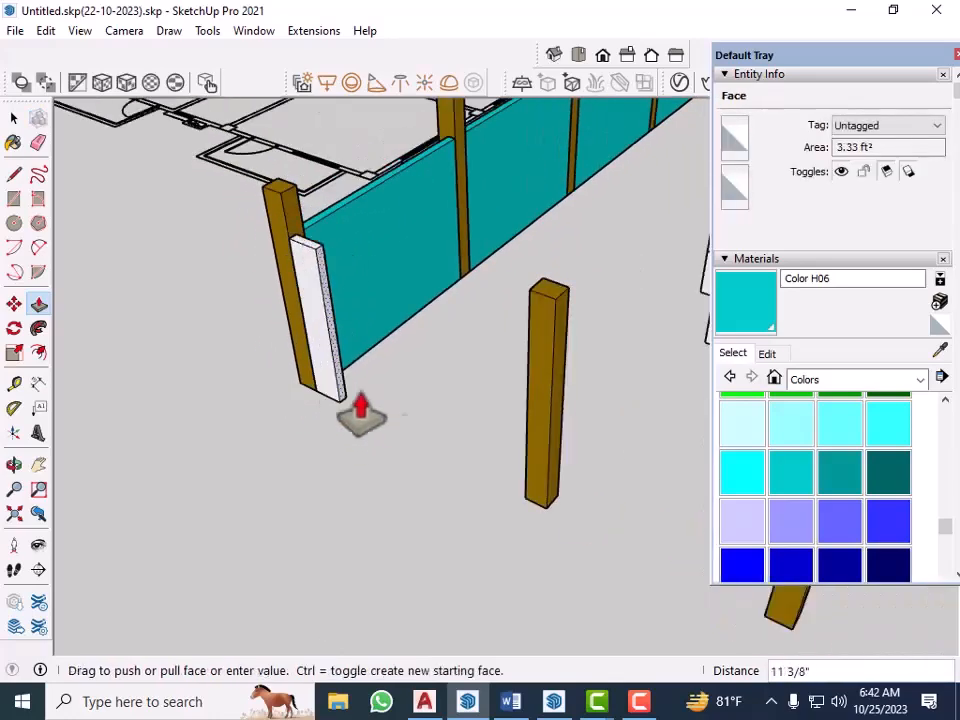
pyautogui.click(536, 294)
# Select all connected geometry of the rear wall panel and make it a group.
pyautogui.press('space')
pyautogui.tripleClick(455, 364)
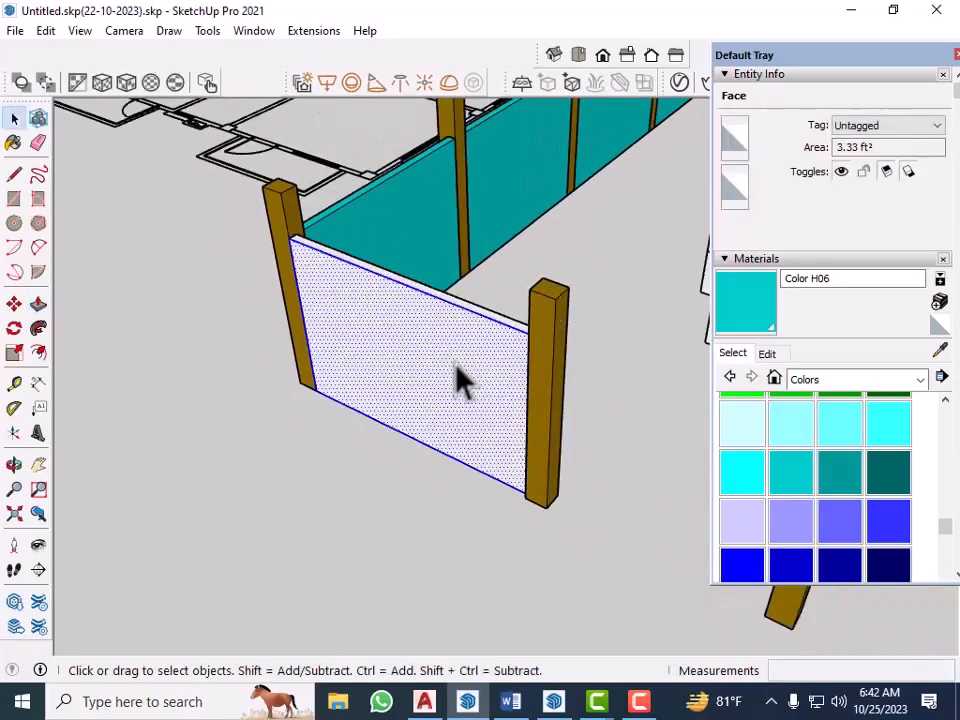
pyautogui.rightClick(455, 363)
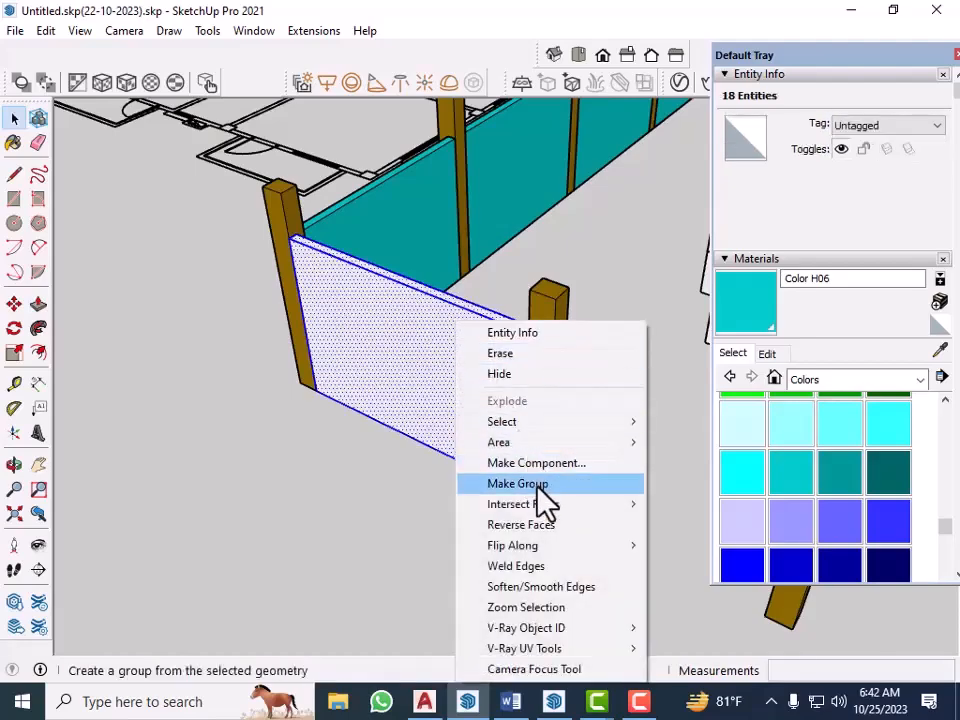
pyautogui.click(536, 484)
# Paint the rear wall panel group with Color H06.
pyautogui.scroll(-2, 306, 429)
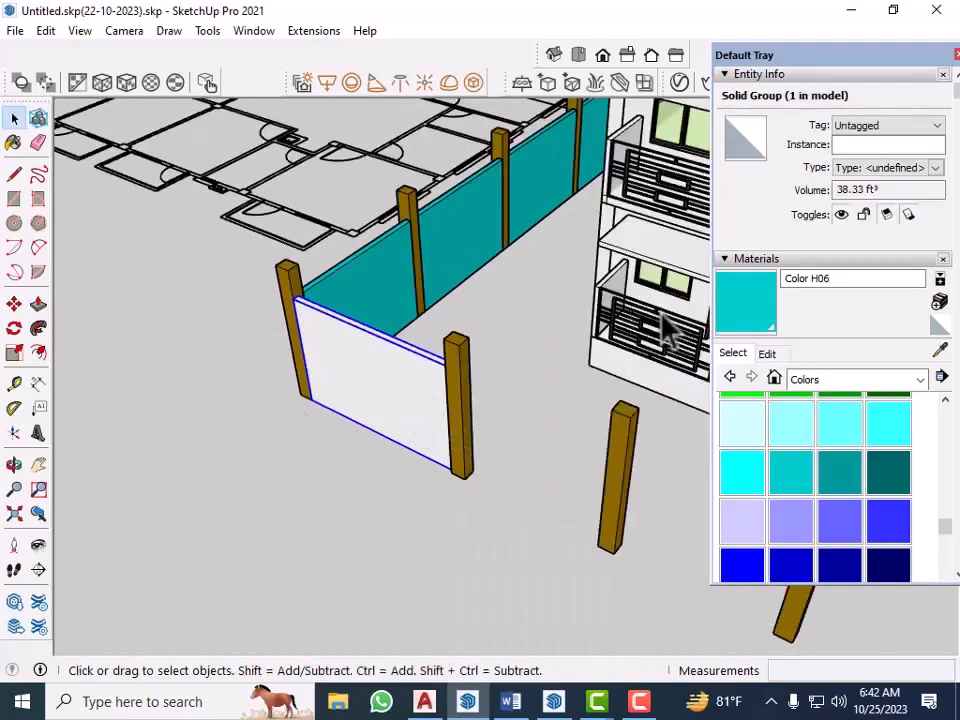
pyautogui.click(755, 320)
pyautogui.click(356, 402)
pyautogui.scroll(3, 381, 401)
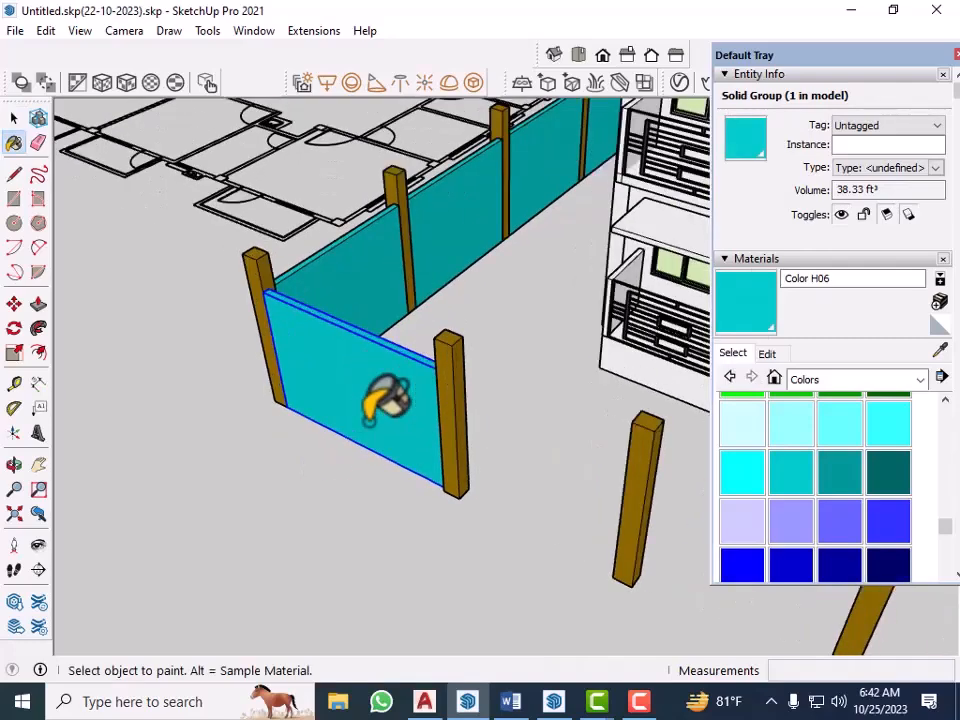
# Copy the rear wall panel group 10' along the boundary into the second rear bay.
pyautogui.press('m')
pyautogui.scroll(2, 440, 380)
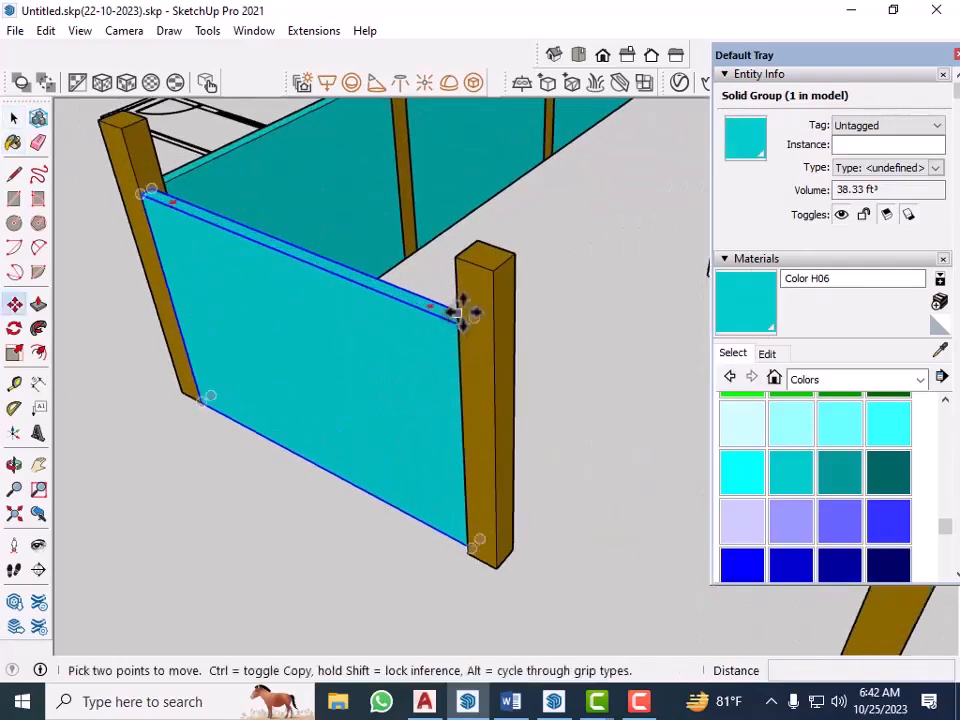
pyautogui.click(455, 262)
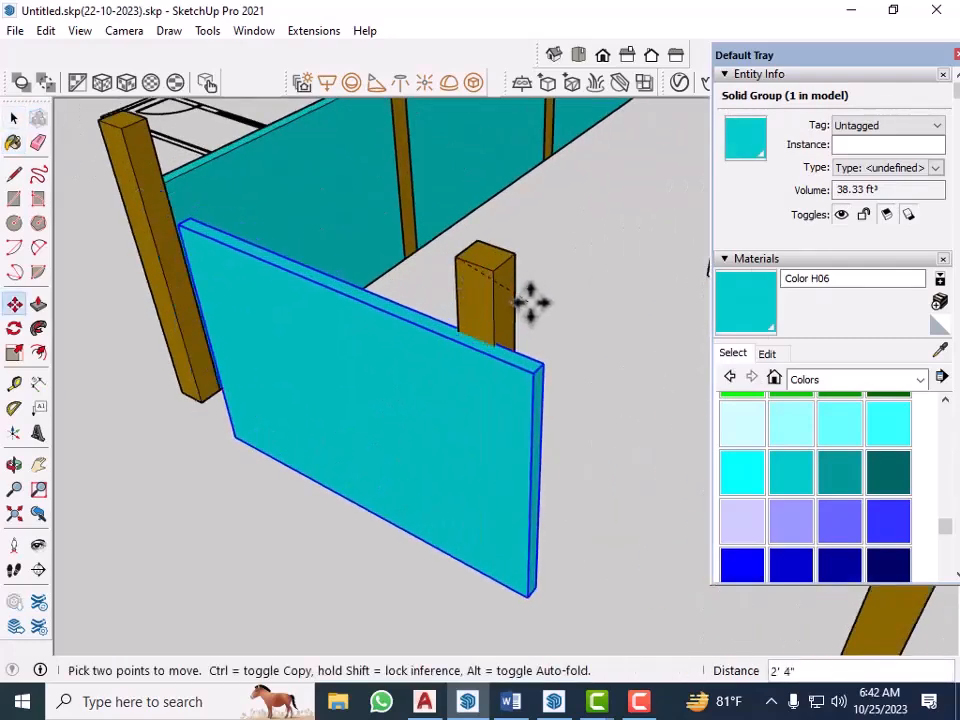
pyautogui.press('ctrl')
pyautogui.scroll(-3, 514, 343)
pyautogui.scroll(-2, 205, 349)
pyautogui.scroll(4, 419, 386)
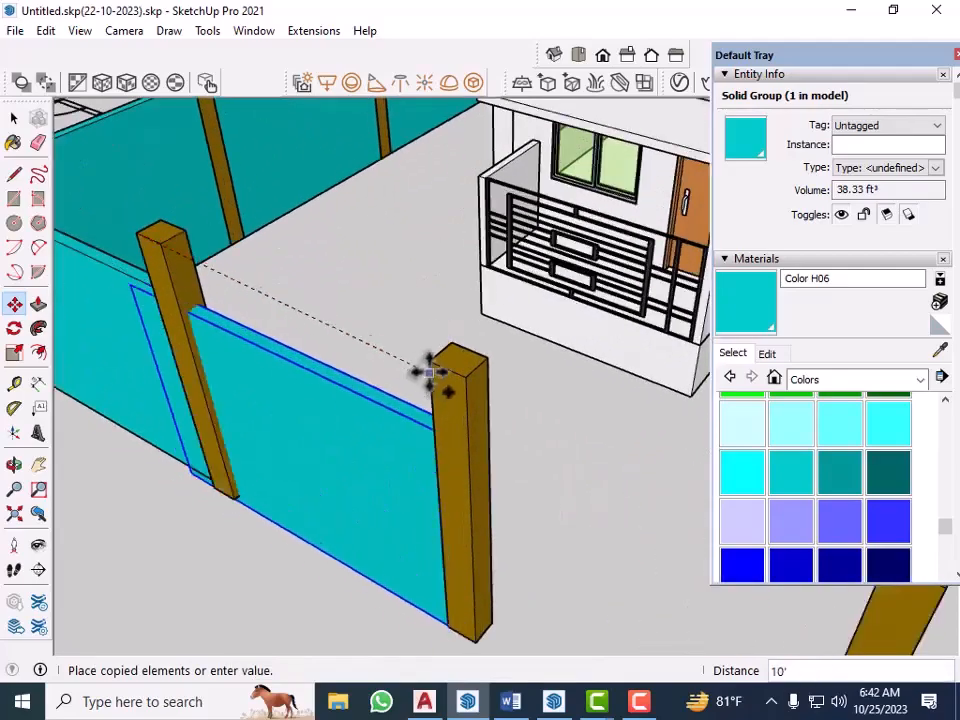
# Scale the copied rear panel along the red axis to about 0.78 so it fits between its two pillars.
pyautogui.moveTo(202, 601); pyautogui.dragTo(510, 546, button='middle')
pyautogui.press('s')
pyautogui.moveTo(230, 500); pyautogui.dragTo(343, 460)
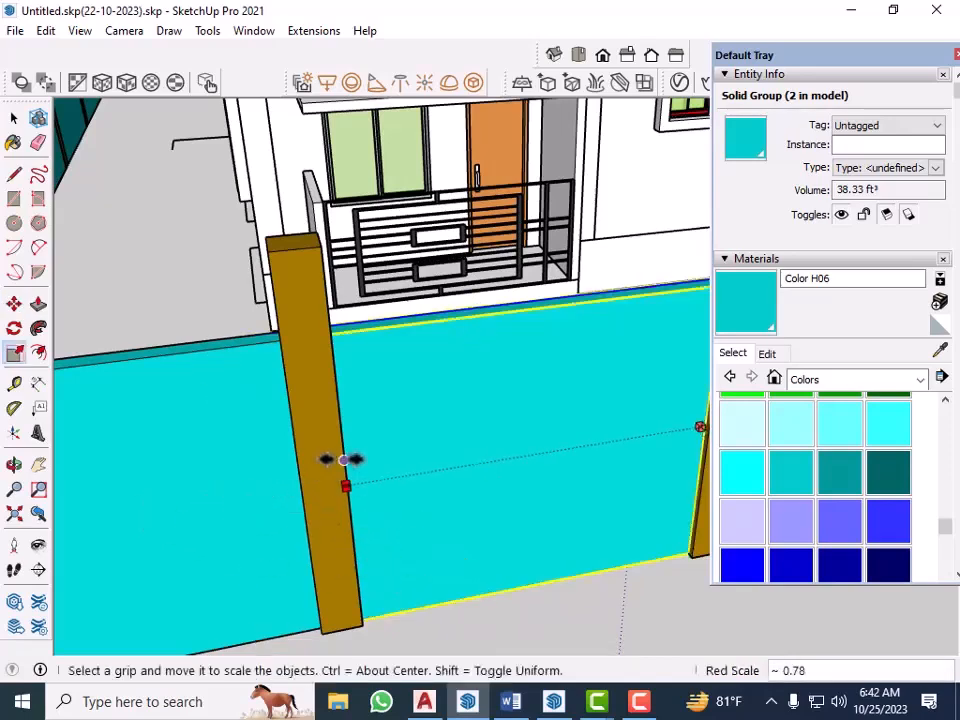
pyautogui.scroll(-6, 228, 545)
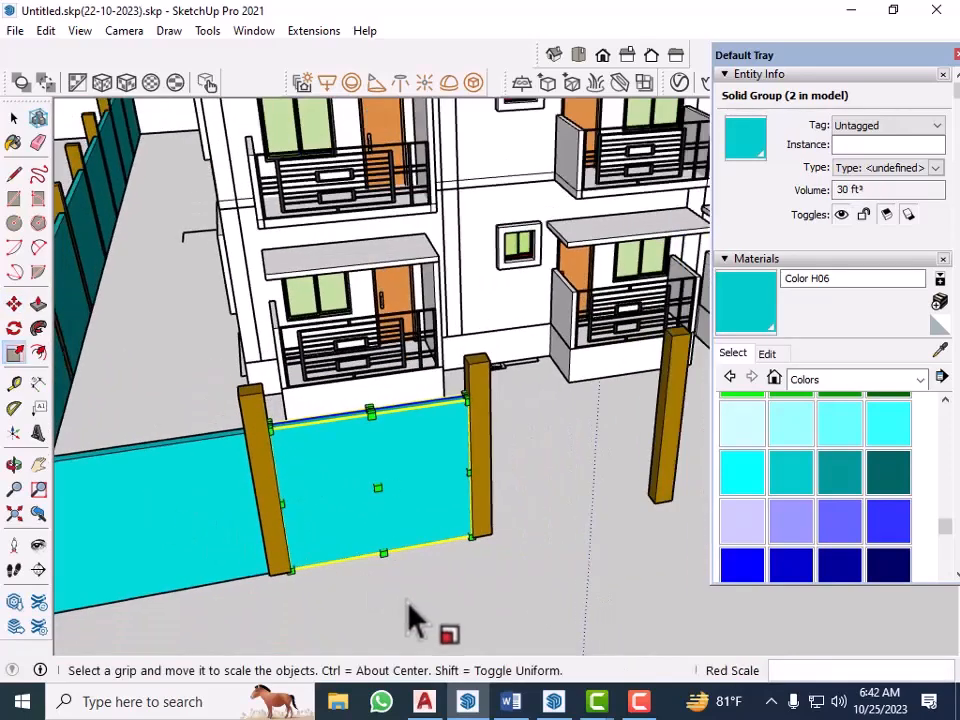
pyautogui.press('space')
pyautogui.moveTo(498, 595); pyautogui.dragTo(292, 603, button='middle')
pyautogui.scroll(-1, 340, 598)
pyautogui.click(441, 571)
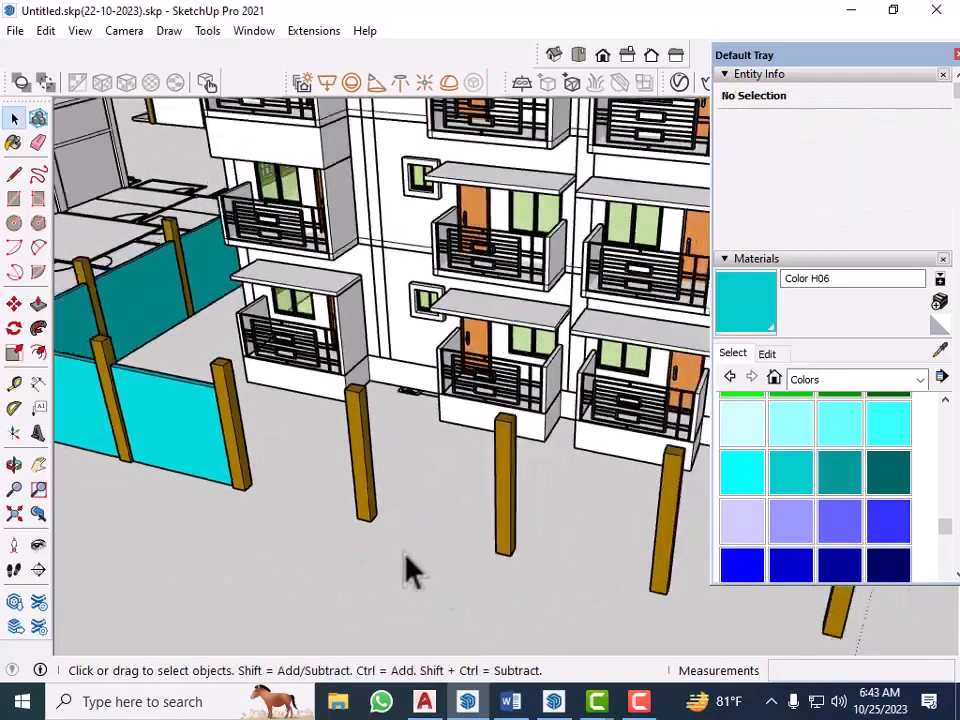
# Copy the shortened rear panel to the next bay and multiply the copy with *6 to fill the remaining rear bays.
pyautogui.scroll(1, 257, 457)
pyautogui.scroll(1, 228, 447)
pyautogui.click(229, 392)
pyautogui.scroll(1, 229, 392)
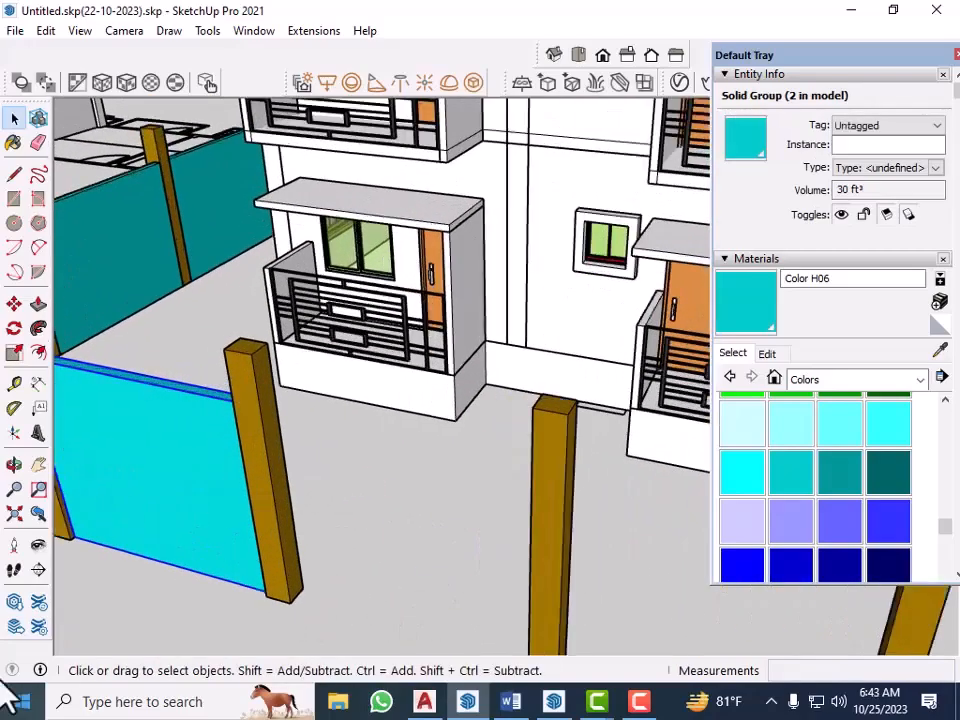
pyautogui.press('m')
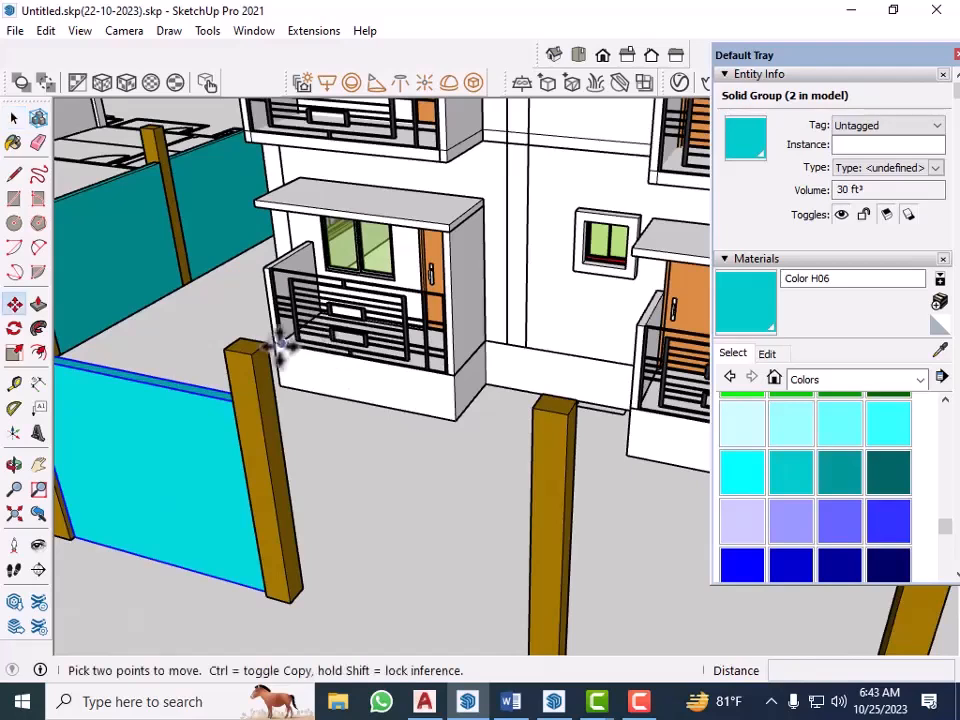
pyautogui.click(254, 354)
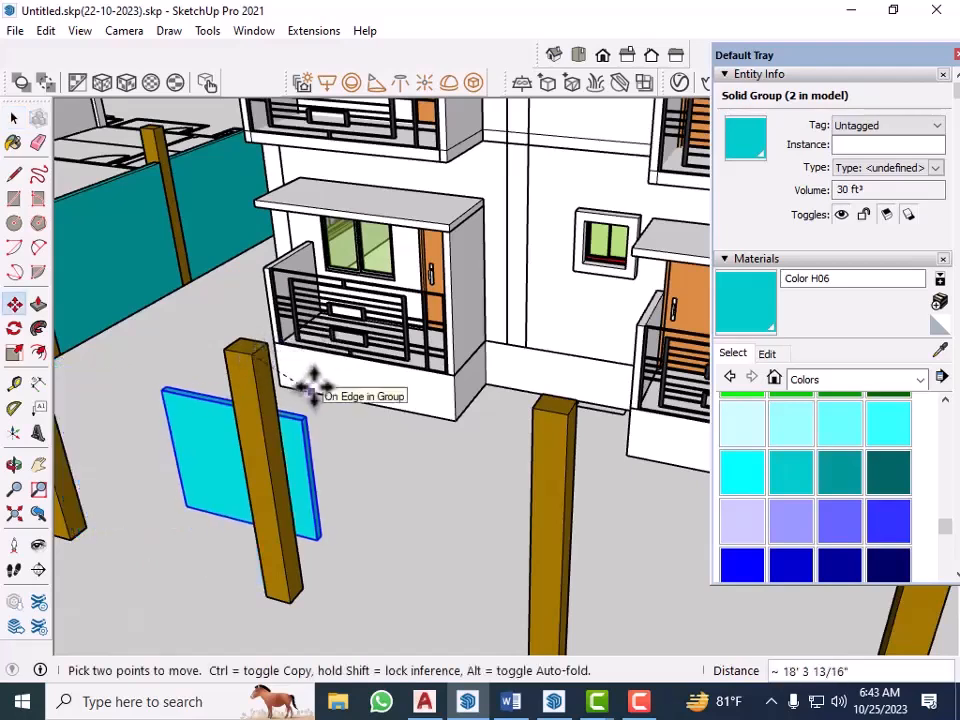
pyautogui.press('ctrl')
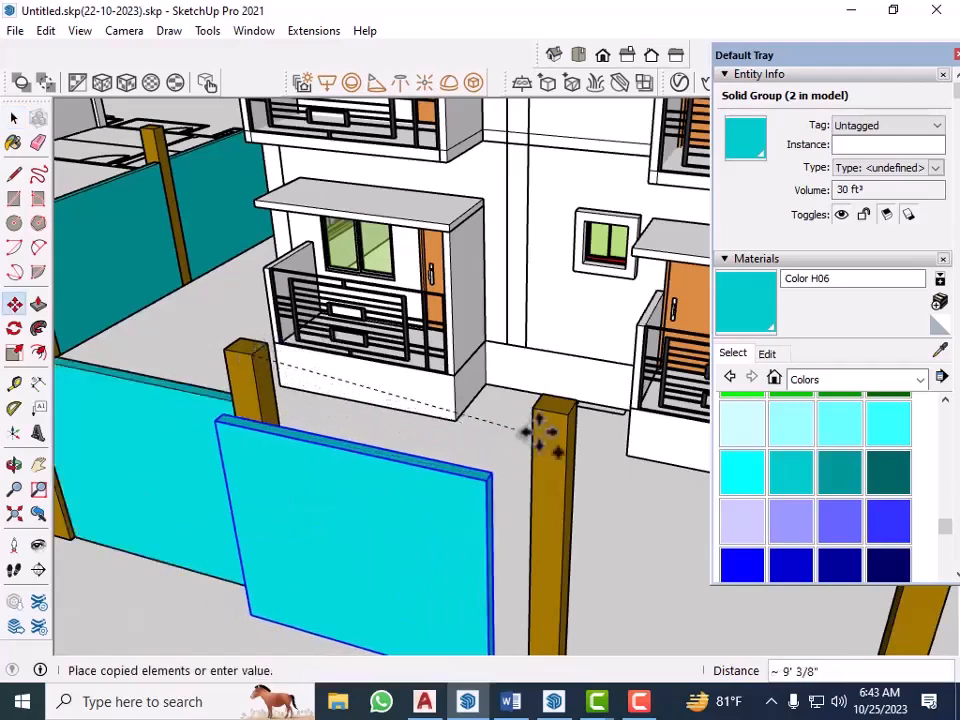
pyautogui.scroll(-8, 317, 386)
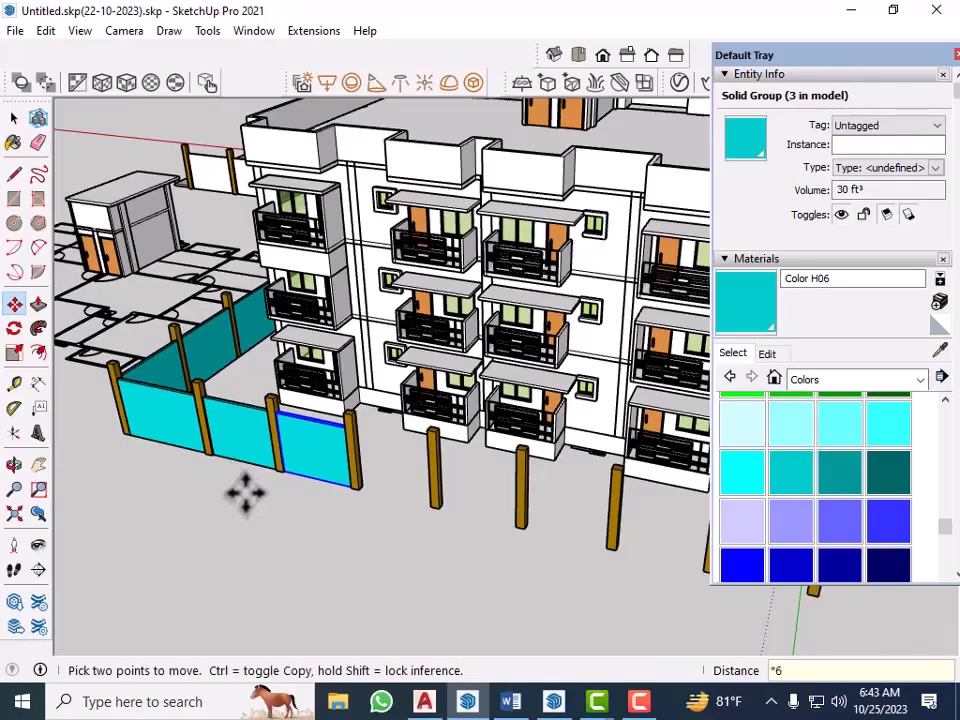
pyautogui.scroll(-6, 197, 430)
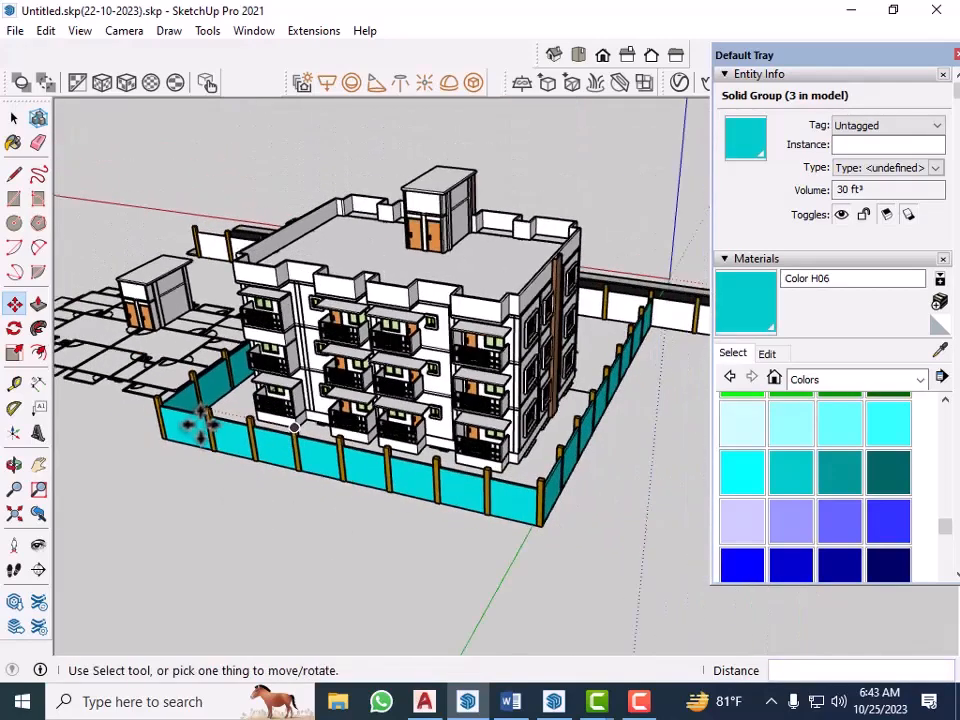
pyautogui.press('space')
pyautogui.click(410, 582)
# Move the pillar beside the entrance path and its adjoining front wall panel 1' 6" so the pillar stands at the path's corner.
pyautogui.moveTo(548, 600); pyautogui.dragTo(420, 483, button='middle')
pyautogui.scroll(5, 456, 435)
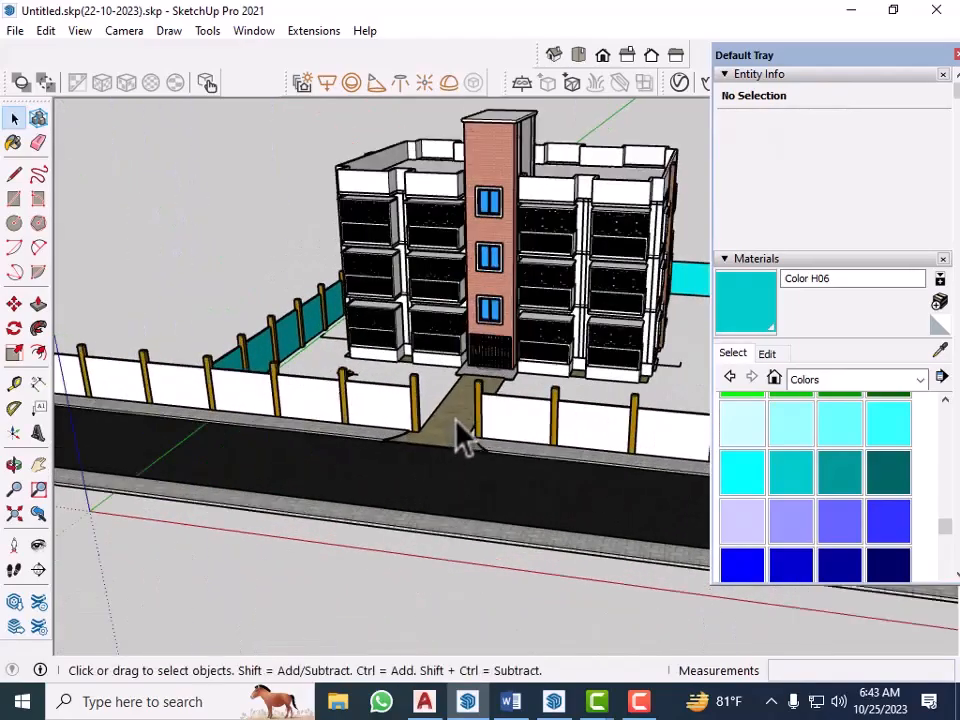
pyautogui.moveTo(461, 435); pyautogui.dragTo(450, 454, button='middle')
pyautogui.scroll(3, 470, 490)
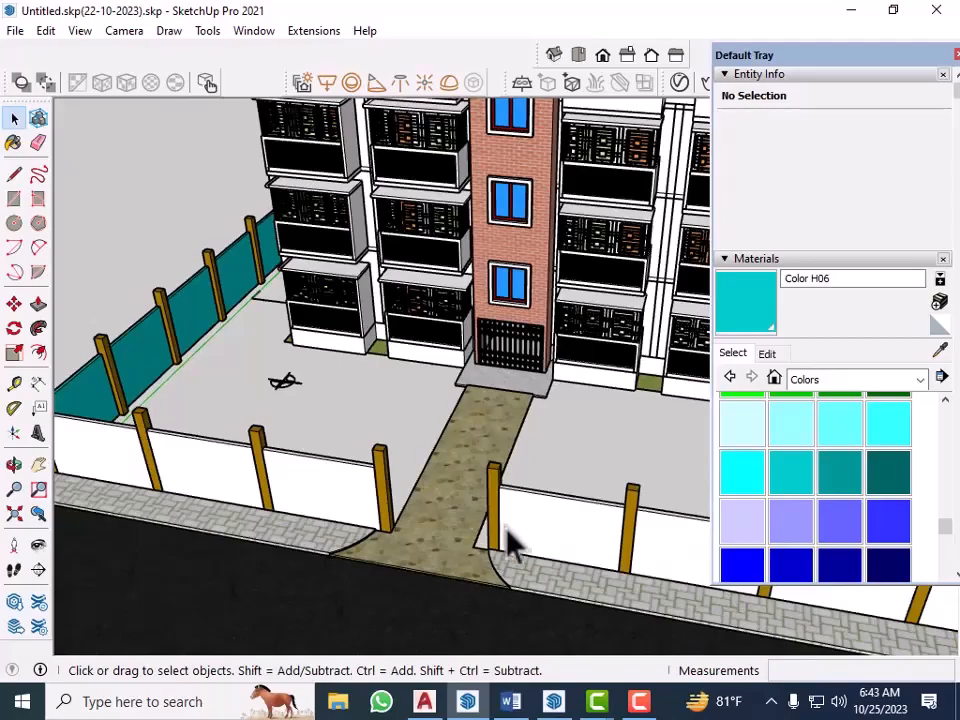
pyautogui.moveTo(514, 546); pyautogui.dragTo(540, 548, button='middle')
pyautogui.scroll(2, 545, 548)
pyautogui.scroll(-5, 322, 466)
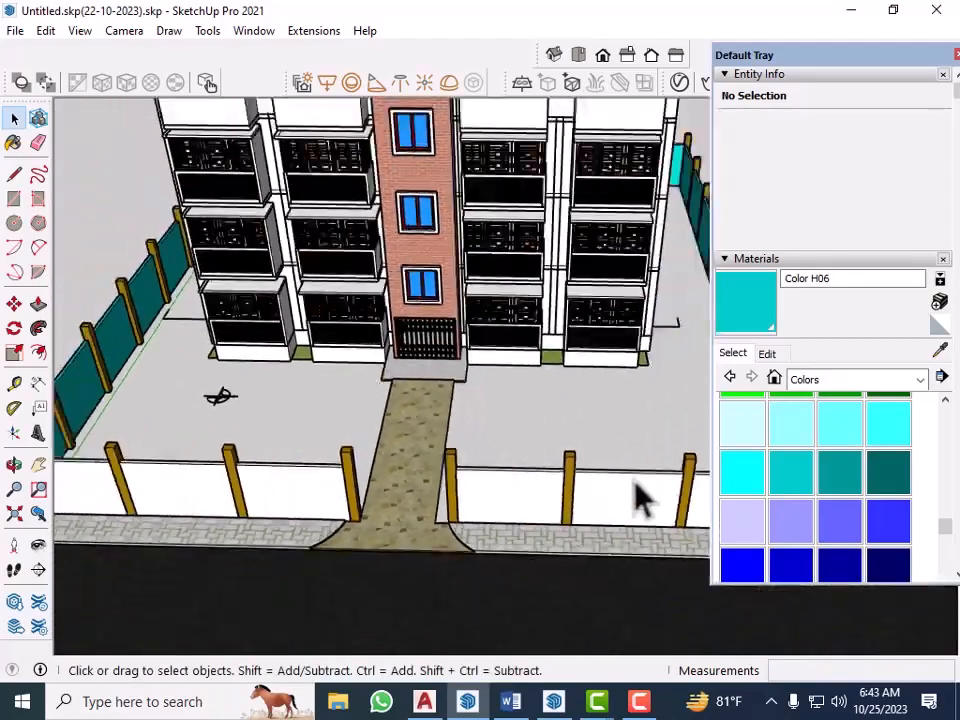
pyautogui.scroll(2, 636, 500)
pyautogui.click(478, 515)
pyautogui.keyDown('ctrl'); pyautogui.click(411, 480); pyautogui.keyUp('ctrl')
pyautogui.moveTo(411, 480); pyautogui.dragTo(429, 536, button='middle')
pyautogui.scroll(5, 561, 568)
pyautogui.scroll(3, 540, 572)
pyautogui.moveTo(540, 572); pyautogui.dragTo(649, 574, button='middle')
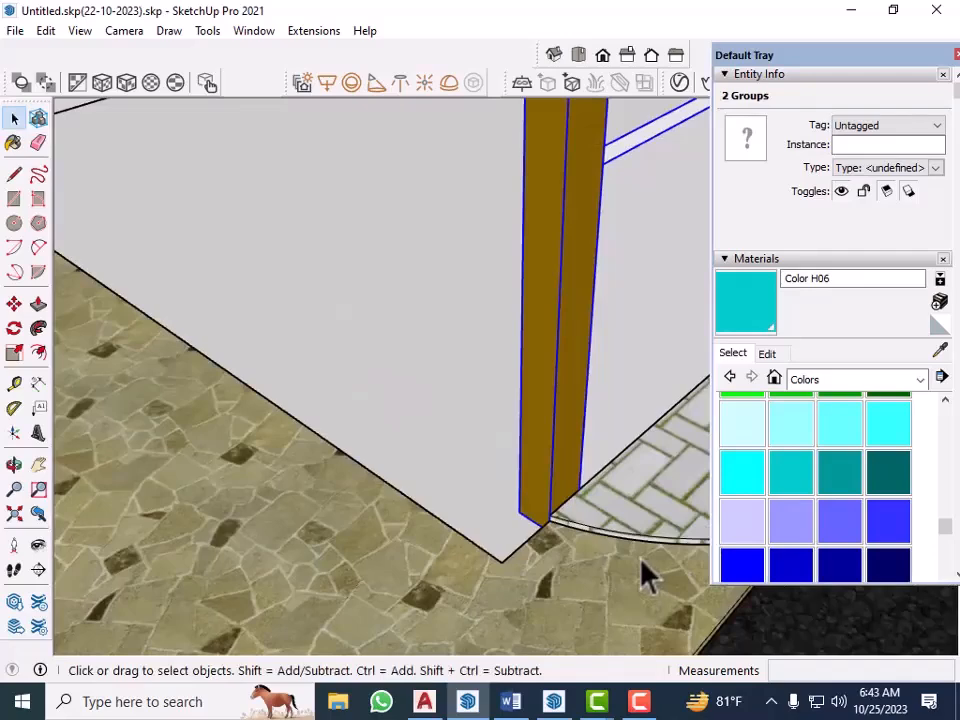
pyautogui.press('m')
pyautogui.scroll(3, 574, 540)
pyautogui.click(476, 486)
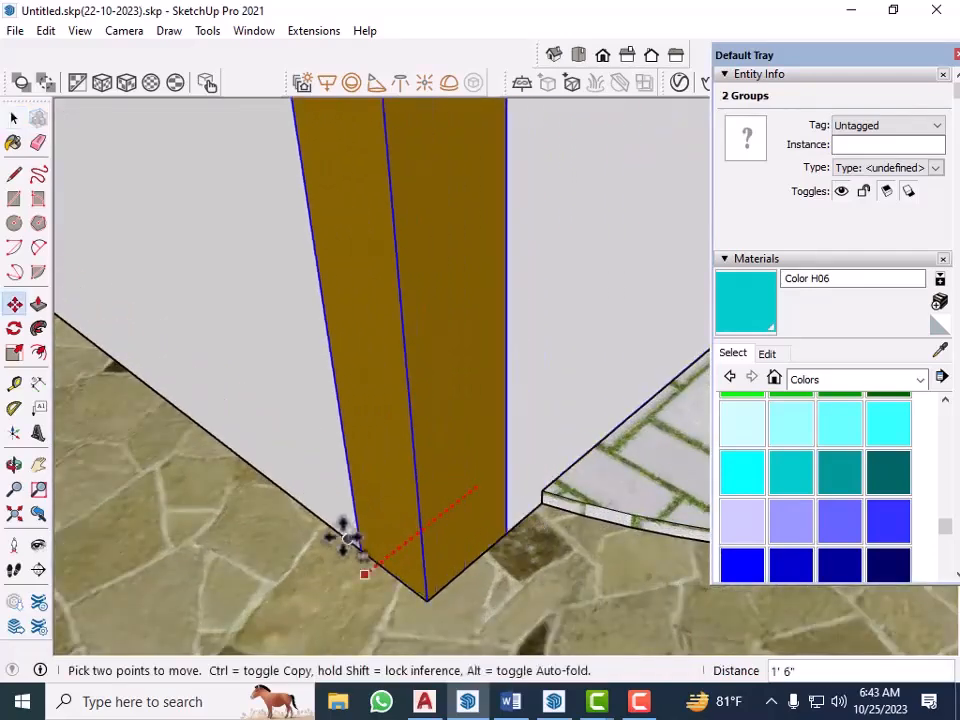
pyautogui.click(333, 535)
pyautogui.scroll(-9, 386, 474)
pyautogui.hotkey('ctrl', 't')
pyautogui.press('space')
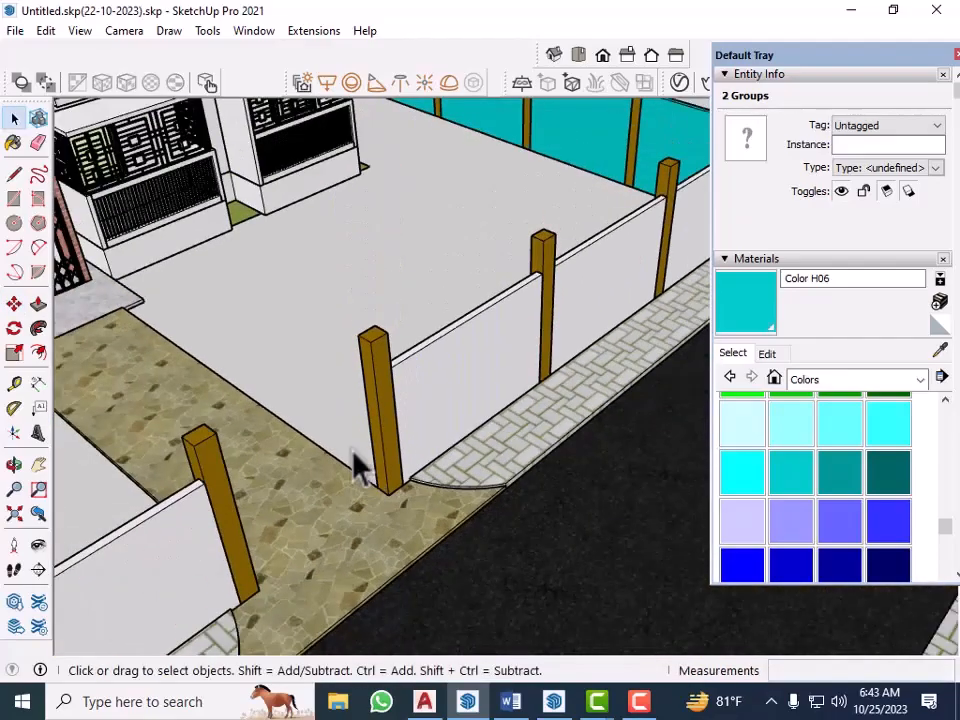
pyautogui.scroll(-6, 350, 470)
pyautogui.moveTo(619, 611); pyautogui.dragTo(548, 503, button='middle')
pyautogui.scroll(-4, 547, 489)
pyautogui.scroll(3, 298, 317)
pyautogui.scroll(1, 426, 384)
pyautogui.moveTo(426, 384); pyautogui.dragTo(478, 400, button='middle')
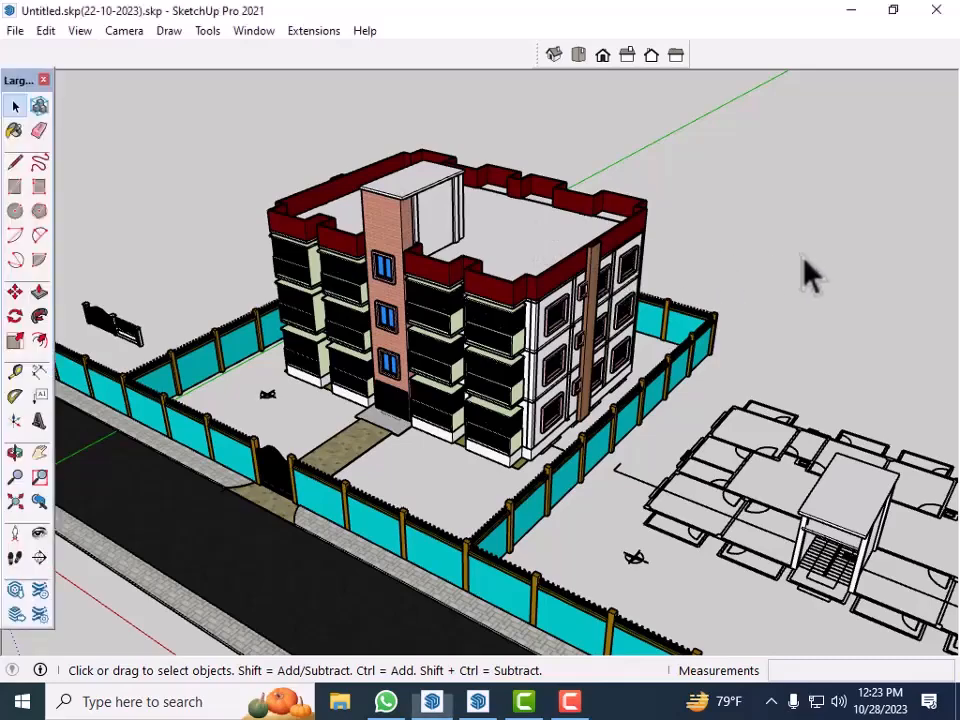
# Examine the boundary walls, pillars, spiked railings and entrance gate around the apartment building from several sides.
pyautogui.moveTo(857, 300); pyautogui.dragTo(930, 318, button='middle')
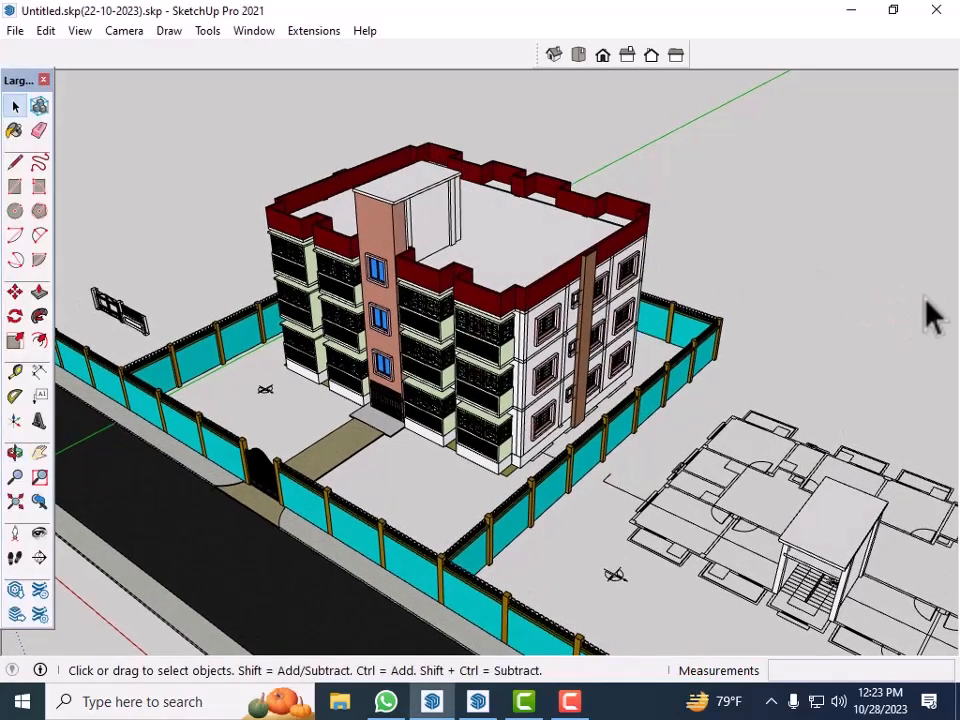
pyautogui.moveTo(706, 515); pyautogui.dragTo(828, 445, button='middle')
pyautogui.scroll(2, 720, 445)
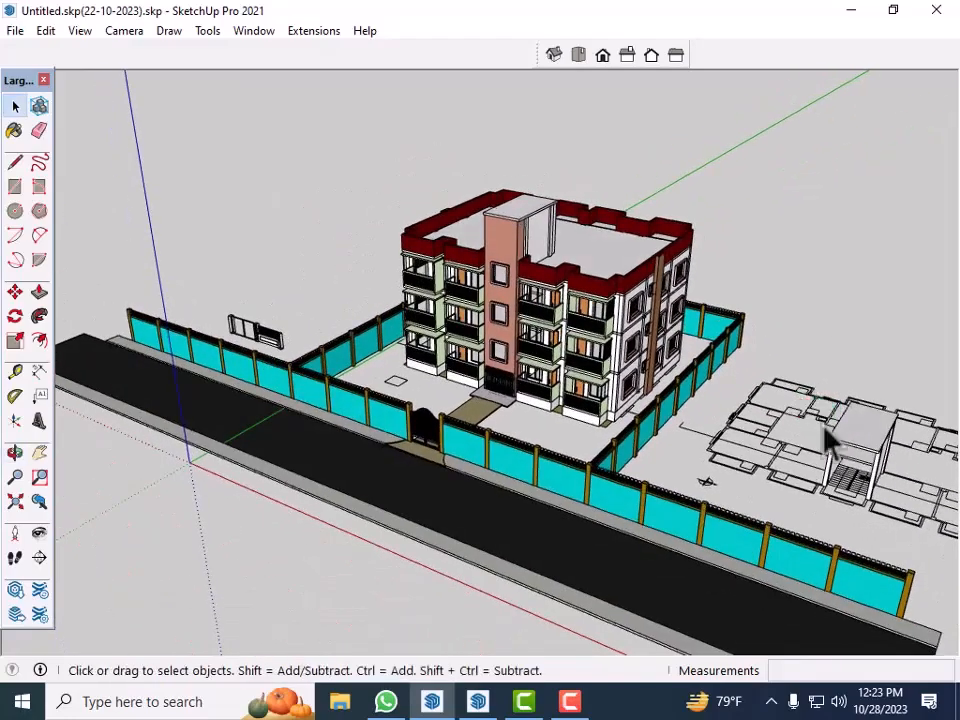
pyautogui.scroll(6, 600, 480)
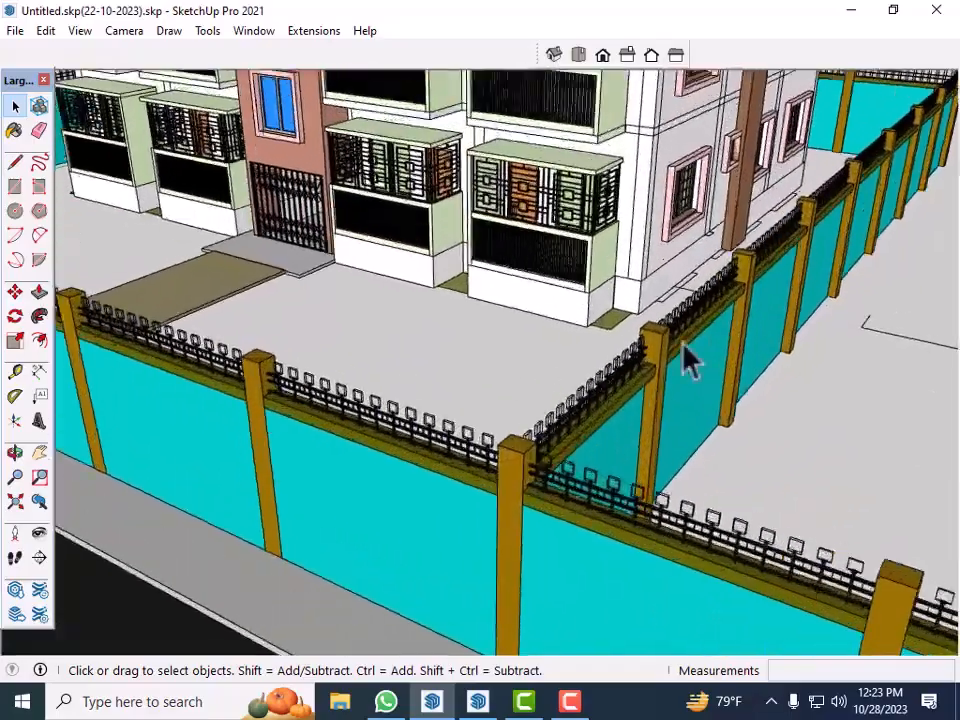
pyautogui.scroll(-6, 688, 362)
pyautogui.moveTo(540, 392); pyautogui.dragTo(242, 418, button='middle')
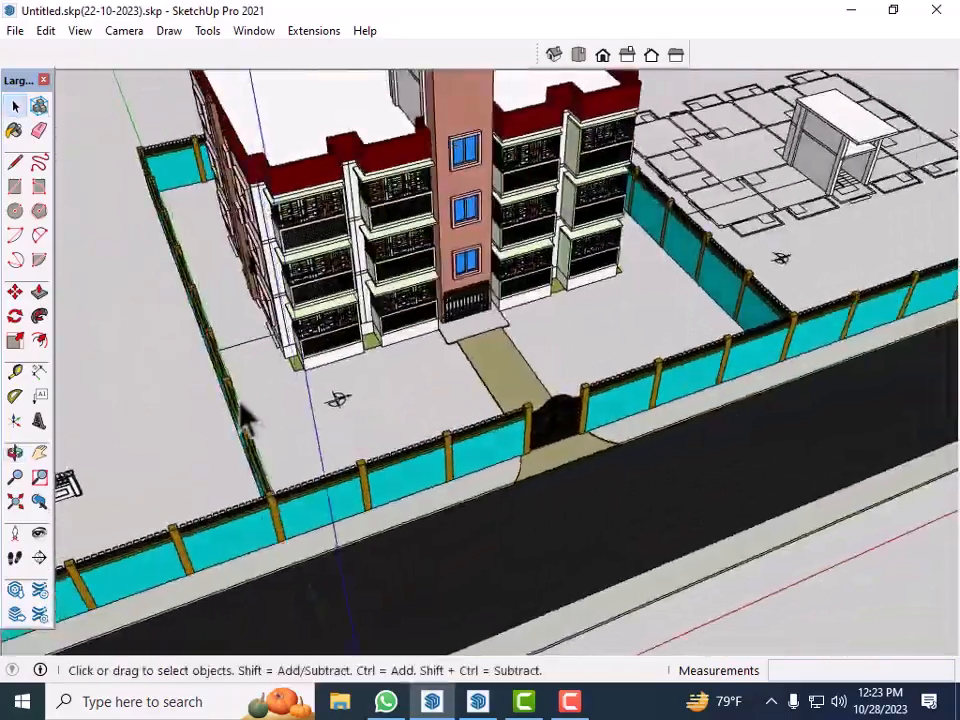
pyautogui.scroll(5, 300, 400)
pyautogui.scroll(-5, 253, 347)
pyautogui.moveTo(328, 336); pyautogui.dragTo(528, 355, button='middle')
pyautogui.scroll(2, 527, 344)
pyautogui.moveTo(591, 352); pyautogui.dragTo(418, 343, button='middle')
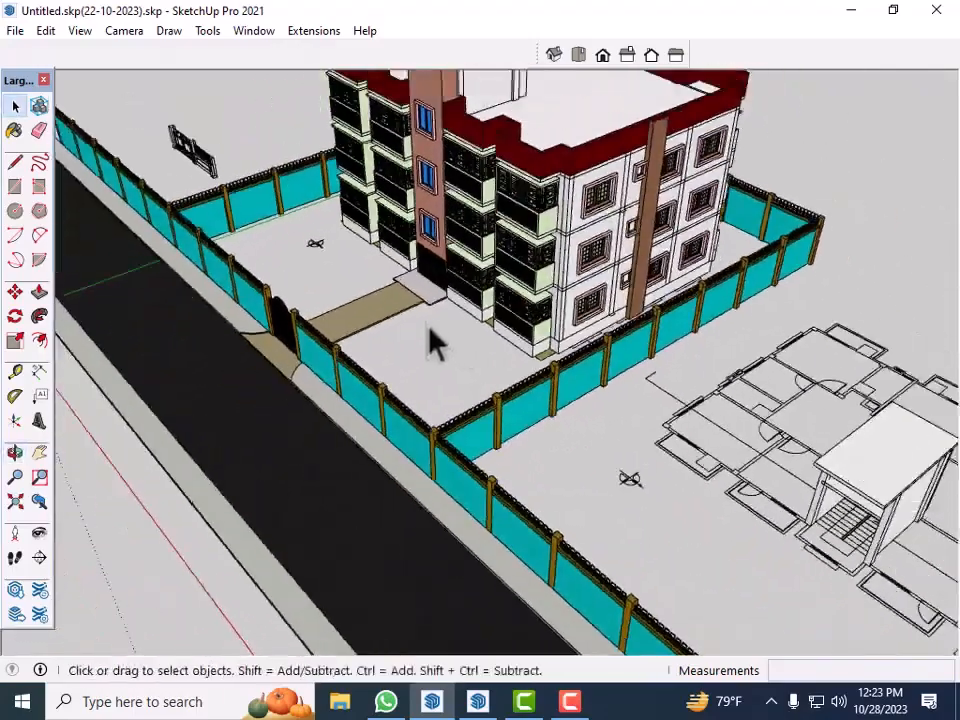
pyautogui.scroll(-3, 418, 343)
pyautogui.moveTo(561, 429); pyautogui.dragTo(674, 460, button='middle')
pyautogui.scroll(-3, 360, 454)
pyautogui.moveTo(360, 454); pyautogui.dragTo(490, 342, button='middle')
pyautogui.scroll(2, 447, 345)
pyautogui.scroll(-2, 596, 311)
pyautogui.scroll(6, 600, 400)
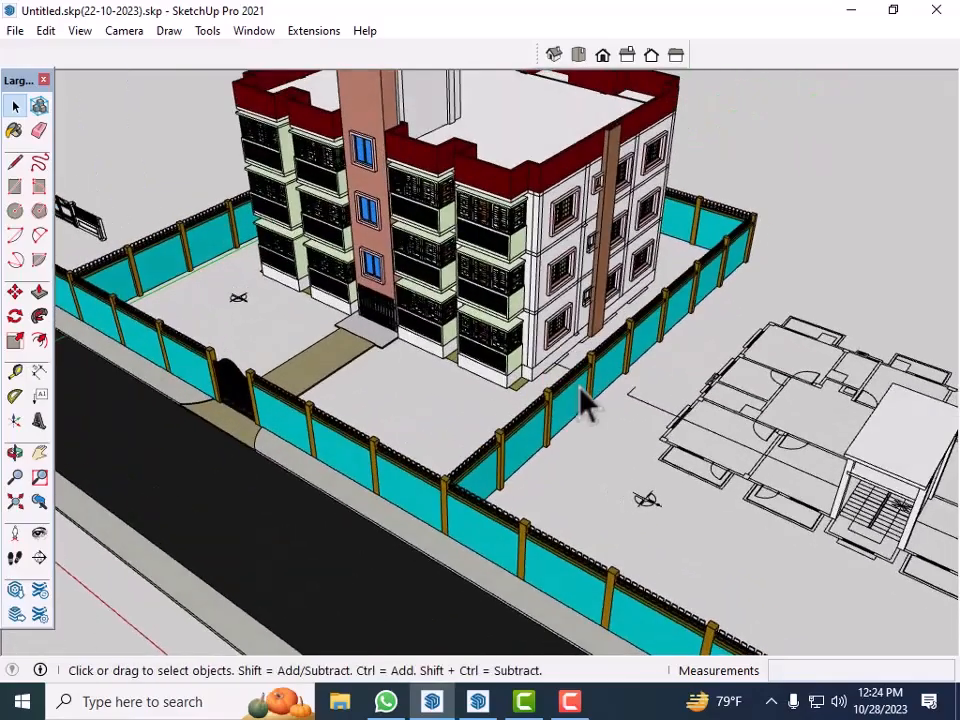
pyautogui.scroll(-3, 585, 405)
pyautogui.moveTo(585, 405); pyautogui.dragTo(476, 392, button='middle')
pyautogui.scroll(3, 536, 446)
pyautogui.moveTo(548, 440); pyautogui.dragTo(505, 370, button='middle')
pyautogui.scroll(4, 482, 381)
pyautogui.scroll(-6, 565, 400)
pyautogui.scroll(3, 426, 420)
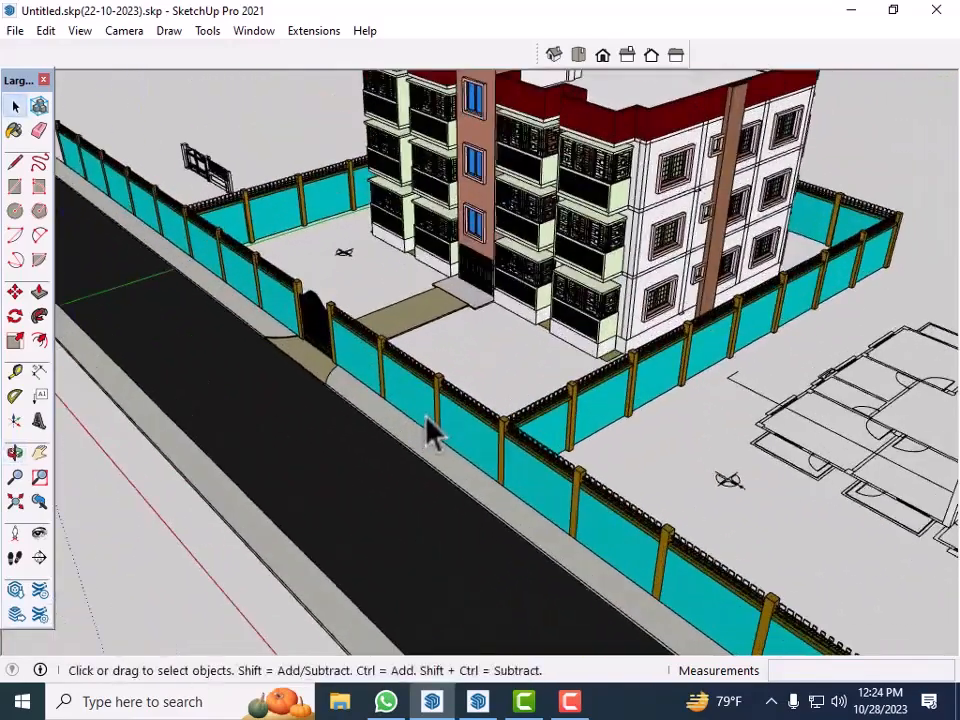
pyautogui.scroll(-4, 386, 300)
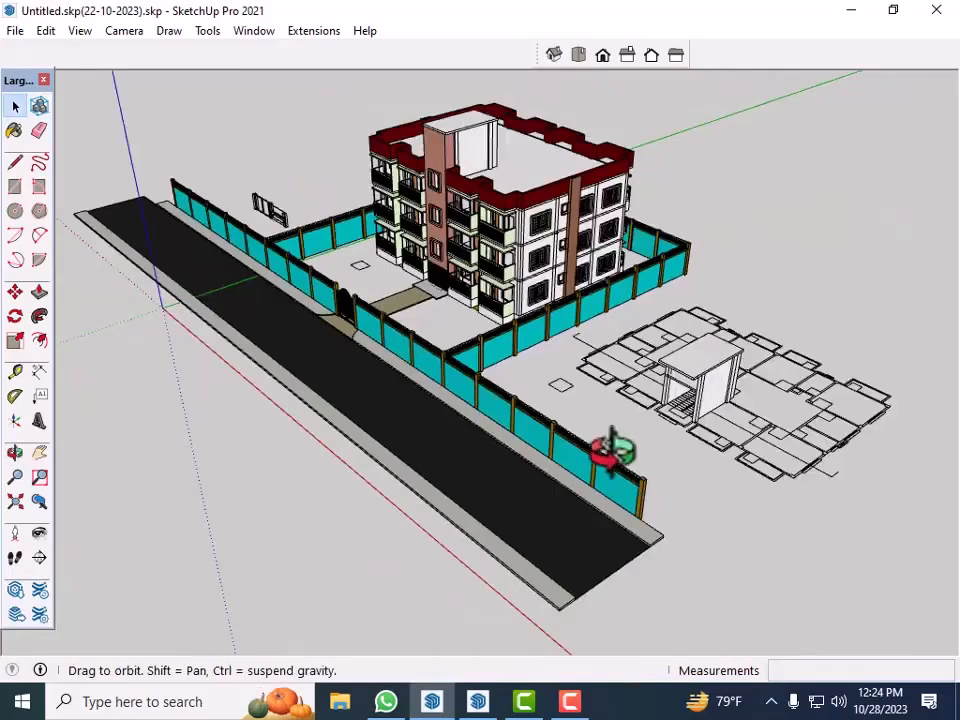
pyautogui.scroll(6, 610, 515)
pyautogui.scroll(-5, 555, 396)
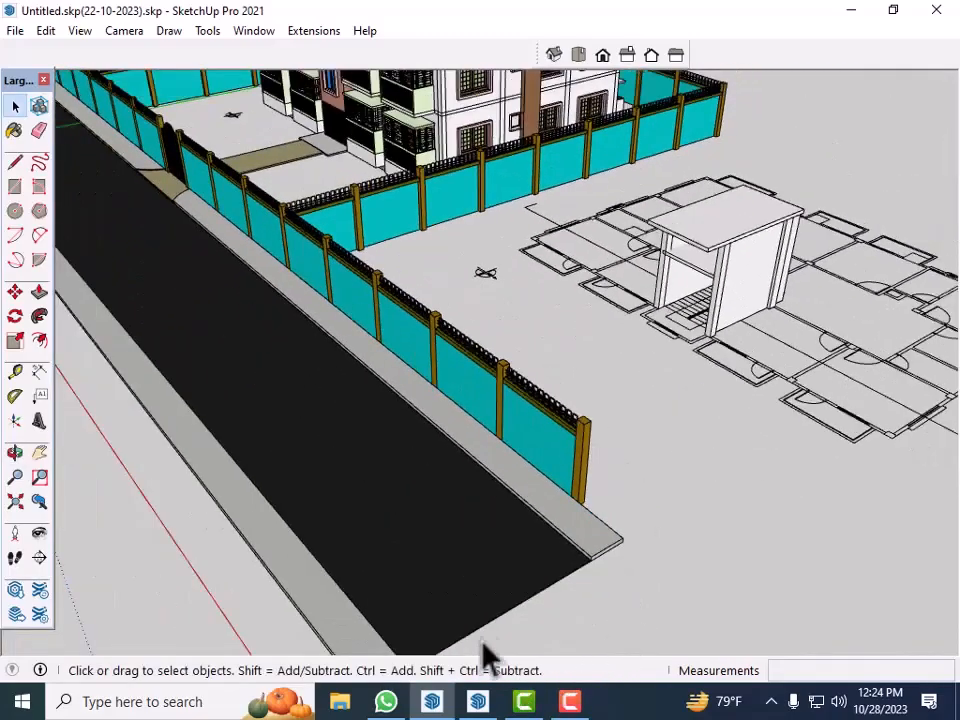
# Switch to the 20-09-2023.skp model and copy the lantern lamp at the corner of its boundary wall.
pyautogui.moveTo(477, 703)
pyautogui.click(514, 621)
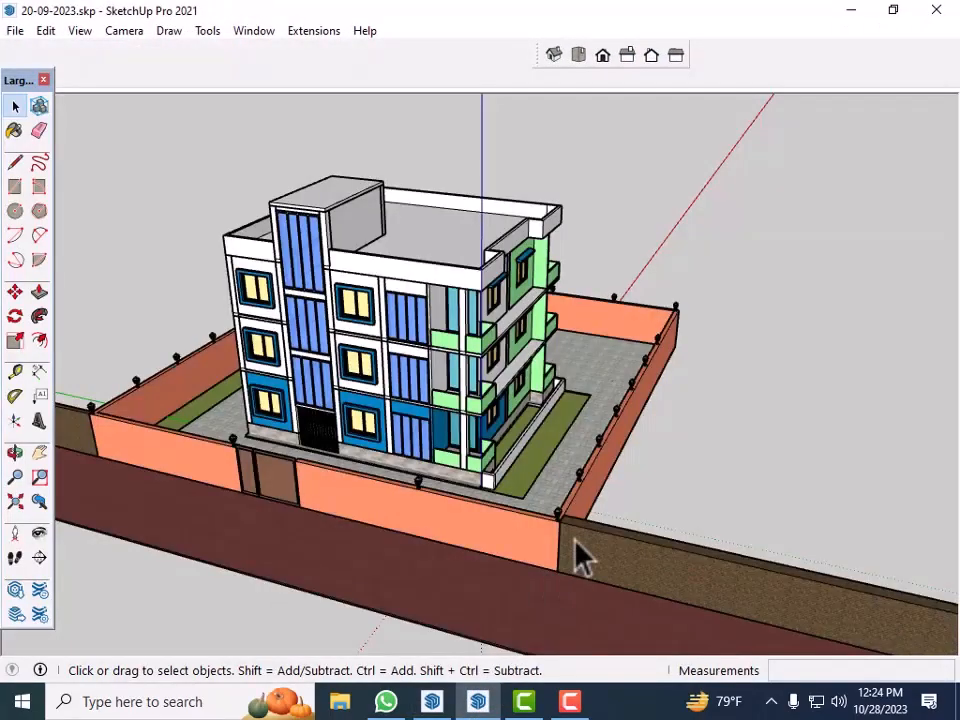
pyautogui.scroll(8, 585, 560)
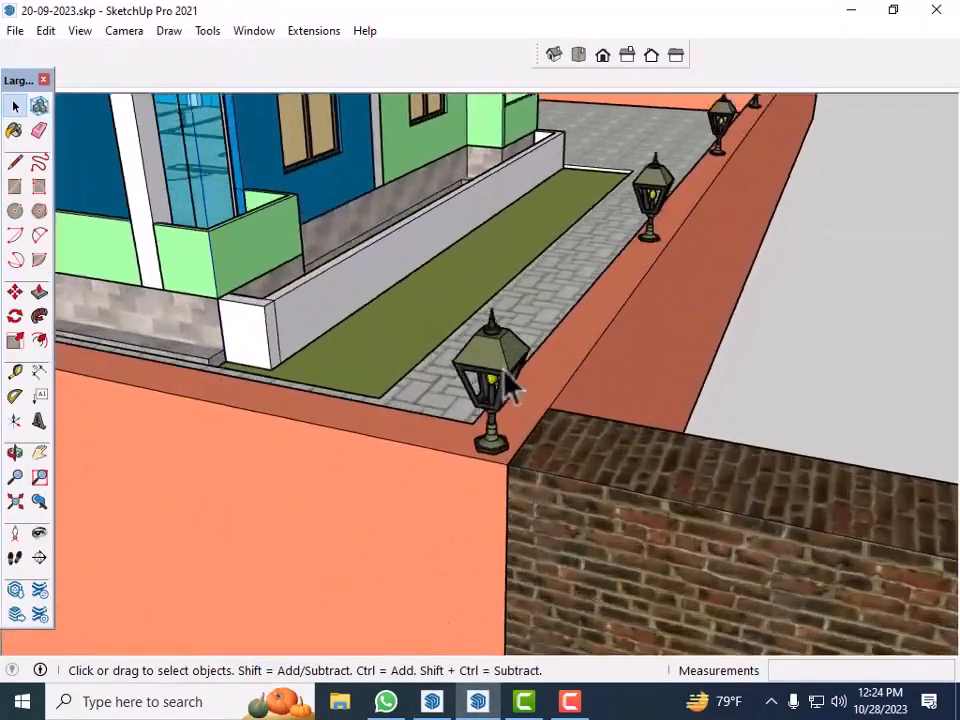
pyautogui.click(511, 378)
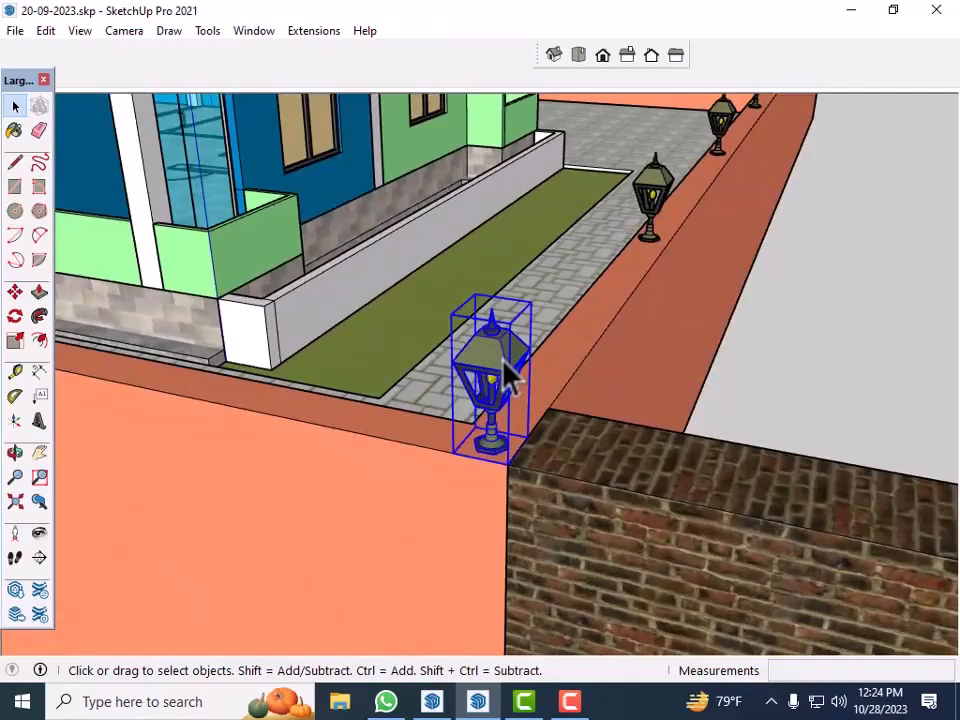
# Switch back to the Untitled.skp(22-10-2023).skp model and paste the lantern lamp on top of the front wall's end pillar.
pyautogui.click(432, 701)
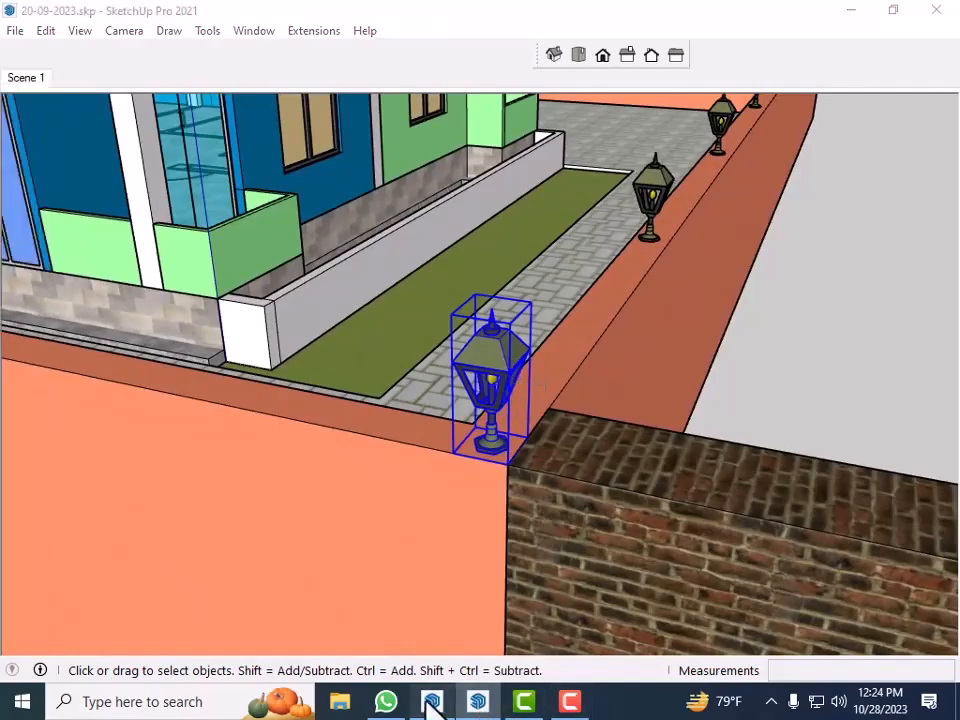
pyautogui.scroll(5, 597, 440)
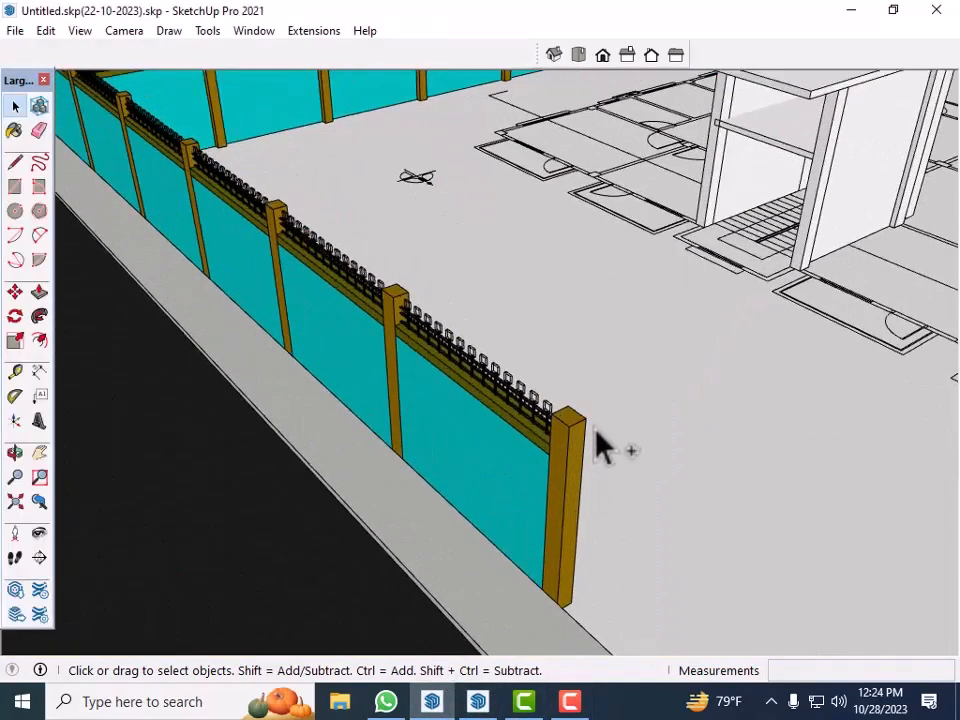
pyautogui.hotkey('ctrl', 'v')
pyautogui.scroll(5, 600, 410)
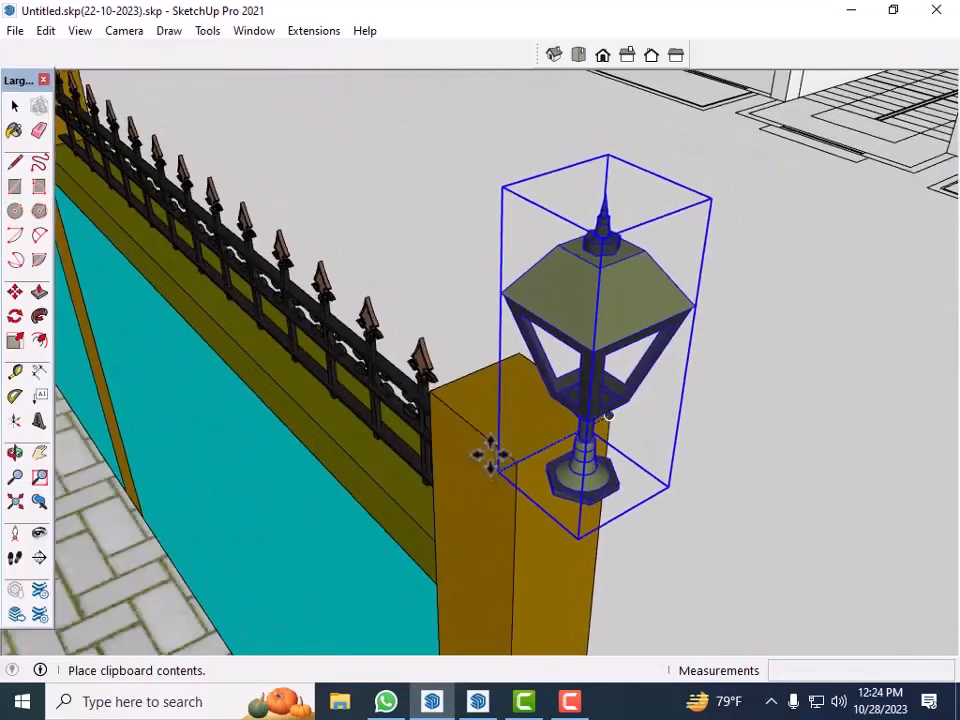
pyautogui.scroll(4, 454, 410)
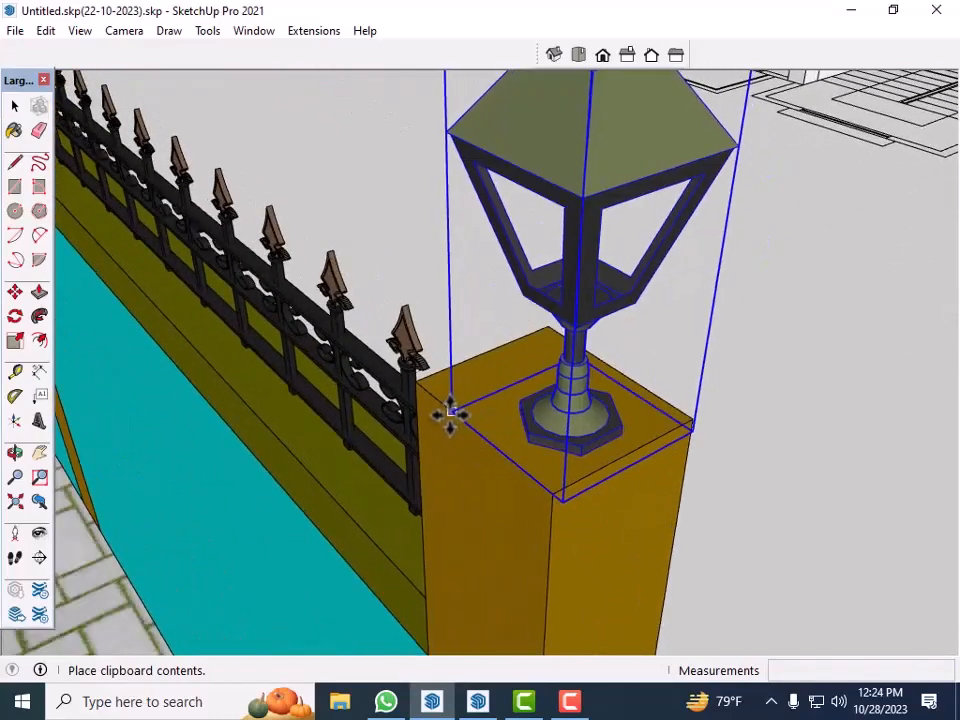
pyautogui.click(450, 416)
# Move the pasted lamp about 1 5/16" so it sits centred on the pillar's top.
pyautogui.scroll(-4, 600, 480)
pyautogui.scroll(5, 620, 480)
pyautogui.scroll(2, 598, 459)
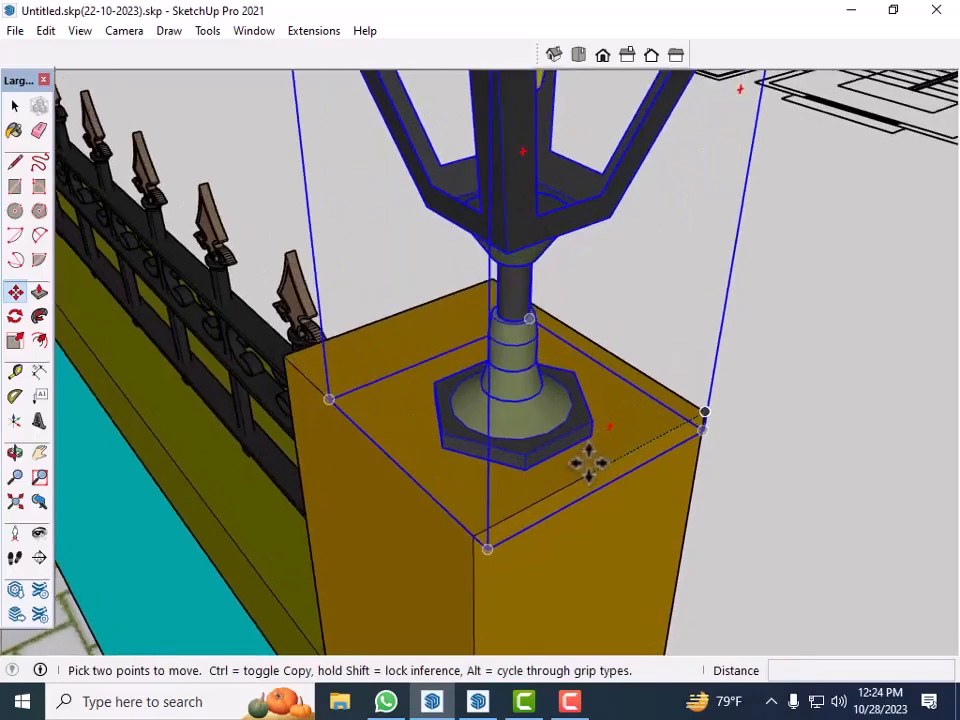
pyautogui.scroll(2, 570, 450)
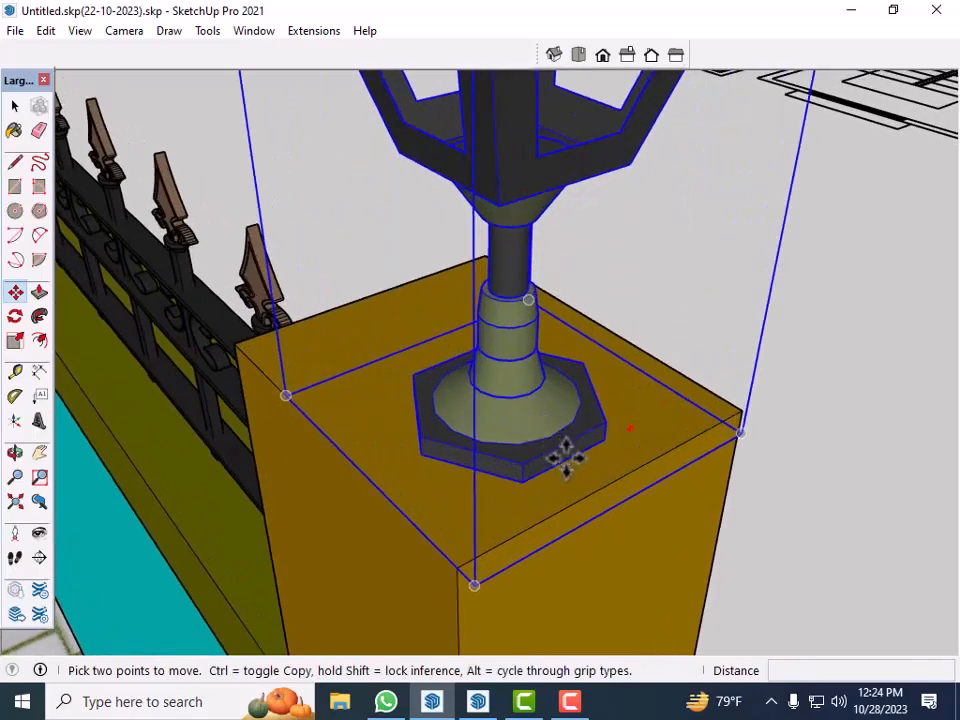
pyautogui.click(566, 458)
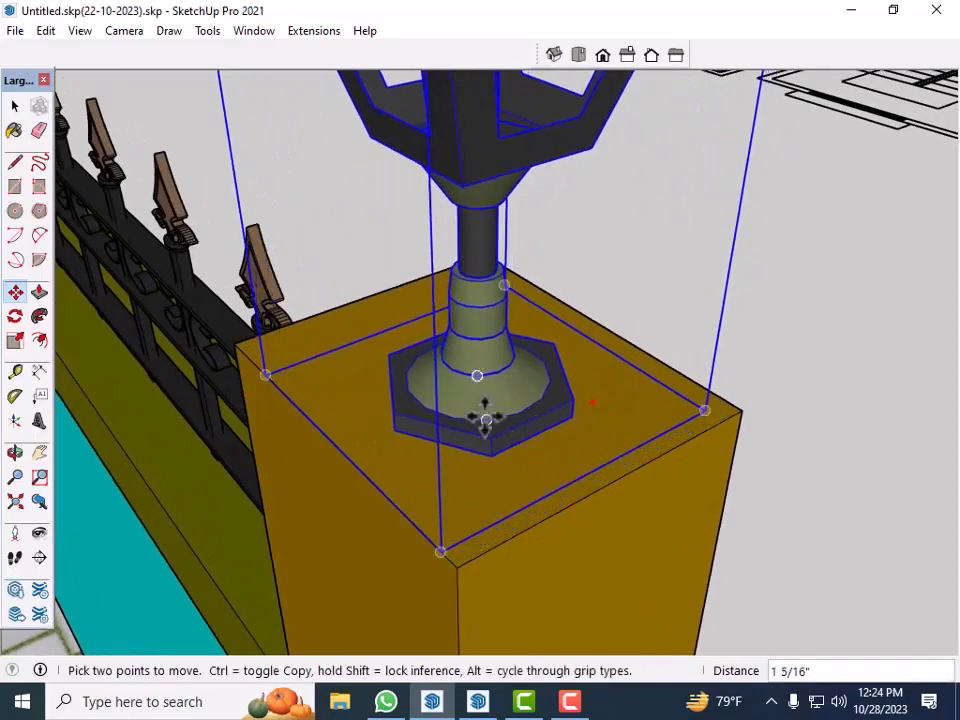
pyautogui.scroll(-5, 677, 446)
pyautogui.press('space')
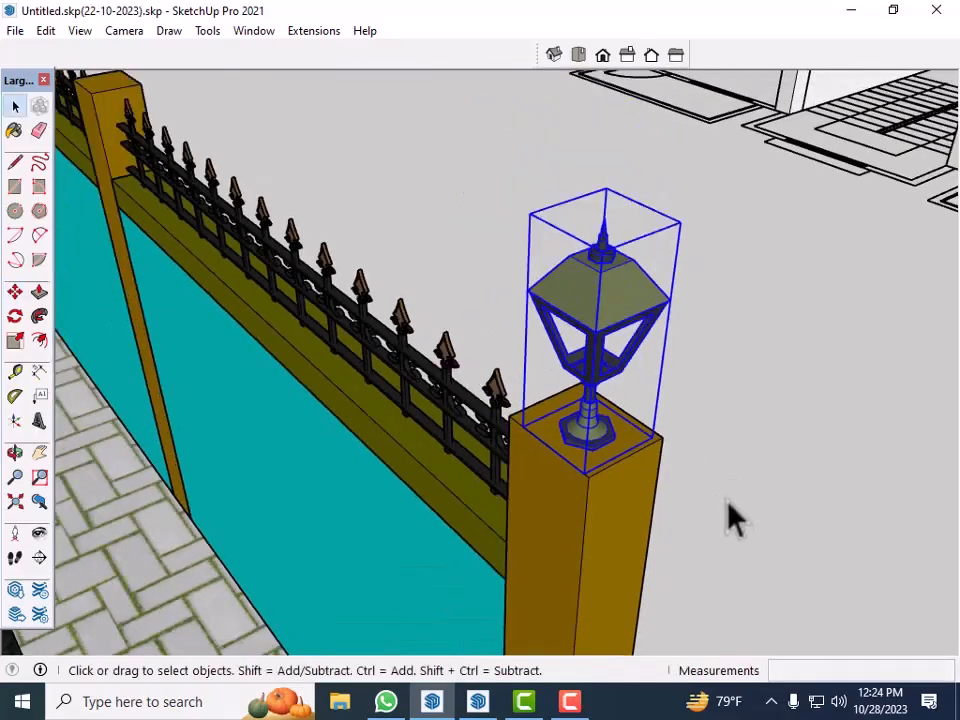
# Copy the lamp onto the next front-wall pillar and multiply the copy along the pillars towards the entrance gate.
pyautogui.press('m')
pyautogui.scroll(3, 540, 483)
pyautogui.click(604, 482)
pyautogui.press('ctrl')
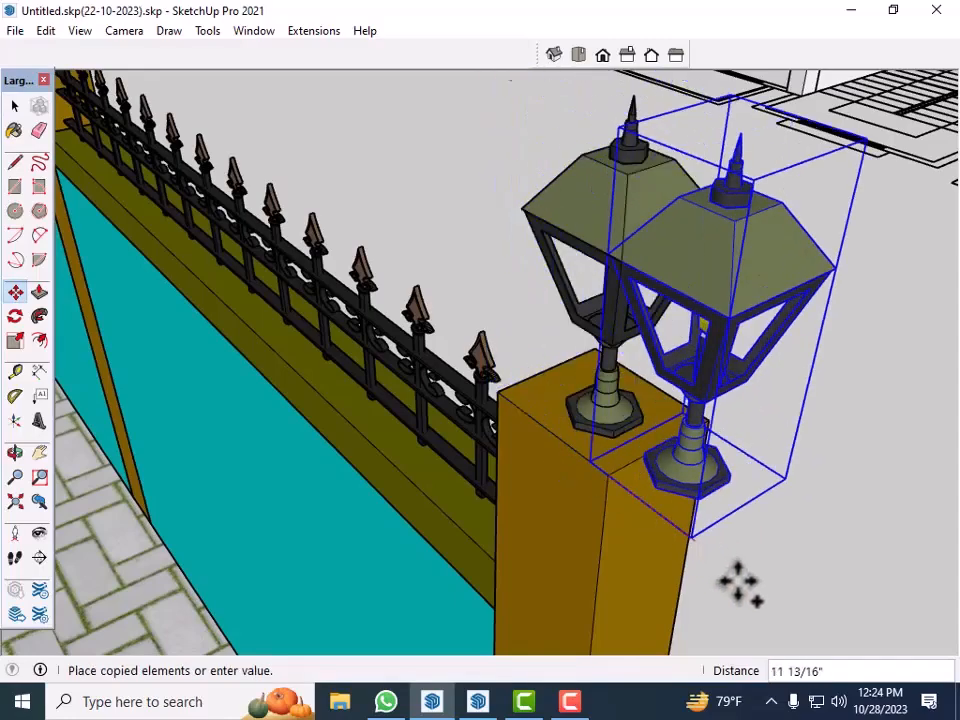
pyautogui.scroll(-6, 745, 560)
pyautogui.scroll(5, 439, 350)
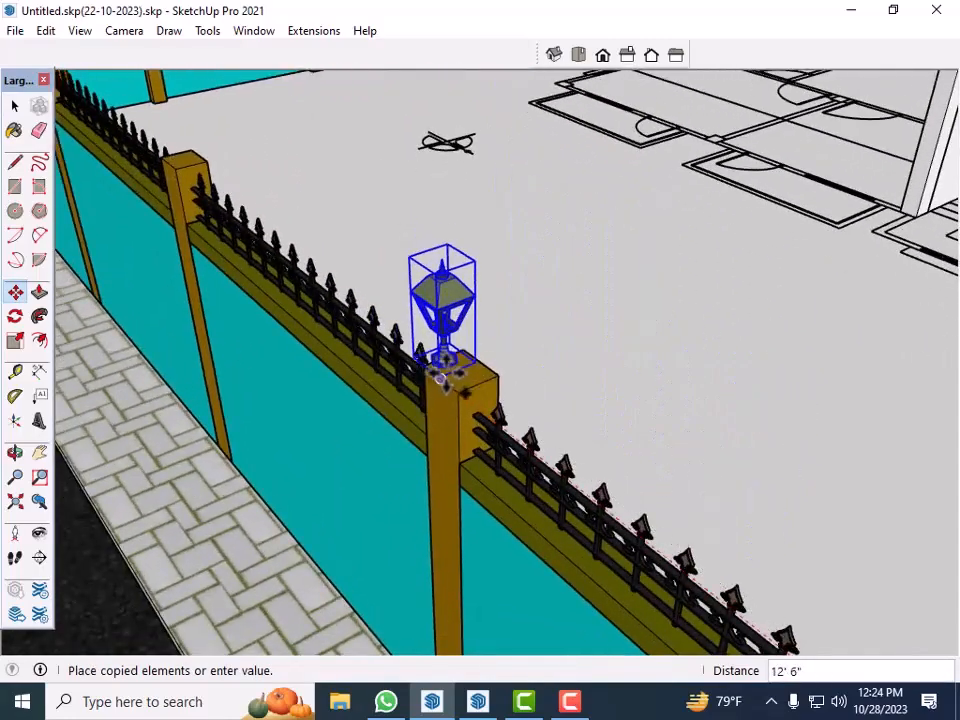
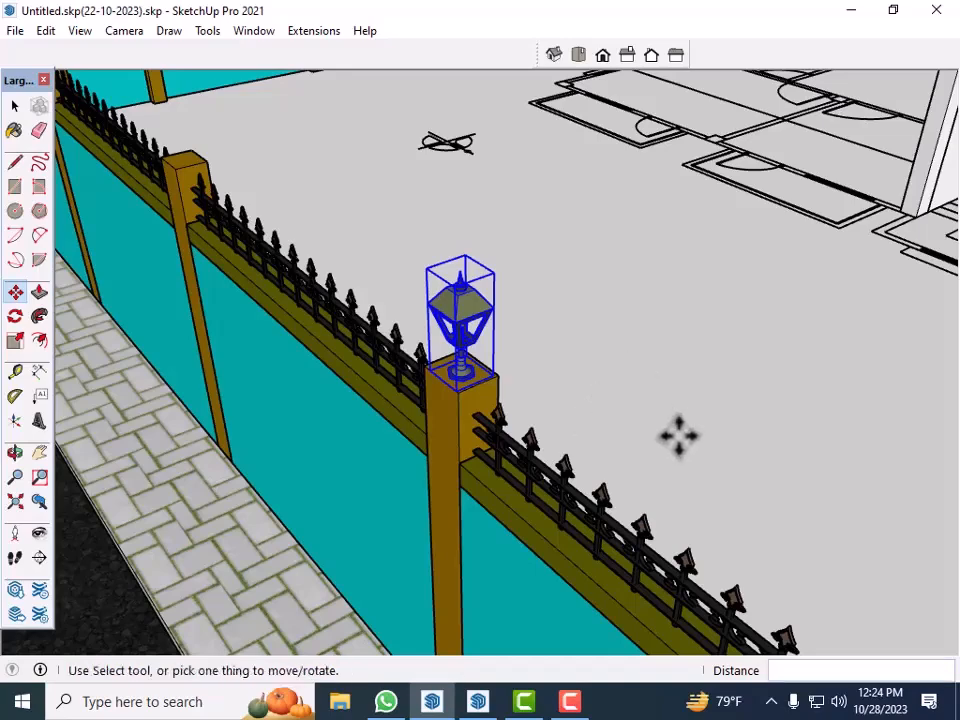
pyautogui.press('Return')
pyautogui.scroll(-5, 679, 436)
pyautogui.press('space')
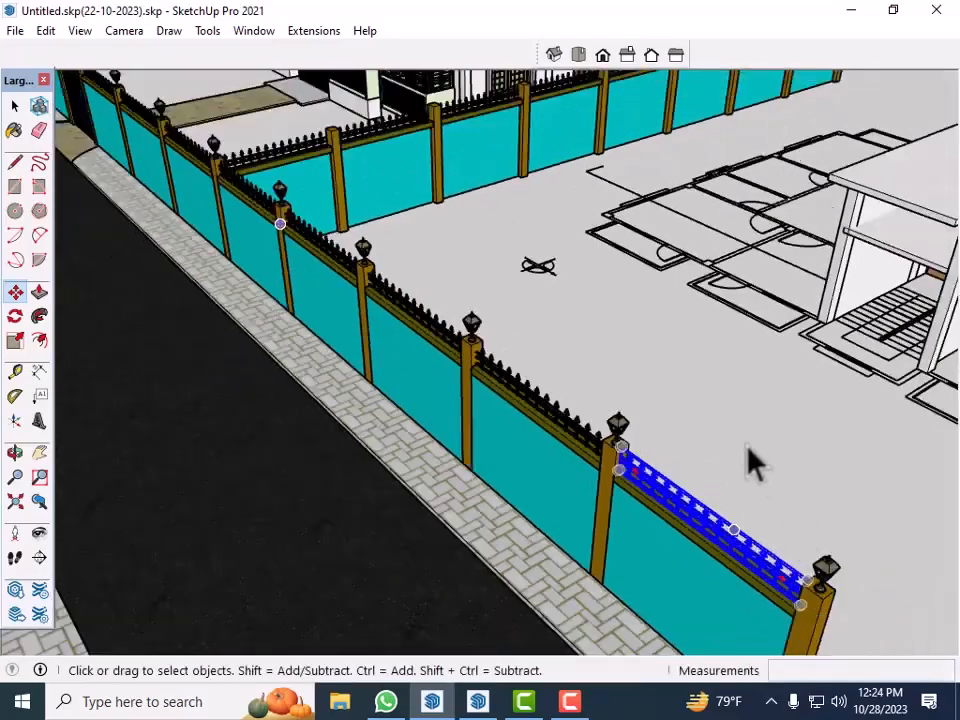
# Delete the surplus lamps beyond the entrance gate that do not stand on pillars.
pyautogui.scroll(-10, 760, 478)
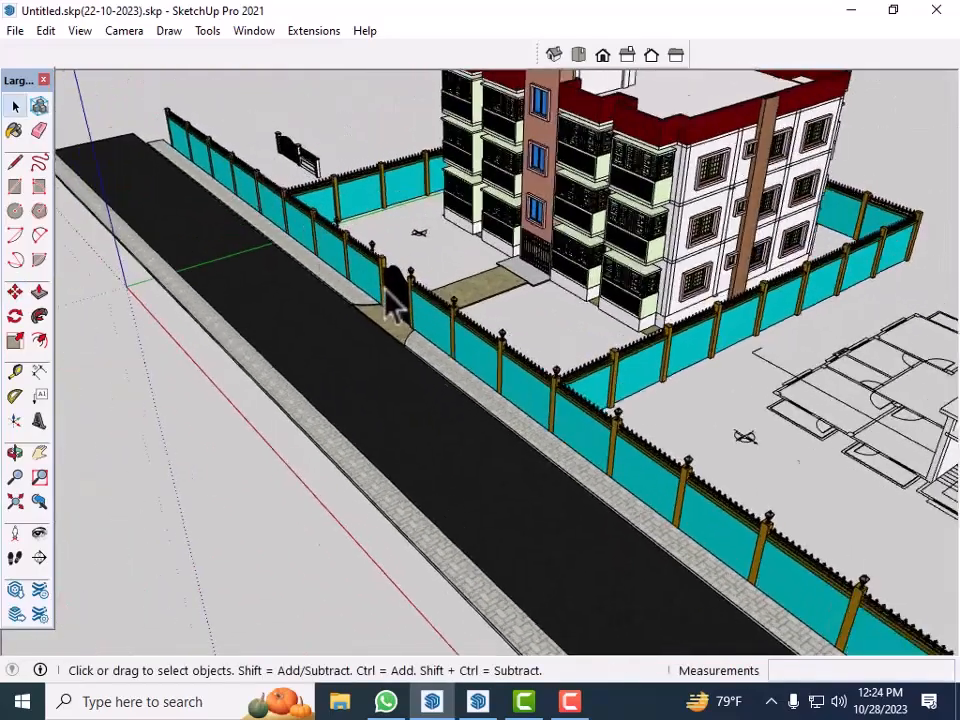
pyautogui.scroll(8, 392, 302)
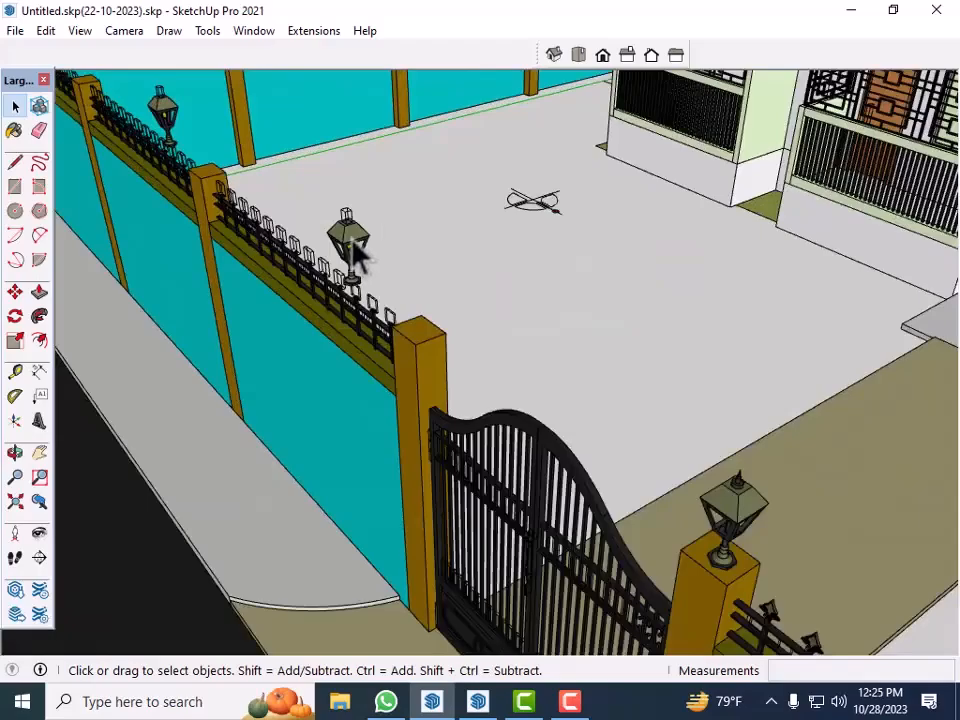
pyautogui.click(352, 250)
pyautogui.press('Delete')
pyautogui.scroll(-2, 540, 420)
pyautogui.scroll(-2, 268, 193)
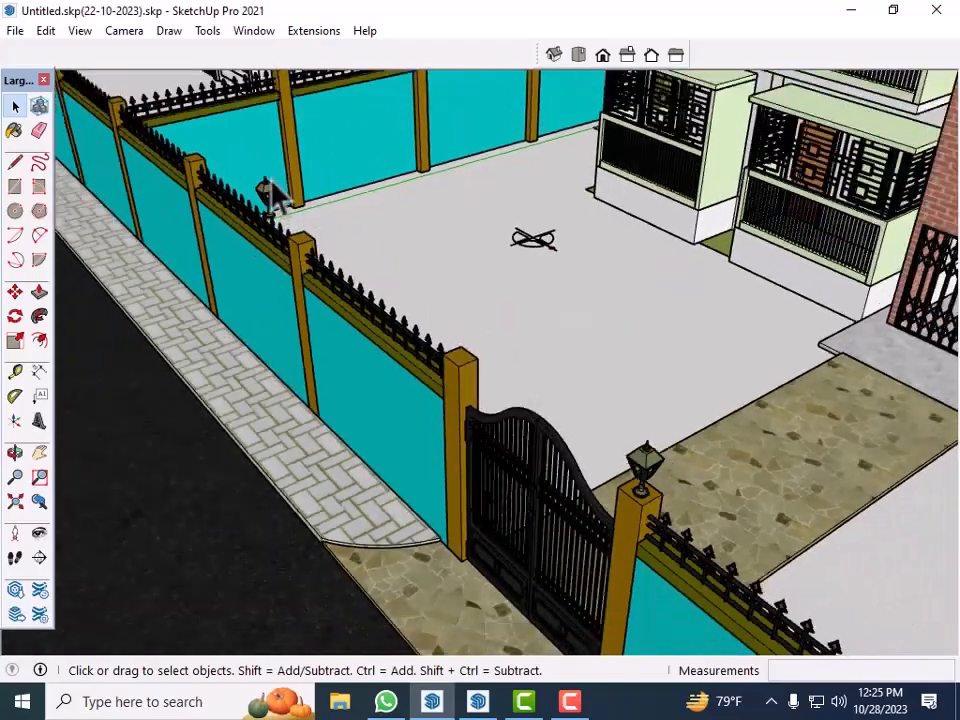
pyautogui.scroll(3, 261, 199)
pyautogui.scroll(-3, 318, 228)
# Copy the lamp on the near gate pillar across the gate onto the pillar on its other side.
pyautogui.scroll(-4, 536, 381)
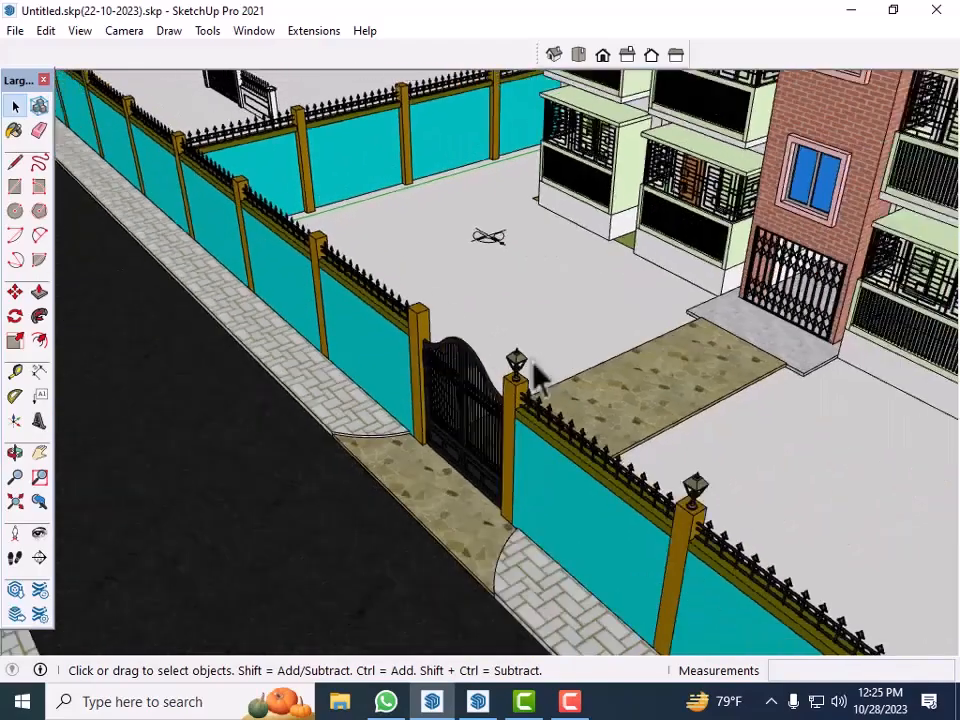
pyautogui.scroll(3, 530, 378)
pyautogui.click(527, 376)
pyautogui.scroll(2, 527, 376)
pyautogui.scroll(4, 535, 428)
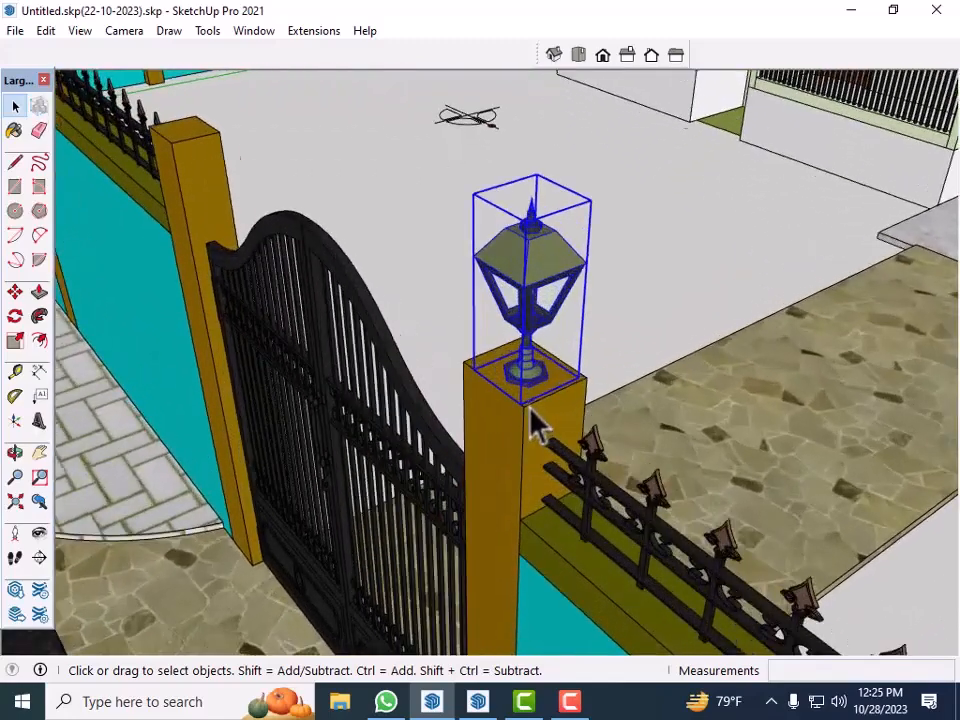
pyautogui.press('alt')
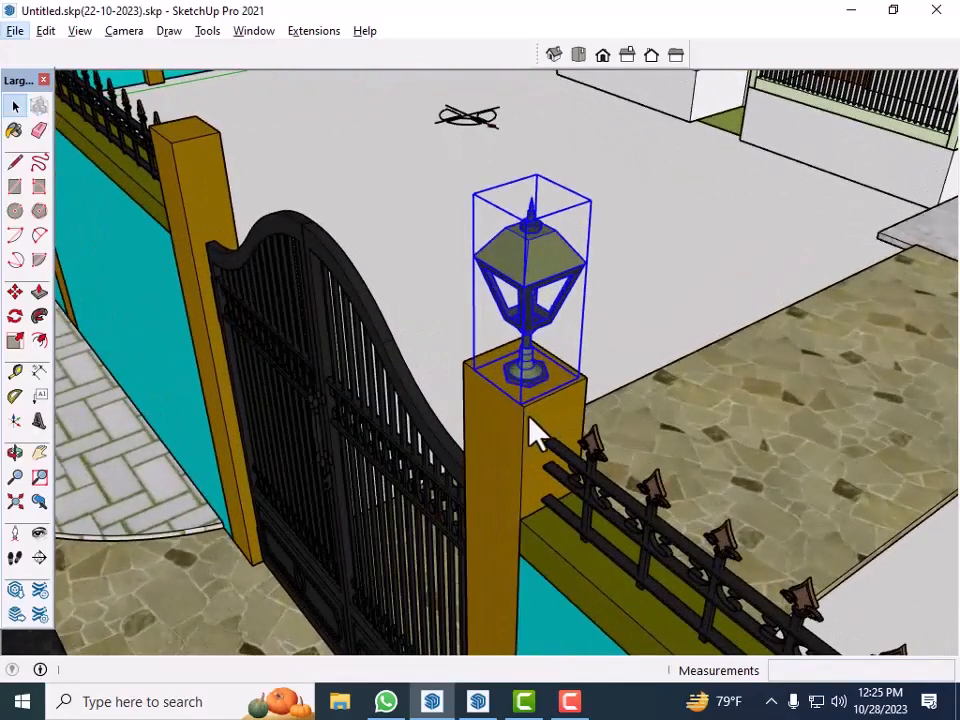
pyautogui.press('alt')
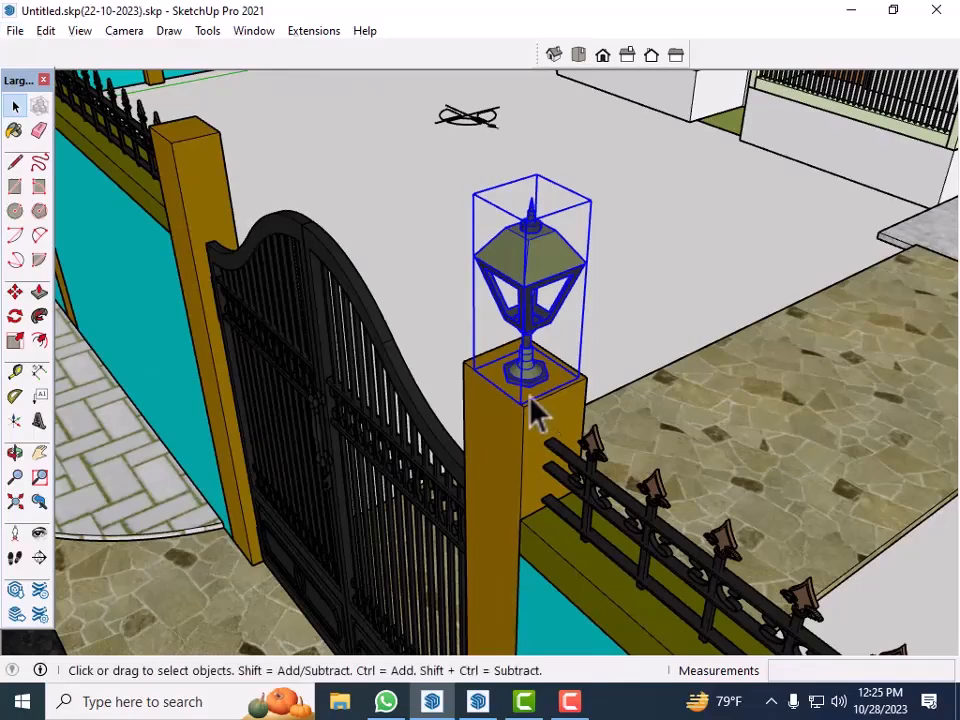
pyautogui.scroll(2, 535, 415)
pyautogui.click(662, 330)
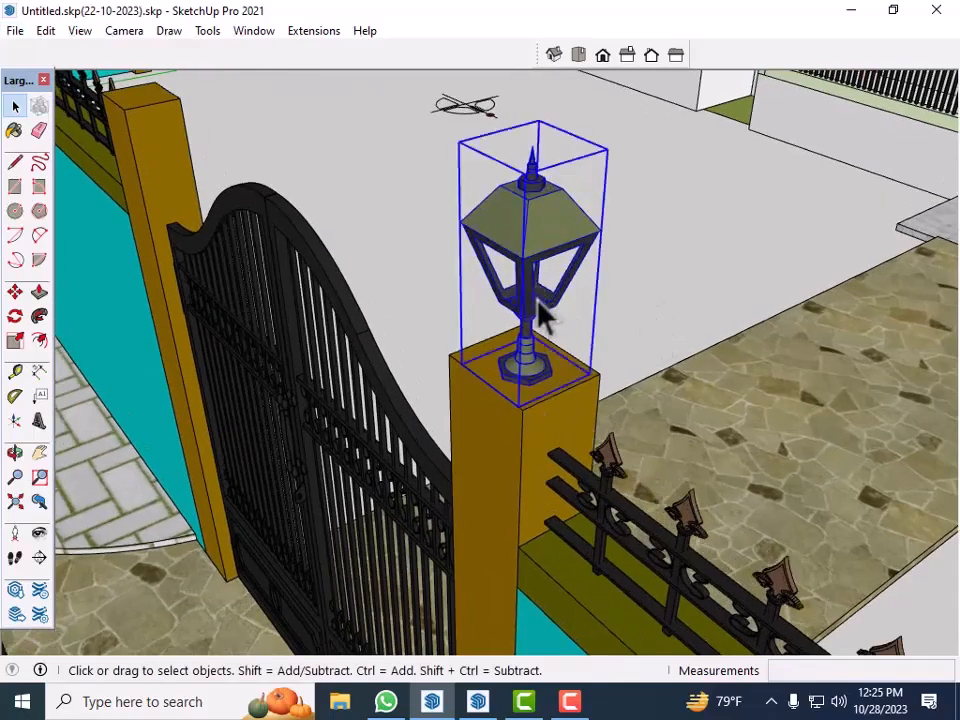
pyautogui.press('m')
pyautogui.click(514, 406)
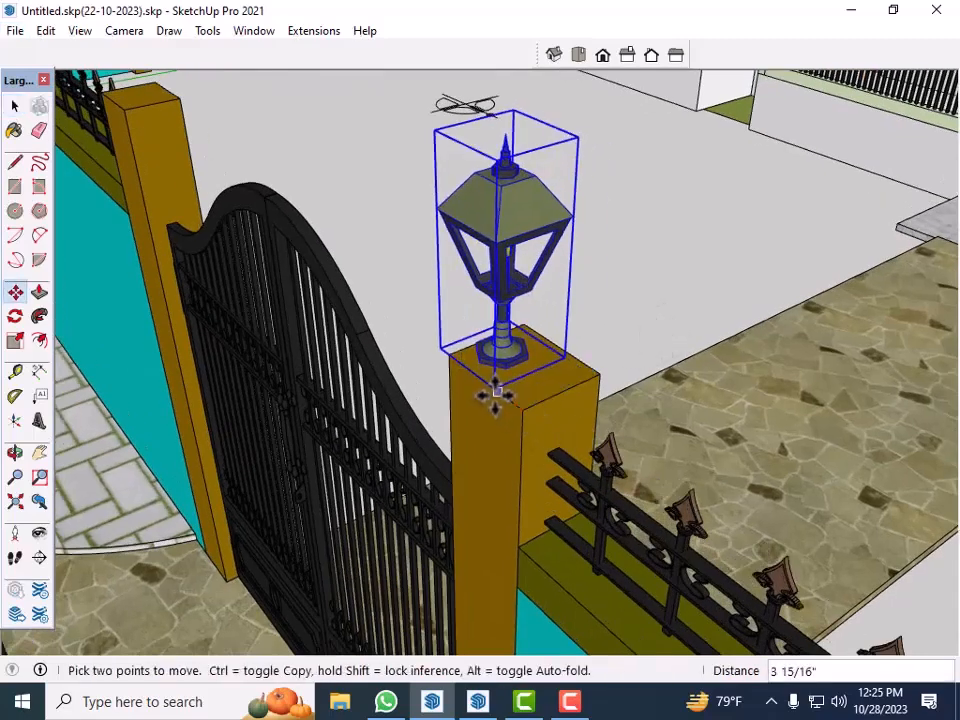
pyautogui.press('ctrl')
pyautogui.scroll(-2, 608, 494)
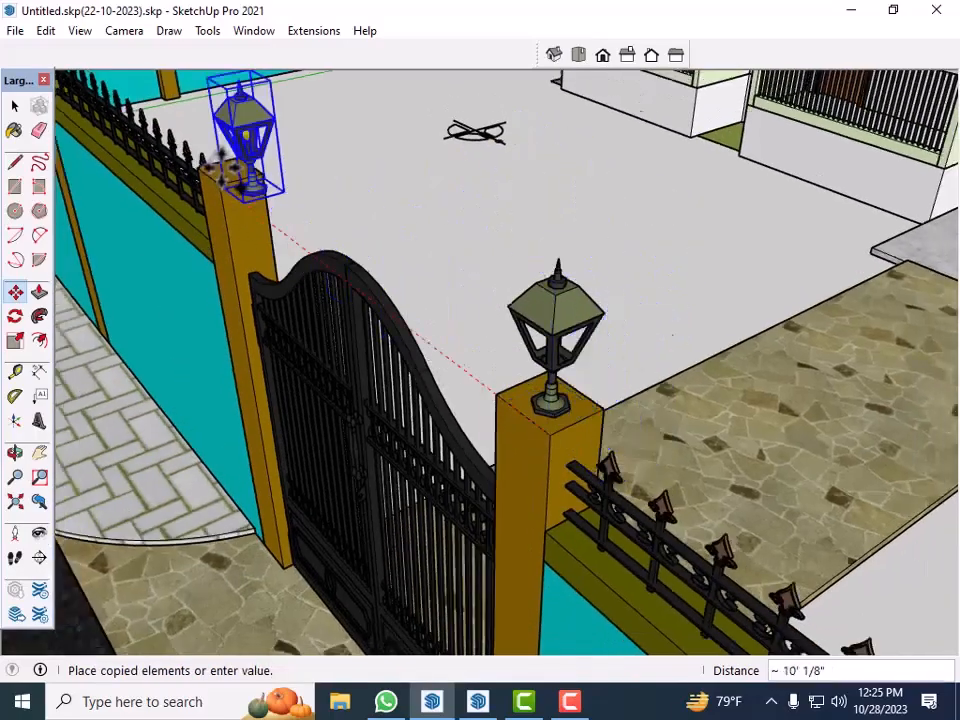
pyautogui.scroll(1, 222, 172)
pyautogui.scroll(-3, 503, 415)
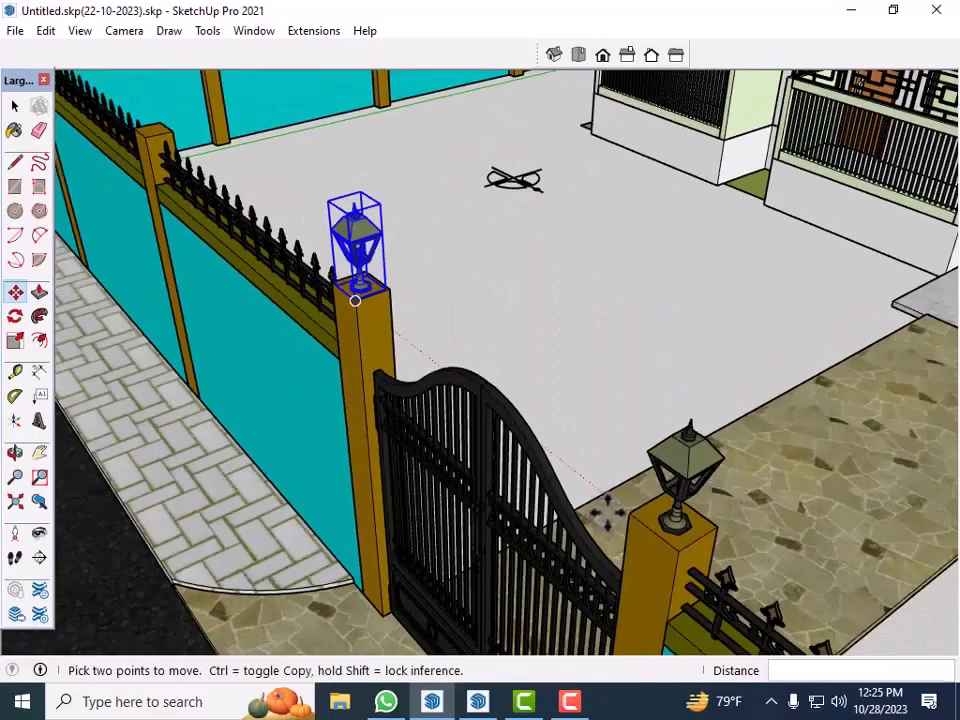
# Copy the lamp from the far gate pillar to the next pillar and multiply the copy with *10 along the front wall.
pyautogui.scroll(2, 378, 345)
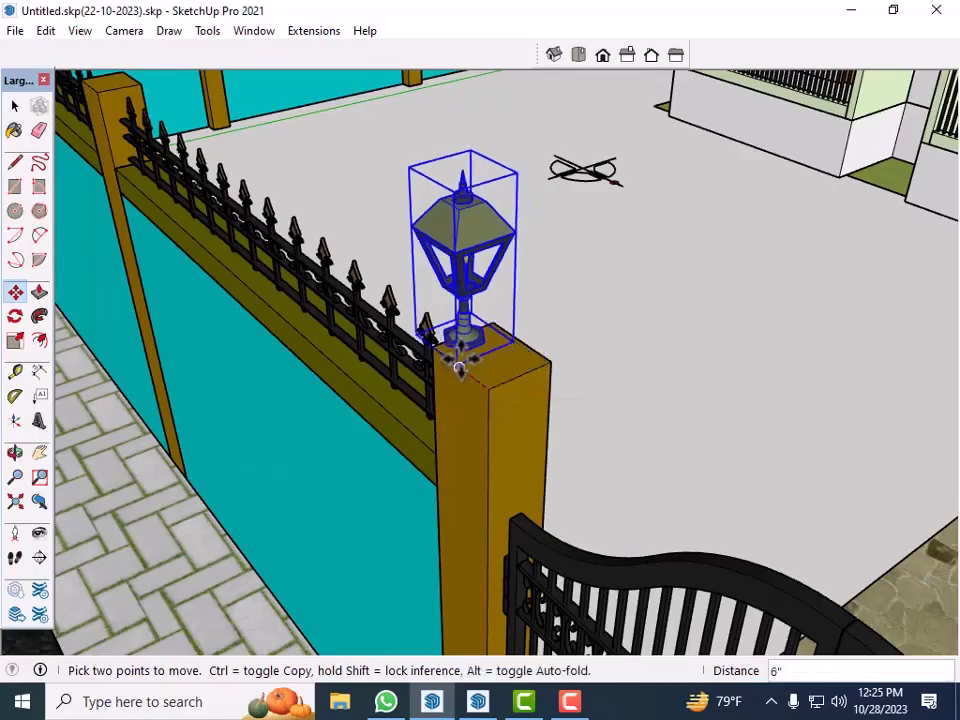
pyautogui.press('ctrl')
pyautogui.scroll(-4, 630, 502)
pyautogui.scroll(2, 265, 212)
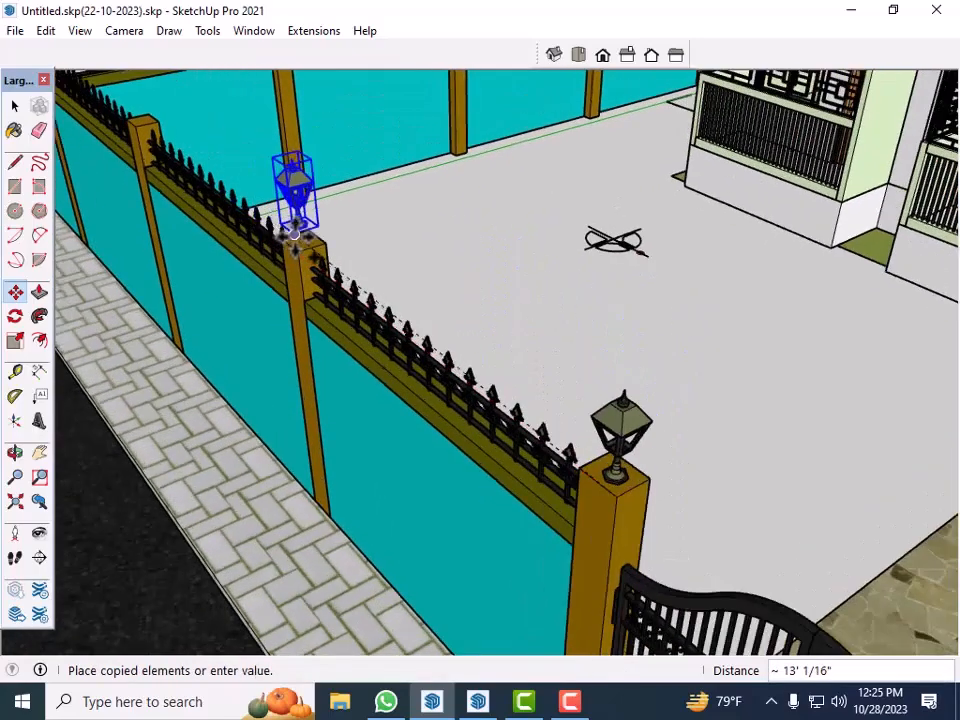
pyautogui.scroll(5, 290, 232)
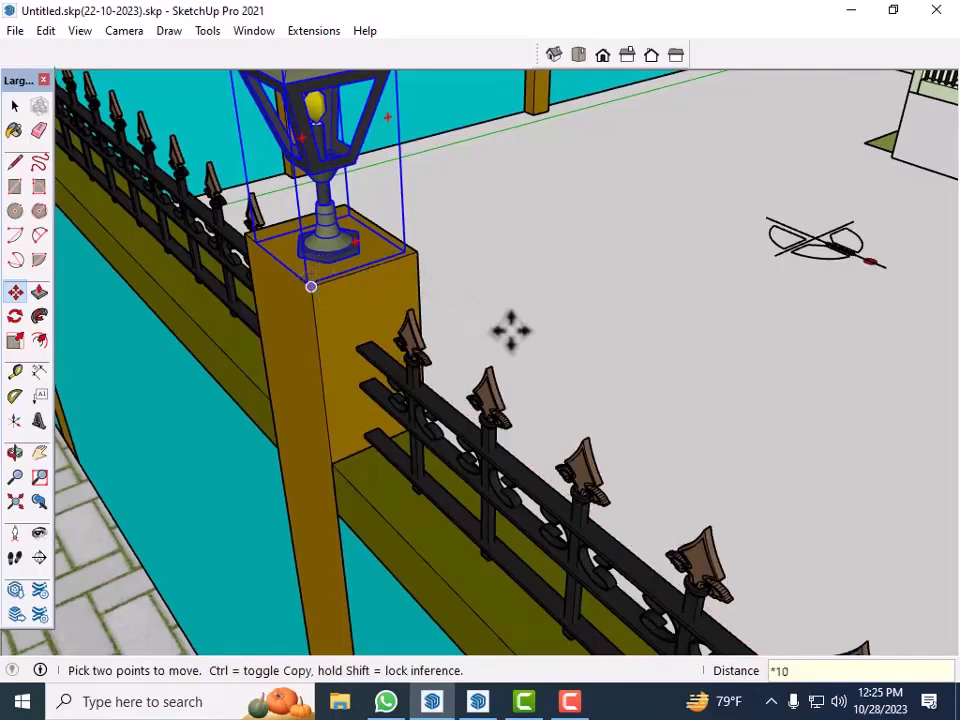
pyautogui.press('Return')
pyautogui.scroll(-6, 587, 399)
pyautogui.press('space')
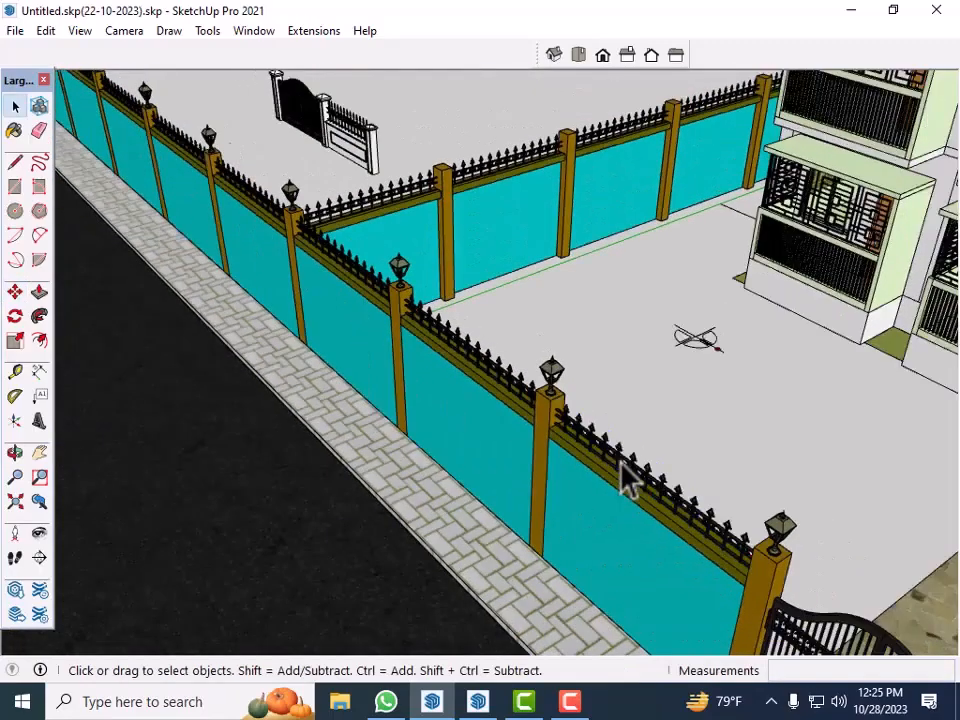
# Delete the two surplus lamps floating beyond the far end of the front wall.
pyautogui.scroll(-10, 625, 480)
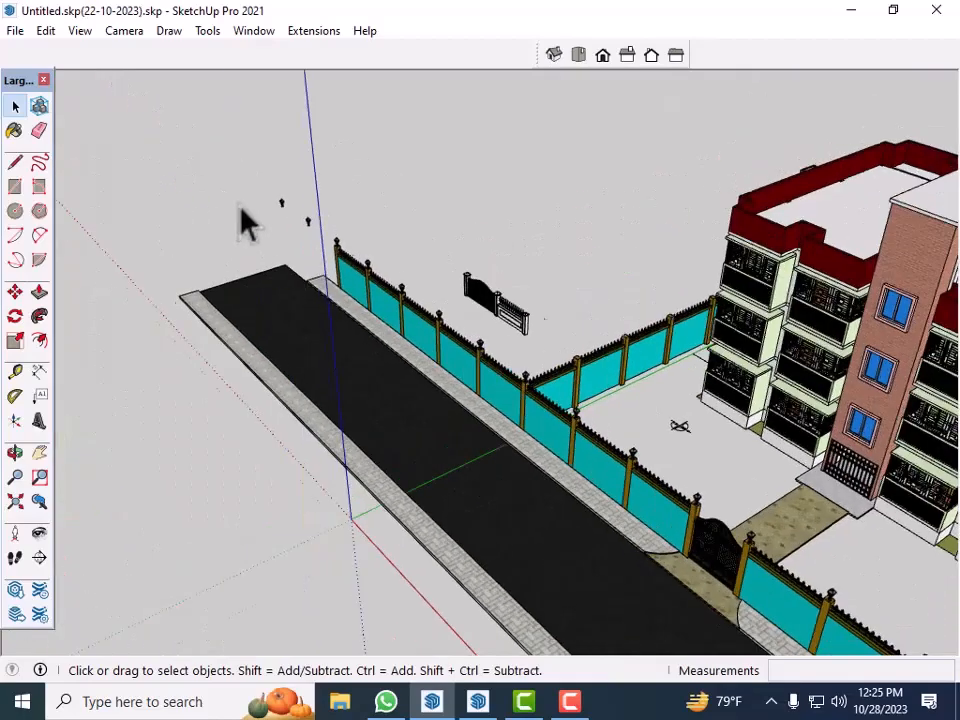
pyautogui.scroll(8, 274, 221)
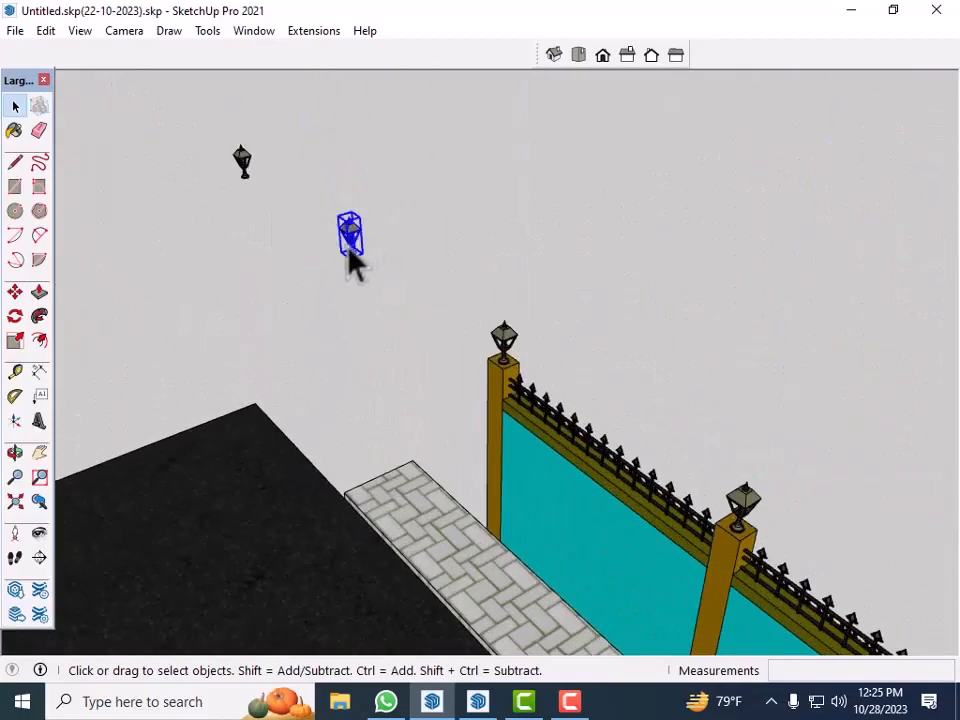
pyautogui.press('Delete')
pyautogui.click(243, 166)
pyautogui.press('Delete')
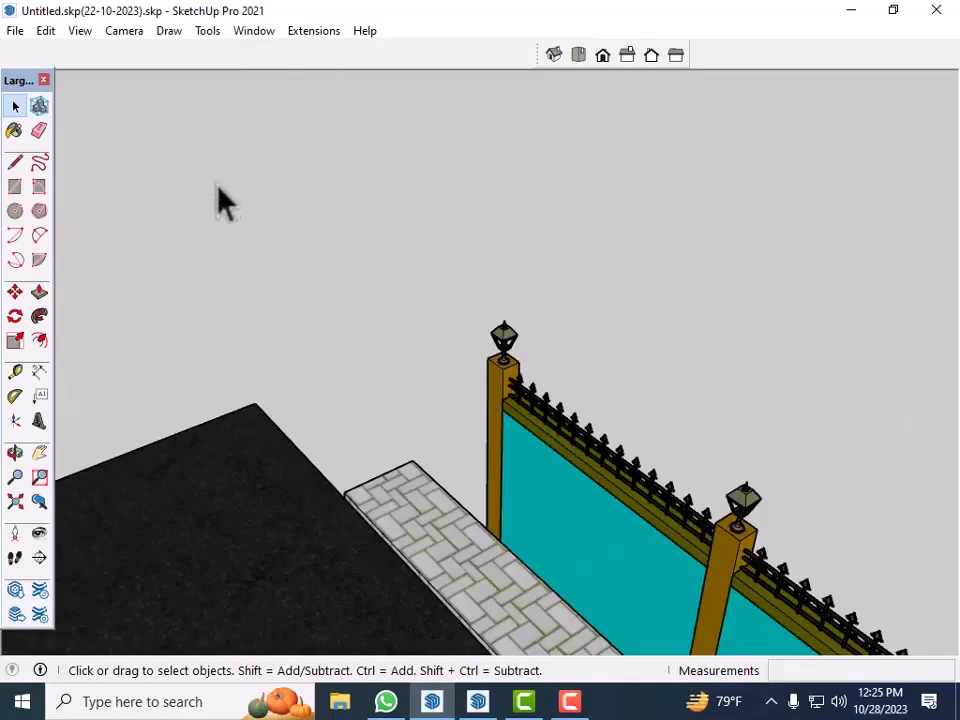
# Copy the lamp on the front wall's junction pillar 11' 2" along the side wall onto that wall's first pillar.
pyautogui.scroll(-6, 210, 195)
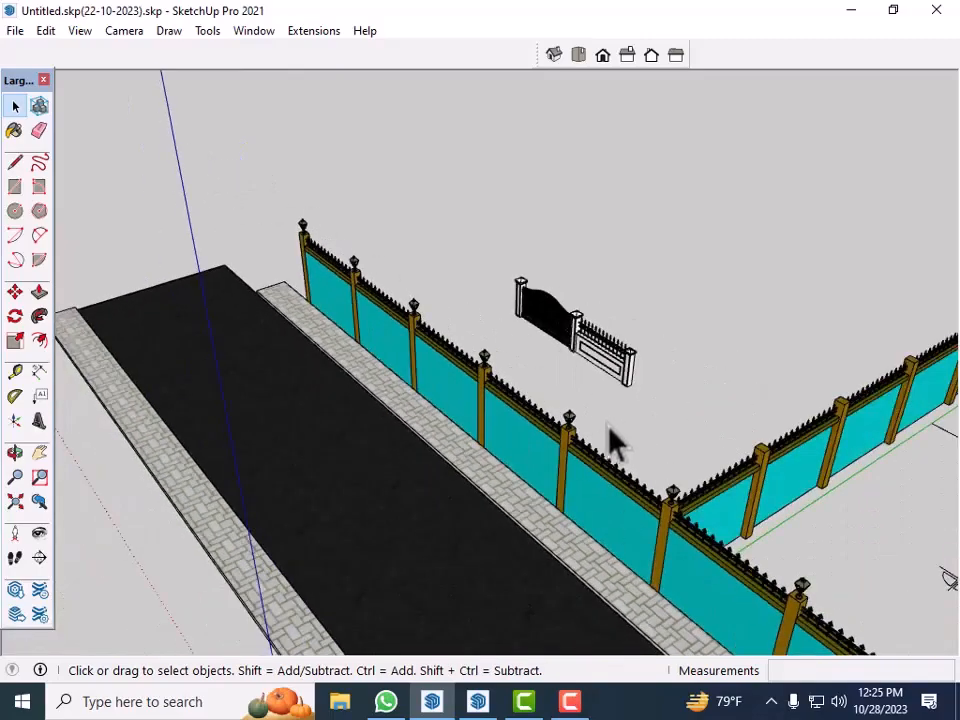
pyautogui.scroll(8, 613, 440)
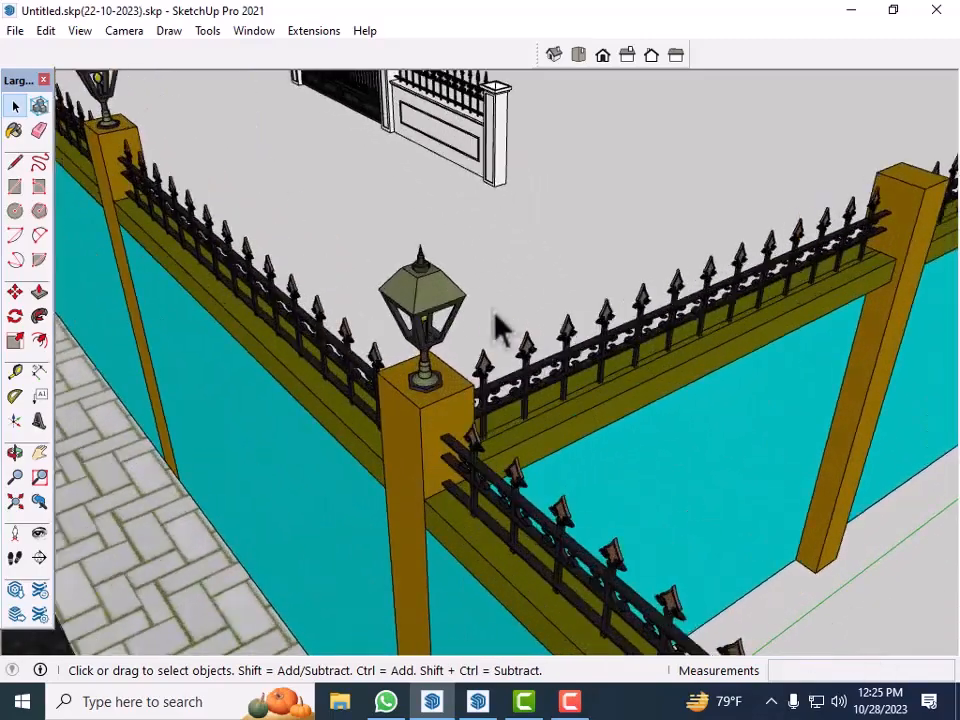
pyautogui.click(440, 292)
pyautogui.press('m')
pyautogui.scroll(2, 412, 420)
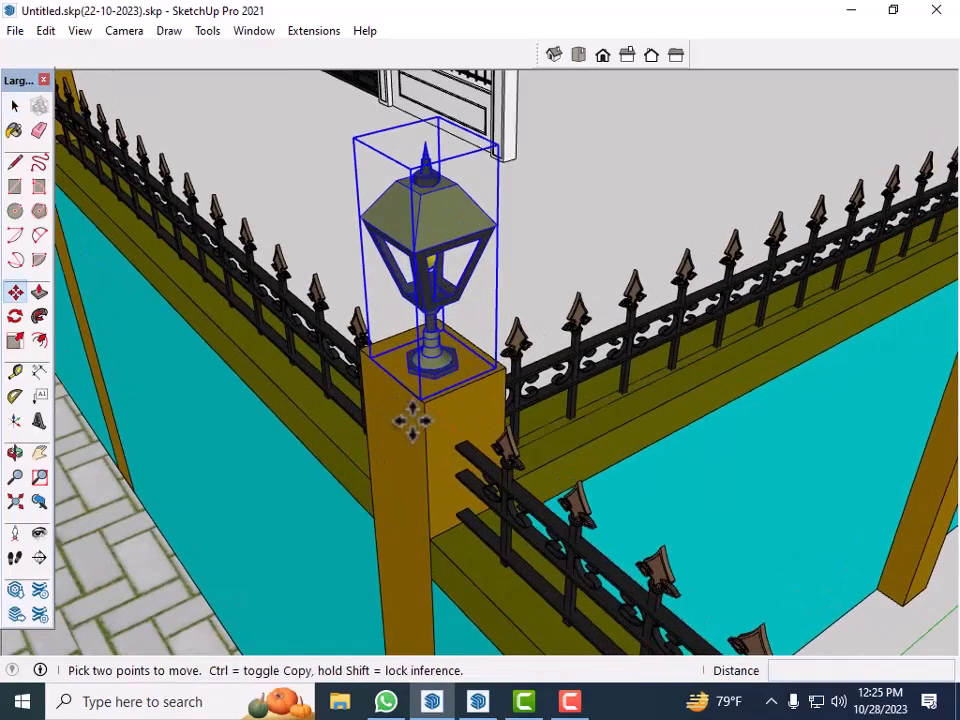
pyautogui.click(422, 402)
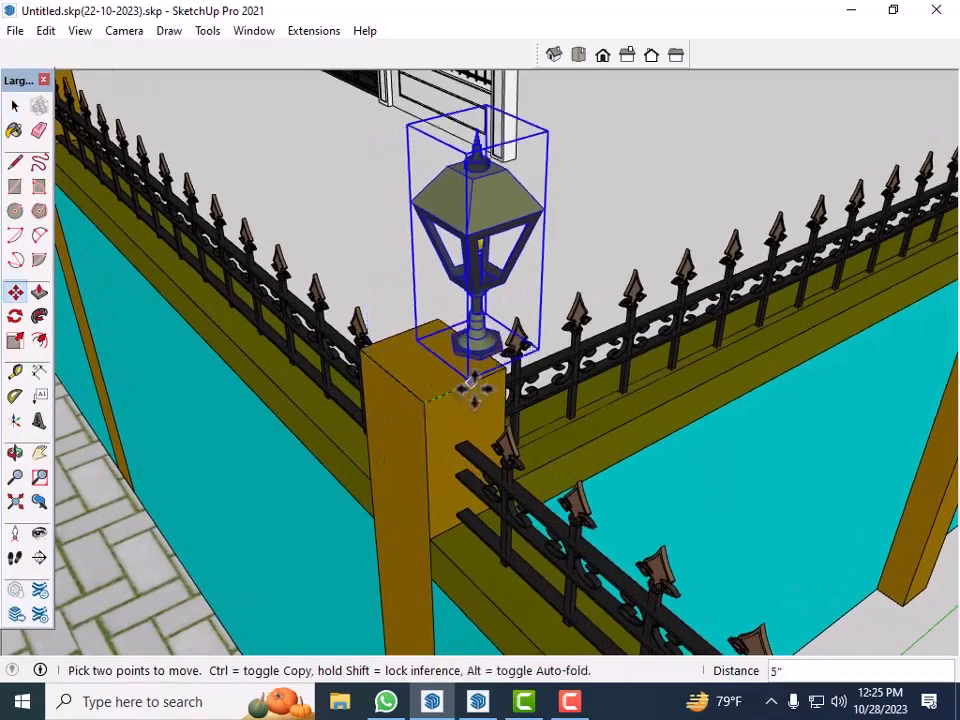
pyautogui.press('ctrl')
pyautogui.scroll(-2, 207, 435)
pyautogui.scroll(-3, 207, 435)
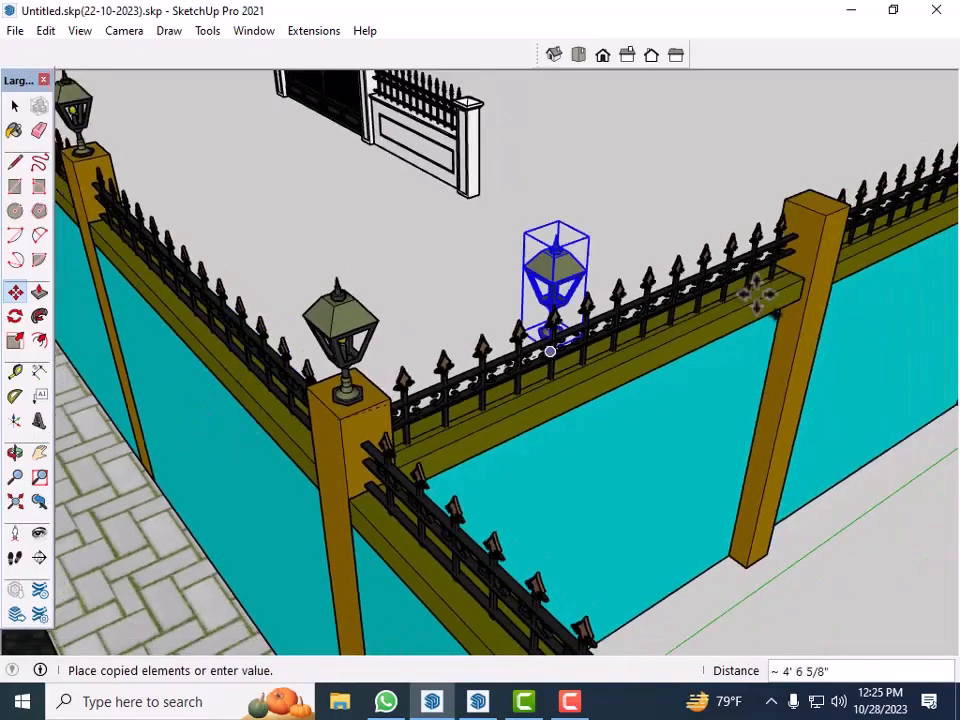
pyautogui.scroll(6, 850, 210)
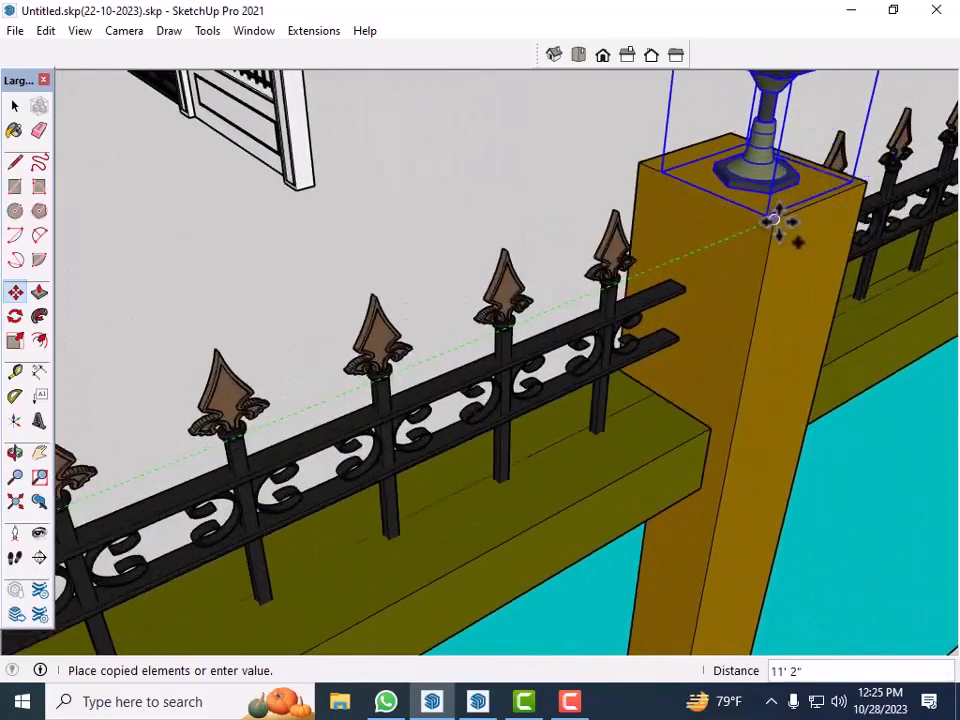
pyautogui.click(774, 218)
pyautogui.scroll(-4, 336, 450)
# Copy that lamp onto the following side-wall pillar and multiply the copy with *6 along the side wall.
pyautogui.scroll(4, 343, 400)
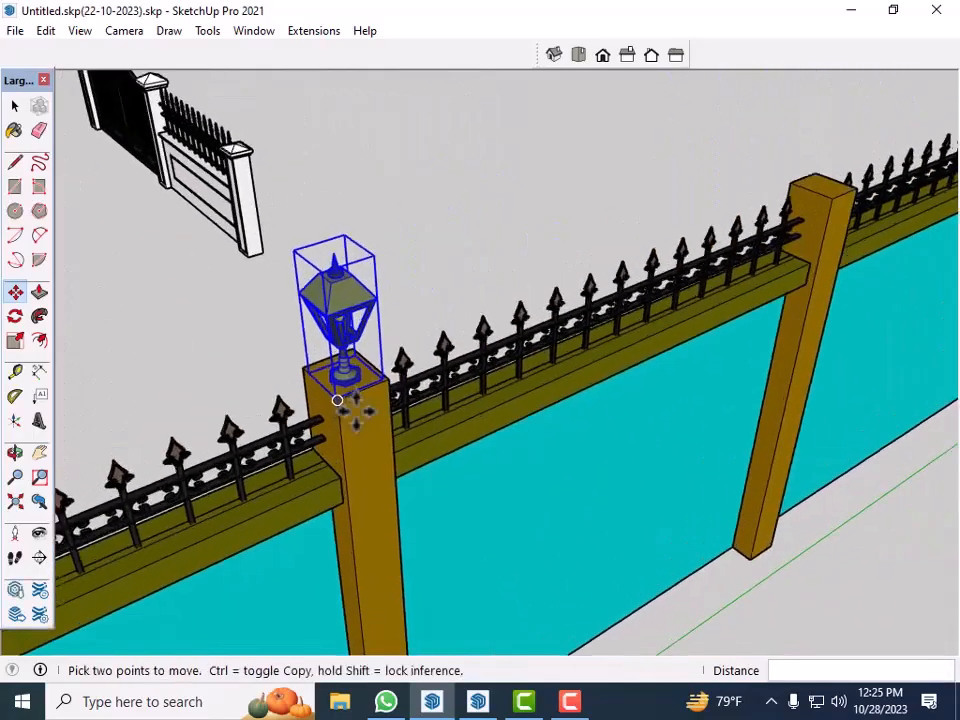
pyautogui.scroll(4, 331, 396)
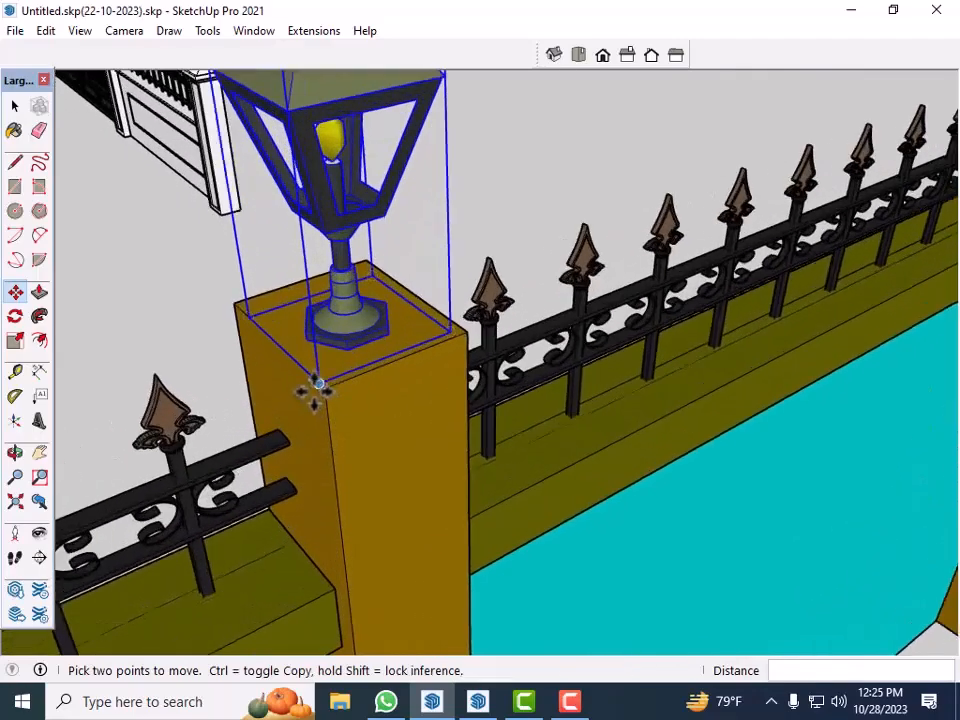
pyautogui.click(322, 388)
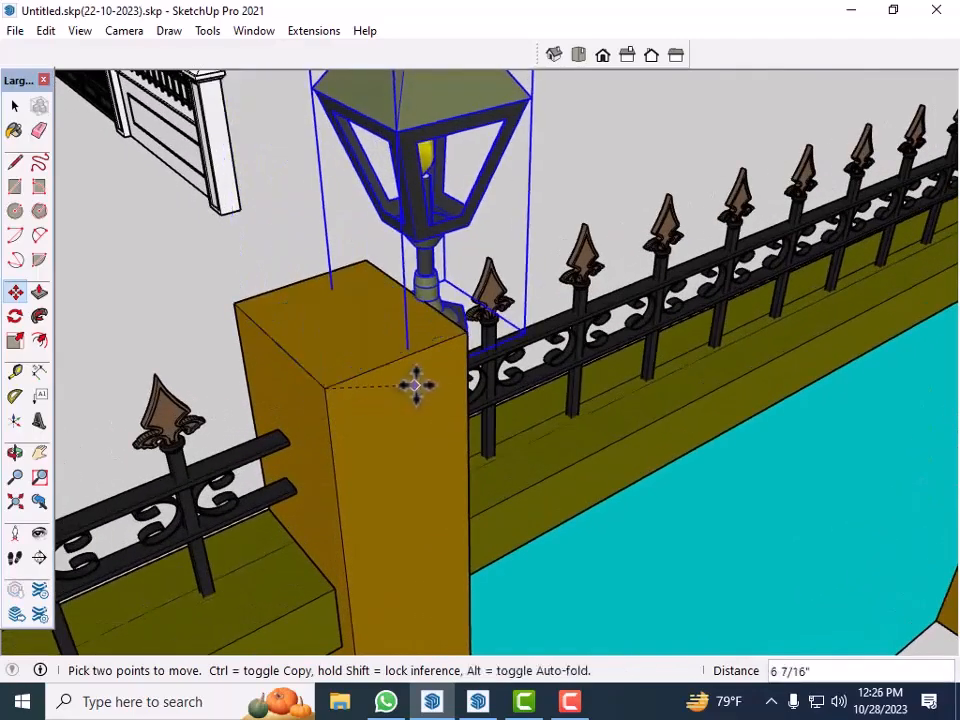
pyautogui.press('ctrl')
pyautogui.scroll(-4, 152, 441)
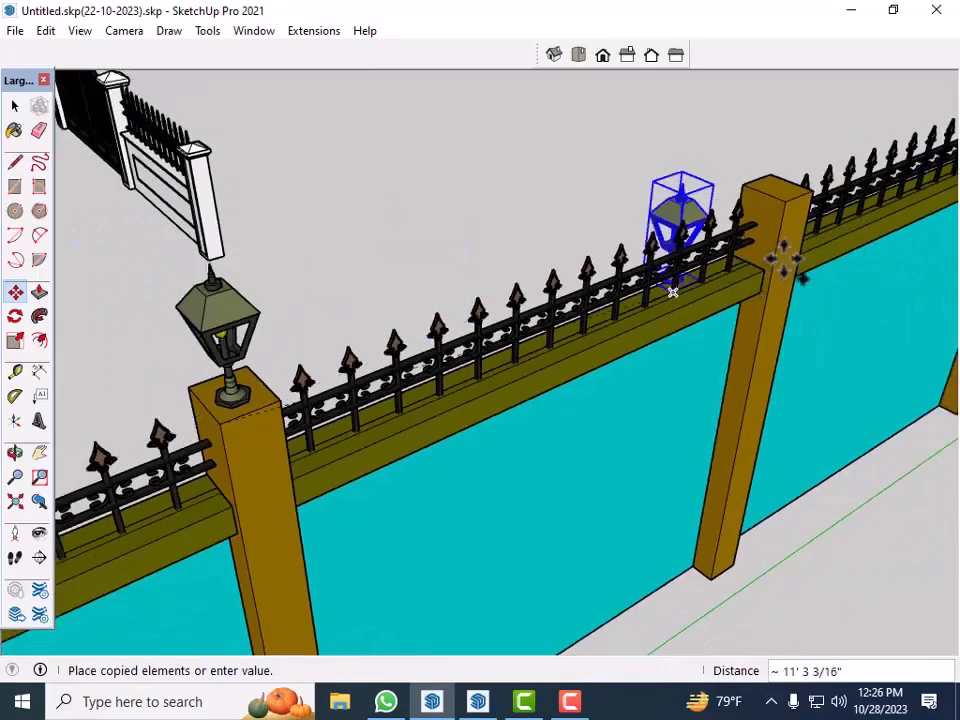
pyautogui.scroll(2, 834, 212)
pyautogui.scroll(3, 818, 197)
pyautogui.scroll(4, 818, 197)
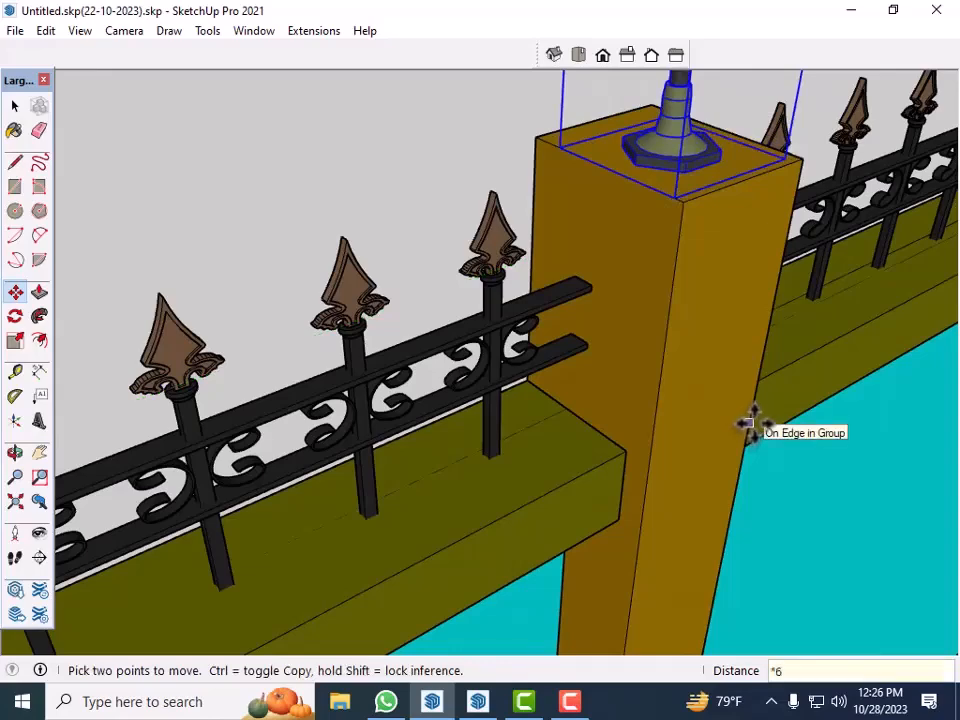
pyautogui.scroll(-8, 338, 472)
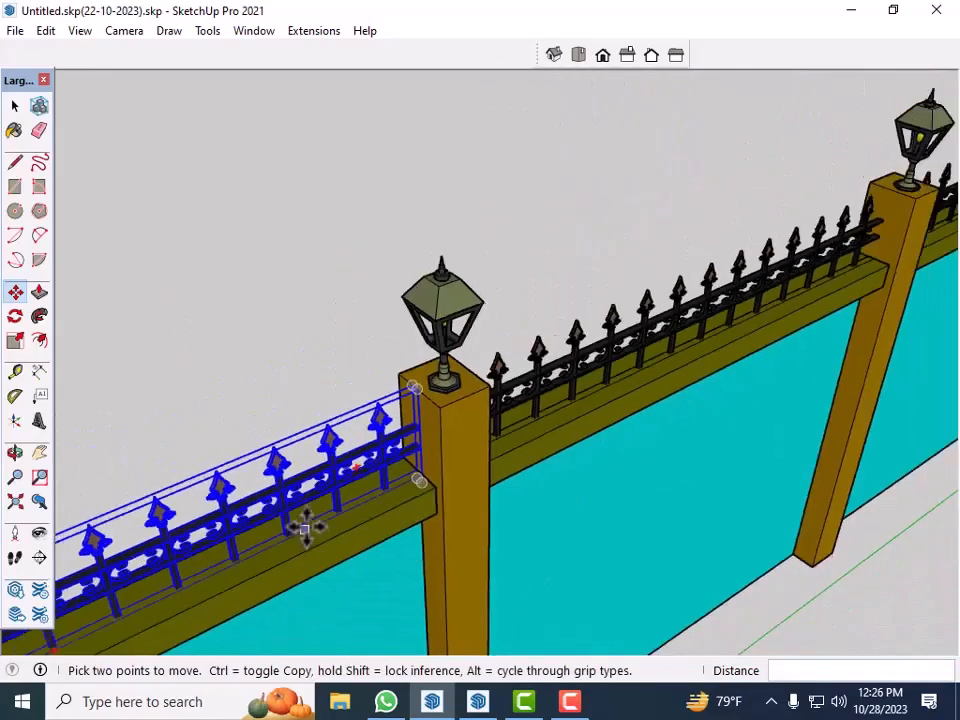
# Copy the last lamp of the side wall onto the bare pillar at the rear corner.
pyautogui.moveTo(527, 295); pyautogui.dragTo(831, 426, button='middle')
pyautogui.scroll(-3, 767, 525)
pyautogui.moveTo(541, 495); pyautogui.dragTo(864, 495, button='middle')
pyautogui.scroll(-2, 867, 512)
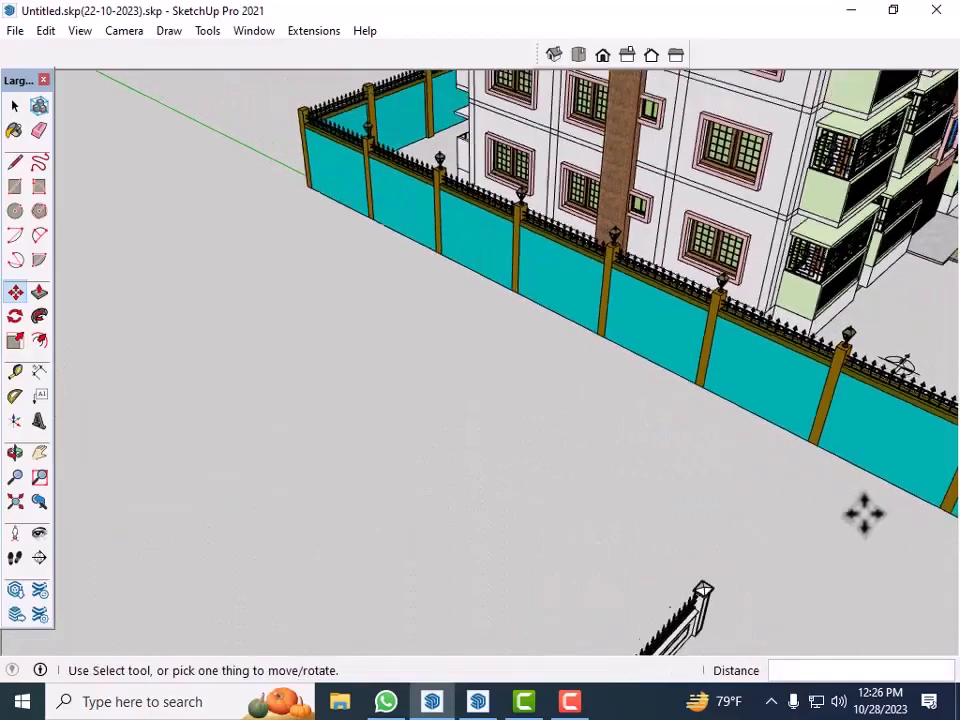
pyautogui.scroll(3, 396, 156)
pyautogui.scroll(6, 396, 154)
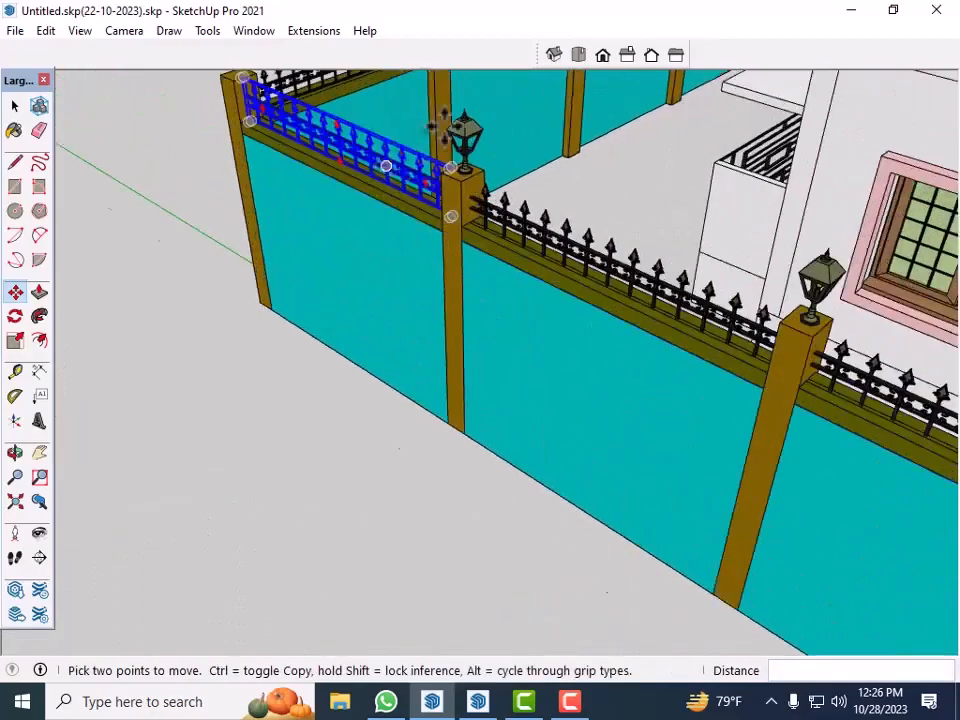
pyautogui.press('space')
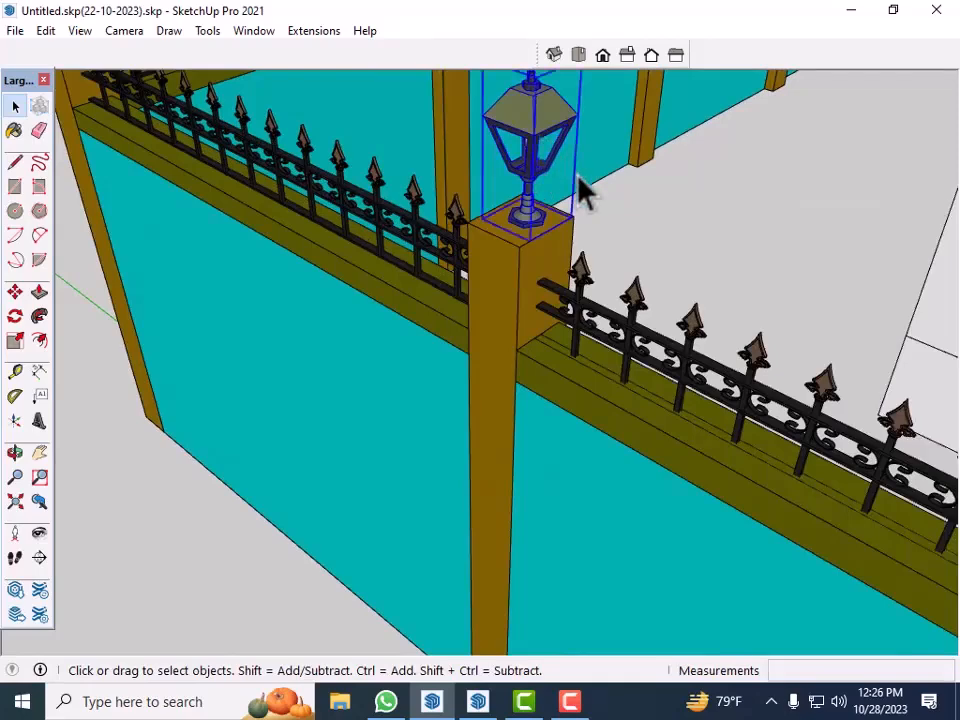
pyautogui.press('m')
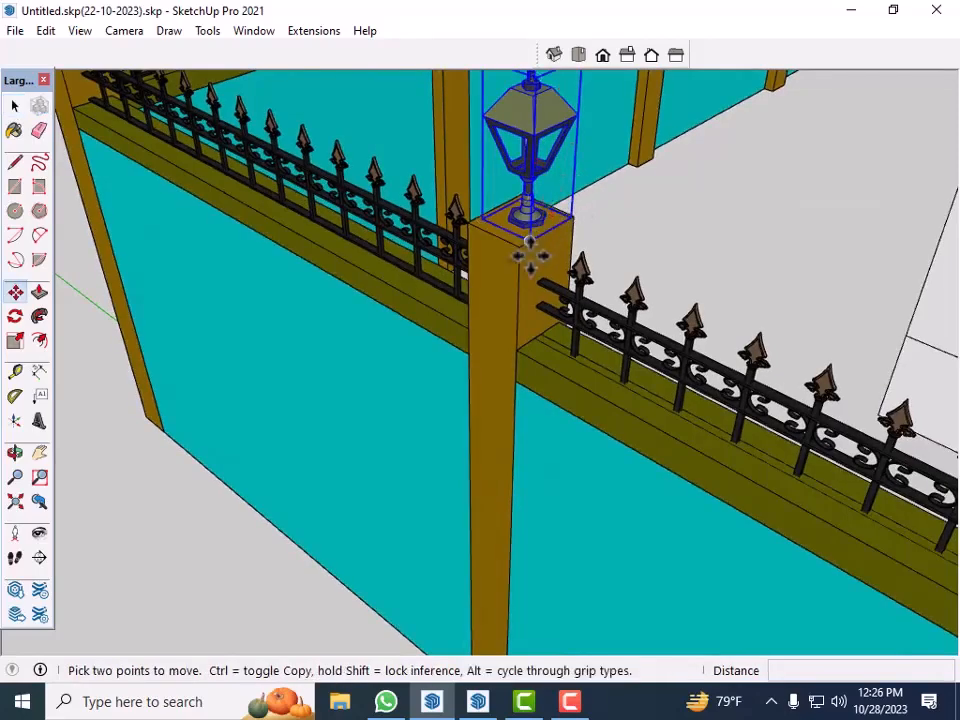
pyautogui.click(519, 247)
pyautogui.press('ctrl')
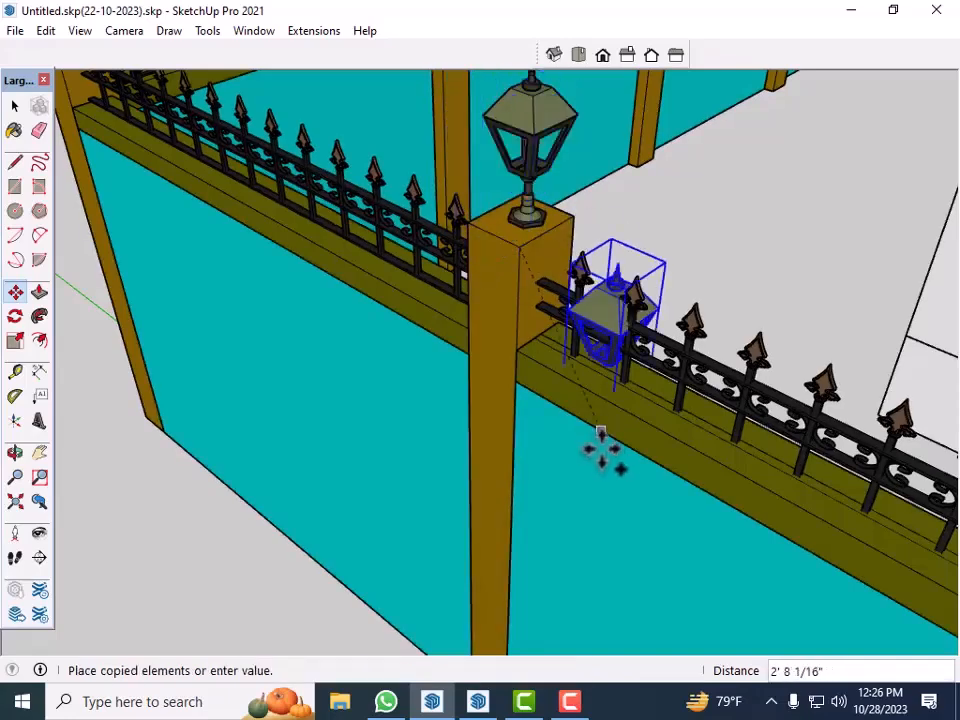
pyautogui.scroll(-3, 600, 443)
pyautogui.scroll(3, 250, 163)
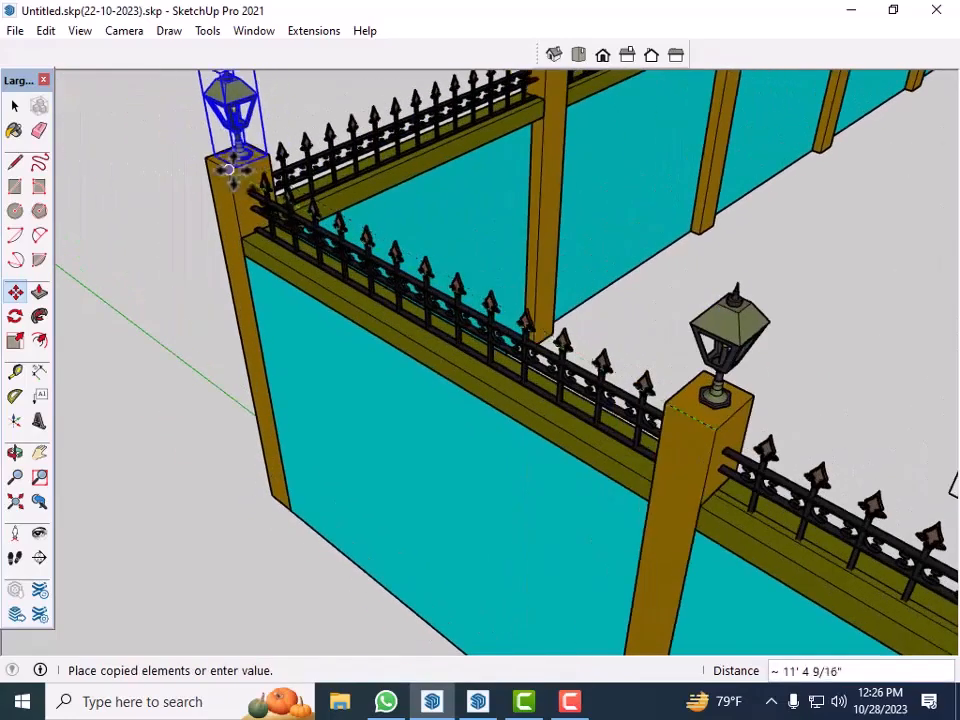
pyautogui.click(232, 170)
pyautogui.scroll(-3, 328, 474)
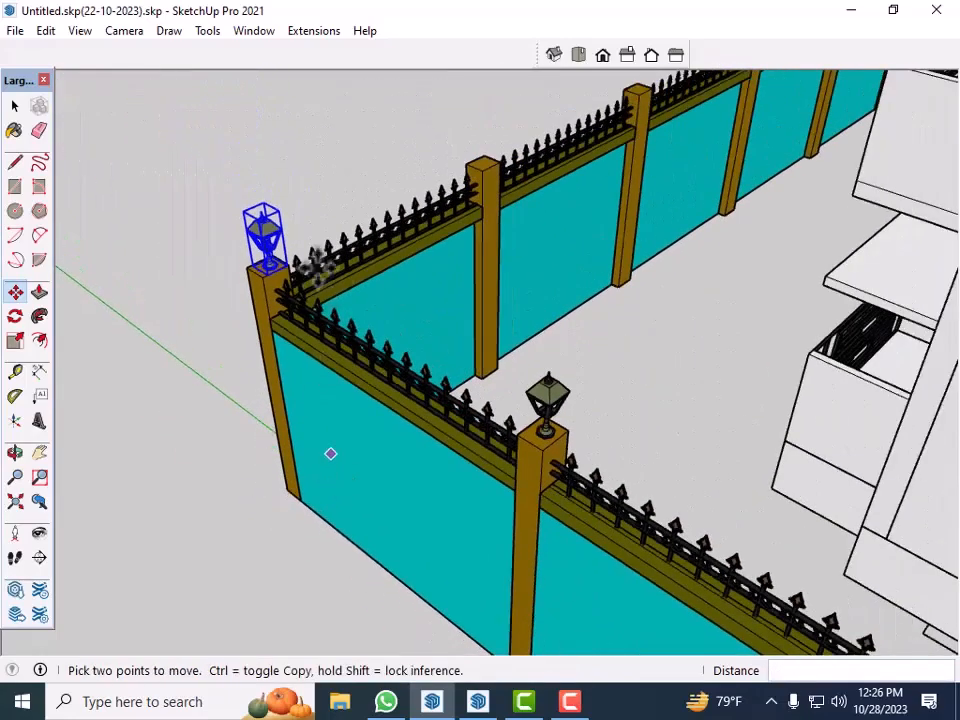
# Copy the rear corner lamp 10' along the back wall onto that wall's first pillar.
pyautogui.scroll(3, 257, 268)
pyautogui.scroll(2, 262, 273)
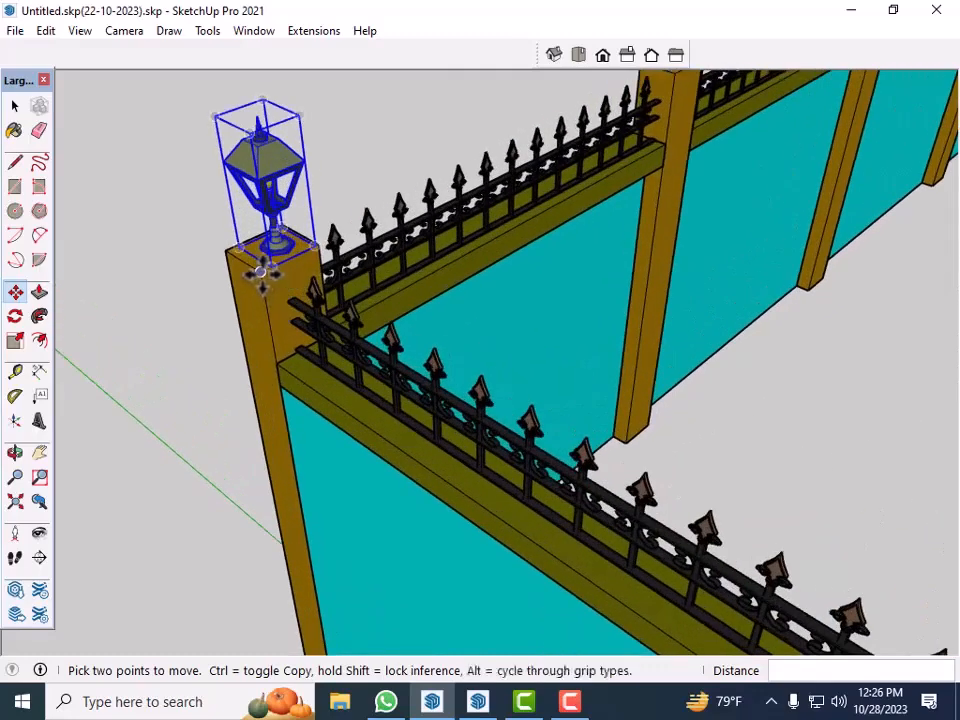
pyautogui.click(260, 272)
pyautogui.press('ctrl')
pyautogui.scroll(-6, 257, 460)
pyautogui.scroll(4, 270, 385)
pyautogui.scroll(5, 270, 385)
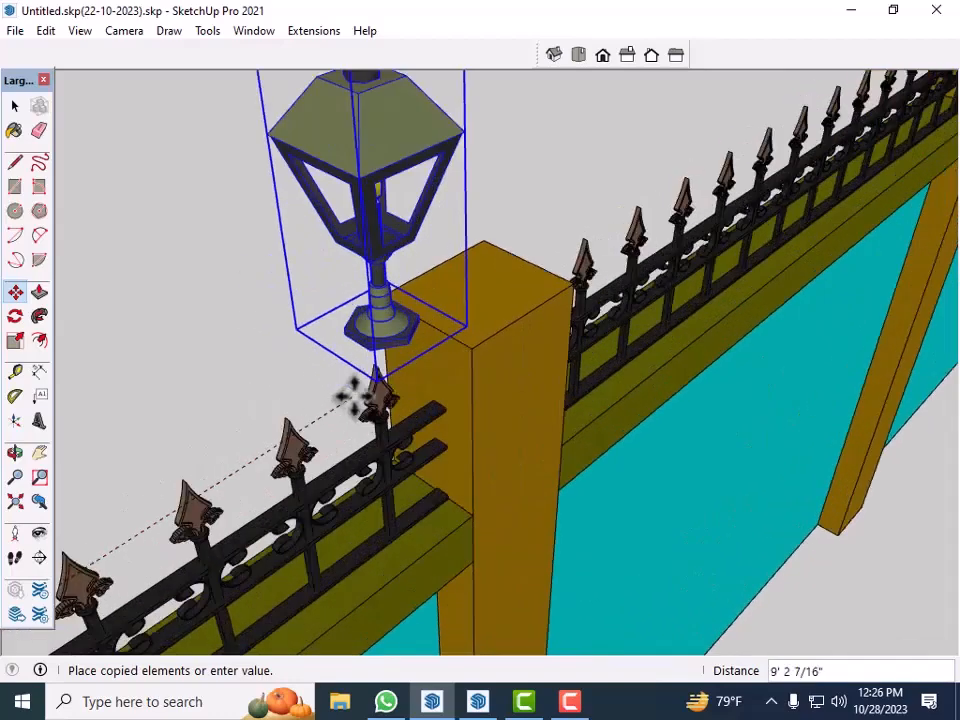
pyautogui.click(505, 340)
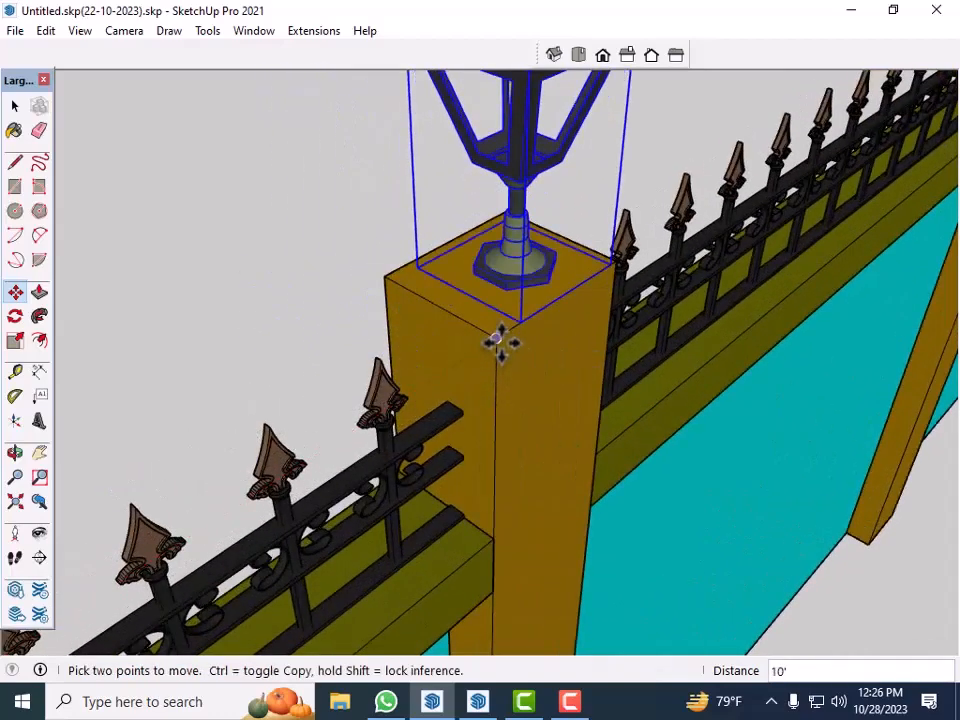
# Copy the lamp onto the second and third pillars of the back wall at 10' spacing.
pyautogui.press('ctrl')
pyautogui.click(515, 333)
pyautogui.scroll(-6, 400, 420)
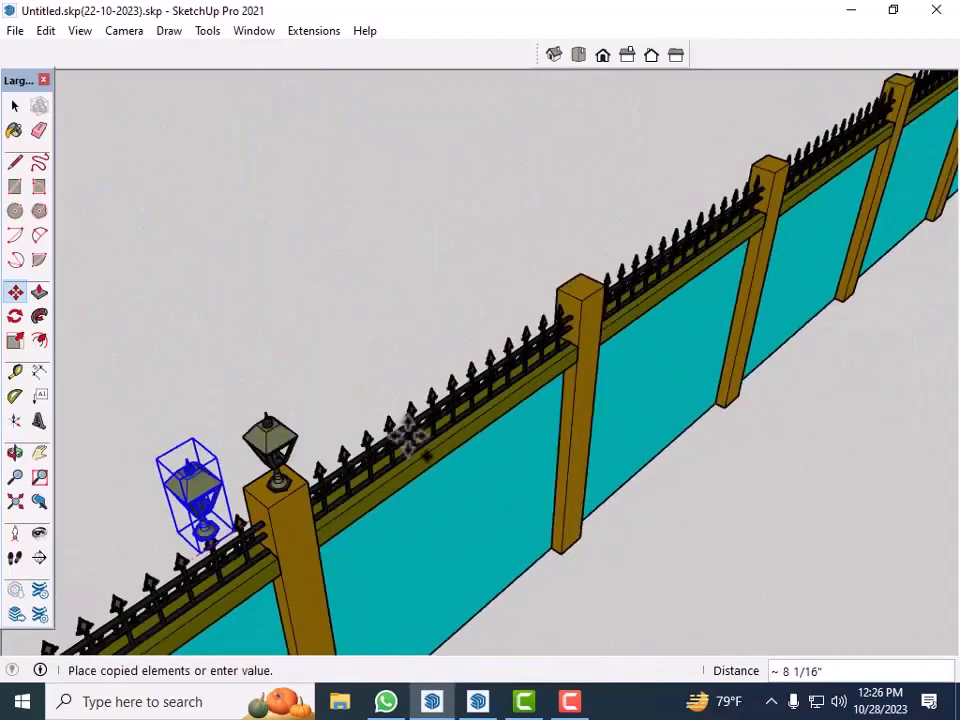
pyautogui.scroll(6, 559, 321)
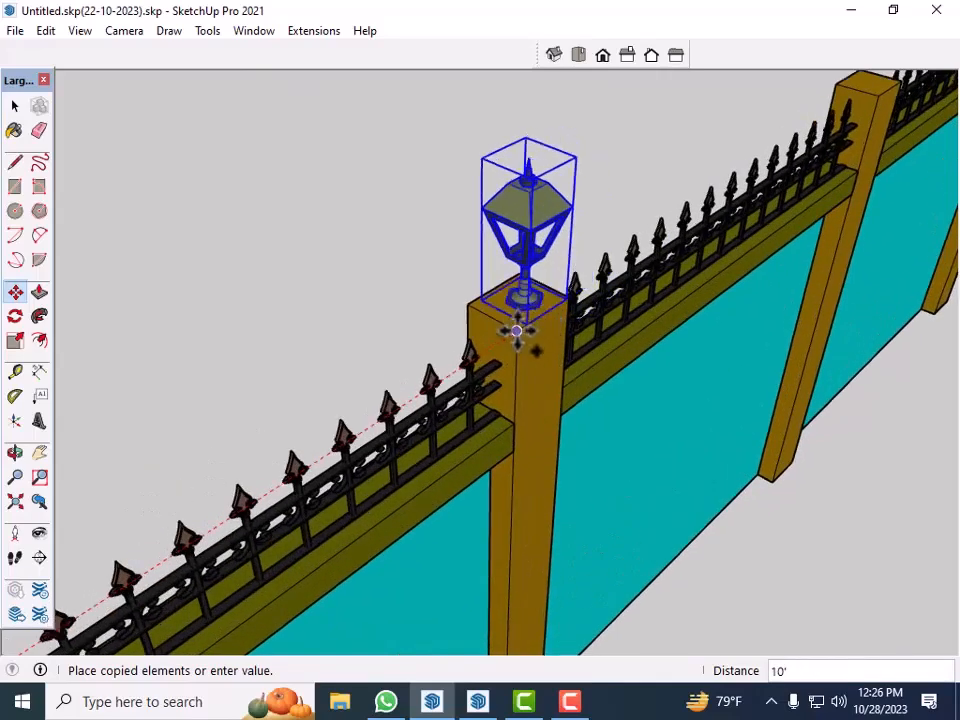
pyautogui.press('ctrl')
pyautogui.click(518, 333)
pyautogui.scroll(-5, 306, 450)
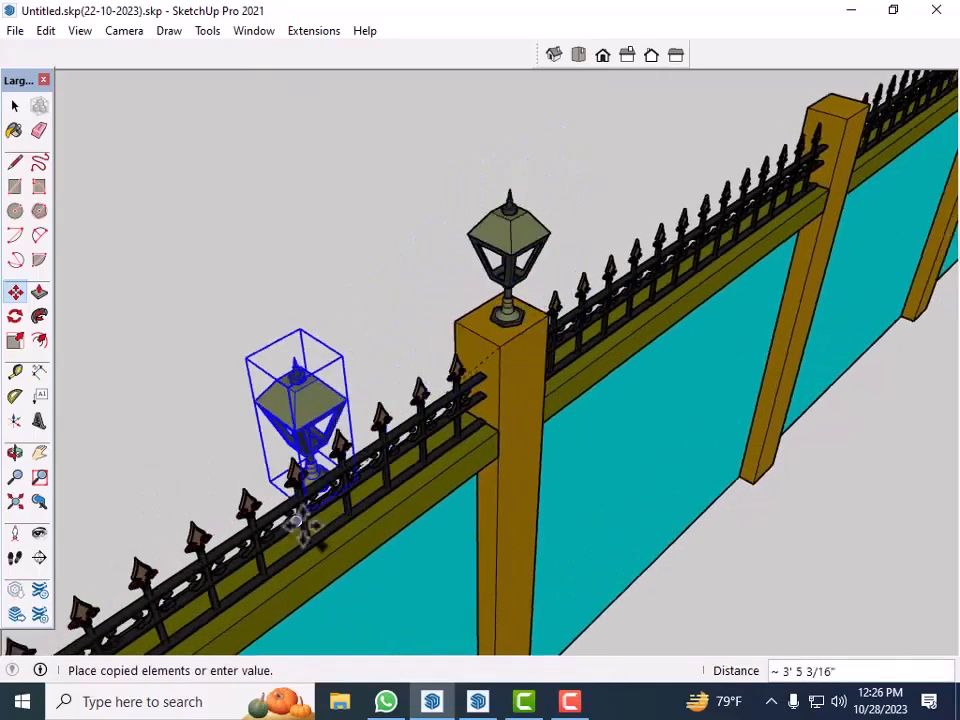
pyautogui.scroll(5, 658, 257)
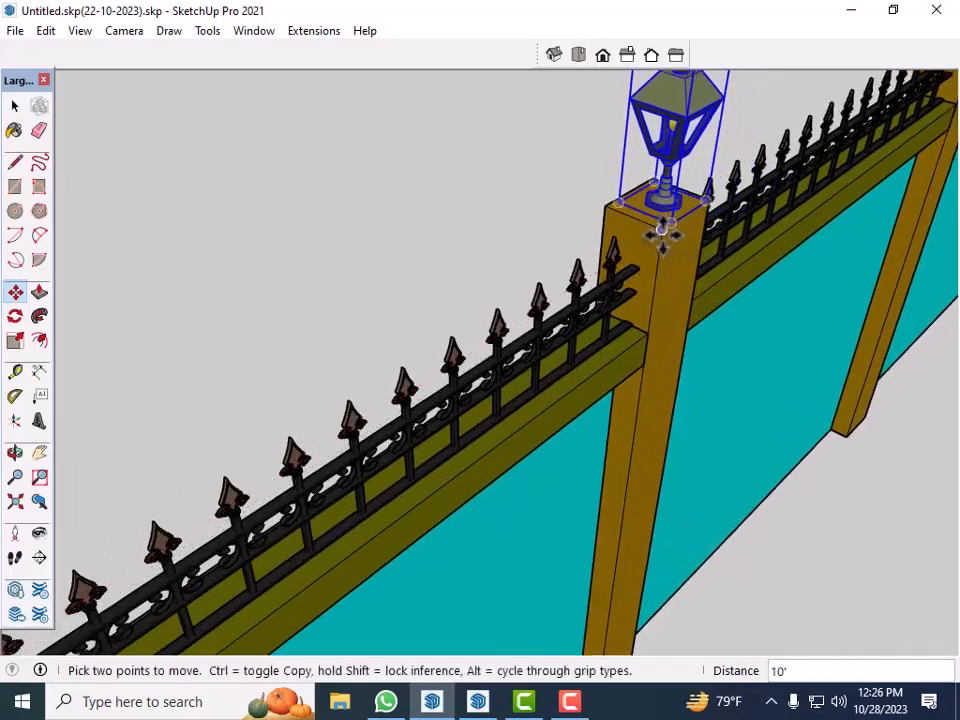
# Continue copying the lamp from the third back-wall pillar onto the fourth and fifth pillars.
pyautogui.click(661, 232)
pyautogui.press('ctrl')
pyautogui.scroll(-6, 369, 506)
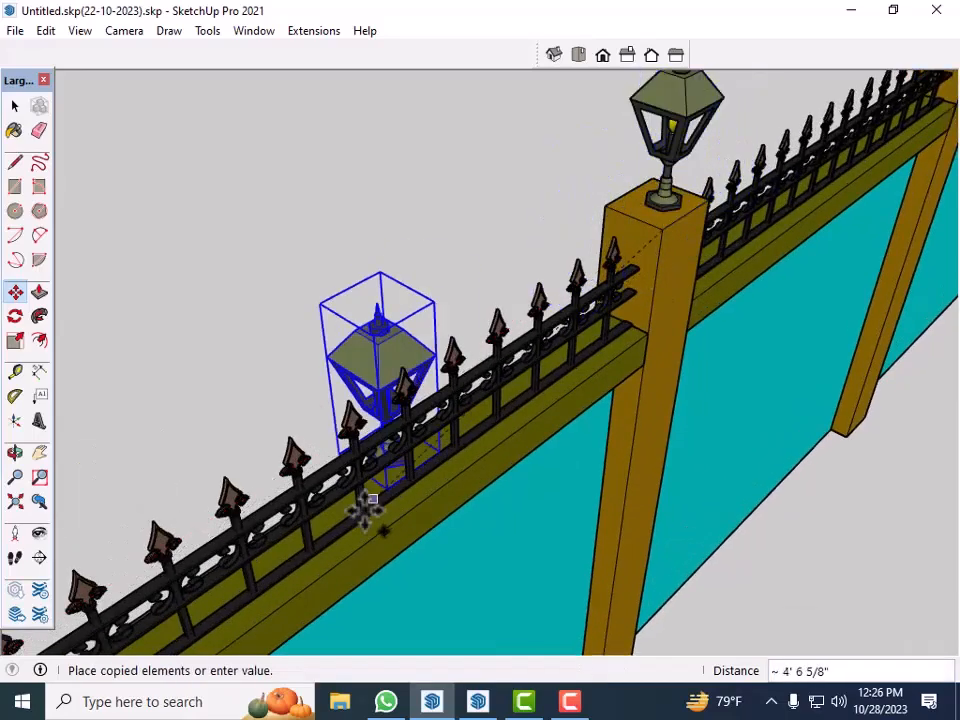
pyautogui.scroll(3, 700, 210)
pyautogui.scroll(4, 710, 217)
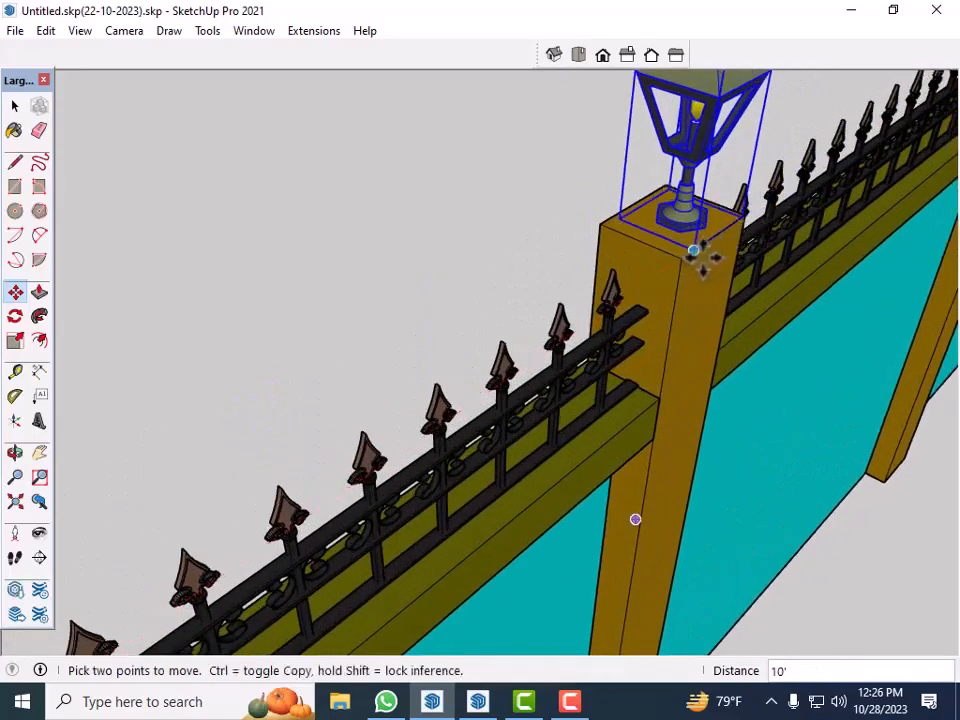
pyautogui.click(682, 259)
pyautogui.press('ctrl')
pyautogui.scroll(-4, 350, 530)
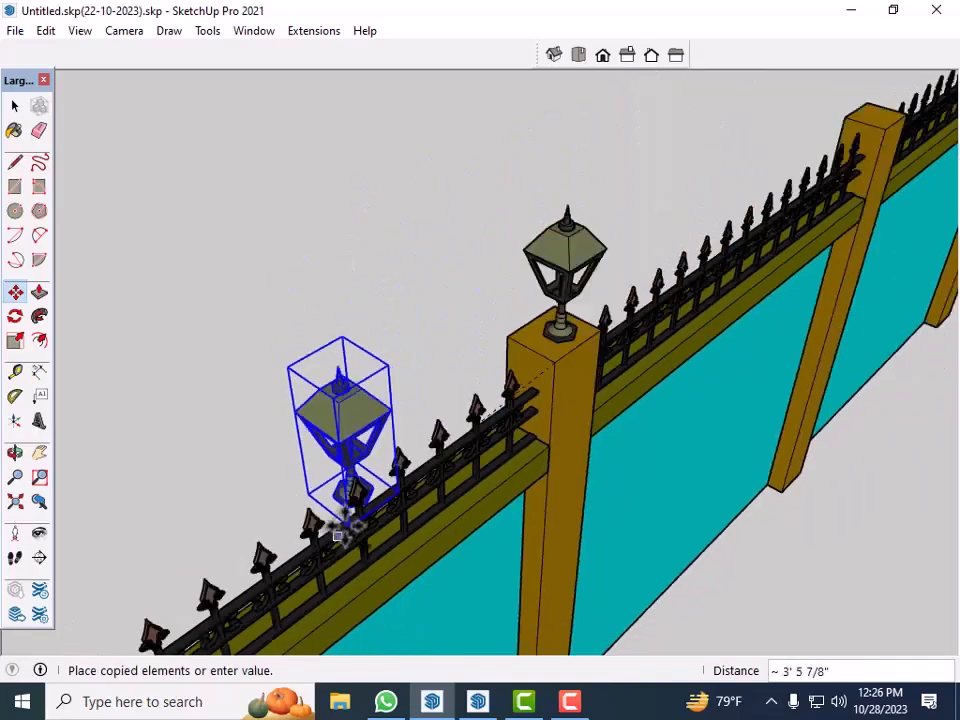
pyautogui.scroll(-2, 350, 515)
pyautogui.scroll(5, 711, 287)
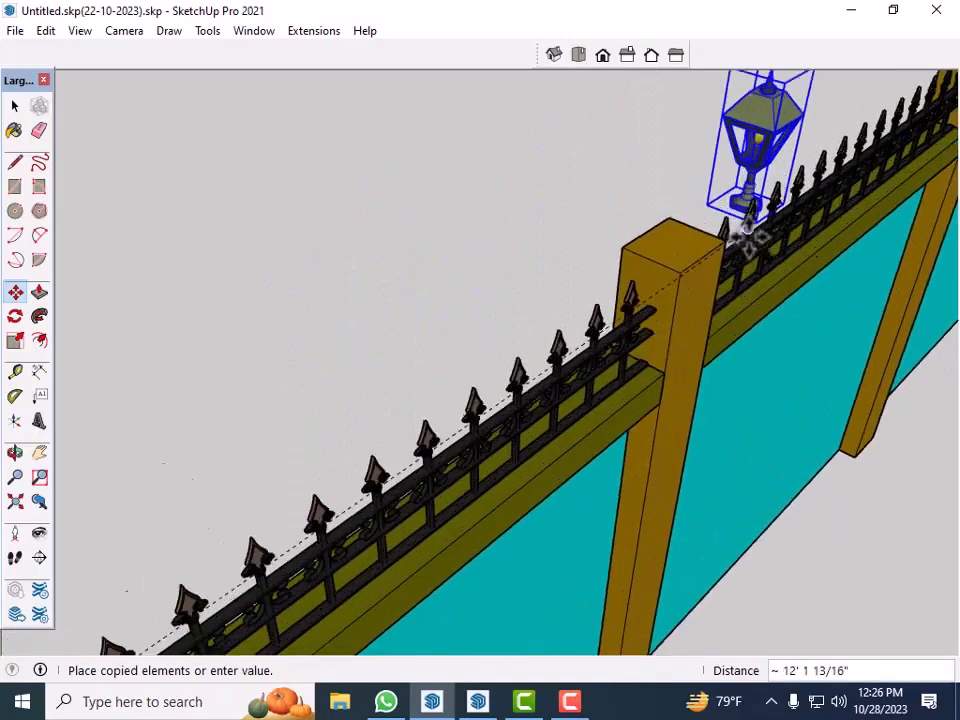
pyautogui.click(681, 271)
# Copy the lamp onto the two remaining back-wall pillars before the far corner.
pyautogui.press('ctrl')
pyautogui.scroll(-6, 369, 521)
pyautogui.scroll(8, 660, 315)
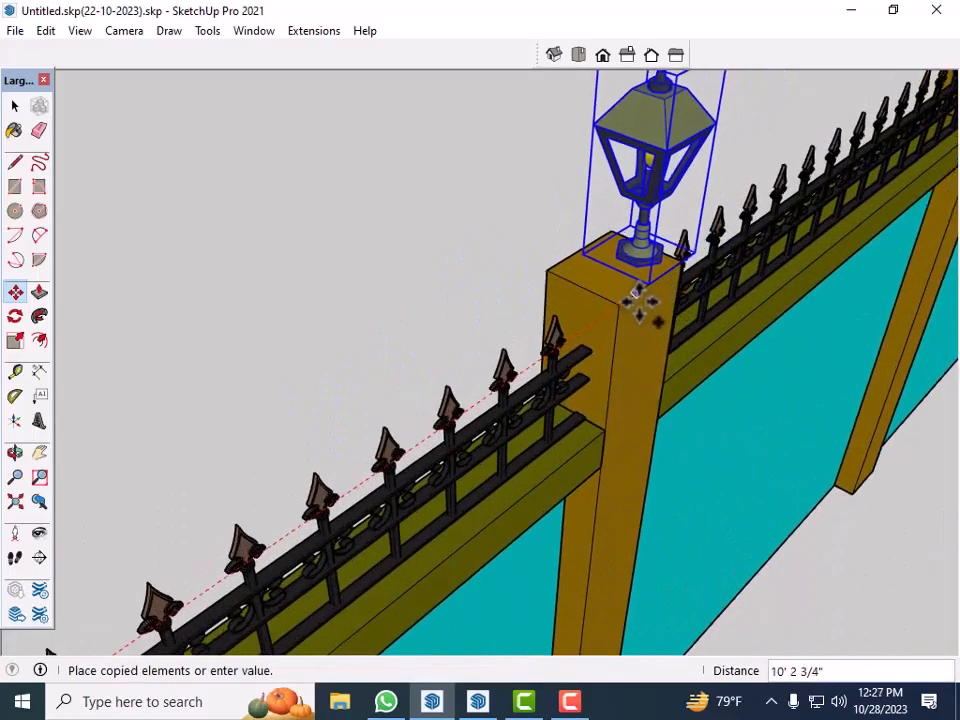
pyautogui.scroll(-1, 632, 285)
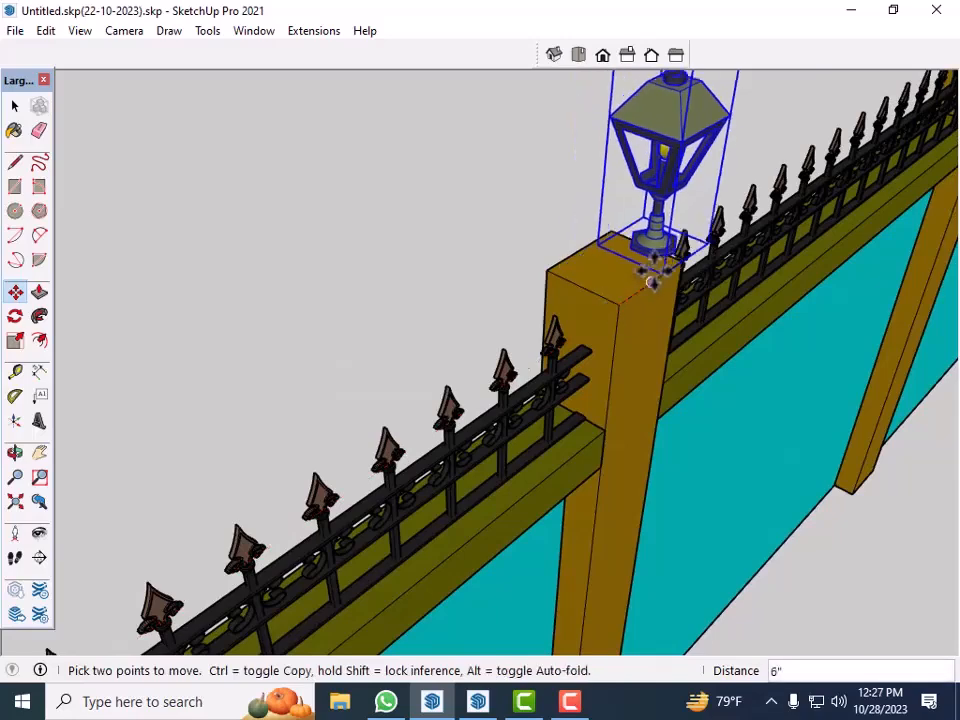
pyautogui.click(644, 270)
pyautogui.scroll(-4, 385, 475)
pyautogui.scroll(-2, 696, 251)
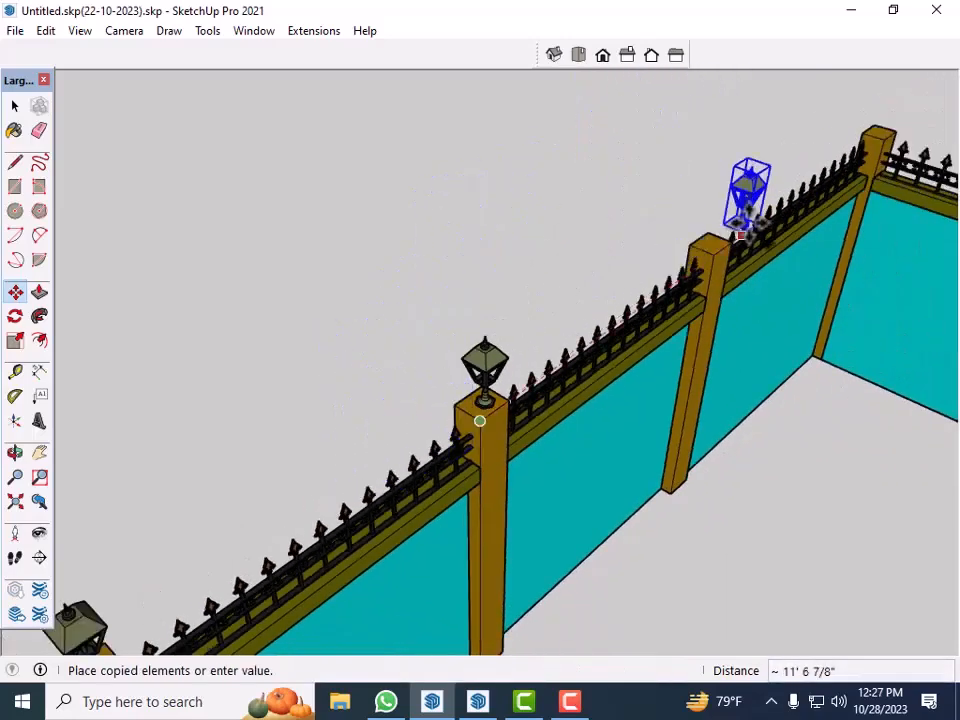
pyautogui.scroll(7, 765, 178)
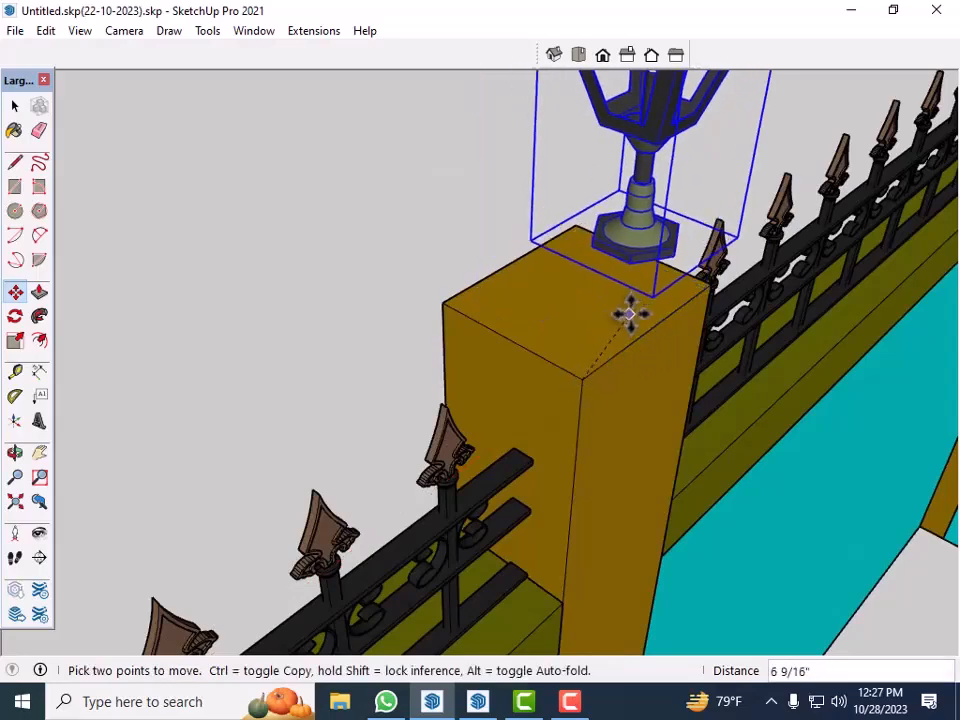
pyautogui.click(628, 313)
# Copy the lamp from the last intermediate back-wall pillar onto the far corner pillar.
pyautogui.scroll(-5, 490, 430)
pyautogui.scroll(2, 900, 140)
pyautogui.scroll(5, 820, 188)
pyautogui.scroll(-4, 625, 214)
pyautogui.scroll(1, 580, 230)
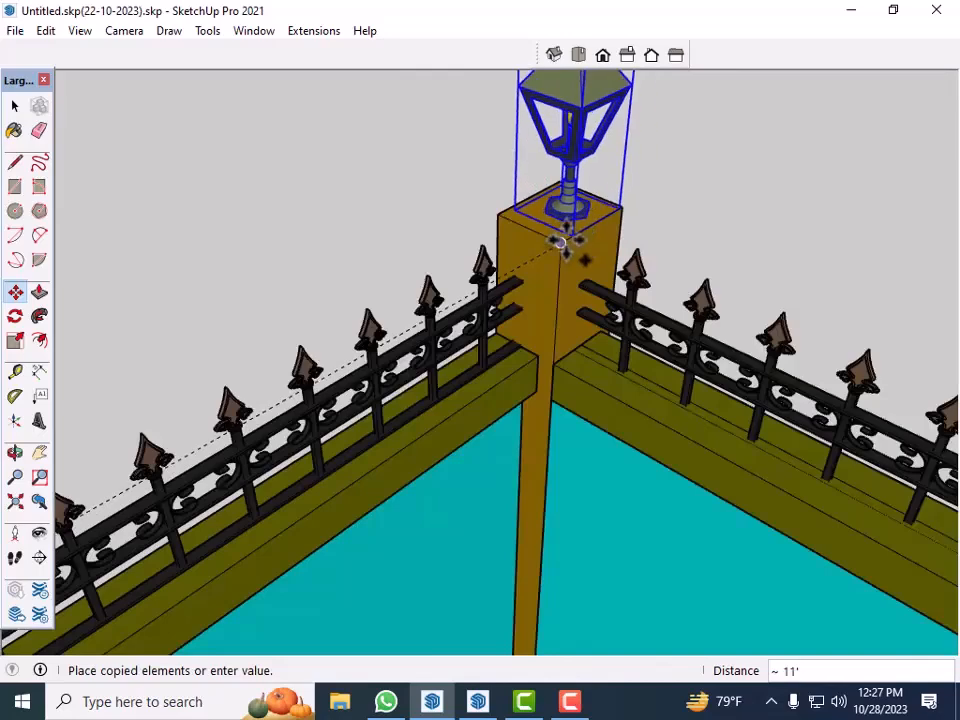
pyautogui.scroll(-2, 505, 338)
pyautogui.moveTo(504, 343); pyautogui.dragTo(549, 296, button='middle')
pyautogui.scroll(1, 545, 290)
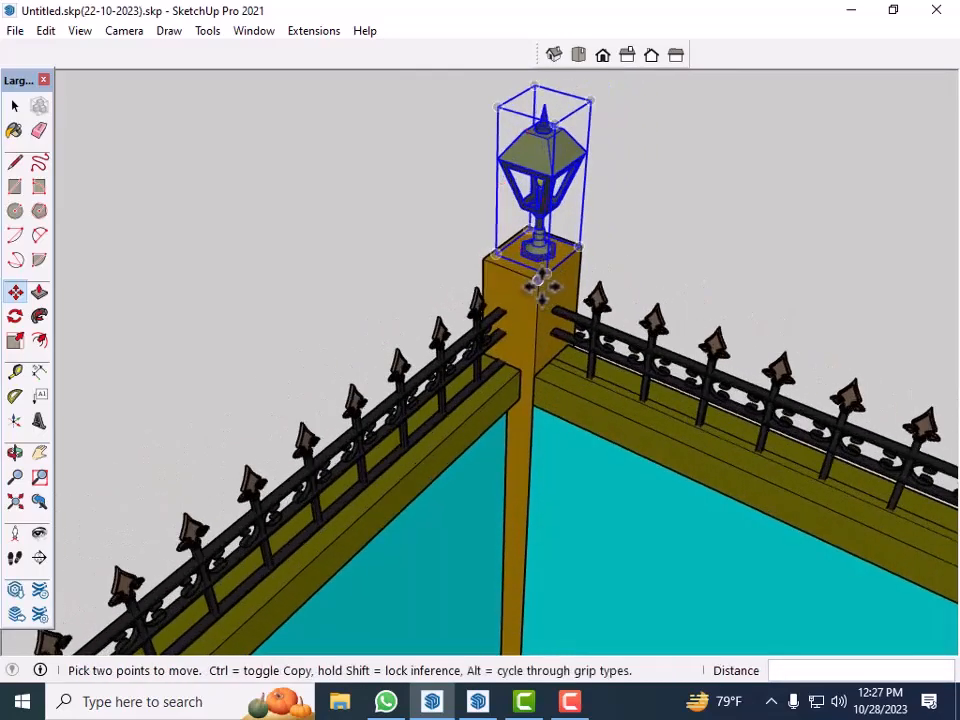
# Examine the whole site and the lamps along the front, side and back boundary walls.
pyautogui.scroll(-5, 487, 221)
pyautogui.press('space')
pyautogui.scroll(-2, 570, 275)
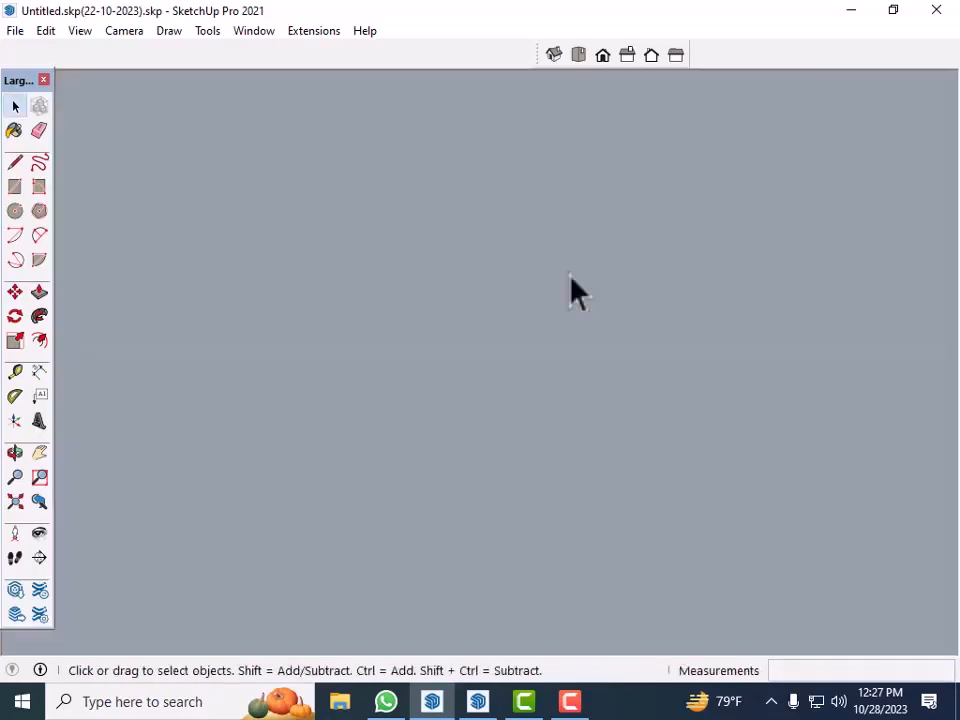
pyautogui.scroll(-4, 358, 496)
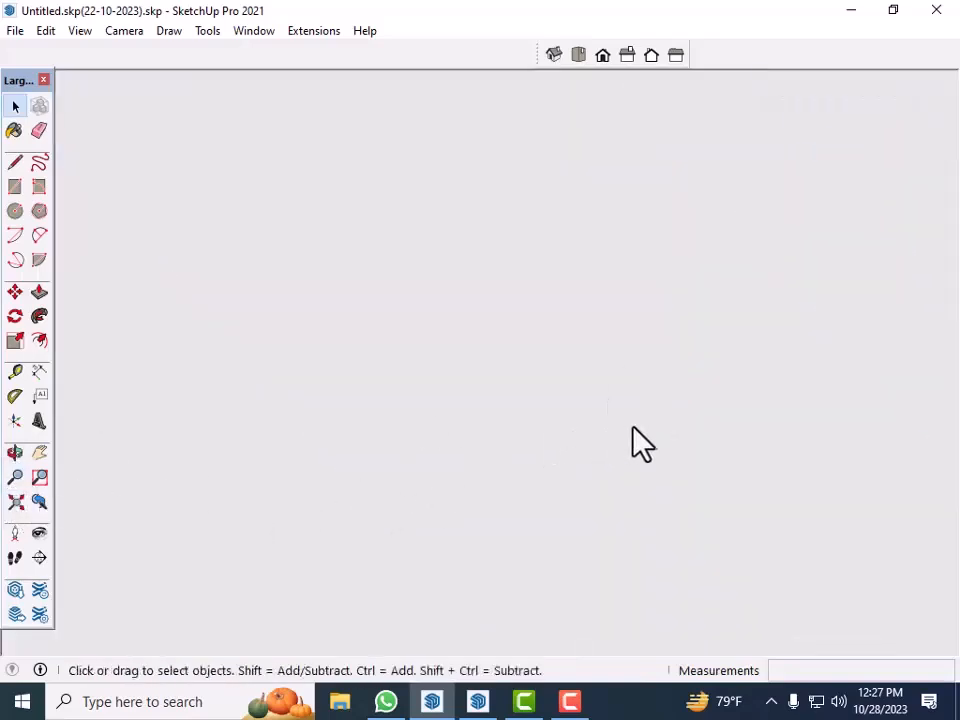
pyautogui.scroll(-10, 880, 385)
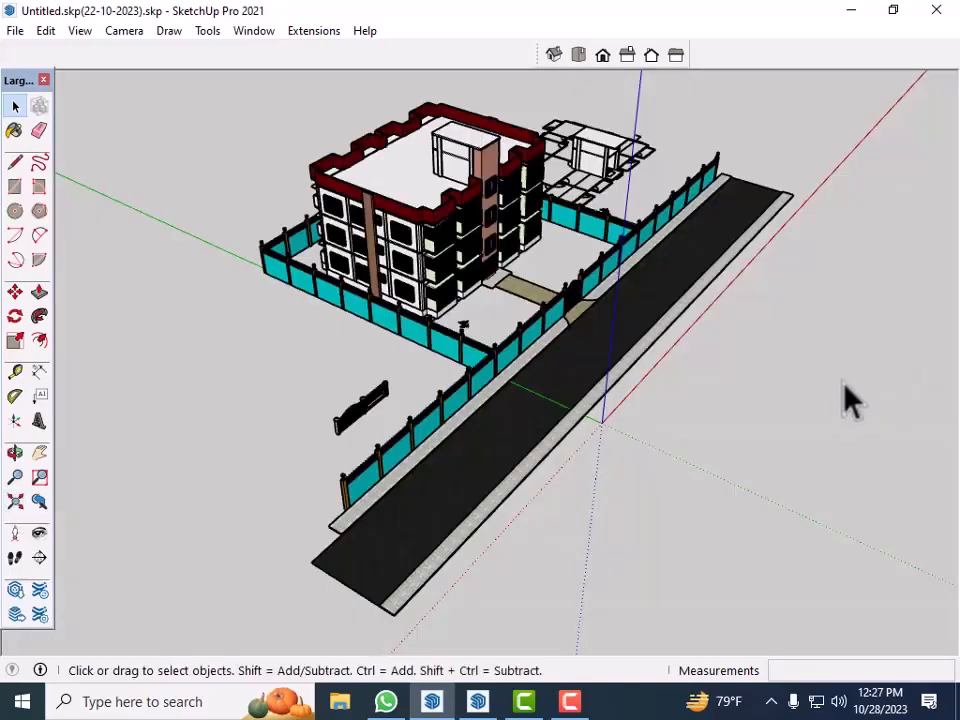
pyautogui.scroll(8, 478, 358)
pyautogui.moveTo(491, 350)
pyautogui.mouseDown(button='middle')
pyautogui.moveTo(489, 364)
pyautogui.moveTo(650, 410)
pyautogui.moveTo(591, 476)
pyautogui.moveTo(600, 428)
pyautogui.mouseUp(button='middle')
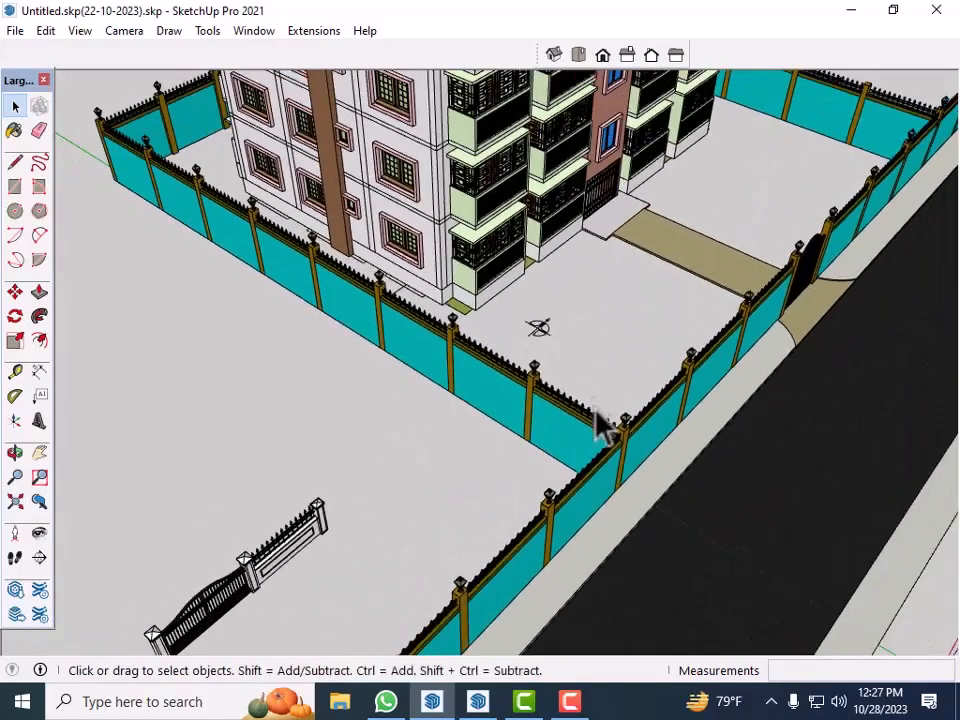
# Copy the lamps from the pillars between one side boundary wall's corners onto the matching pillars of the opposite side wall.
pyautogui.scroll(5, 521, 386)
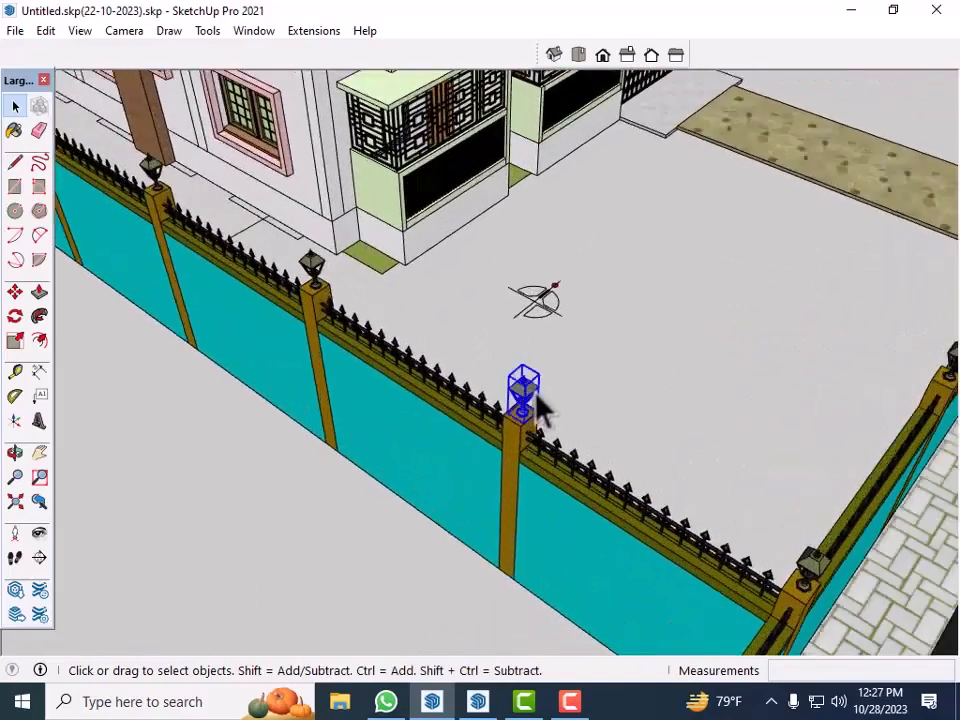
pyautogui.moveTo(380, 310)
pyautogui.mouseDown(button='middle')
pyautogui.moveTo(793, 557)
pyautogui.moveTo(611, 456)
pyautogui.moveTo(407, 375)
pyautogui.moveTo(588, 352)
pyautogui.mouseUp(button='middle')
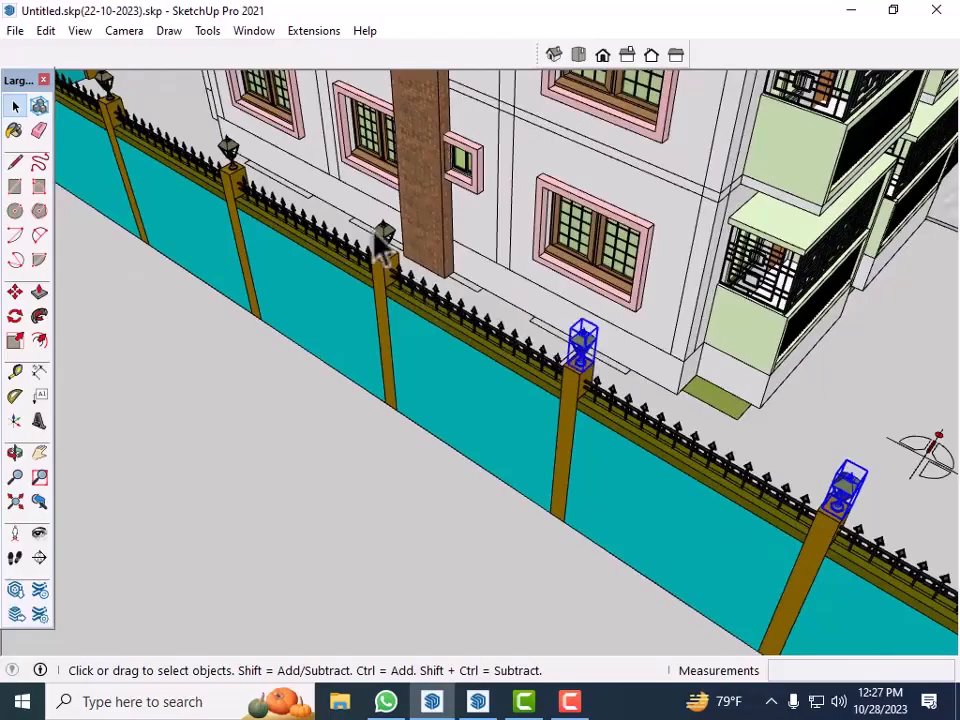
pyautogui.scroll(-5, 776, 583)
pyautogui.scroll(6, 369, 317)
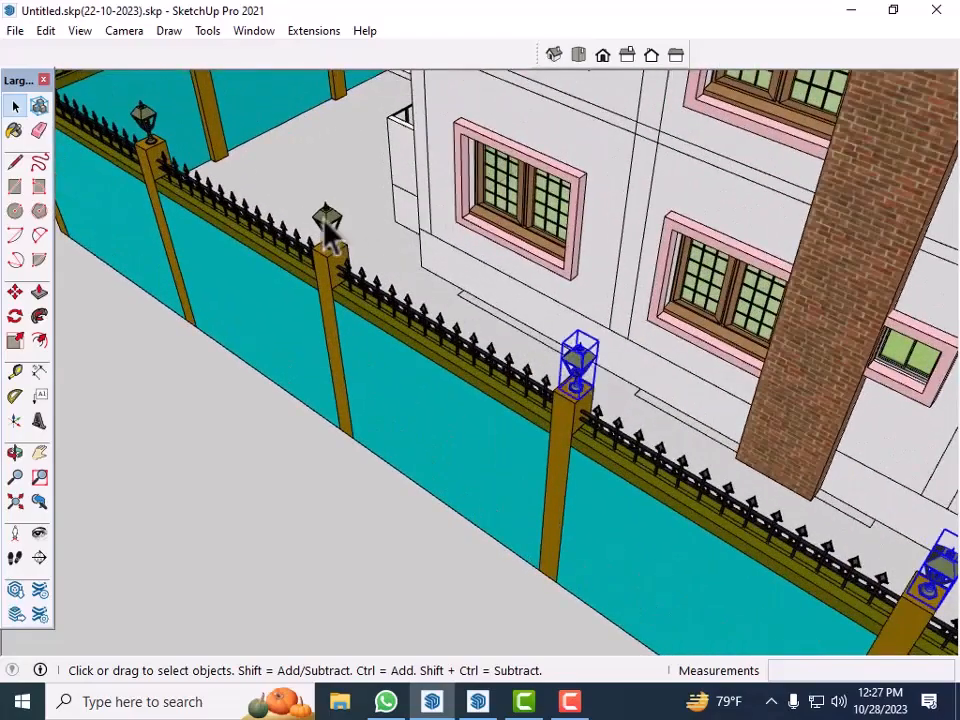
pyautogui.scroll(-3, 520, 485)
pyautogui.scroll(5, 317, 336)
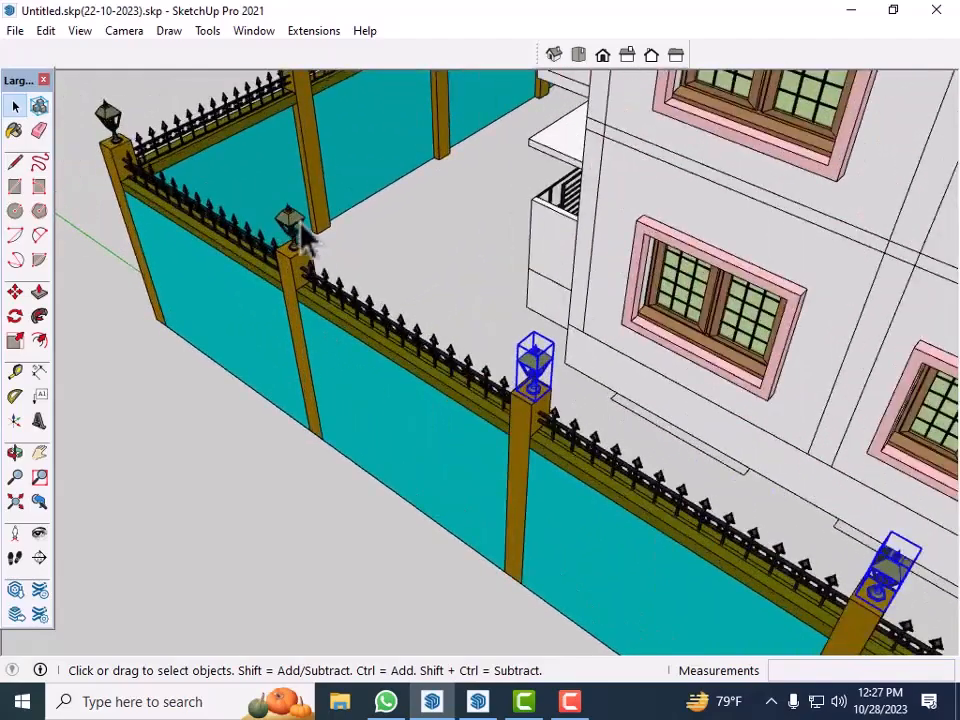
pyautogui.scroll(-7, 290, 240)
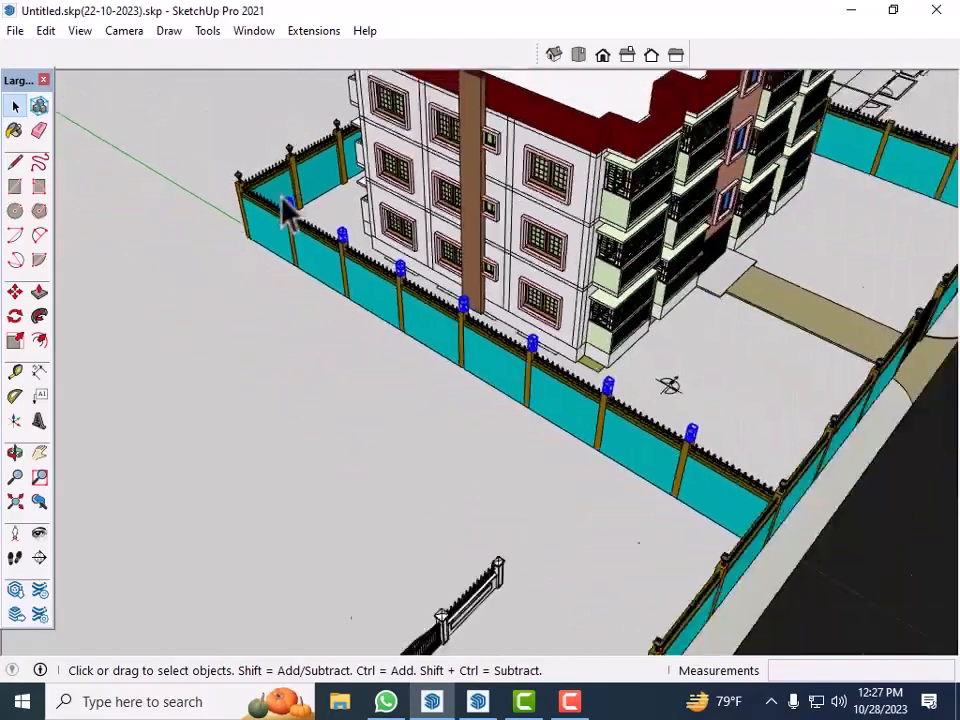
pyautogui.scroll(8, 688, 452)
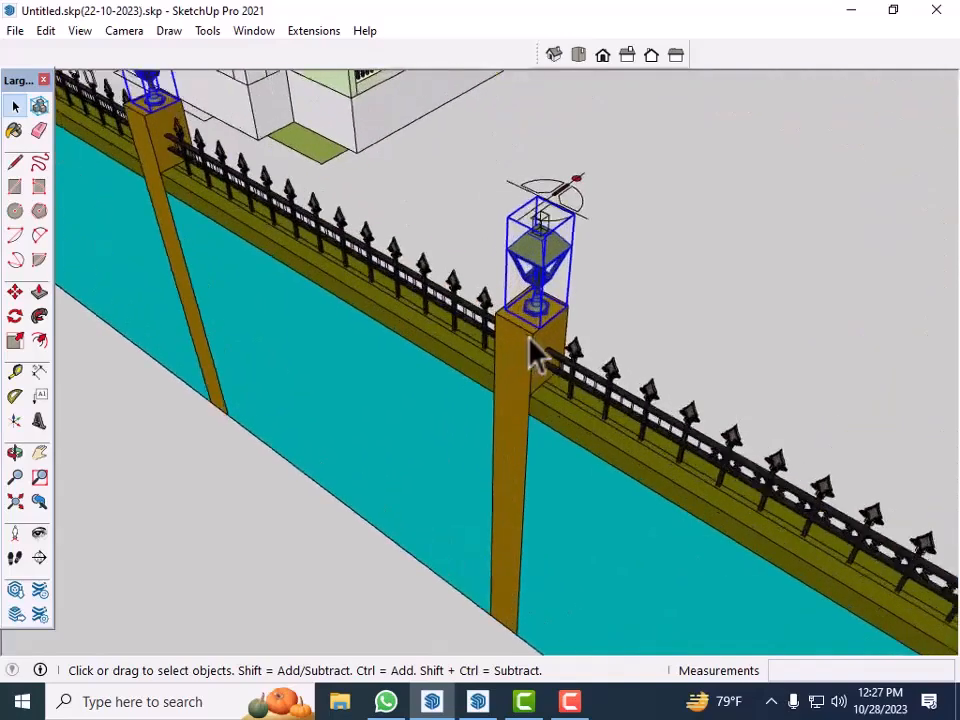
pyautogui.scroll(2, 547, 345)
pyautogui.press('m')
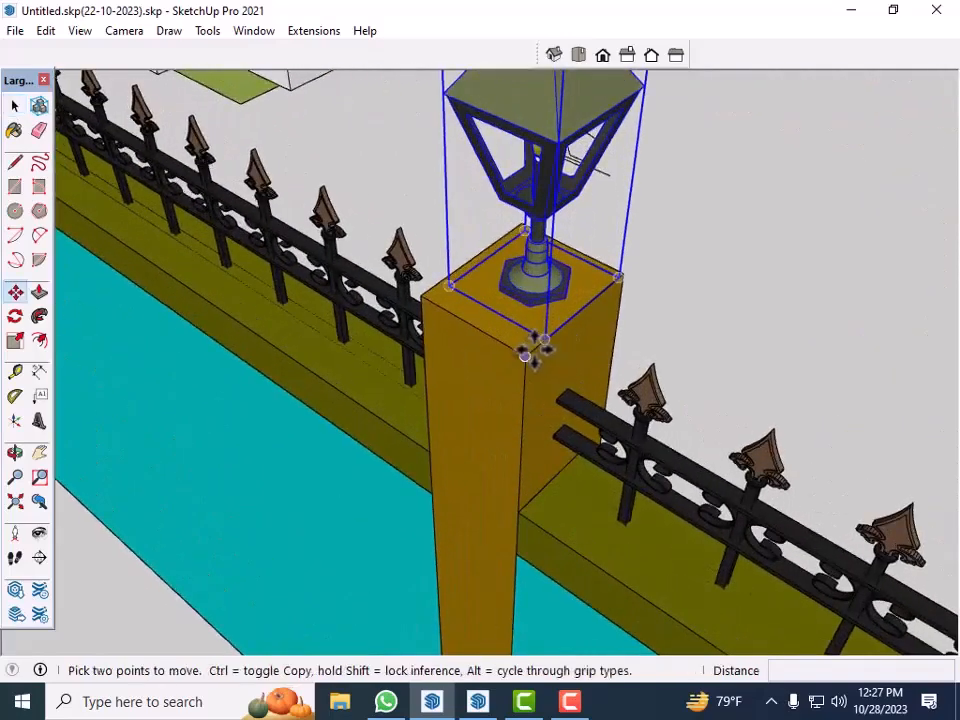
pyautogui.click(525, 354)
pyautogui.press('ctrl')
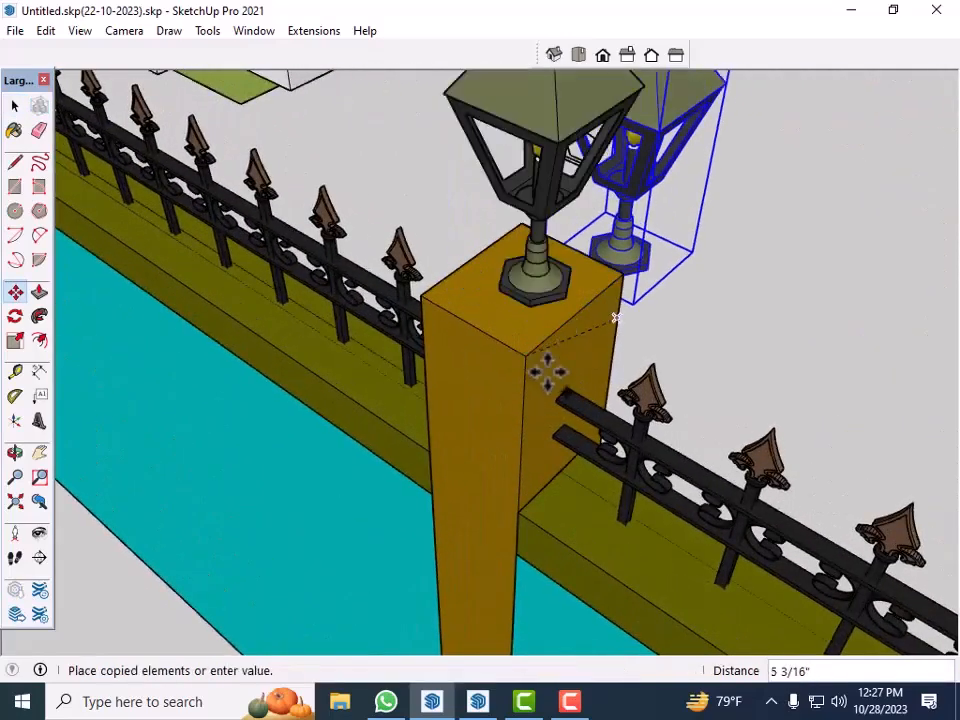
pyautogui.scroll(-8, 281, 620)
pyautogui.scroll(-5, 279, 607)
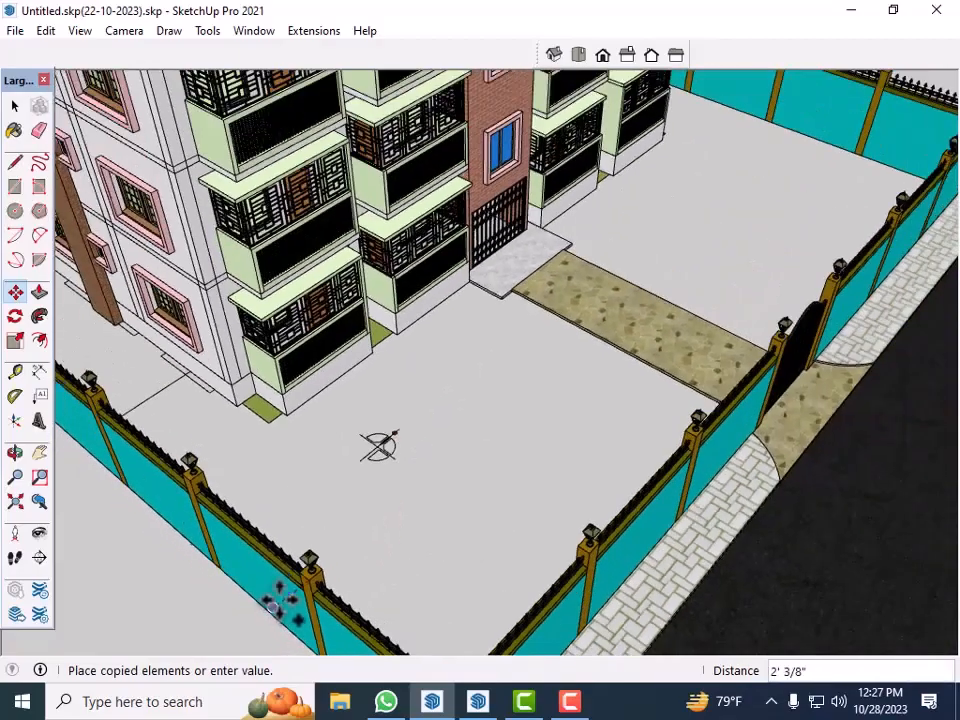
pyautogui.scroll(10, 801, 146)
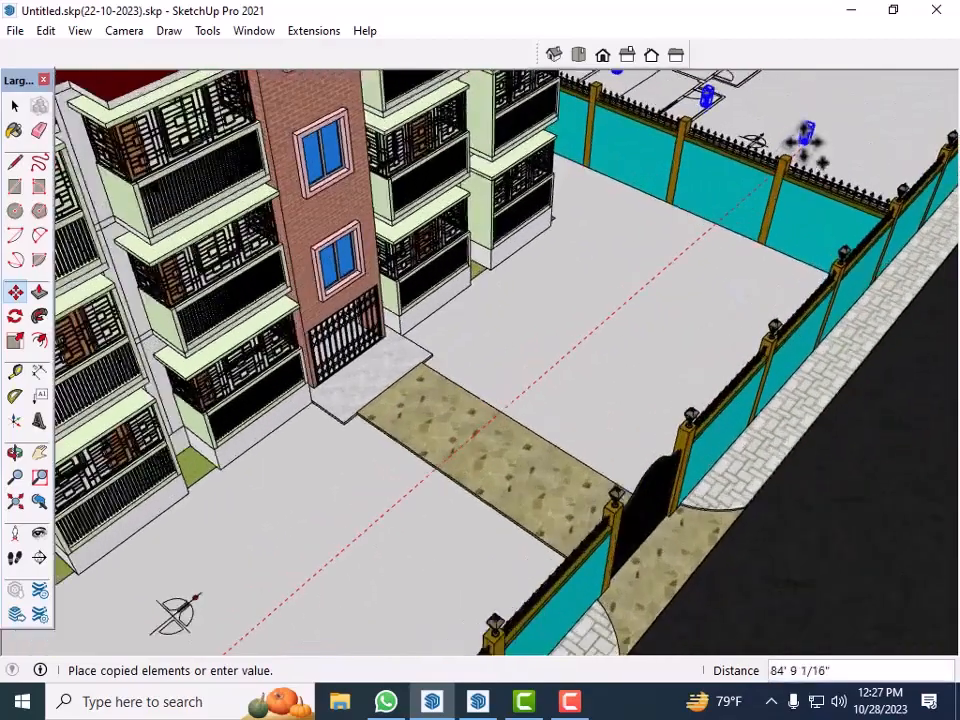
pyautogui.scroll(3, 770, 198)
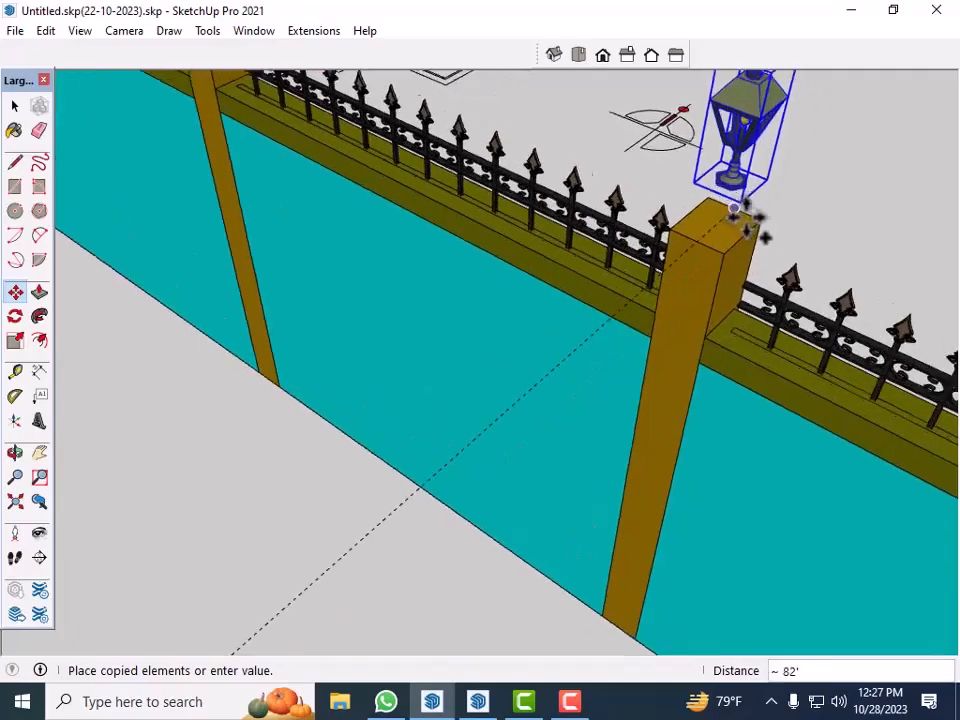
pyautogui.click(724, 255)
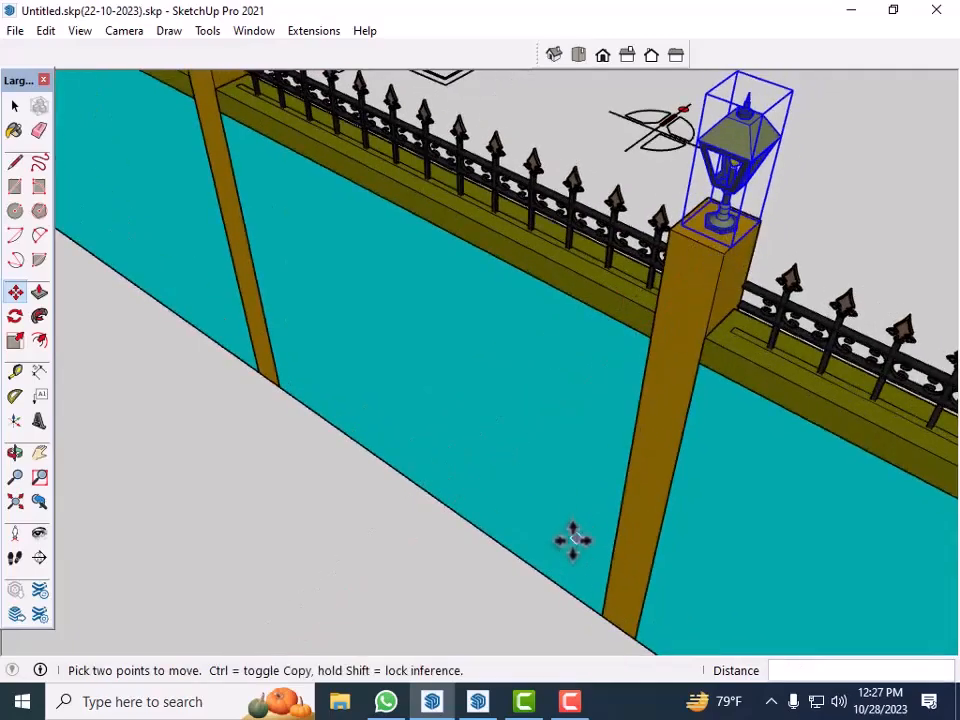
pyautogui.scroll(-6, 574, 540)
pyautogui.scroll(-5, 578, 529)
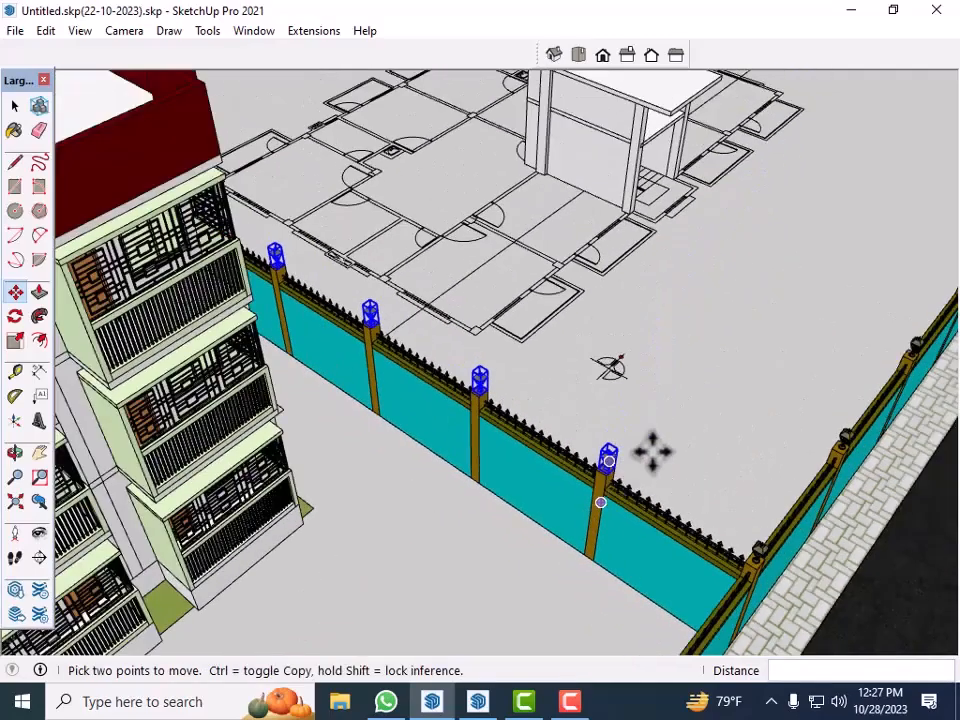
pyautogui.press('space')
# Examine the building, entrance path, gate and lamp-topped boundary walls from several angles, both overall and close up.
pyautogui.moveTo(760, 447); pyautogui.dragTo(540, 531, button='middle')
pyautogui.scroll(2, 500, 447)
pyautogui.scroll(-6, 500, 447)
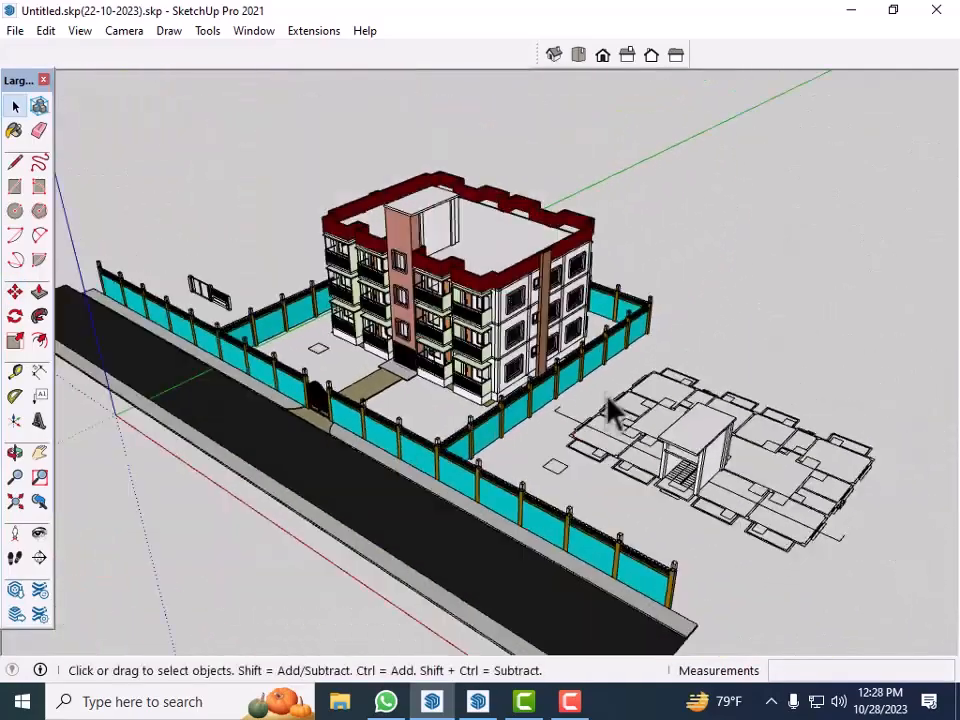
pyautogui.moveTo(612, 410); pyautogui.dragTo(671, 474, button='middle')
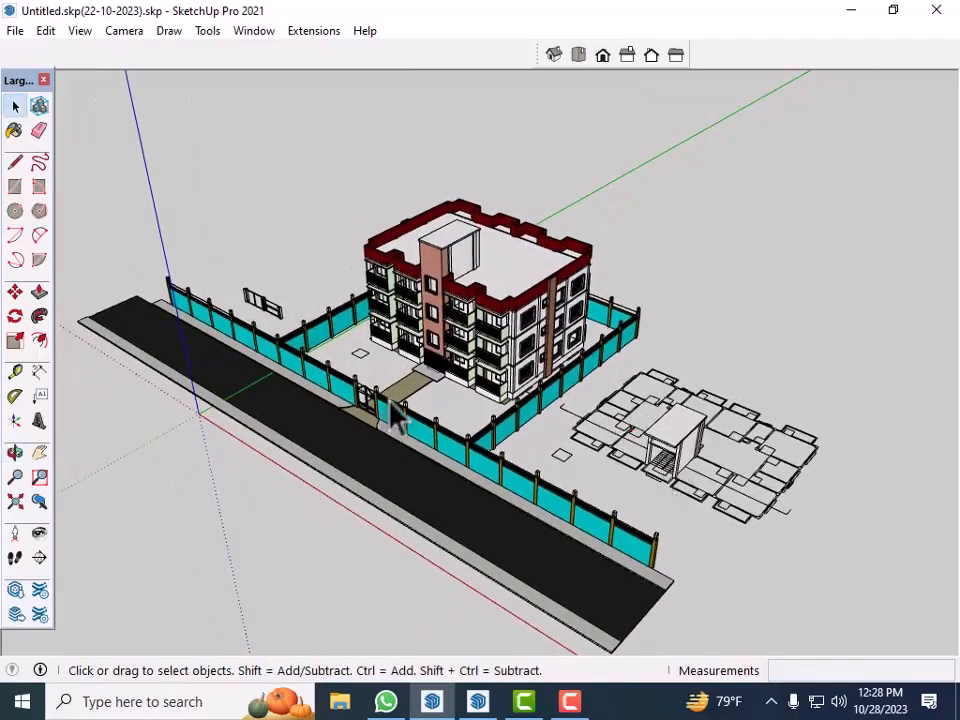
pyautogui.scroll(10, 395, 408)
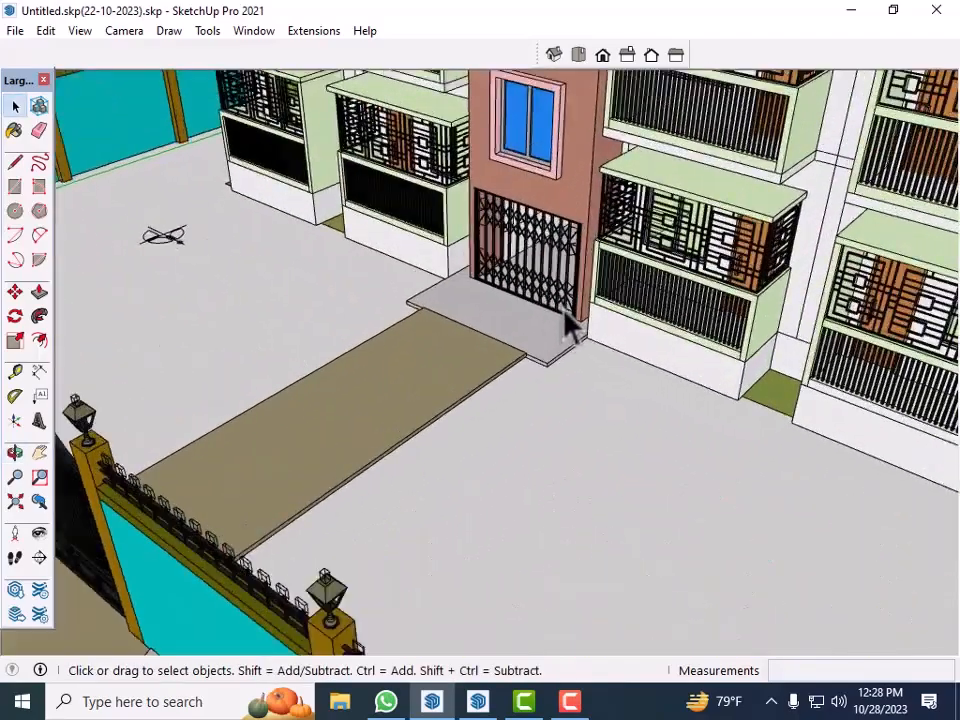
pyautogui.scroll(3, 572, 340)
pyautogui.scroll(-4, 564, 355)
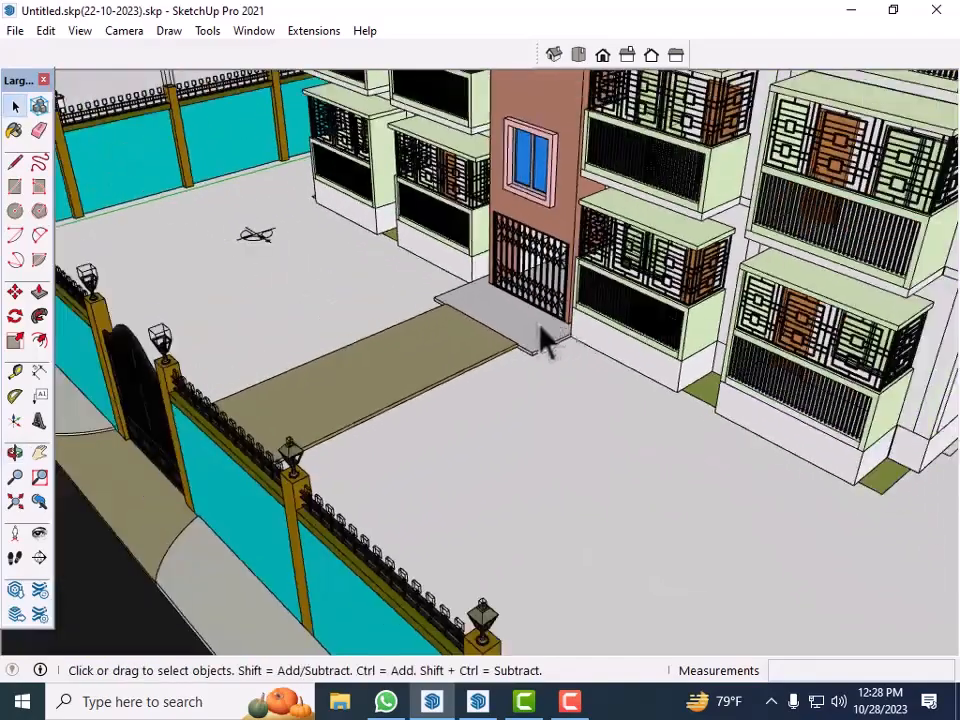
pyautogui.scroll(-5, 547, 340)
pyautogui.moveTo(568, 358); pyautogui.dragTo(570, 387, button='middle')
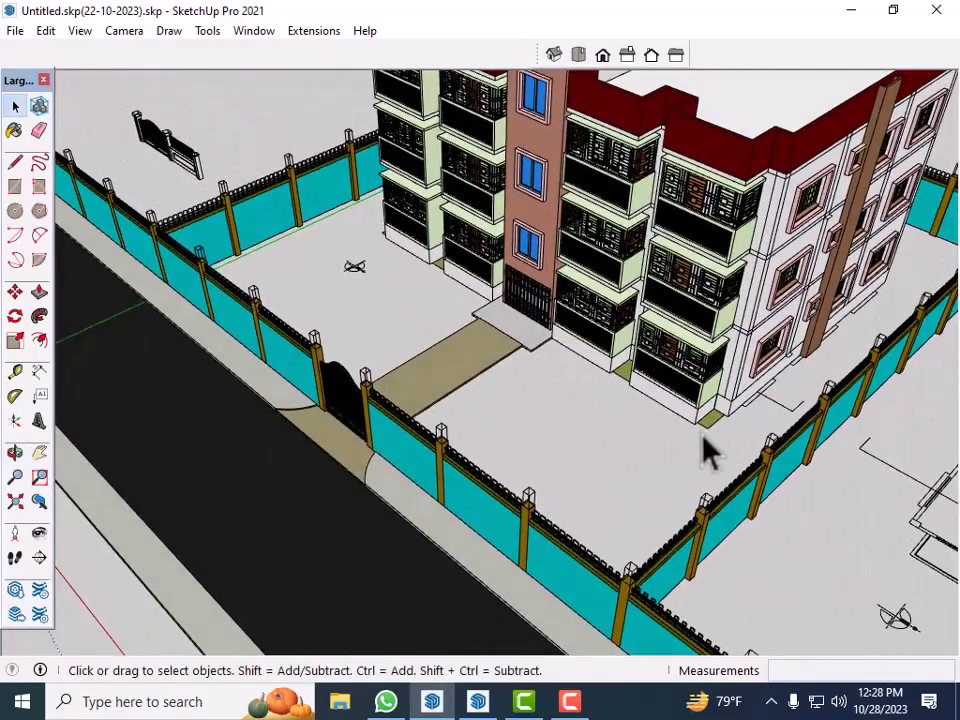
pyautogui.scroll(5, 706, 452)
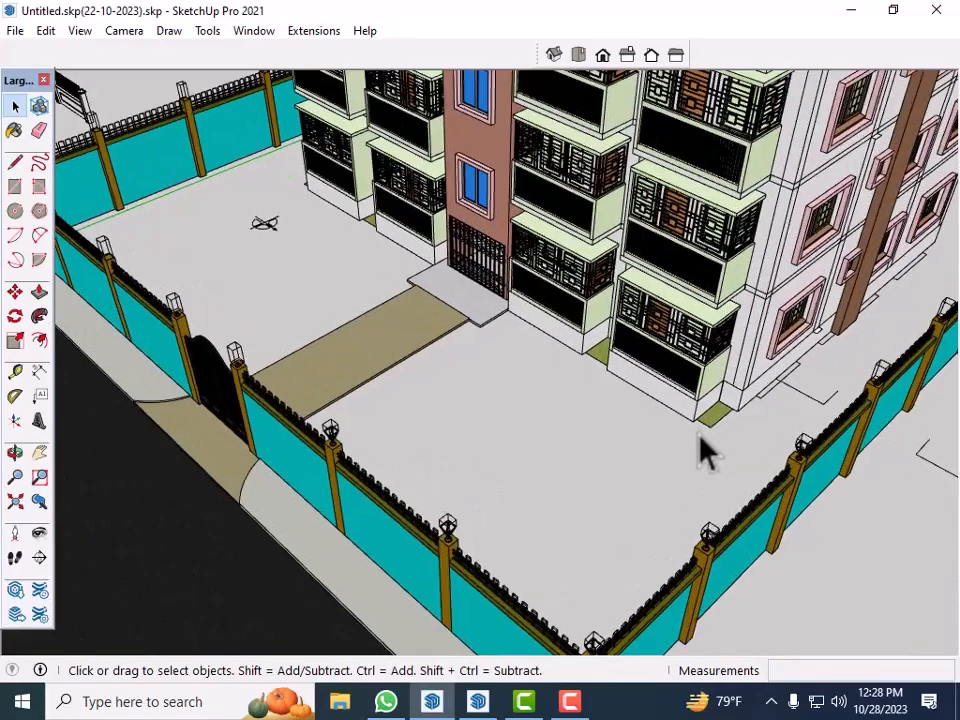
pyautogui.moveTo(707, 450); pyautogui.dragTo(680, 393, button='middle')
pyautogui.scroll(-5, 558, 332)
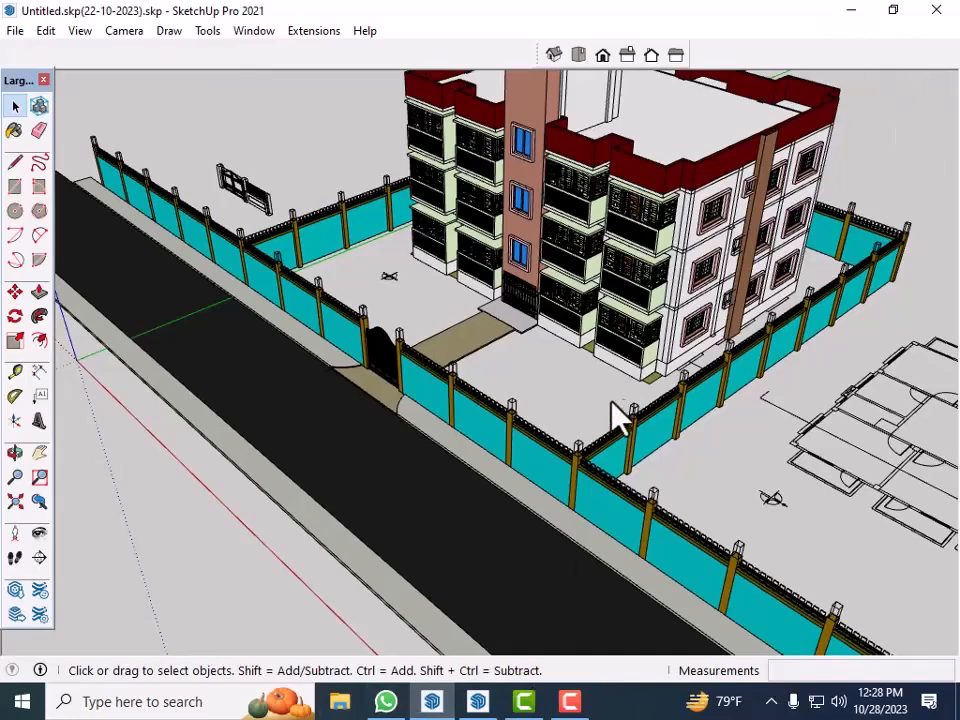
pyautogui.moveTo(632, 548); pyautogui.dragTo(631, 546, button='middle')
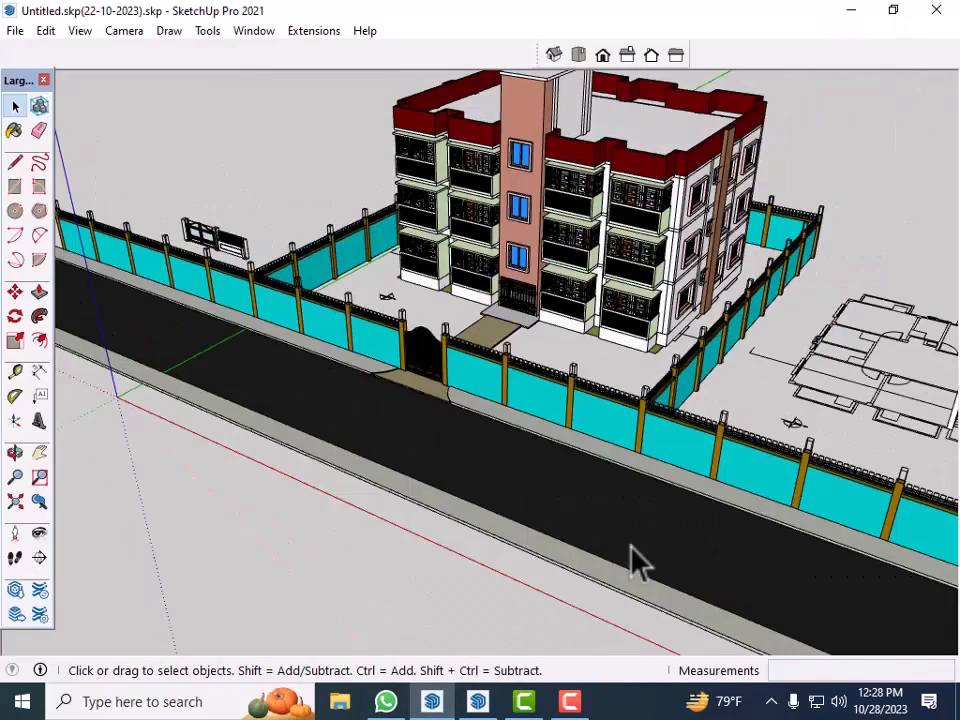
pyautogui.scroll(5, 557, 373)
pyautogui.moveTo(591, 349)
pyautogui.mouseDown(button='middle')
pyautogui.moveTo(549, 352)
pyautogui.moveTo(596, 347)
pyautogui.mouseUp(button='middle')
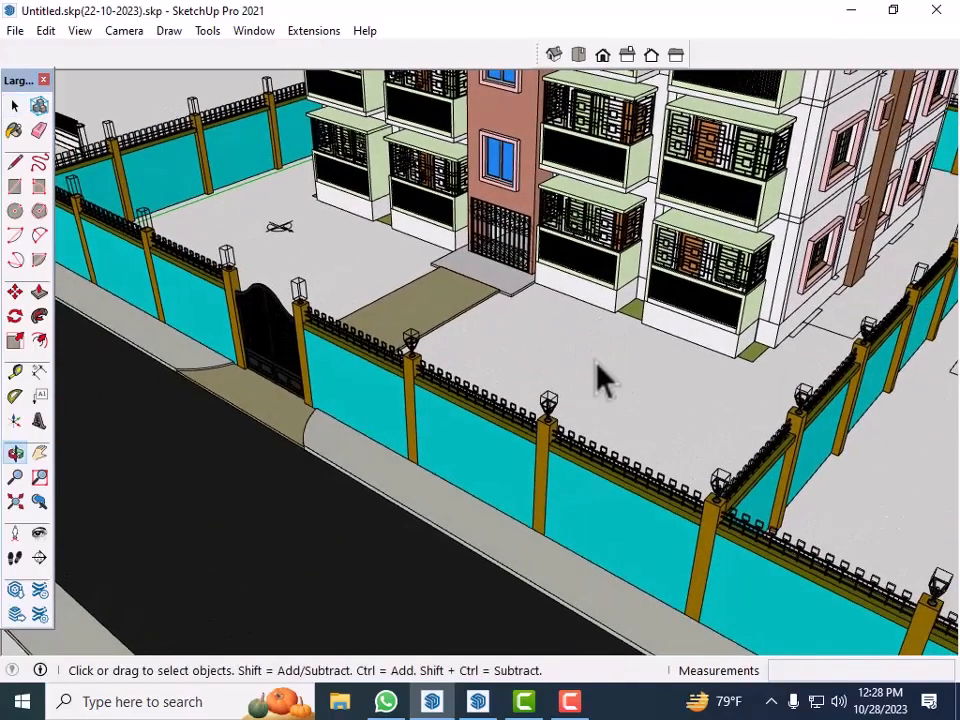
pyautogui.scroll(3, 484, 385)
pyautogui.scroll(-3, 484, 385)
pyautogui.moveTo(561, 411); pyautogui.dragTo(601, 378, button='middle')
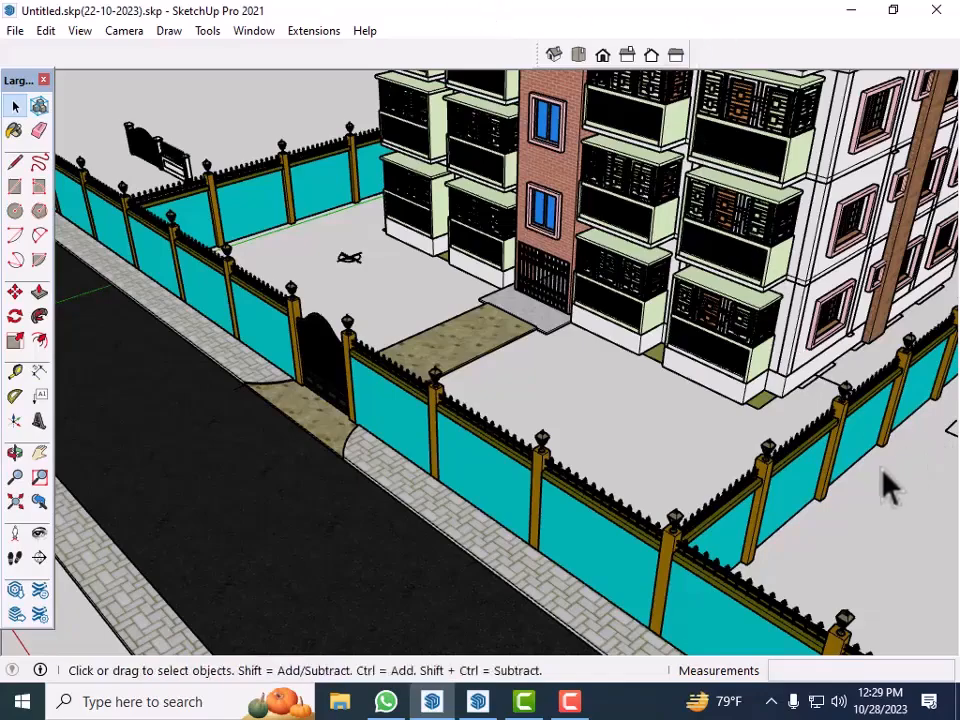
pyautogui.scroll(1, 514, 385)
pyautogui.scroll(3, 553, 371)
pyautogui.moveTo(553, 371); pyautogui.dragTo(510, 540, button='middle')
pyautogui.scroll(-3, 581, 427)
pyautogui.scroll(-3, 590, 445)
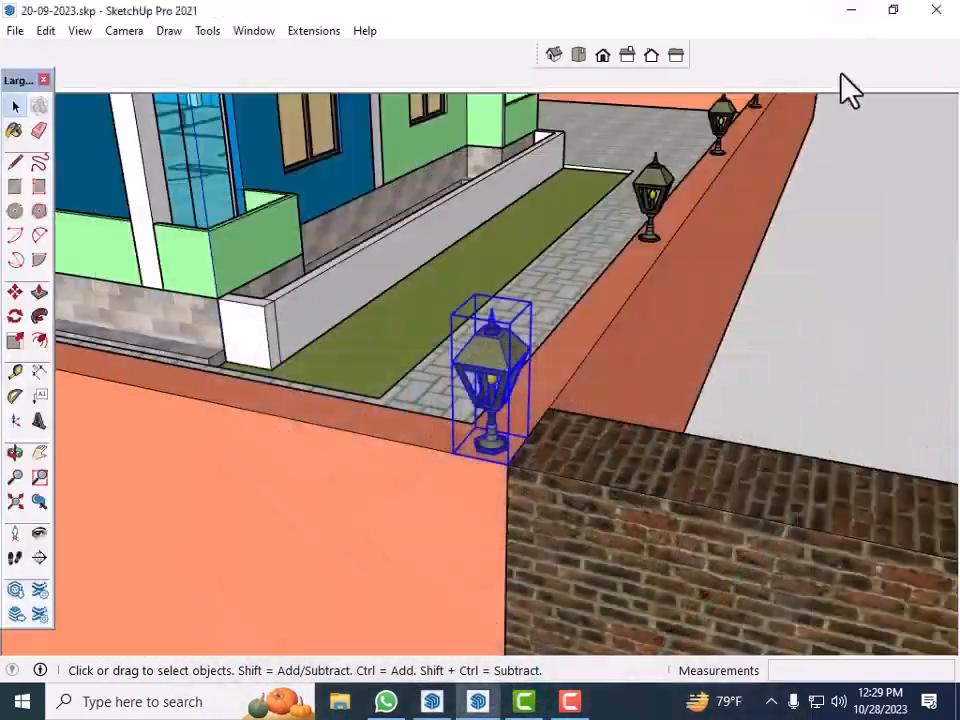
# Switch to Chrome and open the channel dashboard in YouTube Studio.
pyautogui.click(851, 10)
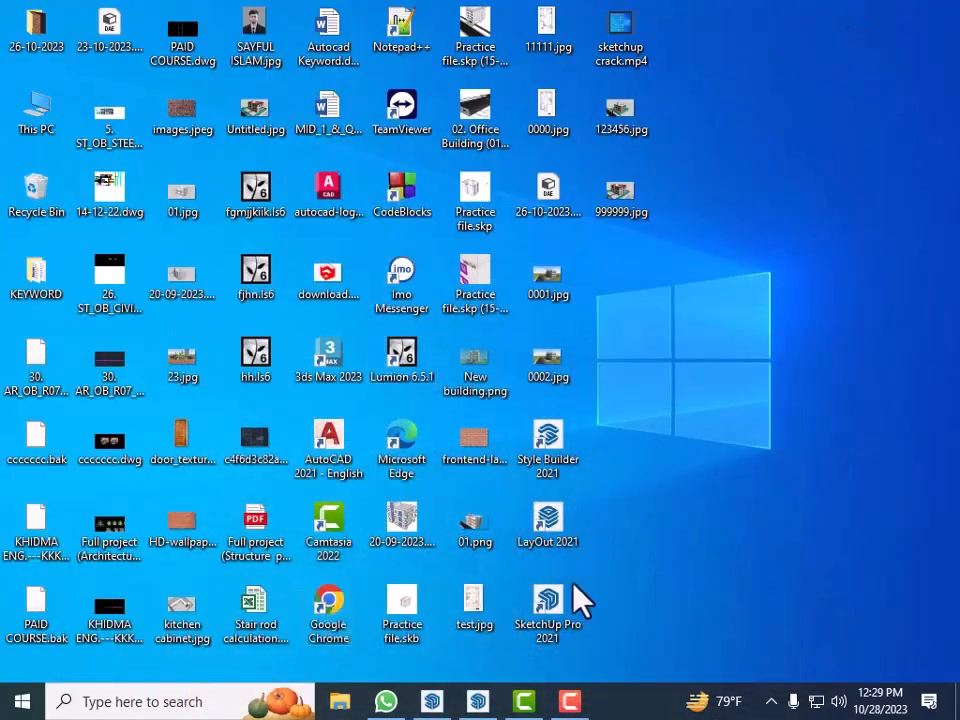
pyautogui.doubleClick(336, 605)
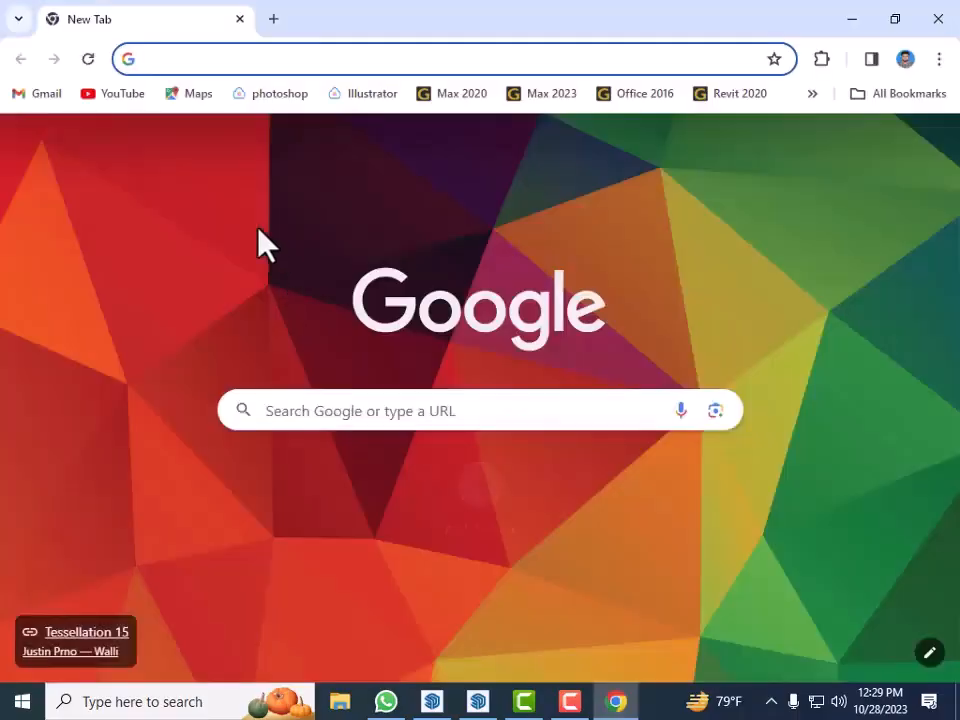
pyautogui.click(106, 98)
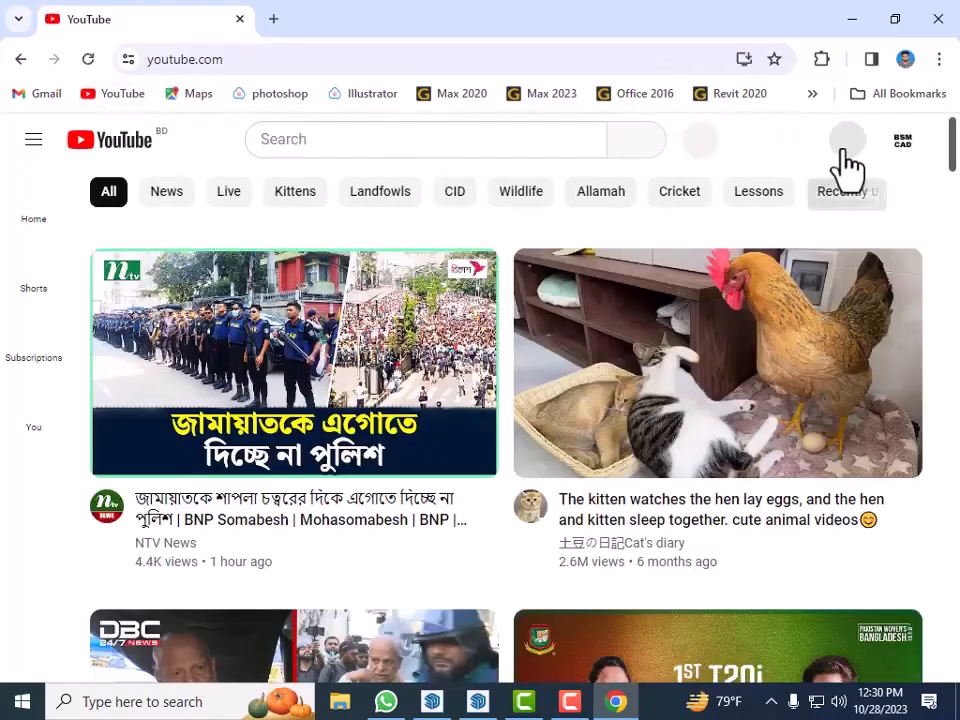
pyautogui.click(906, 148)
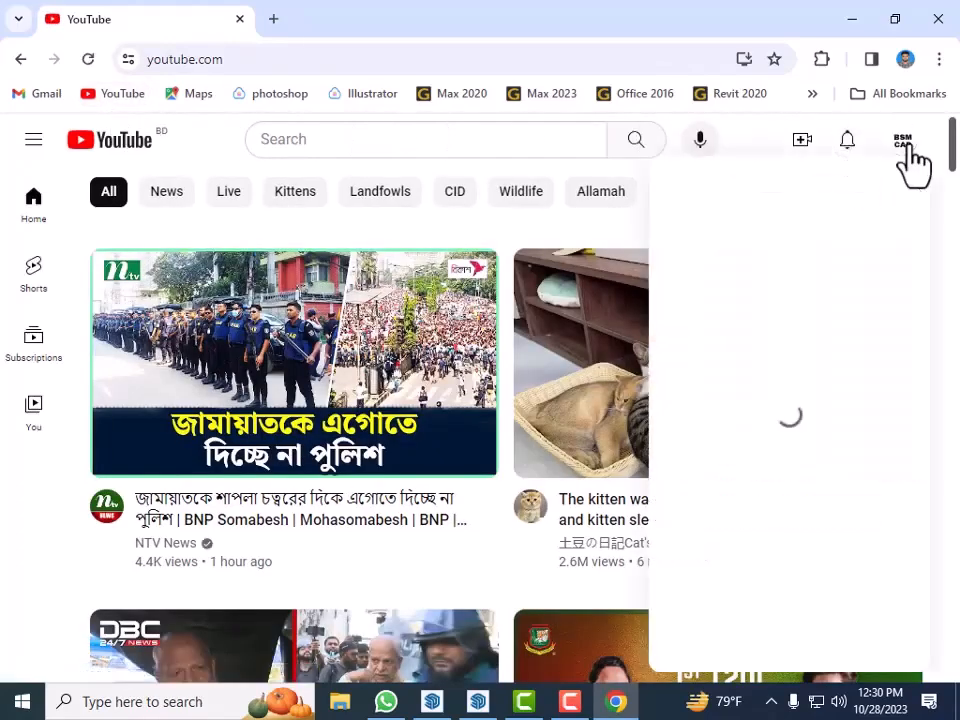
pyautogui.click(743, 385)
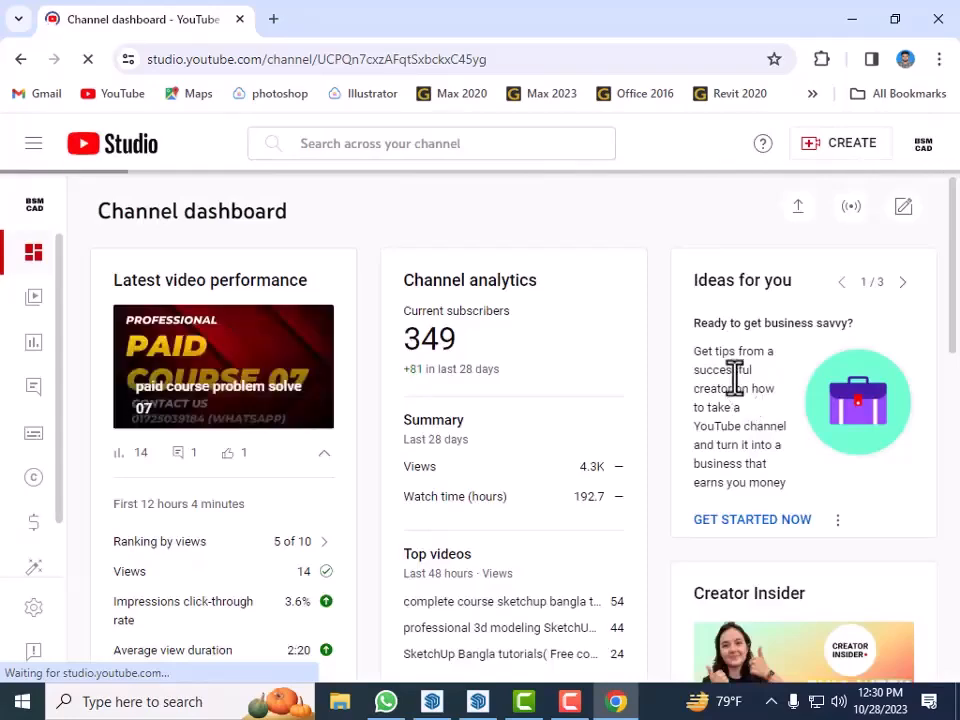
# Open Cricbuzz in a new browser tab, check the live Australia vs New Zealand scorecard, and minimize the browser.
pyautogui.click(273, 19)
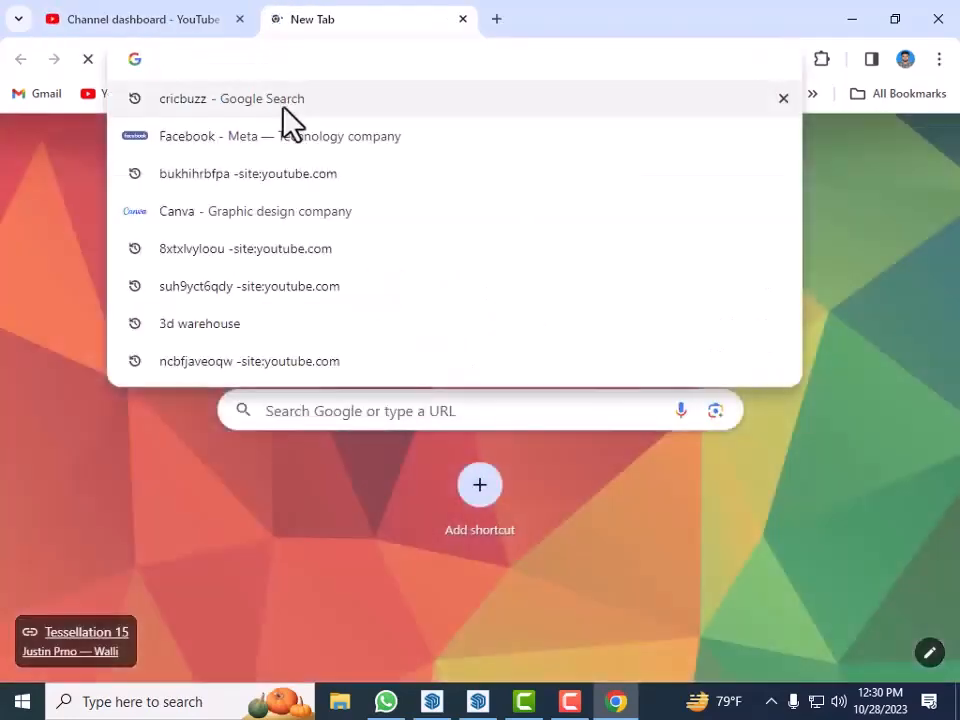
pyautogui.click(282, 104)
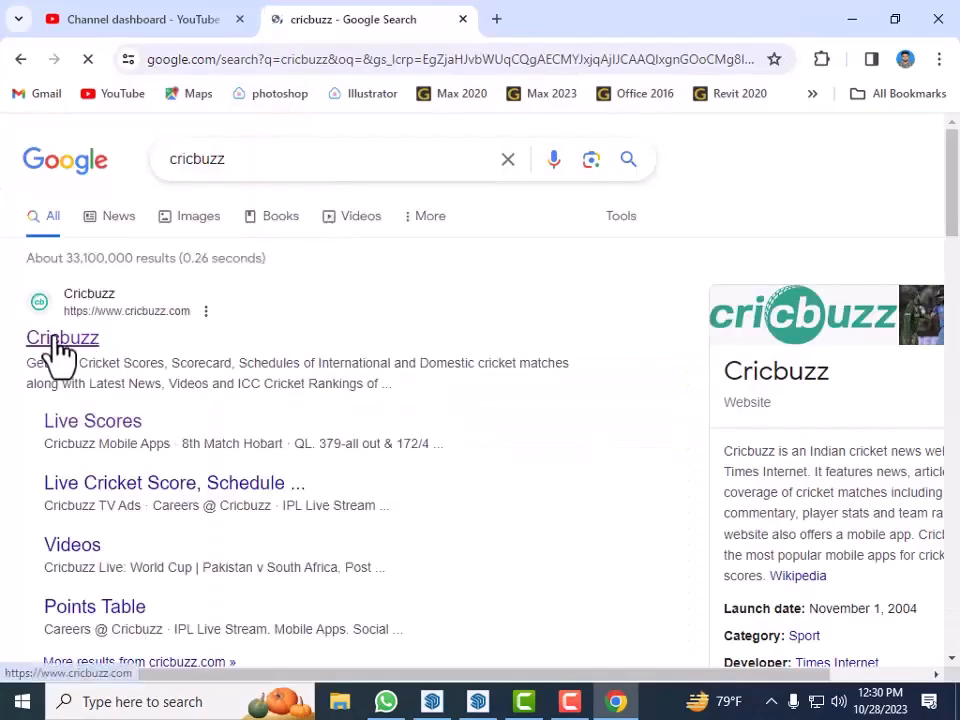
pyautogui.click(55, 338)
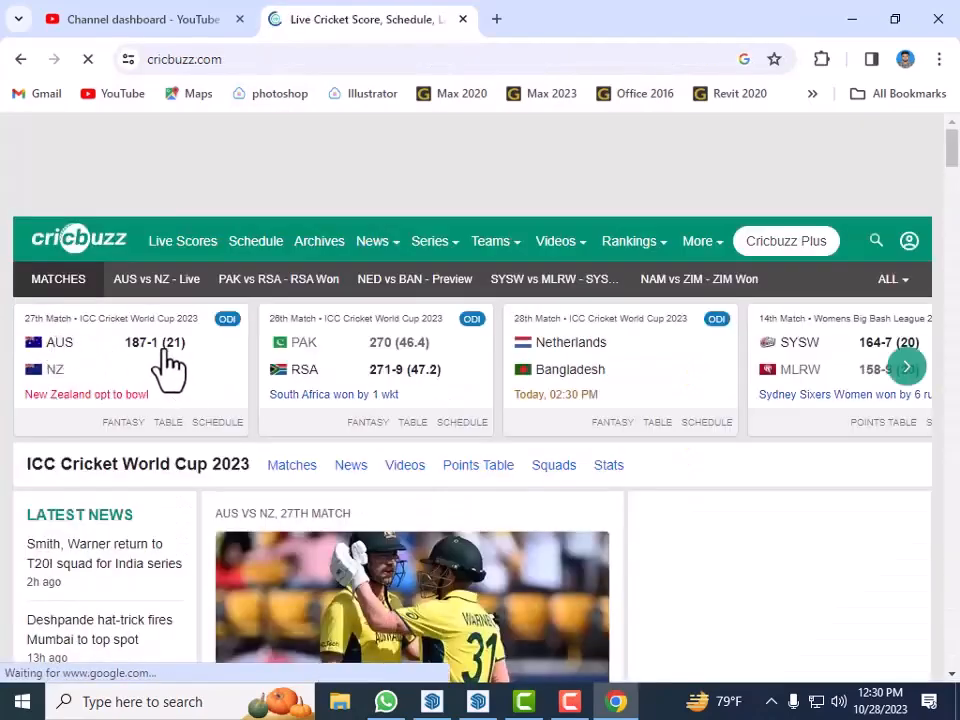
pyautogui.click(168, 368)
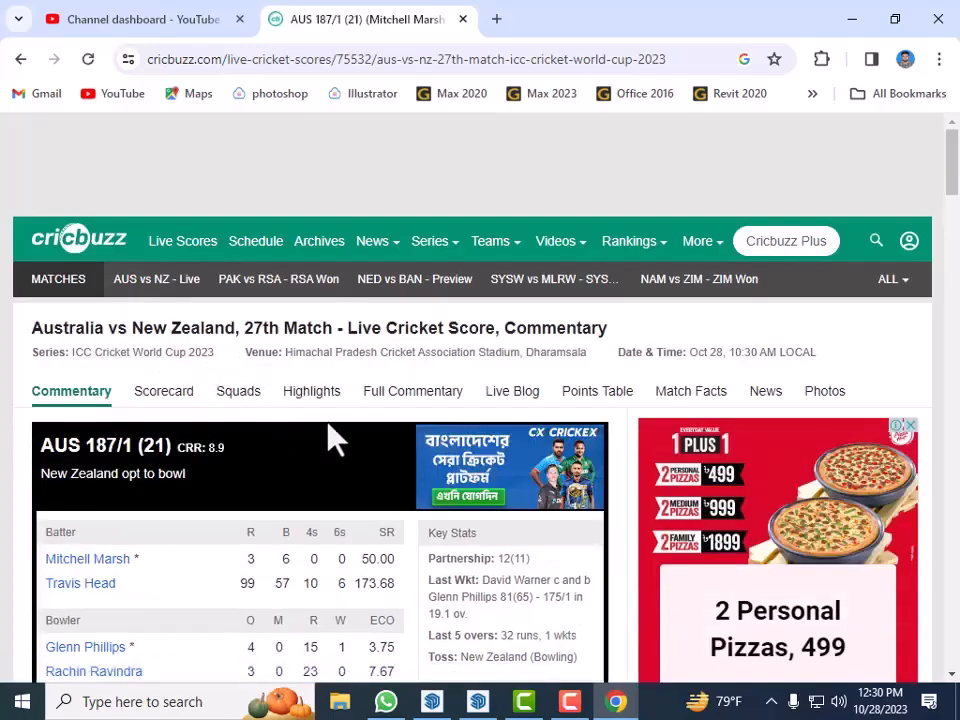
pyautogui.scroll(-1, 355, 455)
pyautogui.scroll(-1, 373, 470)
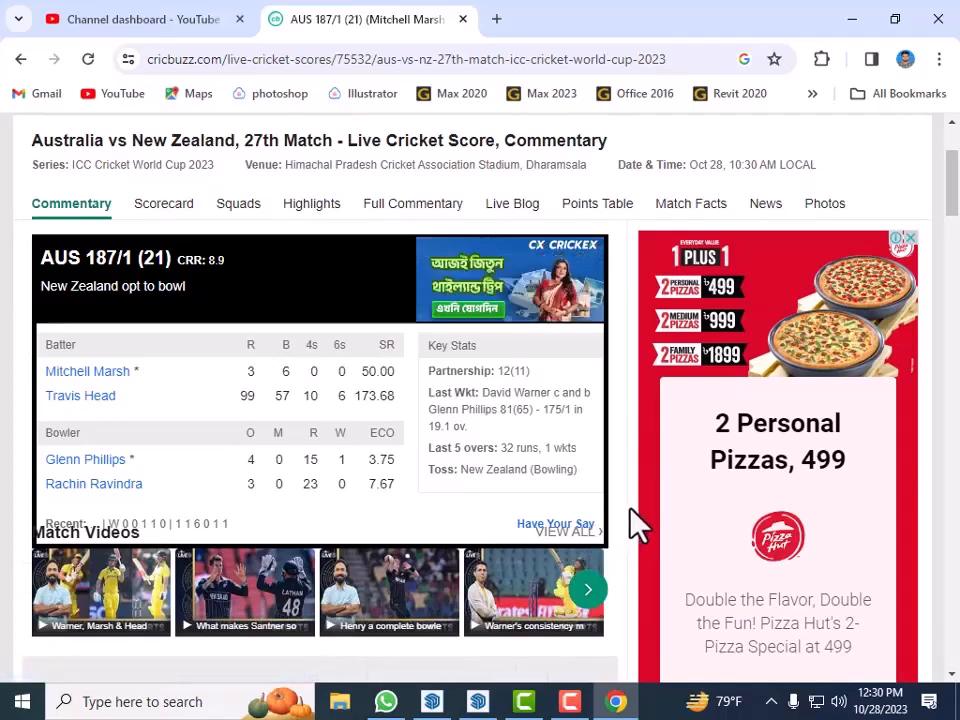
pyautogui.click(852, 19)
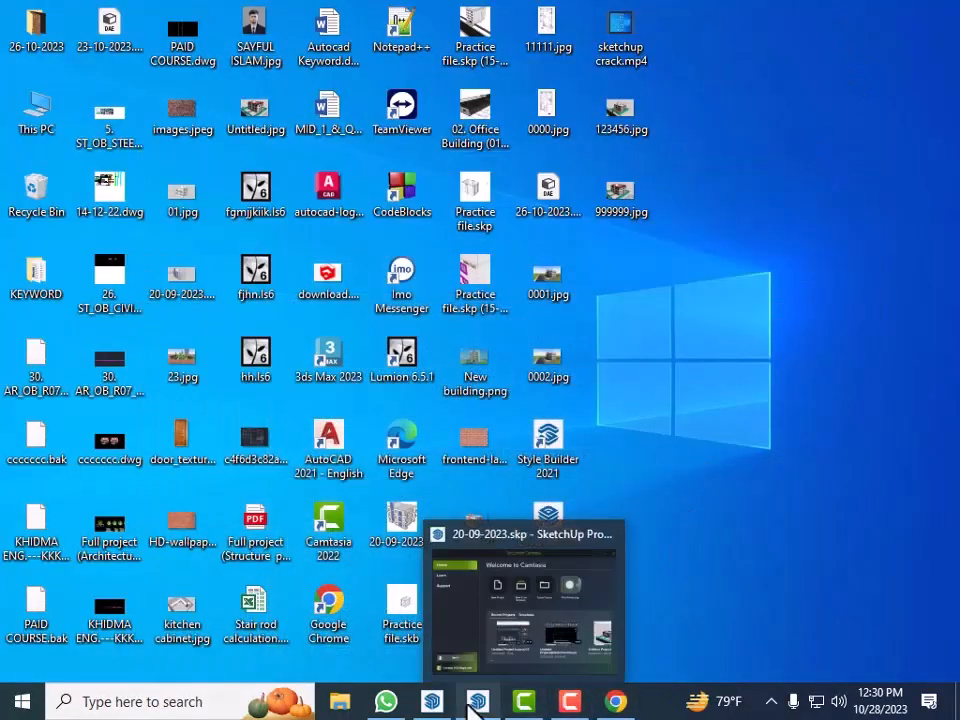
# Switch back to the SketchUp site model and examine the building front, entrance slab, path and boundary walls from several angles.
pyautogui.moveTo(475, 703)
pyautogui.click(431, 702)
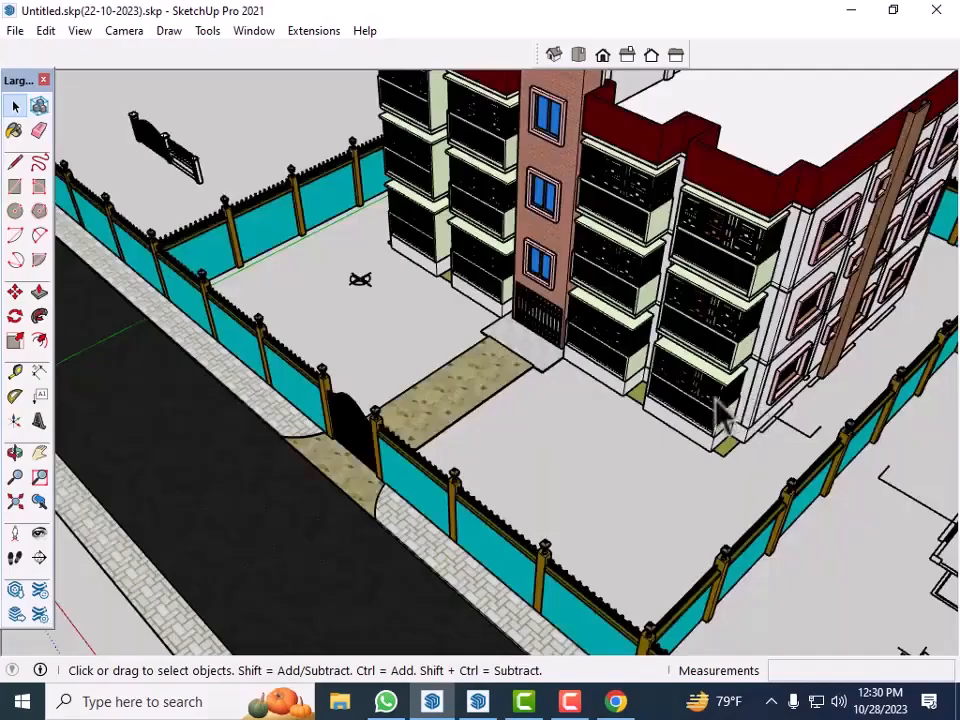
pyautogui.scroll(-4, 268, 380)
pyautogui.moveTo(336, 408)
pyautogui.mouseDown(button='middle')
pyautogui.moveTo(496, 468)
pyautogui.moveTo(439, 450)
pyautogui.moveTo(460, 455)
pyautogui.mouseUp(button='middle')
pyautogui.scroll(-3, 494, 468)
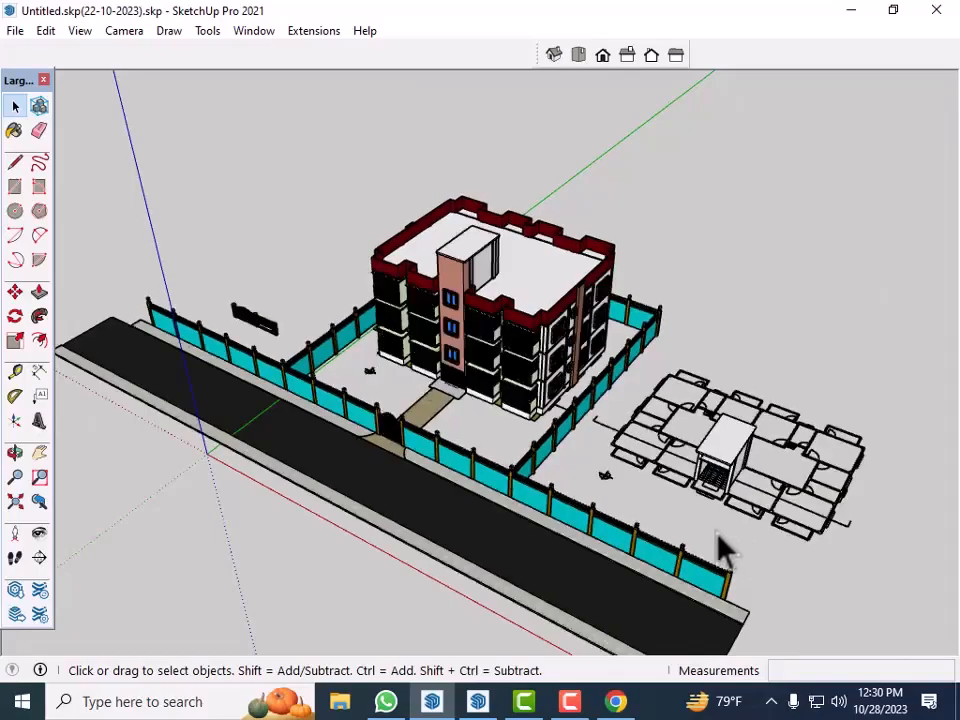
pyautogui.scroll(5, 490, 500)
pyautogui.moveTo(456, 435)
pyautogui.mouseDown(button='middle')
pyautogui.moveTo(521, 407)
pyautogui.moveTo(515, 437)
pyautogui.moveTo(536, 418)
pyautogui.mouseUp(button='middle')
pyautogui.scroll(6, 414, 375)
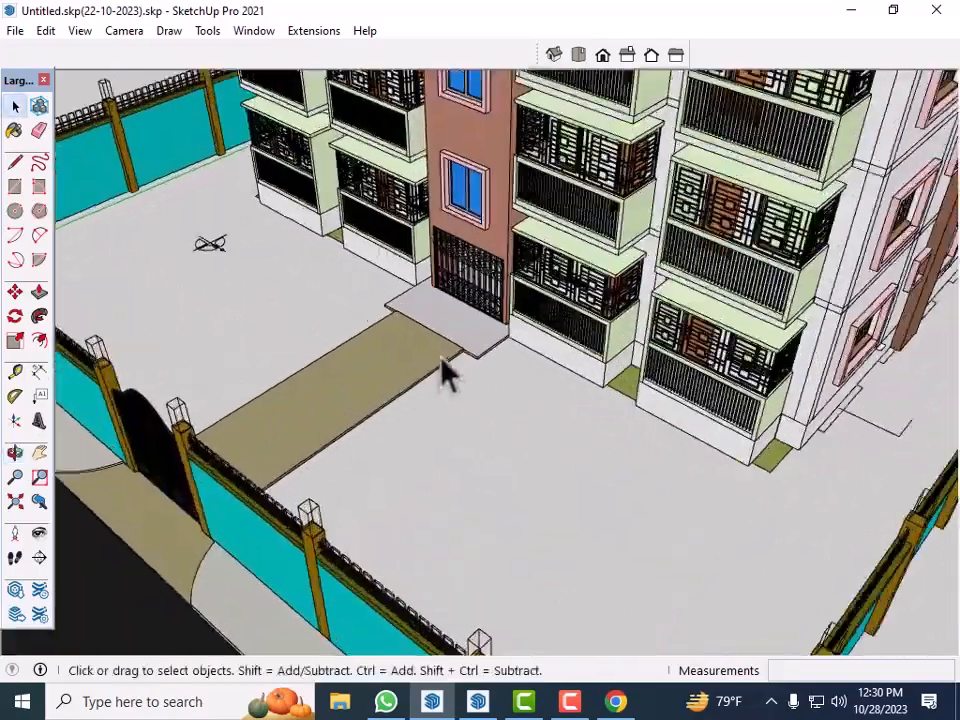
pyautogui.scroll(-5, 478, 402)
pyautogui.moveTo(456, 429)
pyautogui.mouseDown(button='middle')
pyautogui.moveTo(602, 414)
pyautogui.moveTo(425, 410)
pyautogui.moveTo(444, 375)
pyautogui.moveTo(615, 386)
pyautogui.mouseUp(button='middle')
pyautogui.scroll(6, 315, 462)
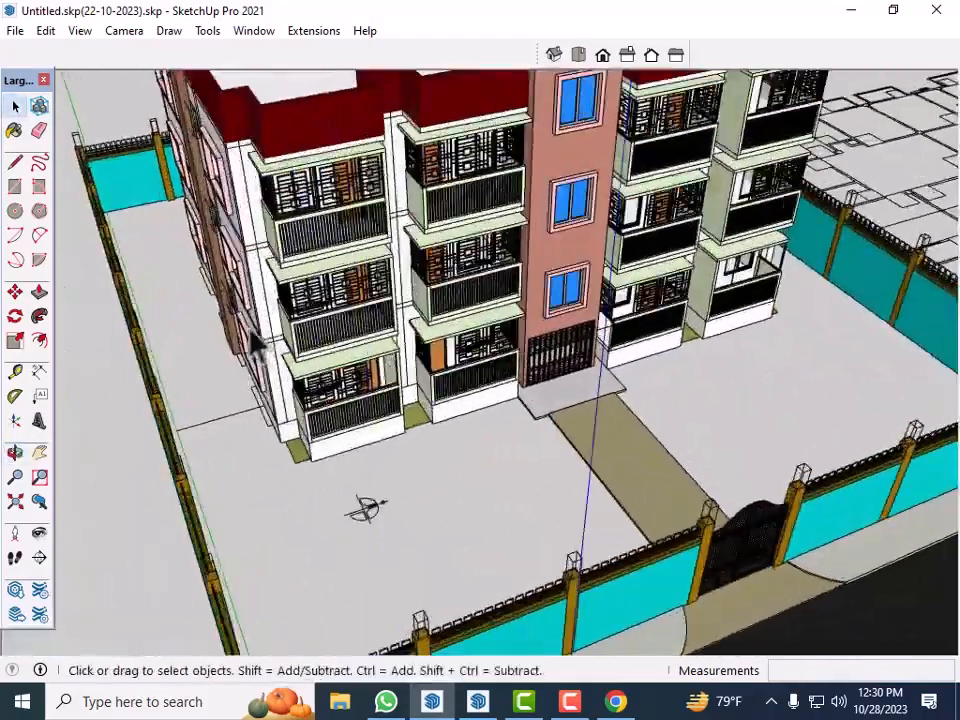
pyautogui.scroll(-5, 315, 462)
pyautogui.moveTo(527, 444)
pyautogui.mouseDown(button='middle')
pyautogui.moveTo(690, 446)
pyautogui.moveTo(476, 476)
pyautogui.moveTo(420, 438)
pyautogui.mouseUp(button='middle')
pyautogui.scroll(4, 497, 484)
pyautogui.moveTo(497, 484); pyautogui.dragTo(589, 471, button='middle')
pyautogui.scroll(6, 510, 476)
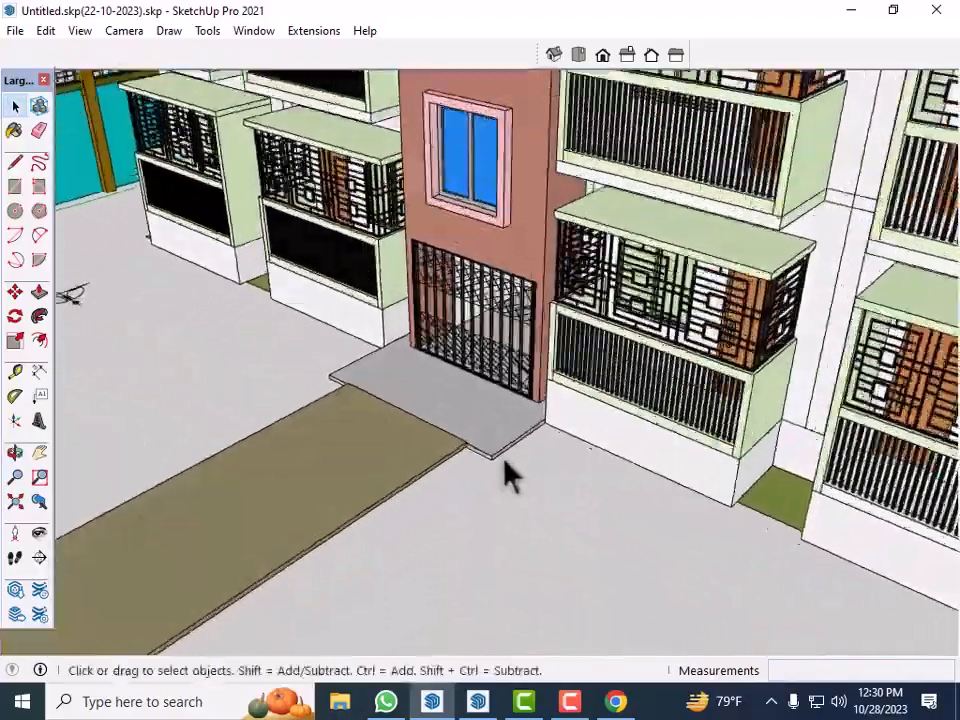
# Draw a rectangle about 4' by 3" over the entrance slab's side face, to the right of the gate when facing the building.
pyautogui.moveTo(530, 478); pyautogui.dragTo(585, 439, button='middle')
pyautogui.scroll(7, 467, 437)
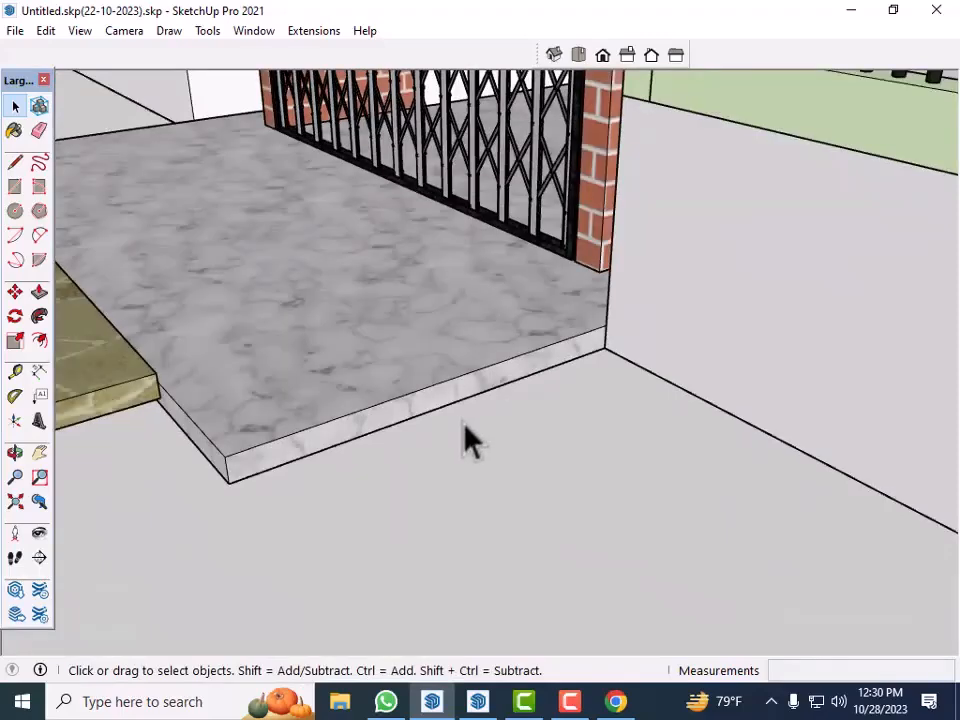
pyautogui.press('r')
pyautogui.scroll(4, 530, 360)
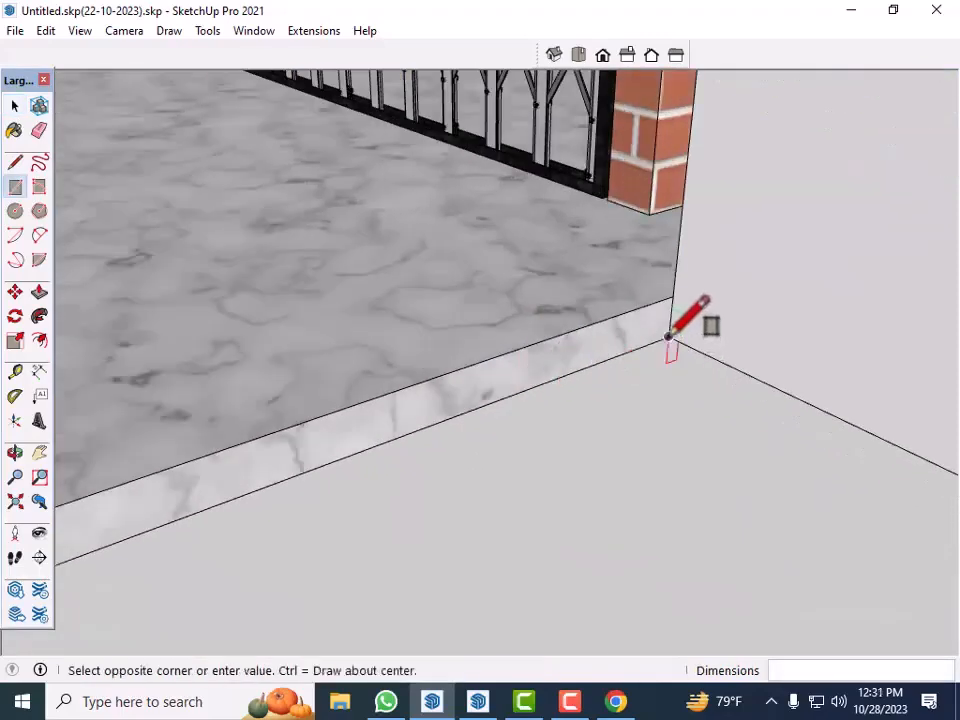
pyautogui.click(670, 336)
pyautogui.scroll(-2, 554, 335)
pyautogui.scroll(-2, 343, 386)
pyautogui.scroll(3, 281, 420)
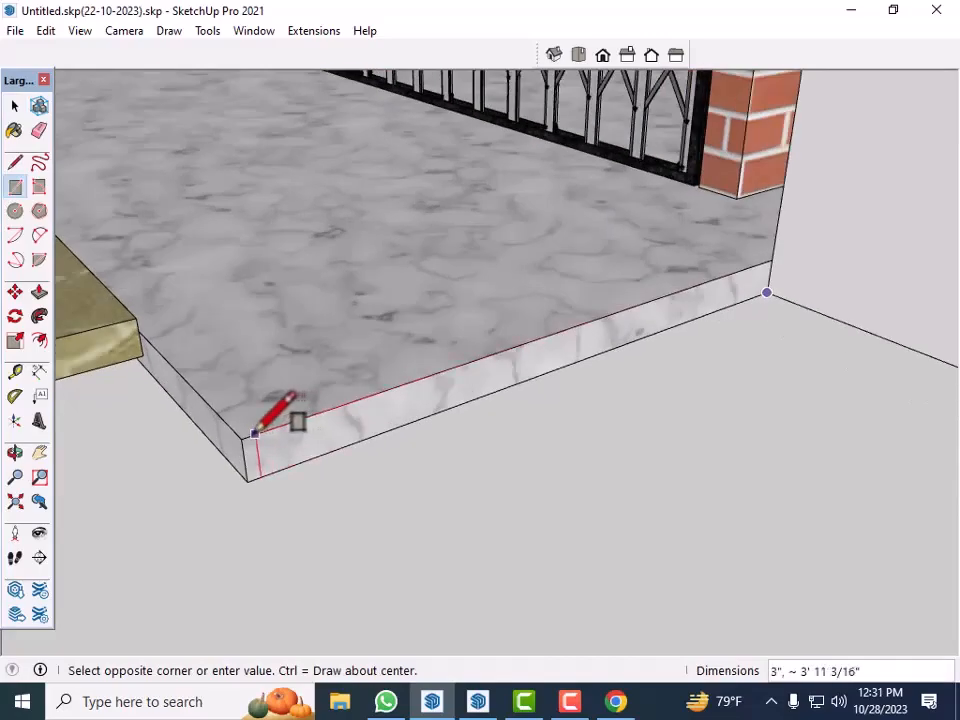
pyautogui.click(256, 431)
# Push/Pull the new side rectangle 24' 9" along the building front until it aligns with the building corner.
pyautogui.press('p')
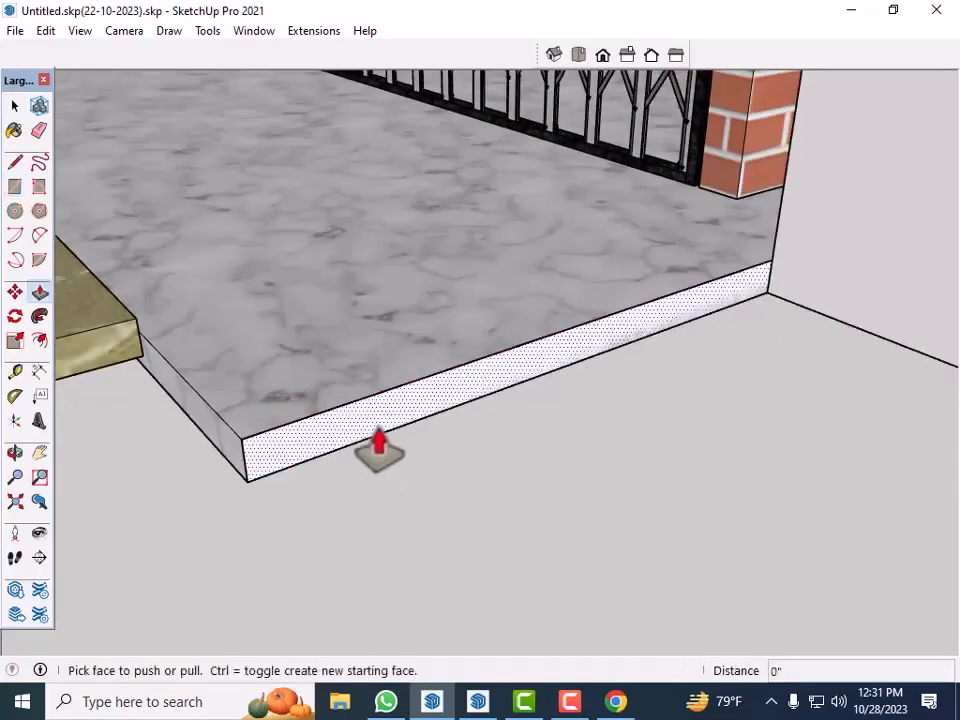
pyautogui.click(380, 430)
pyautogui.scroll(-6, 425, 445)
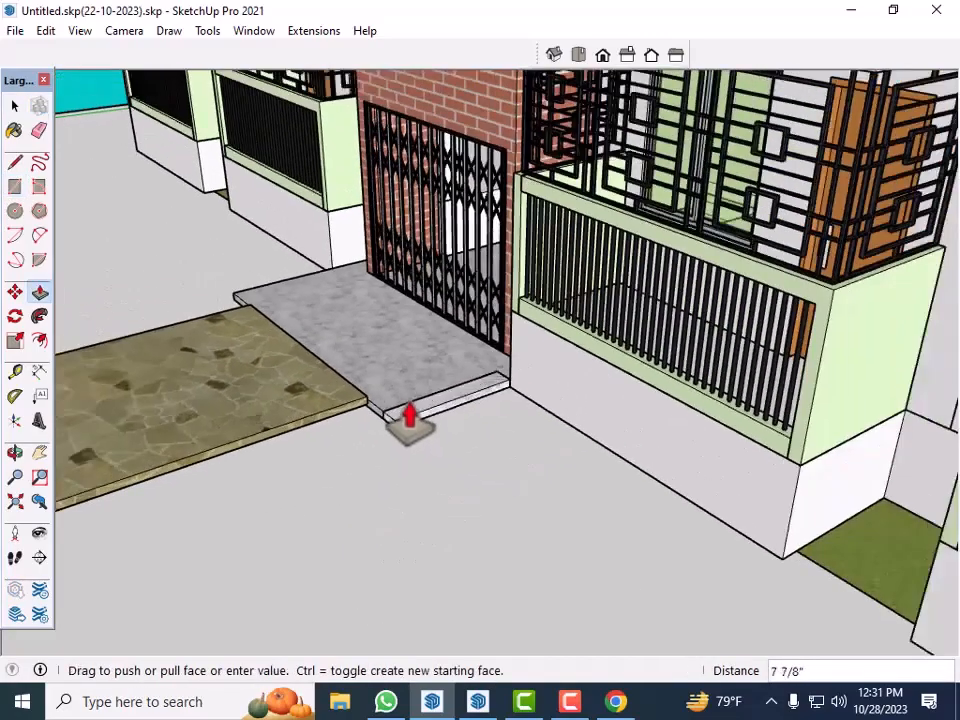
pyautogui.scroll(-6, 484, 444)
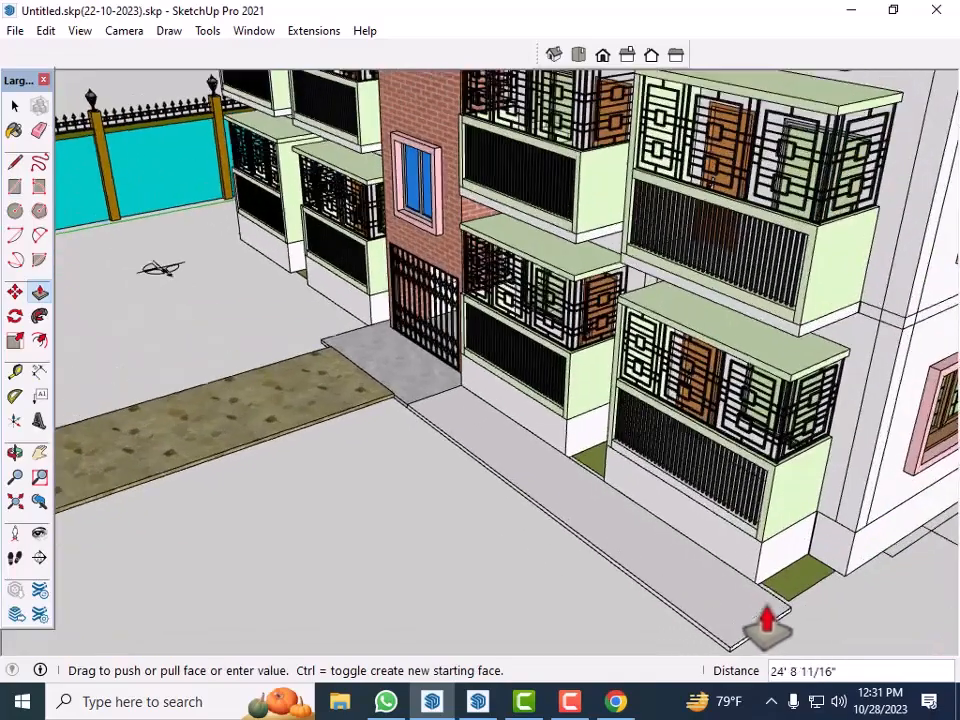
pyautogui.scroll(2, 767, 610)
pyautogui.click(872, 566)
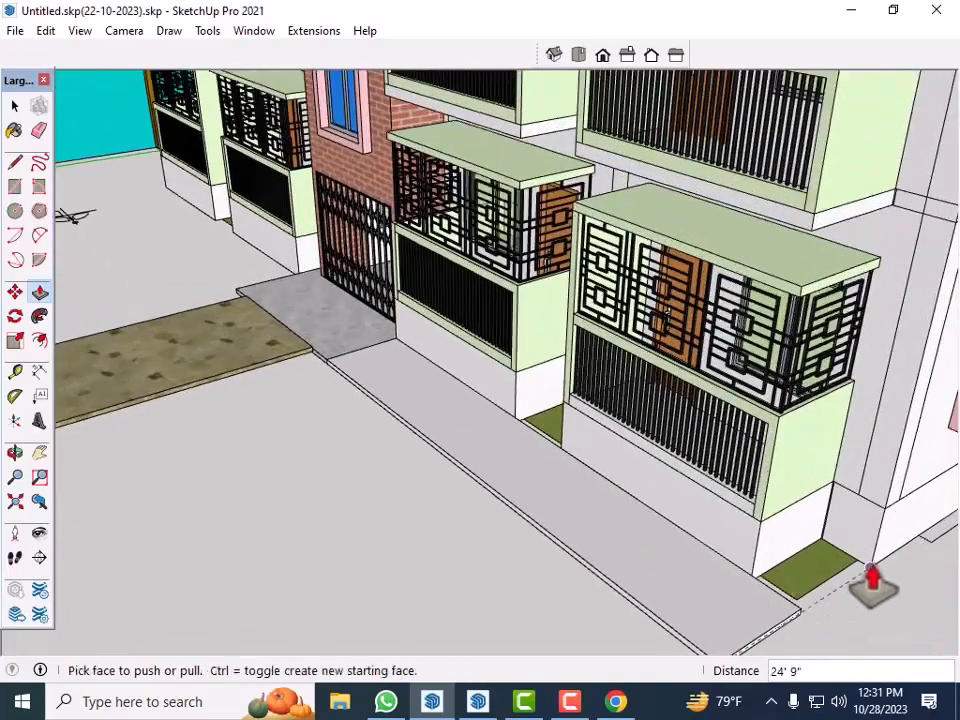
# Select the entire new strip beside the entrance slab and make it a group.
pyautogui.press('space')
pyautogui.scroll(-2, 754, 643)
pyautogui.scroll(1, 729, 611)
pyautogui.click(729, 611)
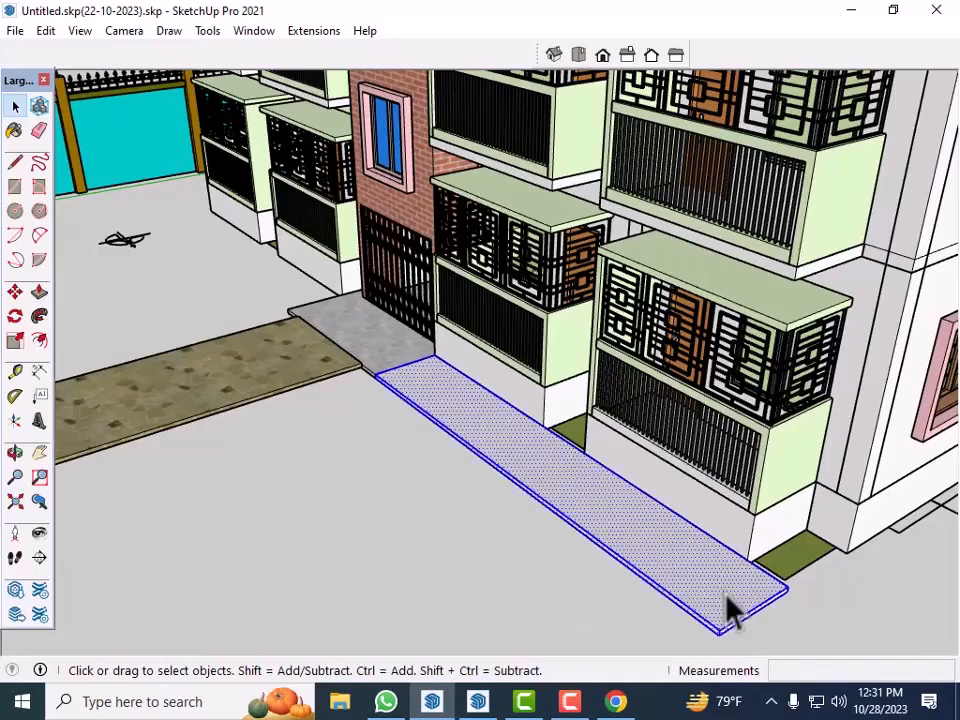
pyautogui.rightClick(729, 611)
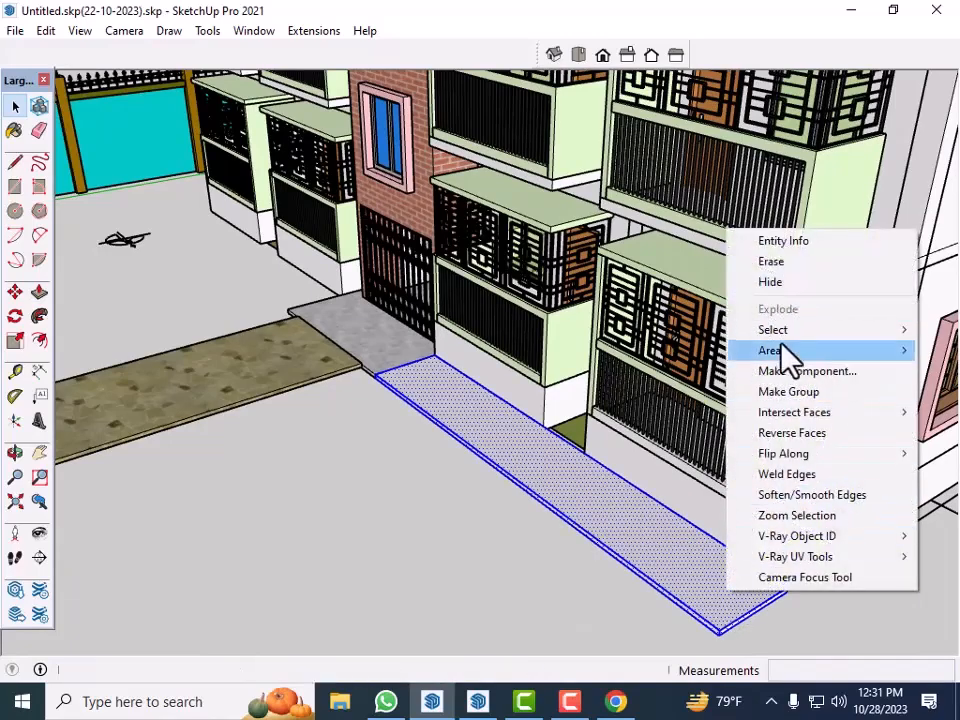
pyautogui.click(745, 392)
# Draw a 4' by 3" rectangle over the entrance slab's opposite side face, from the wall corner to the slab's outer corner.
pyautogui.moveTo(334, 540); pyautogui.dragTo(748, 475, button='middle')
pyautogui.scroll(-10, 748, 475)
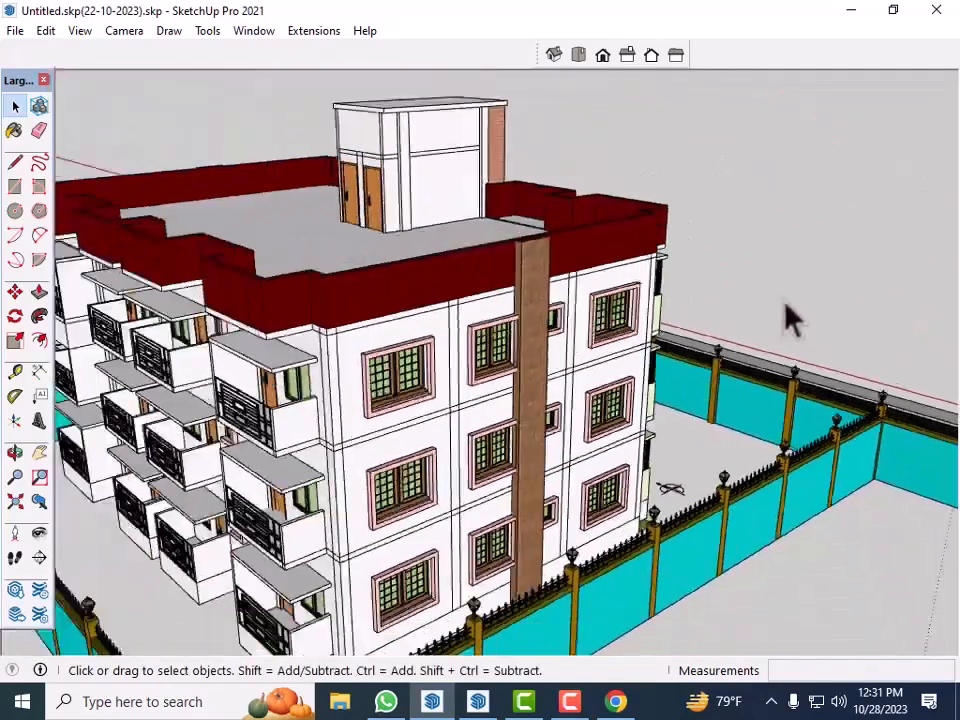
pyautogui.scroll(-3, 785, 305)
pyautogui.moveTo(724, 440); pyautogui.dragTo(718, 442)
pyautogui.moveTo(718, 442); pyautogui.dragTo(296, 514, button='middle')
pyautogui.scroll(9, 512, 503)
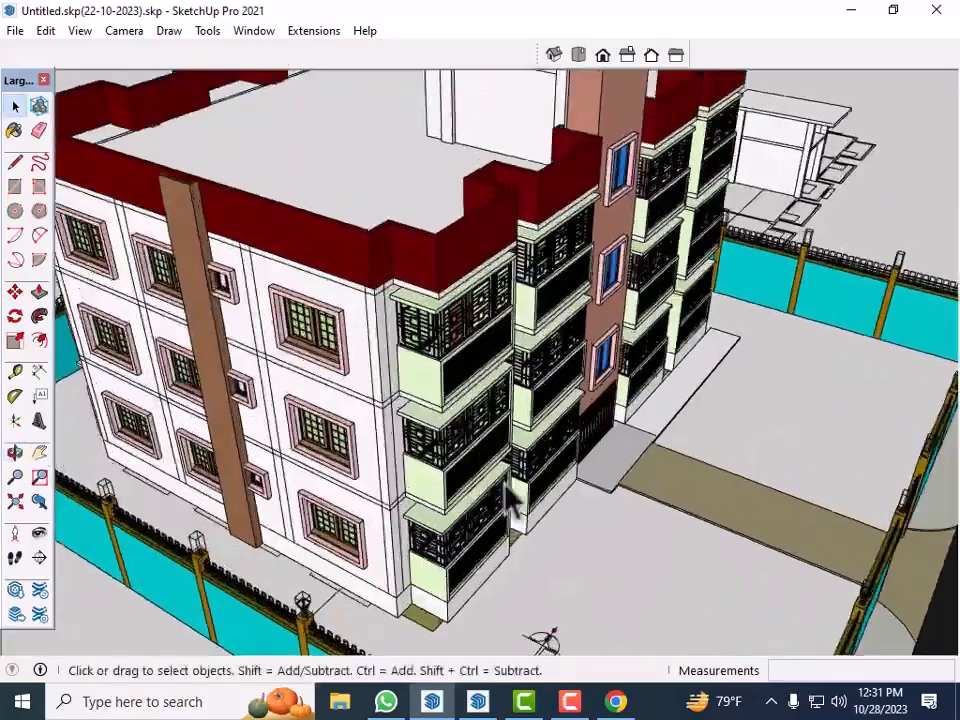
pyautogui.scroll(3, 561, 510)
pyautogui.moveTo(561, 510); pyautogui.dragTo(546, 531, button='middle')
pyautogui.scroll(5, 446, 493)
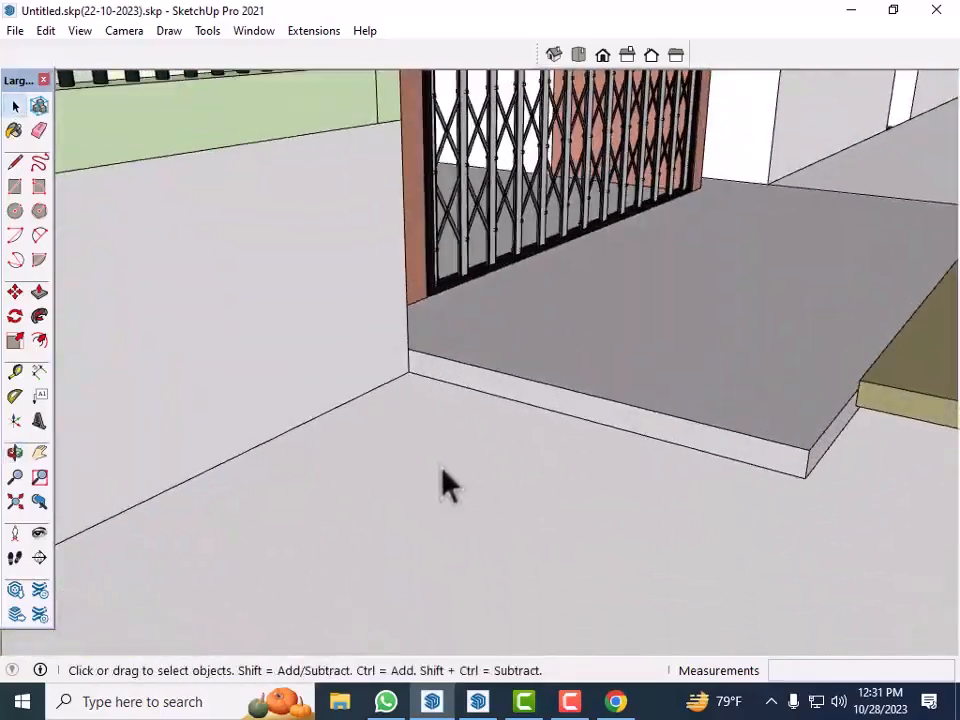
pyautogui.press('r')
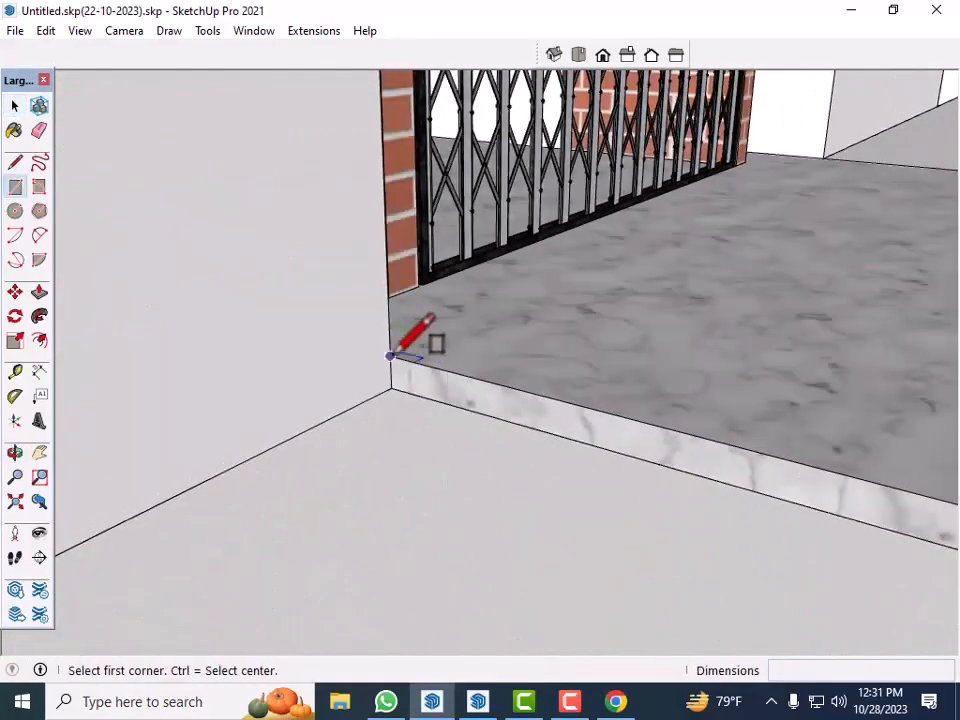
pyautogui.click(390, 356)
pyautogui.scroll(-4, 432, 443)
pyautogui.scroll(3, 658, 507)
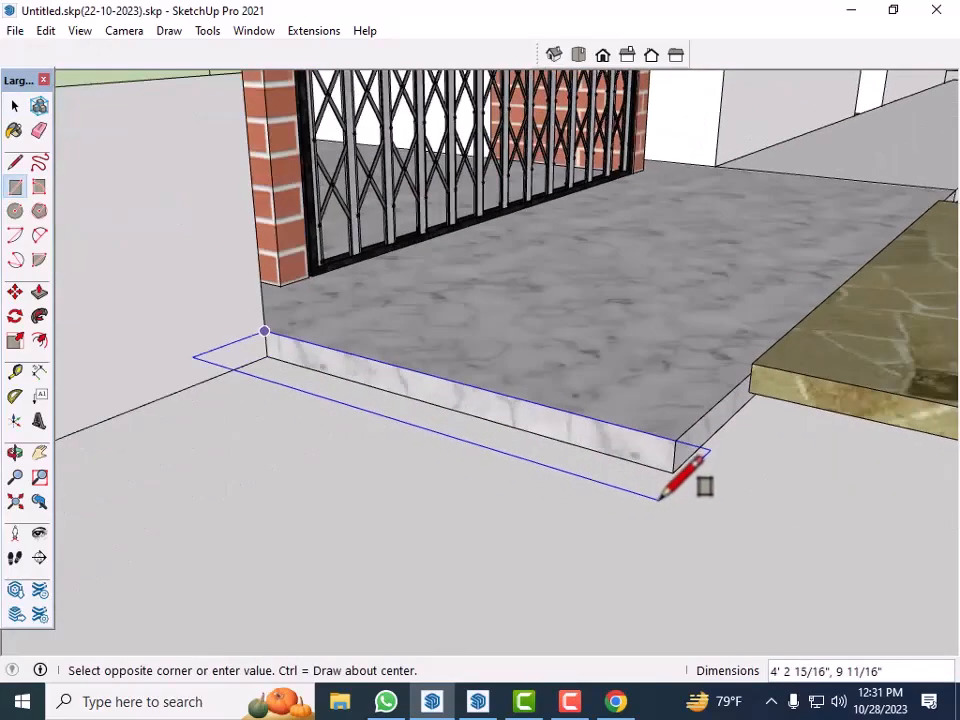
pyautogui.scroll(1, 660, 496)
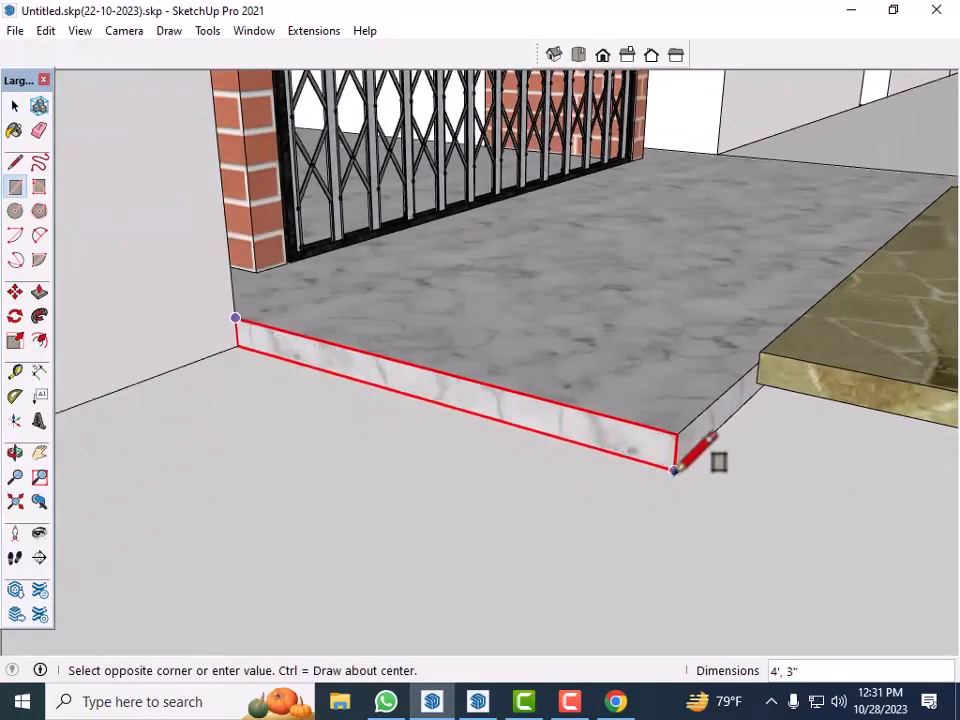
pyautogui.click(677, 467)
# Push/Pull the opposite rectangle about 24' 7" along the building front until it aligns with the other building corner.
pyautogui.press('p')
pyautogui.moveTo(628, 446); pyautogui.dragTo(641, 466)
pyautogui.moveTo(559, 520); pyautogui.dragTo(643, 489, button='middle')
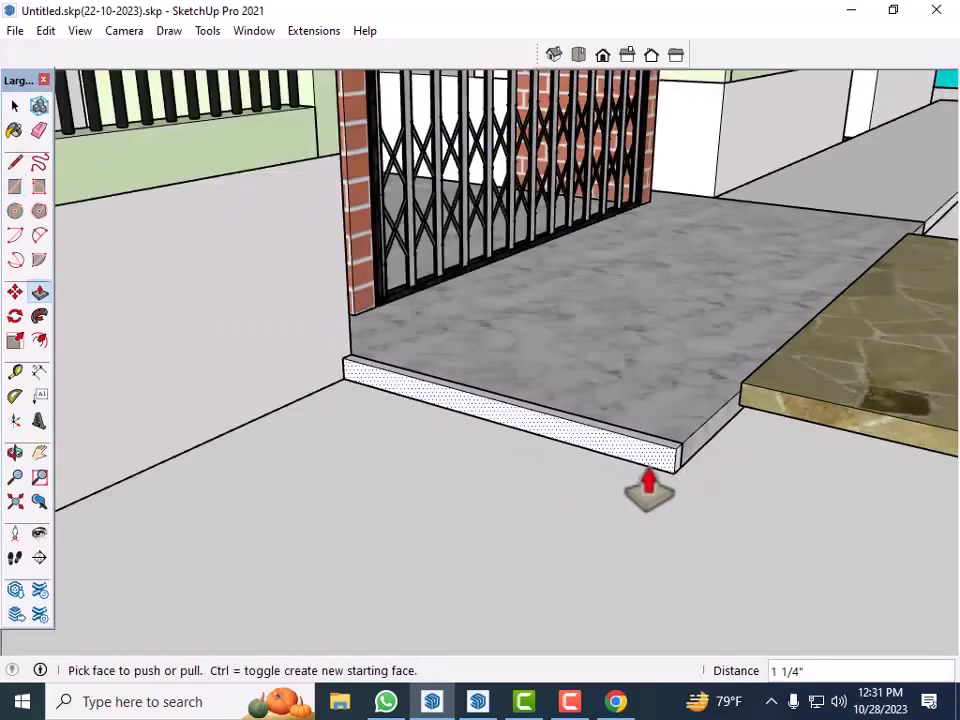
pyautogui.click(654, 467)
pyautogui.moveTo(583, 504); pyautogui.dragTo(233, 588, button='middle')
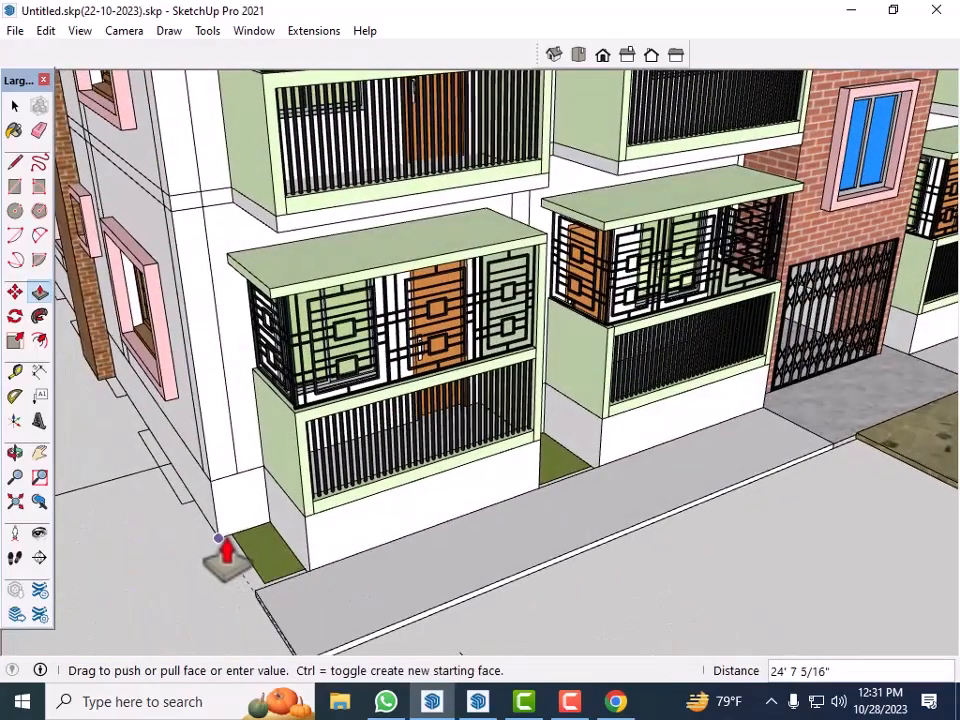
pyautogui.click(228, 556)
# Select the whole second strip on the other side of the entrance and make it a group.
pyautogui.press('space')
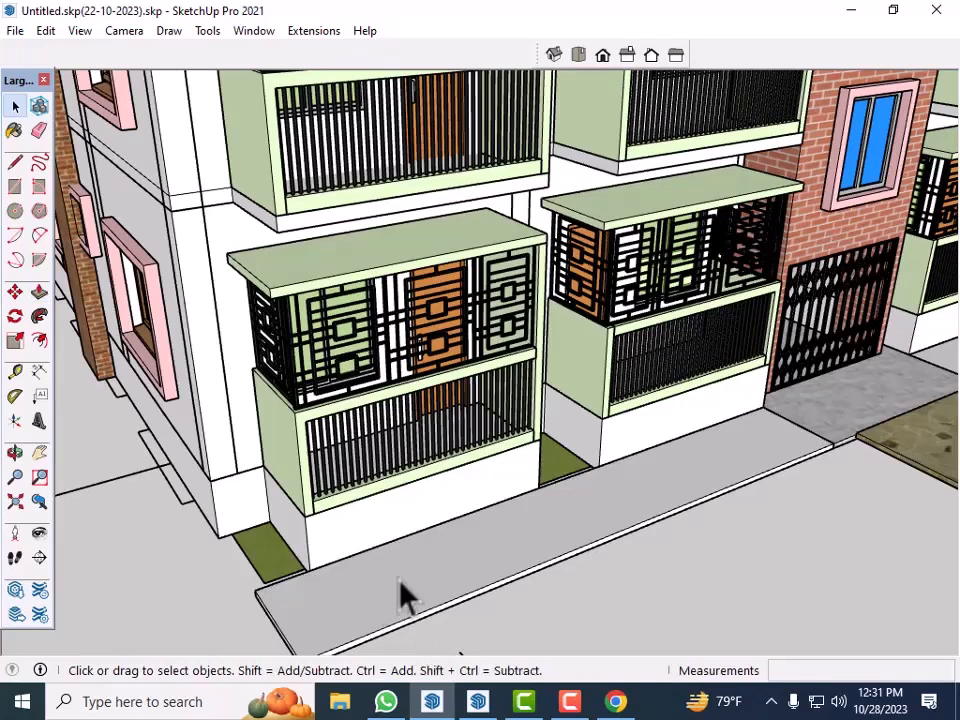
pyautogui.click(403, 598)
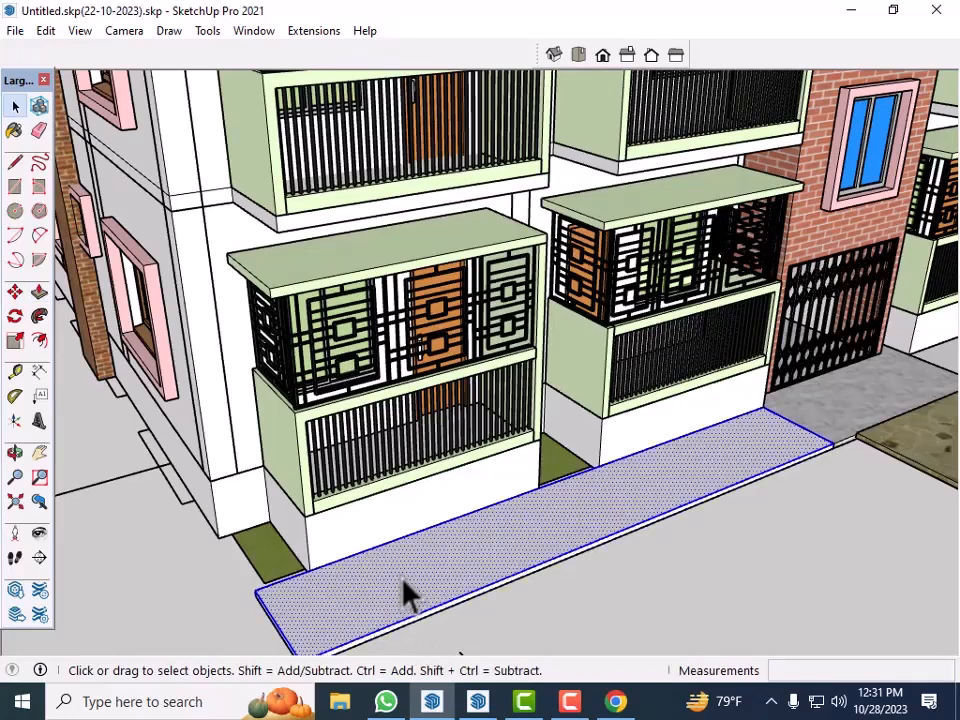
pyautogui.rightClick(402, 584)
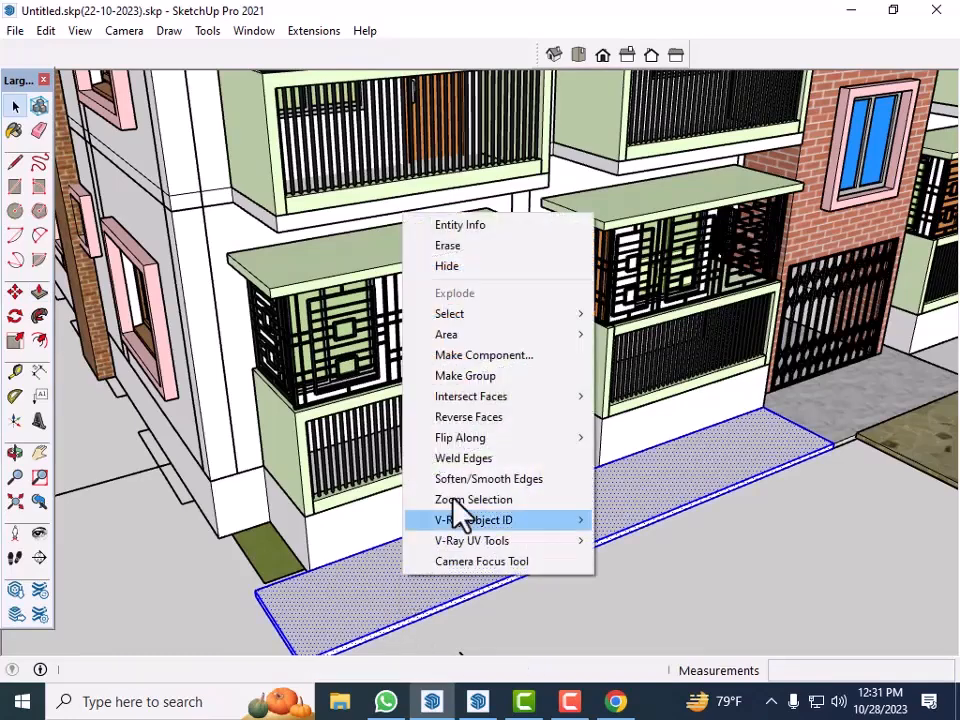
pyautogui.click(497, 378)
# Show the second strip's entity information and browse the Stone material collection.
pyautogui.rightClick(527, 558)
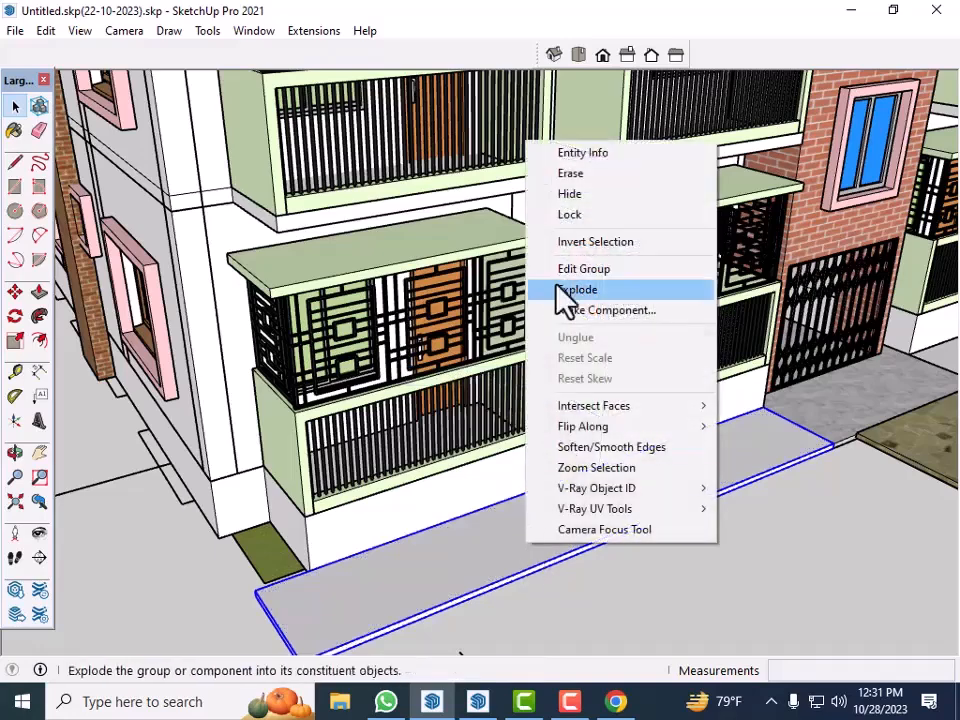
pyautogui.click(589, 152)
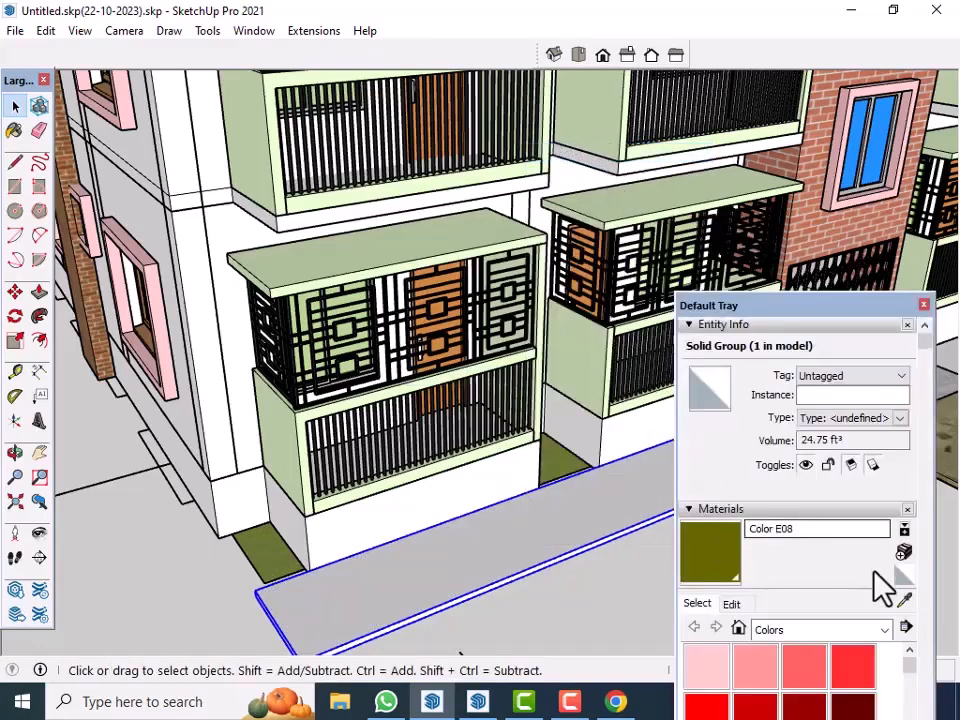
pyautogui.click(884, 630)
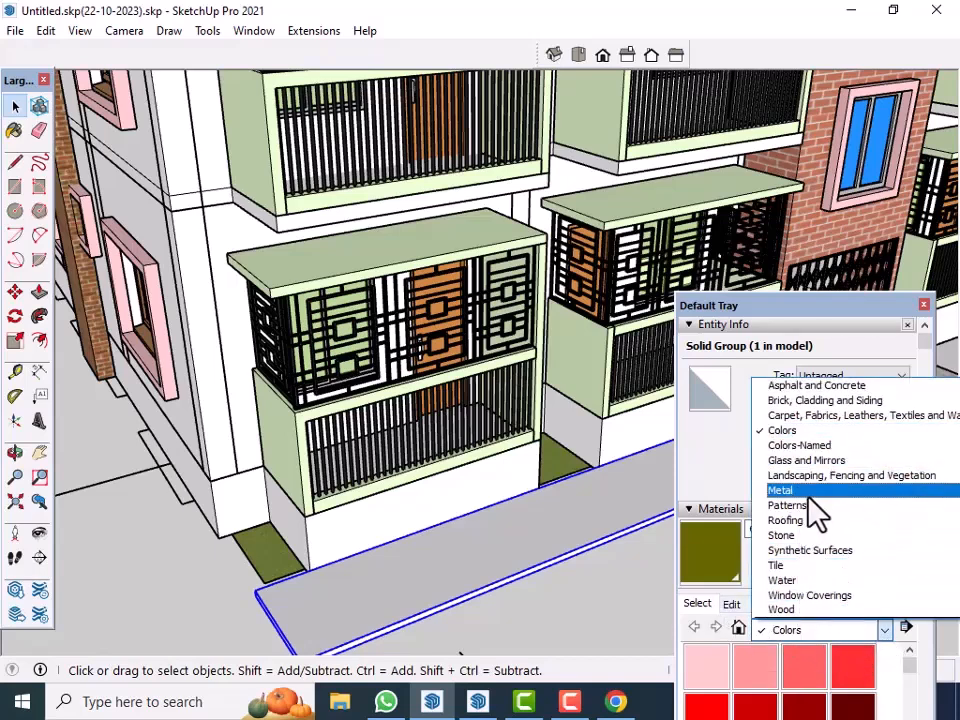
pyautogui.click(800, 536)
pyautogui.scroll(-5, 815, 588)
pyautogui.scroll(5, 785, 600)
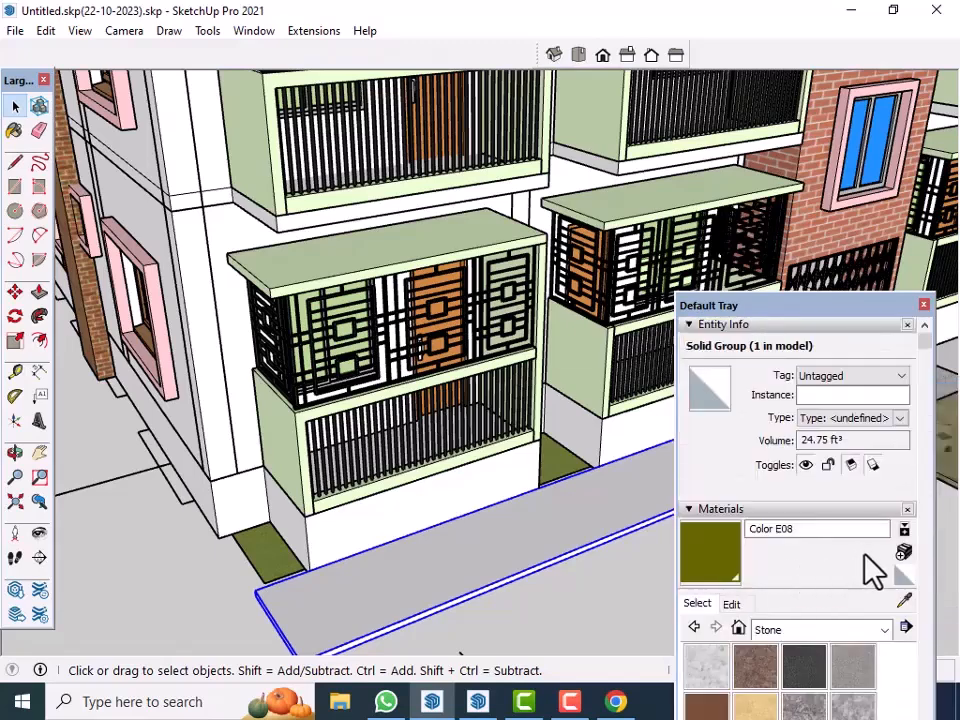
# Edit the Color E08 material to a brighter olive green with RGB 140, 157, 0.
pyautogui.click(731, 604)
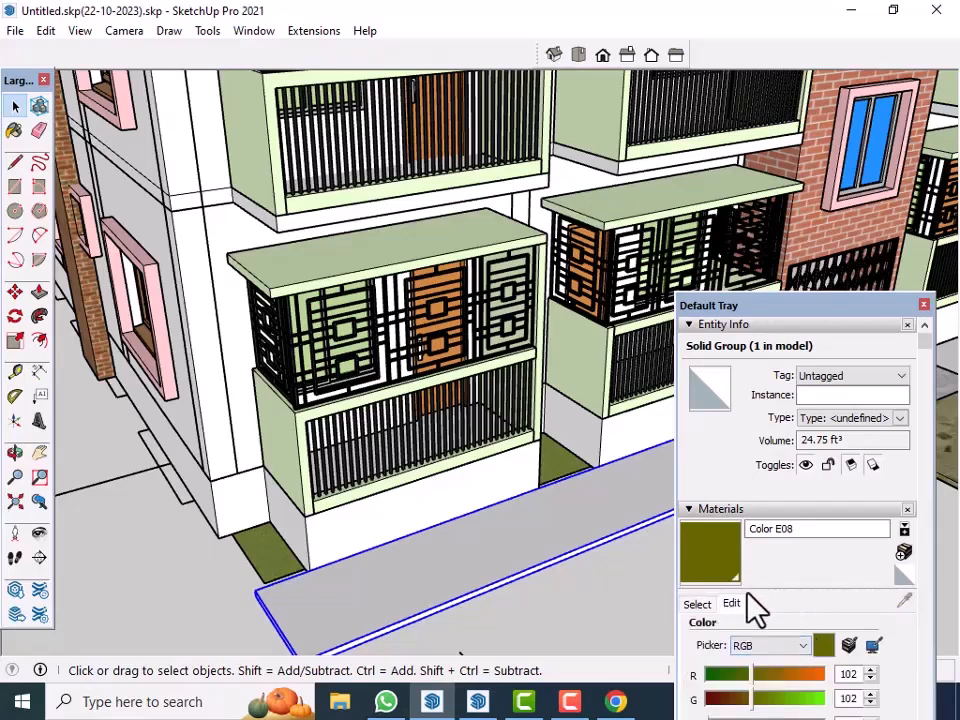
pyautogui.scroll(-3, 752, 598)
pyautogui.moveTo(754, 586); pyautogui.dragTo(774, 568)
# Paint both strips flanking the entrance with the edited Color E08 material.
pyautogui.click(728, 458)
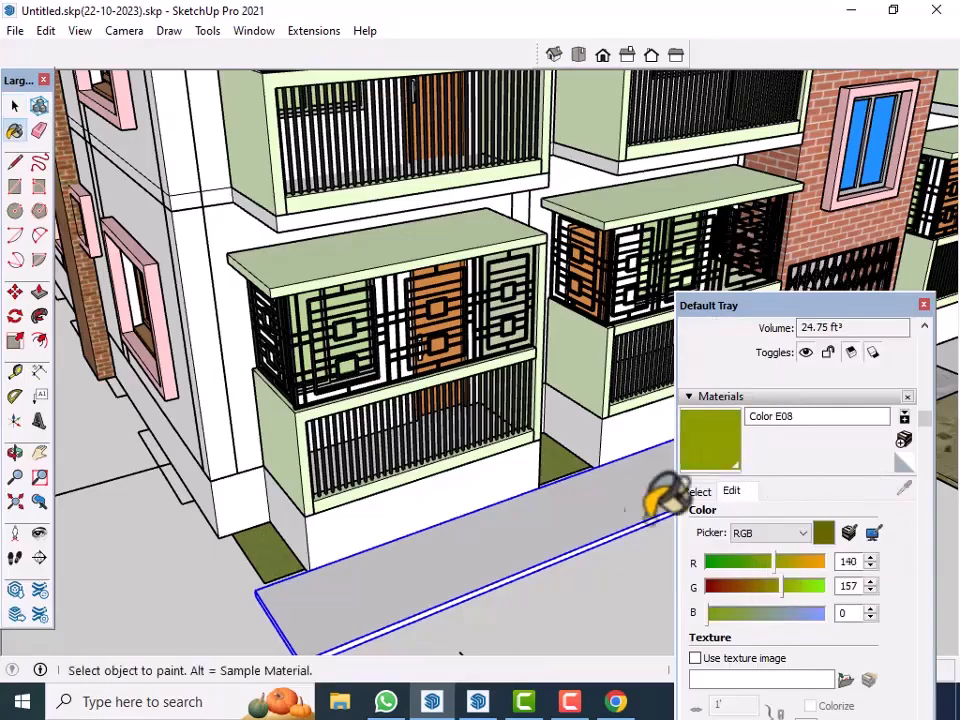
pyautogui.click(482, 546)
pyautogui.scroll(-1, 145, 560)
pyautogui.scroll(-6, 81, 542)
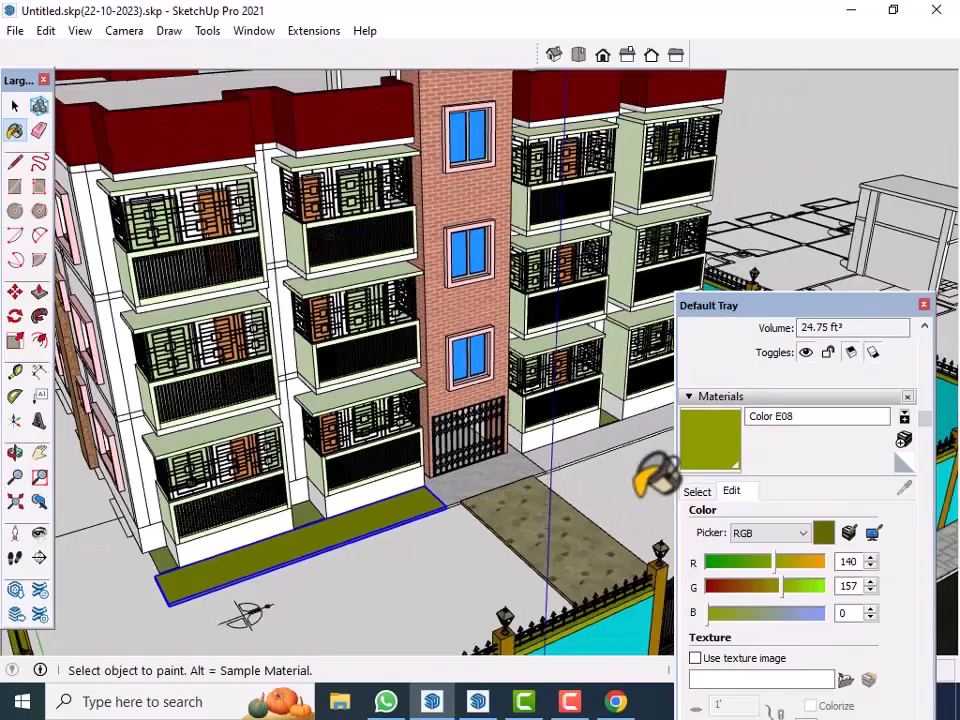
pyautogui.scroll(3, 636, 470)
pyautogui.scroll(2, 629, 466)
pyautogui.click(556, 420)
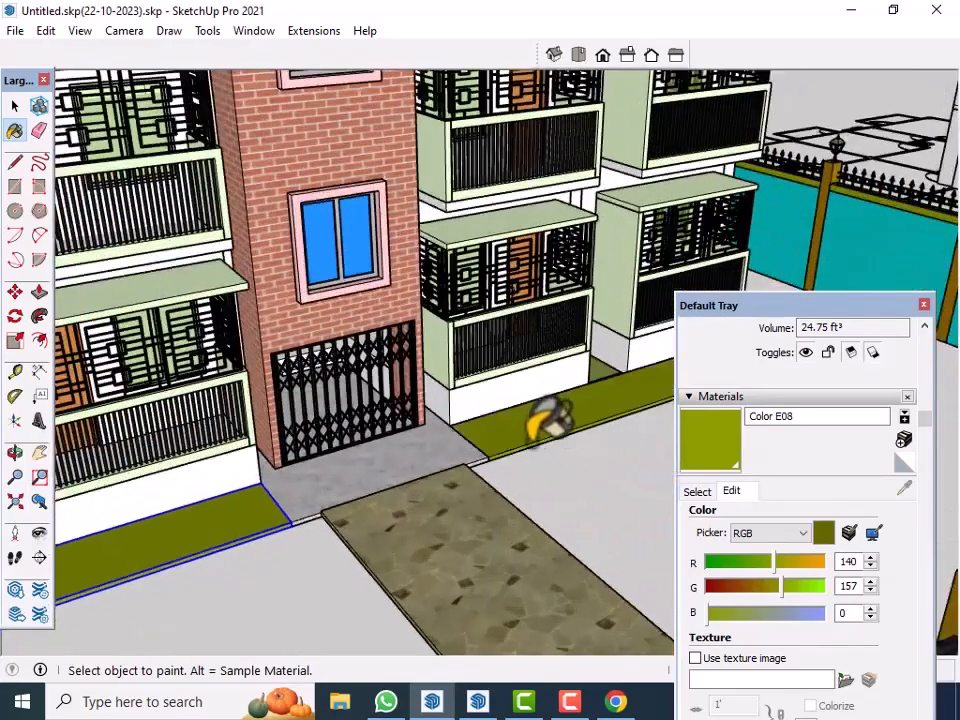
# Clear the selection, review both painted strips along the building front, and close the Default Tray.
pyautogui.press('space')
pyautogui.moveTo(542, 537); pyautogui.dragTo(375, 536, button='middle')
pyautogui.click(385, 537)
pyautogui.moveTo(485, 534)
pyautogui.mouseDown(button='middle')
pyautogui.moveTo(437, 536)
pyautogui.moveTo(375, 557)
pyautogui.mouseUp(button='middle')
pyautogui.scroll(3, 172, 427)
pyautogui.moveTo(175, 445); pyautogui.dragTo(450, 455, button='middle')
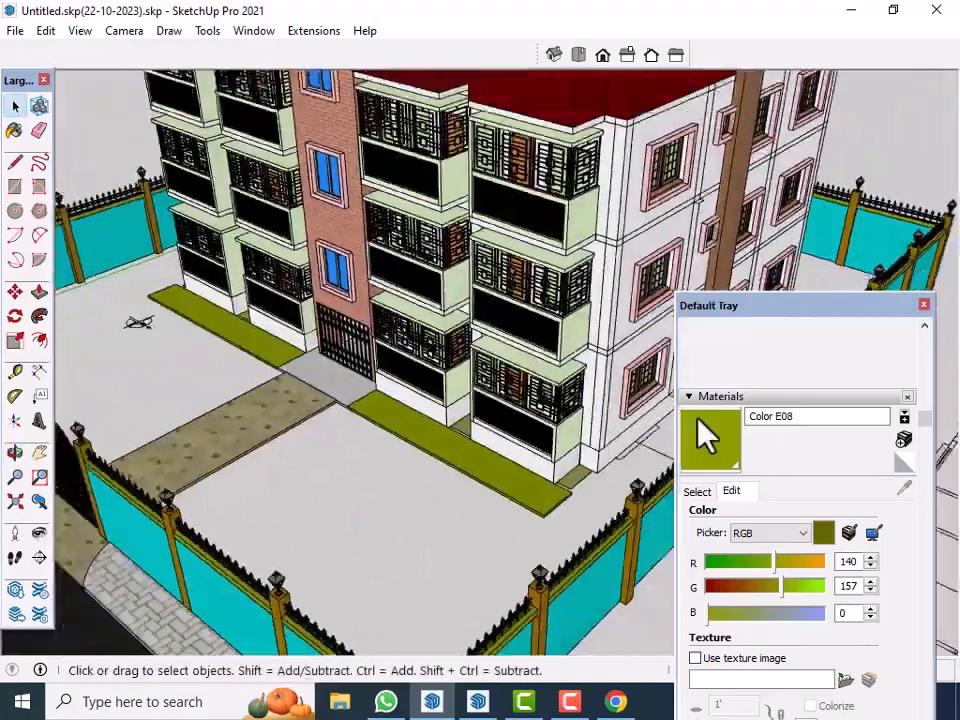
pyautogui.click(924, 304)
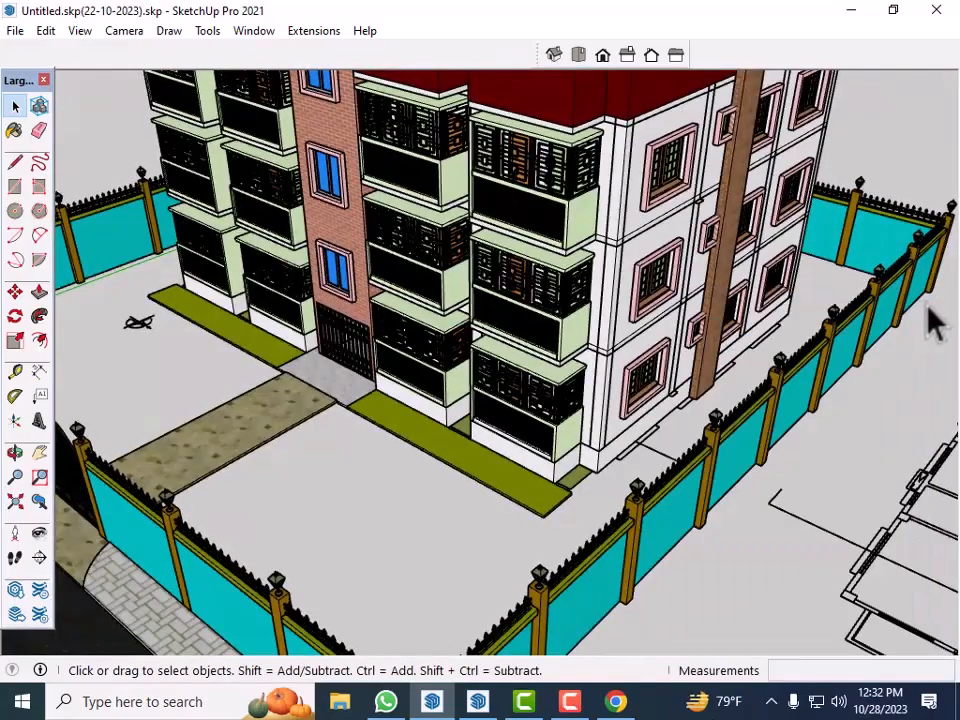
# Draw a ground rectangle from the rear outer corner of the boundary wall to its diagonally opposite front corner beside the road.
pyautogui.scroll(-3, 694, 495)
pyautogui.moveTo(692, 493); pyautogui.dragTo(645, 497, button='middle')
pyautogui.scroll(3, 858, 413)
pyautogui.moveTo(858, 413); pyautogui.dragTo(520, 368, button='middle')
pyautogui.scroll(3, 847, 458)
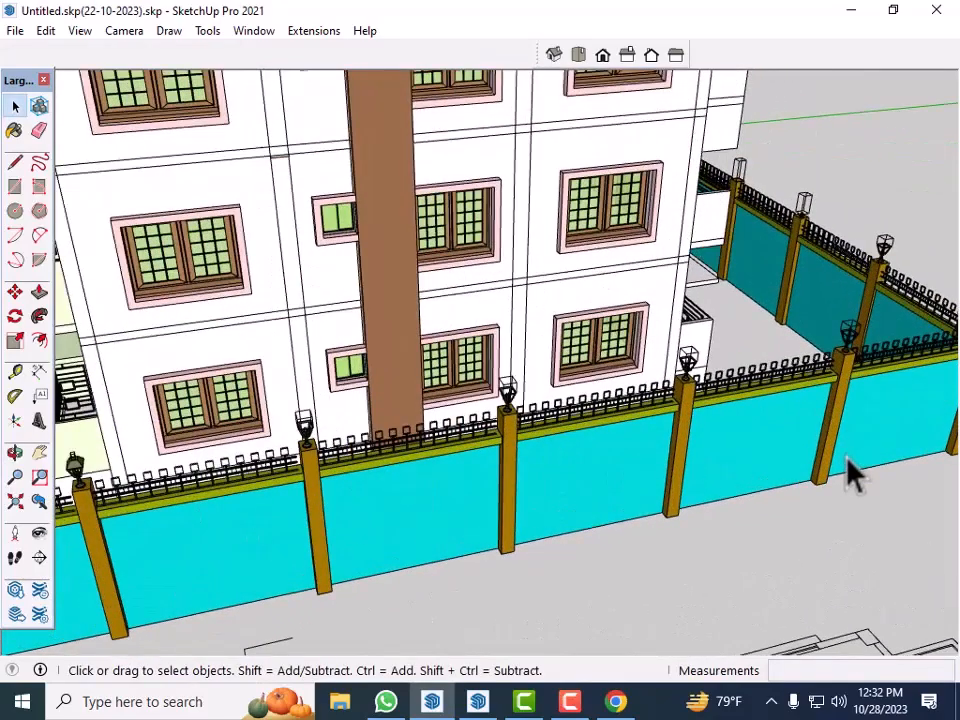
pyautogui.press('r')
pyautogui.scroll(-3, 519, 478)
pyautogui.scroll(4, 848, 475)
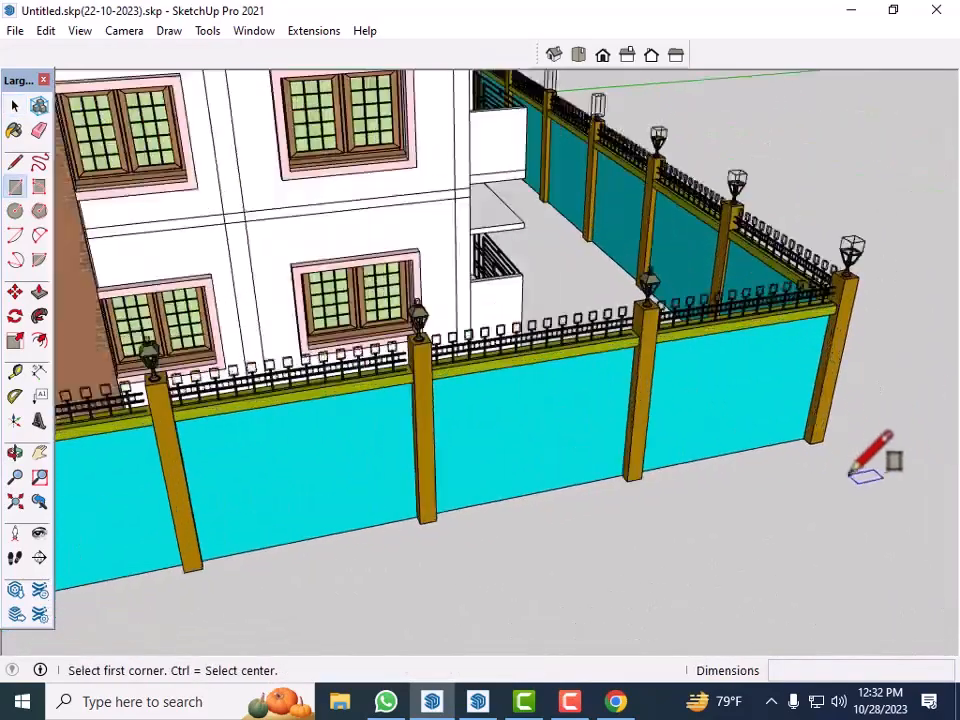
pyautogui.scroll(3, 850, 462)
pyautogui.click(815, 433)
pyautogui.scroll(-5, 776, 520)
pyautogui.scroll(-6, 780, 518)
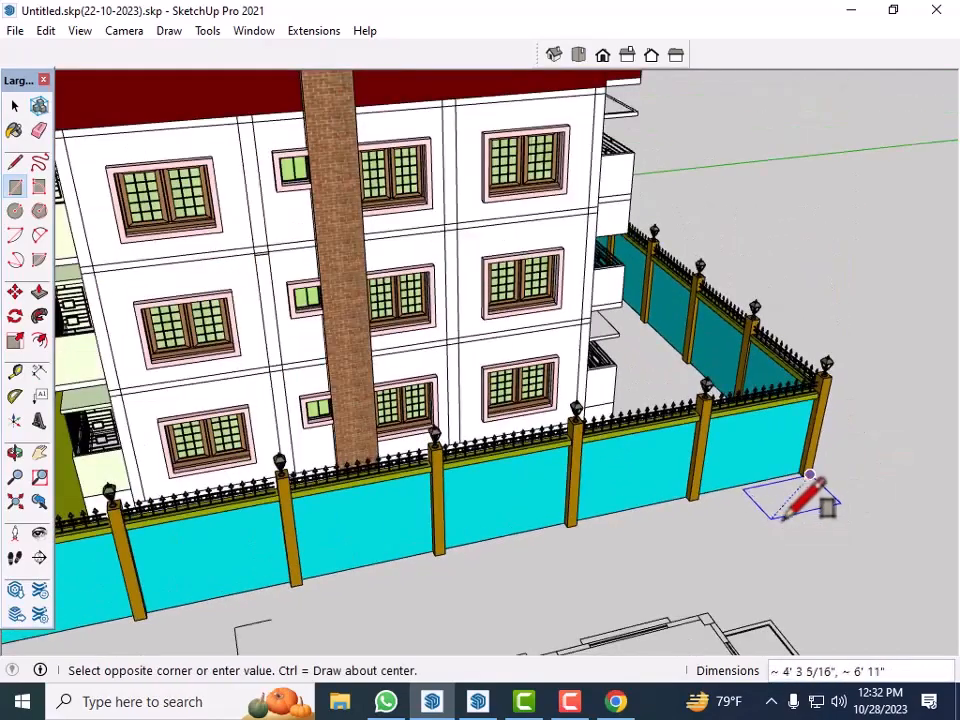
pyautogui.scroll(3, 198, 333)
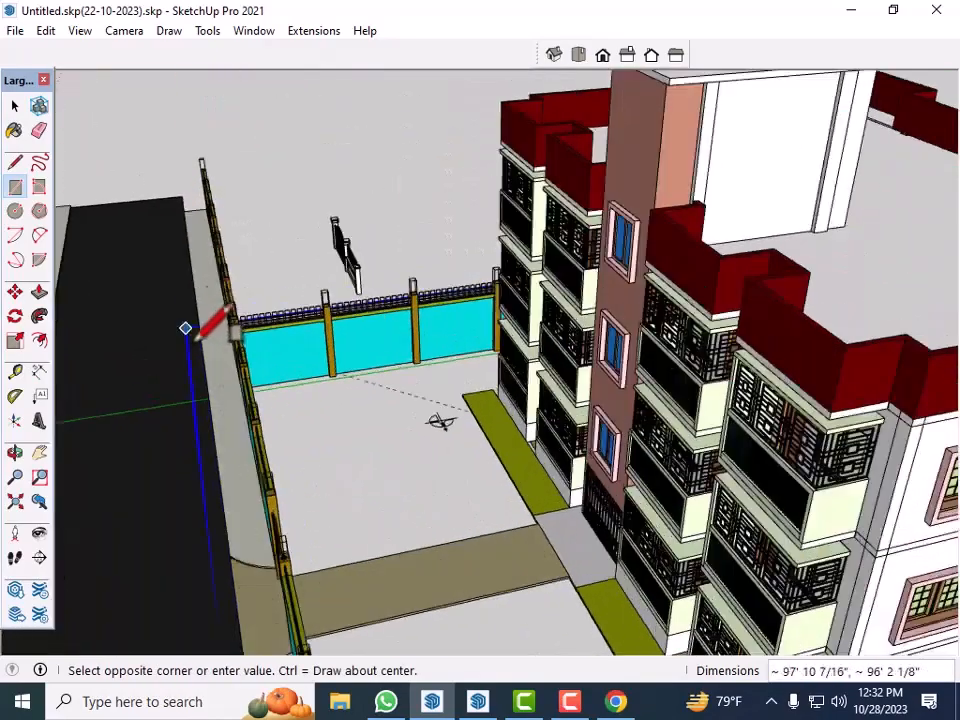
pyautogui.moveTo(189, 328); pyautogui.dragTo(409, 373, button='middle')
pyautogui.scroll(3, 193, 433)
pyautogui.scroll(5, 193, 410)
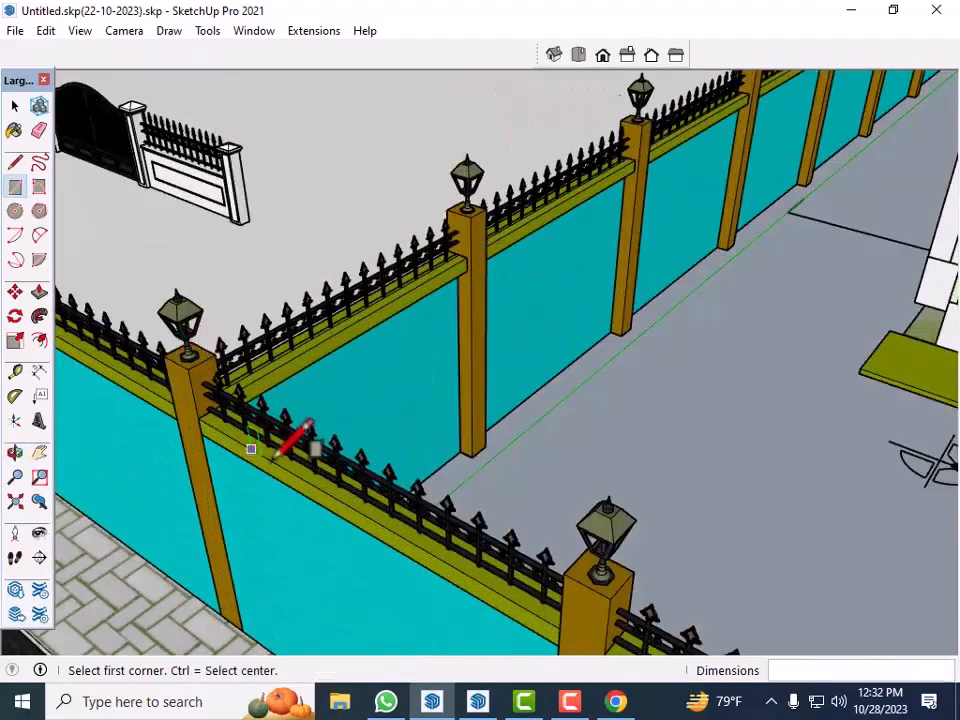
pyautogui.scroll(-2, 289, 439)
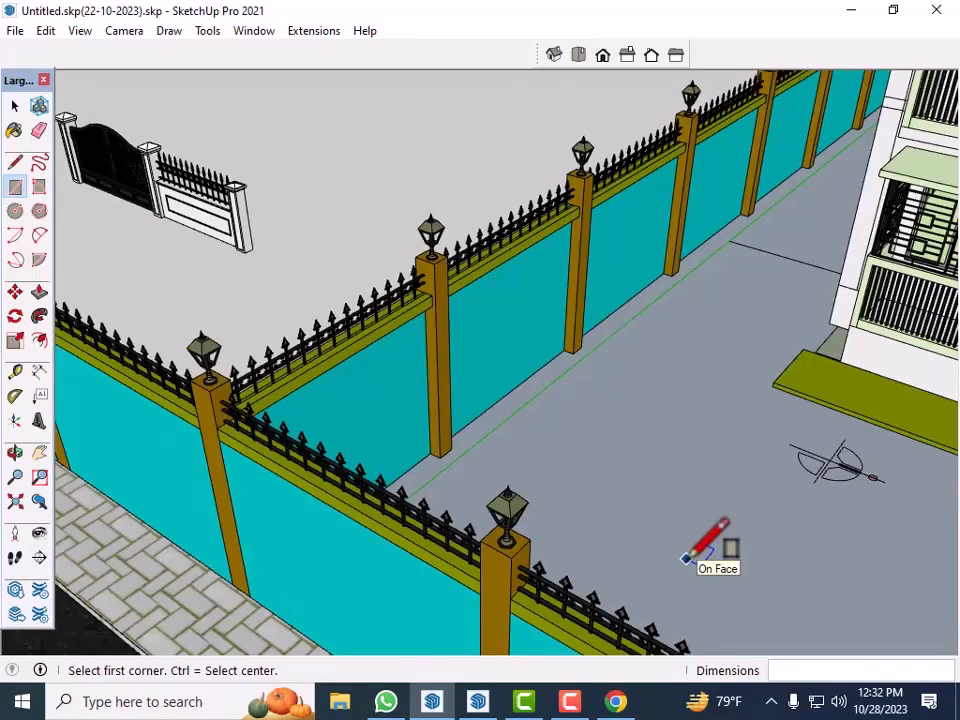
# Extrude the new ground face inside the boundary wall by 1 inch with Push/Pull.
pyautogui.press('p')
pyautogui.click(705, 574)
pyautogui.scroll(4, 710, 570)
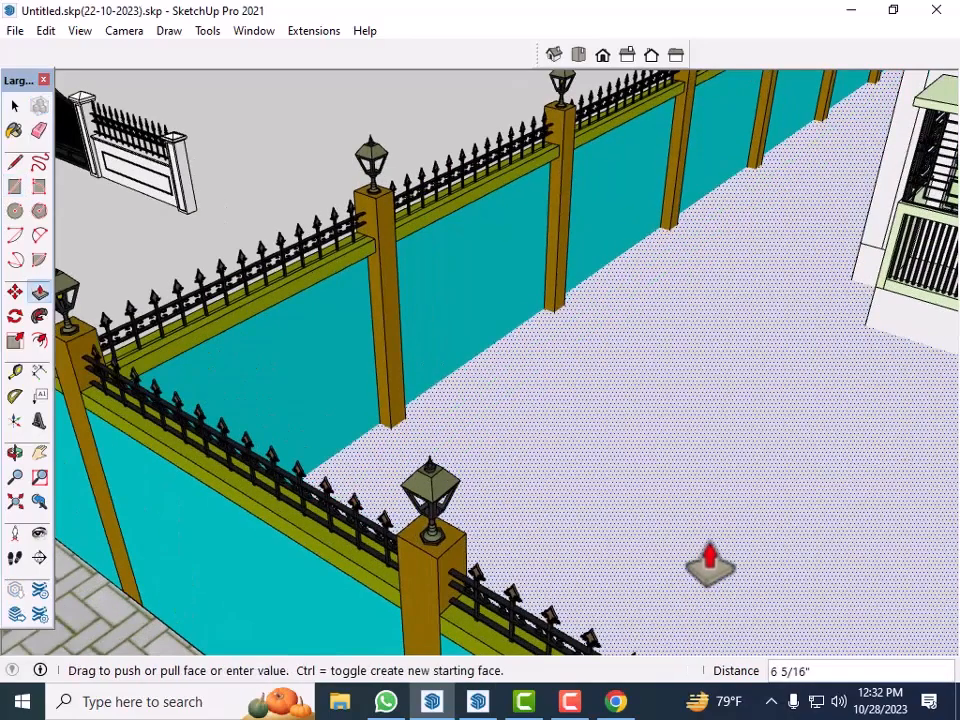
pyautogui.scroll(-5, 708, 568)
pyautogui.press('Escape')
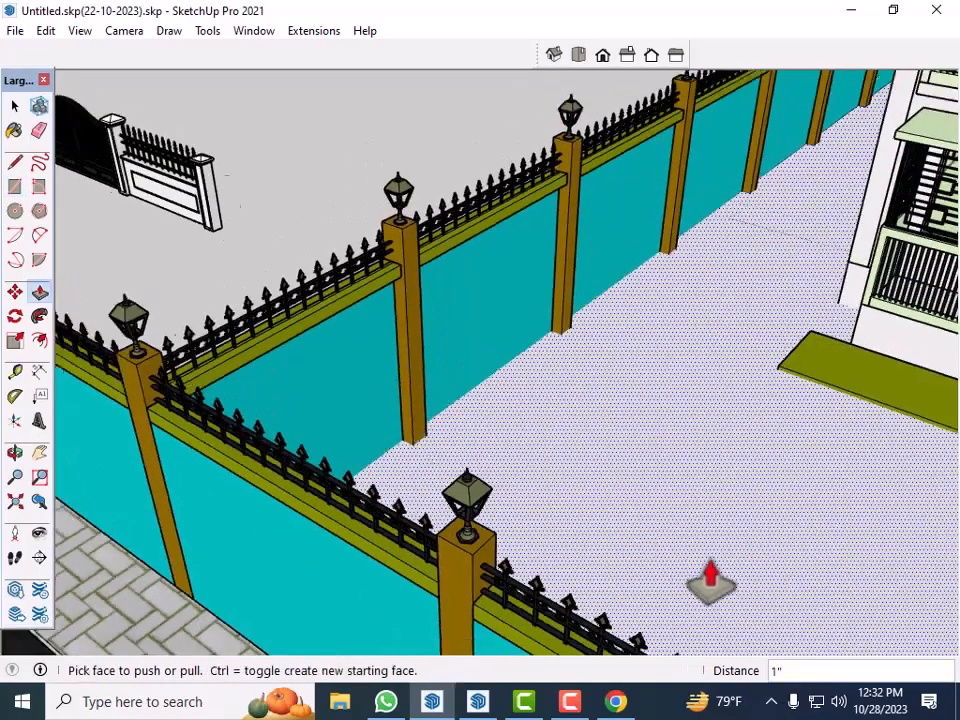
pyautogui.press('space')
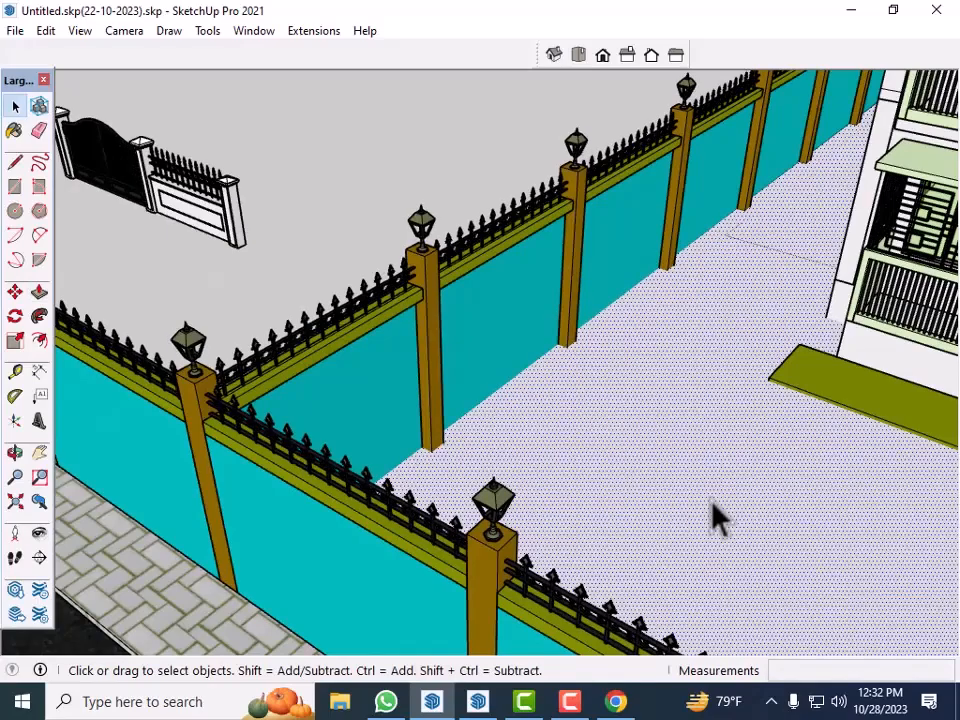
# Select the whole ground slab inside the boundary wall and make it a group.
pyautogui.scroll(-3, 298, 470)
pyautogui.scroll(-2, 298, 450)
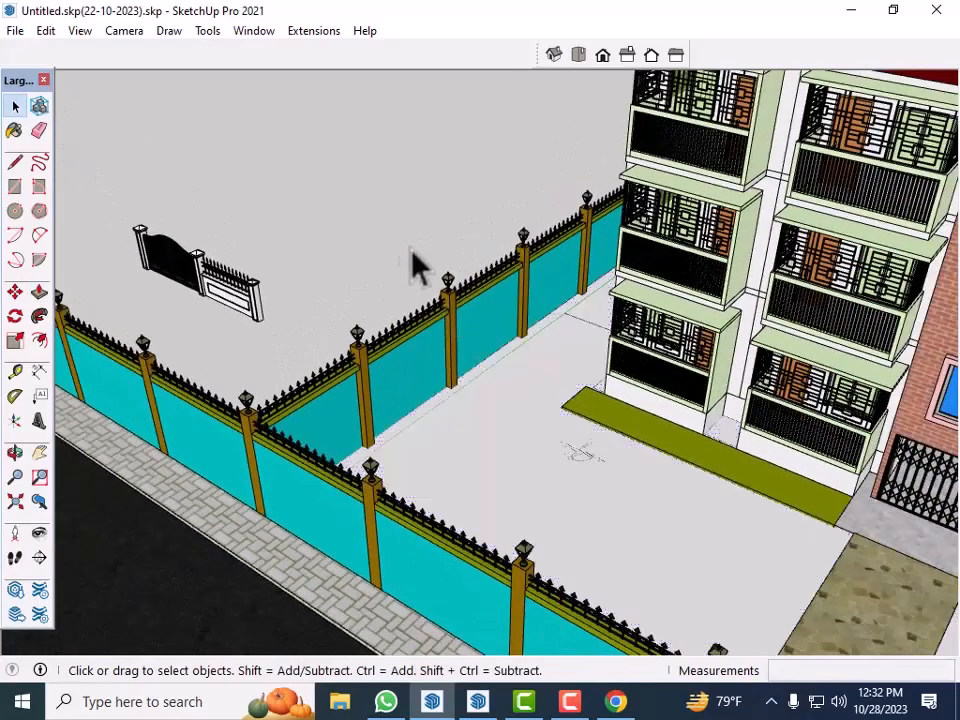
pyautogui.click(557, 514)
pyautogui.rightClick(557, 514)
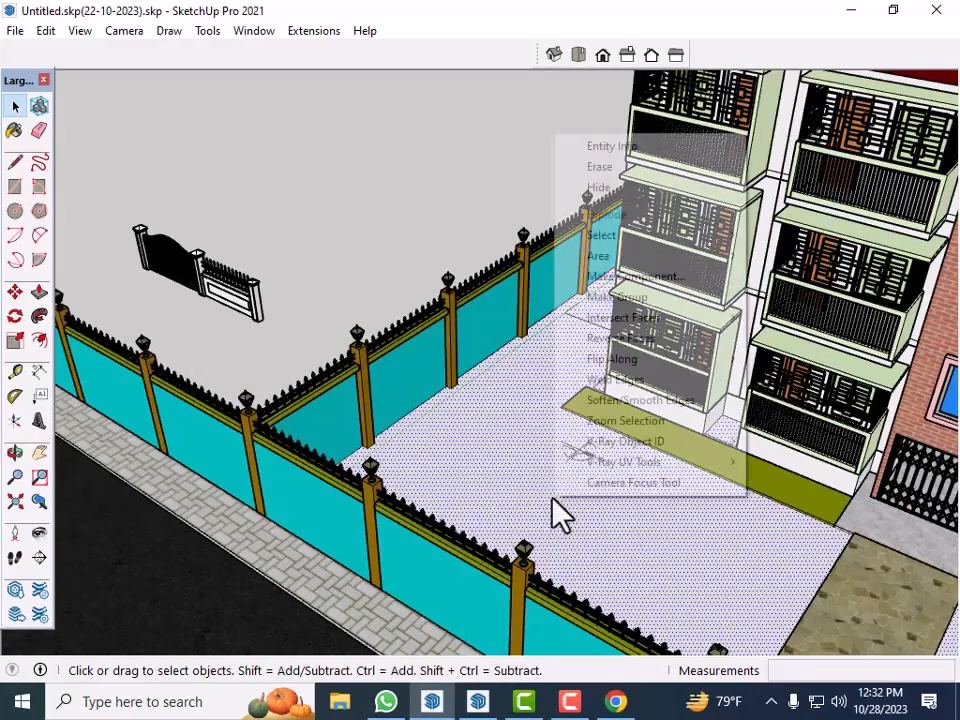
pyautogui.click(645, 298)
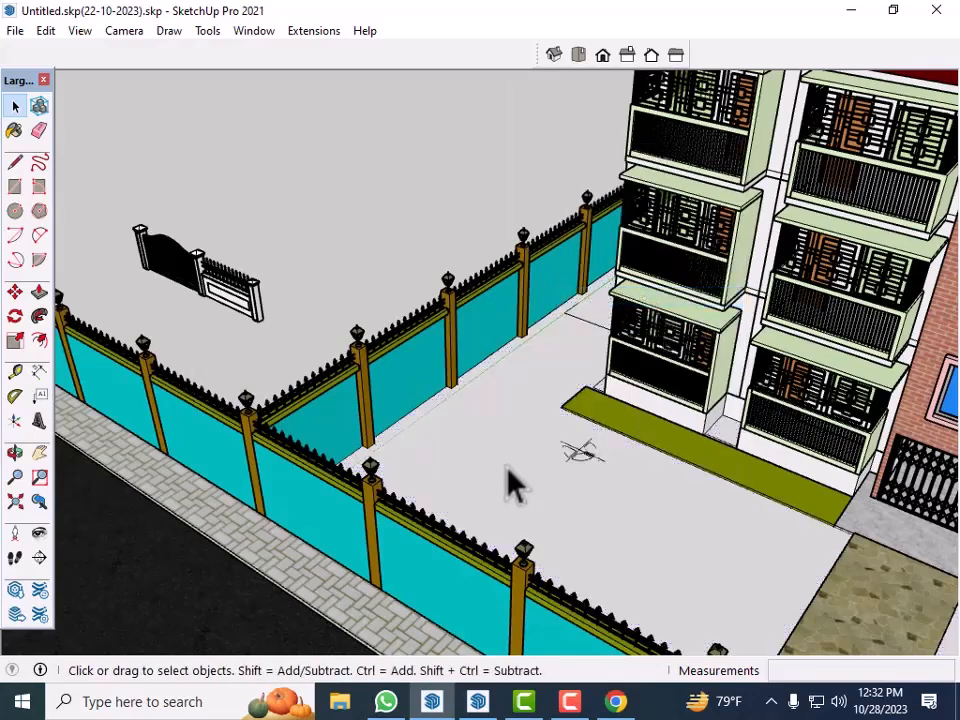
# Show the ground group's entity information and brighten the Color E08 material to red 200 and green 234.
pyautogui.rightClick(507, 469)
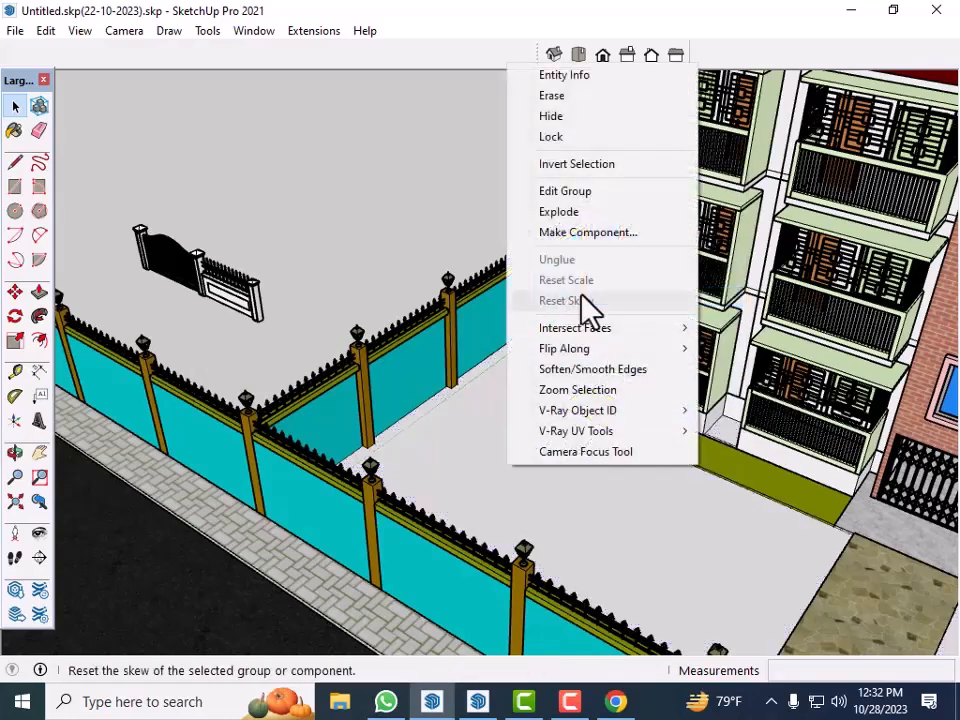
pyautogui.click(590, 77)
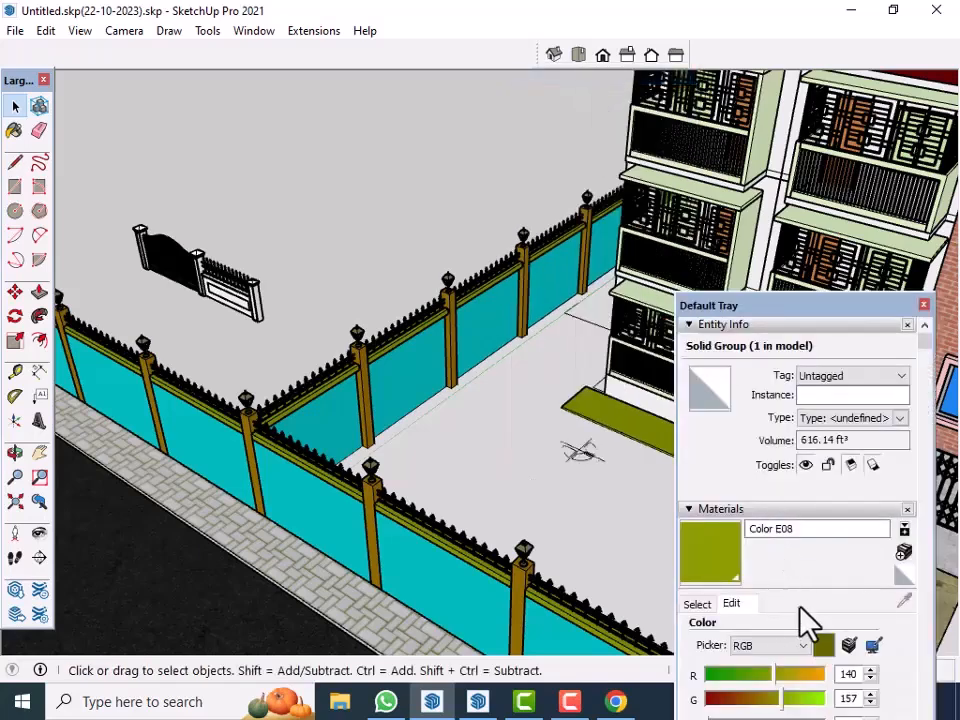
pyautogui.click(798, 675)
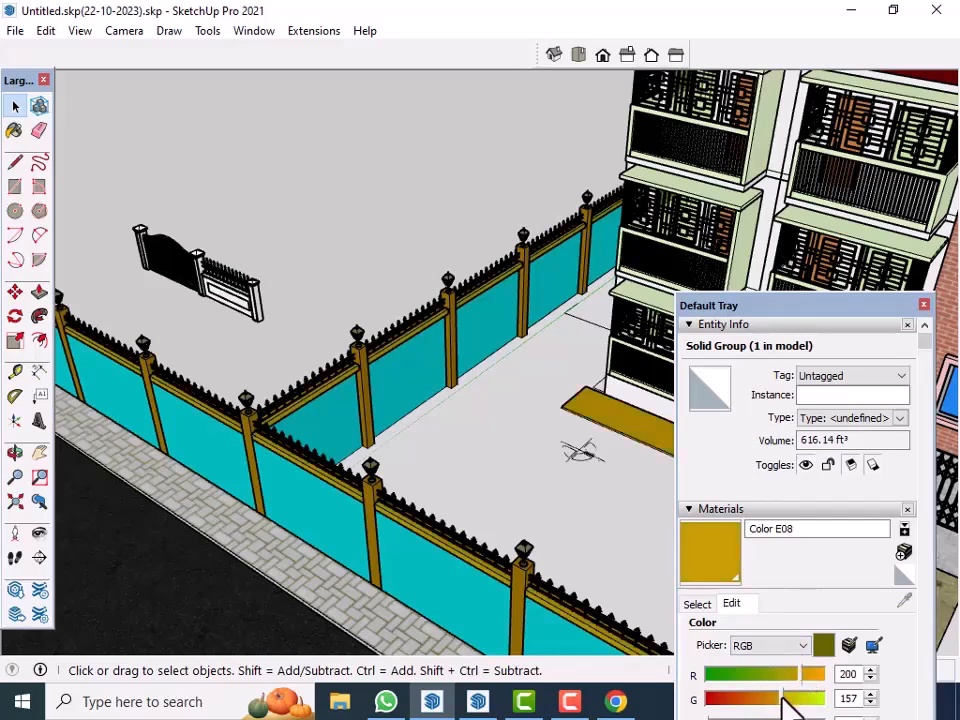
pyautogui.moveTo(786, 700); pyautogui.dragTo(818, 702)
pyautogui.click(728, 570)
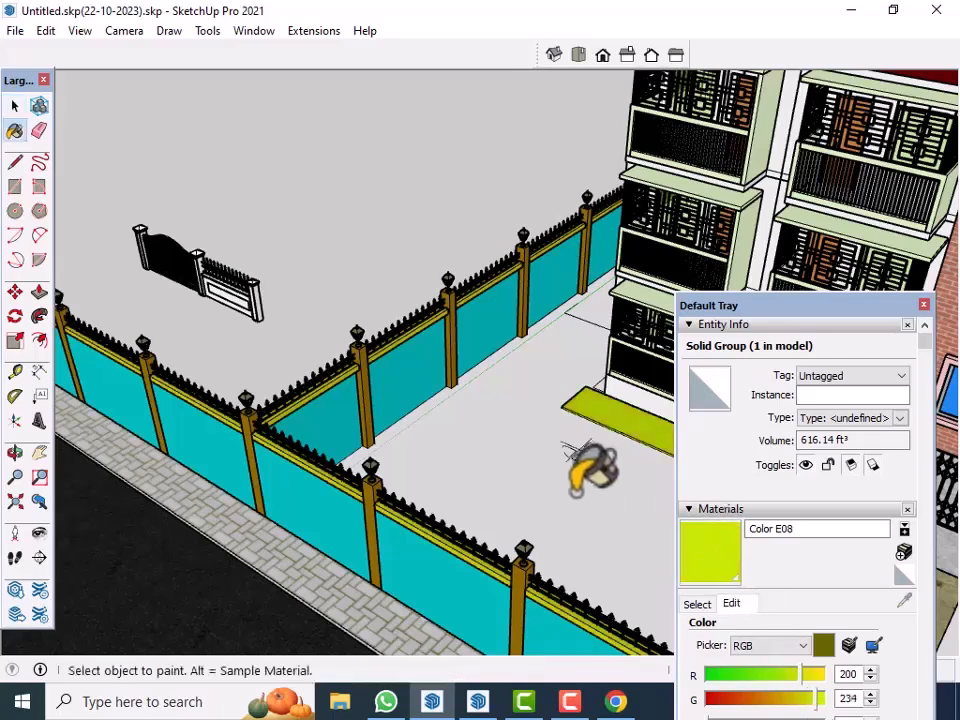
# Paint the ground group with the edited Color E08 material and close the Default Tray.
pyautogui.click(490, 445)
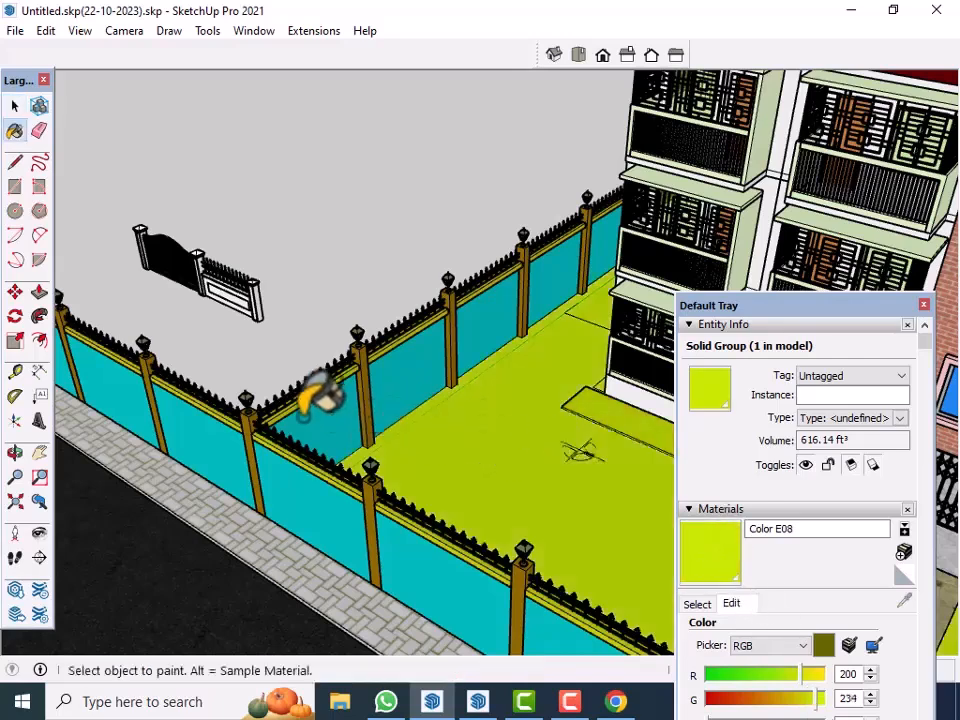
pyautogui.moveTo(343, 403); pyautogui.dragTo(315, 381, button='middle')
pyautogui.scroll(-2, 595, 543)
pyautogui.press('space')
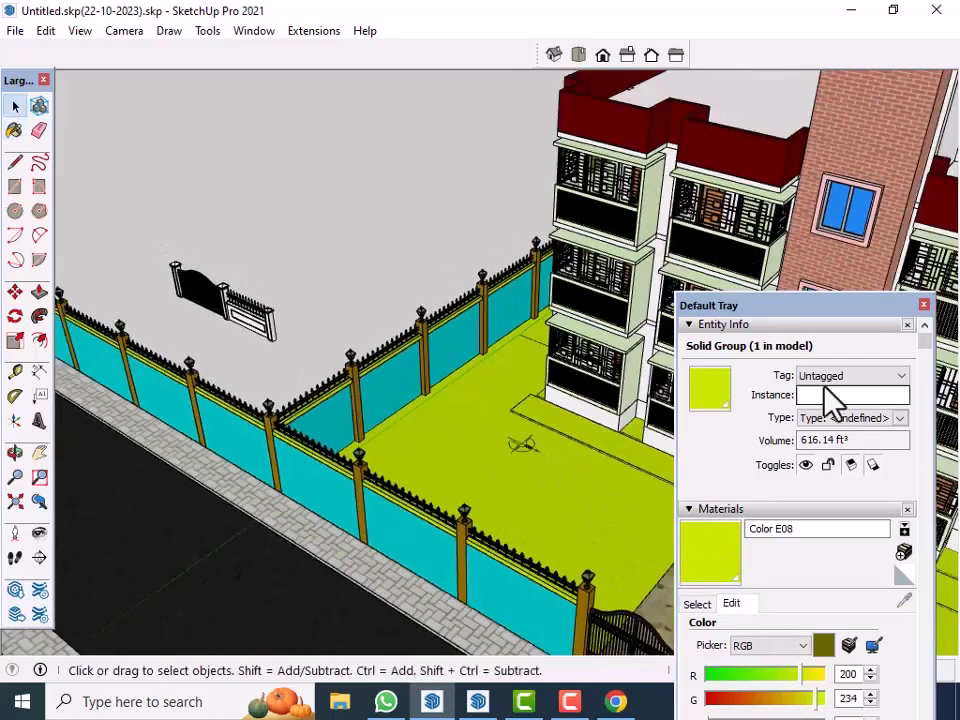
pyautogui.click(924, 304)
pyautogui.scroll(-3, 435, 238)
pyautogui.moveTo(728, 634); pyautogui.dragTo(360, 264, button='middle')
pyautogui.scroll(-3, 360, 264)
pyautogui.moveTo(474, 461); pyautogui.dragTo(504, 546, button='middle')
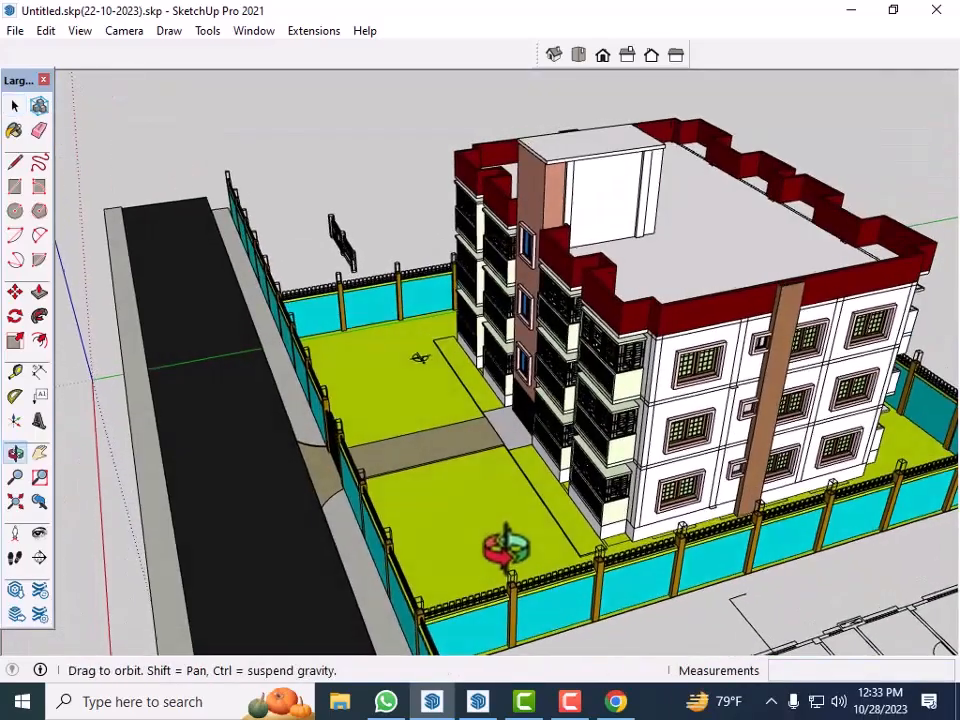
# Show the entity information of the planting strip by the corner balcony and choose Stone Brushed Khaki from the Stone materials.
pyautogui.scroll(3, 588, 597)
pyautogui.scroll(5, 592, 578)
pyautogui.moveTo(594, 572); pyautogui.dragTo(645, 589, button='middle')
pyautogui.scroll(4, 657, 493)
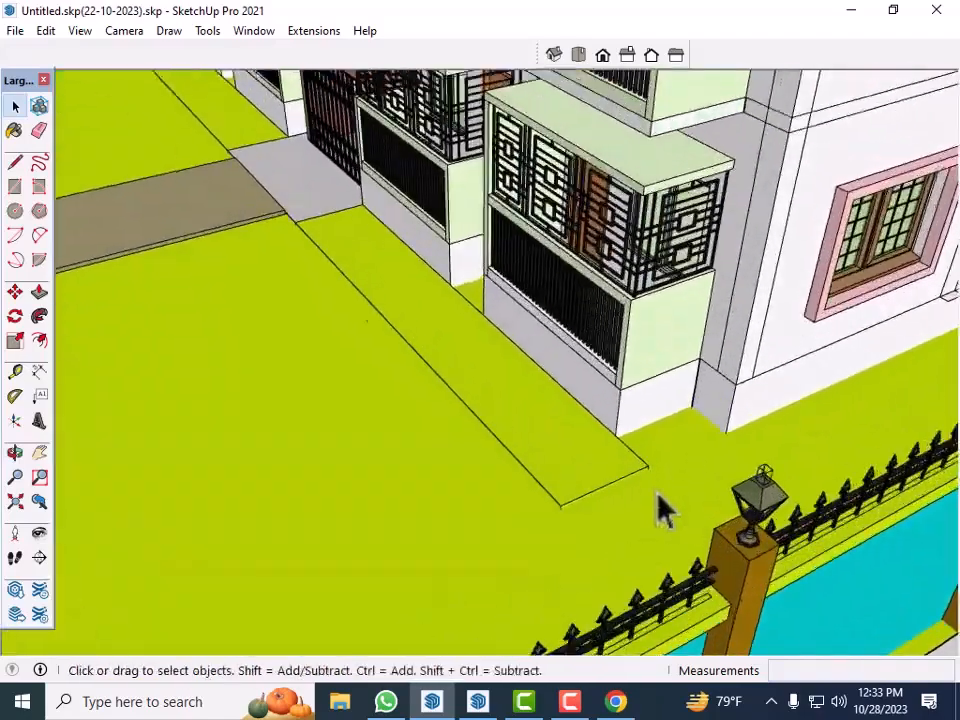
pyautogui.rightClick(576, 468)
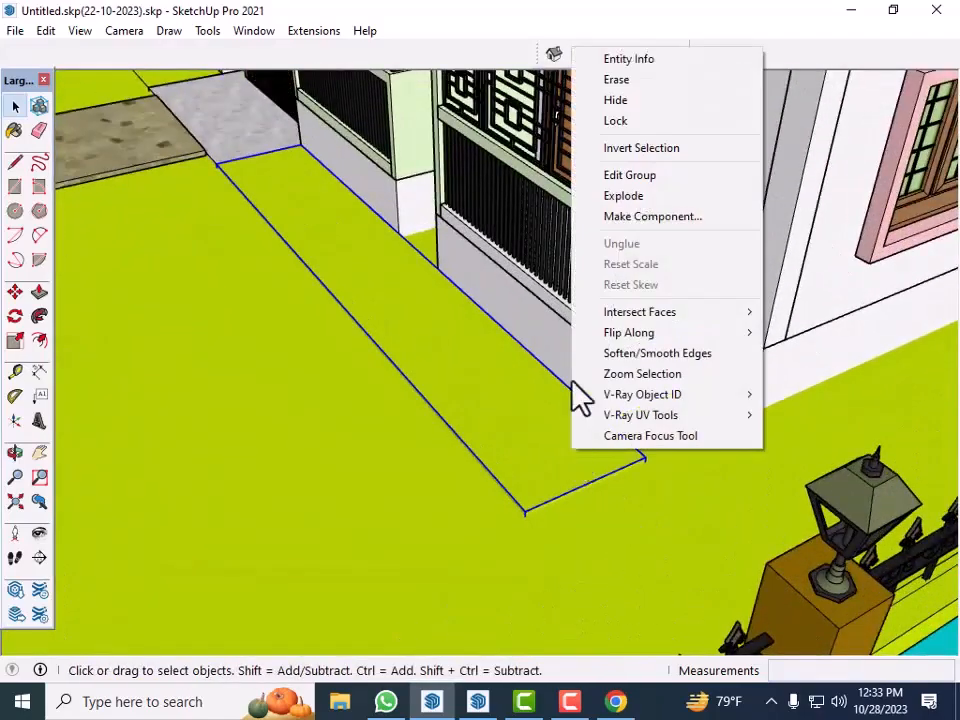
pyautogui.click(645, 62)
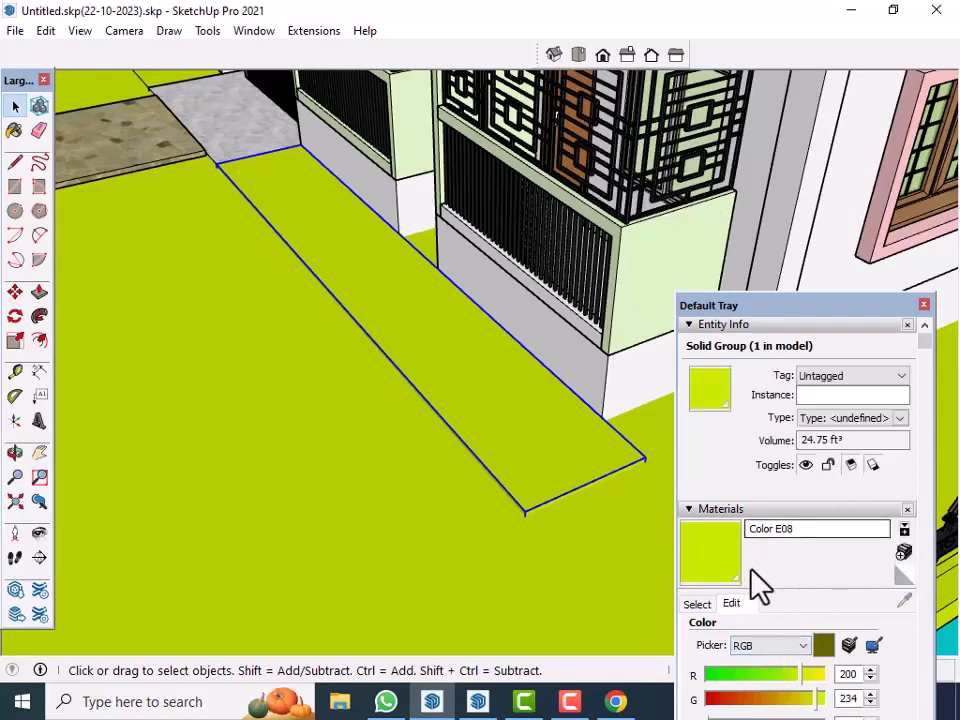
pyautogui.click(698, 605)
pyautogui.scroll(-2, 780, 617)
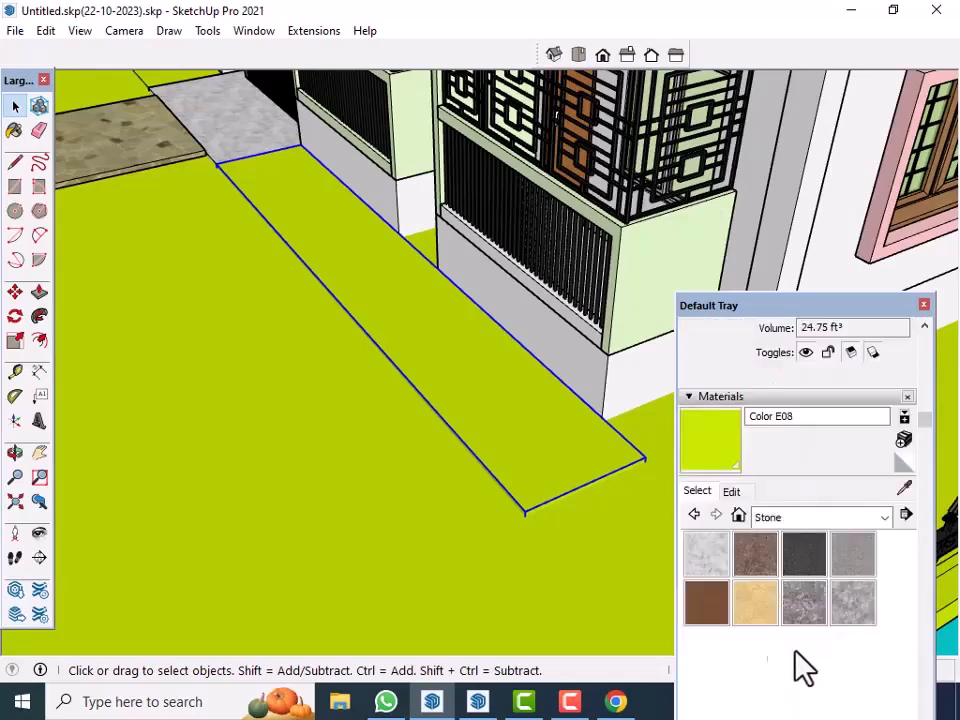
pyautogui.click(756, 604)
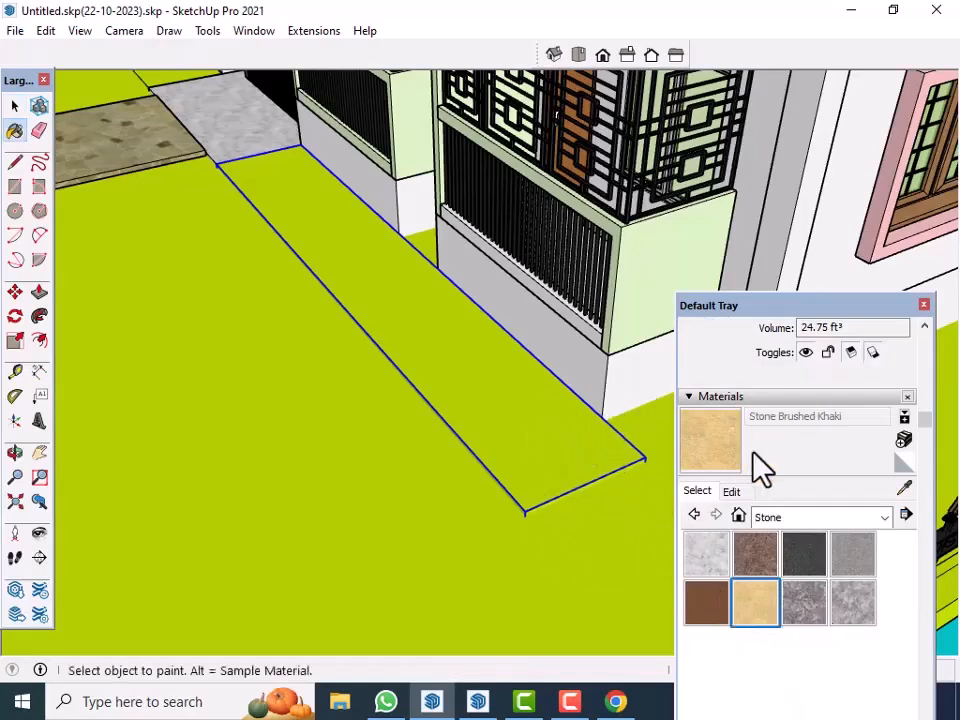
# Paint both planting strips flanking the entrance with Color L06 from the Colors collection and close the Default Tray.
pyautogui.click(880, 518)
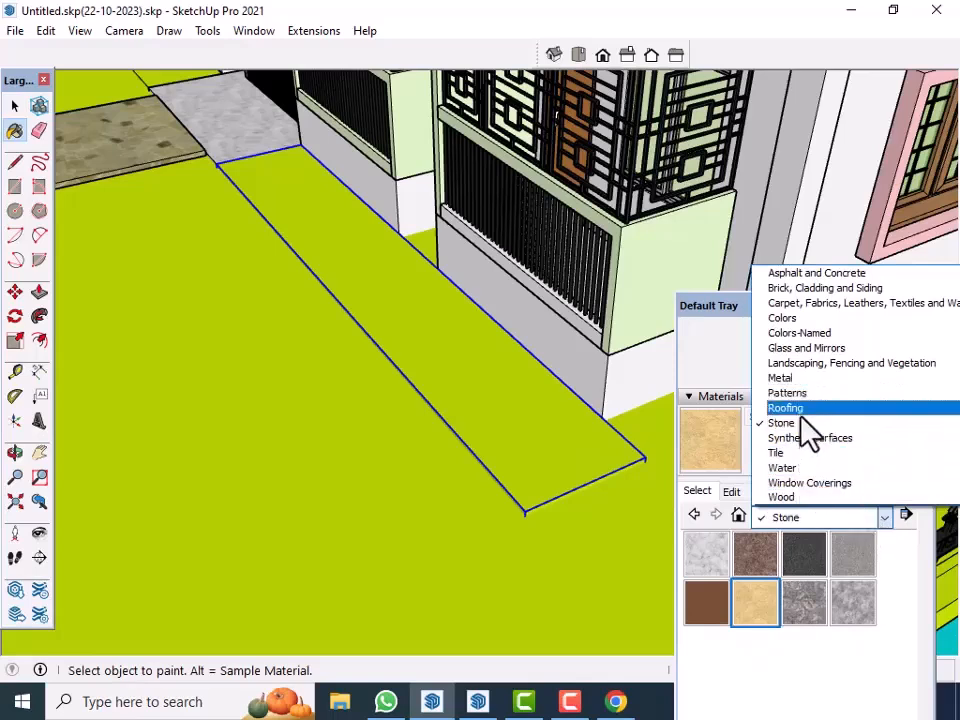
pyautogui.click(808, 320)
pyautogui.scroll(-6, 810, 602)
pyautogui.scroll(-10, 825, 665)
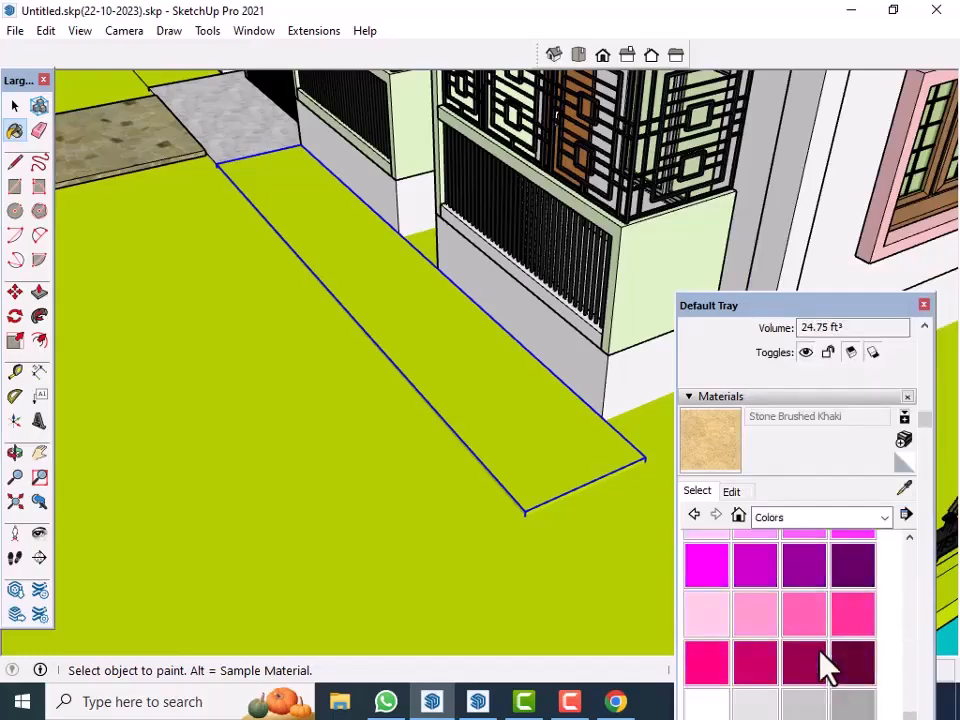
pyautogui.click(762, 668)
pyautogui.click(531, 407)
pyautogui.moveTo(615, 626)
pyautogui.mouseDown(button='middle')
pyautogui.moveTo(600, 583)
pyautogui.moveTo(300, 225)
pyautogui.mouseUp(button='middle')
pyautogui.scroll(3, 285, 238)
pyautogui.click(302, 205)
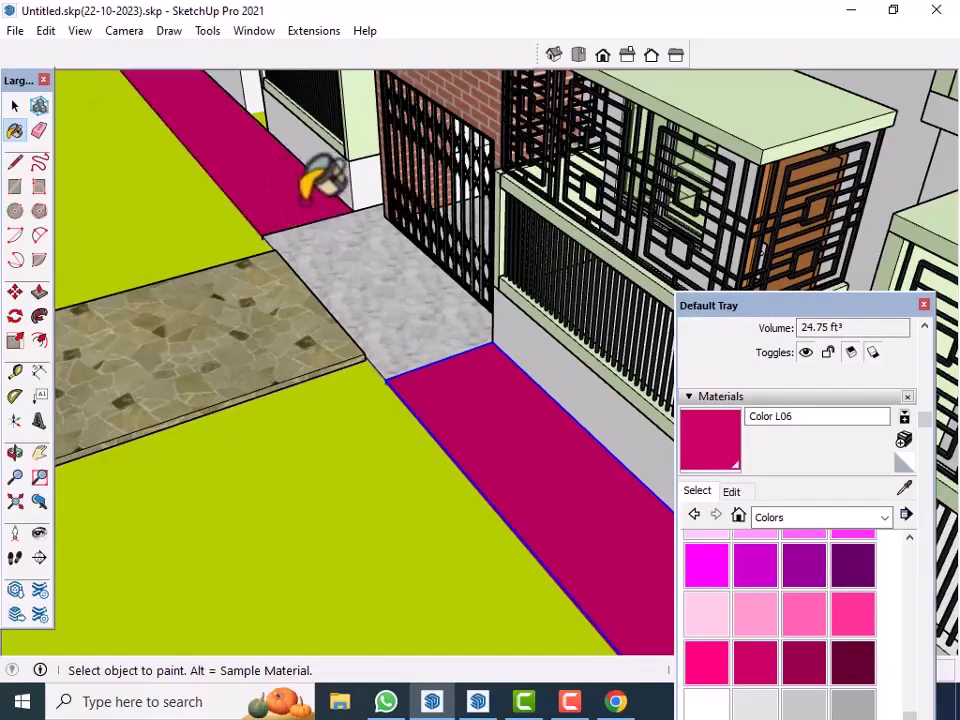
pyautogui.scroll(-4, 386, 489)
pyautogui.press('space')
pyautogui.scroll(-6, 398, 458)
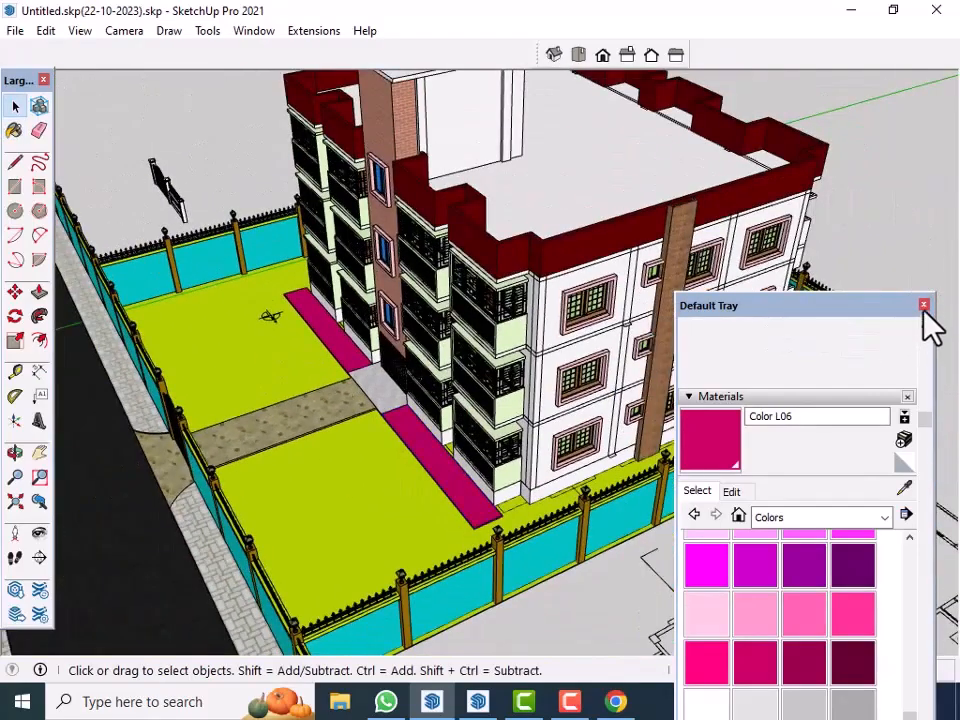
pyautogui.click(923, 305)
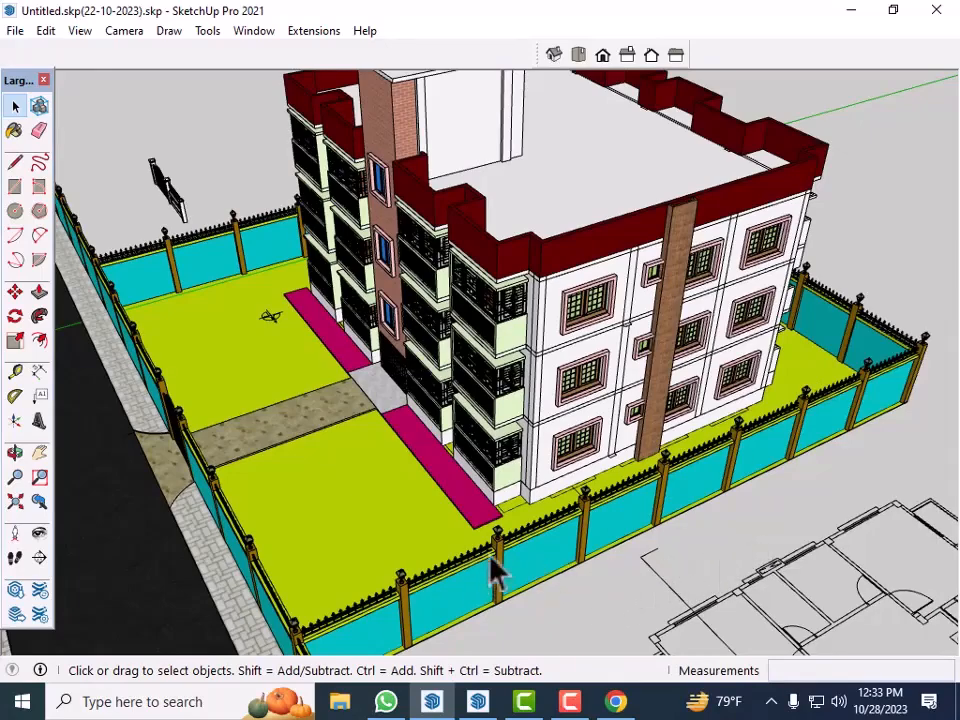
# Extend the magenta strip under the corner balcony with Push/Pull so its open end reaches the boundary wall.
pyautogui.moveTo(478, 577); pyautogui.dragTo(926, 295, button='middle')
pyautogui.scroll(10, 643, 535)
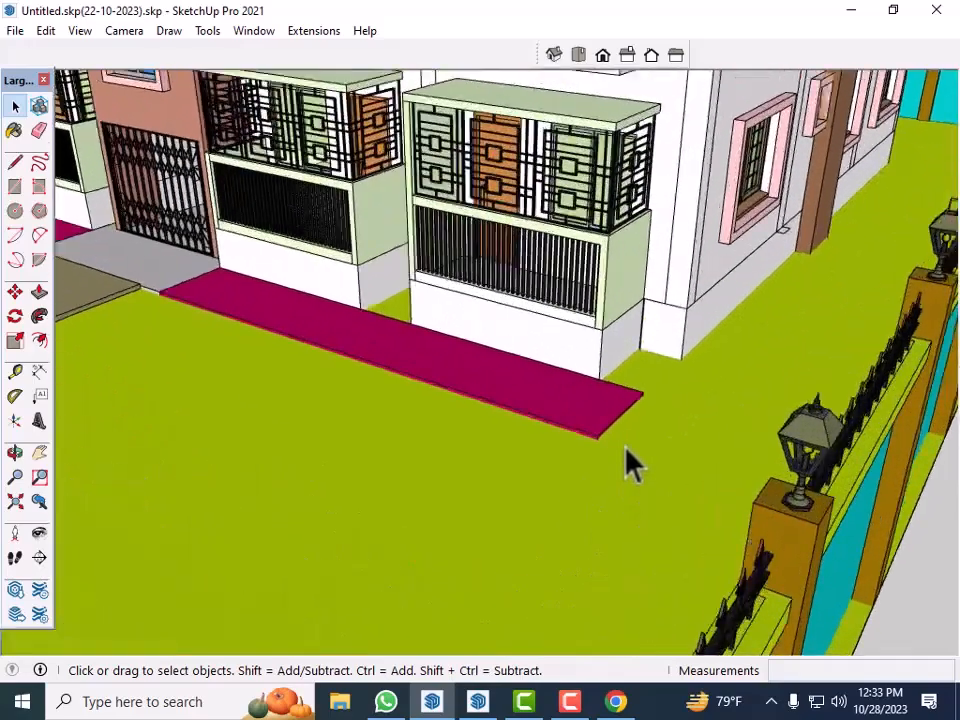
pyautogui.middleClick(699, 504)
pyautogui.moveTo(745, 505); pyautogui.dragTo(634, 454, button='middle')
pyautogui.scroll(6, 553, 459)
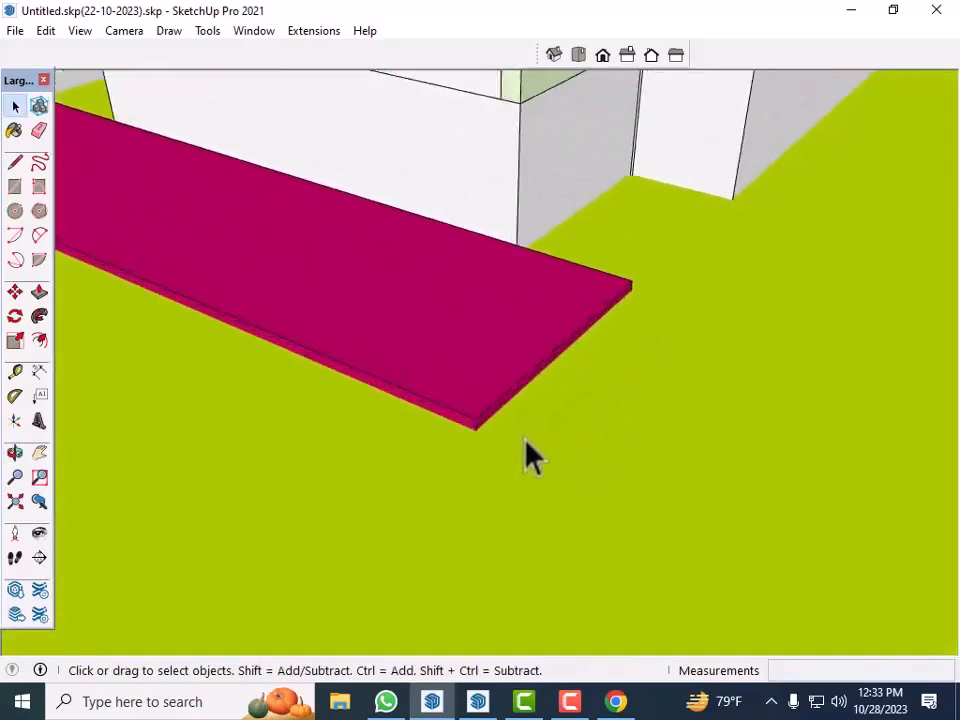
pyautogui.click(484, 408)
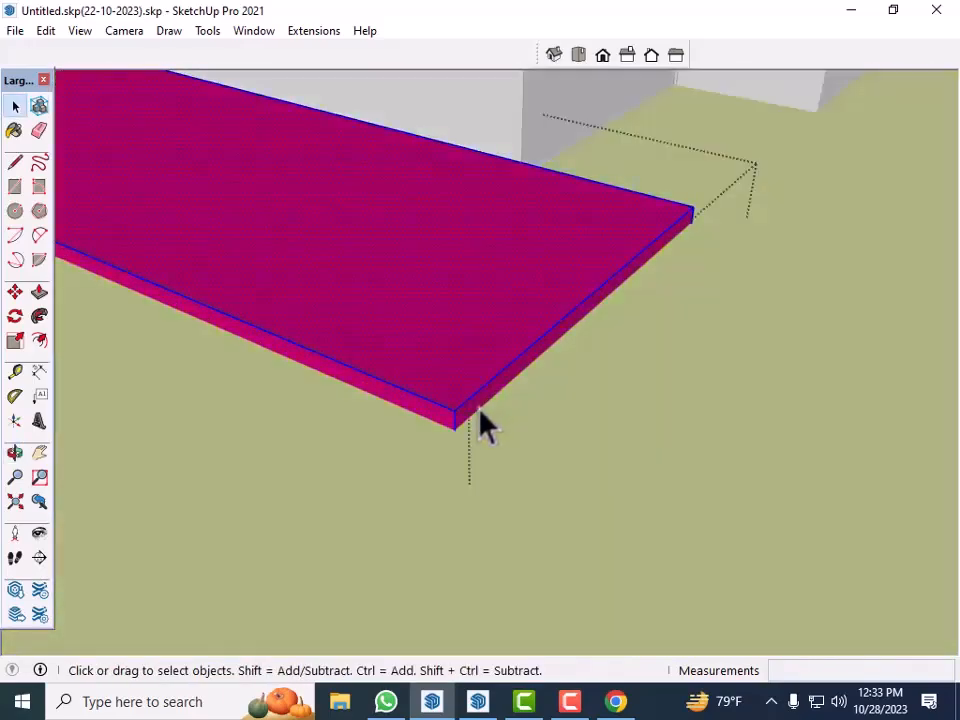
pyautogui.press('p')
pyautogui.scroll(3, 480, 408)
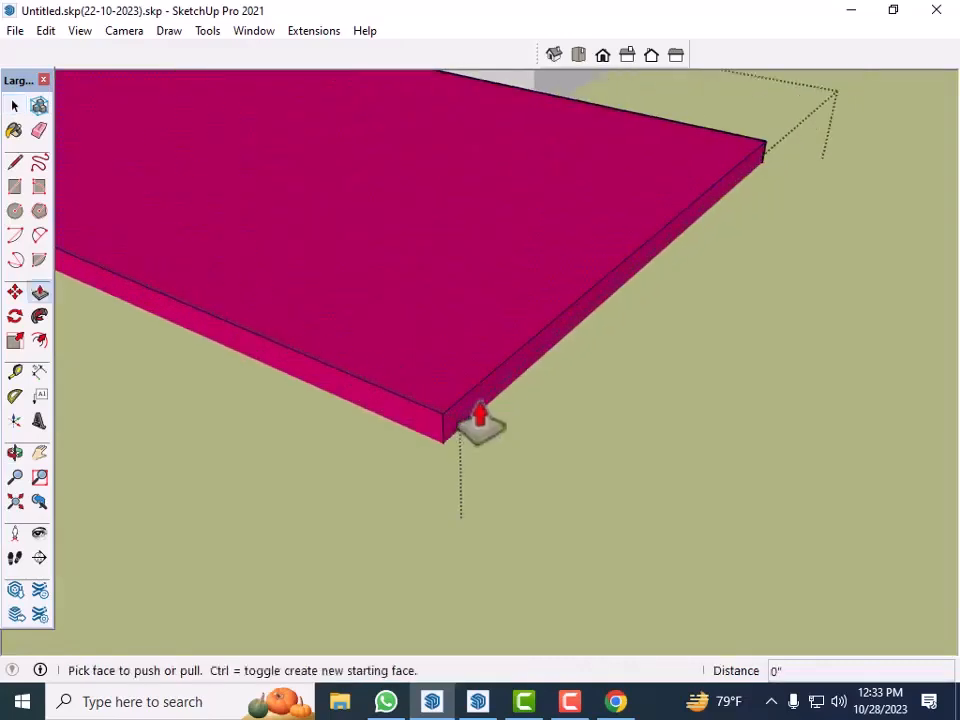
pyautogui.doubleClick(480, 408)
pyautogui.scroll(-1, 533, 458)
pyautogui.click(498, 405)
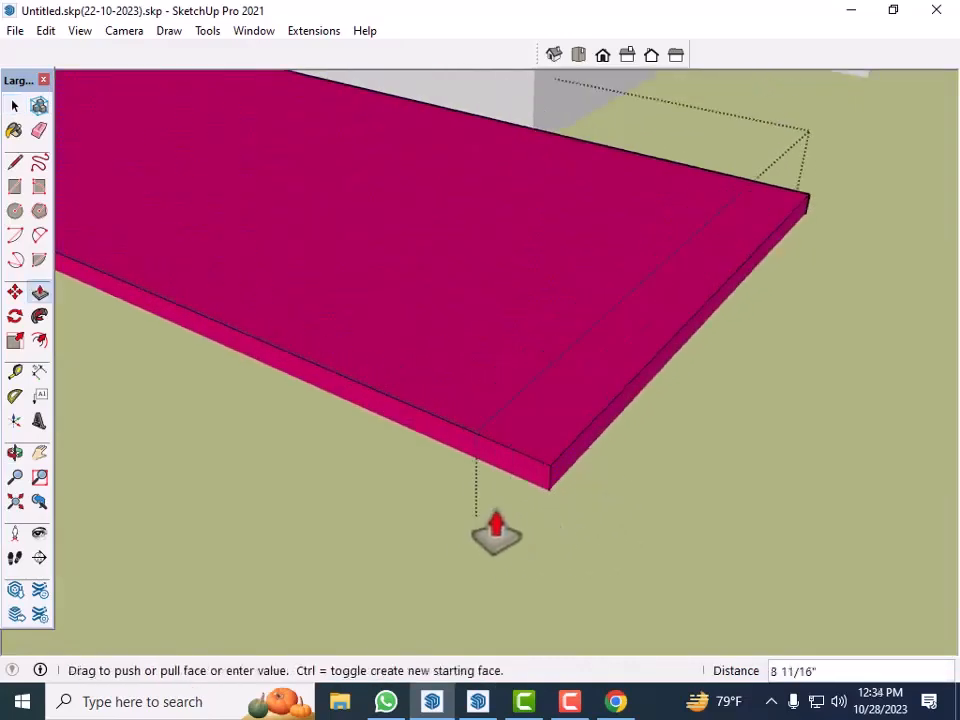
pyautogui.scroll(-5, 538, 480)
pyautogui.scroll(-4, 565, 483)
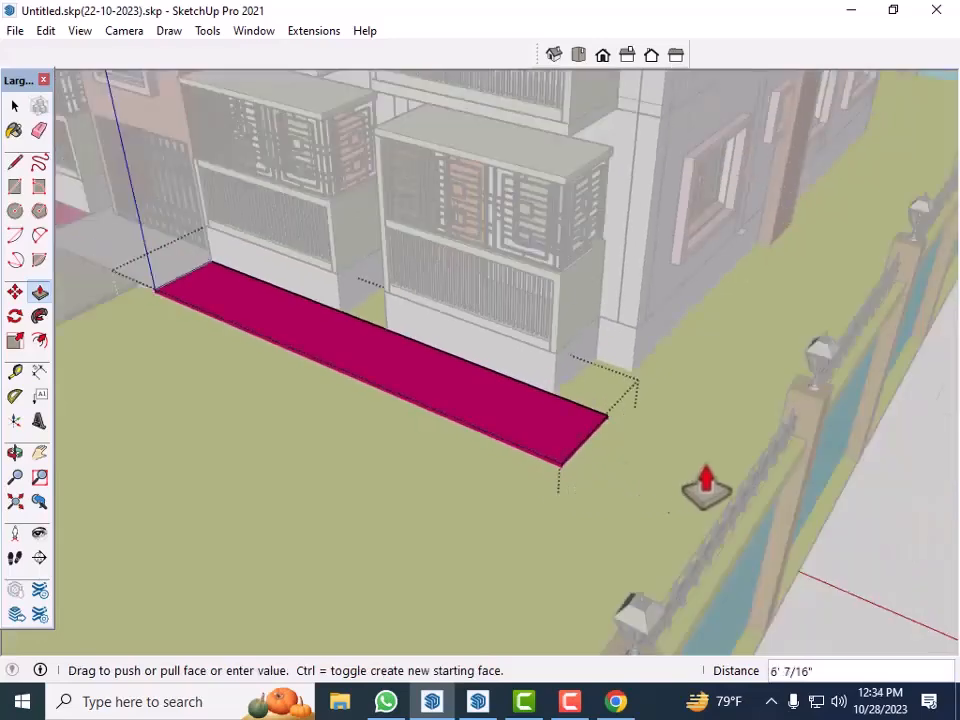
pyautogui.scroll(4, 735, 440)
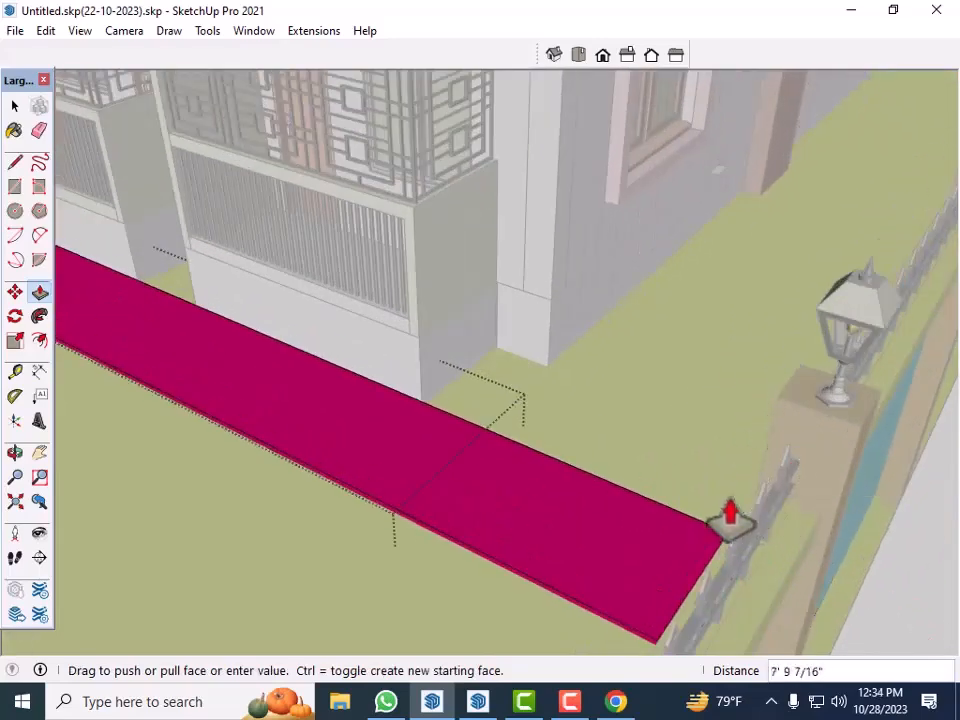
pyautogui.scroll(3, 733, 515)
pyautogui.click(868, 491)
pyautogui.scroll(-5, 872, 500)
pyautogui.press('space')
pyautogui.scroll(-4, 876, 501)
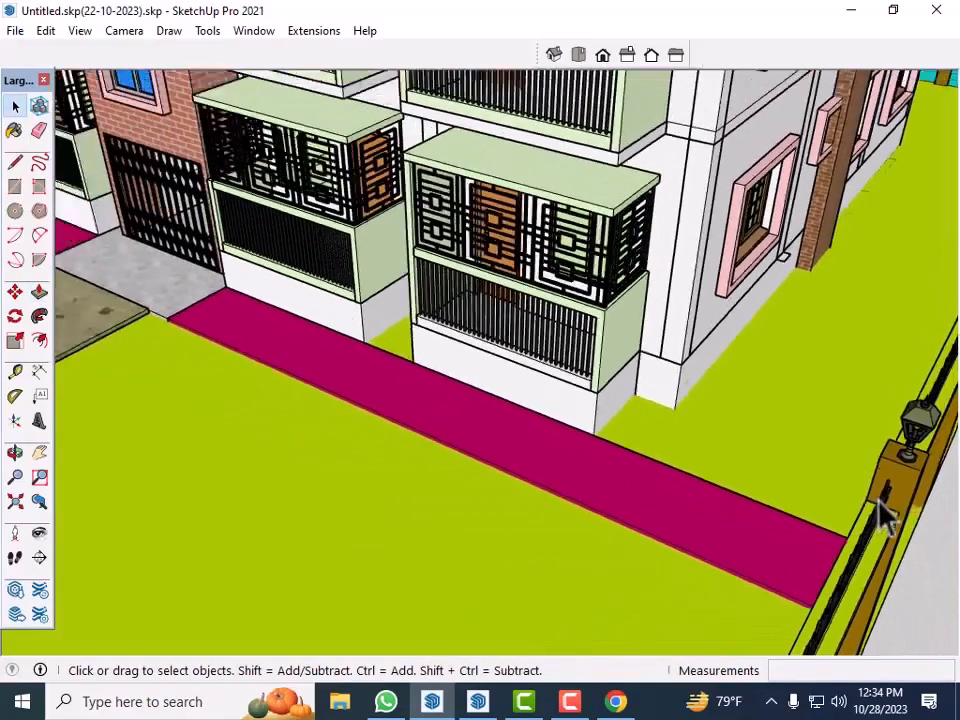
# Extend the magenta strip on the opposite side of the entrance with Push/Pull until it meets the side boundary wall.
pyautogui.moveTo(508, 465); pyautogui.dragTo(872, 427, button='middle')
pyautogui.scroll(-3, 889, 404)
pyautogui.scroll(-6, 893, 397)
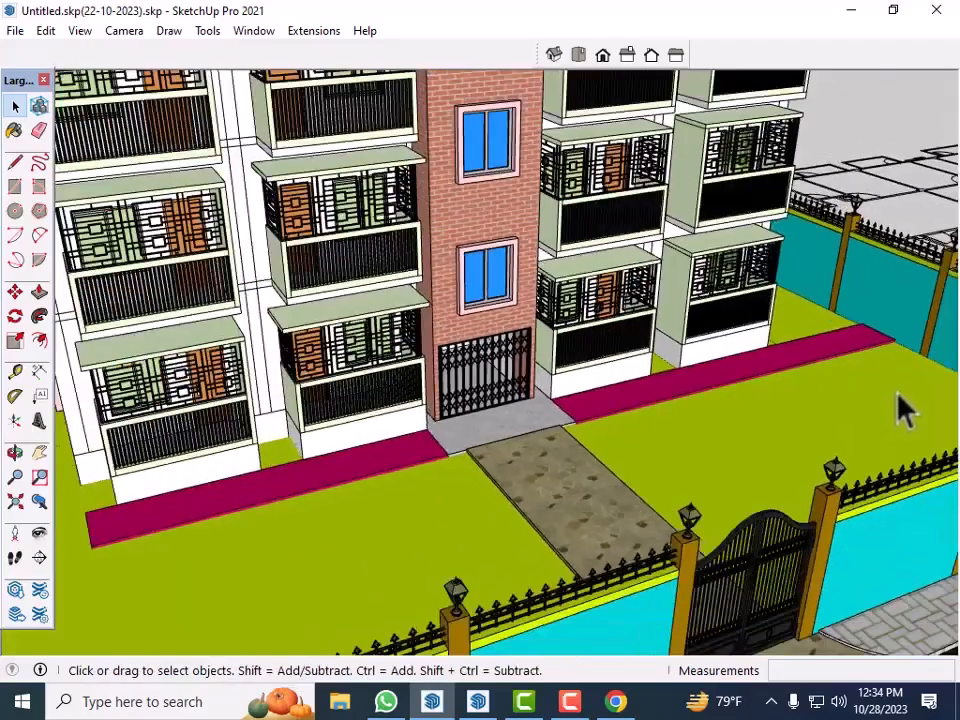
pyautogui.scroll(2, 306, 494)
pyautogui.scroll(8, 340, 498)
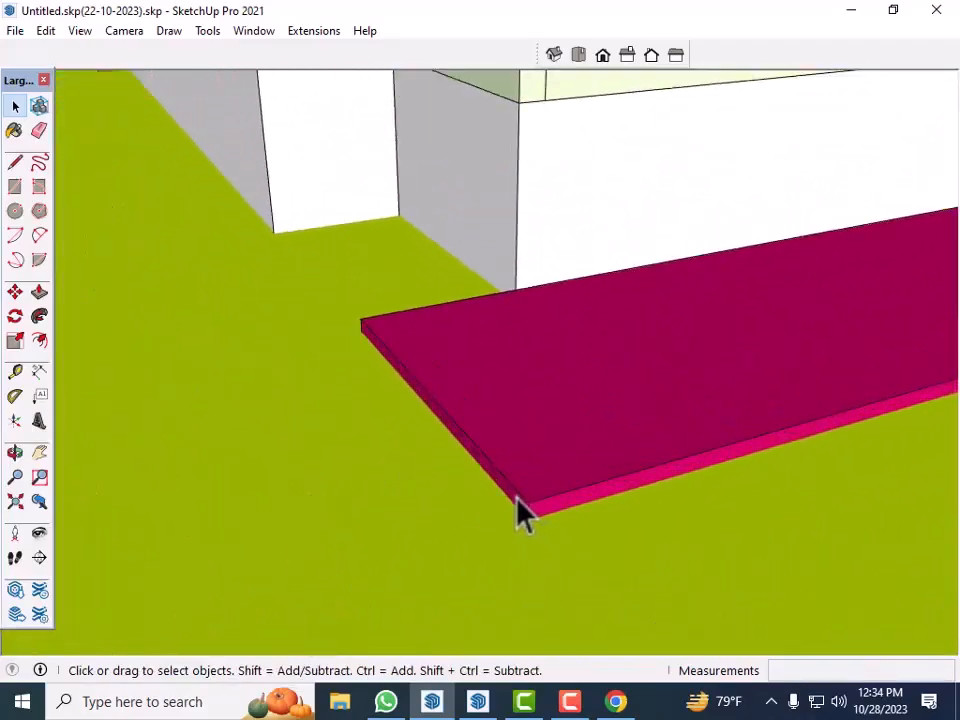
pyautogui.doubleClick(518, 497)
pyautogui.doubleClick(515, 497)
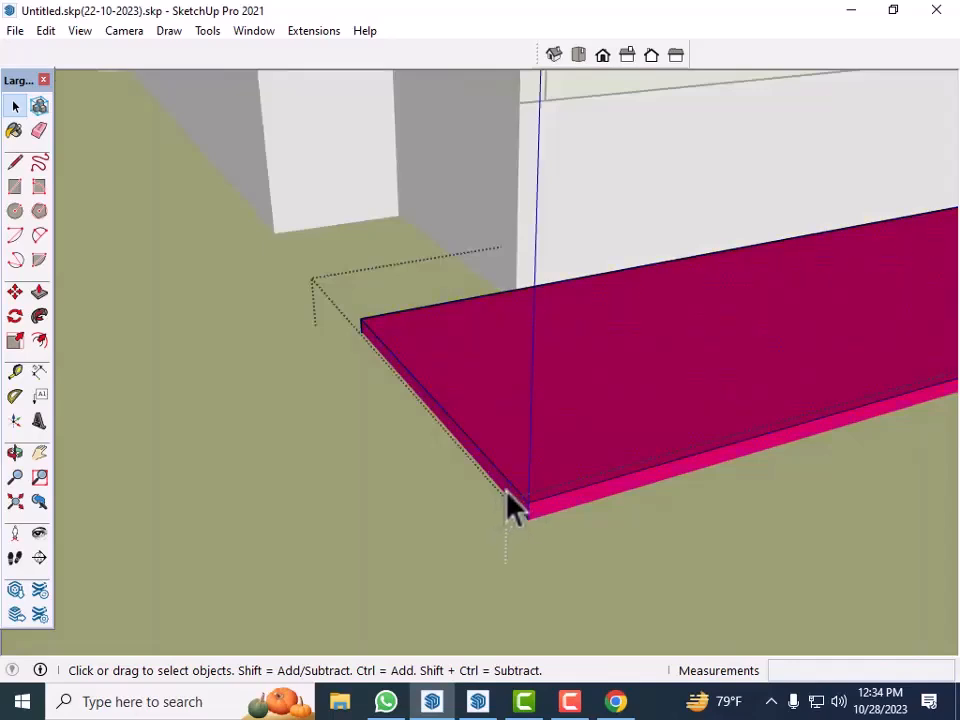
pyautogui.press('p')
pyautogui.scroll(-1, 510, 508)
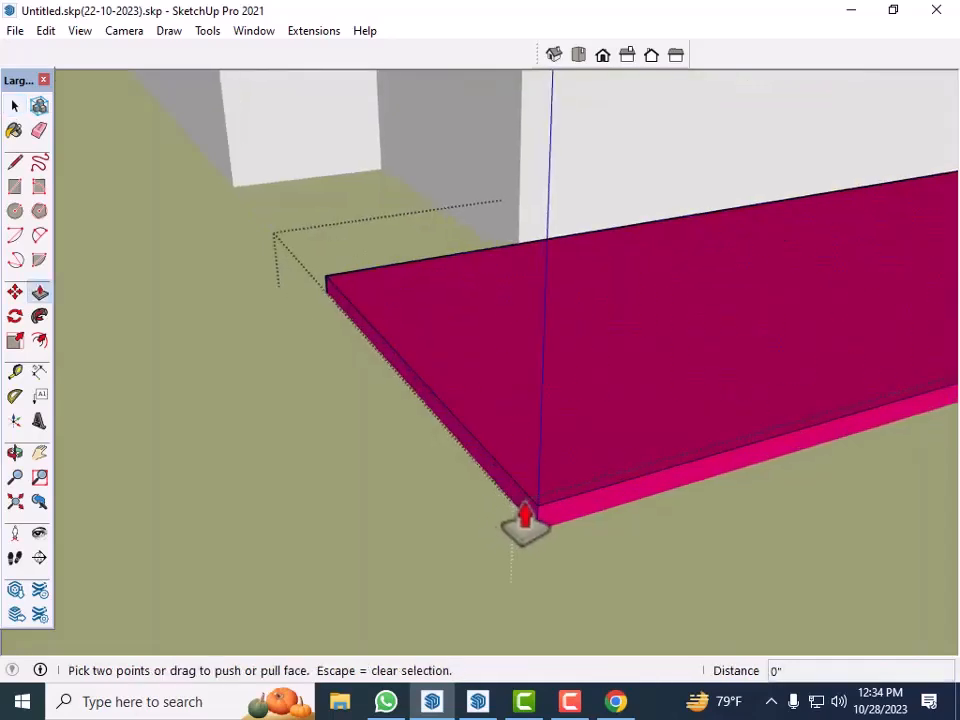
pyautogui.click(525, 520)
pyautogui.scroll(-5, 606, 497)
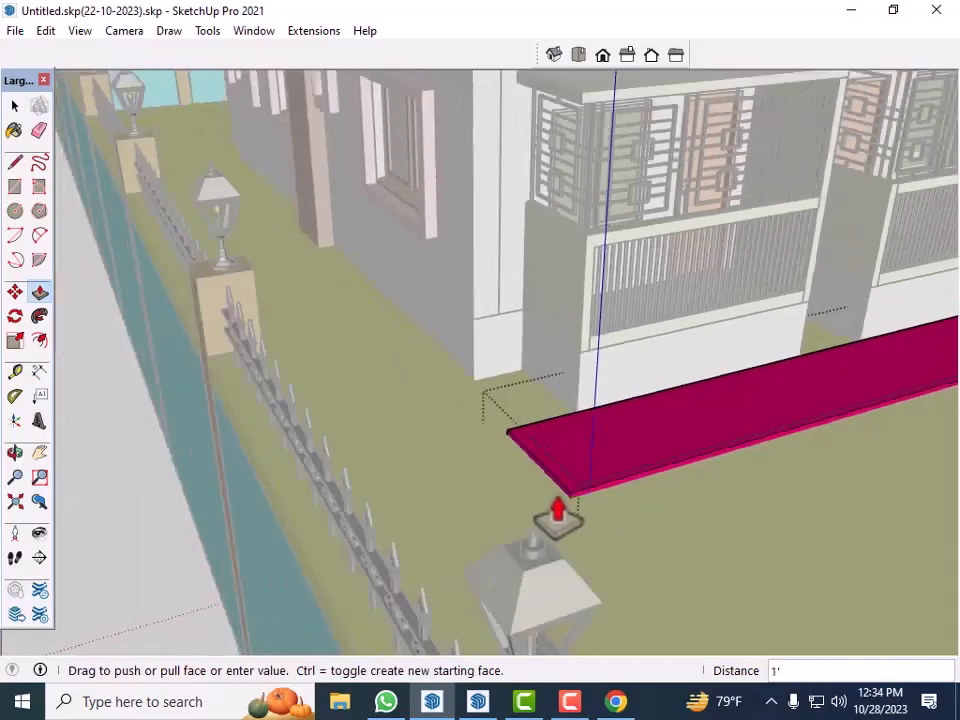
pyautogui.moveTo(557, 512); pyautogui.dragTo(424, 555, button='middle')
pyautogui.scroll(2, 452, 553)
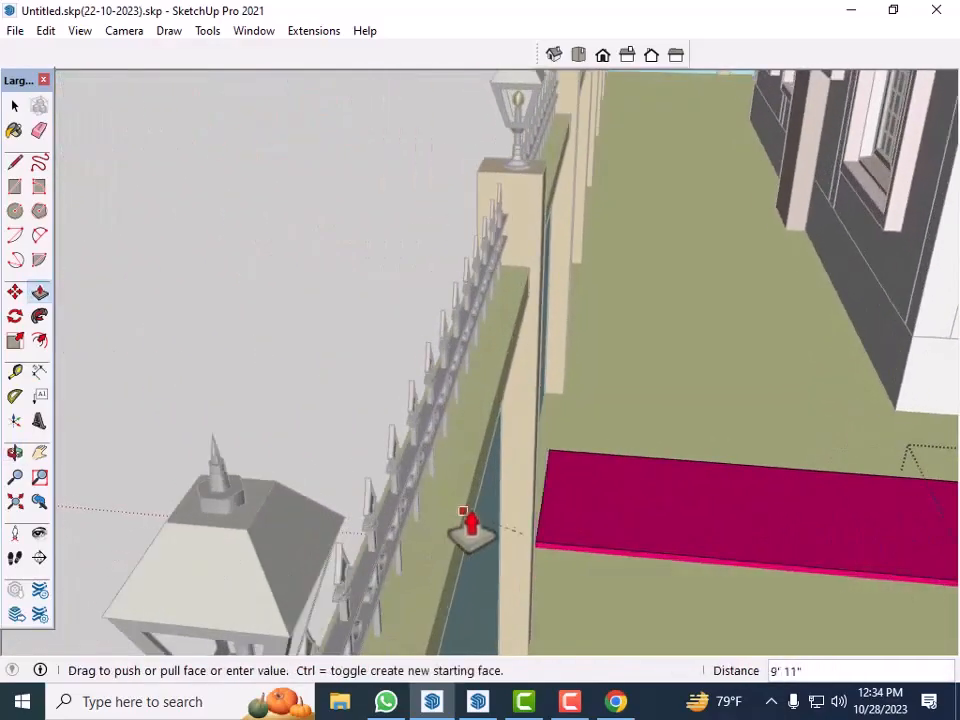
pyautogui.press('Escape')
pyautogui.press('space')
# Inspect the extended strips, lawn and paved path around the front of the building from several angles.
pyautogui.moveTo(666, 594); pyautogui.dragTo(535, 503, button='middle')
pyautogui.scroll(2, 546, 525)
pyautogui.scroll(-8, 352, 410)
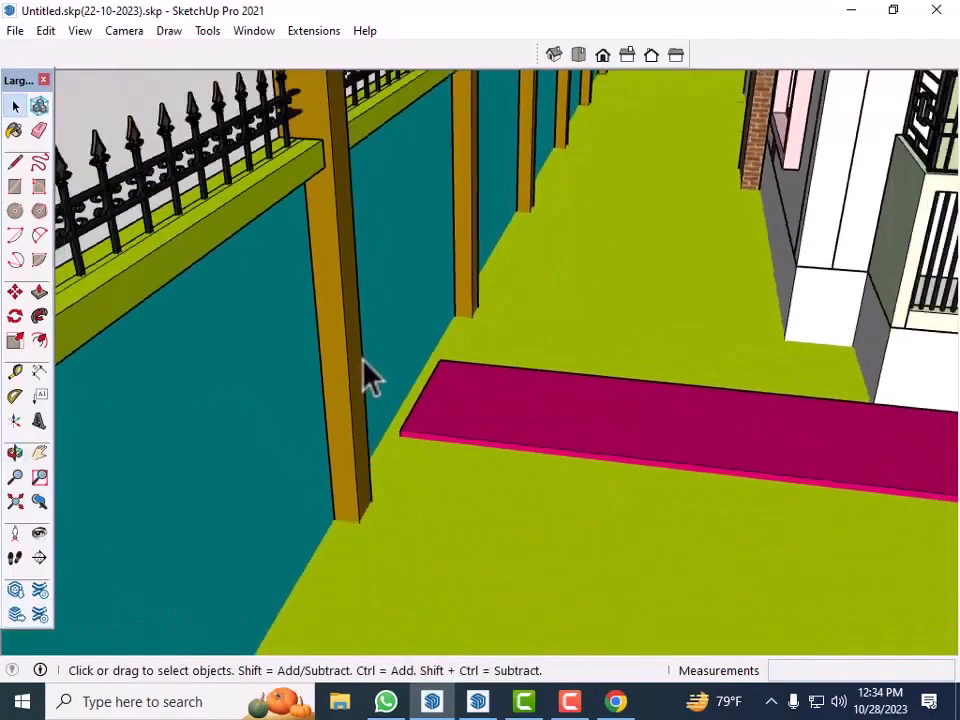
pyautogui.scroll(-8, 362, 375)
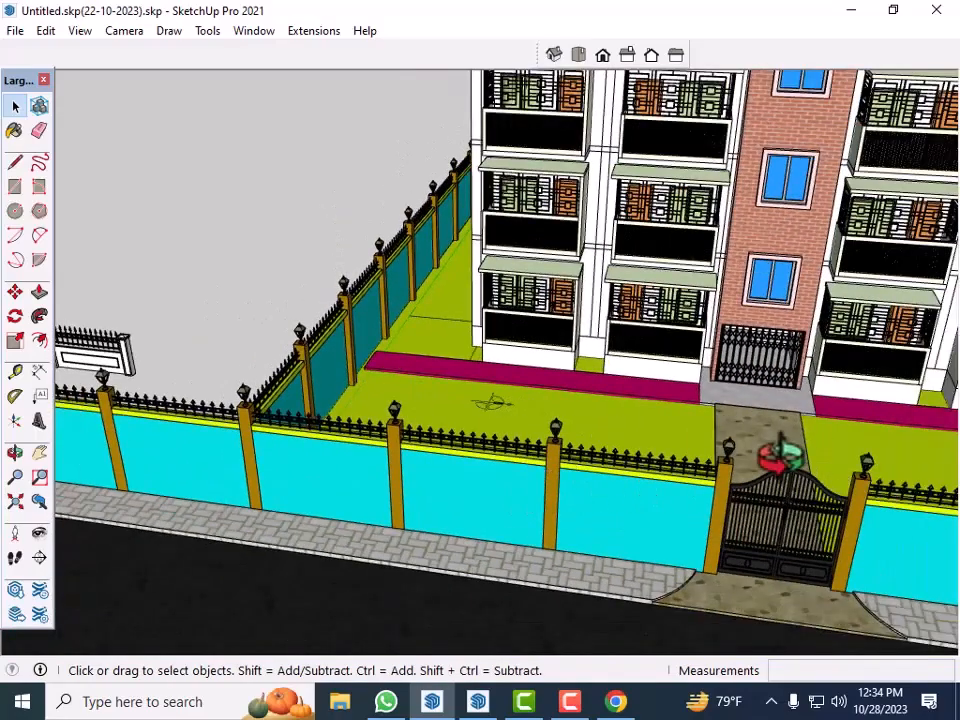
pyautogui.moveTo(842, 420); pyautogui.dragTo(551, 596, button='middle')
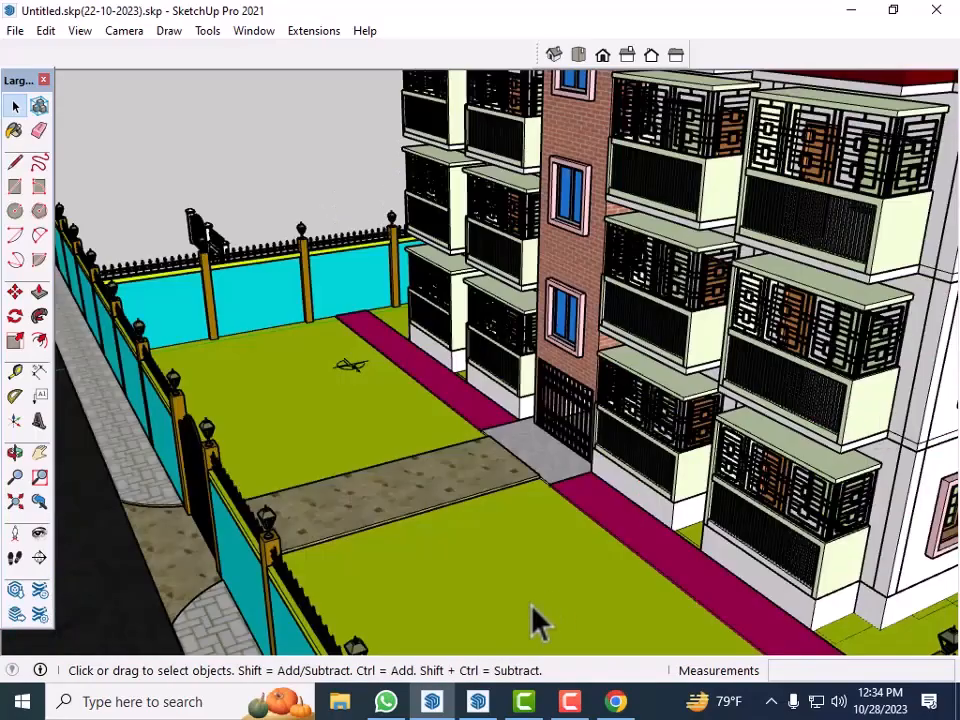
pyautogui.moveTo(343, 564); pyautogui.dragTo(542, 510, button='middle')
pyautogui.scroll(1, 542, 510)
pyautogui.scroll(-2, 760, 475)
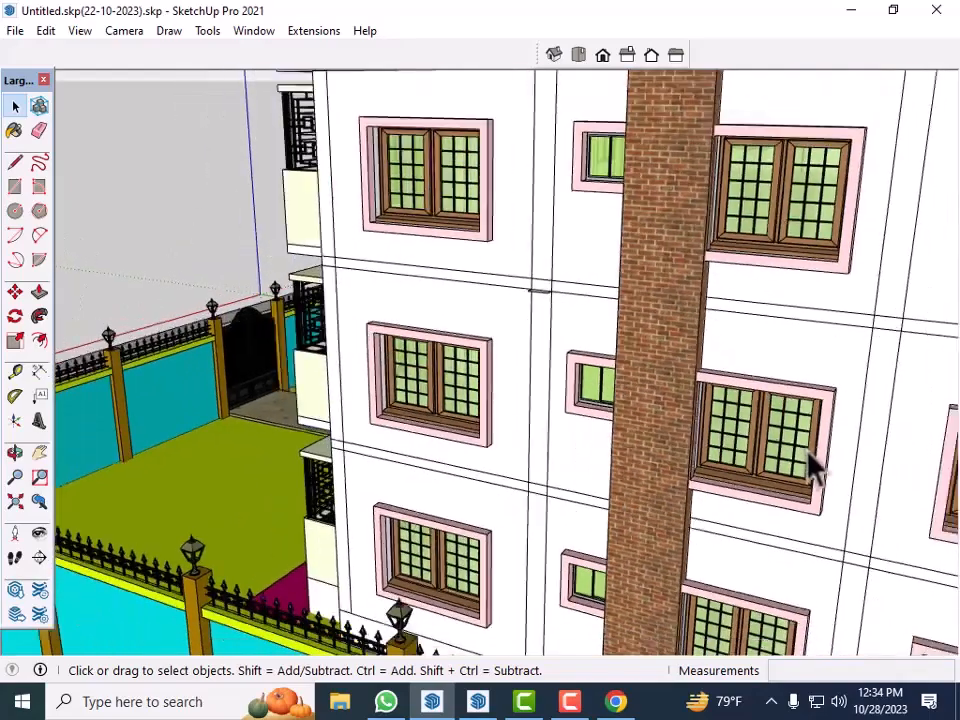
pyautogui.moveTo(210, 484); pyautogui.dragTo(405, 530, button='middle')
pyautogui.scroll(3, 300, 495)
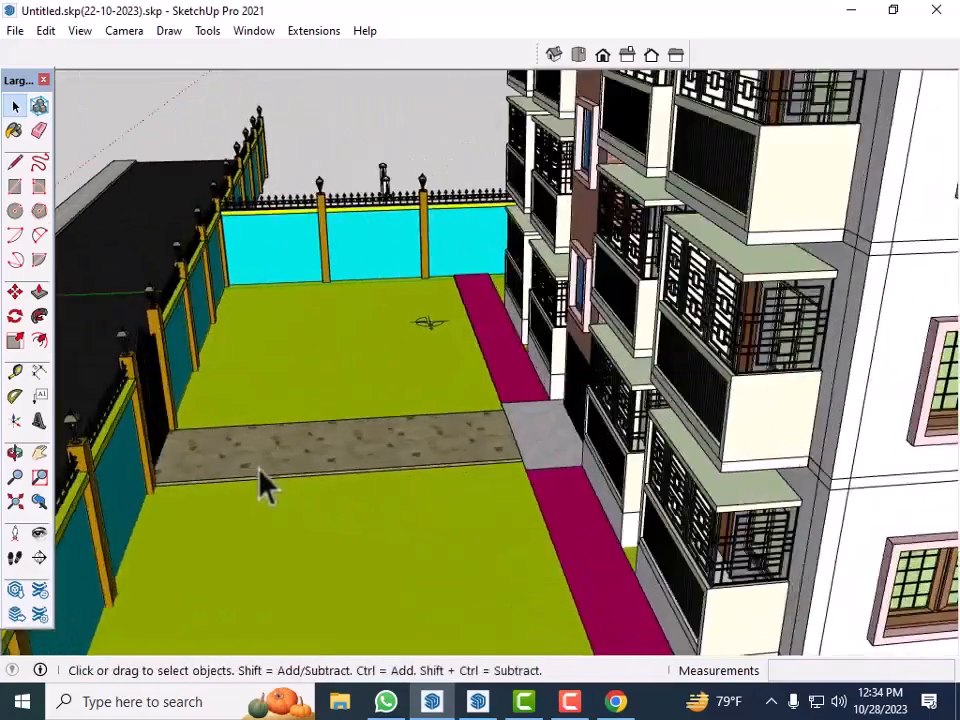
pyautogui.scroll(-2, 590, 437)
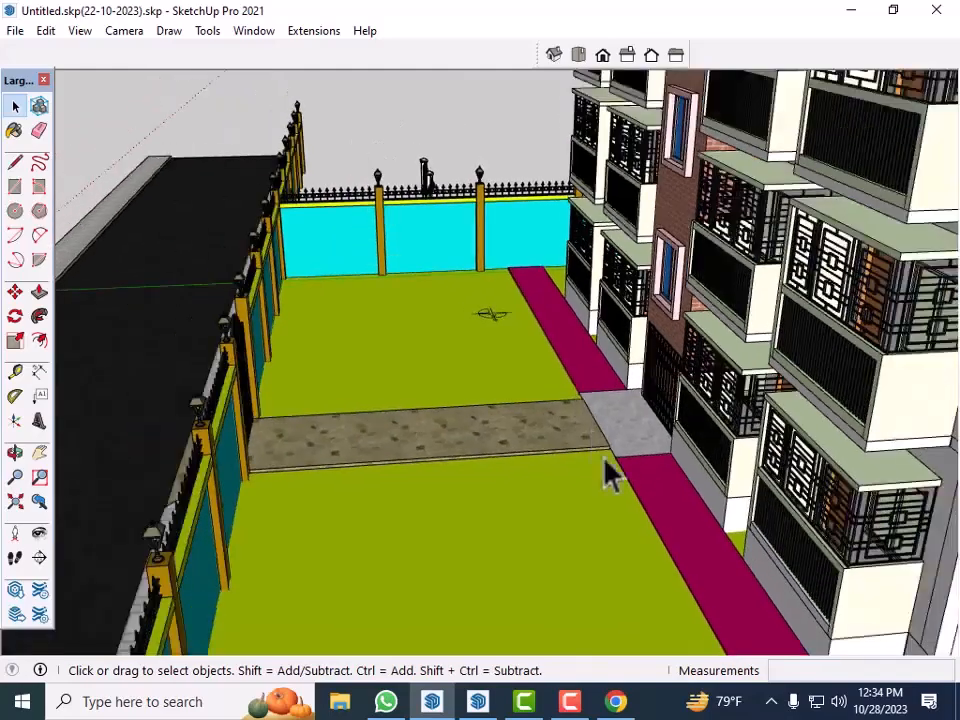
pyautogui.scroll(-3, 645, 540)
pyautogui.scroll(3, 531, 375)
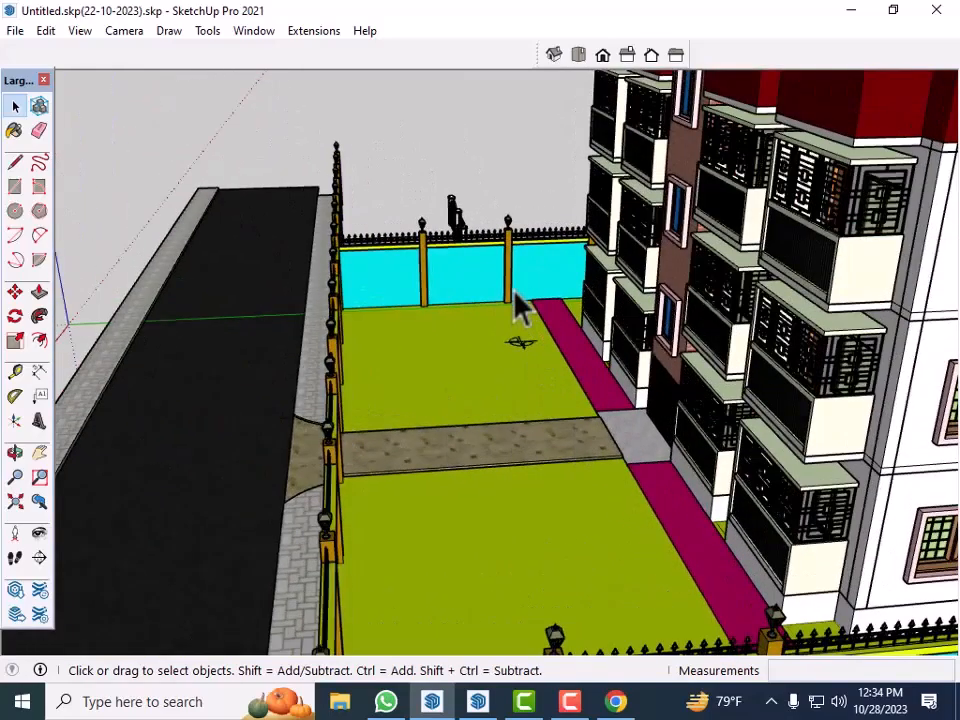
# Draw a 5 by 5 inch square on the lawn where the gate post meets the edge of the stone path.
pyautogui.scroll(2, 445, 348)
pyautogui.moveTo(530, 555)
pyautogui.mouseDown(button='middle')
pyautogui.moveTo(435, 508)
pyautogui.moveTo(463, 516)
pyautogui.moveTo(225, 600)
pyautogui.mouseUp(button='middle')
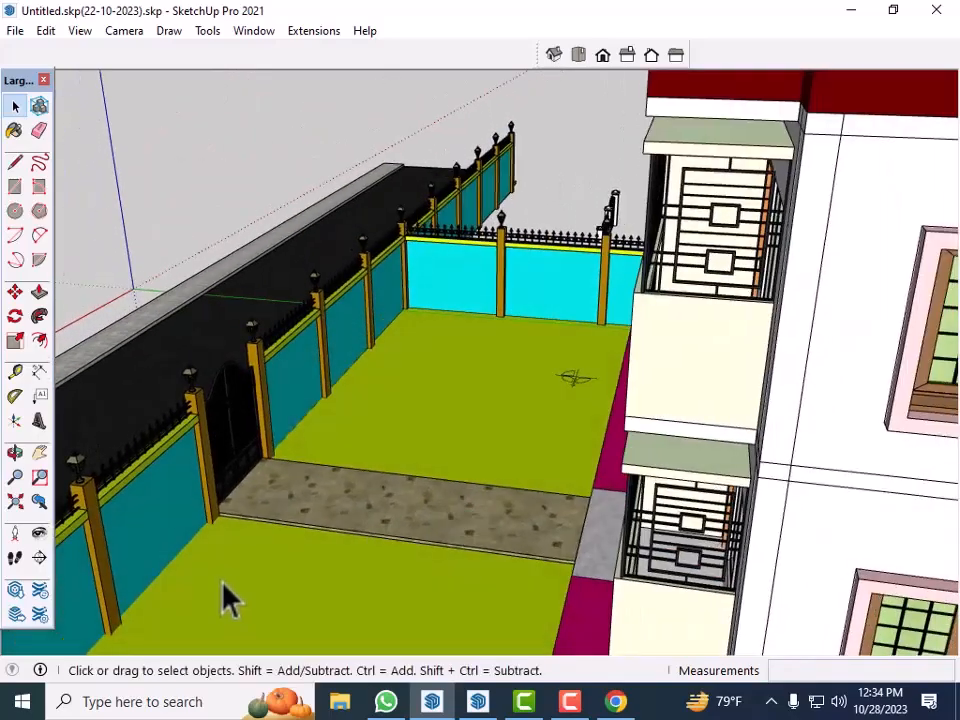
pyautogui.scroll(8, 225, 600)
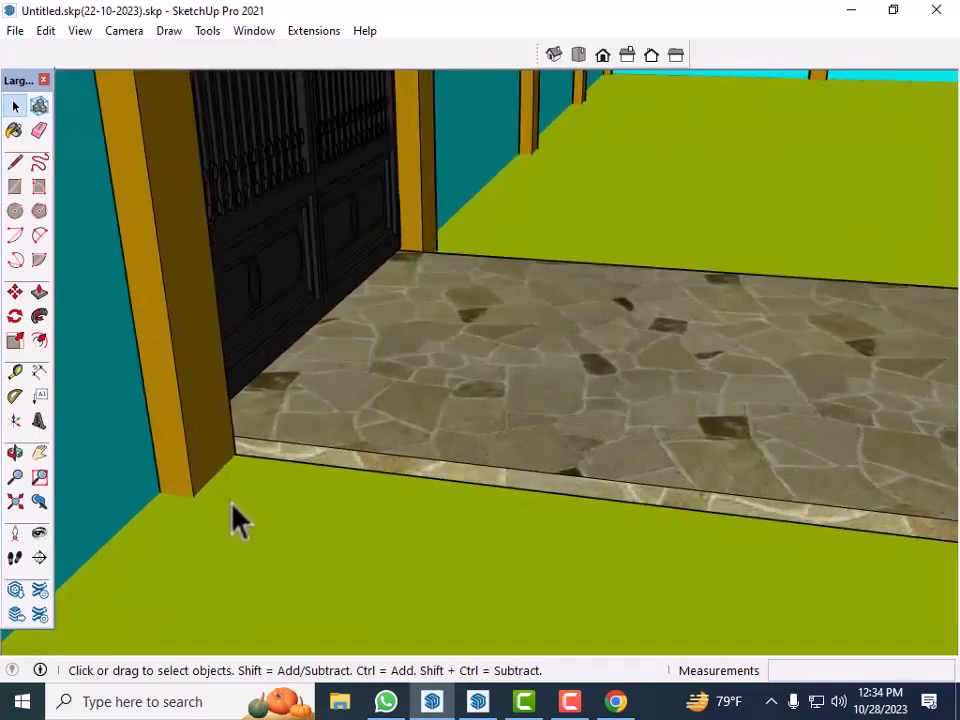
pyautogui.press('r')
pyautogui.scroll(2, 250, 470)
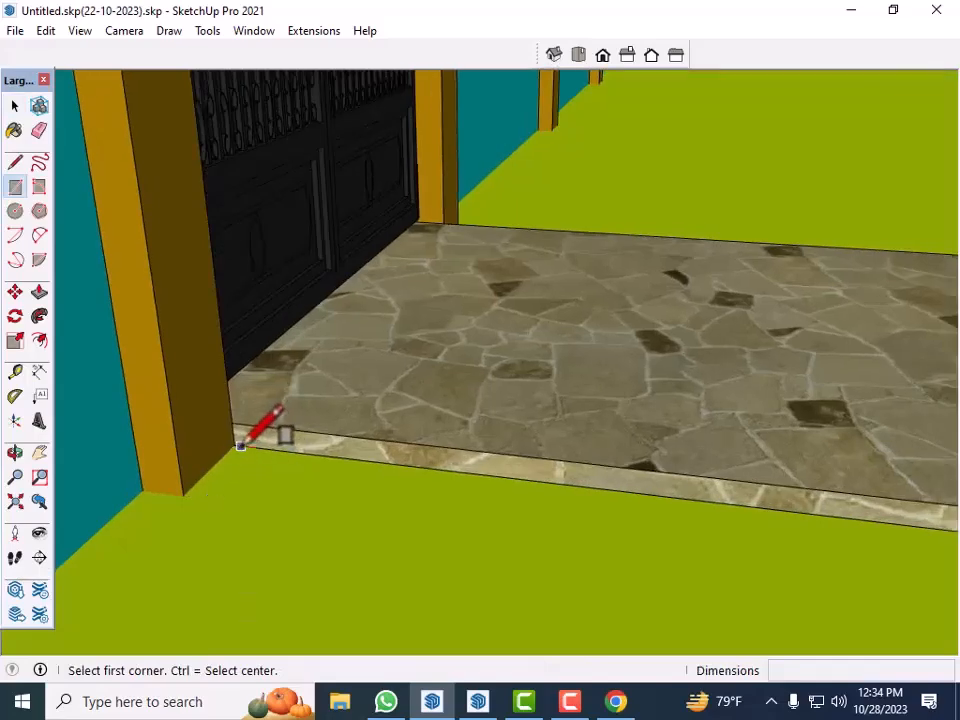
pyautogui.scroll(4, 240, 445)
pyautogui.click(238, 447)
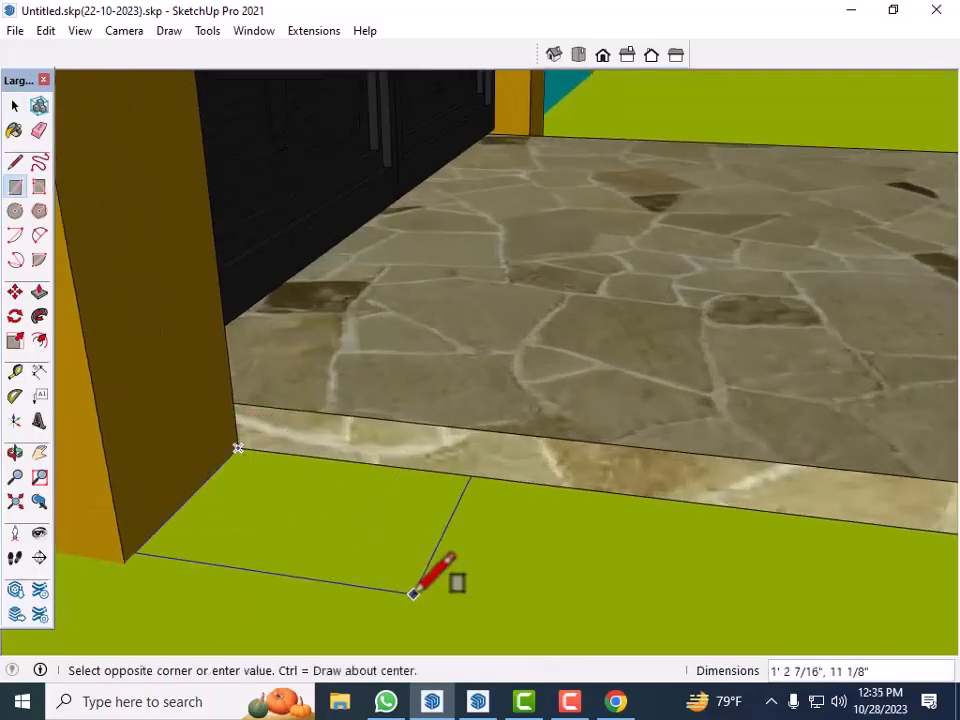
pyautogui.write('5,')
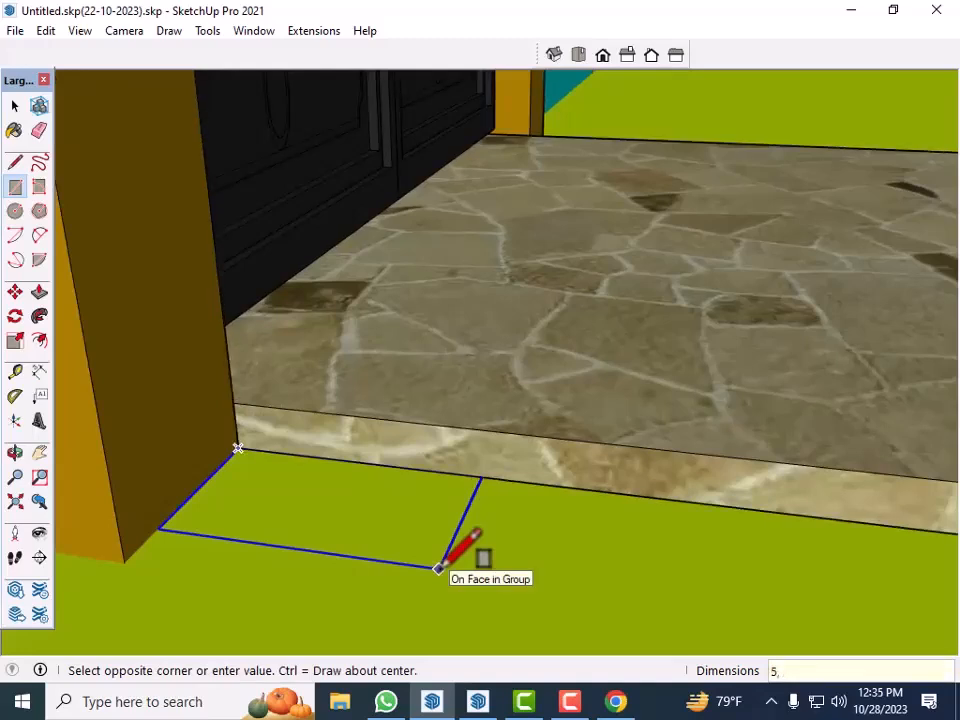
pyautogui.write('5')
pyautogui.press('Return')
# Try to pull the small square beside the gate post up to a height of 2' 6".
pyautogui.press('p')
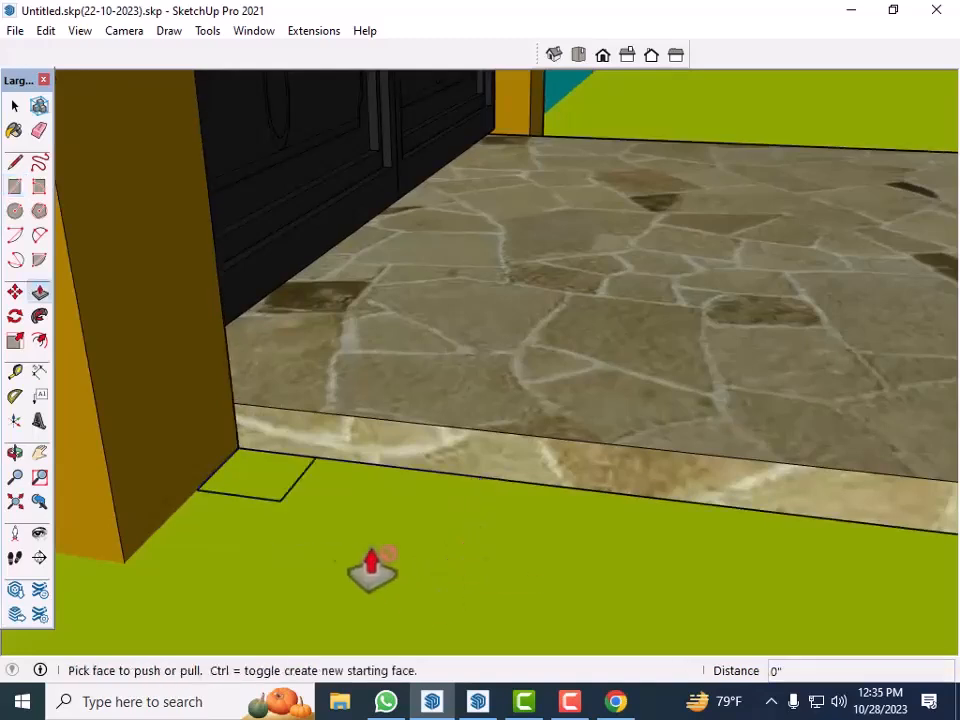
pyautogui.scroll(3, 268, 484)
pyautogui.click(268, 484)
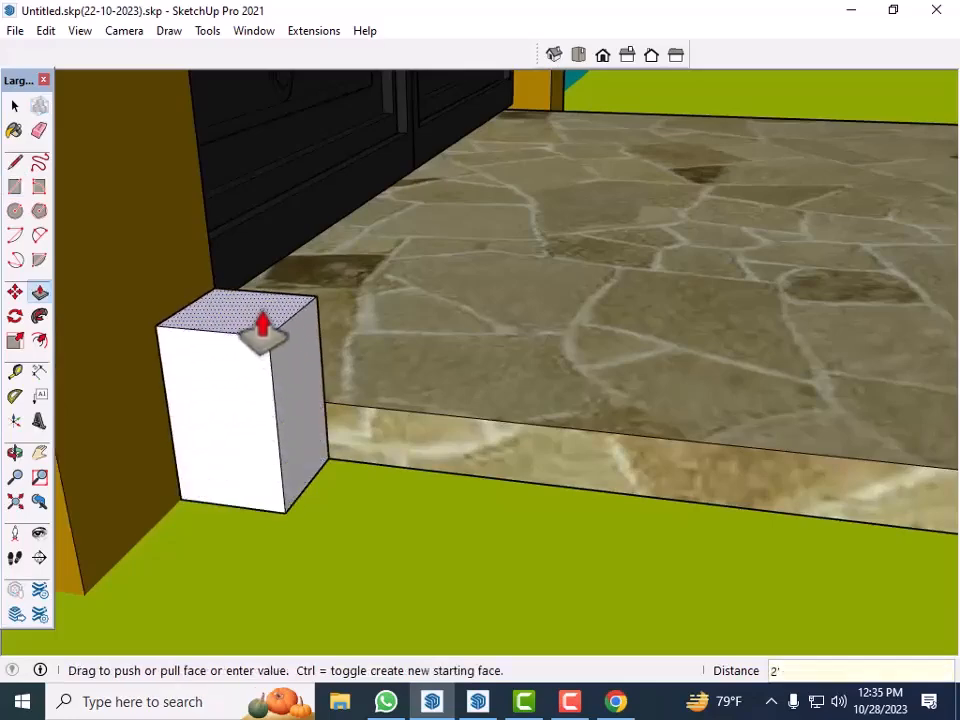
pyautogui.press('Return')
pyautogui.scroll(-5, 238, 553)
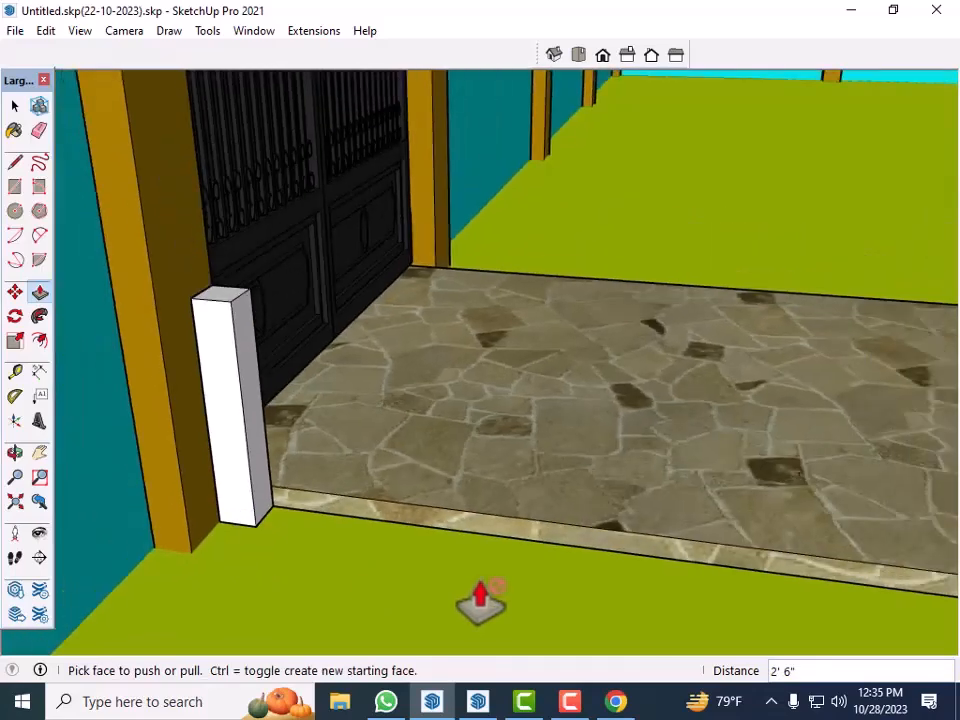
pyautogui.moveTo(476, 600); pyautogui.dragTo(390, 600, button='middle')
pyautogui.scroll(3, 279, 494)
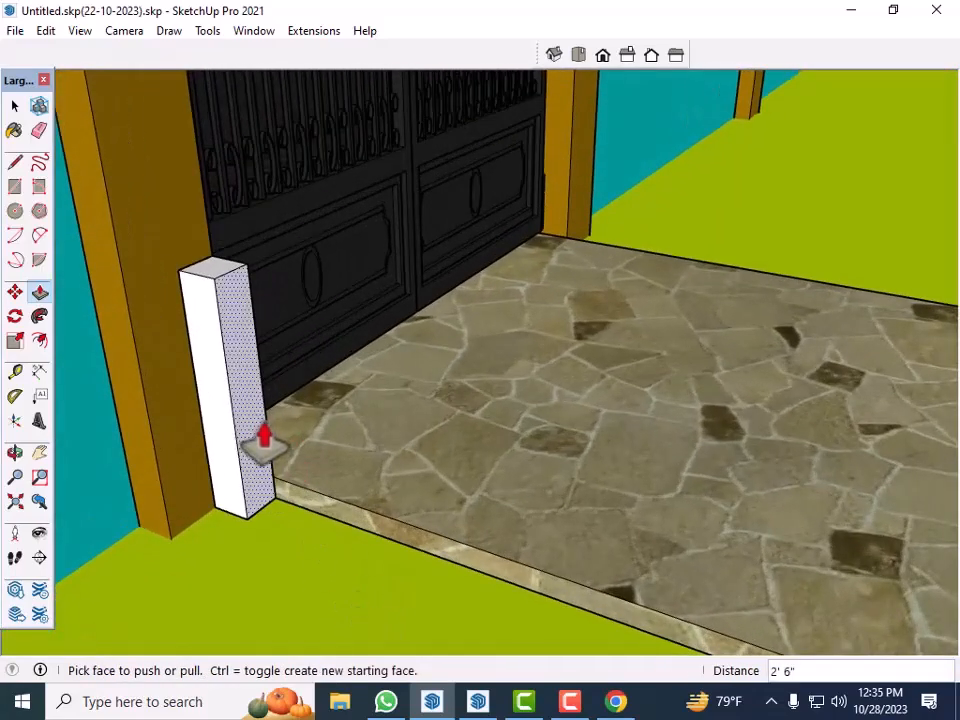
pyautogui.hotkey('ctrl', 'z')
# Pull the small square beside the gate post up 1' 6" to form a block.
pyautogui.scroll(1, 242, 530)
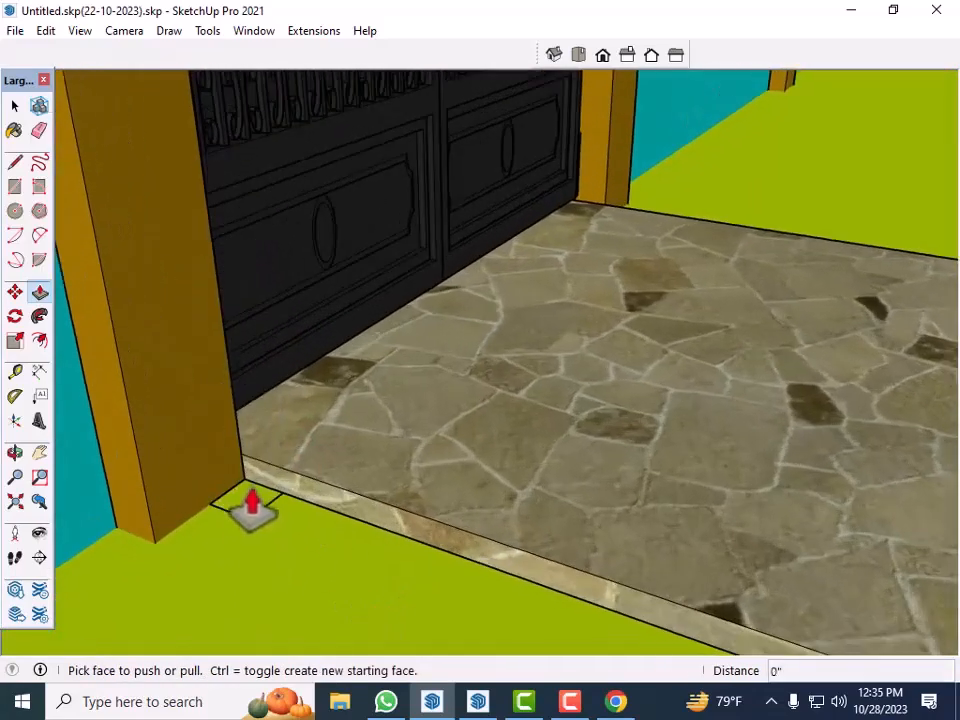
pyautogui.click(246, 508)
pyautogui.write("1'6")
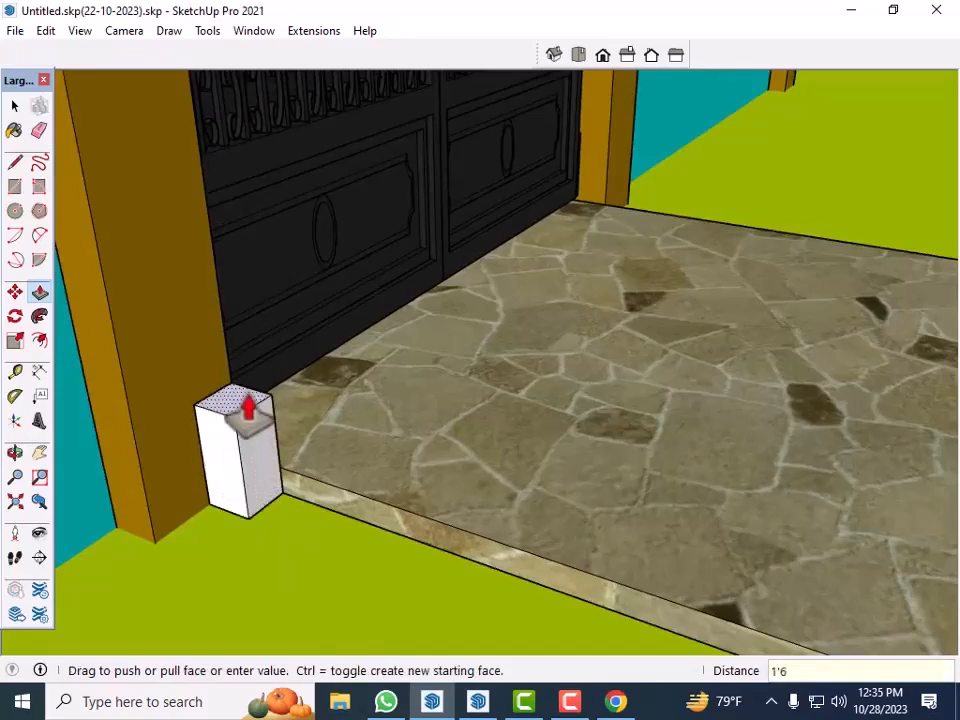
pyautogui.press('Return')
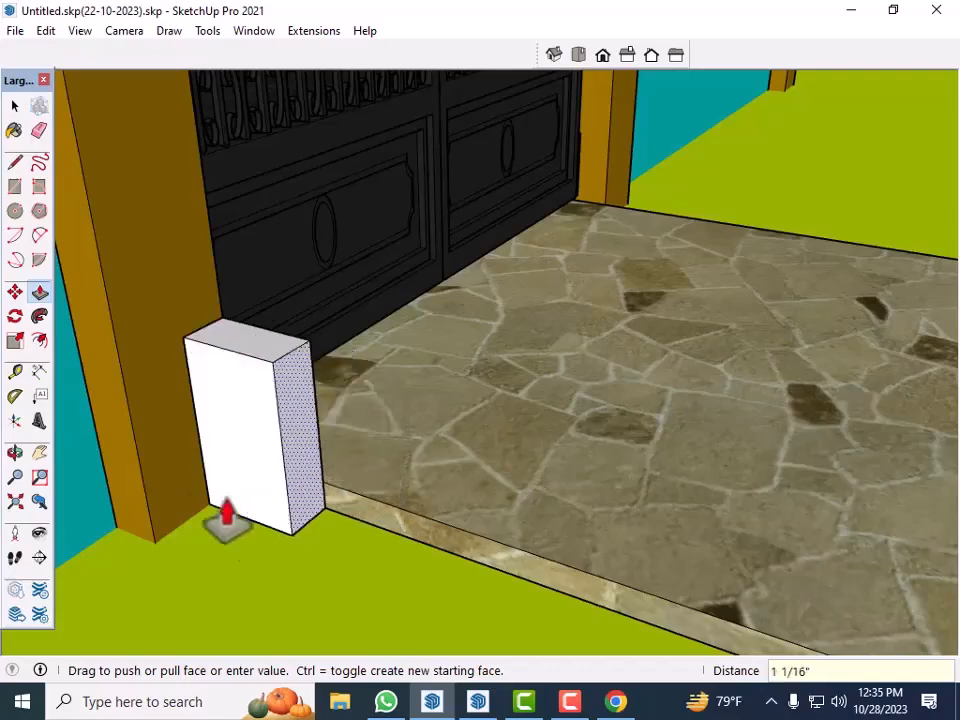
# Extend the block's side face along the edge of the stone path toward the entrance slab, forming a low wall.
pyautogui.scroll(-6, 250, 500)
pyautogui.moveTo(450, 532); pyautogui.dragTo(680, 545, button='middle')
pyautogui.moveTo(349, 513); pyautogui.dragTo(527, 512, button='middle')
pyautogui.scroll(5, 890, 501)
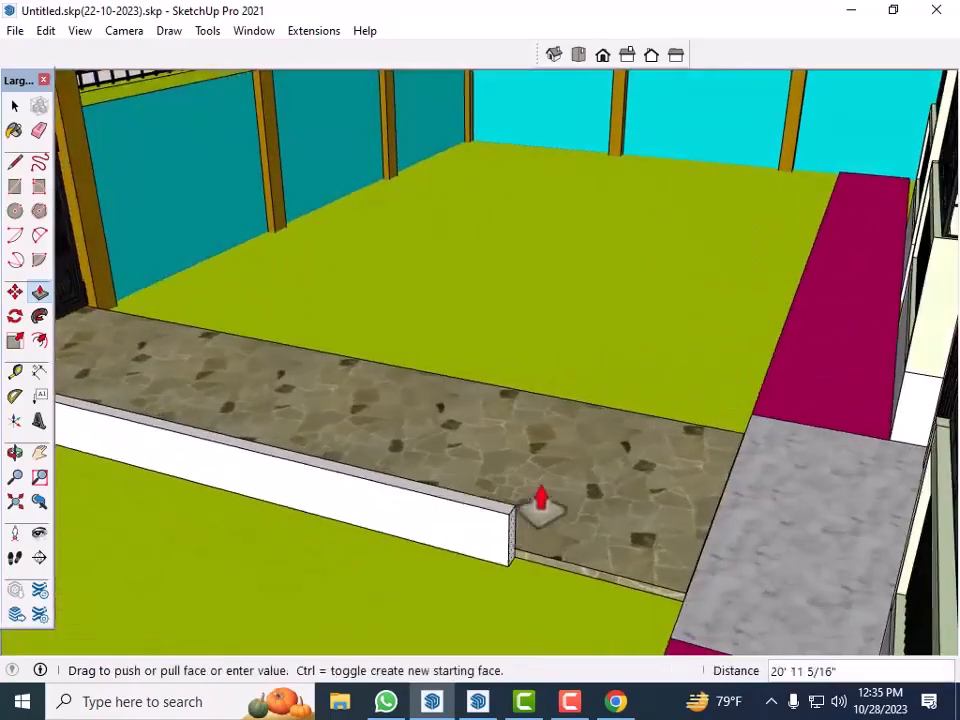
pyautogui.scroll(-3, 506, 568)
pyautogui.moveTo(506, 568); pyautogui.dragTo(708, 575, button='middle')
pyautogui.scroll(3, 735, 570)
pyautogui.scroll(2, 740, 588)
pyautogui.click(761, 574)
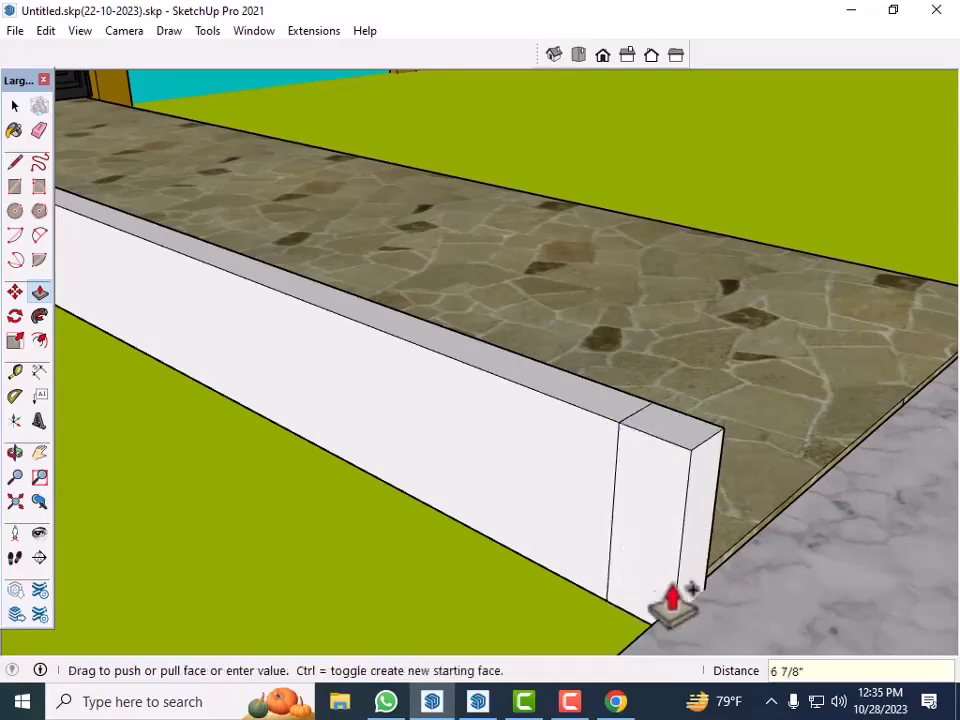
# Extend the low wall from the entrance slab corner 35' 7" along the front of the magenta strip to the side boundary wall.
pyautogui.click(636, 641)
pyautogui.scroll(-2, 652, 493)
pyautogui.moveTo(655, 495); pyautogui.dragTo(591, 558, button='middle')
pyautogui.scroll(-2, 744, 440)
pyautogui.scroll(-2, 744, 450)
pyautogui.moveTo(225, 564); pyautogui.dragTo(456, 536, button='middle')
pyautogui.scroll(2, 580, 505)
pyautogui.scroll(-6, 575, 368)
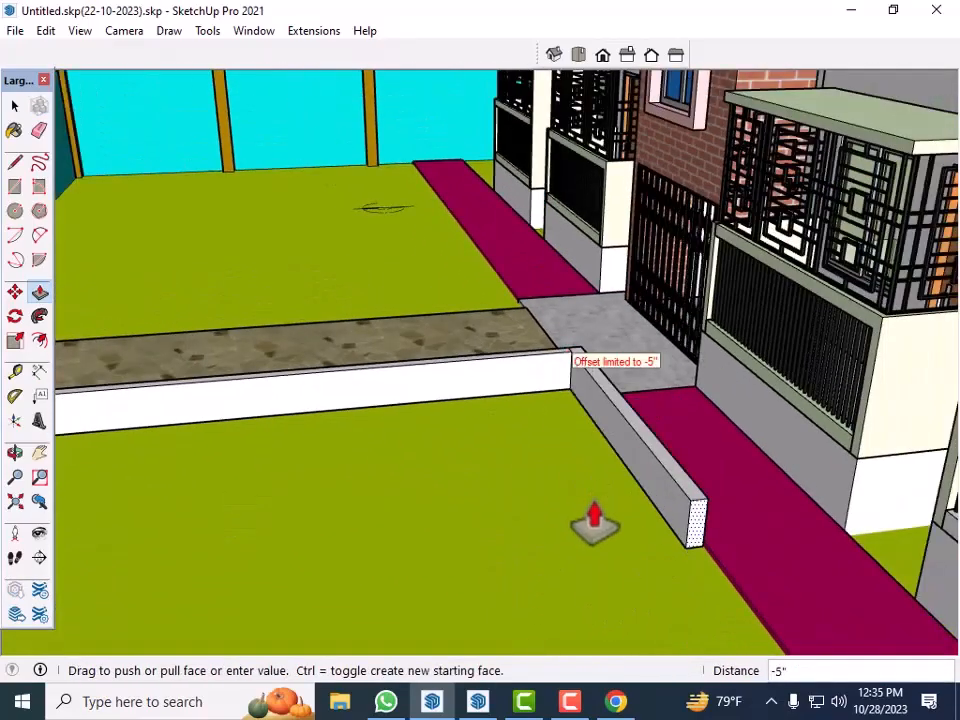
pyautogui.scroll(-3, 616, 425)
pyautogui.moveTo(602, 399)
pyautogui.mouseDown(button='middle')
pyautogui.moveTo(628, 516)
pyautogui.moveTo(771, 570)
pyautogui.mouseUp(button='middle')
pyautogui.scroll(3, 643, 515)
pyautogui.scroll(-1, 643, 515)
pyautogui.scroll(-3, 609, 467)
pyautogui.moveTo(612, 468)
pyautogui.mouseDown(button='middle')
pyautogui.moveTo(763, 508)
pyautogui.moveTo(754, 480)
pyautogui.moveTo(780, 497)
pyautogui.mouseUp(button='middle')
pyautogui.scroll(-2, 510, 440)
pyautogui.scroll(4, 780, 497)
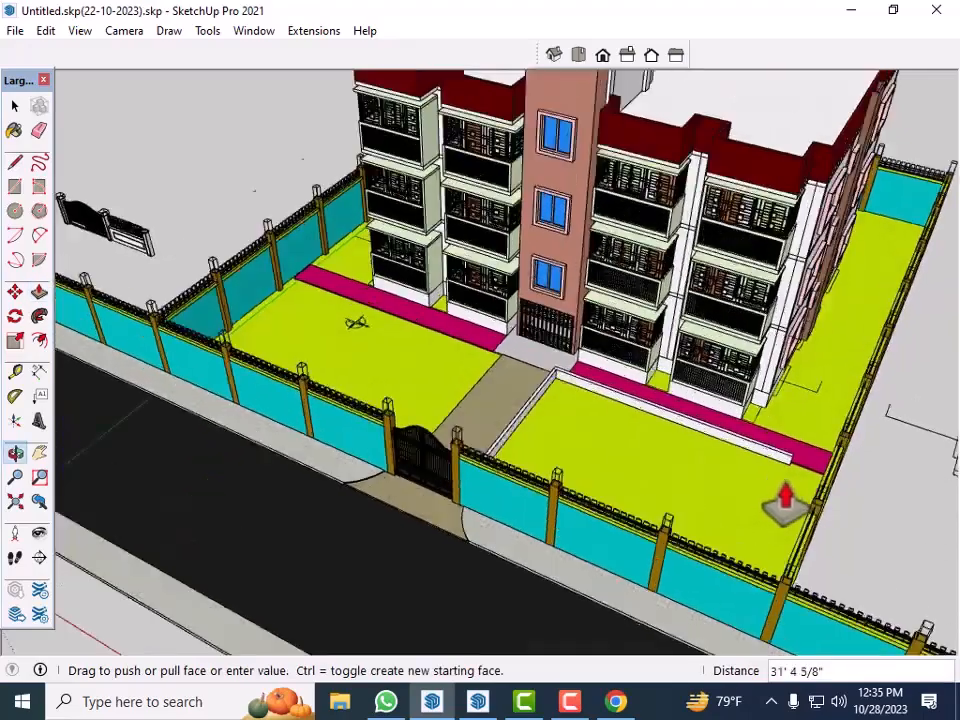
pyautogui.scroll(3, 613, 510)
pyautogui.moveTo(613, 510)
pyautogui.mouseDown(button='middle')
pyautogui.moveTo(735, 519)
pyautogui.moveTo(874, 407)
pyautogui.moveTo(826, 410)
pyautogui.moveTo(790, 395)
pyautogui.moveTo(623, 407)
pyautogui.mouseUp(button='middle')
pyautogui.scroll(4, 874, 407)
pyautogui.click(849, 400)
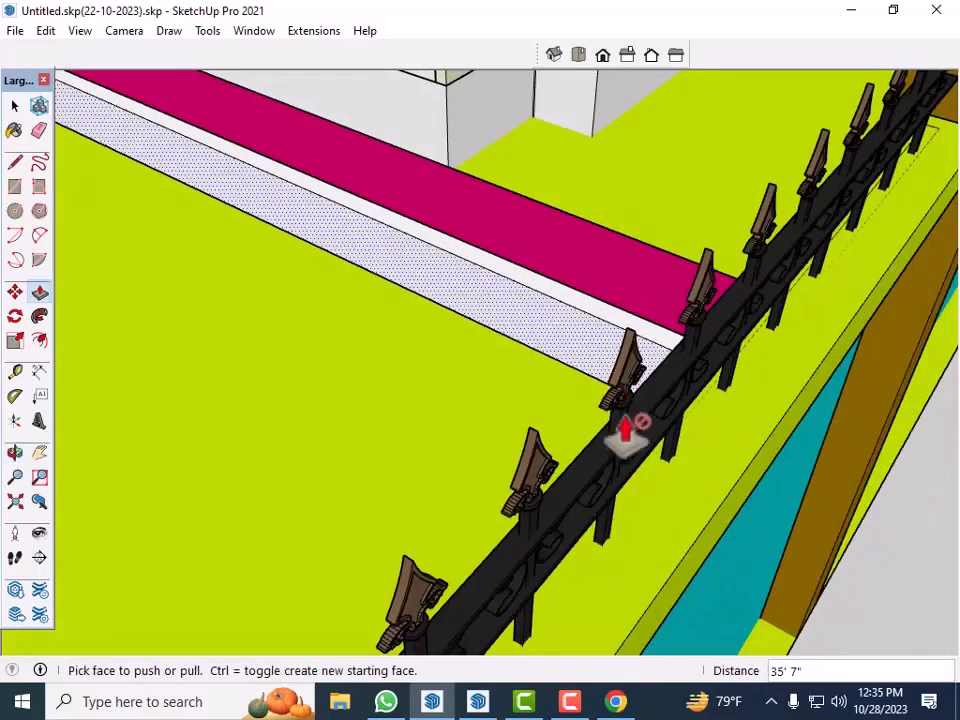
# Hide the side boundary wall's coping, post and teal panel groups where they cover the low wall's end.
pyautogui.scroll(-3, 623, 407)
pyautogui.moveTo(454, 463); pyautogui.dragTo(846, 439, button='middle')
pyautogui.press('space')
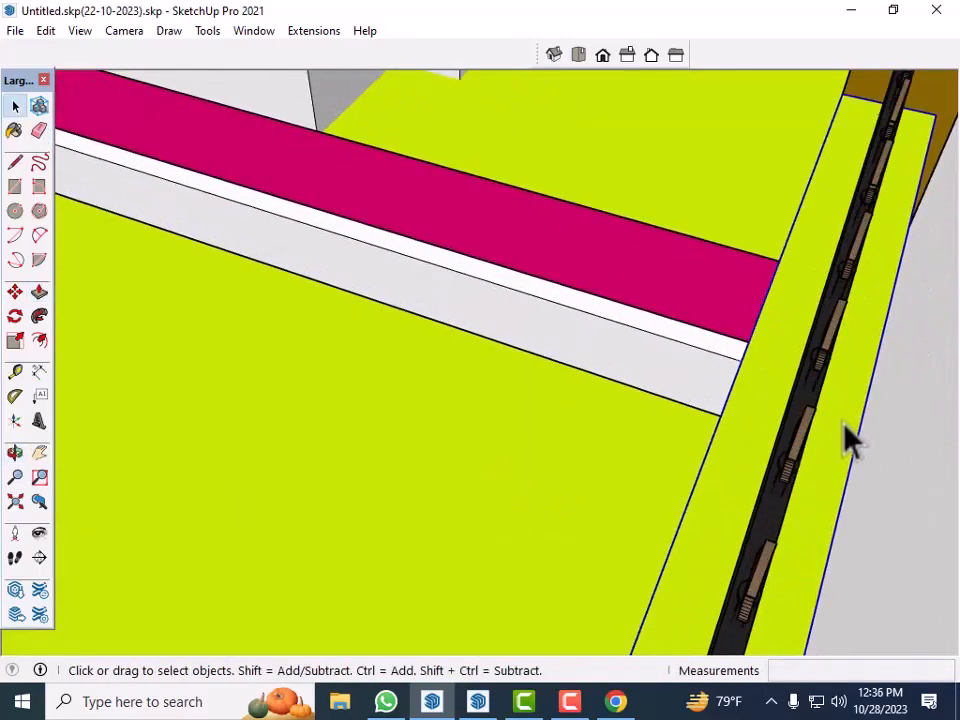
pyautogui.rightClick(846, 439)
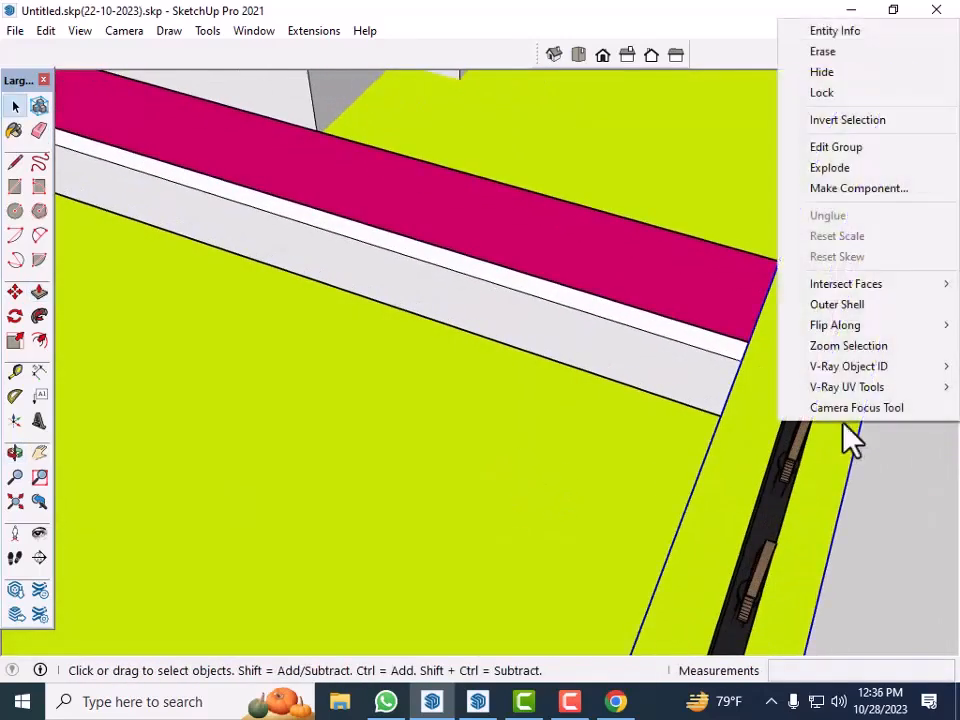
pyautogui.click(826, 73)
pyautogui.moveTo(789, 536); pyautogui.dragTo(638, 425, button='middle')
pyautogui.click(650, 369)
pyautogui.rightClick(650, 369)
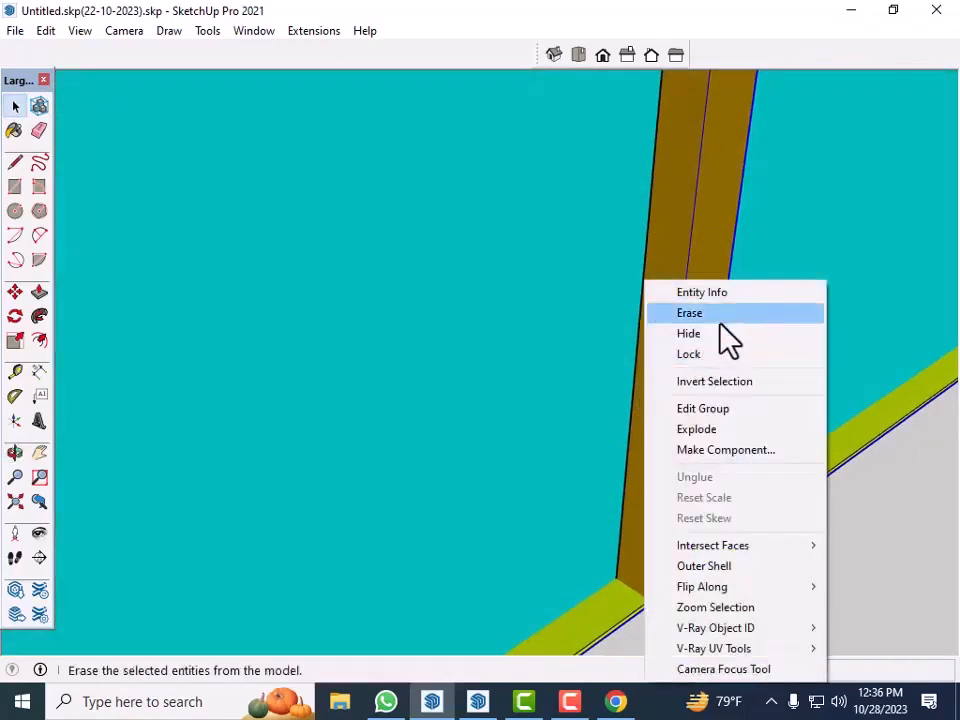
pyautogui.click(716, 334)
pyautogui.rightClick(598, 330)
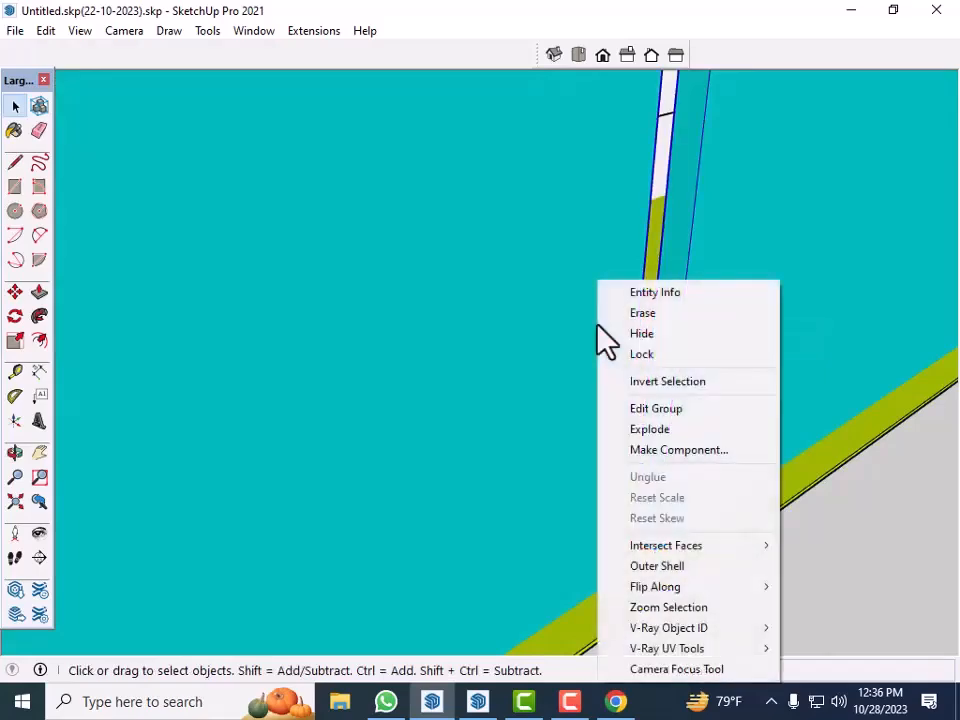
pyautogui.click(668, 333)
# Push the low wall's end face inward and pull it out again as a separate corner block at the strip's edge.
pyautogui.scroll(3, 745, 400)
pyautogui.click(735, 403)
pyautogui.scroll(2, 724, 399)
pyautogui.press('p')
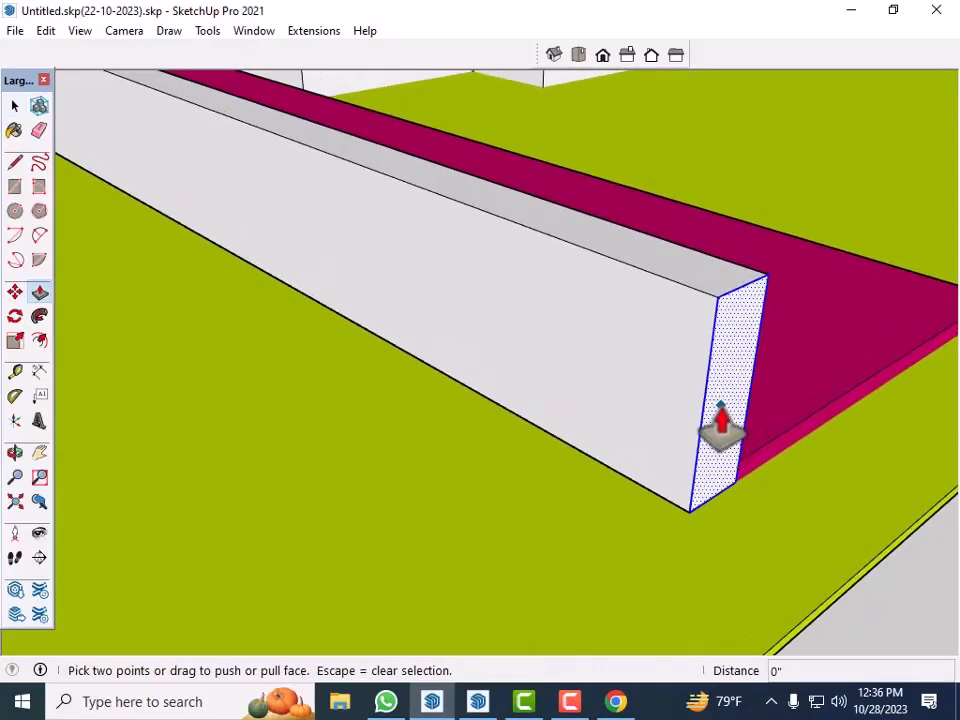
pyautogui.doubleClick(722, 402)
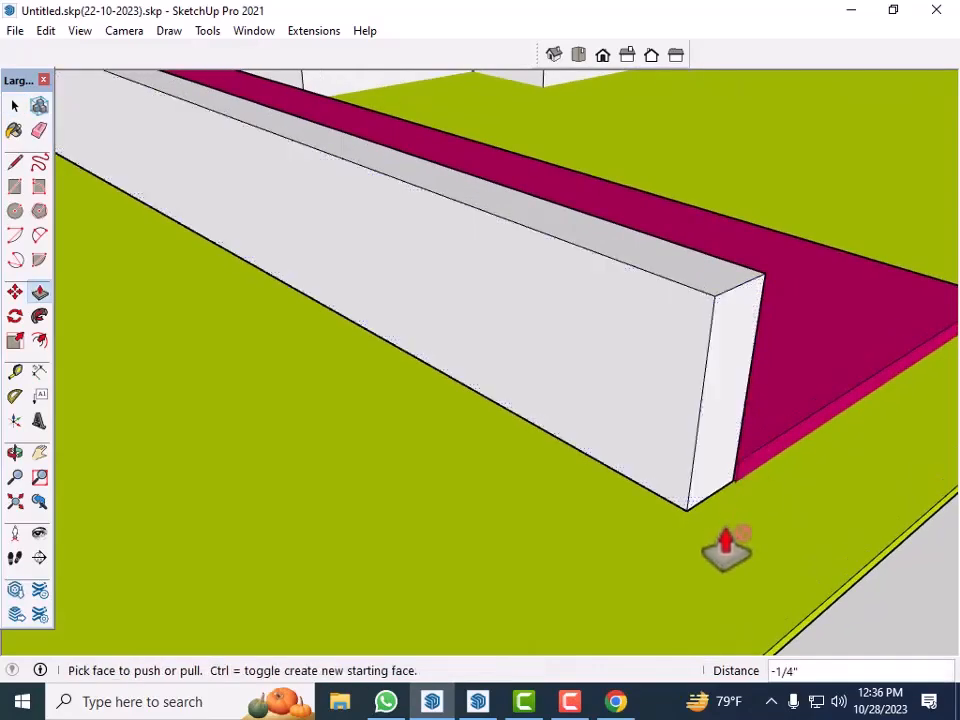
pyautogui.moveTo(729, 454); pyautogui.dragTo(677, 404)
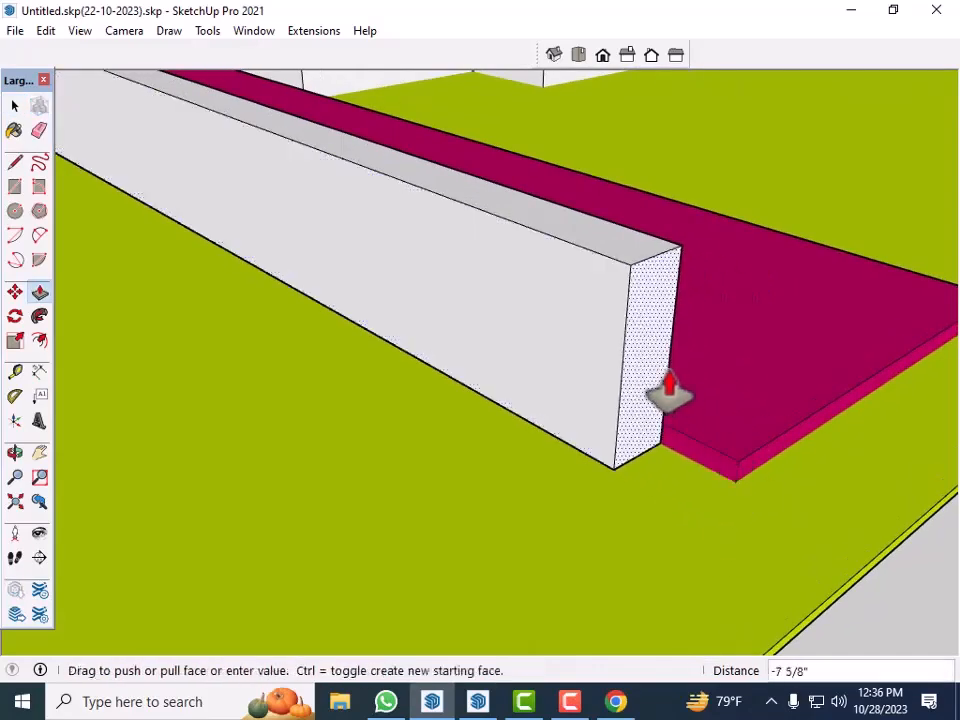
pyautogui.moveTo(670, 452); pyautogui.dragTo(858, 395)
# Extend the corner block's lawn-side face along the side boundary up to the front boundary wall.
pyautogui.click(670, 460)
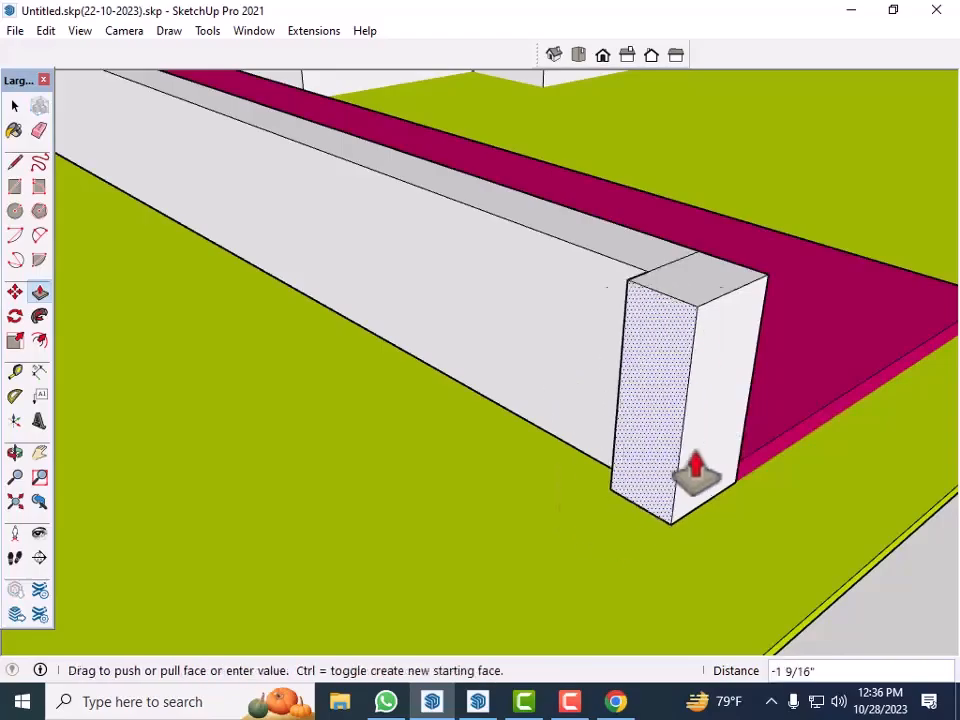
pyautogui.scroll(-8, 738, 440)
pyautogui.moveTo(545, 513); pyautogui.dragTo(662, 548, button='middle')
pyautogui.scroll(-2, 513, 533)
pyautogui.moveTo(513, 533); pyautogui.dragTo(671, 558, button='middle')
pyautogui.scroll(-2, 660, 500)
pyautogui.scroll(-2, 580, 390)
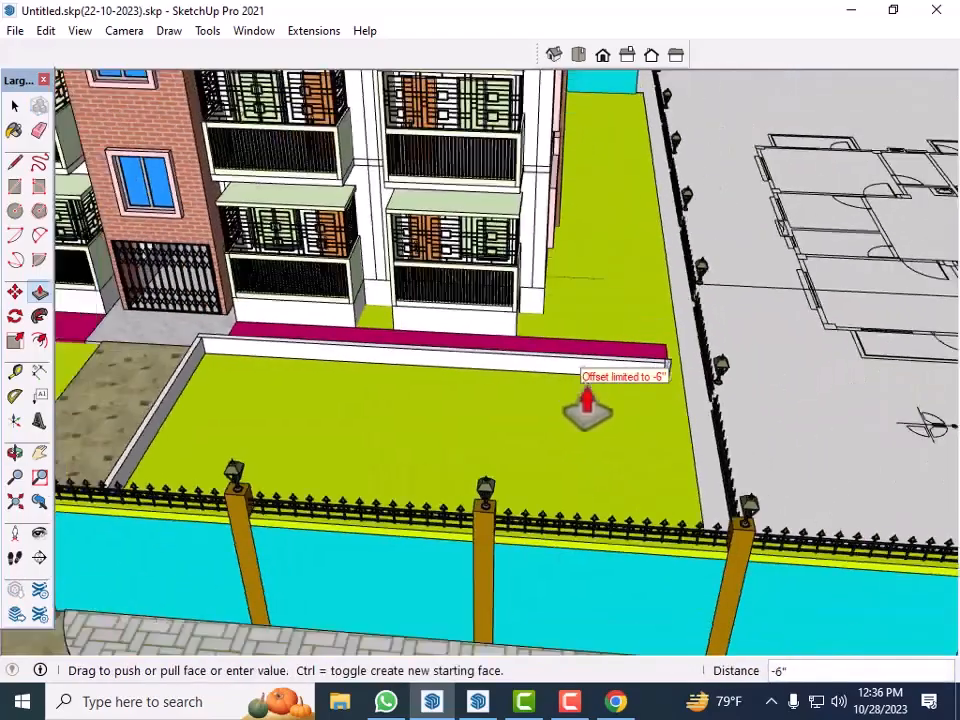
pyautogui.moveTo(601, 467); pyautogui.dragTo(891, 377, button='middle')
pyautogui.scroll(-2, 619, 471)
pyautogui.scroll(5, 898, 375)
pyautogui.scroll(3, 797, 245)
pyautogui.scroll(2, 796, 245)
pyautogui.moveTo(782, 279); pyautogui.dragTo(668, 535, button='middle')
pyautogui.scroll(-3, 700, 455)
# Hide the front boundary's teal panel and coping groups that cover the low wall's front corner.
pyautogui.press('space')
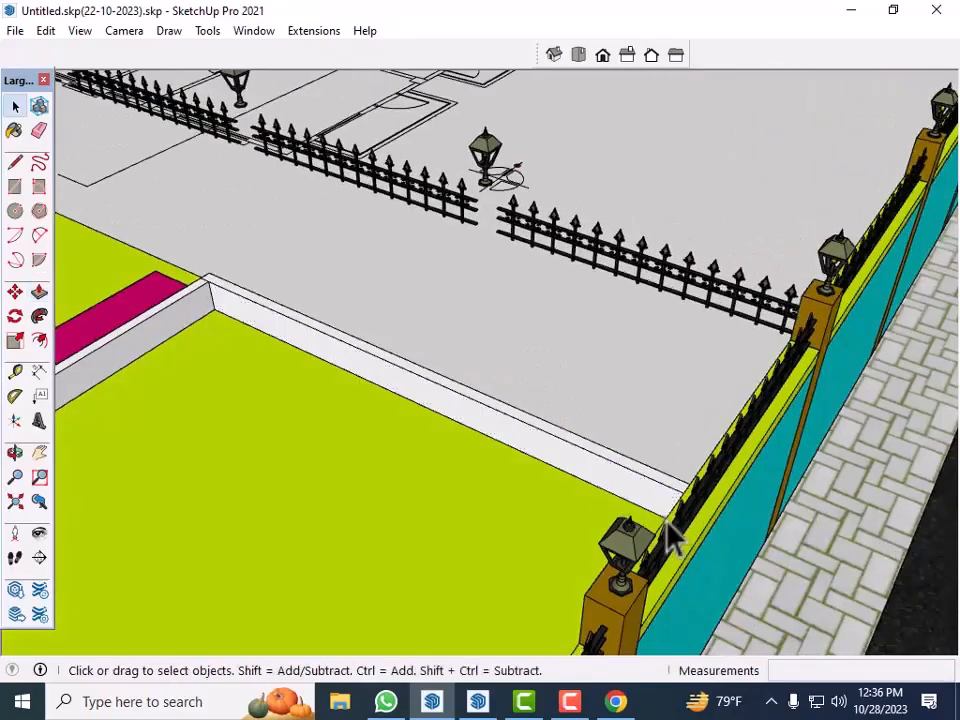
pyautogui.scroll(1, 668, 535)
pyautogui.rightClick(735, 545)
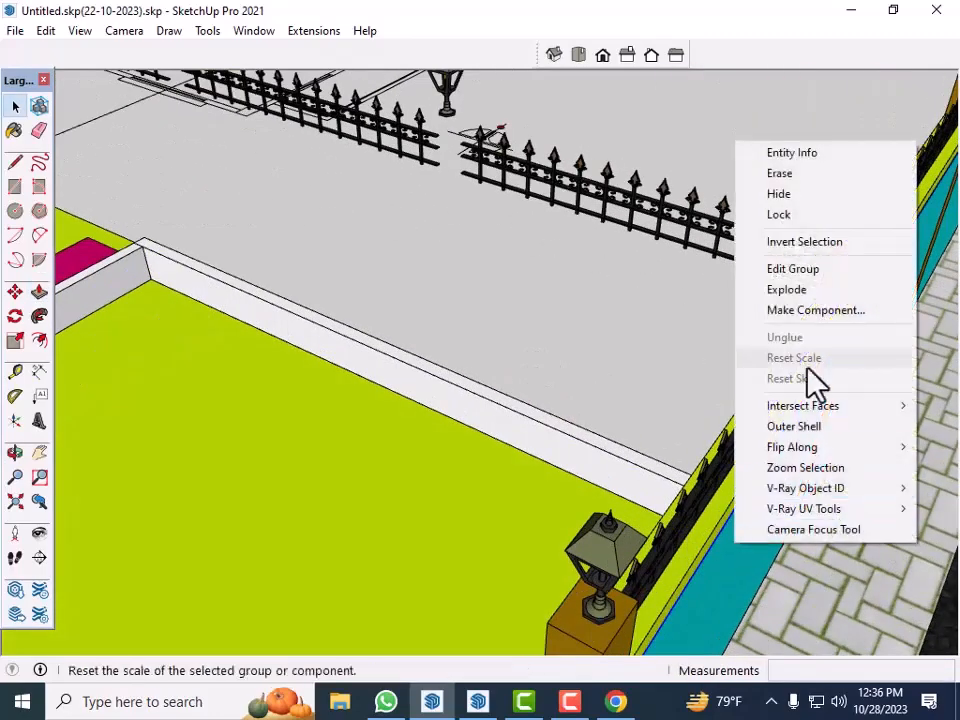
pyautogui.click(793, 196)
pyautogui.rightClick(711, 522)
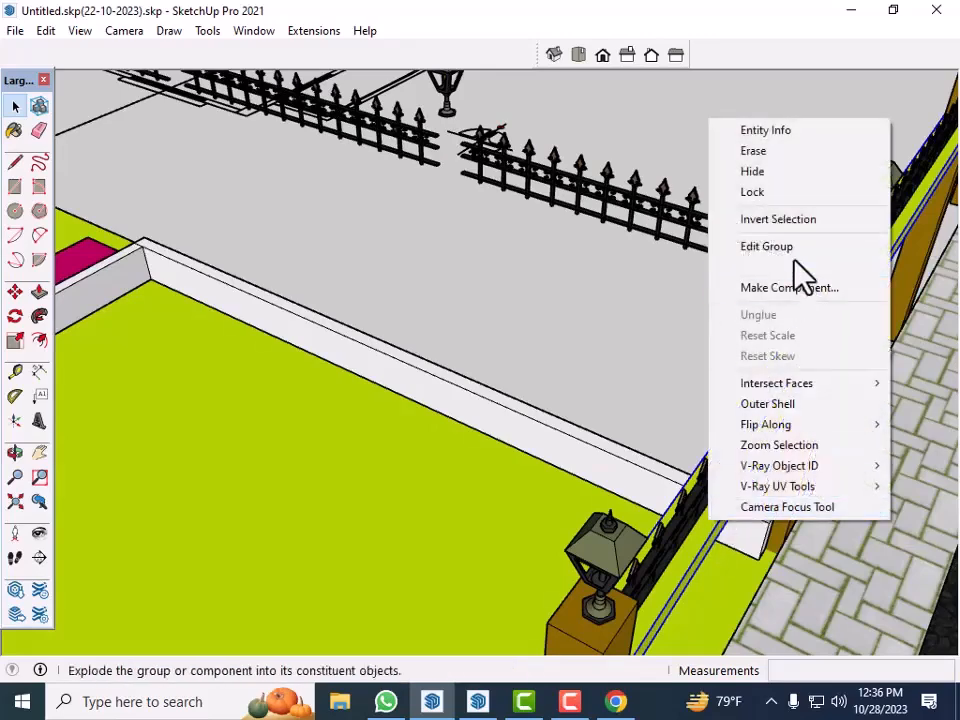
pyautogui.click(762, 174)
pyautogui.rightClick(711, 506)
pyautogui.click(437, 596)
# Push the side low wall's end face back and pull an 11" corner block out again to the pavement edge.
pyautogui.moveTo(437, 596); pyautogui.dragTo(690, 551, button='middle')
pyautogui.scroll(5, 690, 551)
pyautogui.scroll(2, 650, 567)
pyautogui.click(681, 561)
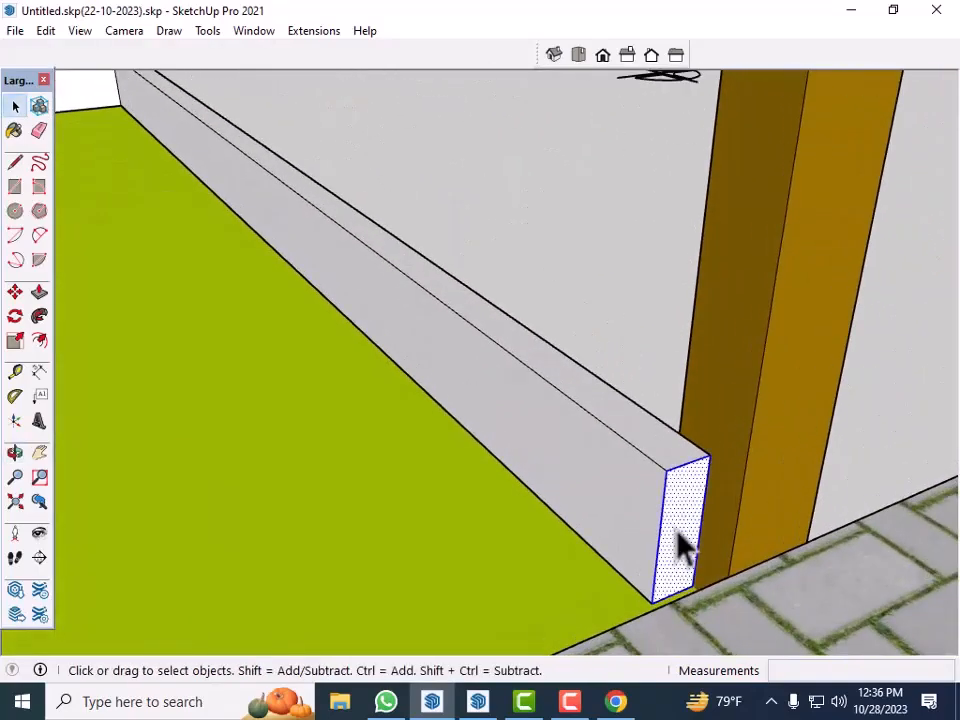
pyautogui.press('p')
pyautogui.moveTo(673, 566); pyautogui.dragTo(625, 478)
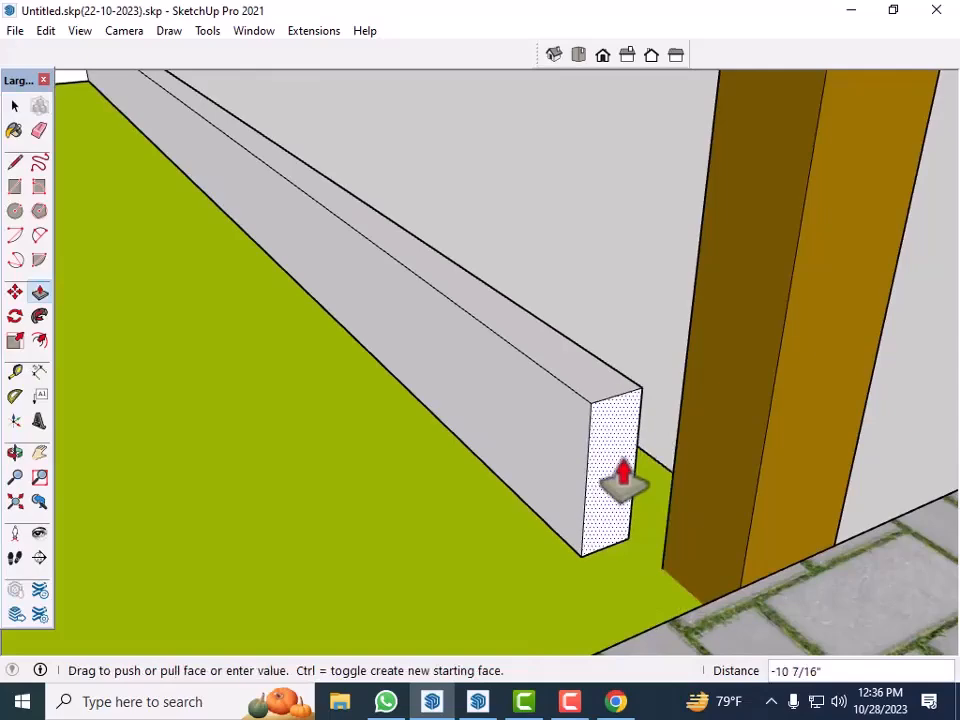
pyautogui.write('6')
pyautogui.press('Return')
pyautogui.moveTo(640, 510); pyautogui.dragTo(645, 655)
# Try to extend the front corner block's side face along the front boundary to the low wall beside the gate.
pyautogui.moveTo(656, 597); pyautogui.dragTo(690, 450, button='middle')
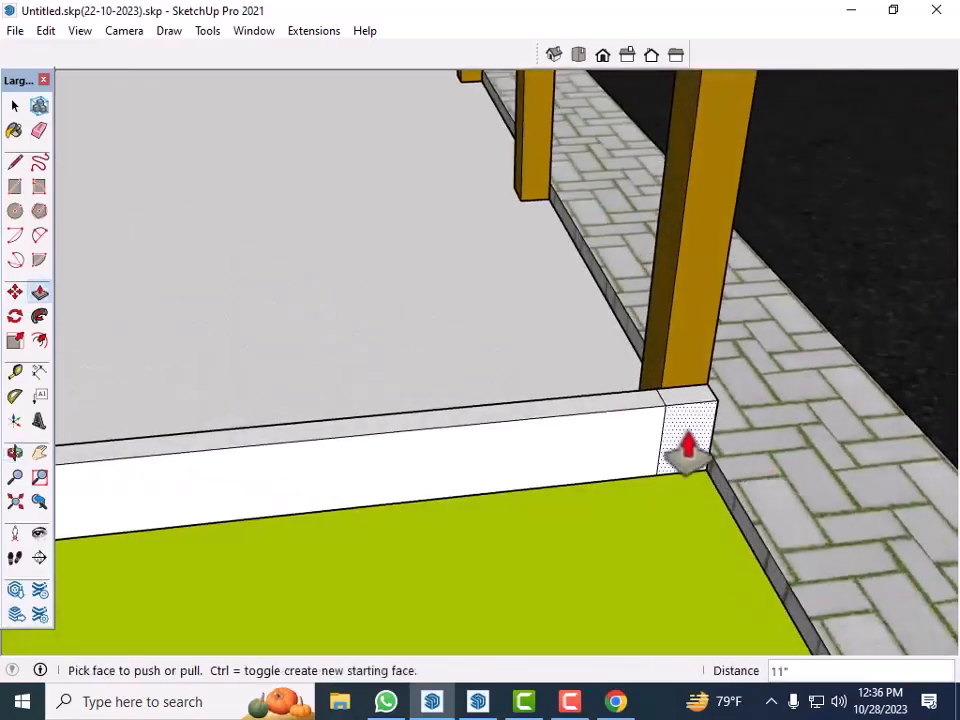
pyautogui.scroll(-4, 624, 395)
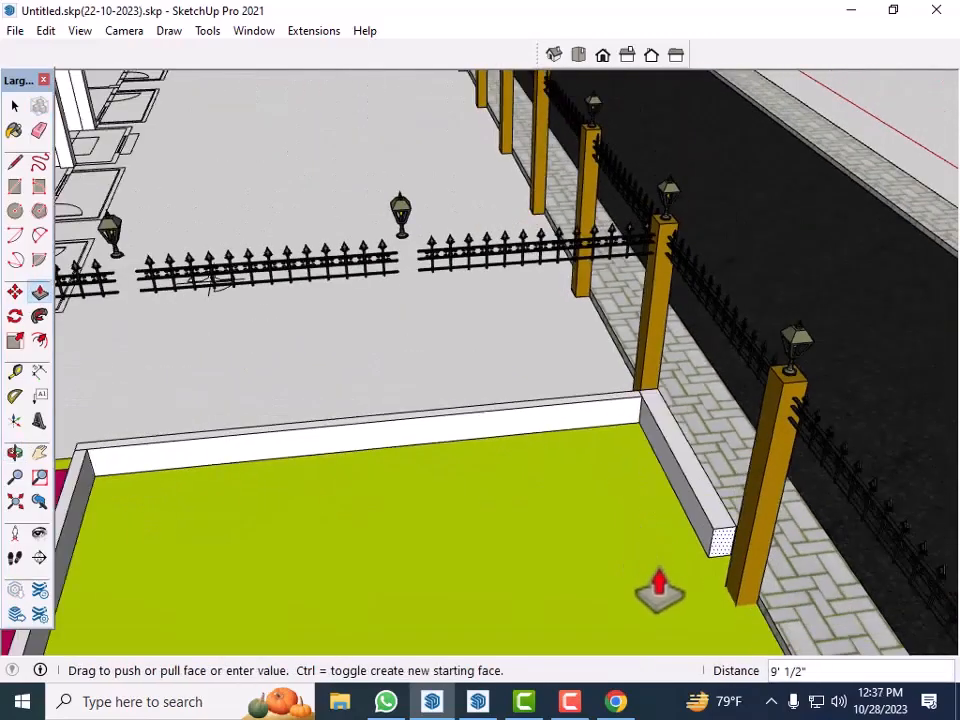
pyautogui.moveTo(658, 585); pyautogui.dragTo(791, 592, button='middle')
pyautogui.scroll(-4, 745, 560)
pyautogui.scroll(-5, 710, 453)
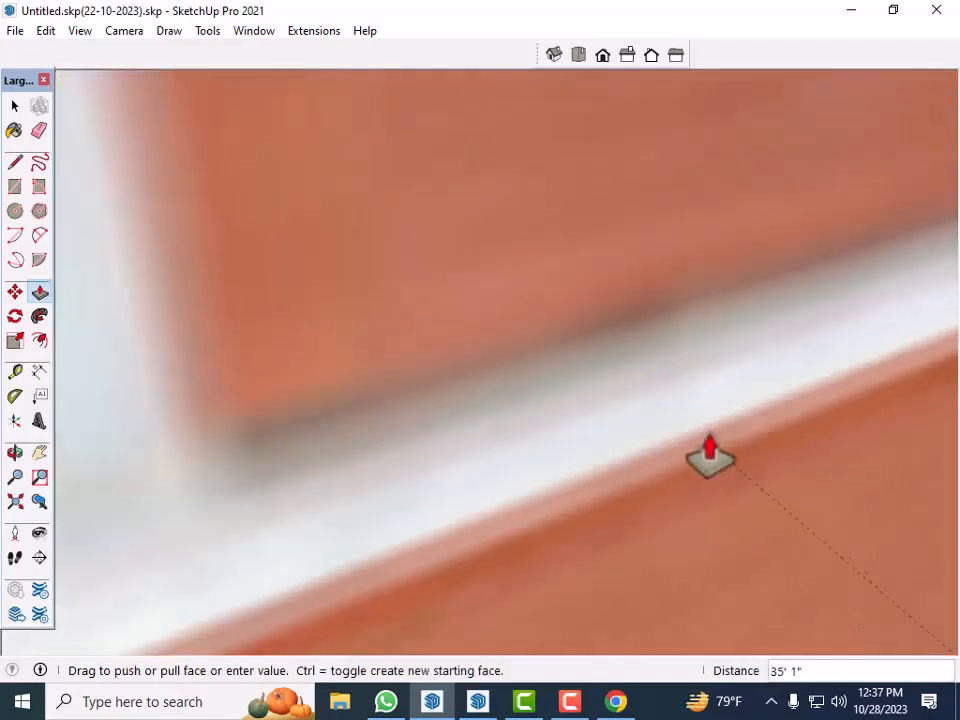
pyautogui.scroll(-8, 710, 445)
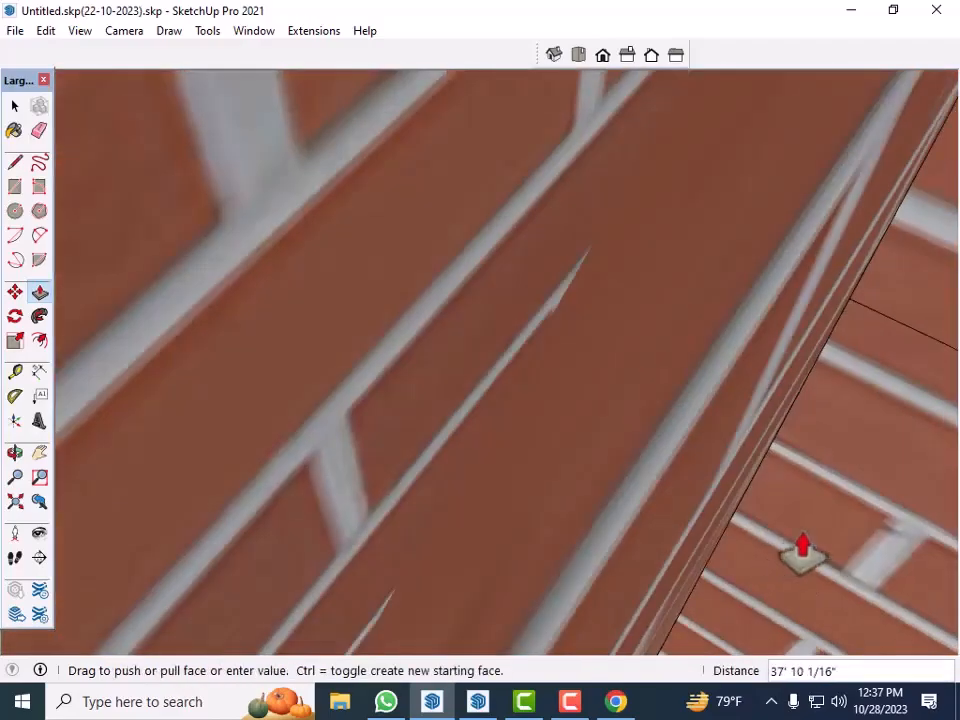
pyautogui.scroll(-8, 817, 514)
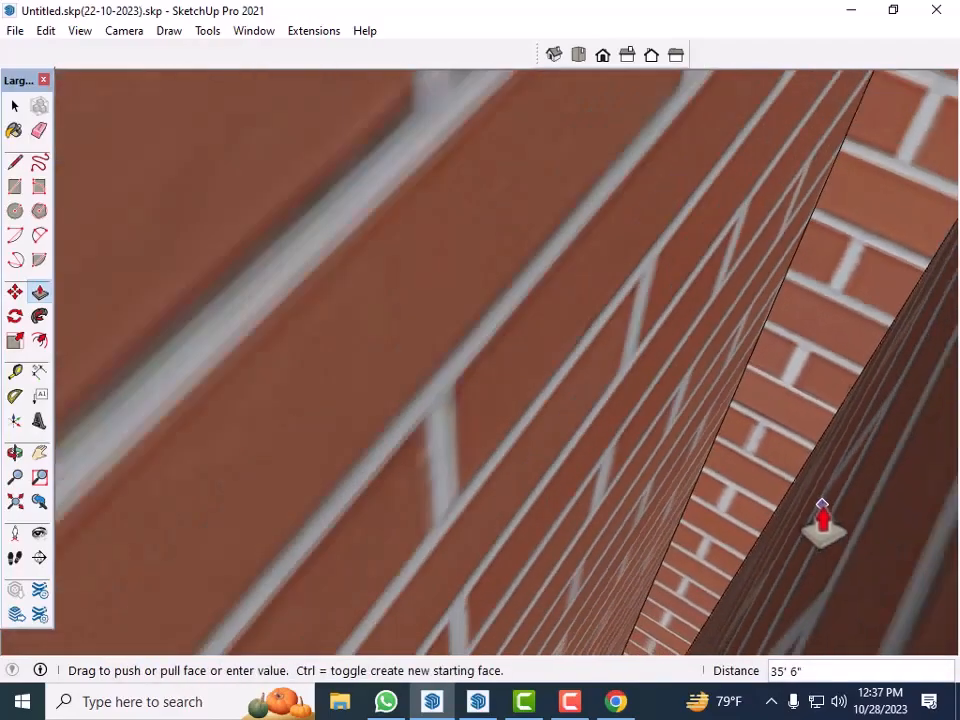
pyautogui.scroll(-3, 804, 500)
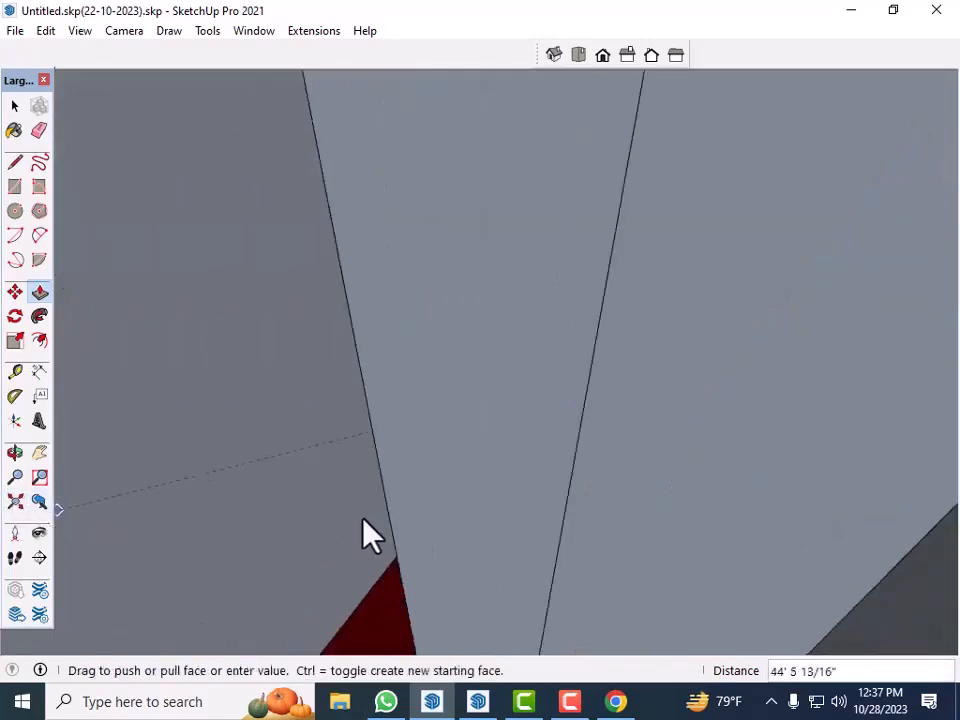
pyautogui.hotkey('shift', 'z')
pyautogui.scroll(8, 555, 312)
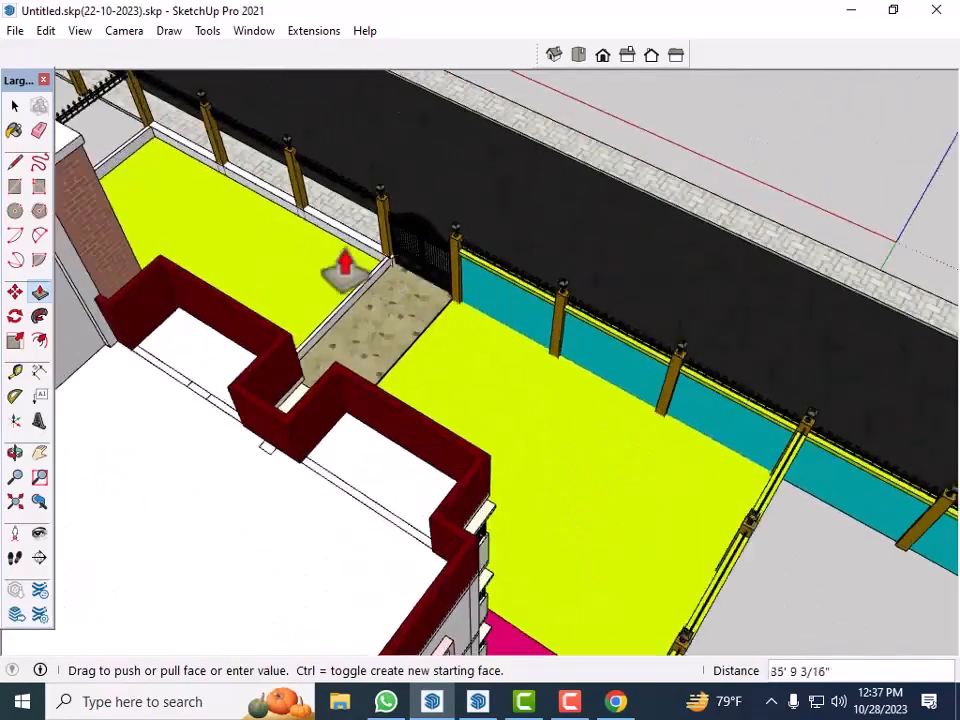
pyautogui.scroll(3, 344, 265)
pyautogui.moveTo(287, 229)
pyautogui.mouseDown(button='middle')
pyautogui.moveTo(377, 229)
pyautogui.moveTo(306, 272)
pyautogui.moveTo(364, 268)
pyautogui.mouseUp(button='middle')
pyautogui.scroll(5, 306, 272)
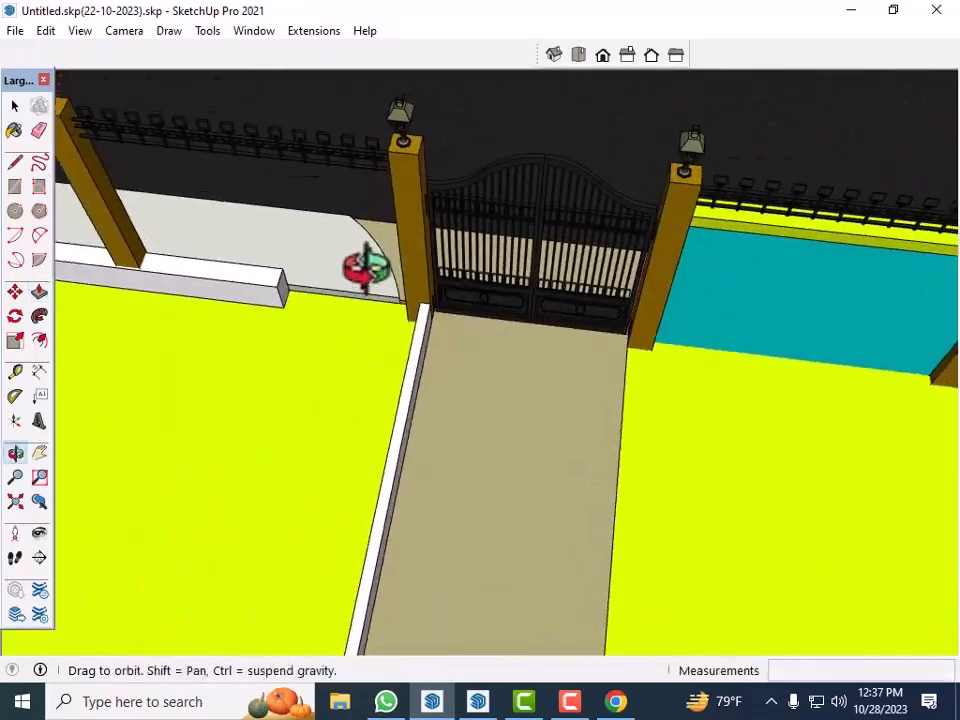
pyautogui.scroll(5, 360, 332)
pyautogui.moveTo(377, 332); pyautogui.dragTo(471, 300, button='middle')
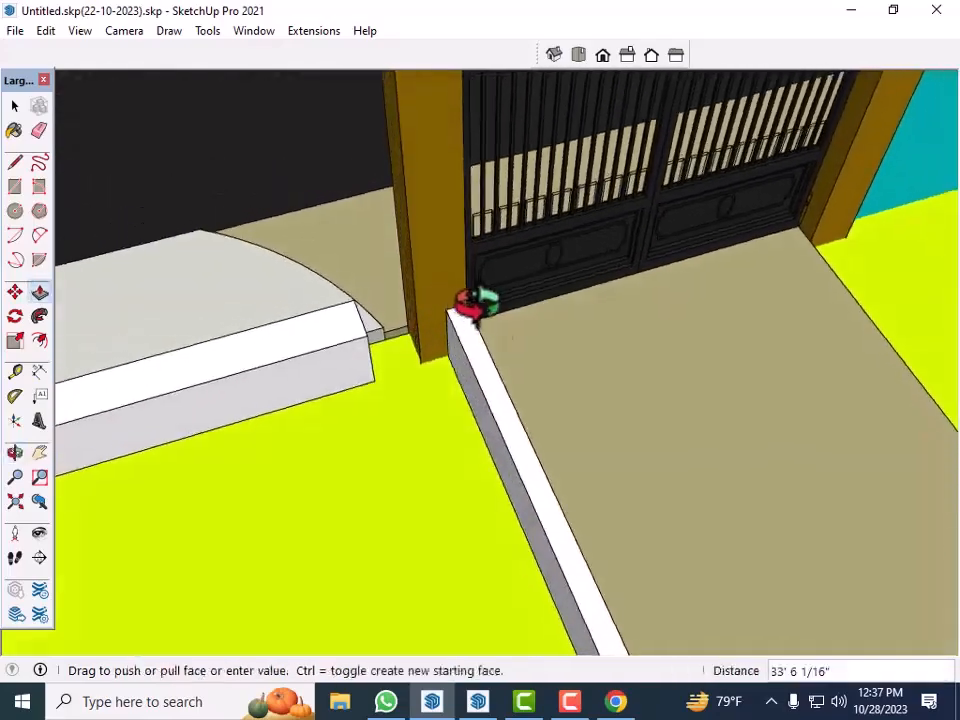
pyautogui.scroll(6, 422, 377)
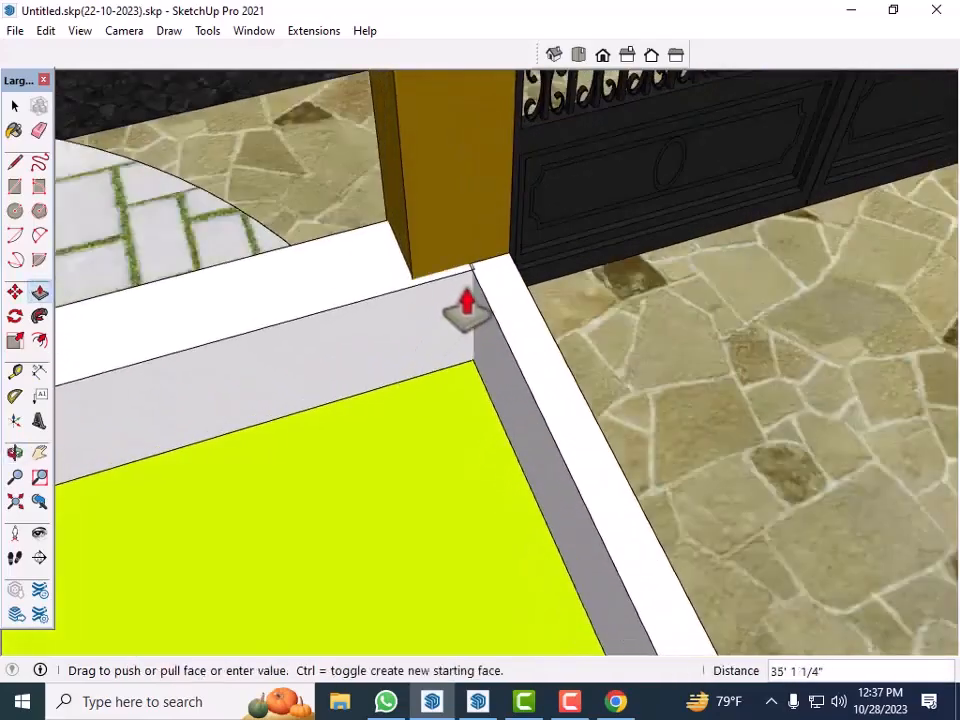
pyautogui.scroll(-8, 468, 296)
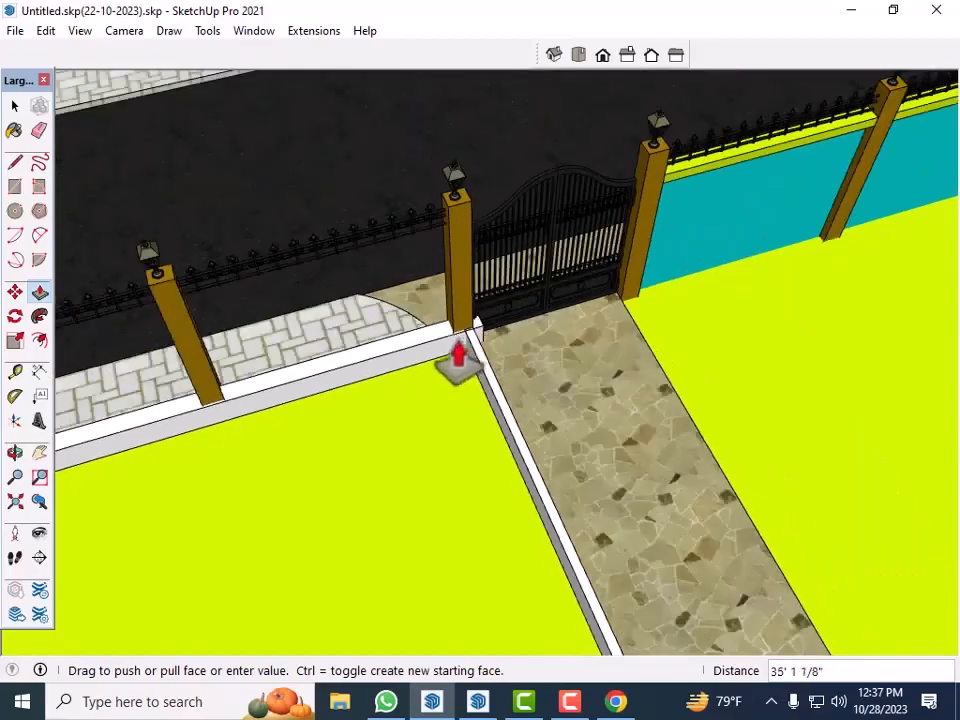
pyautogui.scroll(2, 472, 357)
pyautogui.moveTo(478, 366); pyautogui.dragTo(371, 378, button='middle')
pyautogui.scroll(-6, 615, 450)
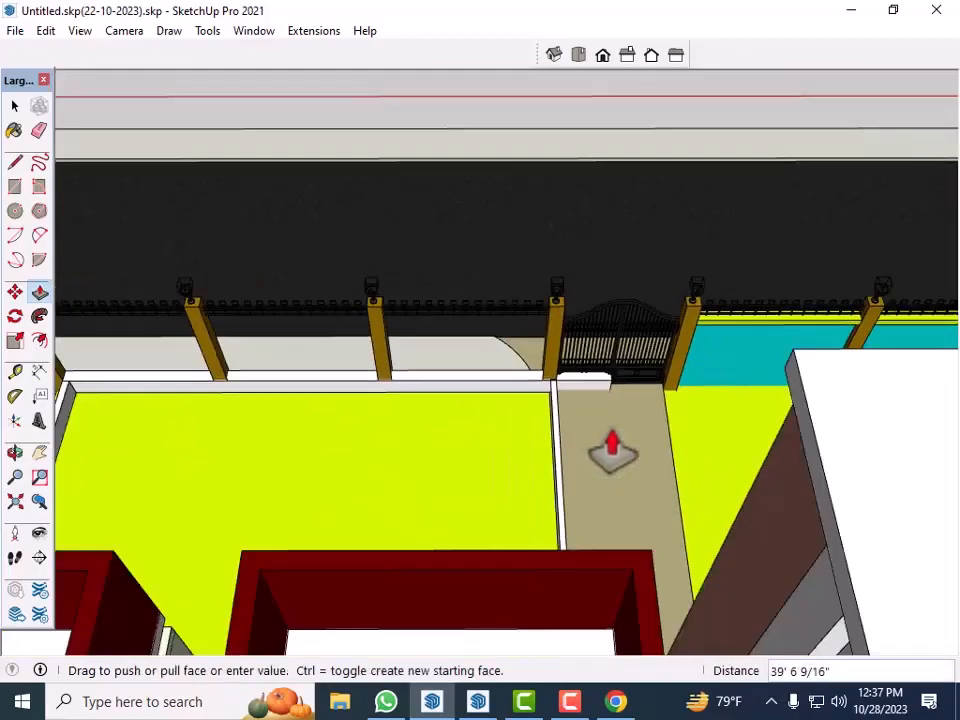
pyautogui.moveTo(570, 450); pyautogui.dragTo(343, 429, button='middle')
pyautogui.scroll(6, 321, 321)
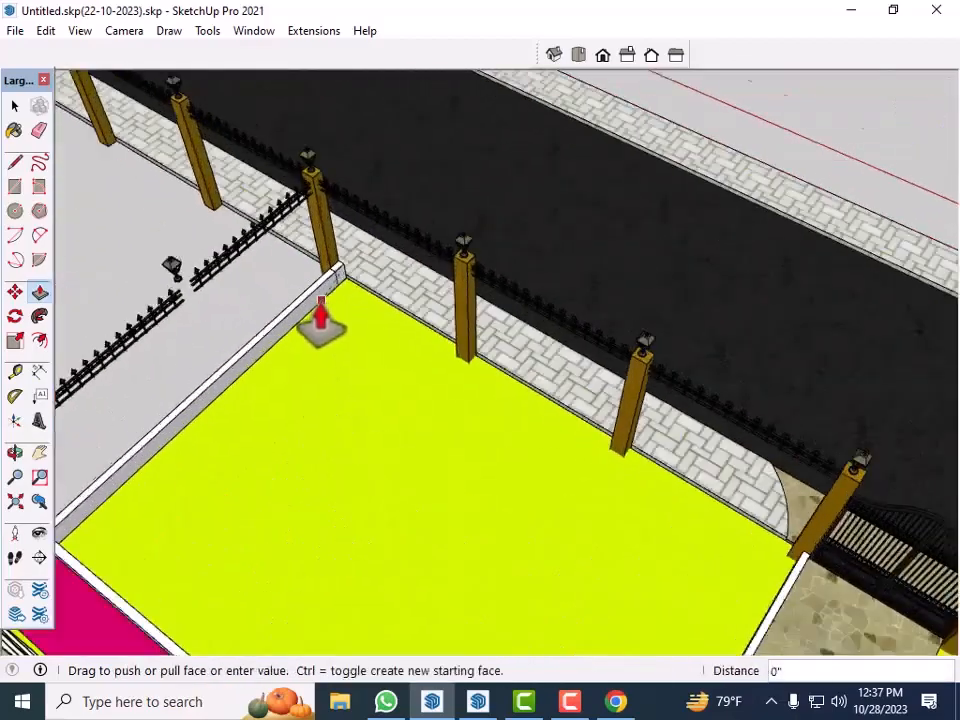
pyautogui.scroll(5, 333, 278)
pyautogui.moveTo(371, 392)
pyautogui.mouseDown(button='middle')
pyautogui.moveTo(444, 476)
pyautogui.moveTo(417, 360)
pyautogui.mouseUp(button='middle')
pyautogui.scroll(1, 417, 345)
pyautogui.press('space')
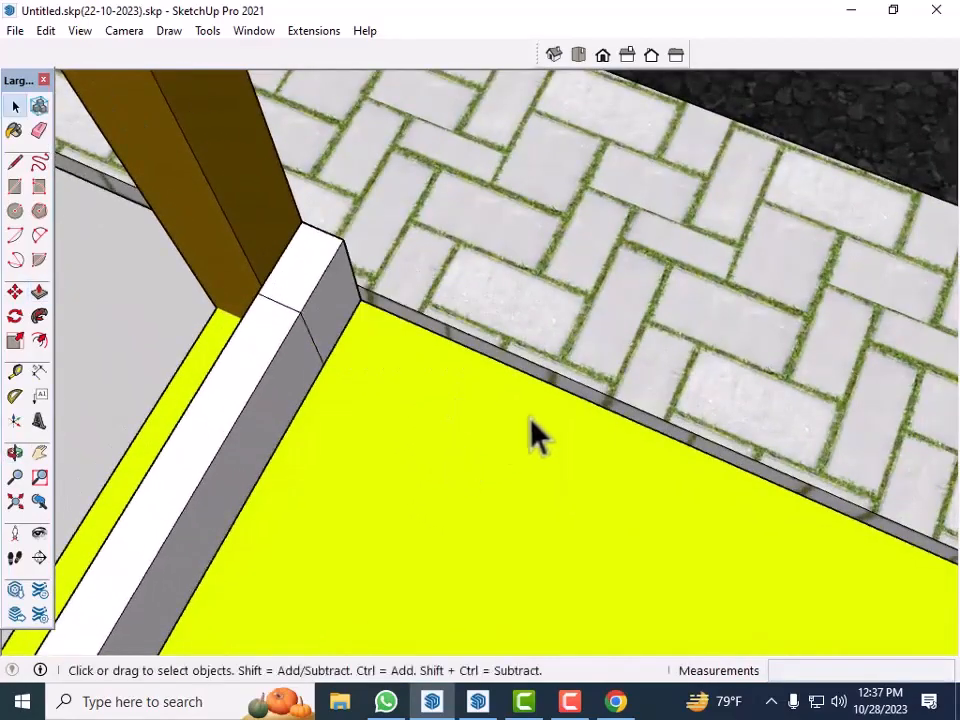
# Measure the front corner block's length from its dividing edge to the pavement edge.
pyautogui.scroll(5, 345, 268)
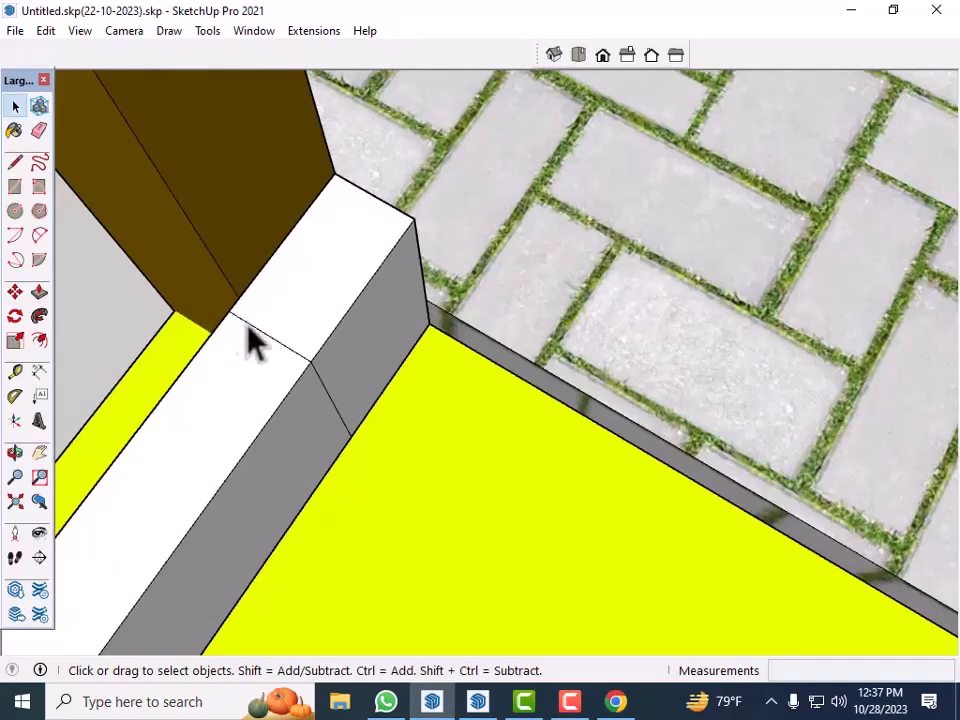
pyautogui.press('t')
pyautogui.click(268, 336)
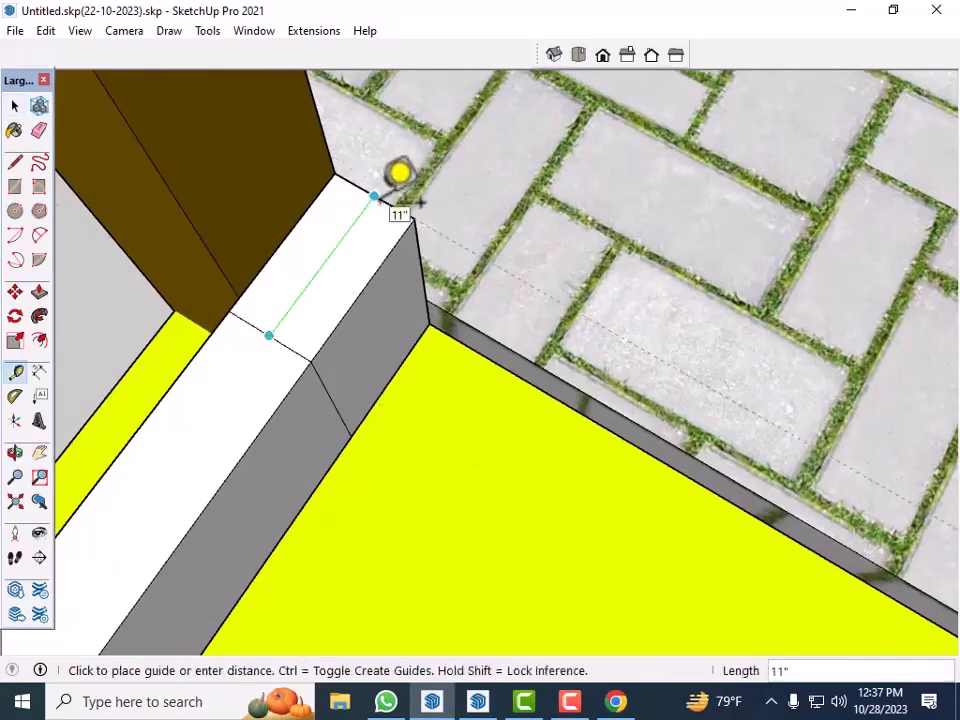
pyautogui.press('space')
# Push the front corner block's end face back from the pavement edge.
pyautogui.moveTo(460, 450); pyautogui.dragTo(300, 235, button='middle')
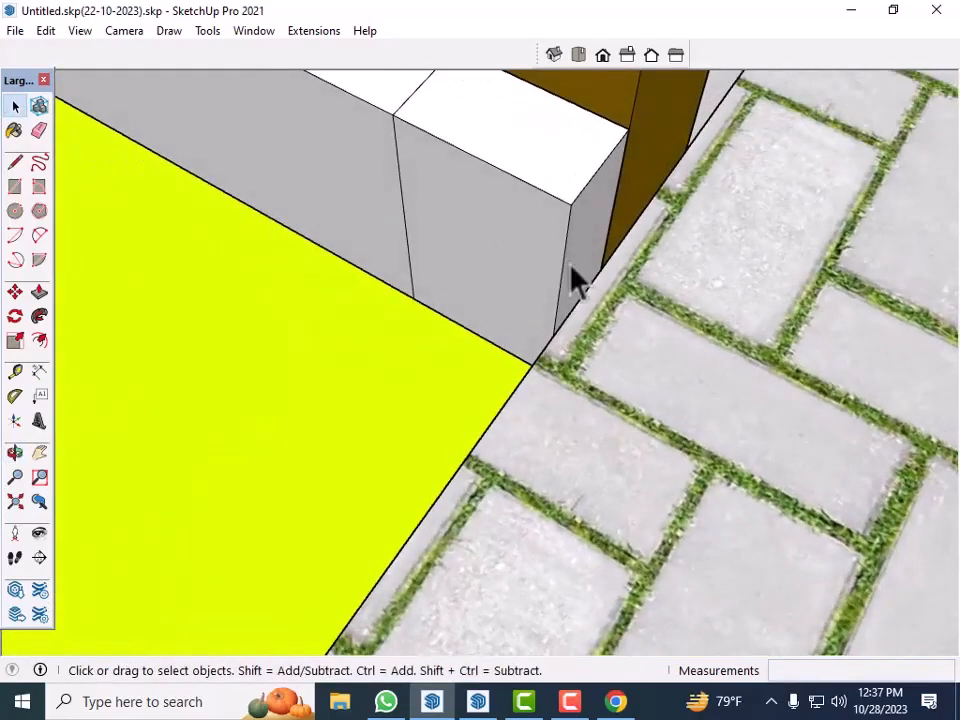
pyautogui.press('p')
pyautogui.click(602, 259)
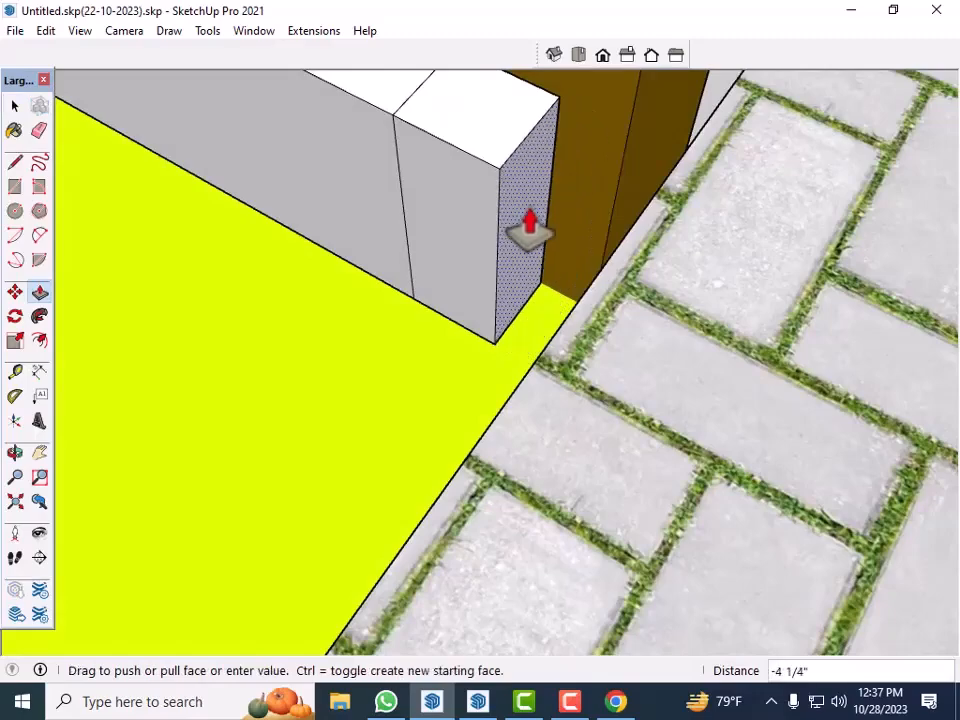
pyautogui.press('Return')
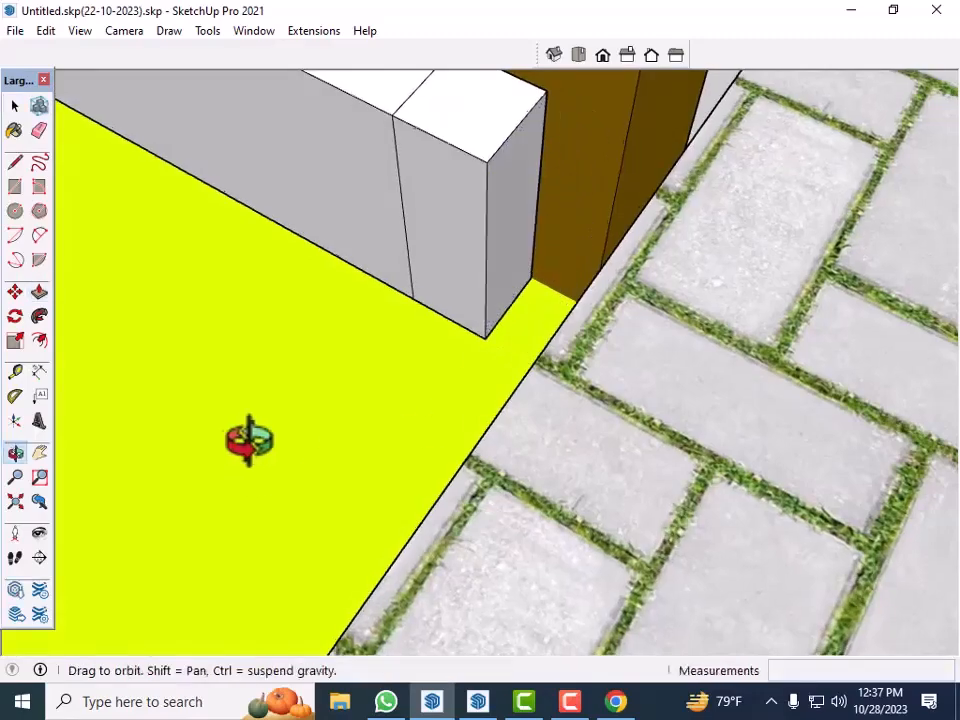
pyautogui.moveTo(244, 439); pyautogui.dragTo(470, 415, button='middle')
pyautogui.moveTo(400, 275); pyautogui.dragTo(572, 461, button='middle')
pyautogui.scroll(-3, 761, 606)
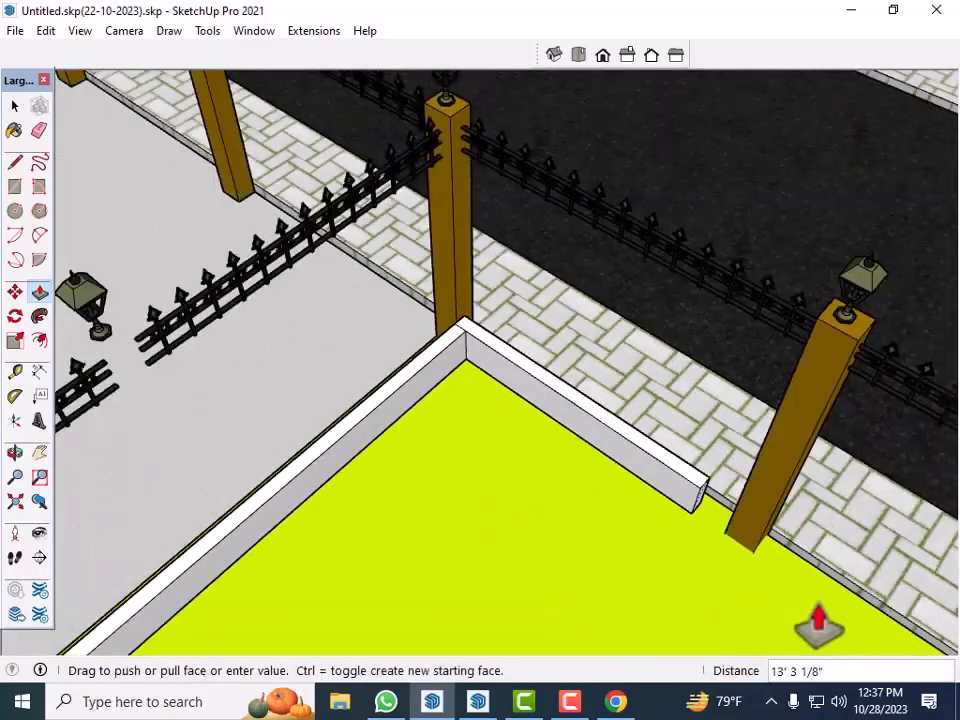
pyautogui.scroll(3, 550, 405)
pyautogui.scroll(-5, 550, 405)
pyautogui.moveTo(570, 460); pyautogui.dragTo(665, 450, button='middle')
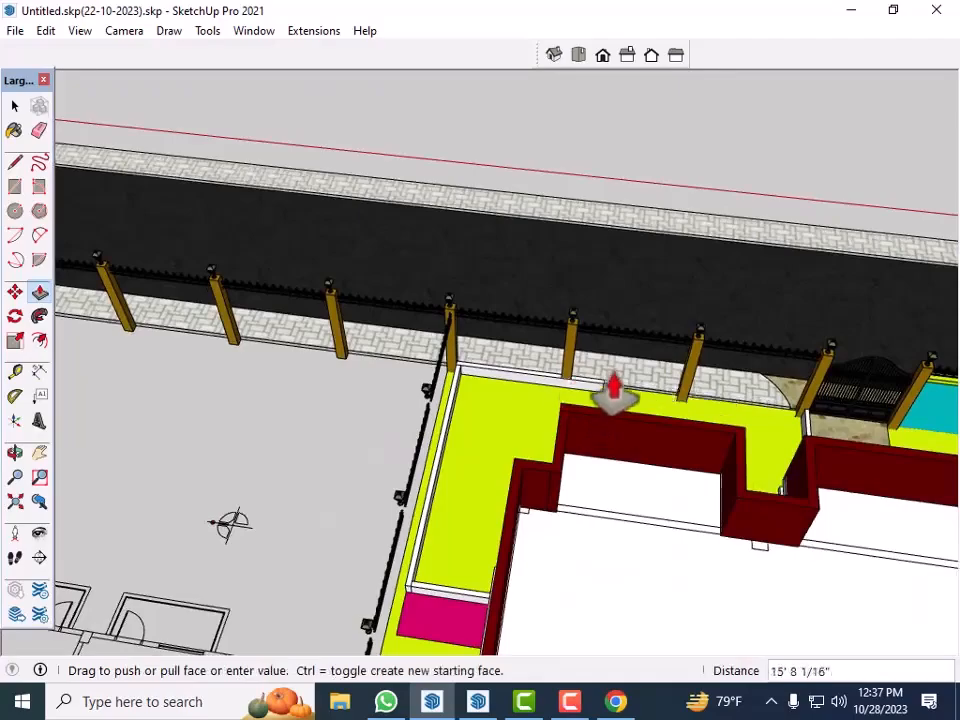
pyautogui.moveTo(563, 420); pyautogui.dragTo(501, 343, button='middle')
pyautogui.scroll(3, 551, 440)
pyautogui.scroll(5, 501, 343)
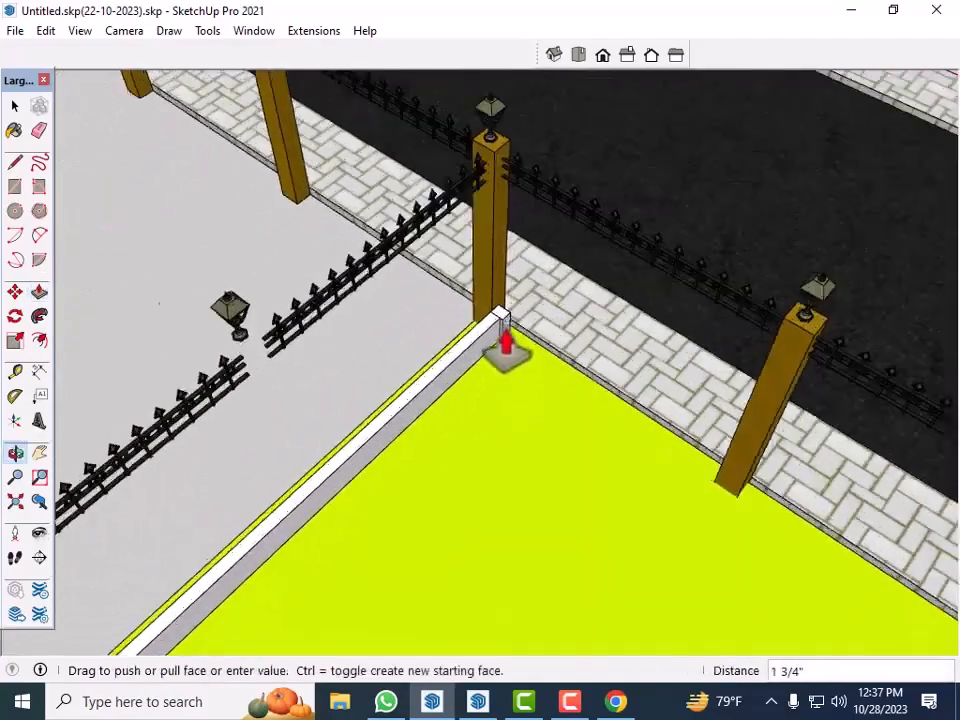
pyautogui.scroll(4, 508, 345)
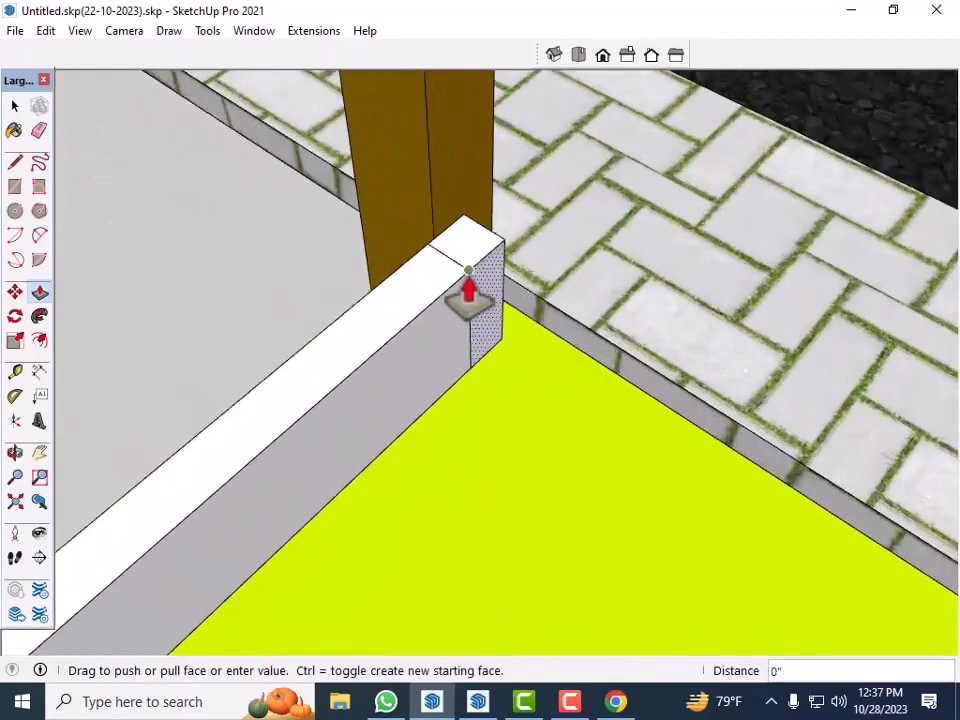
# Pull a 3' segment from the corner block's side face along the front boundary and add a separate 6" segment at its end.
pyautogui.click(468, 272)
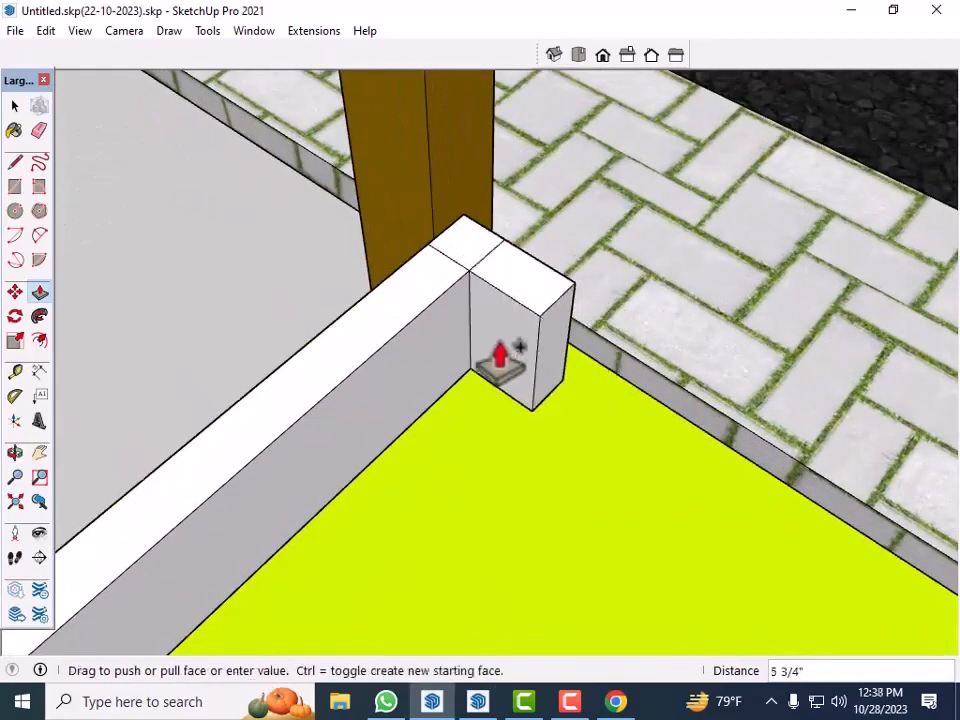
pyautogui.scroll(-3, 521, 376)
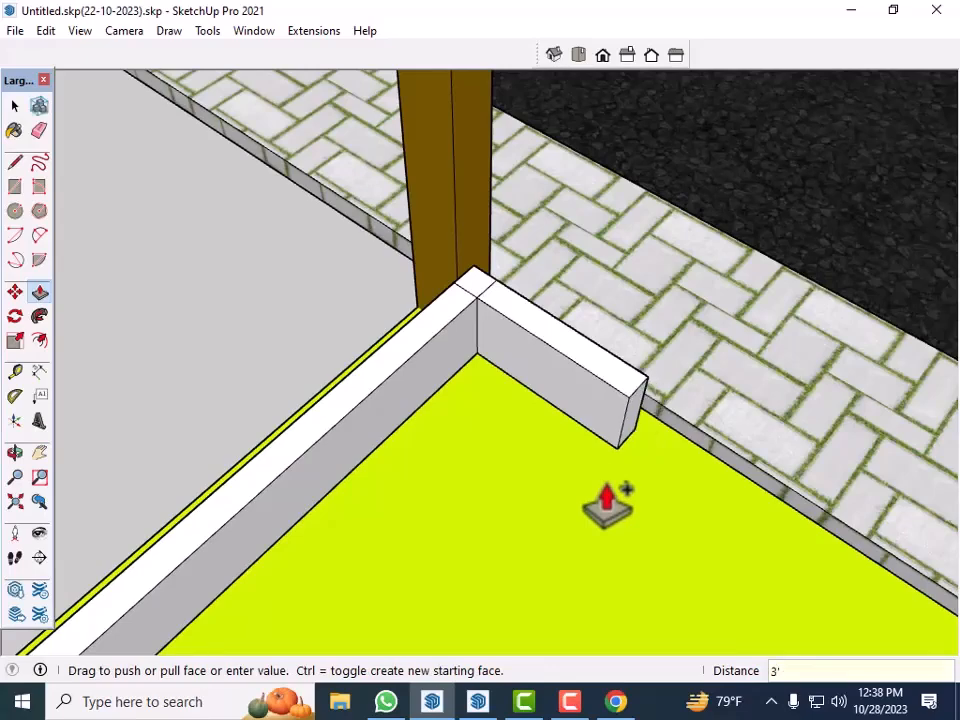
pyautogui.scroll(-3, 578, 375)
pyautogui.moveTo(671, 529); pyautogui.dragTo(615, 489, button='middle')
pyautogui.scroll(3, 613, 480)
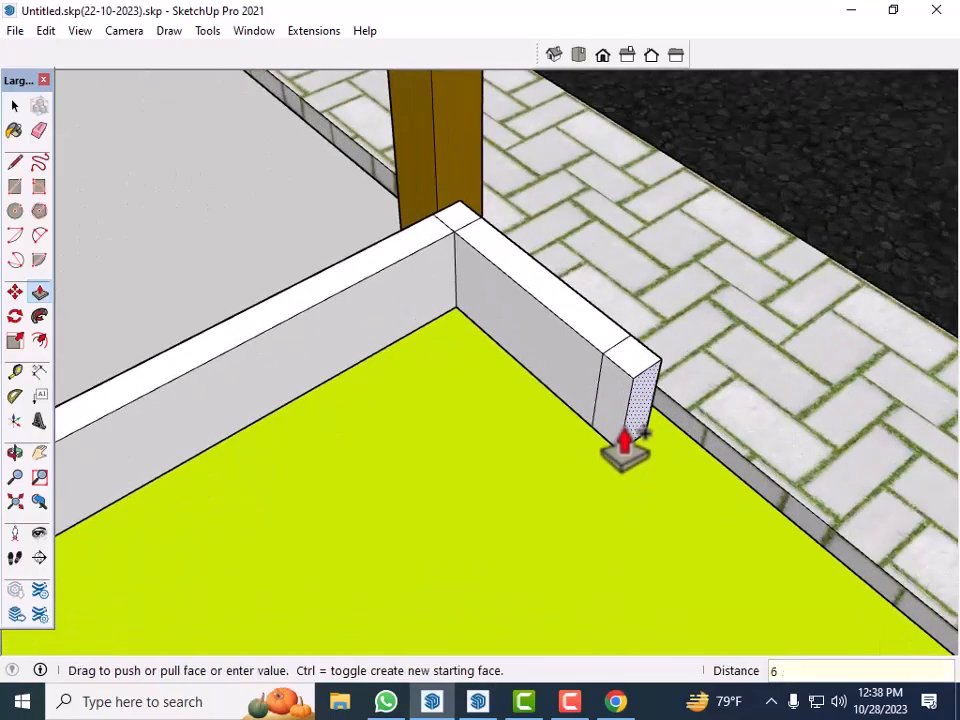
# Pull the 6" segment's lawn-side face about 23' 8" parallel to the side low wall, ending short of the magenta strip's wall.
pyautogui.scroll(-5, 615, 405)
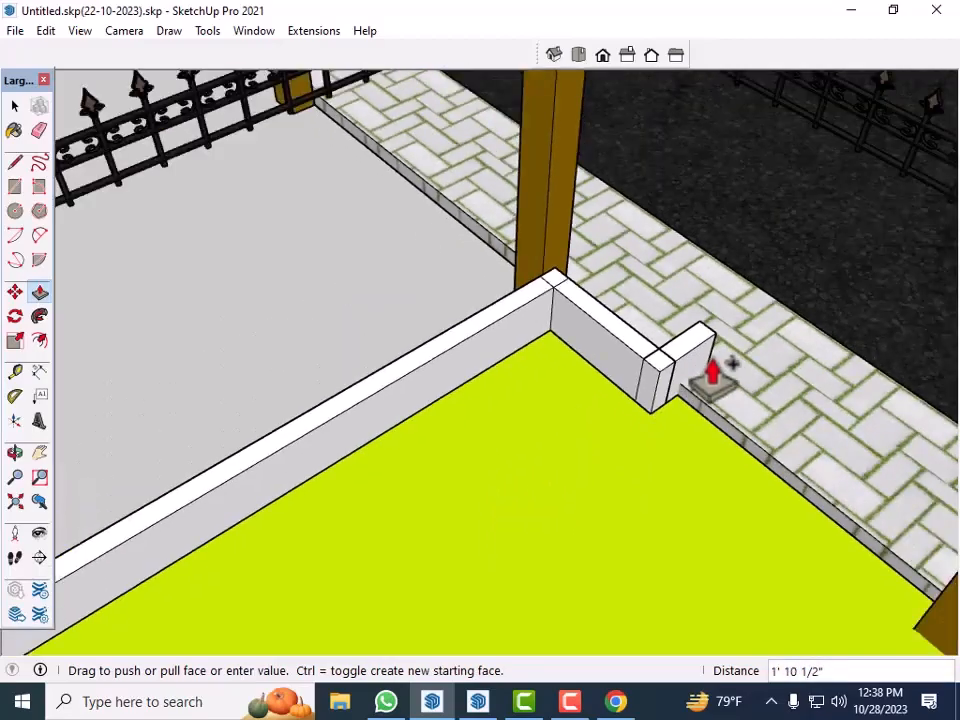
pyautogui.scroll(-3, 598, 458)
pyautogui.moveTo(598, 458); pyautogui.dragTo(281, 549, button='middle')
pyautogui.scroll(2, 260, 470)
pyautogui.scroll(5, 270, 443)
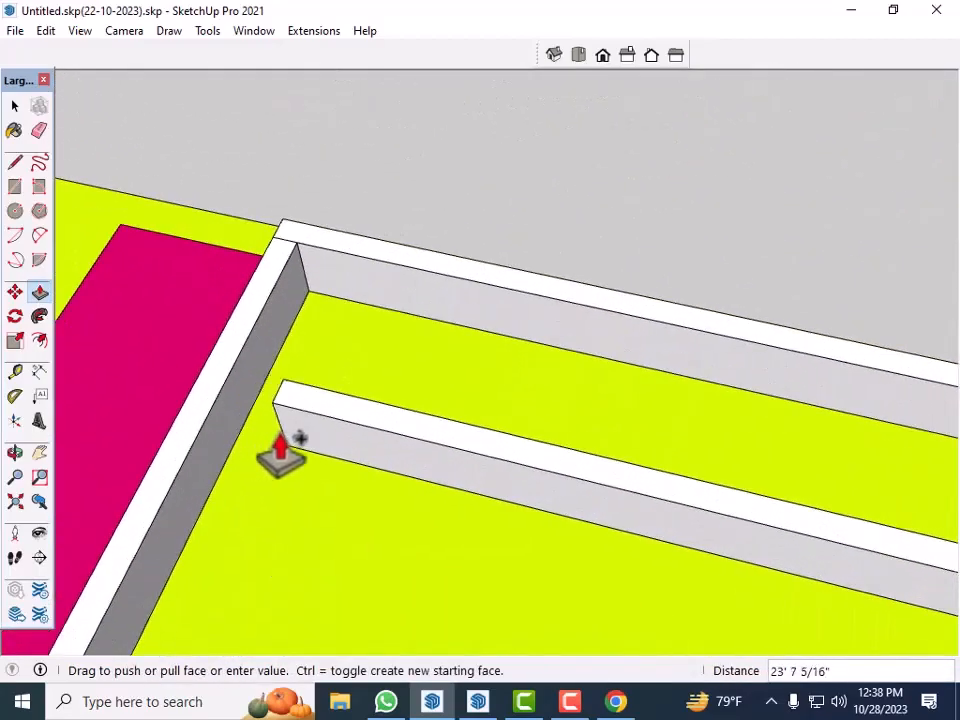
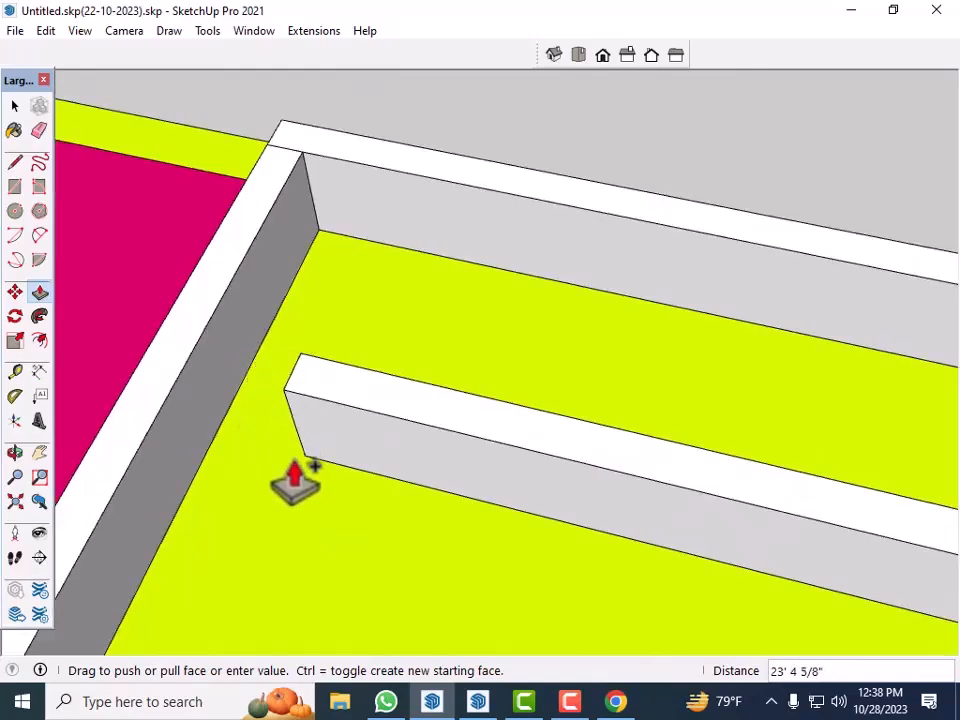
pyautogui.moveTo(293, 480); pyautogui.dragTo(424, 461, button='middle')
pyautogui.scroll(1, 276, 505)
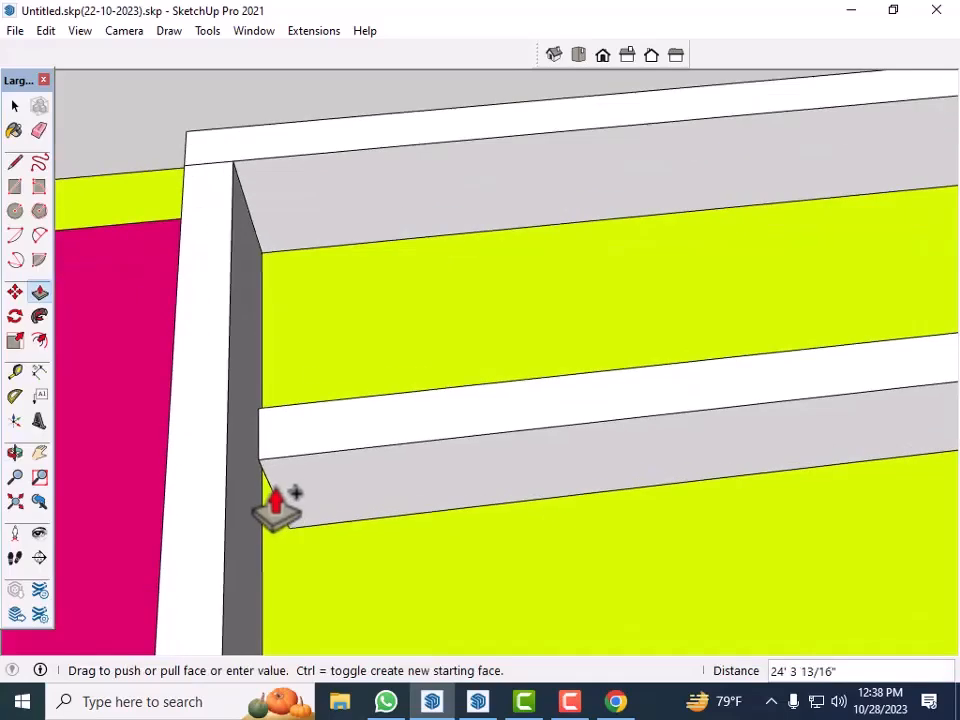
pyautogui.scroll(-2, 292, 507)
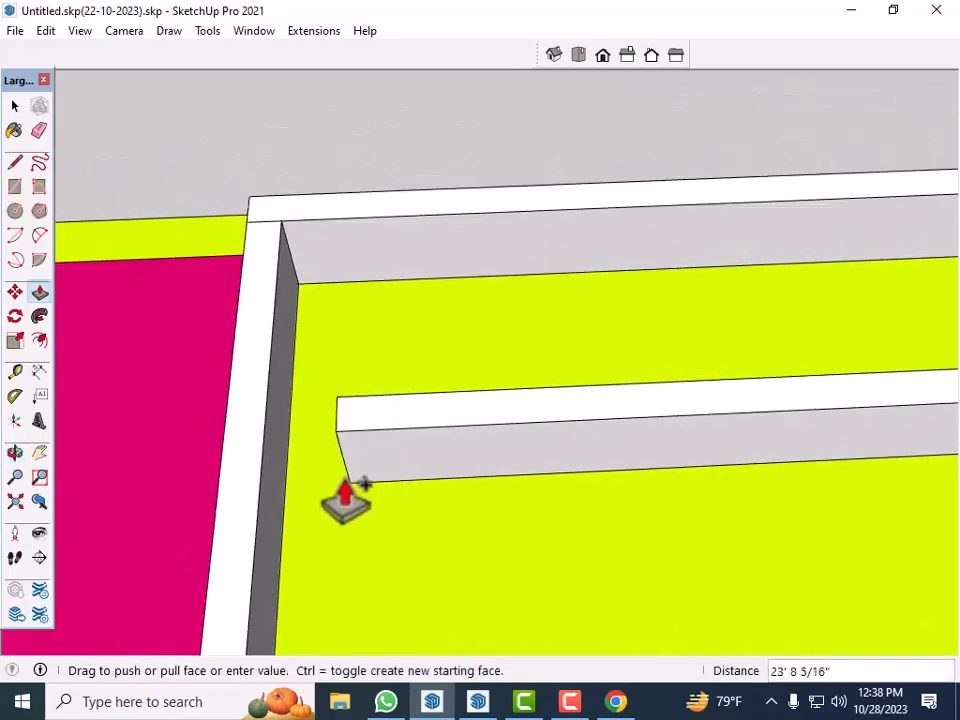
pyautogui.press('space')
# Place a guide line 3' into the lawn from the inner edge of the low wall along the magenta strip.
pyautogui.moveTo(484, 557); pyautogui.dragTo(235, 435, button='middle')
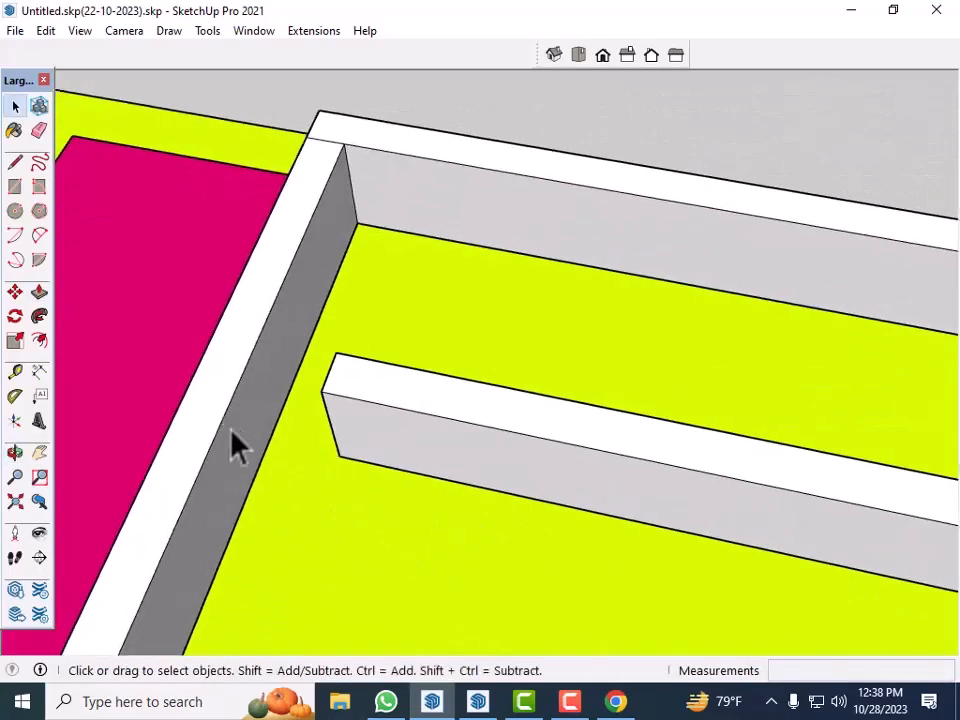
pyautogui.press('t')
pyautogui.click(229, 404)
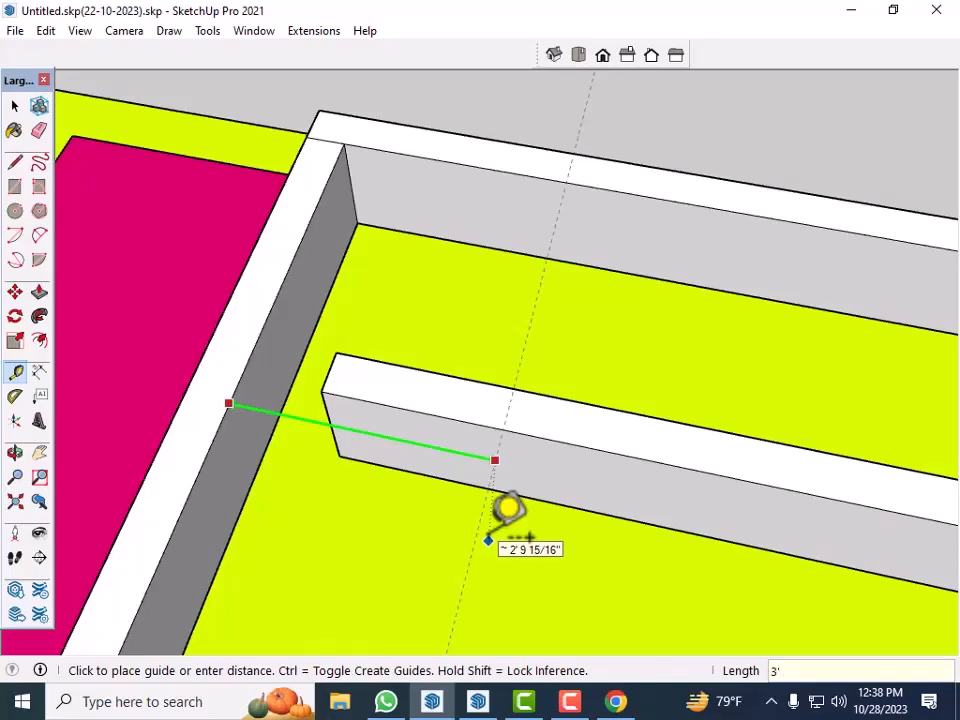
# Push the inner low wall's end face back to the guide line beside the magenta strip.
pyautogui.moveTo(322, 490); pyautogui.dragTo(454, 489, button='middle')
pyautogui.press('space')
pyautogui.press('p')
pyautogui.click(437, 459)
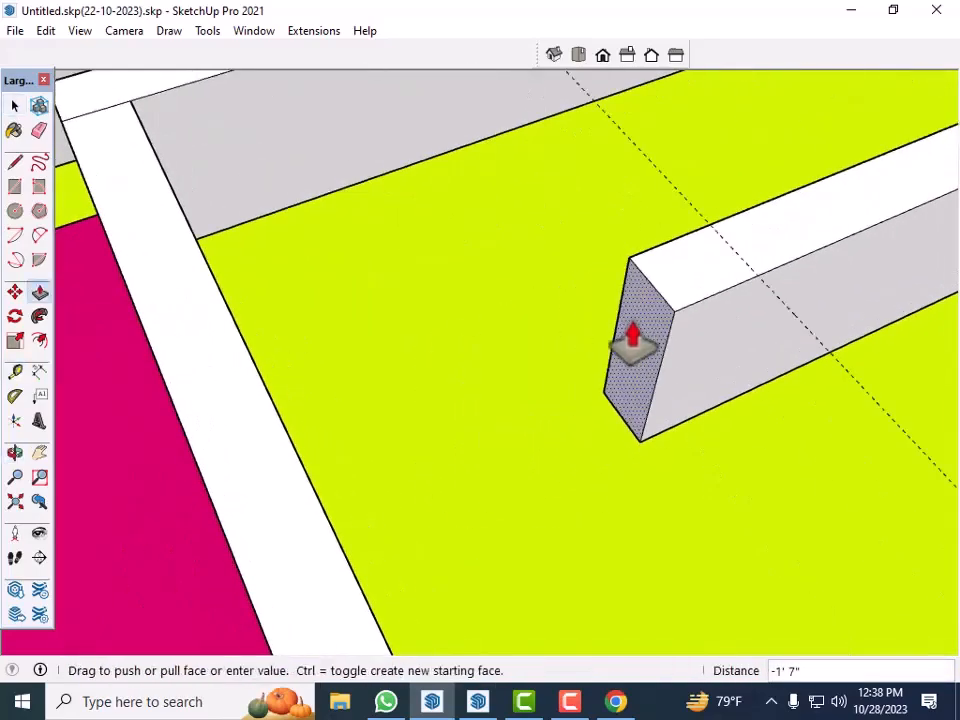
pyautogui.click(753, 272)
pyautogui.scroll(-4, 467, 350)
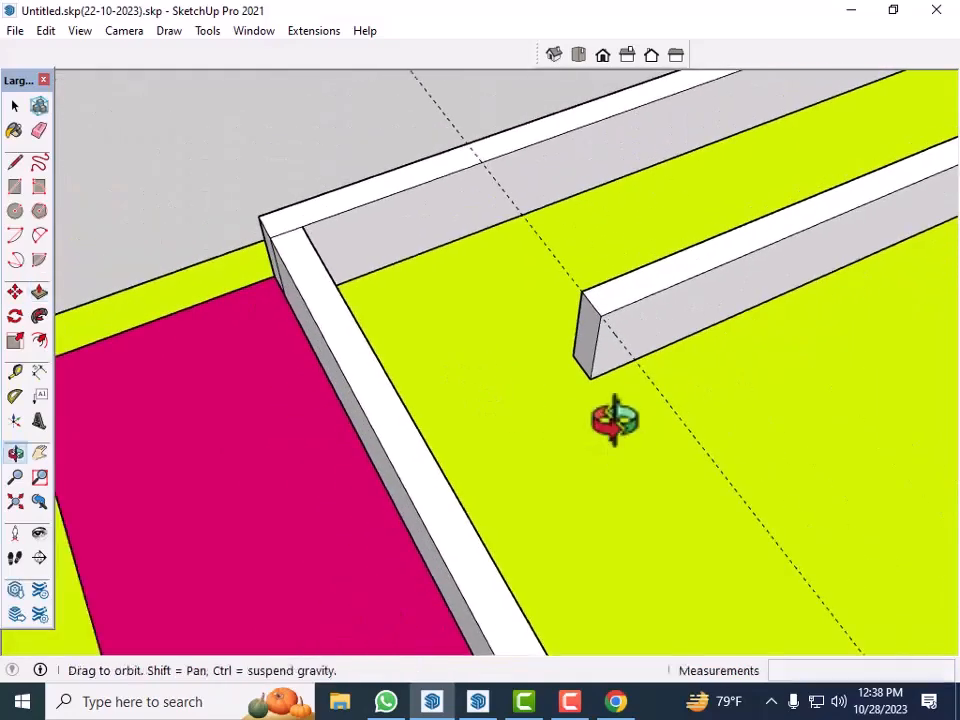
# Push the inner wall's end face back and pull a separate 6" corner block out again to the guide line.
pyautogui.moveTo(615, 418); pyautogui.dragTo(588, 410, button='middle')
pyautogui.scroll(2, 598, 358)
pyautogui.moveTo(598, 358); pyautogui.dragTo(578, 355, button='middle')
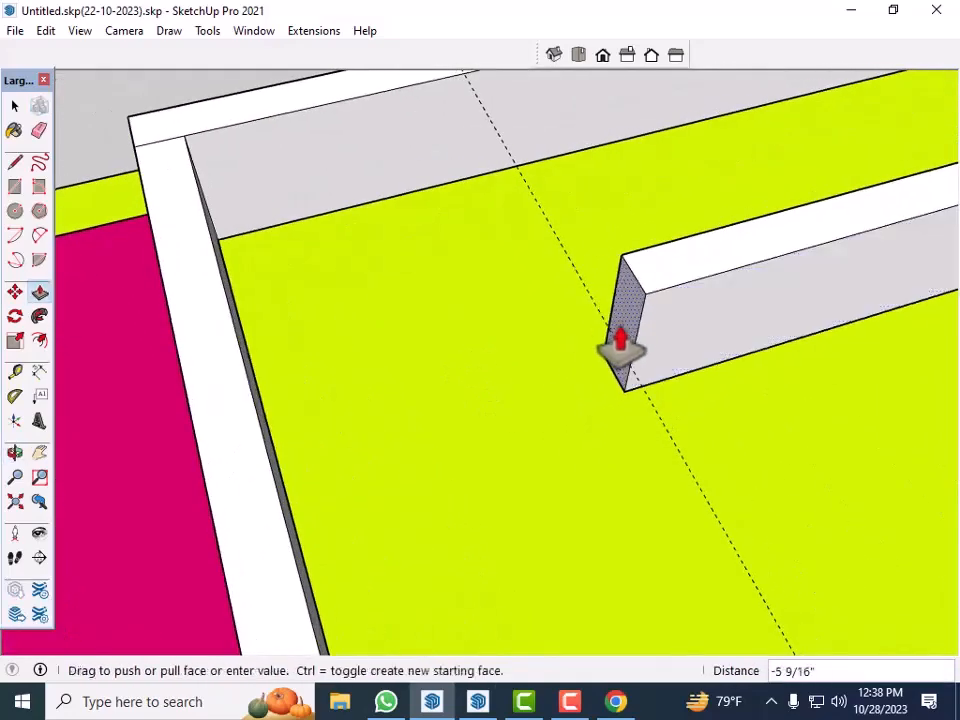
pyautogui.press('Return')
pyautogui.scroll(2, 636, 326)
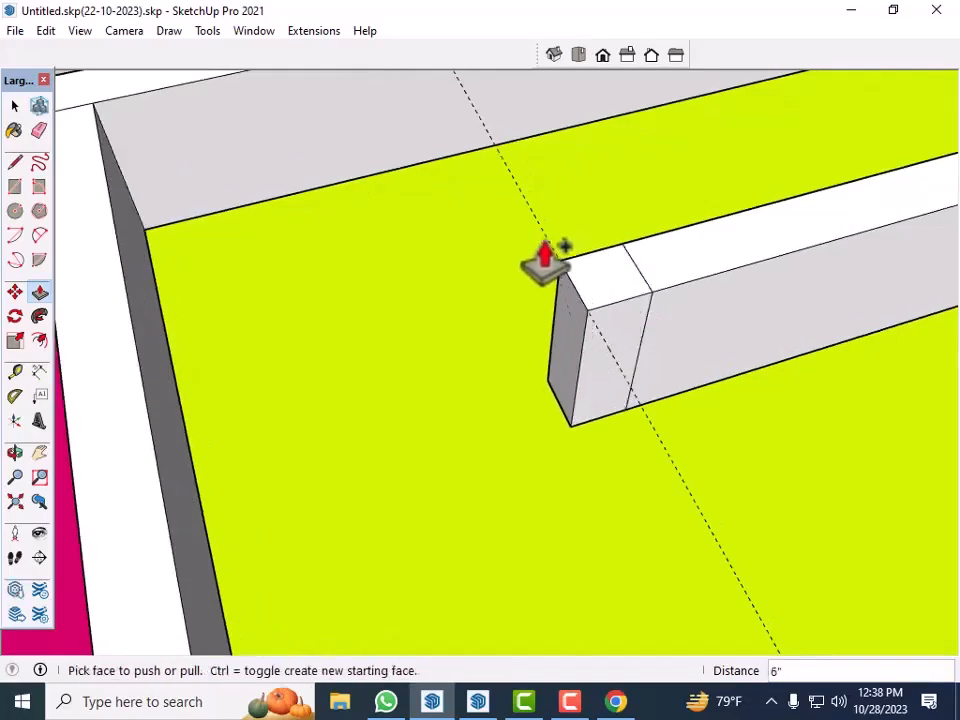
pyautogui.scroll(-2, 545, 258)
# Pull the 6" corner block's lawn-side face parallel to the magenta strip, ending near the low wall along the entrance path.
pyautogui.moveTo(761, 369); pyautogui.dragTo(452, 338, button='middle')
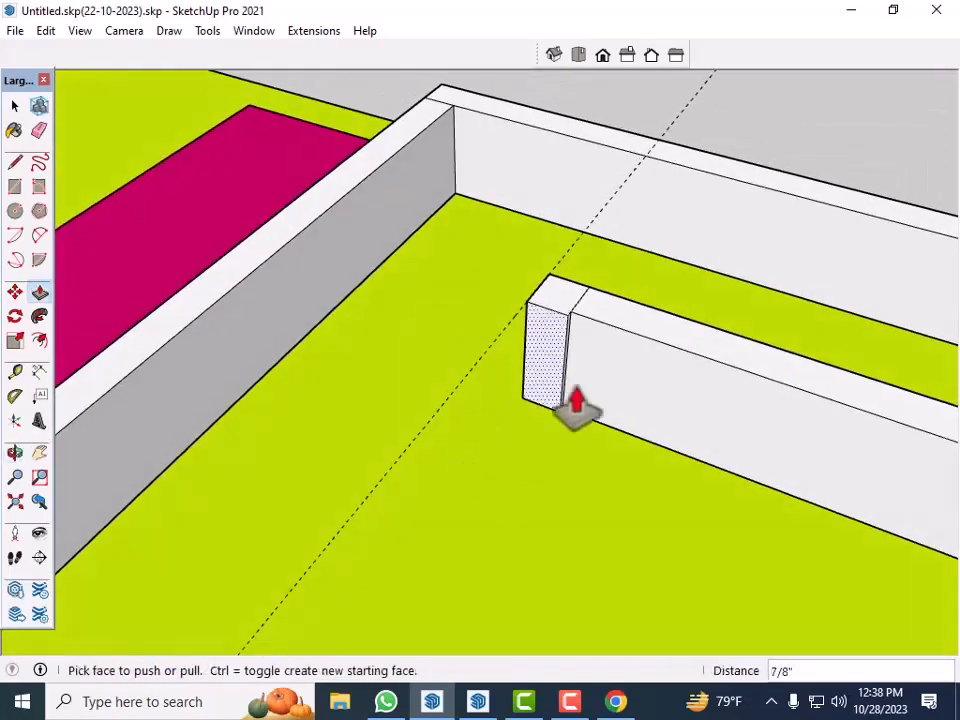
pyautogui.scroll(-1, 525, 440)
pyautogui.scroll(-6, 686, 274)
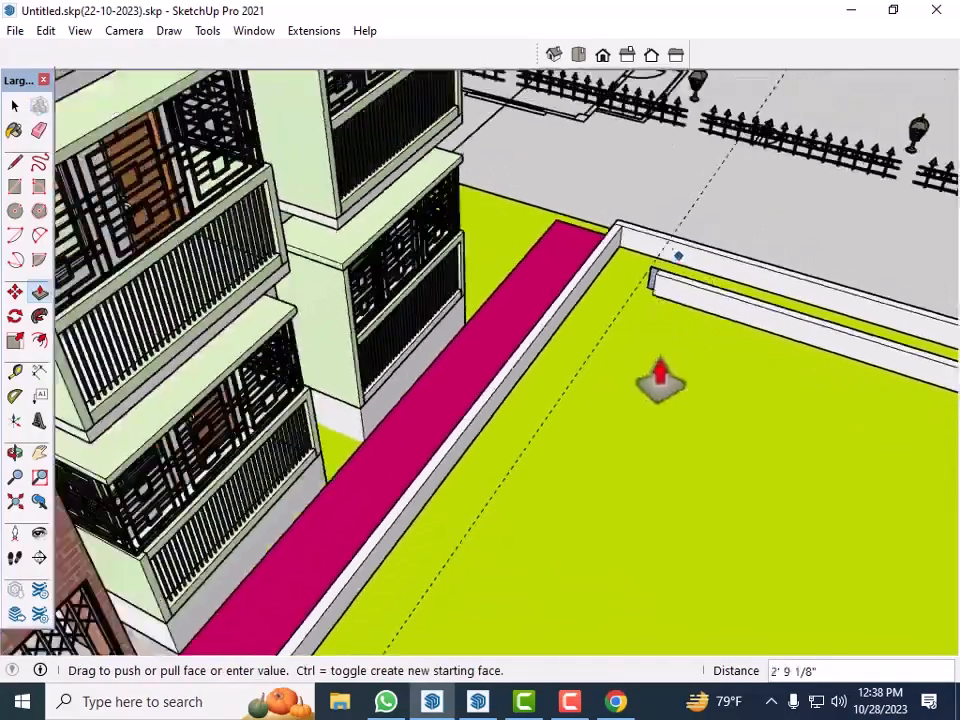
pyautogui.moveTo(660, 375); pyautogui.dragTo(560, 375, button='middle')
pyautogui.scroll(-3, 793, 322)
pyautogui.moveTo(722, 433); pyautogui.dragTo(610, 455, button='middle')
pyautogui.scroll(6, 402, 510)
pyautogui.click(401, 505)
pyautogui.press('space')
# Place a guide line 3' into the lawn from the inner edge of the entrance path's low wall.
pyautogui.scroll(2, 336, 482)
pyautogui.moveTo(336, 482); pyautogui.dragTo(200, 395, button='middle')
pyautogui.scroll(2, 266, 437)
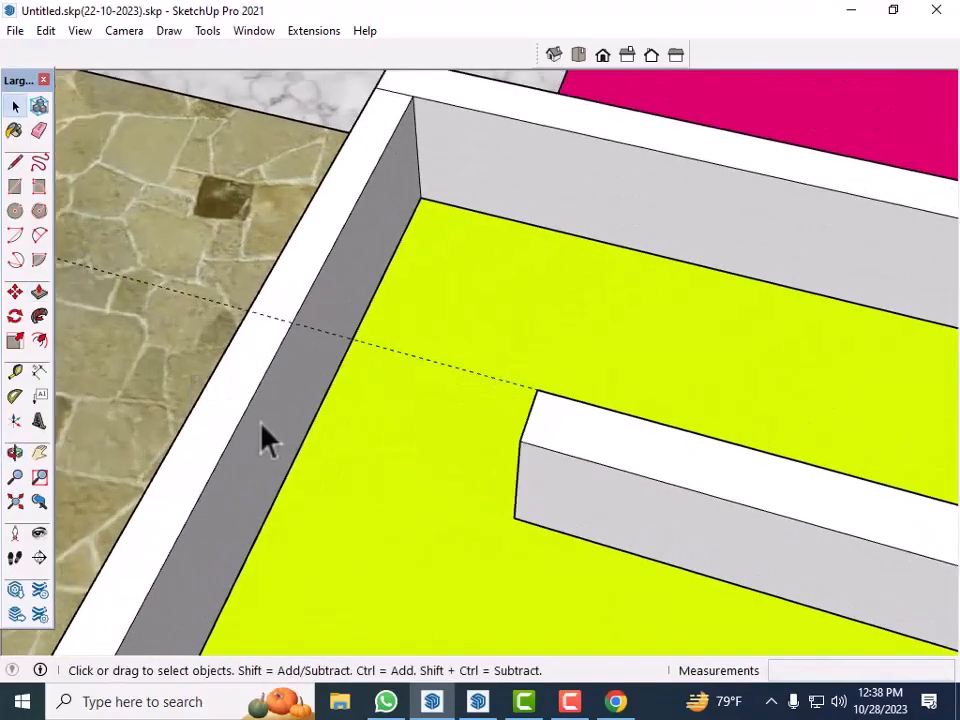
pyautogui.press('t')
pyautogui.scroll(2, 268, 381)
pyautogui.click(250, 398)
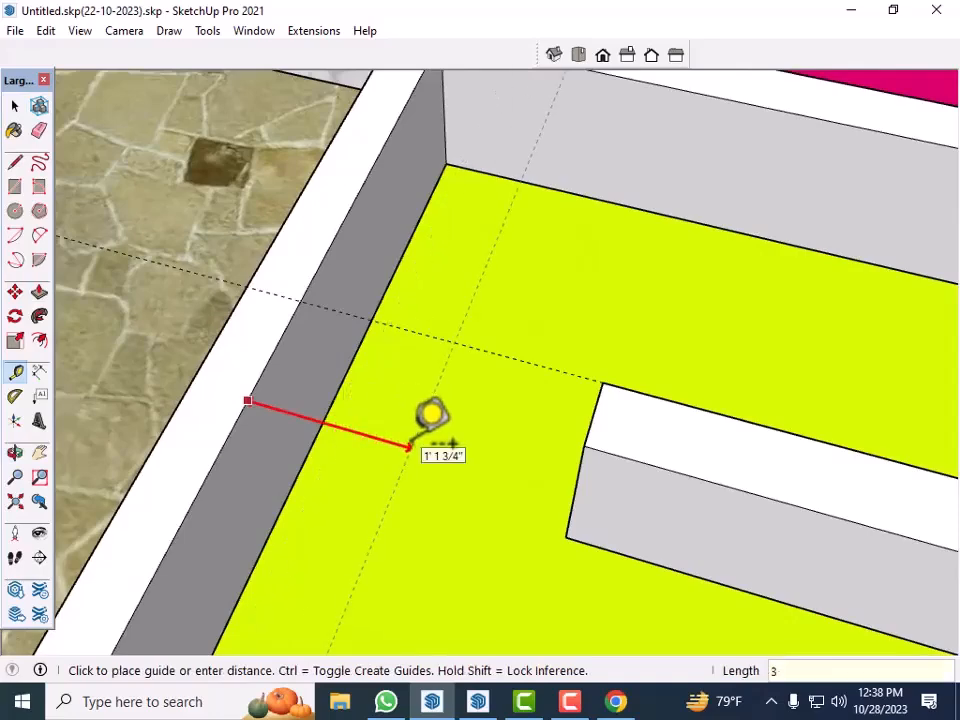
pyautogui.press('Return')
# Push the inner wall's end face back to the guide line beside the entrance path.
pyautogui.moveTo(392, 549); pyautogui.dragTo(628, 534, button='middle')
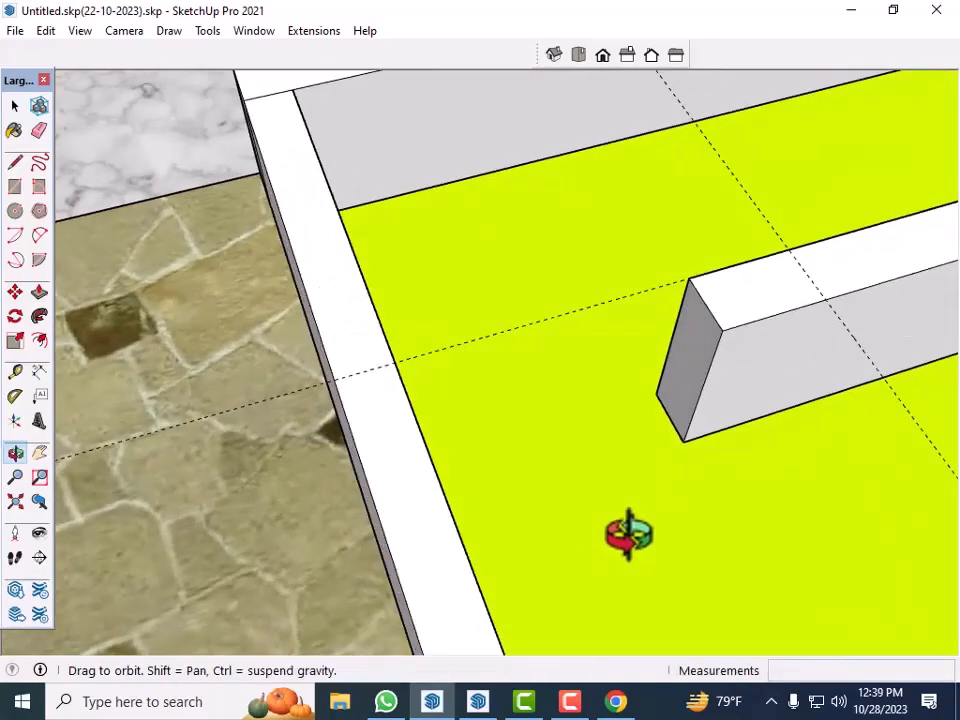
pyautogui.scroll(2, 570, 525)
pyautogui.press('space')
pyautogui.scroll(2, 720, 372)
pyautogui.press('p')
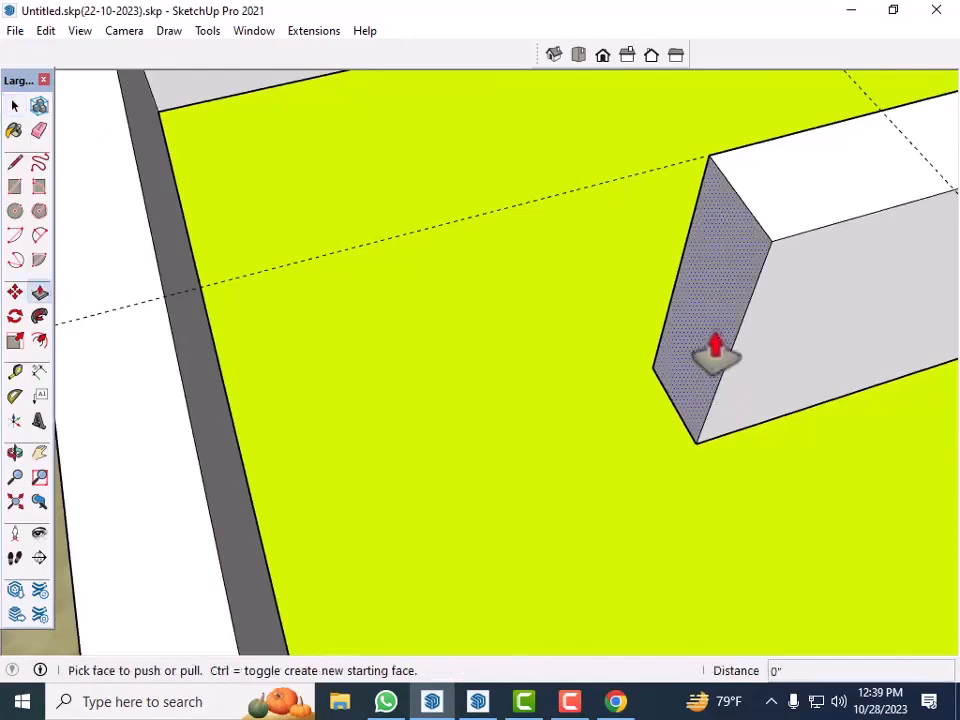
pyautogui.click(716, 367)
pyautogui.scroll(-2, 662, 363)
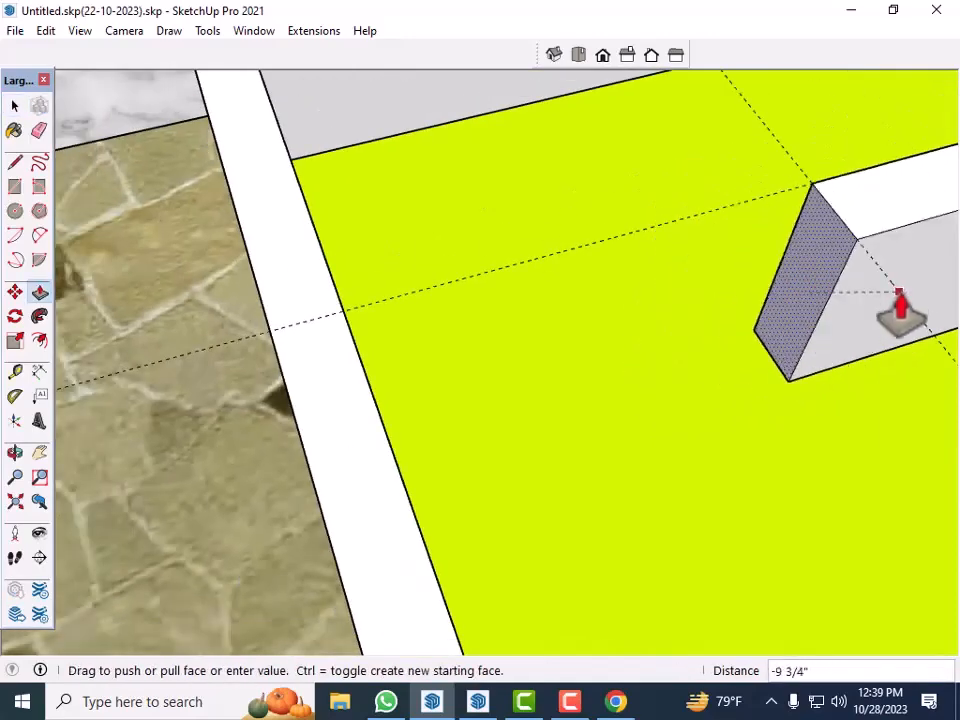
pyautogui.click(900, 317)
# Push the inner wall's end face back 6" and pull a separate 6" corner block out to the entrance path guide.
pyautogui.scroll(-2, 561, 393)
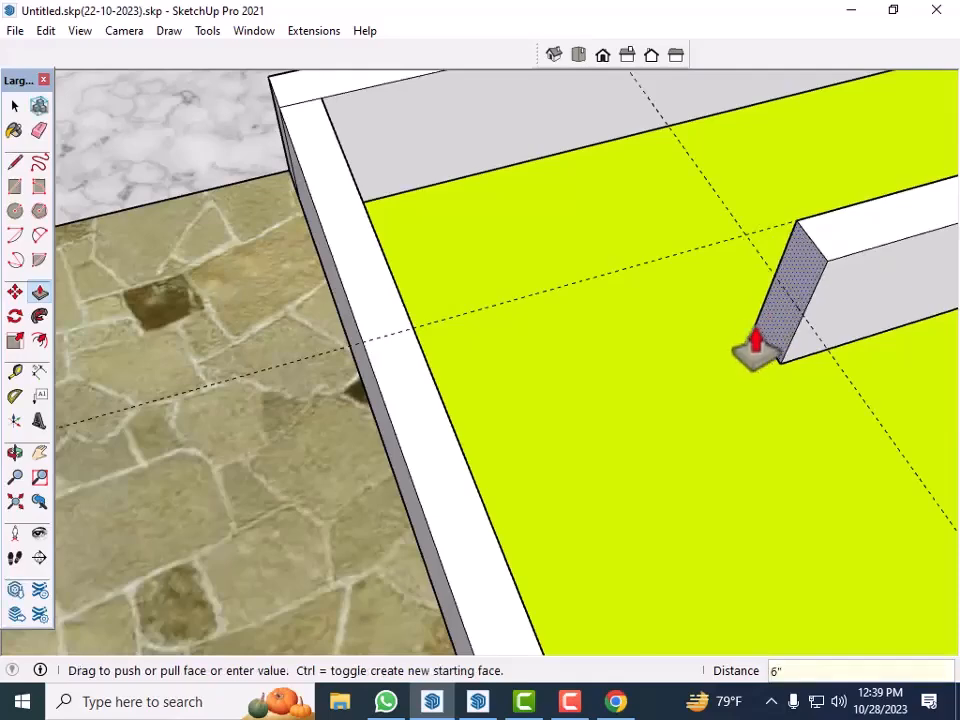
pyautogui.press('ctrl')
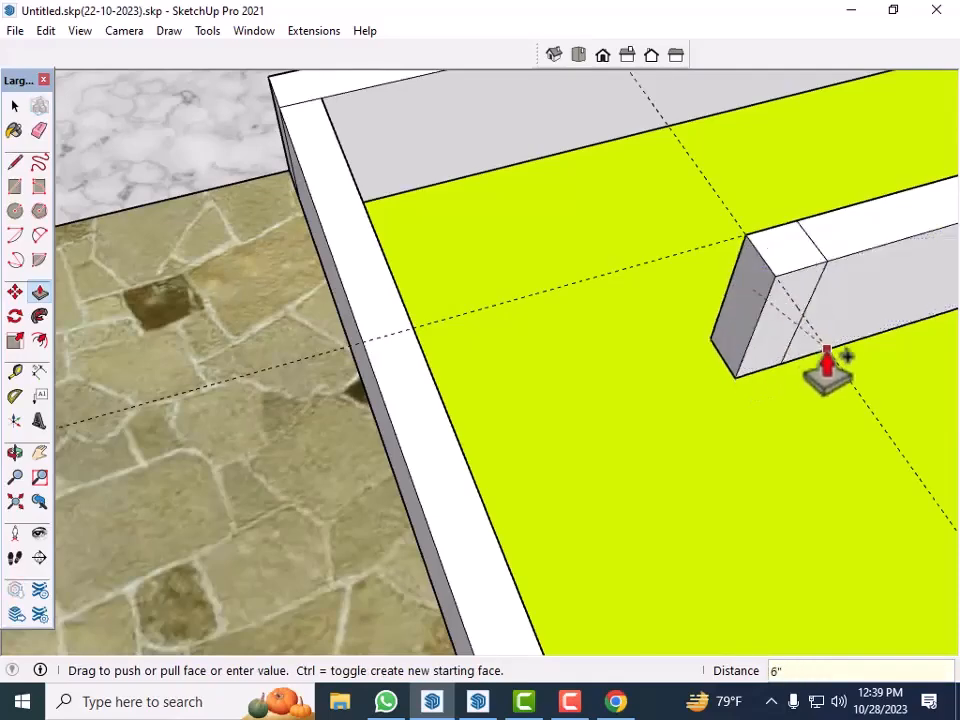
pyautogui.click(827, 364)
# Pull the 6" corner block's side face parallel to the entrance path about 21' 2", ending level with the gate pillar's lawn-side face.
pyautogui.scroll(-2, 360, 300)
pyautogui.moveTo(620, 392); pyautogui.dragTo(587, 382, button='middle')
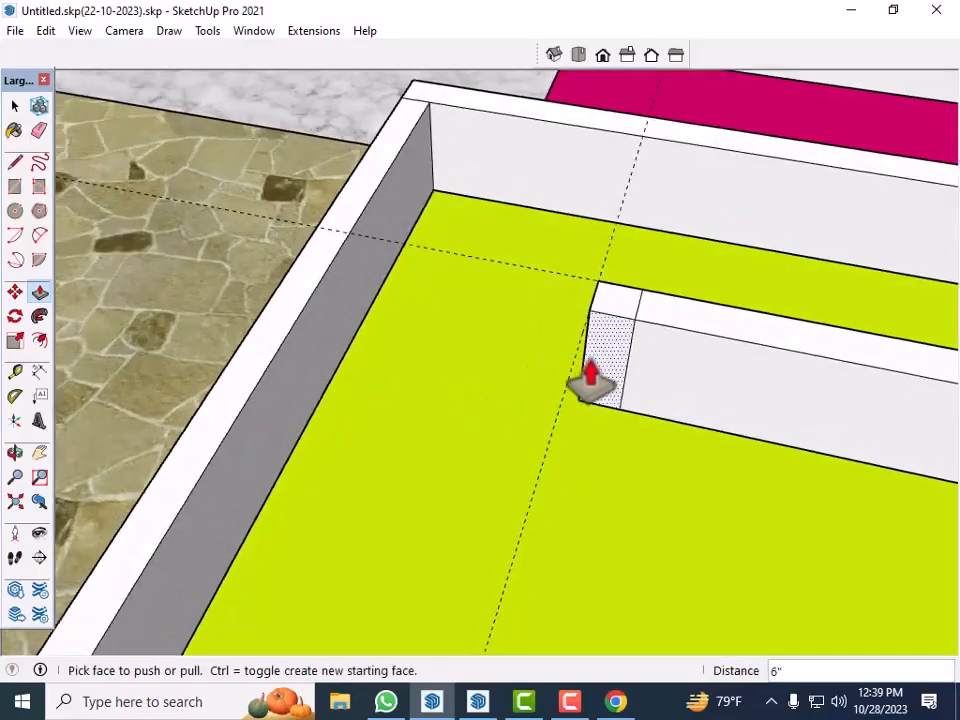
pyautogui.click(604, 368)
pyautogui.scroll(-4, 638, 254)
pyautogui.scroll(-5, 634, 251)
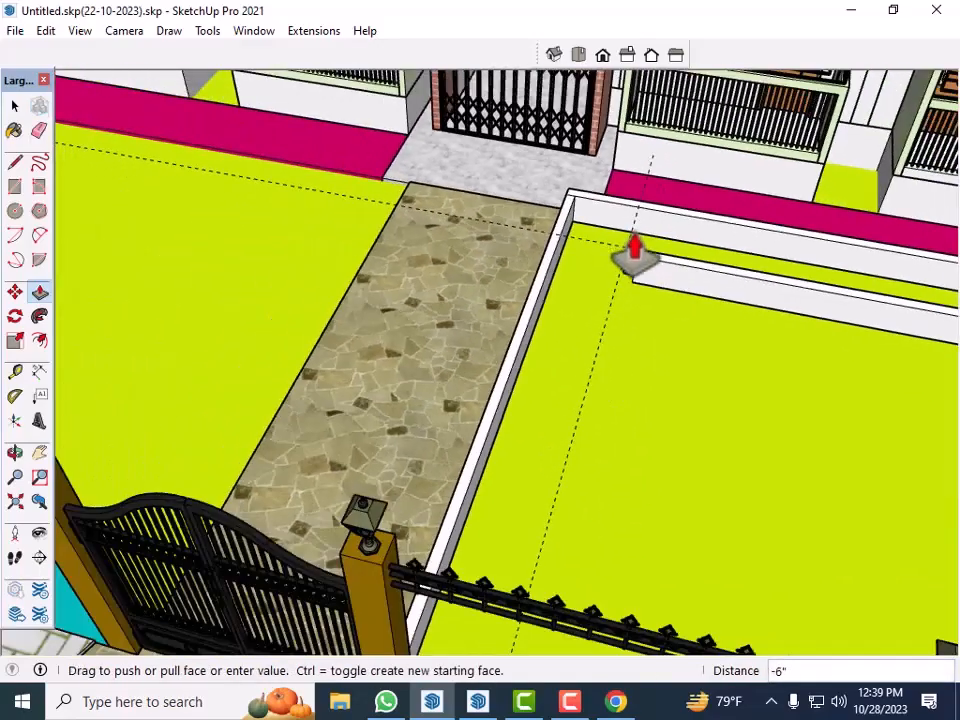
pyautogui.moveTo(699, 396); pyautogui.dragTo(390, 450, button='middle')
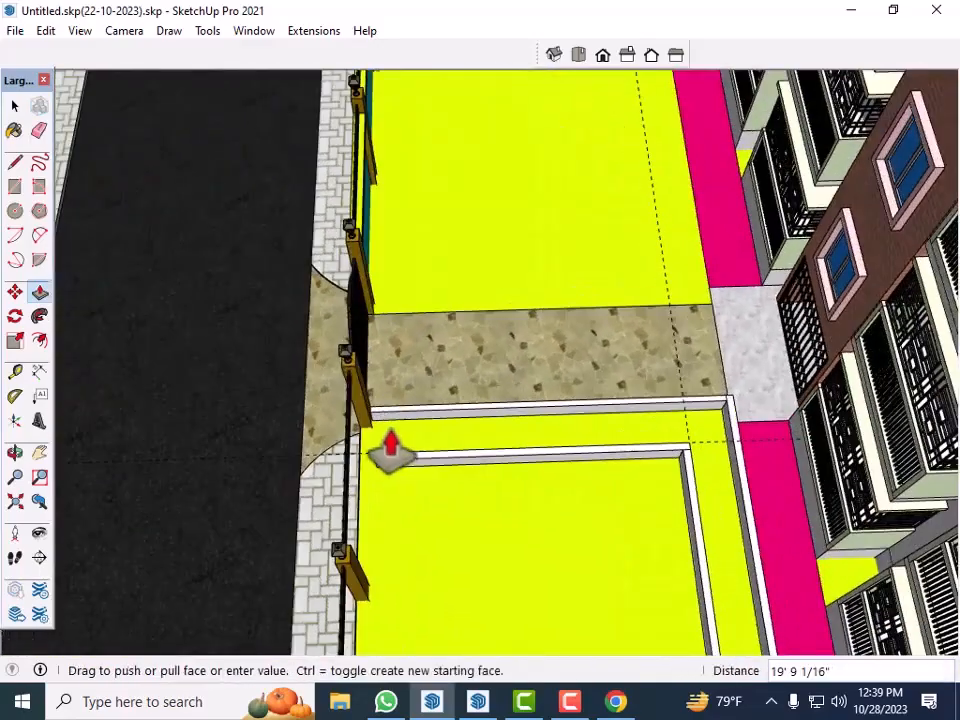
pyautogui.scroll(6, 388, 450)
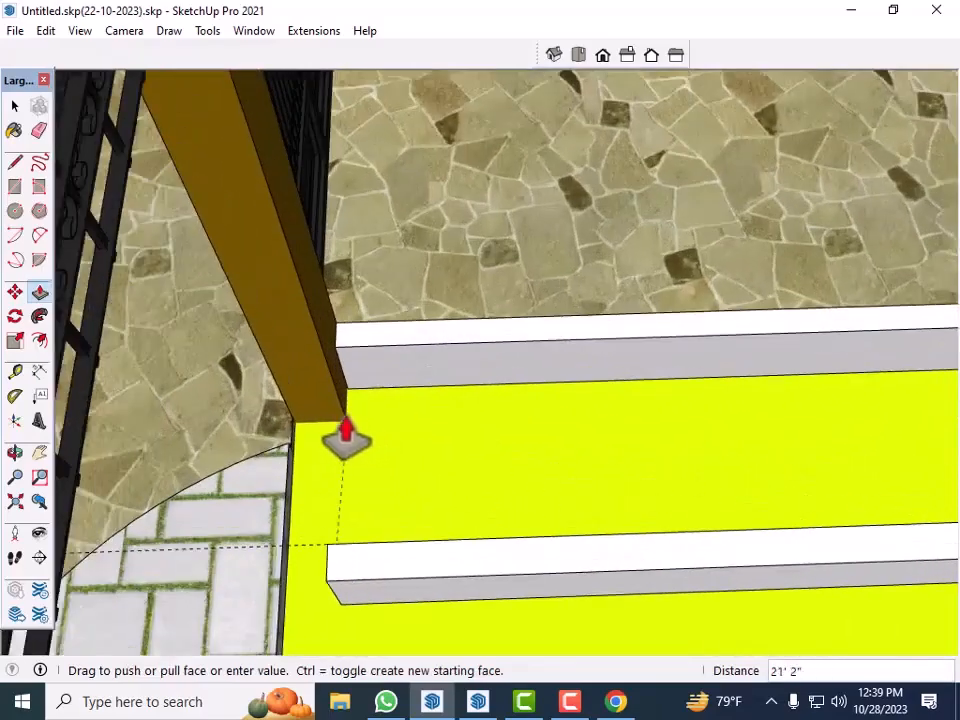
# Extend the inner wall's end face at the gate pillar by a separate 6" block.
pyautogui.scroll(-2, 347, 438)
pyautogui.moveTo(349, 508); pyautogui.dragTo(557, 568, button='middle')
pyautogui.scroll(3, 530, 600)
pyautogui.scroll(2, 505, 625)
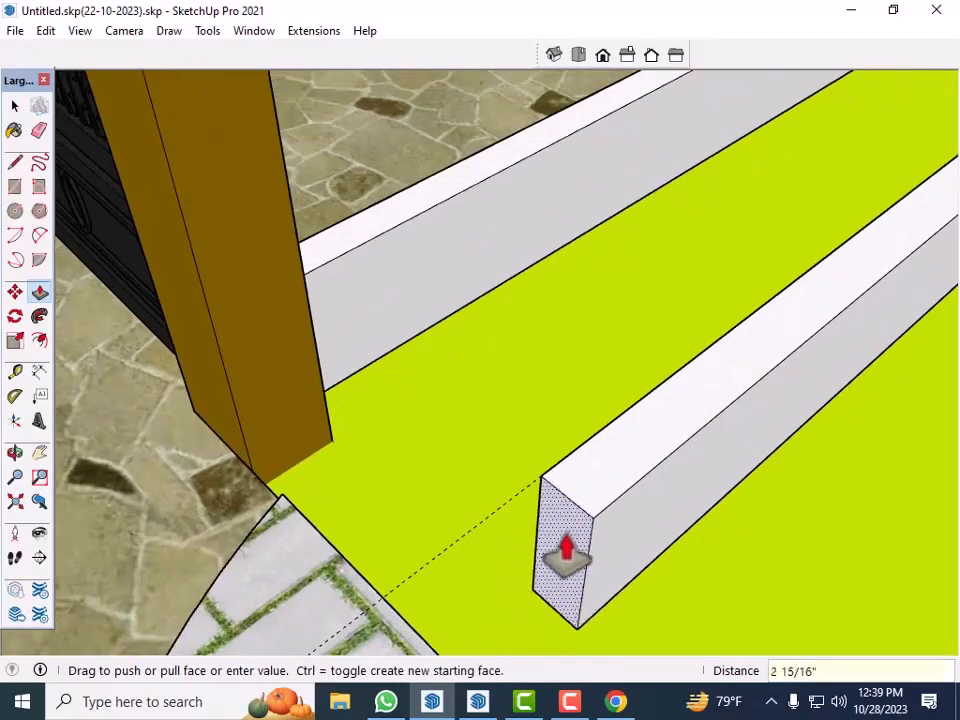
pyautogui.press('Return')
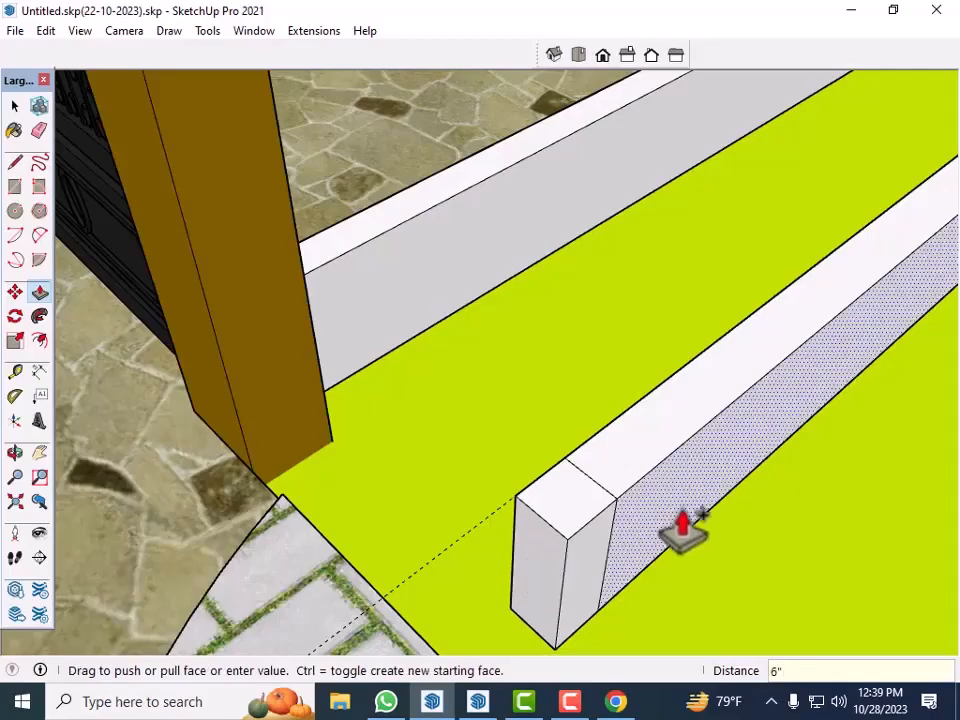
# Pull the new end block's path-side face 3' across to meet the outer low wall beside the gate pillar.
pyautogui.moveTo(681, 529); pyautogui.dragTo(221, 610, button='middle')
pyautogui.moveTo(530, 560); pyautogui.dragTo(186, 523, button='middle')
pyautogui.moveTo(524, 493); pyautogui.dragTo(311, 306, button='middle')
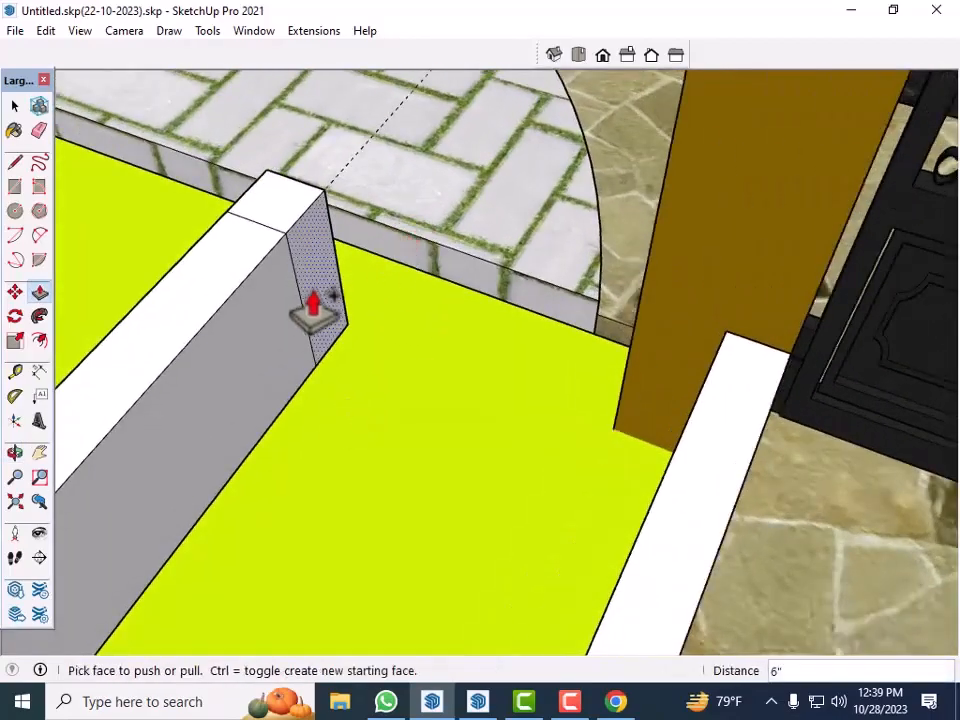
pyautogui.click(311, 306)
pyautogui.click(726, 332)
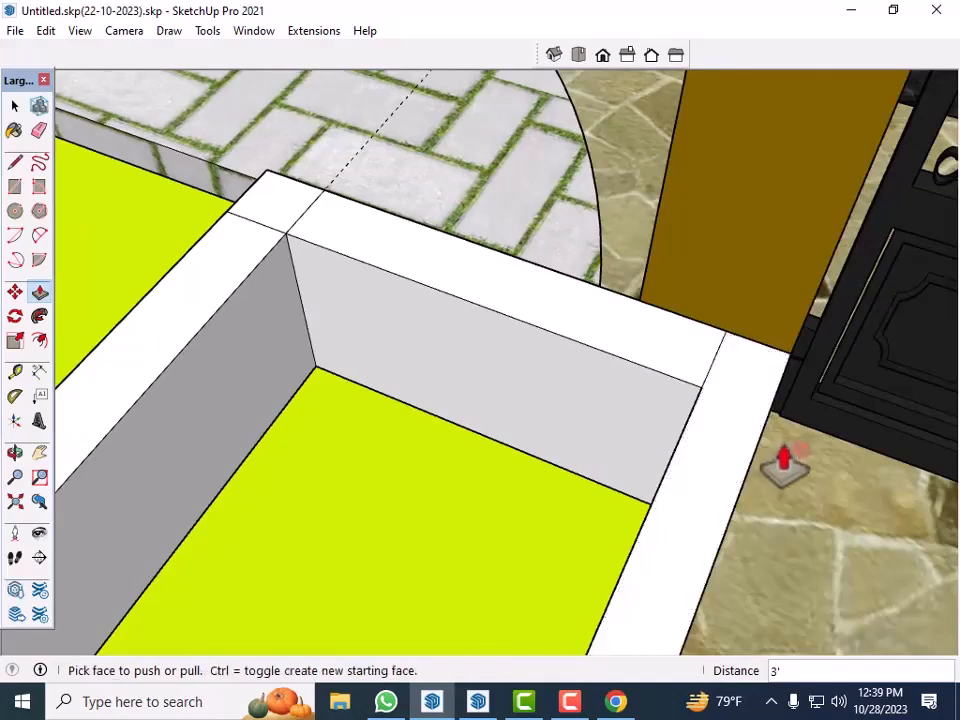
# Erase the seam lines on top of the low walls around the corners beside the gate pillar.
pyautogui.press('space')
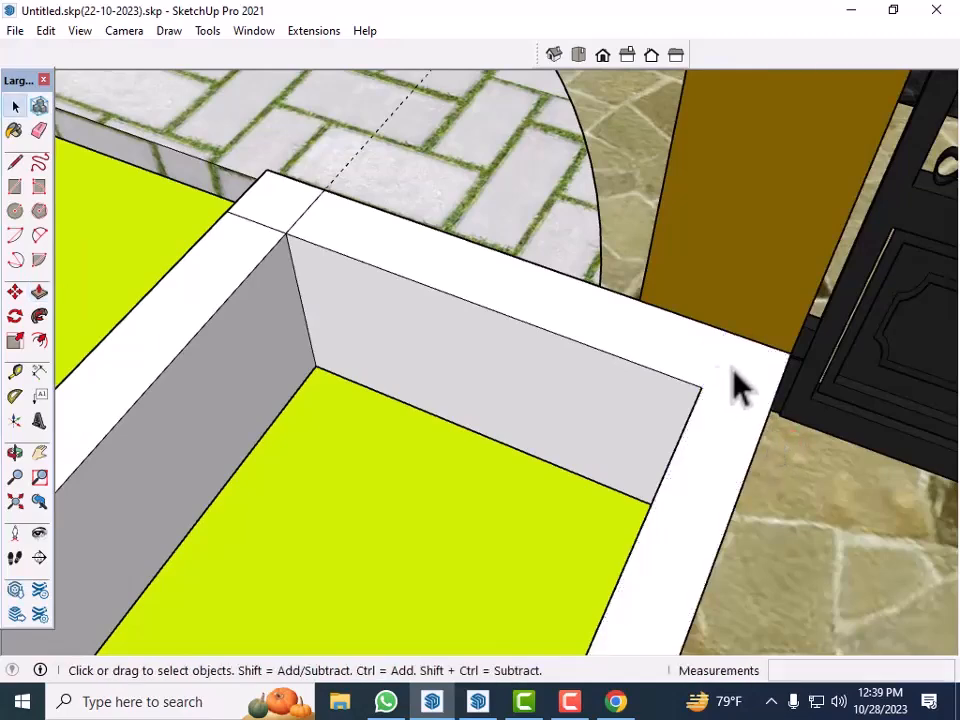
pyautogui.scroll(-1, 718, 386)
pyautogui.scroll(2, 343, 246)
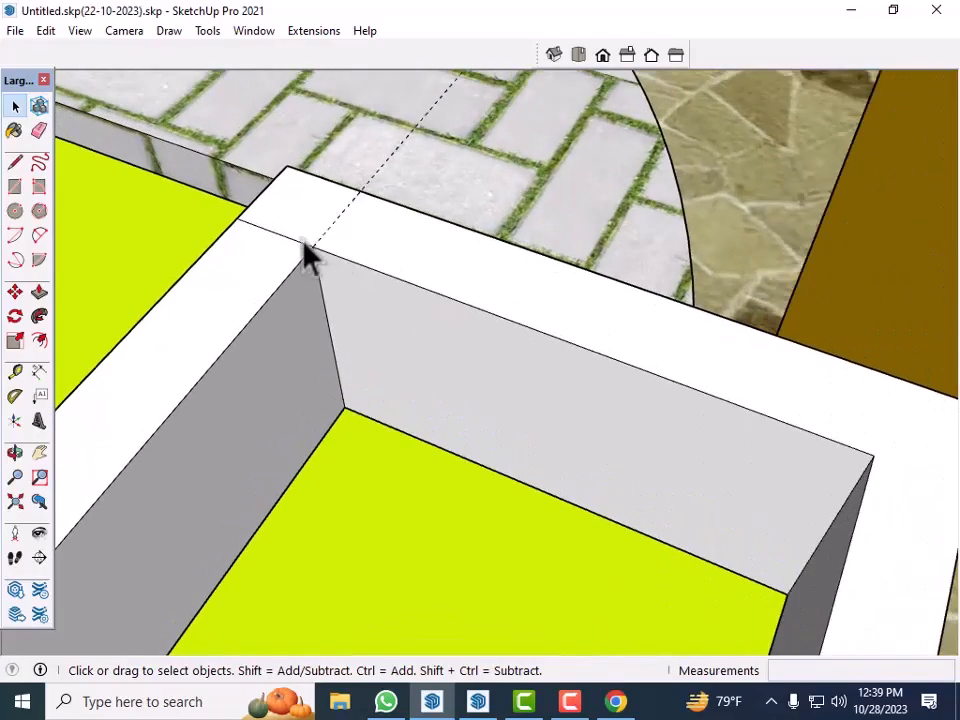
pyautogui.scroll(-8, 703, 326)
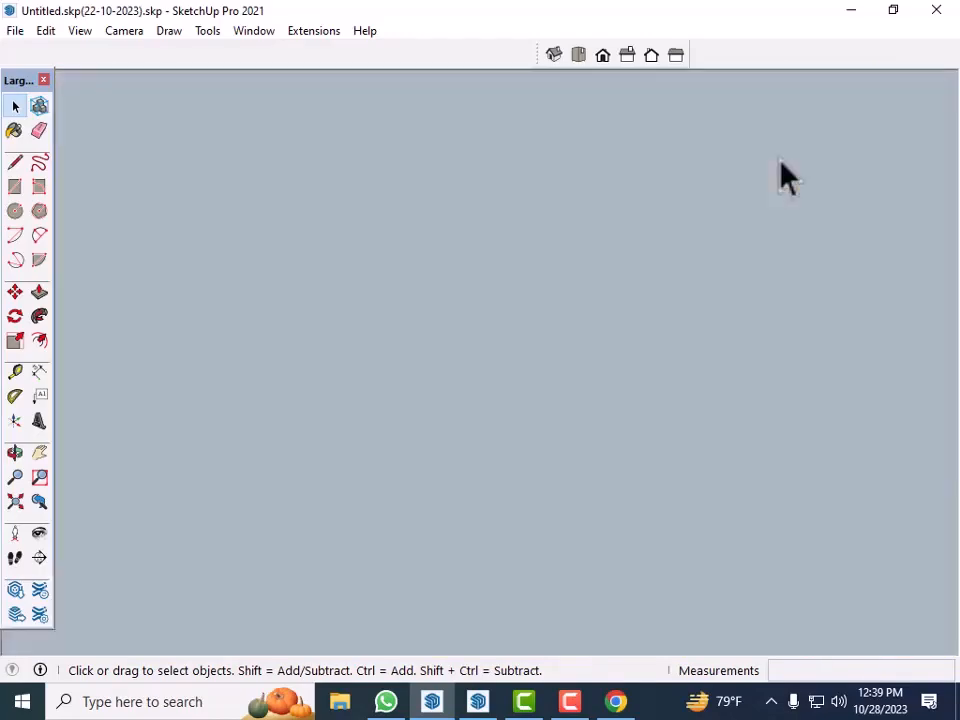
# Erase the seam lines on top of the low walls at the corner by the magenta strip's boundary-side end.
pyautogui.moveTo(784, 177); pyautogui.dragTo(593, 520, button='middle')
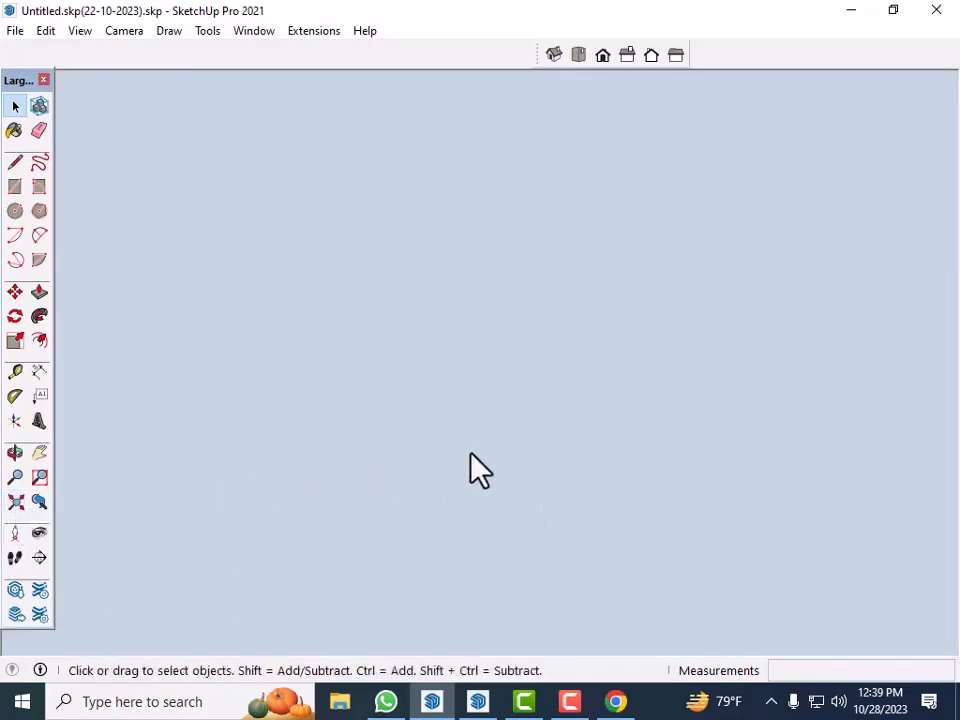
pyautogui.hotkey('shift', 'z')
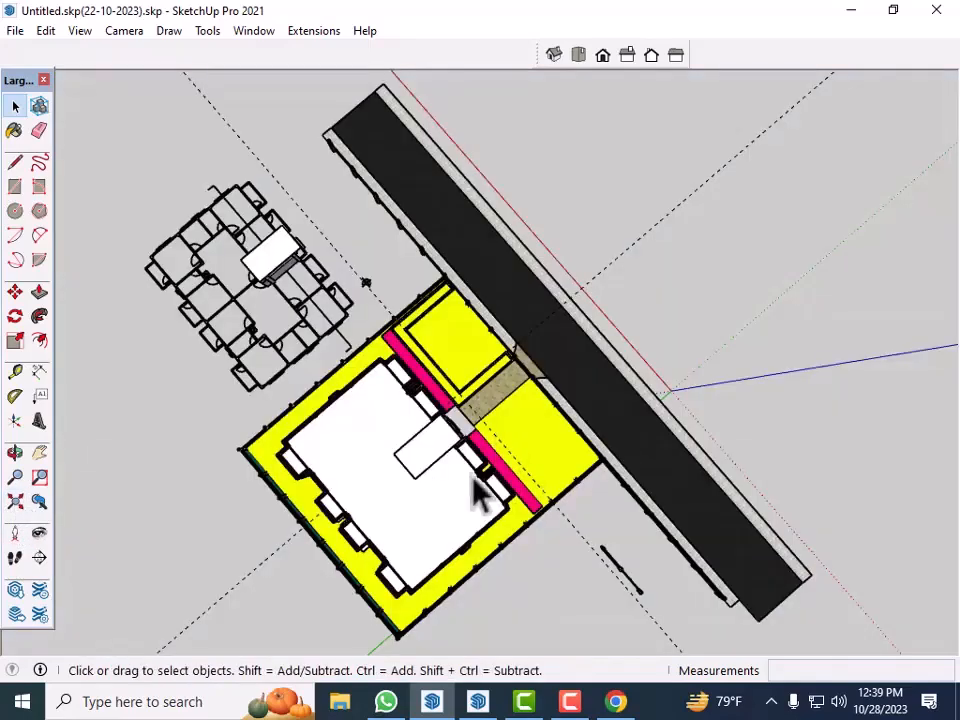
pyautogui.scroll(10, 483, 357)
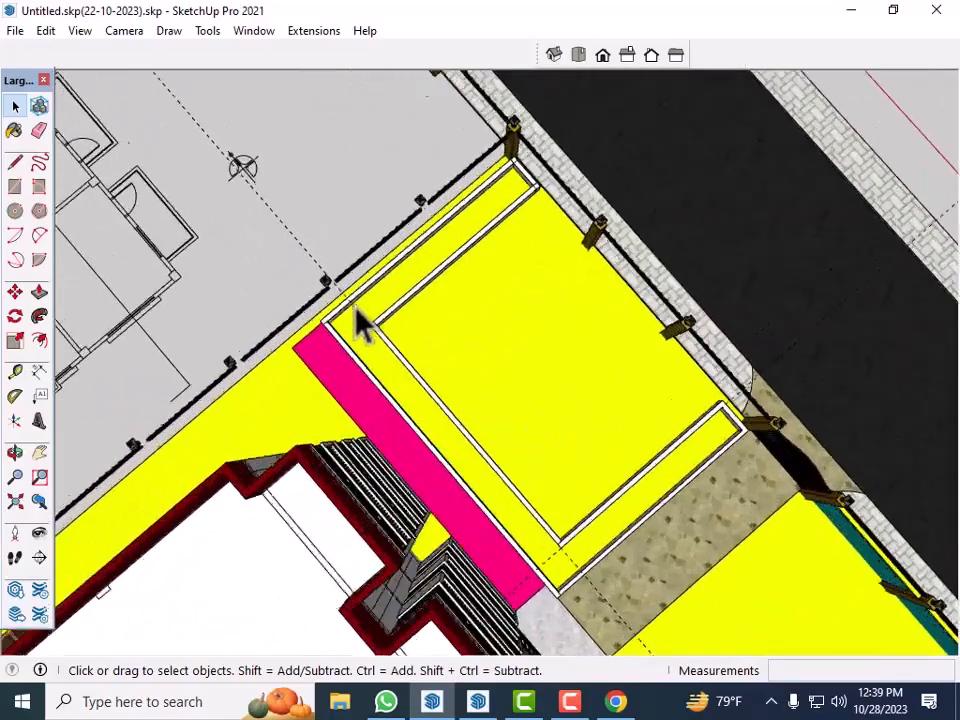
pyautogui.scroll(4, 355, 340)
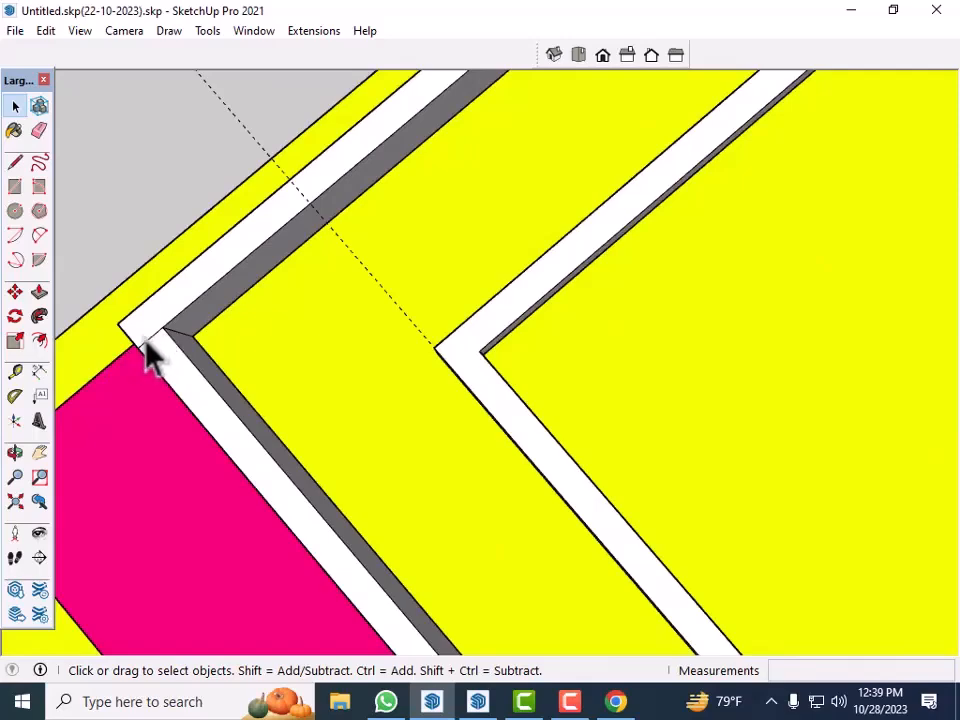
pyautogui.scroll(-2, 255, 470)
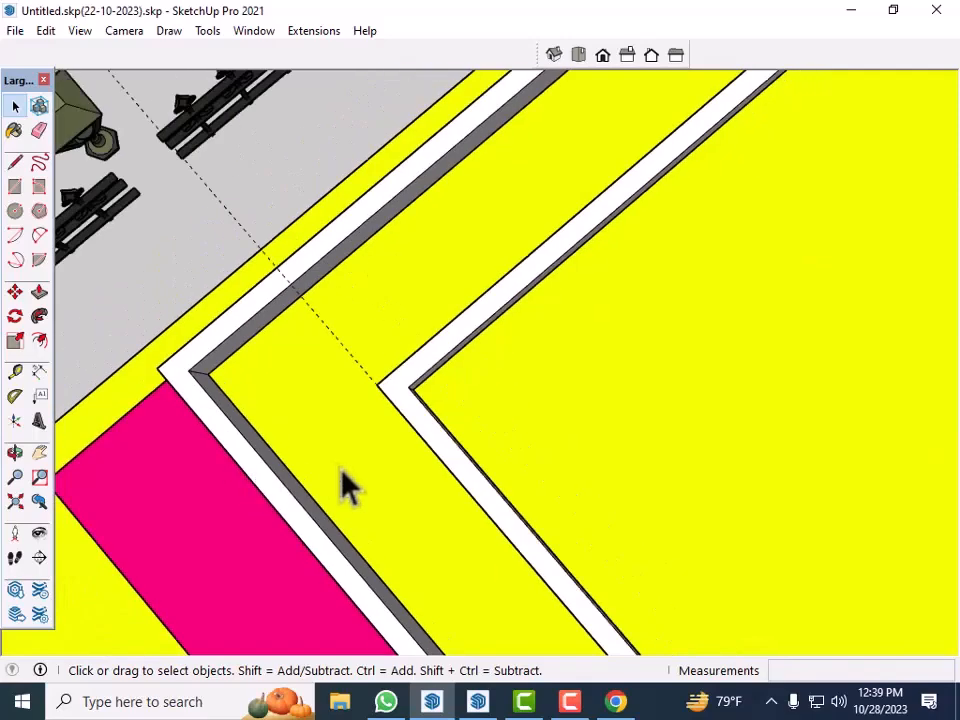
pyautogui.scroll(-2, 341, 469)
pyautogui.moveTo(463, 527)
pyautogui.mouseDown(button='middle')
pyautogui.moveTo(369, 357)
pyautogui.moveTo(398, 284)
pyautogui.mouseUp(button='middle')
pyautogui.scroll(-2, 398, 284)
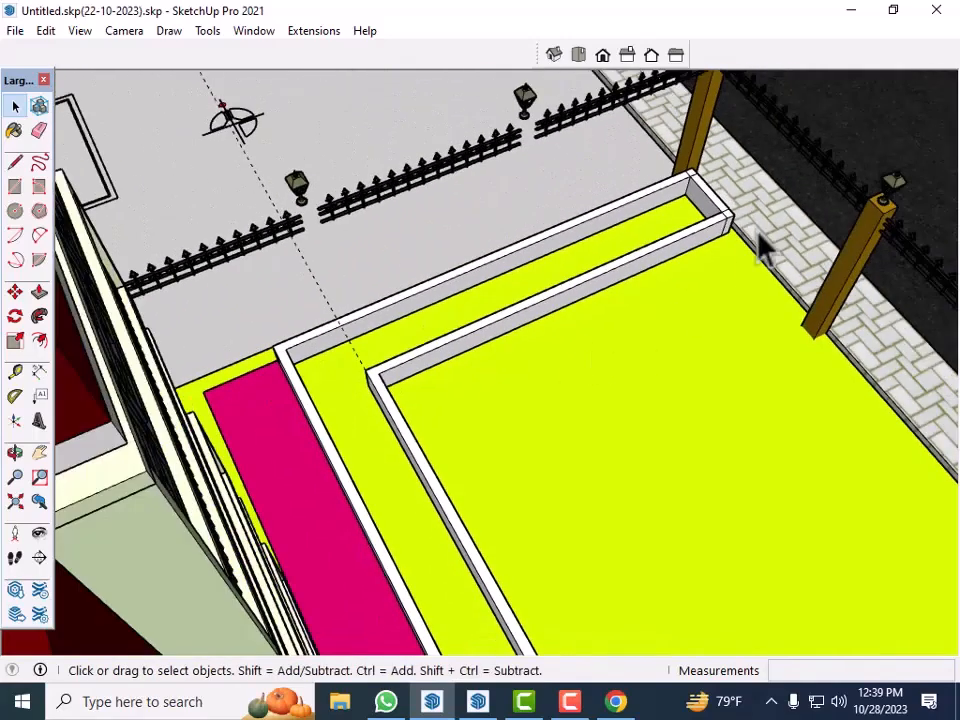
# Erase the top seam lines where the inner and outer walls join at the front boundary corner.
pyautogui.scroll(5, 745, 268)
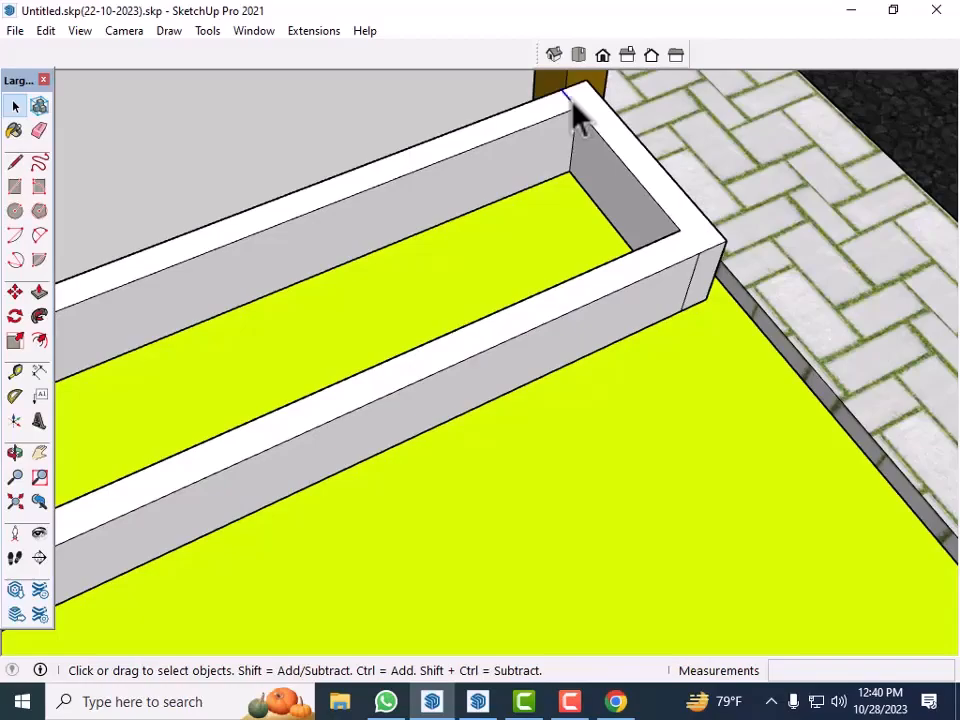
pyautogui.scroll(-1, 750, 265)
pyautogui.scroll(-6, 750, 268)
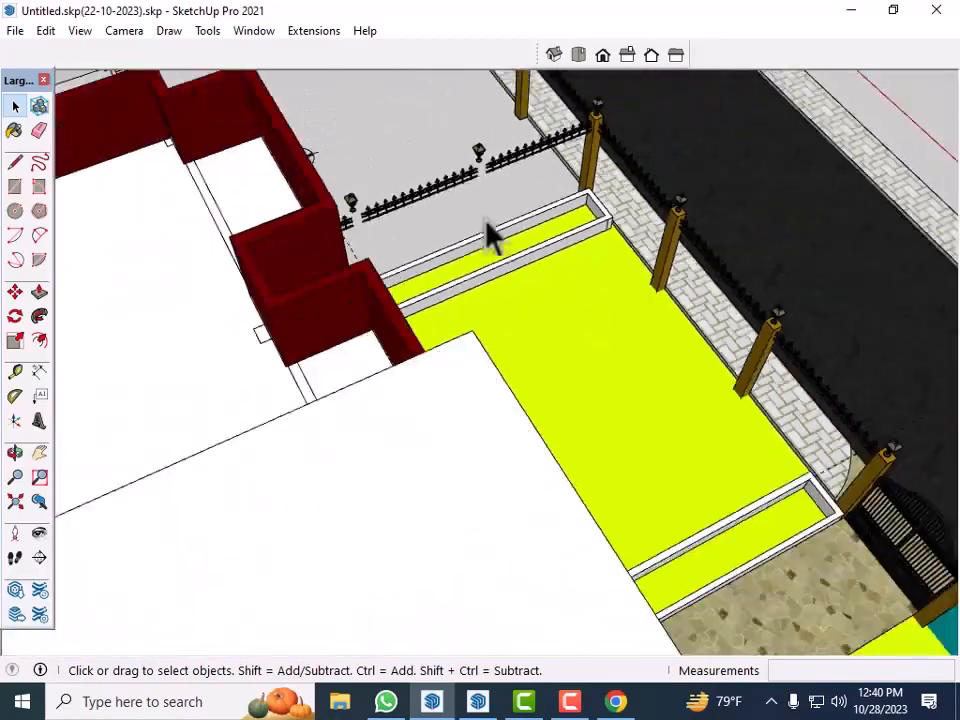
pyautogui.moveTo(490, 235); pyautogui.dragTo(454, 424, button='middle')
pyautogui.scroll(-3, 536, 309)
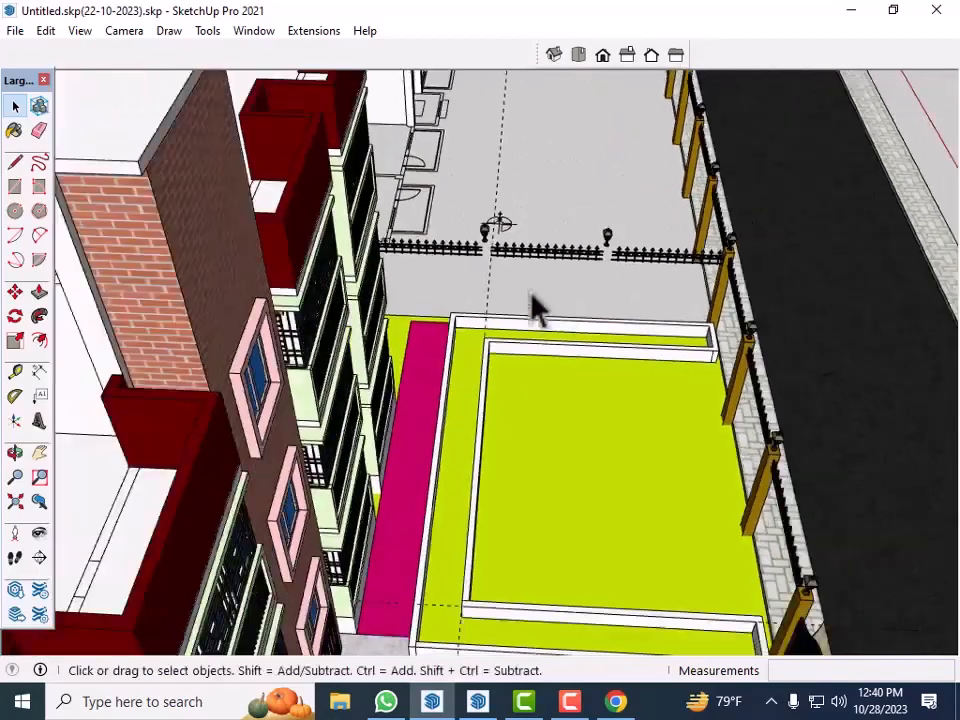
# Erase the top seam lines at the low walls' corners beside the marble entrance landing.
pyautogui.scroll(8, 446, 545)
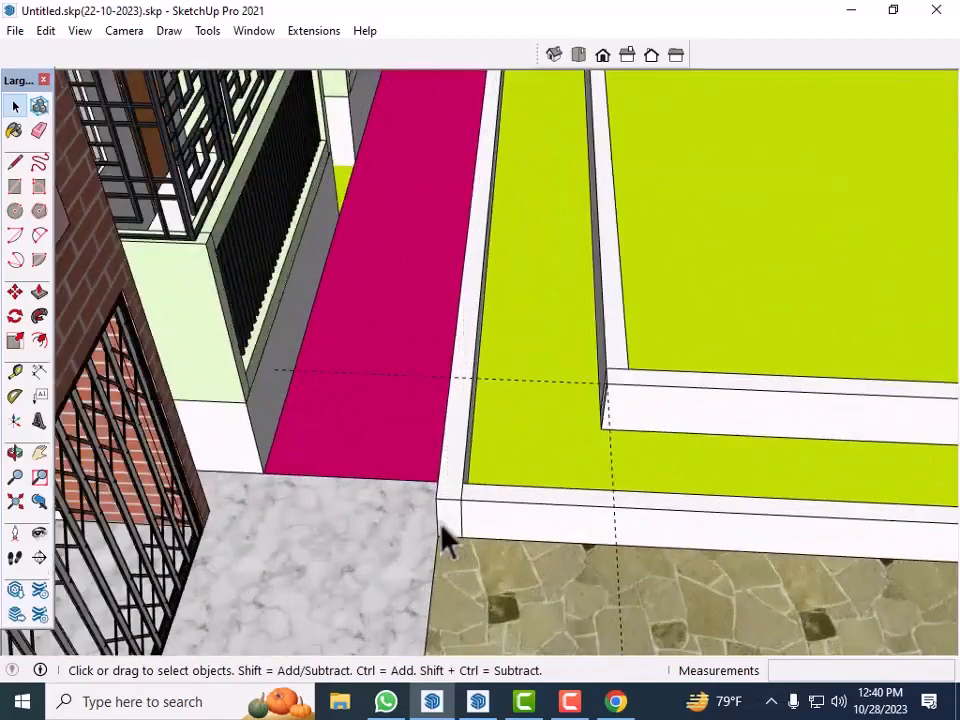
pyautogui.scroll(2, 465, 512)
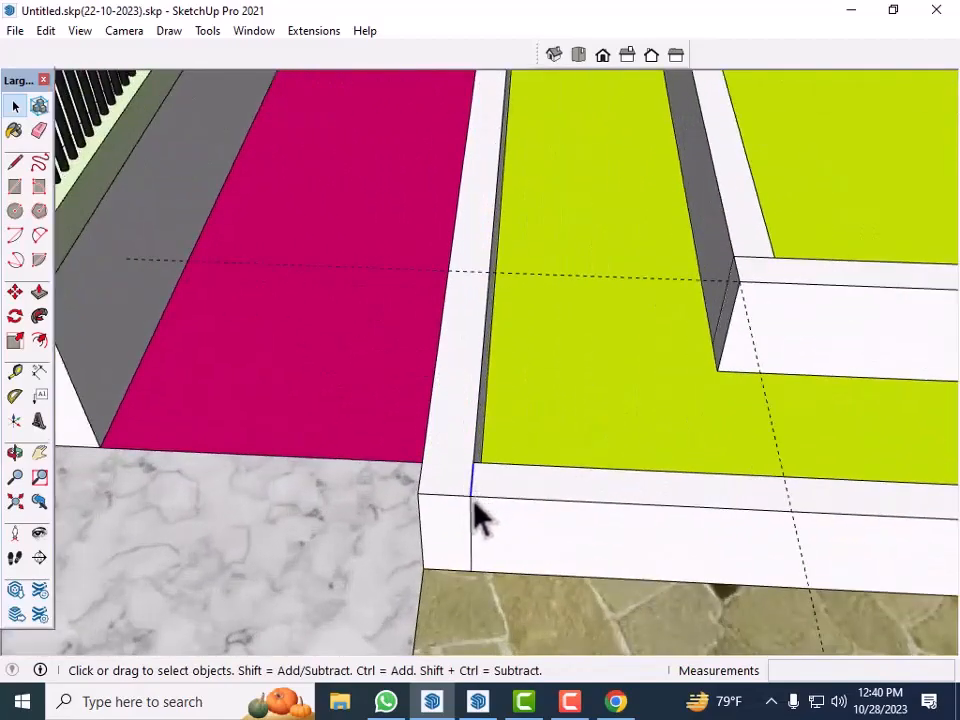
pyautogui.scroll(-1, 478, 514)
pyautogui.scroll(1, 686, 336)
pyautogui.scroll(-3, 430, 436)
pyautogui.scroll(-3, 420, 432)
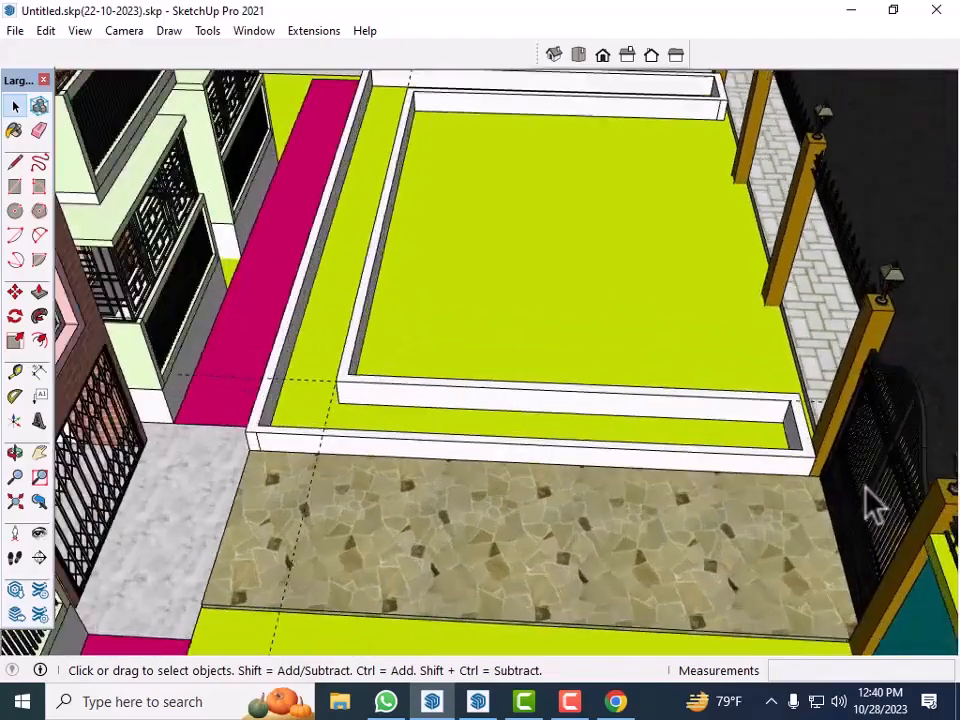
# Group the whole connected low wall geometry around the lawn.
pyautogui.scroll(3, 840, 490)
pyautogui.scroll(1, 786, 407)
pyautogui.tripleClick(778, 405)
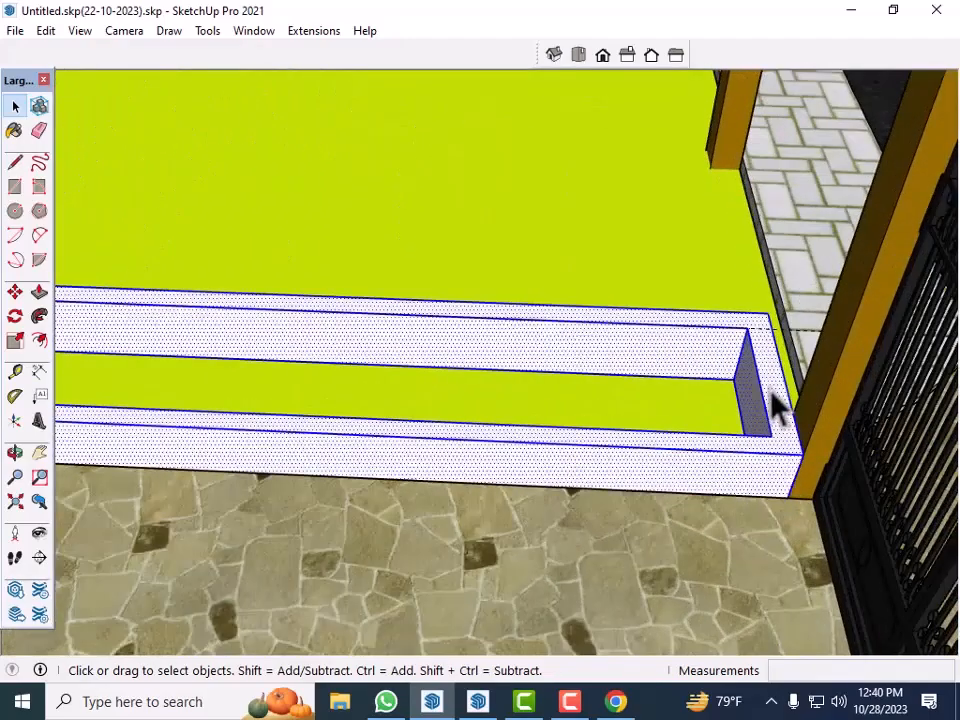
pyautogui.rightClick(778, 405)
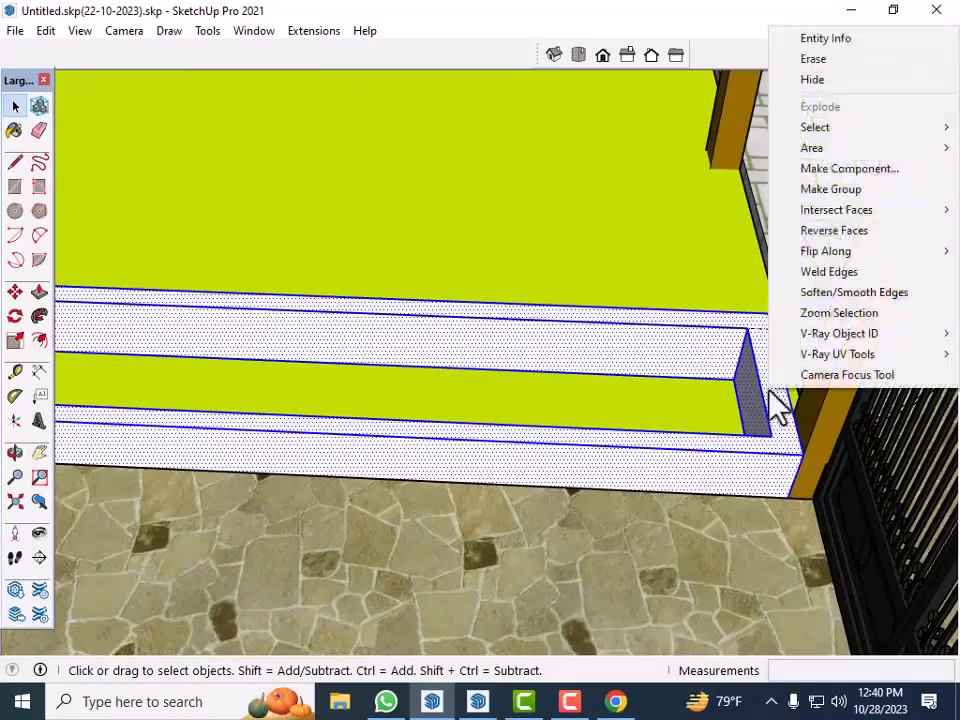
pyautogui.click(843, 190)
# Erase the leftover guide lines crossing the lawn and the entrance path.
pyautogui.scroll(-7, 438, 452)
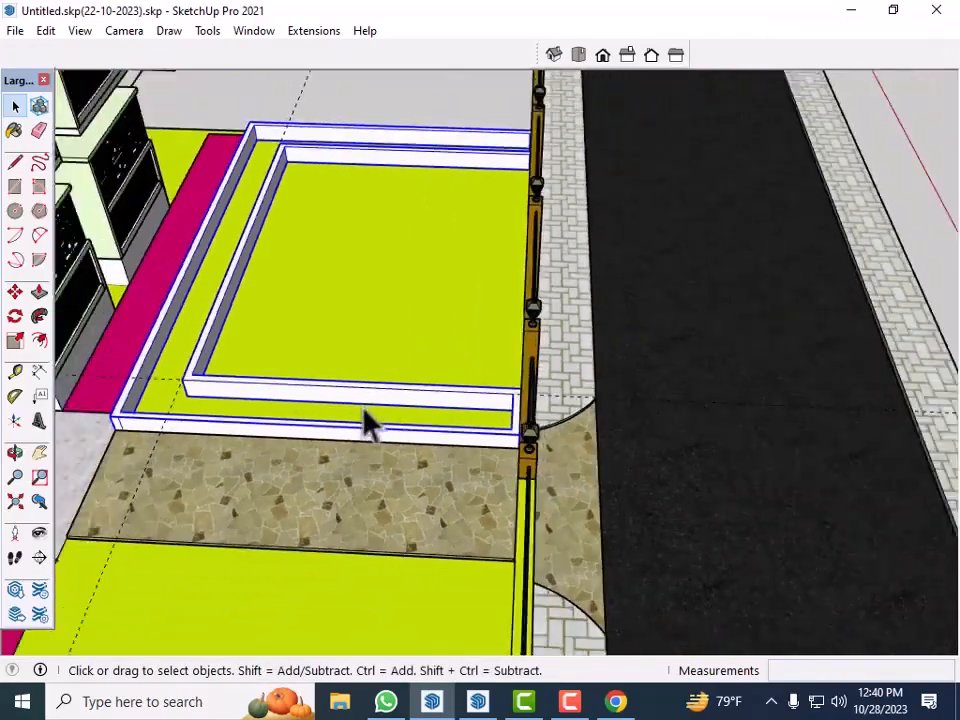
pyautogui.scroll(-4, 380, 418)
pyautogui.moveTo(866, 470); pyautogui.dragTo(850, 492)
# Unhide all hidden objects to bring back the boundary wall panels.
pyautogui.moveTo(763, 540)
pyautogui.mouseDown(button='middle')
pyautogui.moveTo(574, 525)
pyautogui.moveTo(430, 620)
pyautogui.moveTo(643, 504)
pyautogui.moveTo(343, 504)
pyautogui.moveTo(296, 452)
pyautogui.moveTo(520, 425)
pyautogui.moveTo(596, 321)
pyautogui.mouseUp(button='middle')
pyautogui.scroll(3, 630, 405)
pyautogui.scroll(-2, 636, 457)
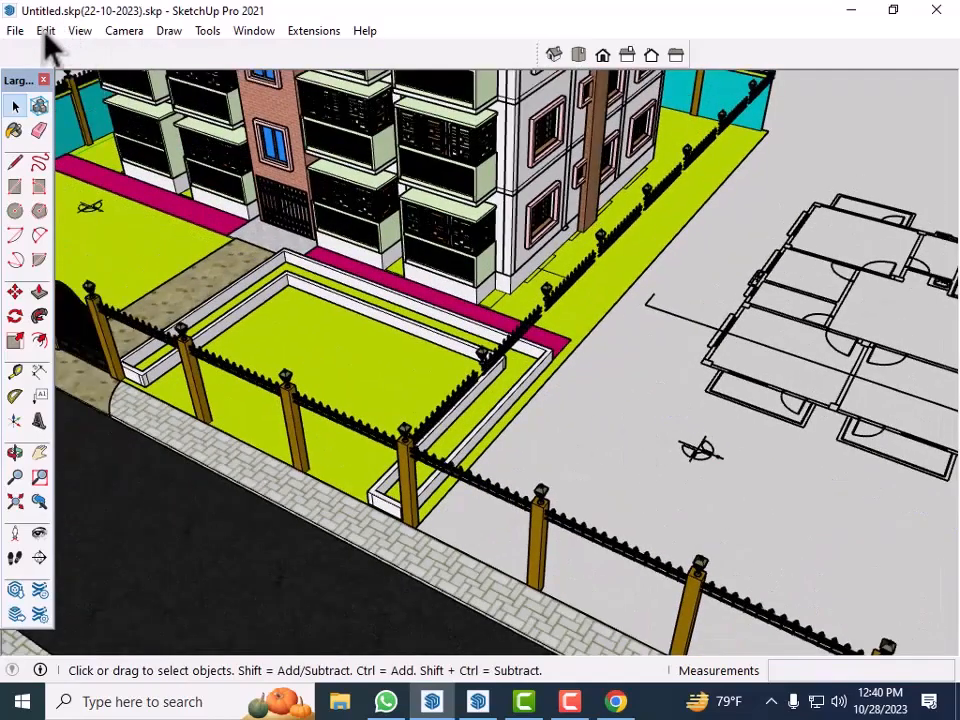
pyautogui.click(46, 31)
pyautogui.moveTo(153, 320)
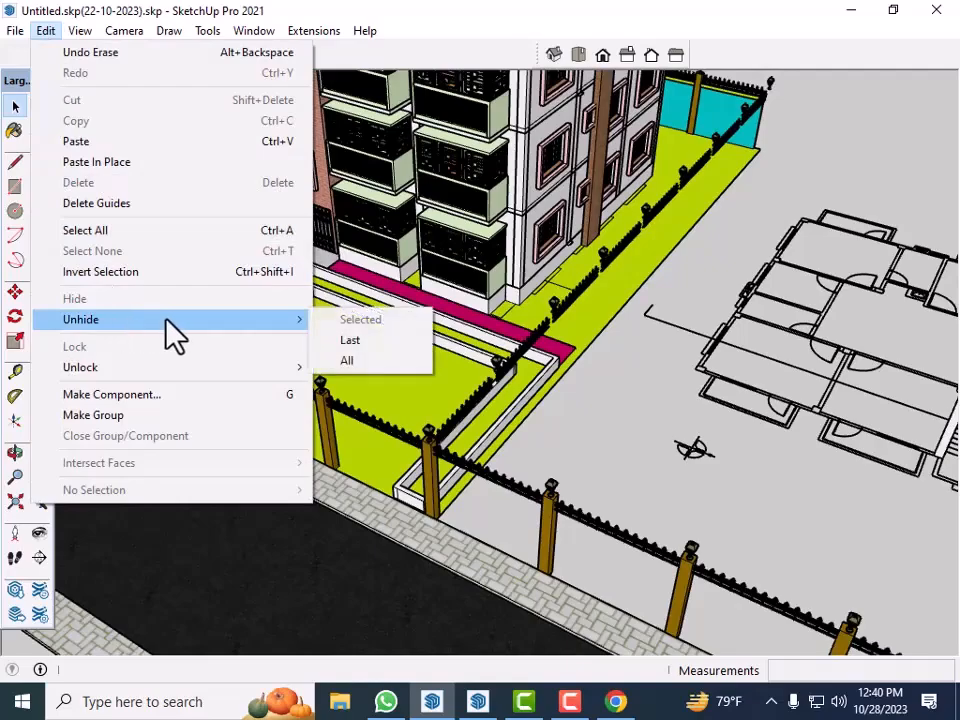
pyautogui.click(349, 364)
# Copy the low wall group 44' along the red axis onto the lawn across the entrance path, ending at the boundary wall.
pyautogui.press('o')
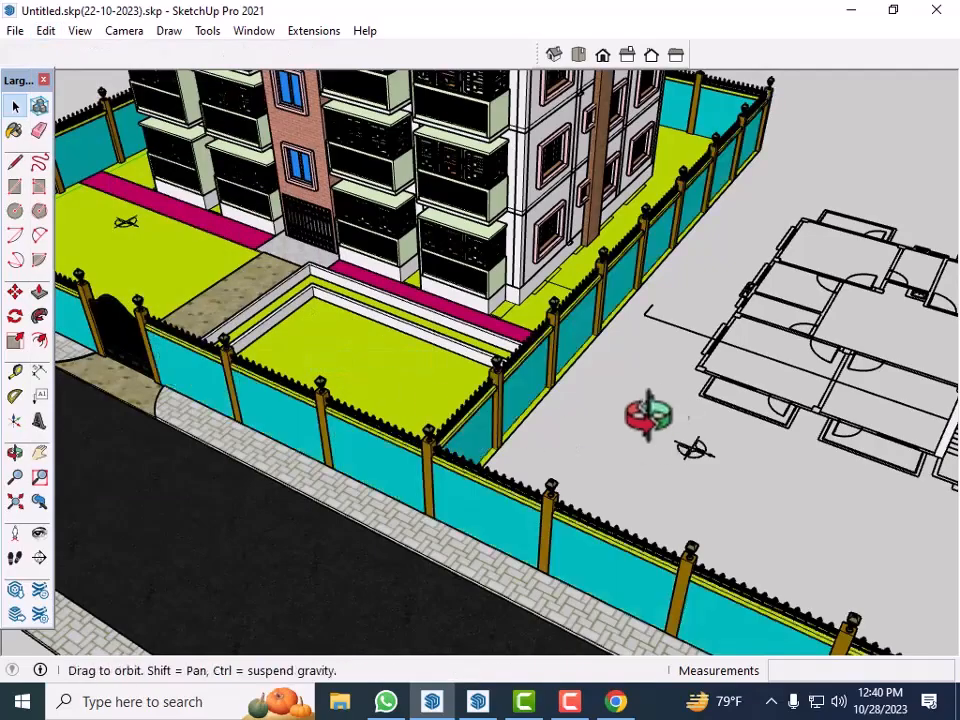
pyautogui.moveTo(444, 388); pyautogui.dragTo(536, 444, button='middle')
pyautogui.scroll(6, 574, 480)
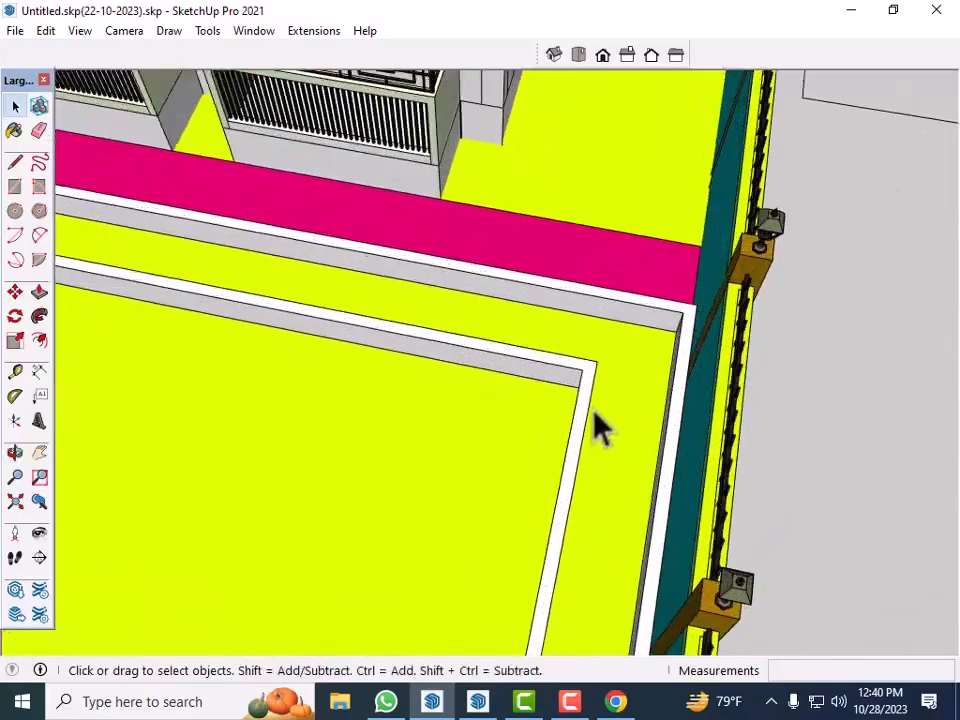
pyautogui.click(588, 401)
pyautogui.moveTo(588, 401); pyautogui.dragTo(819, 317, button='middle')
pyautogui.scroll(-4, 820, 285)
pyautogui.scroll(-5, 820, 258)
pyautogui.scroll(2, 660, 395)
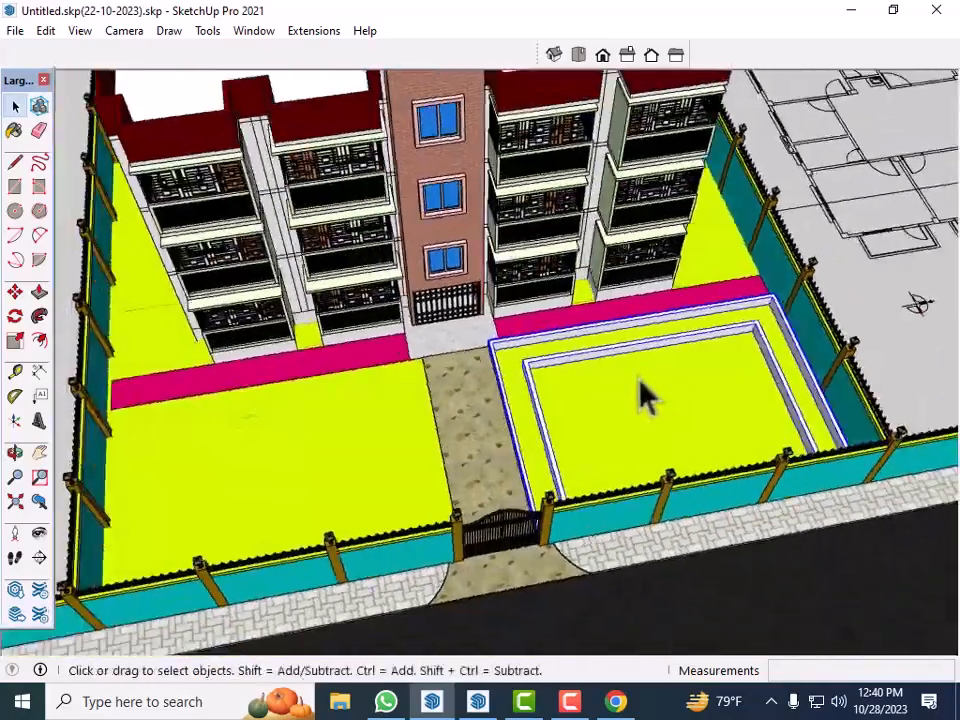
pyautogui.scroll(6, 445, 365)
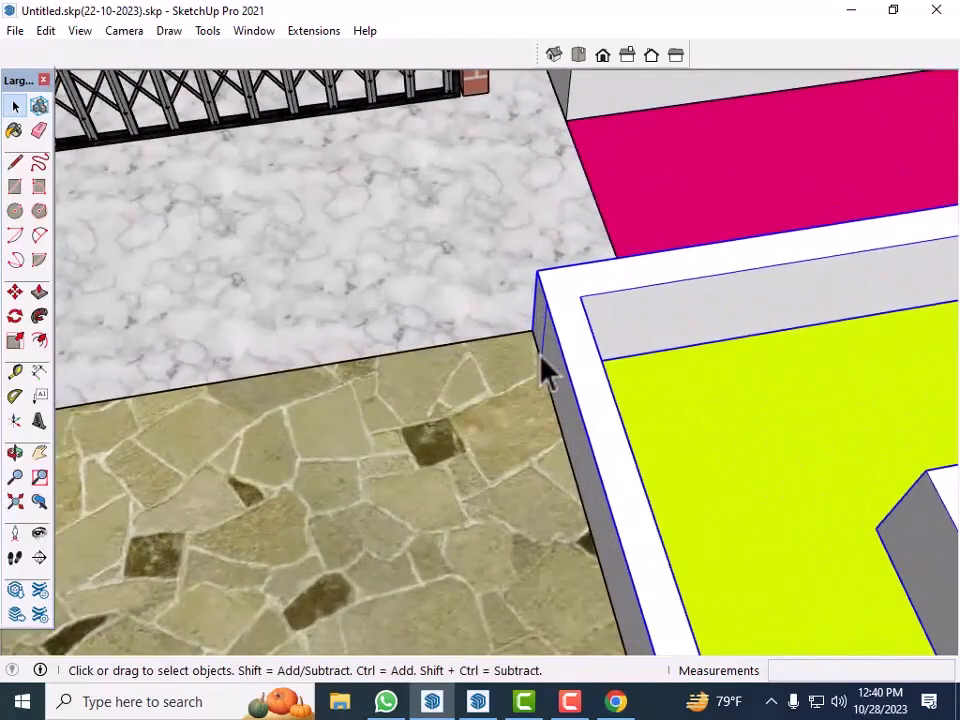
pyautogui.press('m')
pyautogui.click(538, 270)
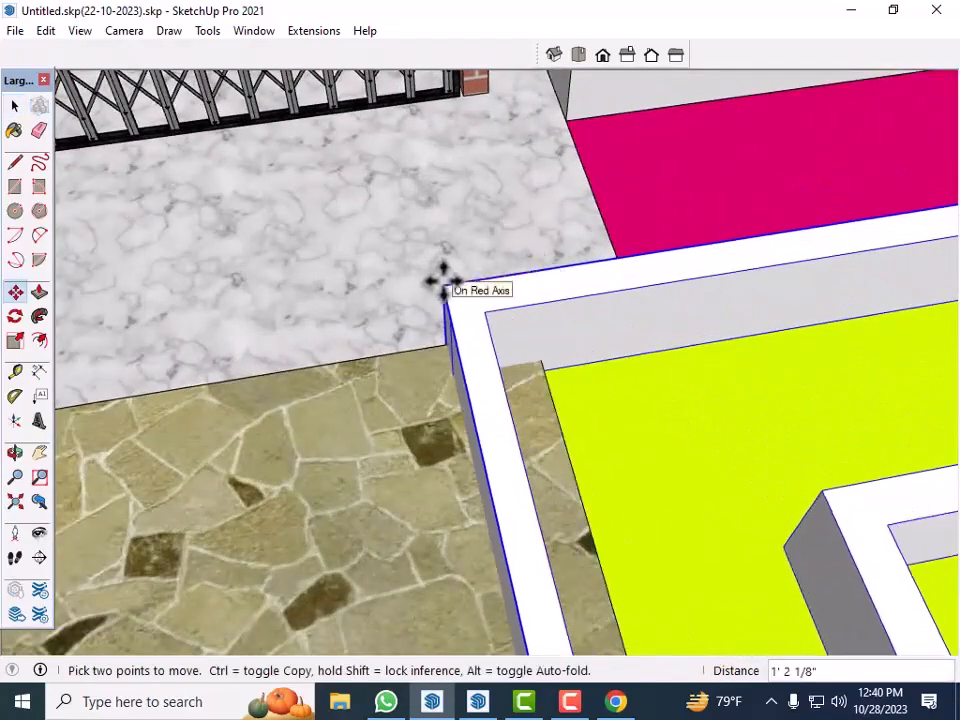
pyautogui.press('ctrl')
pyautogui.scroll(-6, 926, 300)
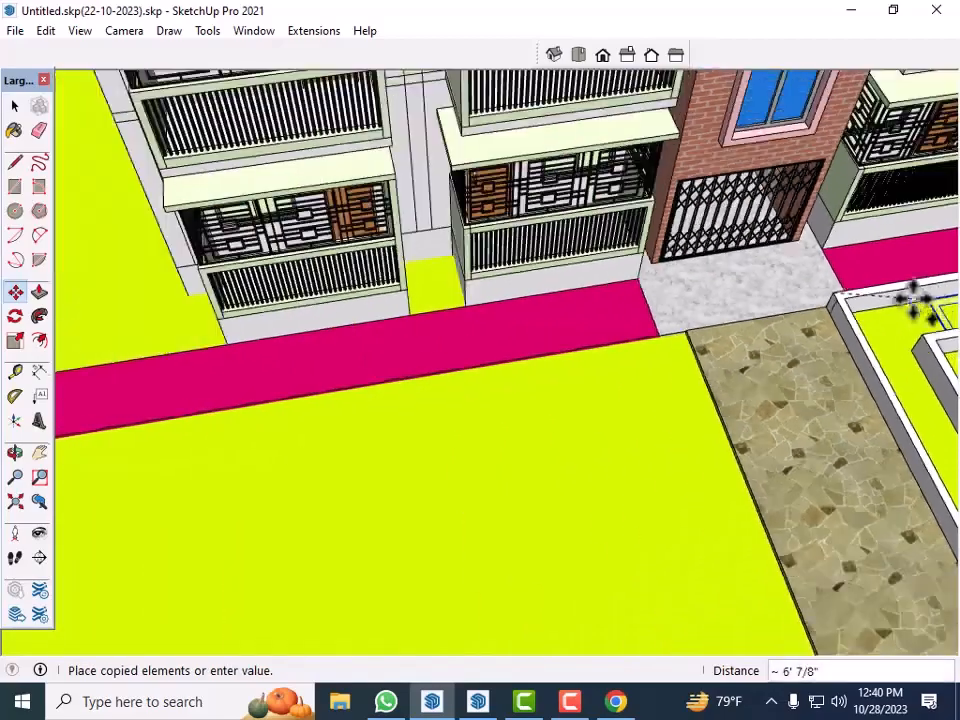
pyautogui.moveTo(746, 321); pyautogui.dragTo(514, 411, button='middle')
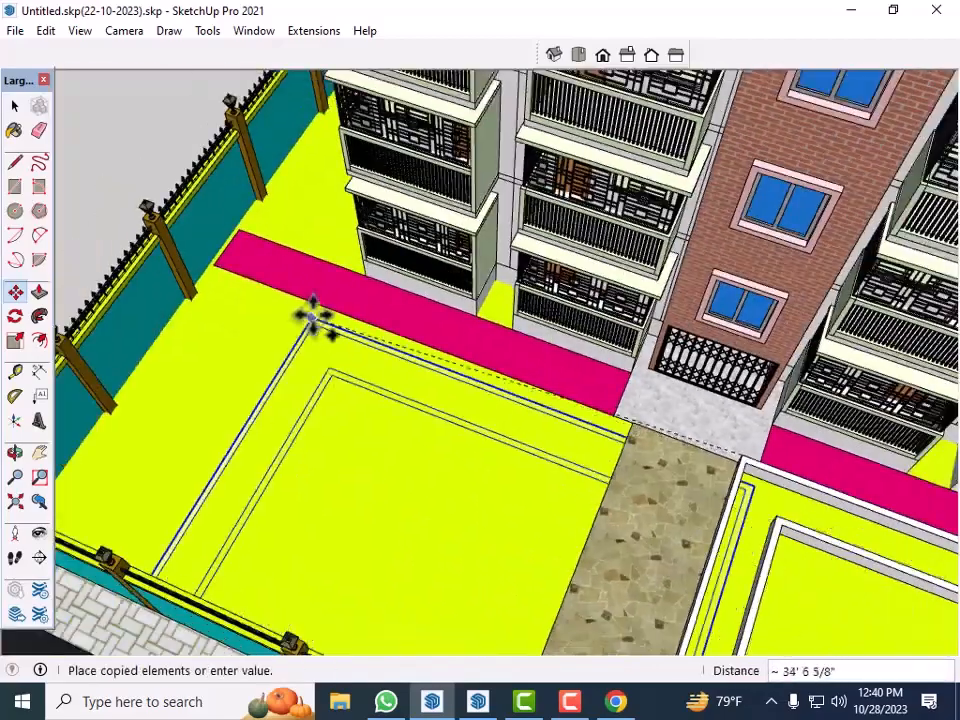
pyautogui.scroll(1, 313, 315)
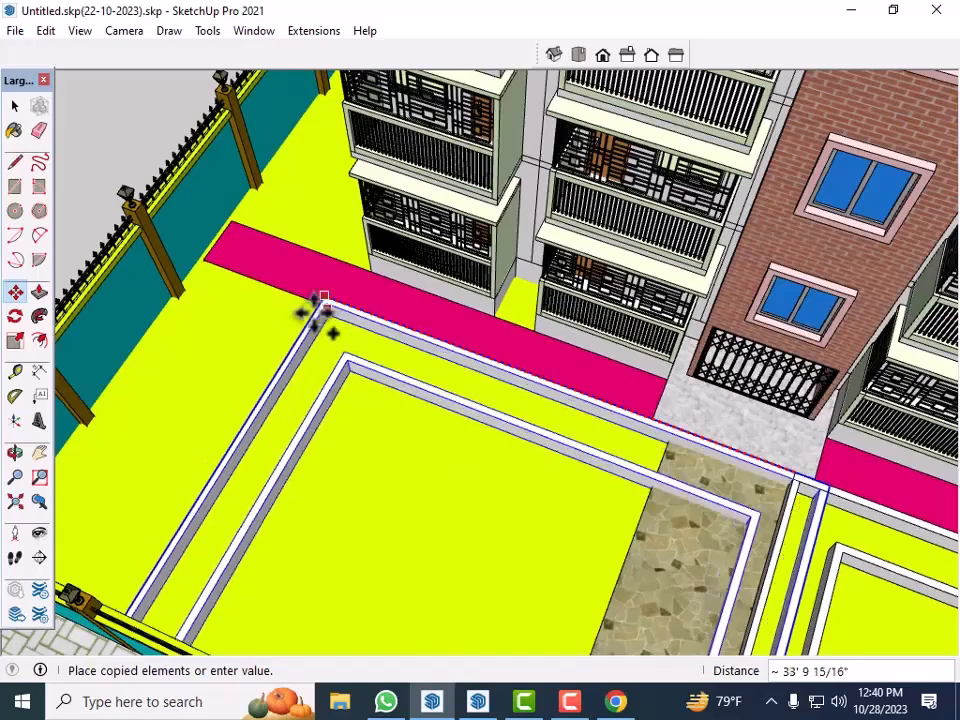
pyautogui.scroll(4, 154, 289)
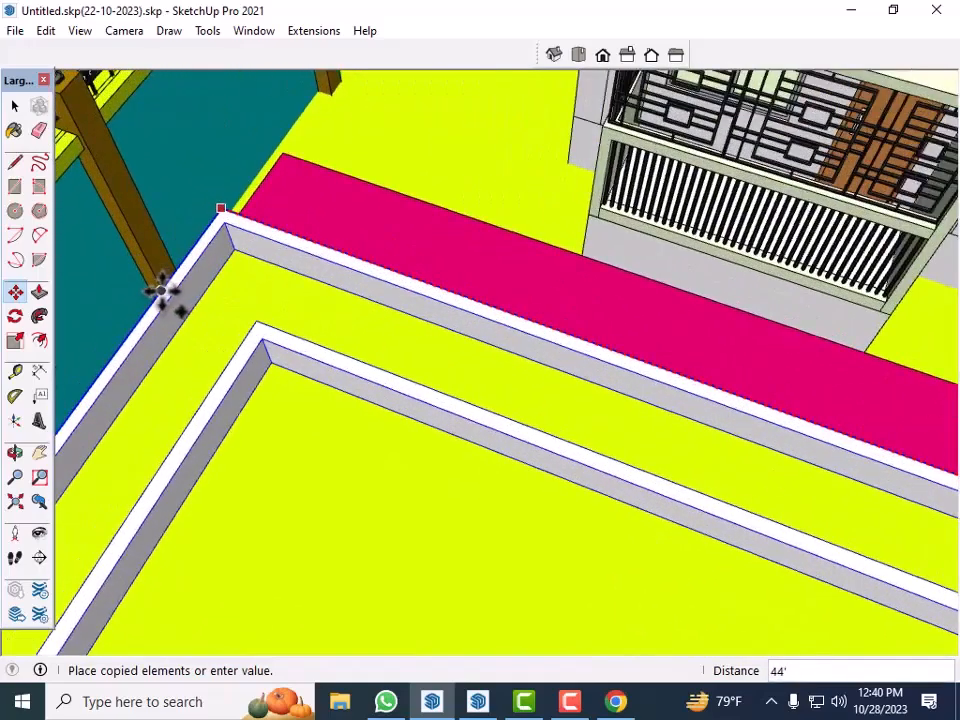
pyautogui.click(169, 257)
pyautogui.scroll(-4, 304, 251)
pyautogui.press('space')
# Examine the copied low walls from several angles against the original set, the entrance path and the building.
pyautogui.moveTo(560, 402); pyautogui.dragTo(605, 398, button='middle')
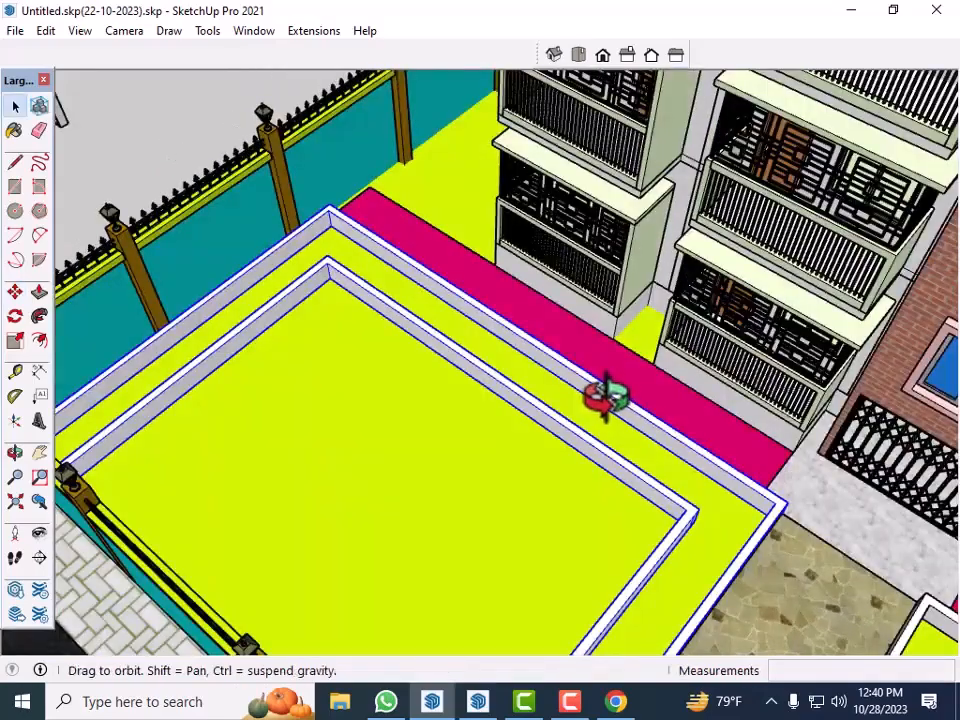
pyautogui.moveTo(562, 330); pyautogui.dragTo(510, 272, button='middle')
pyautogui.scroll(-3, 777, 625)
pyautogui.scroll(2, 774, 612)
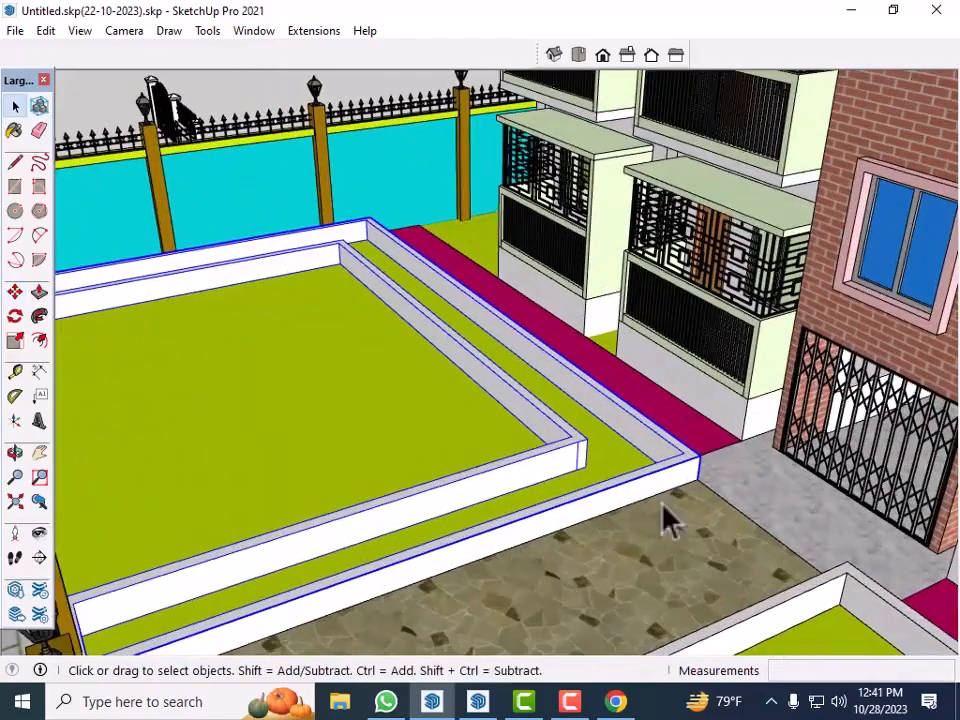
pyautogui.scroll(-2, 690, 515)
pyautogui.scroll(2, 654, 468)
pyautogui.scroll(-5, 572, 342)
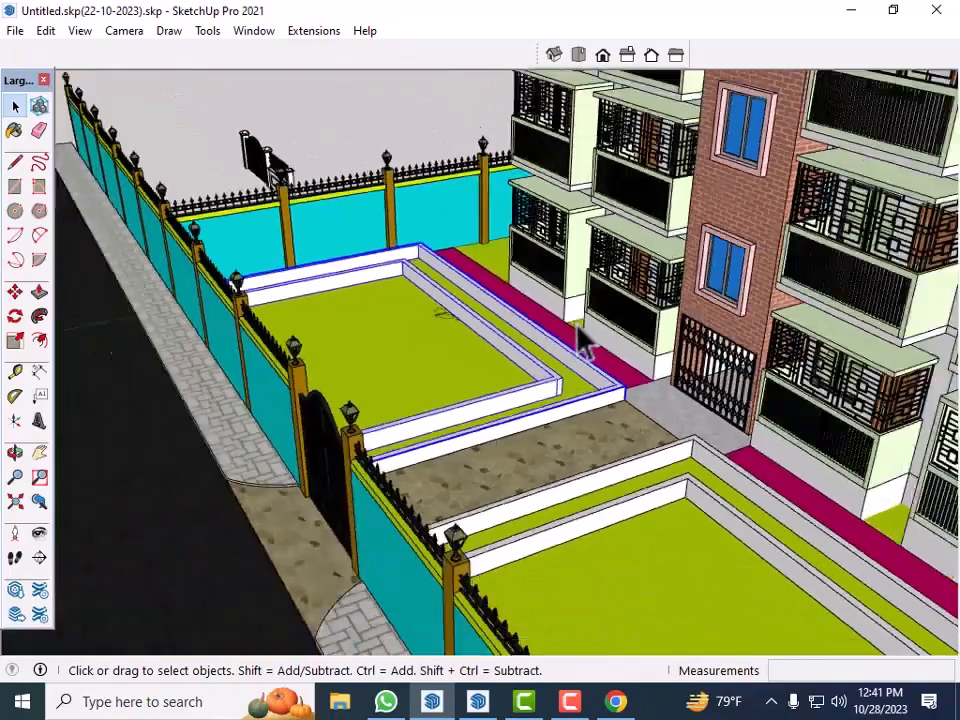
pyautogui.scroll(-1, 557, 400)
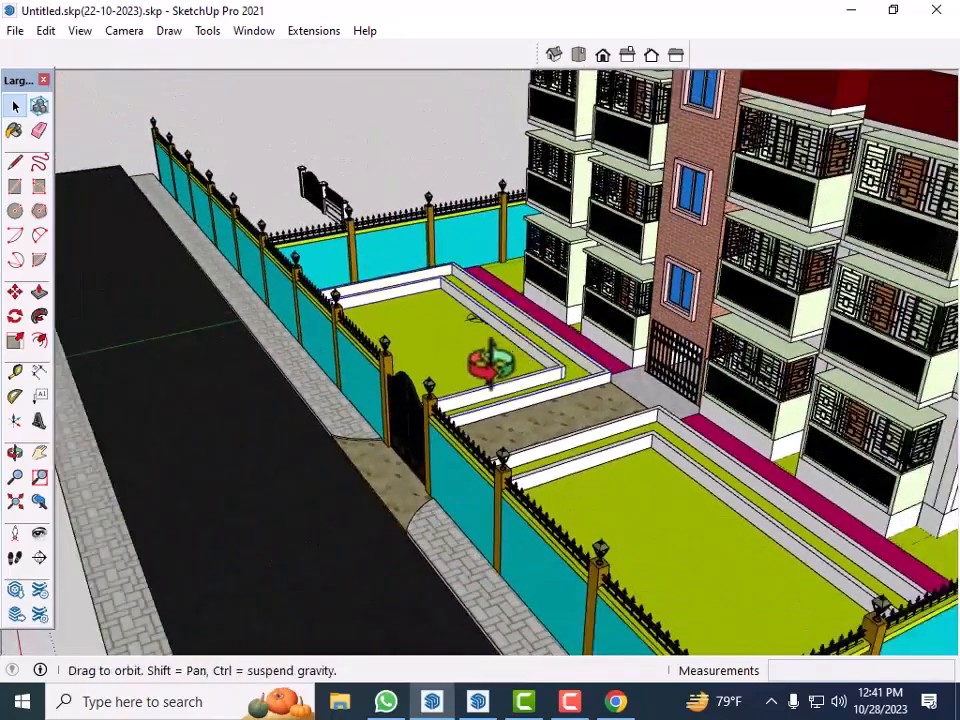
# Push the top face of the original low walls down 4" inside their group.
pyautogui.scroll(6, 664, 574)
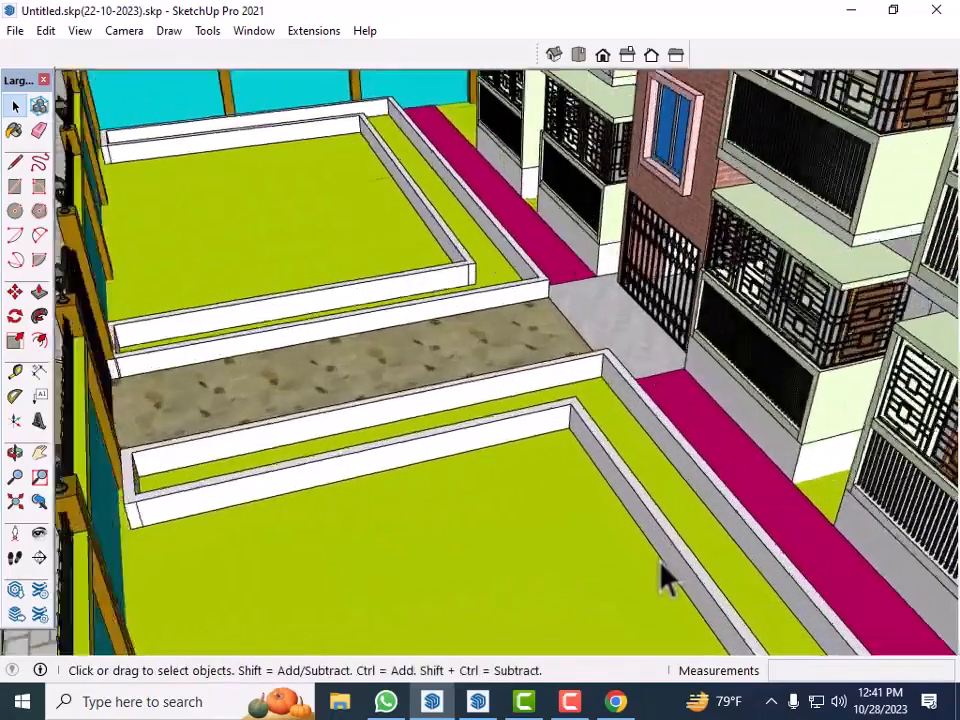
pyautogui.moveTo(664, 574); pyautogui.dragTo(643, 550, button='middle')
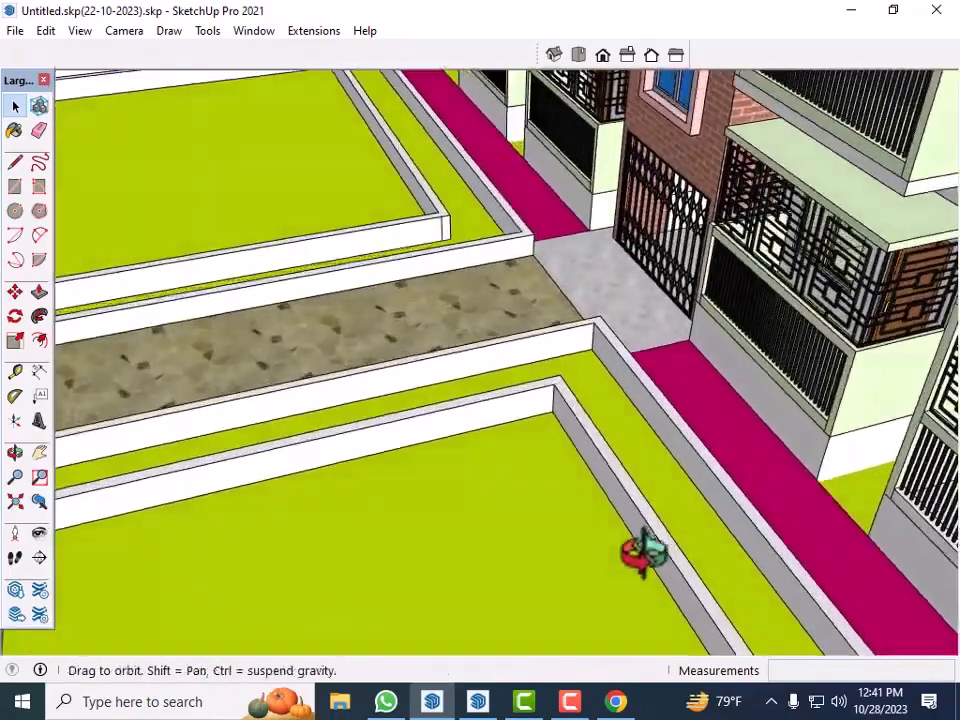
pyautogui.scroll(3, 602, 476)
pyautogui.moveTo(572, 508); pyautogui.dragTo(580, 440, button='middle')
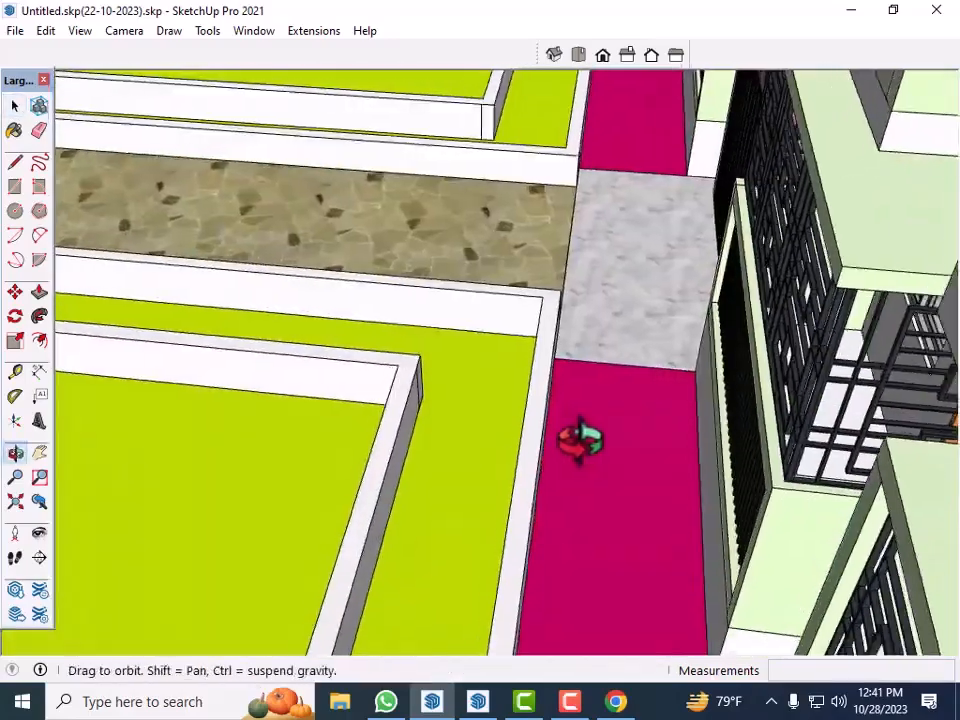
pyautogui.scroll(5, 568, 504)
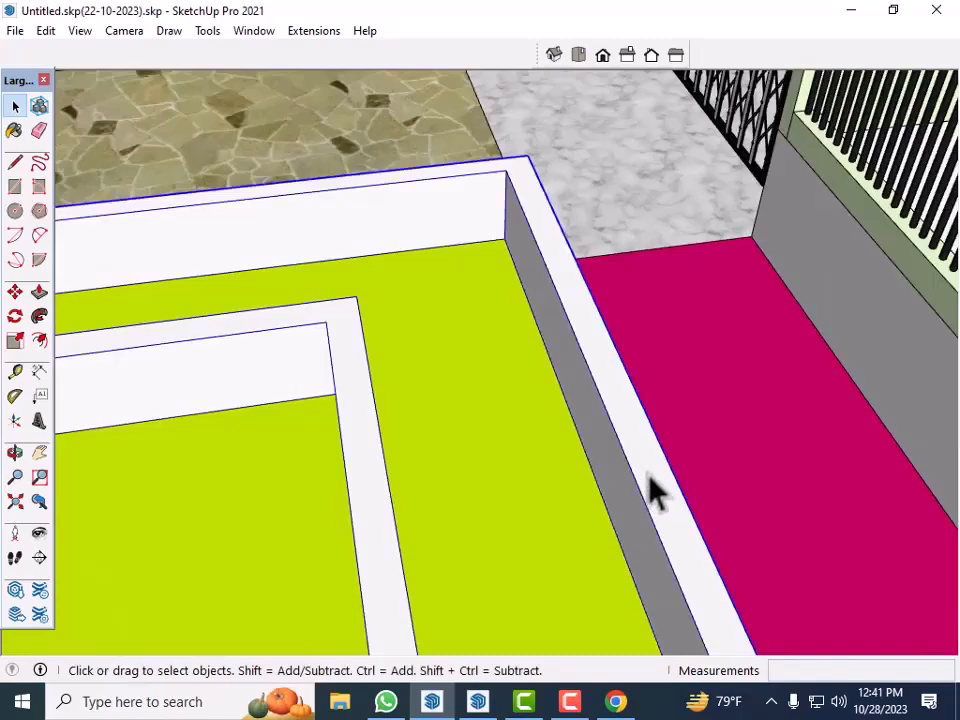
pyautogui.tripleClick(649, 475)
pyautogui.press('p')
pyautogui.scroll(1, 645, 470)
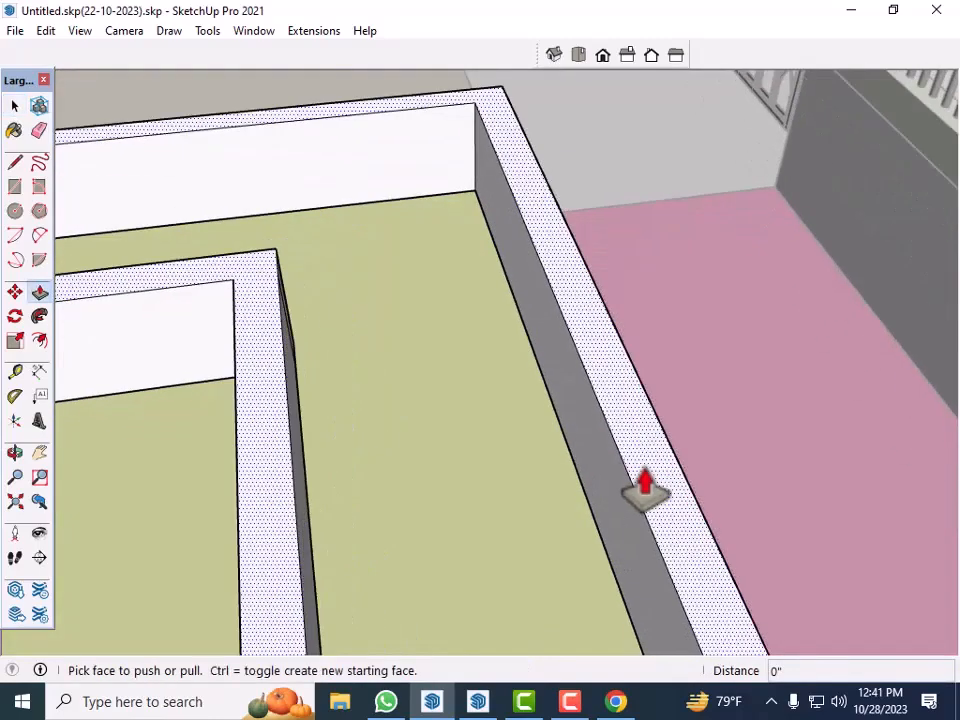
pyautogui.click(645, 487)
pyautogui.write('4')
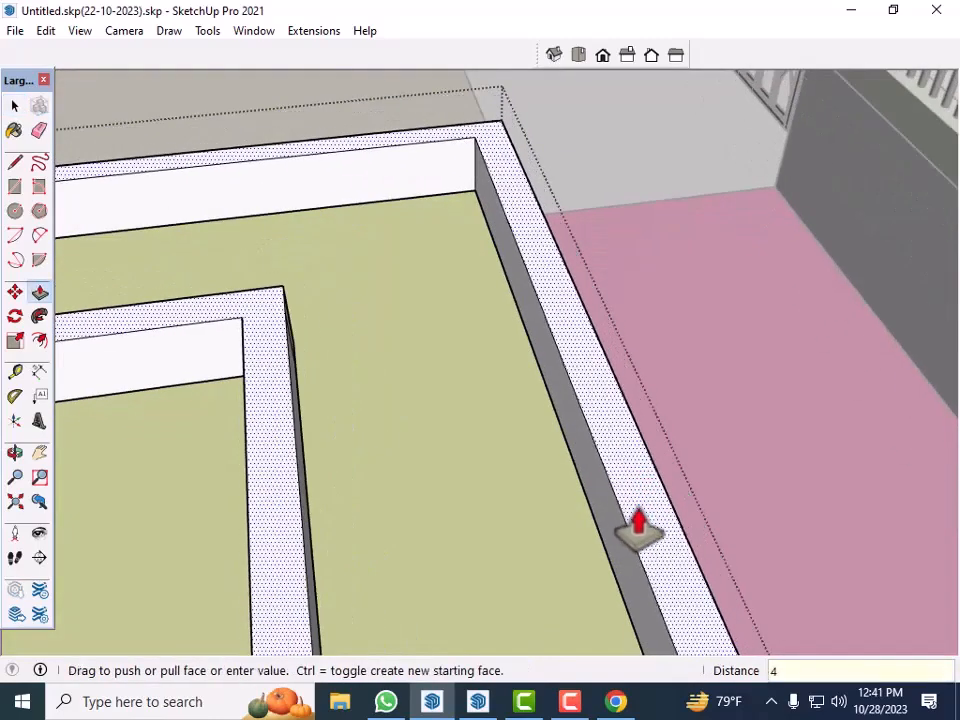
pyautogui.press('Return')
pyautogui.scroll(-5, 636, 524)
pyautogui.press('space')
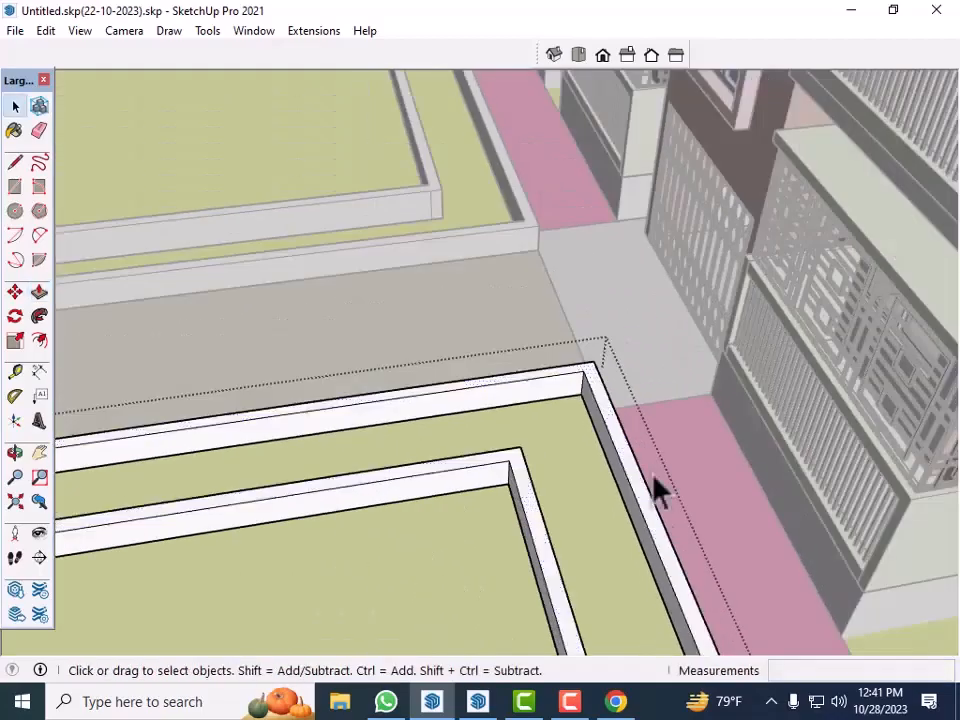
# Lower the top face of the copied low walls across the entrance path with Push/Pull, inside their group.
pyautogui.scroll(5, 551, 221)
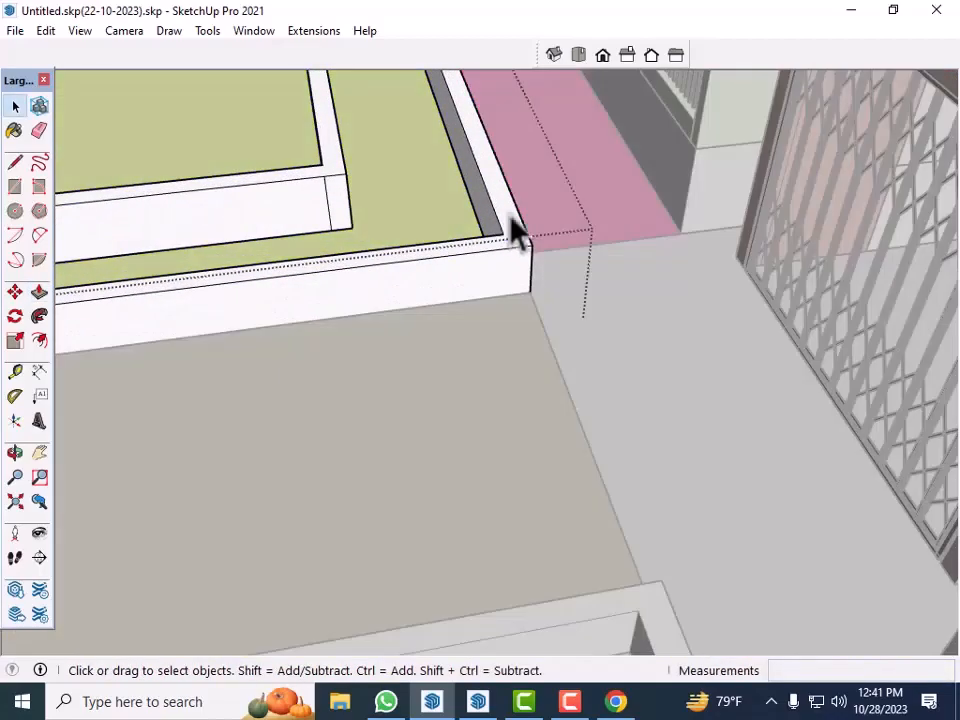
pyautogui.click(515, 233)
pyautogui.press('p')
pyautogui.scroll(1, 512, 240)
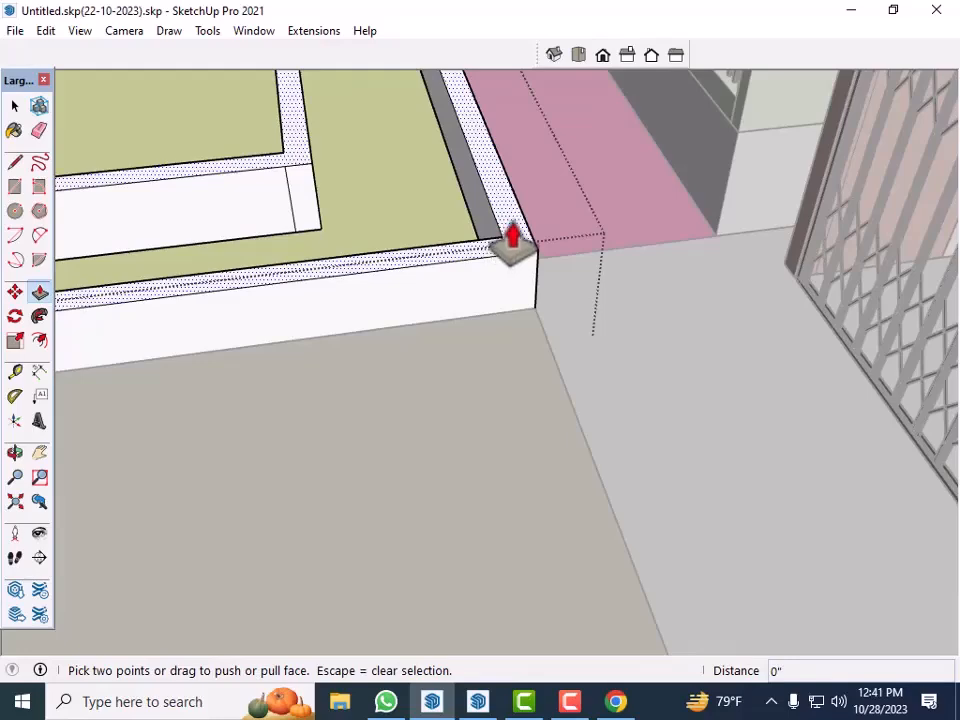
pyautogui.click(512, 240)
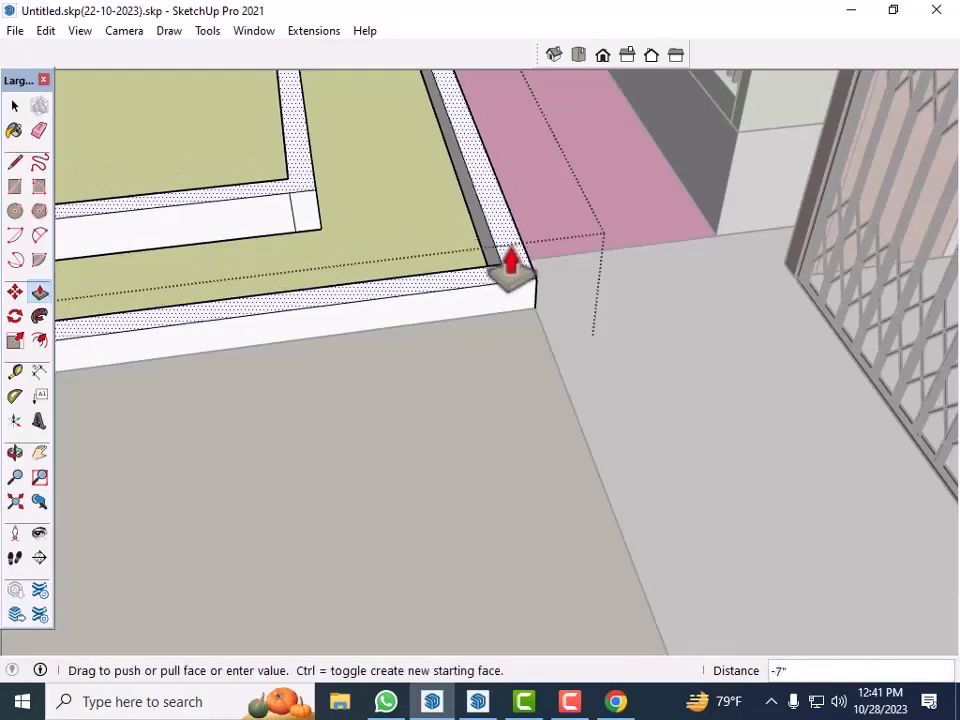
pyautogui.scroll(-2, 511, 262)
pyautogui.press('Return')
pyautogui.scroll(-3, 657, 394)
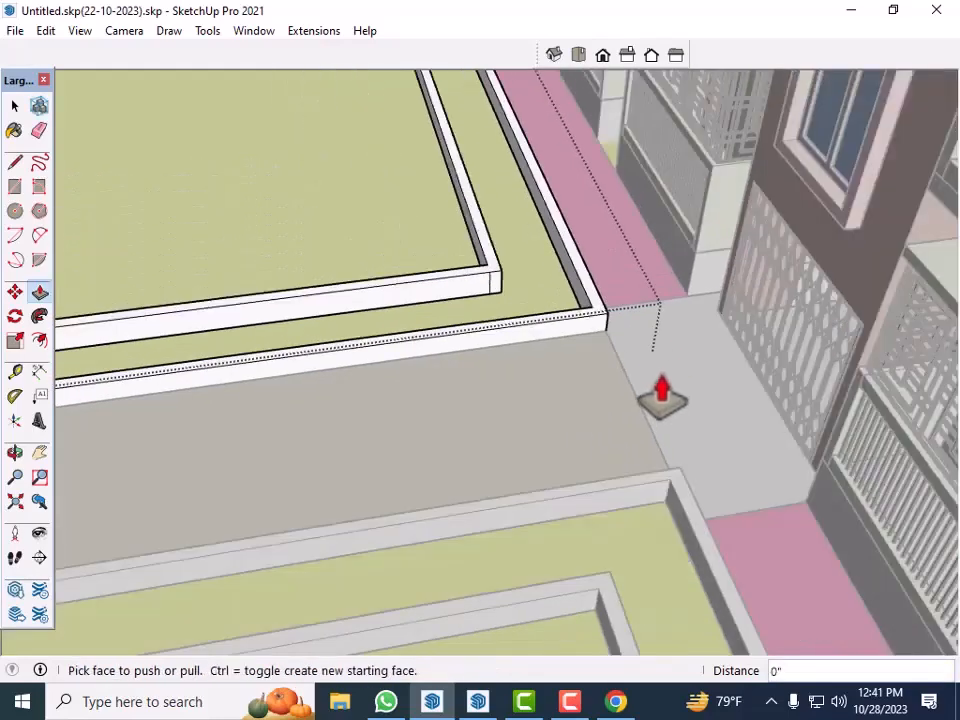
pyautogui.press('space')
pyautogui.scroll(-5, 667, 375)
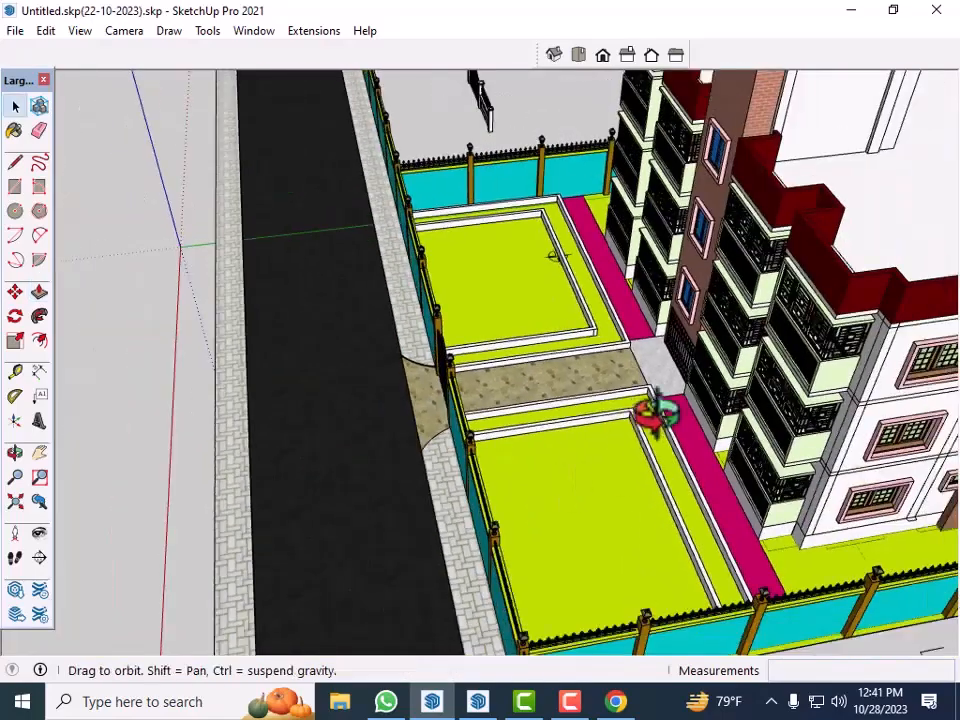
# Scale the black road surface to 0.69 along the green axis, narrowing it from the side away from the boundary wall.
pyautogui.moveTo(654, 407); pyautogui.dragTo(761, 366, button='middle')
pyautogui.scroll(-5, 758, 368)
pyautogui.scroll(-4, 708, 583)
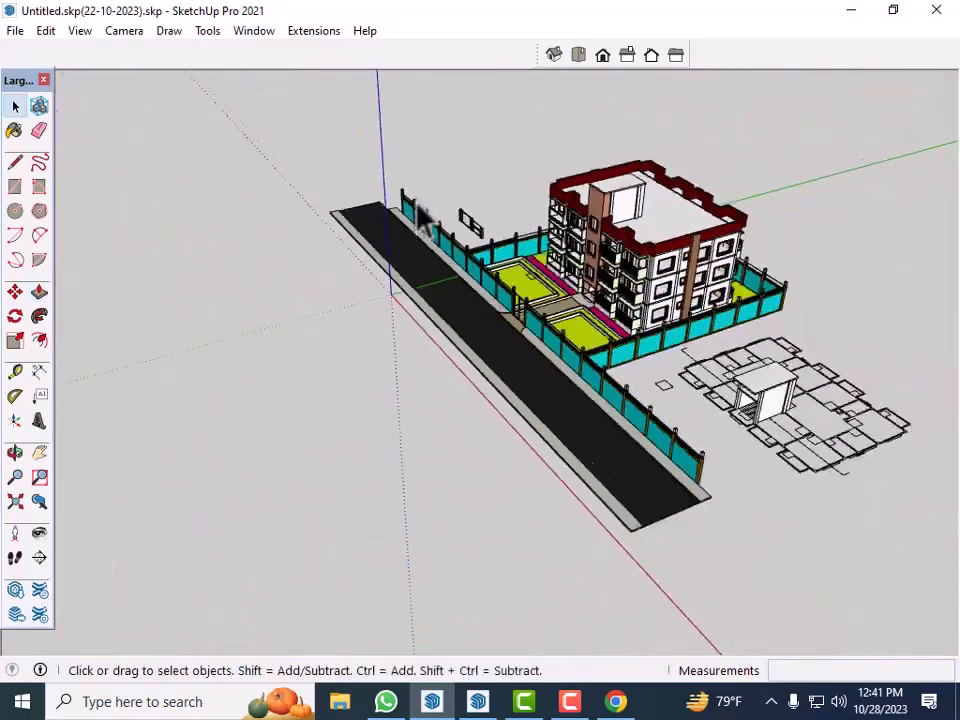
pyautogui.scroll(5, 591, 375)
pyautogui.click(573, 367)
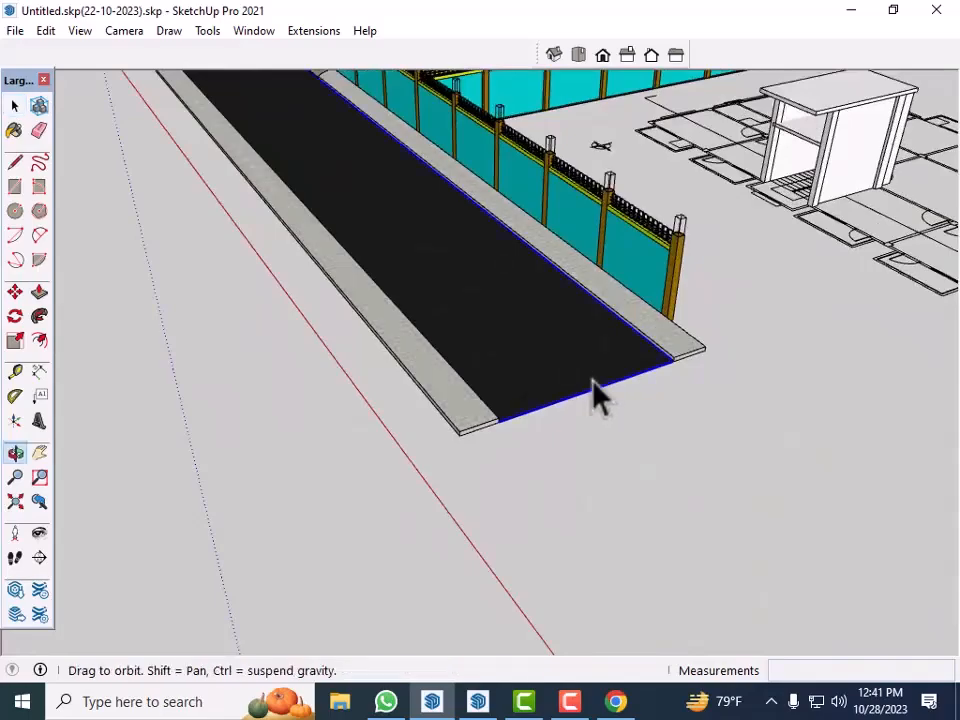
pyautogui.moveTo(591, 378); pyautogui.dragTo(459, 406, button='middle')
pyautogui.scroll(3, 405, 405)
pyautogui.press('s')
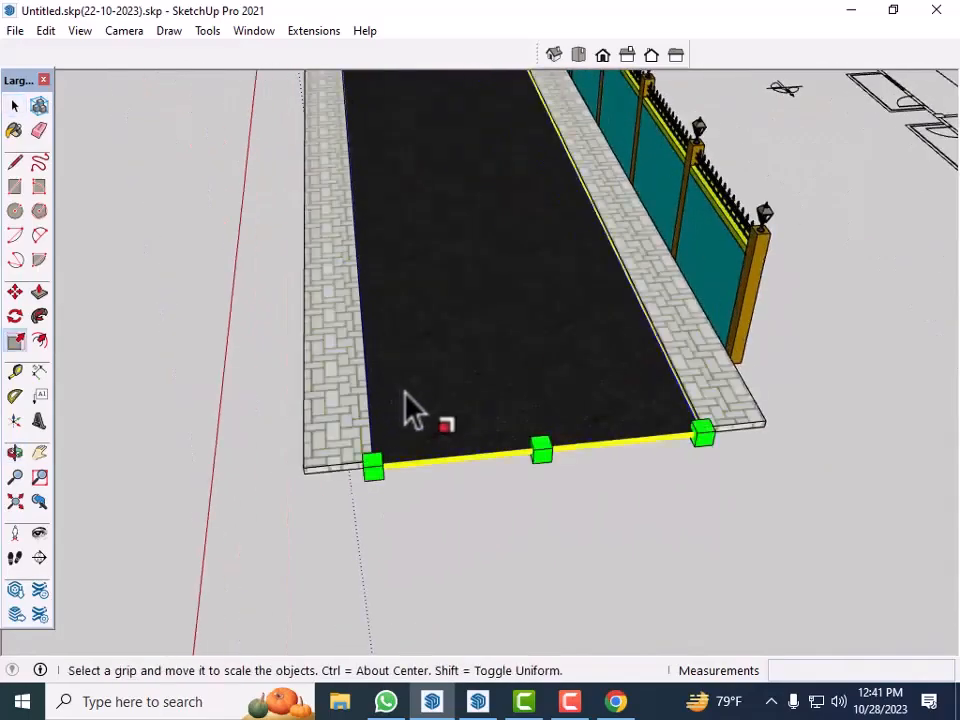
pyautogui.scroll(-2, 534, 531)
pyautogui.moveTo(534, 531); pyautogui.dragTo(447, 365, button='middle')
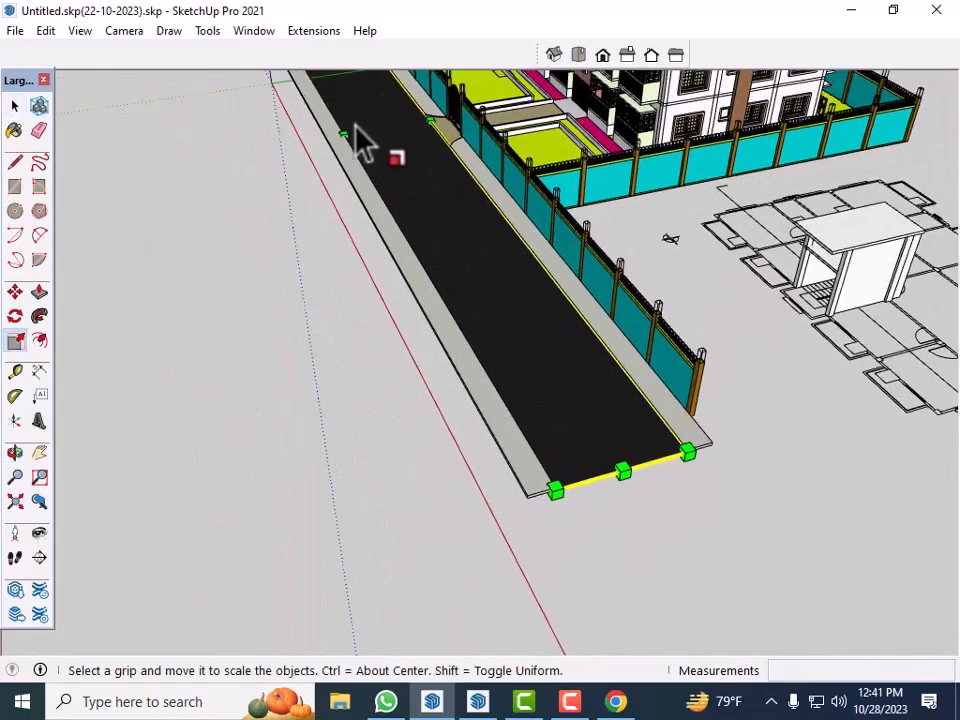
pyautogui.moveTo(347, 134); pyautogui.dragTo(382, 131)
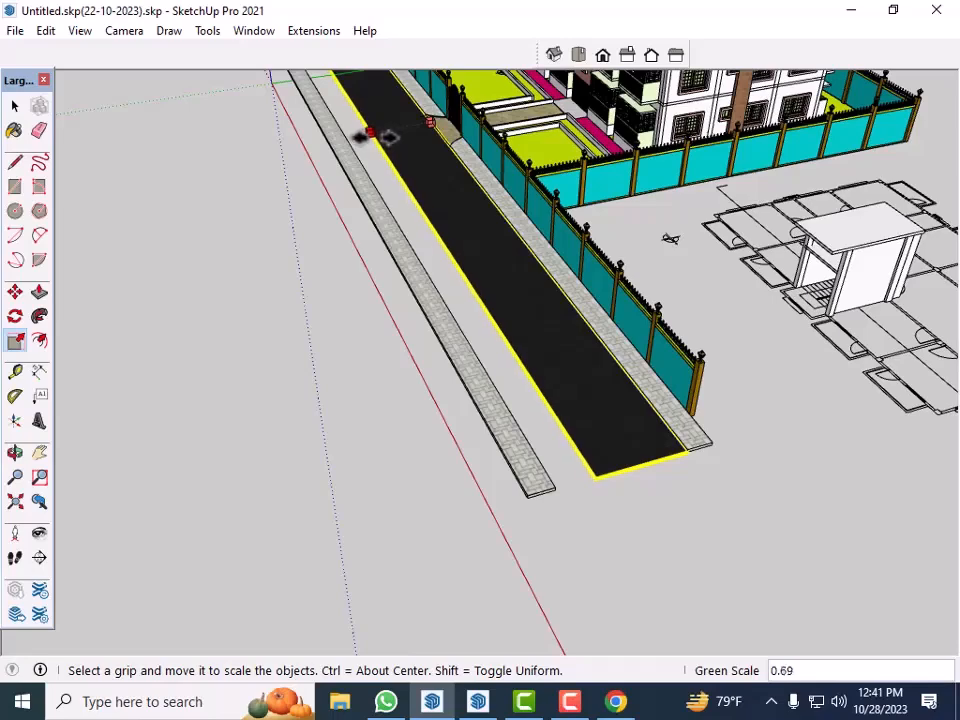
pyautogui.press('space')
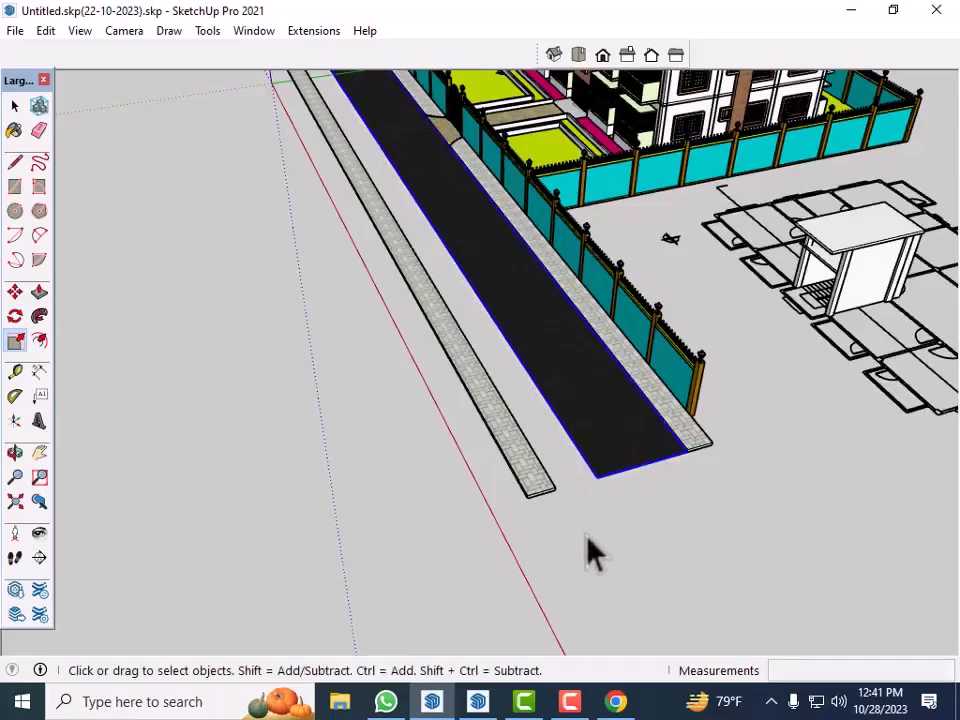
# Move the detached paved sidewalk by its end corner against the narrowed road's outer edge.
pyautogui.click(573, 516)
pyautogui.scroll(3, 564, 500)
pyautogui.scroll(2, 545, 500)
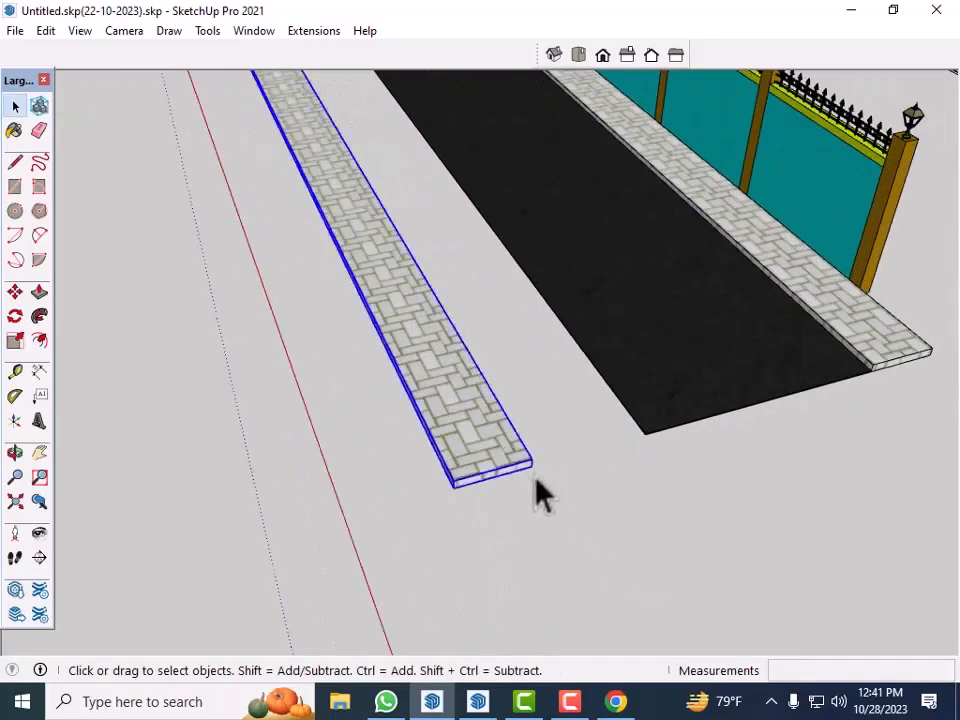
pyautogui.press('m')
pyautogui.scroll(3, 531, 467)
pyautogui.click(527, 462)
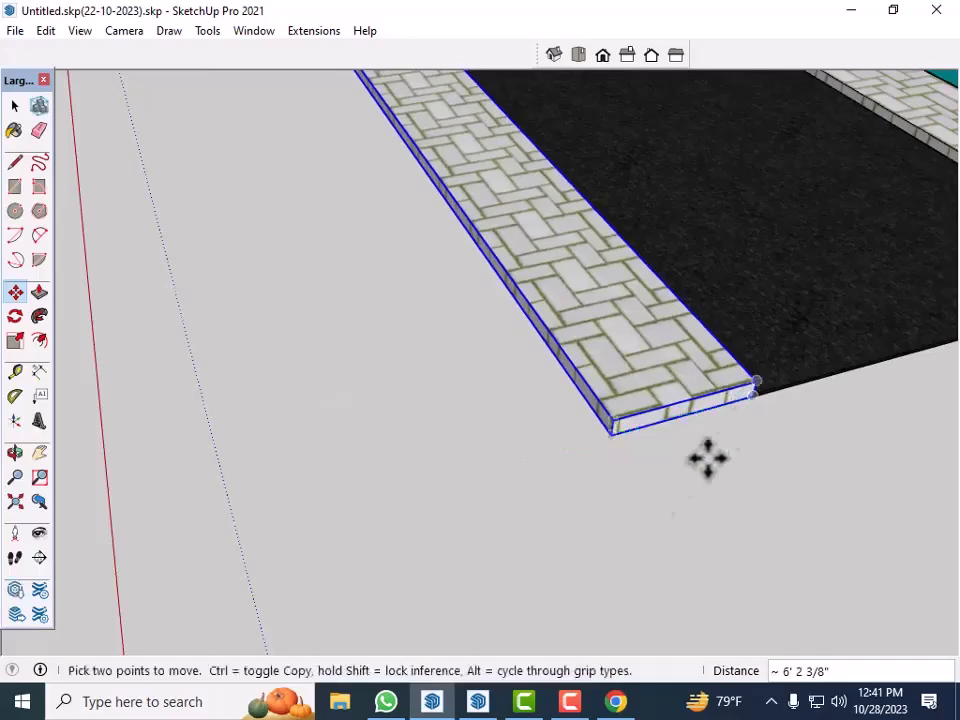
pyautogui.scroll(-4, 638, 487)
pyautogui.press('space')
pyautogui.click(765, 550)
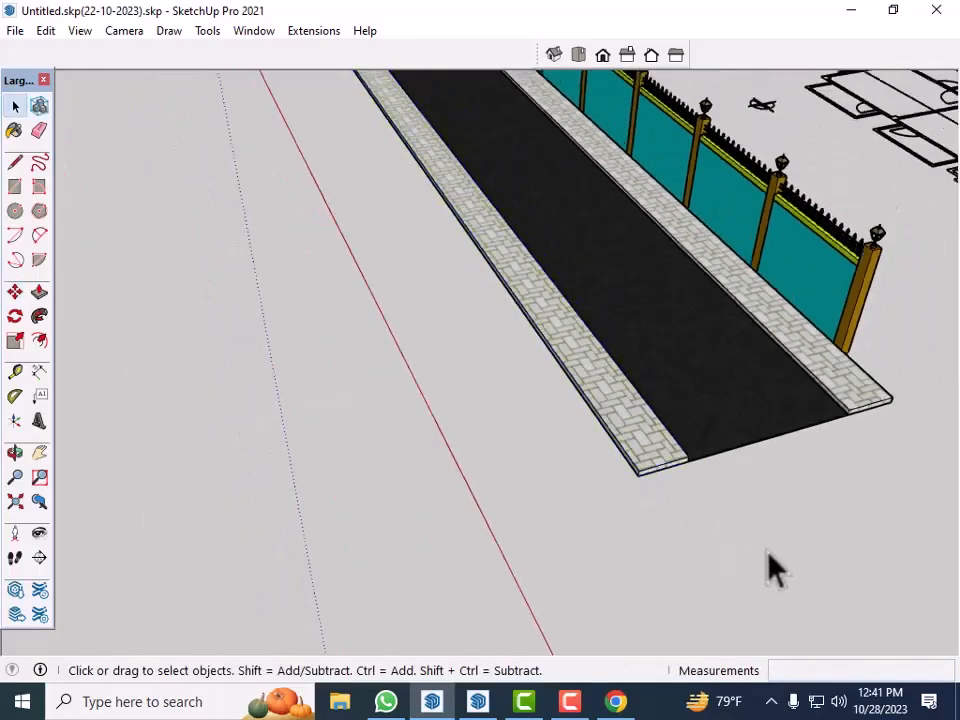
pyautogui.moveTo(784, 564); pyautogui.dragTo(775, 470, button='middle')
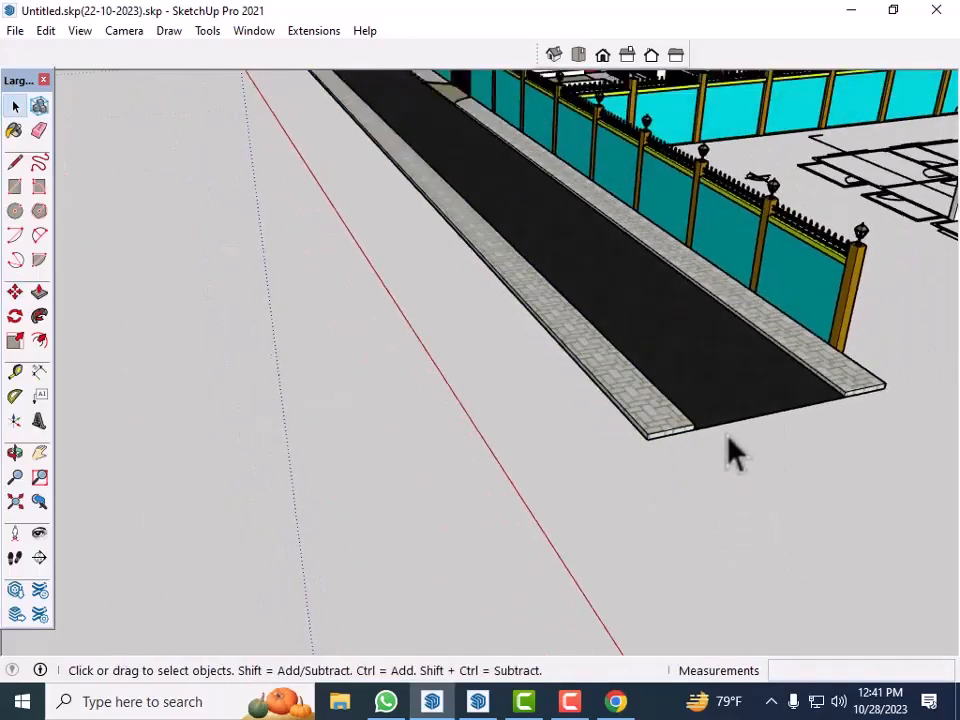
# Lengthen the black road surface by scaling it along the red axis past the sidewalk ends beyond the boundary wall's last lamp pillar.
pyautogui.scroll(7, 727, 436)
pyautogui.click(741, 336)
pyautogui.scroll(-2, 511, 437)
pyautogui.scroll(-2, 511, 452)
pyautogui.moveTo(497, 444); pyautogui.dragTo(628, 545, button='middle')
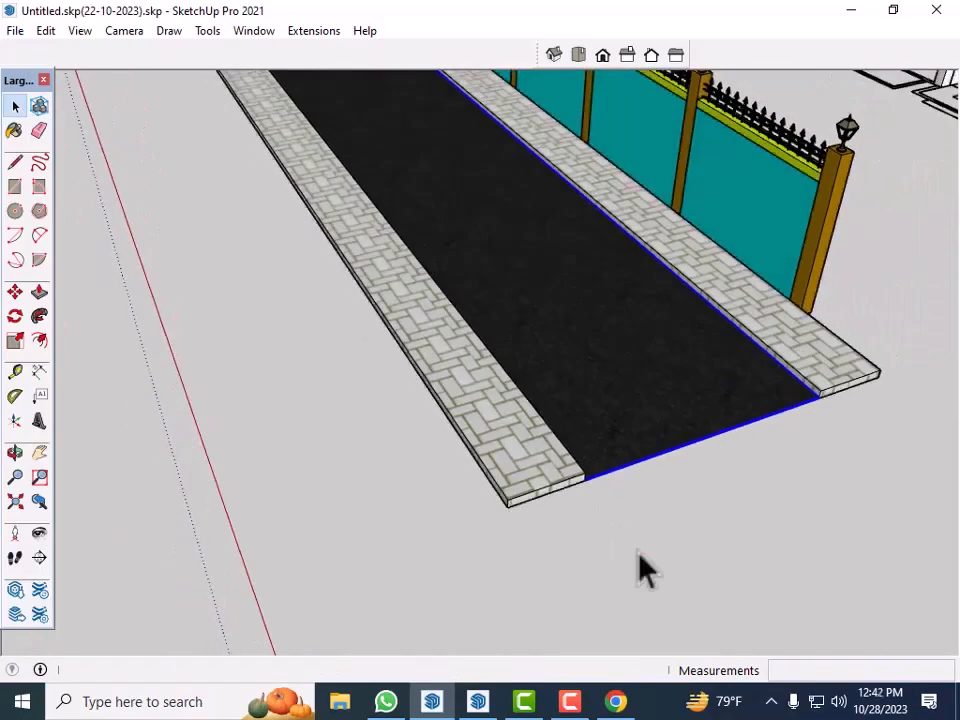
pyautogui.press('s')
pyautogui.click(707, 438)
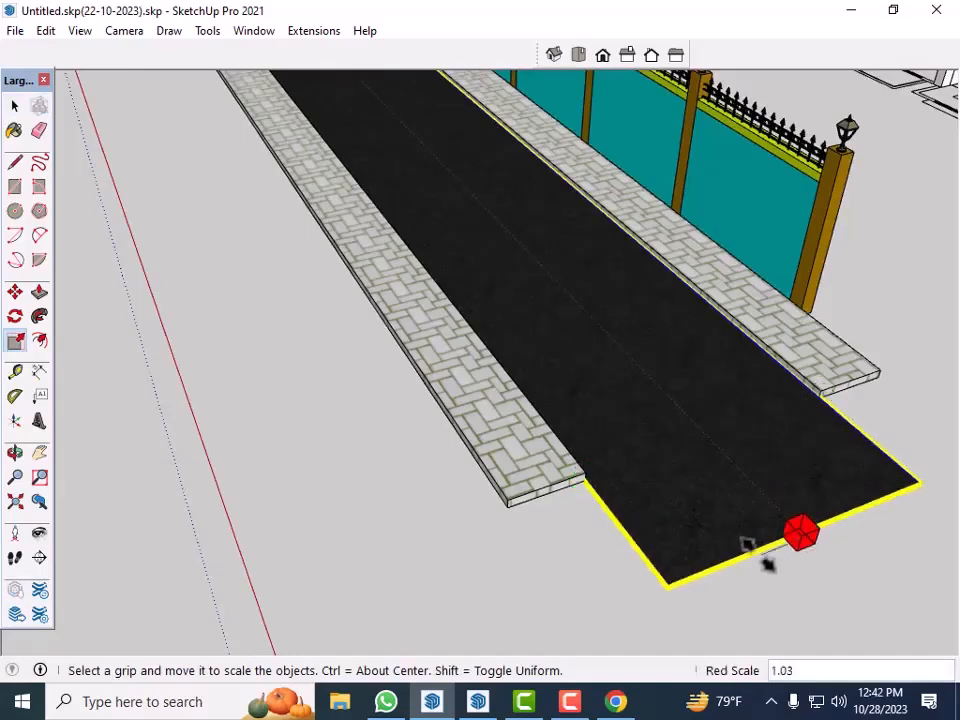
pyautogui.scroll(-6, 639, 402)
pyautogui.scroll(-2, 634, 377)
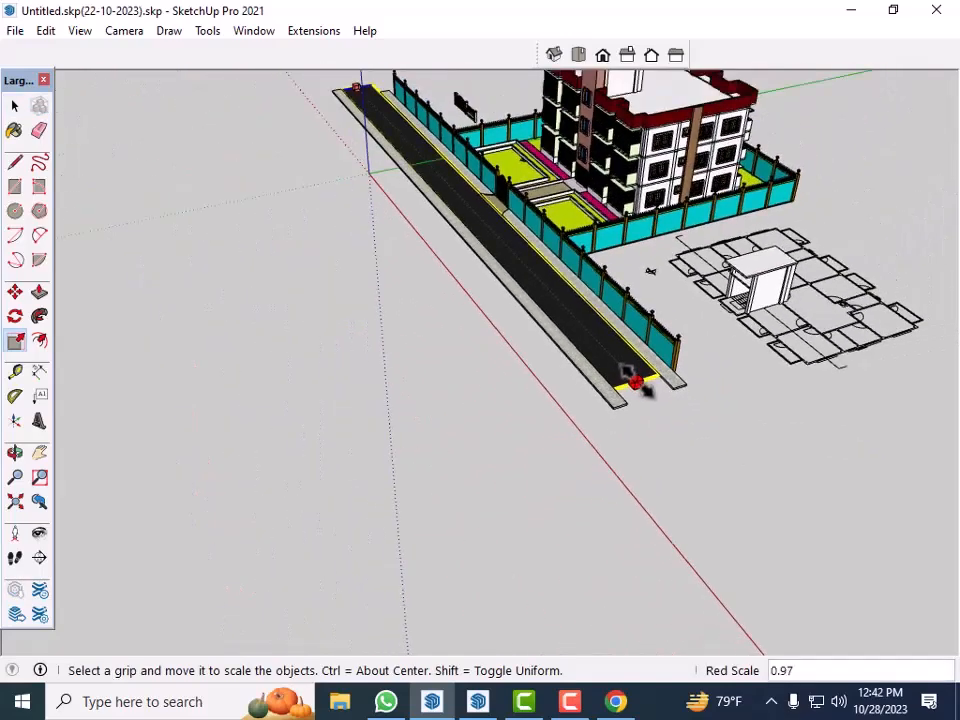
pyautogui.scroll(-3, 746, 454)
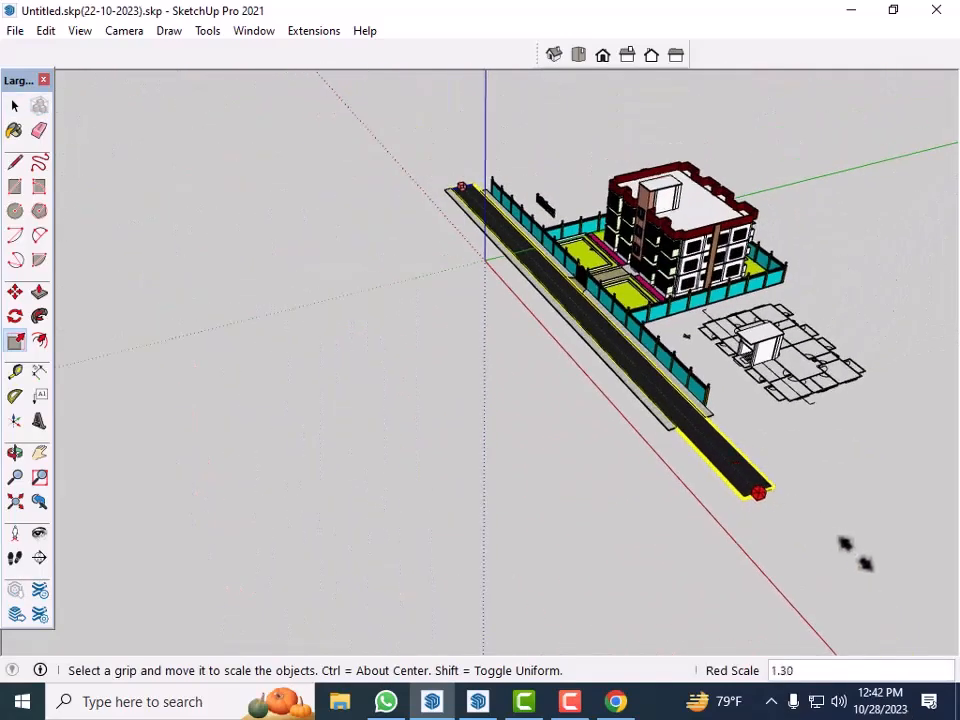
pyautogui.click(895, 617)
# Extend the end face of the outer paved sidewalk with Push/Pull, inside its group, to the lengthened road's end.
pyautogui.scroll(8, 638, 472)
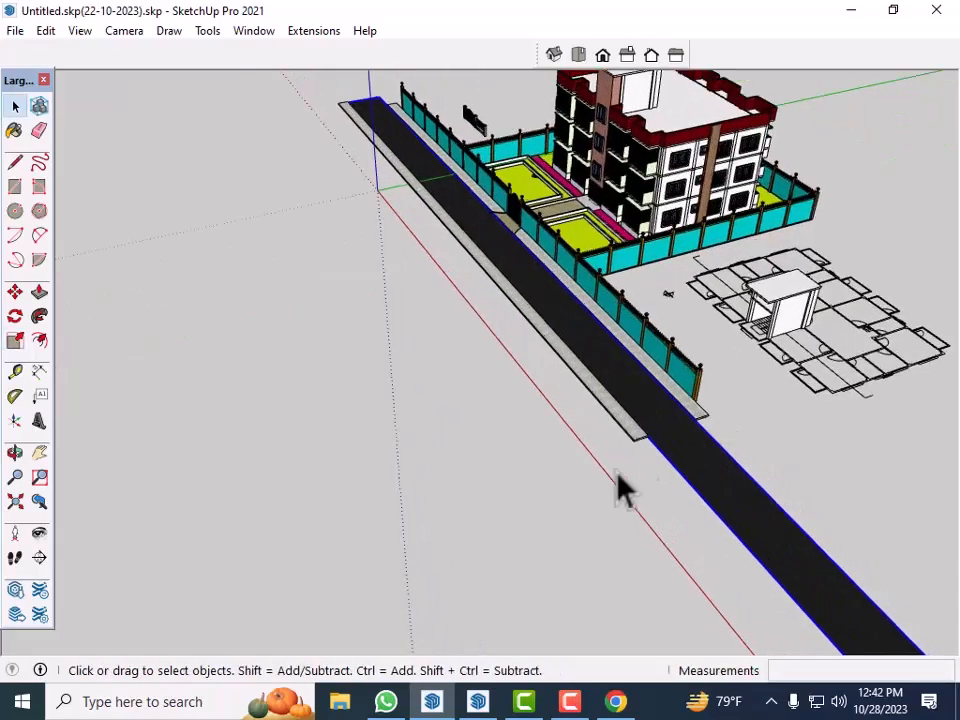
pyautogui.scroll(2, 628, 392)
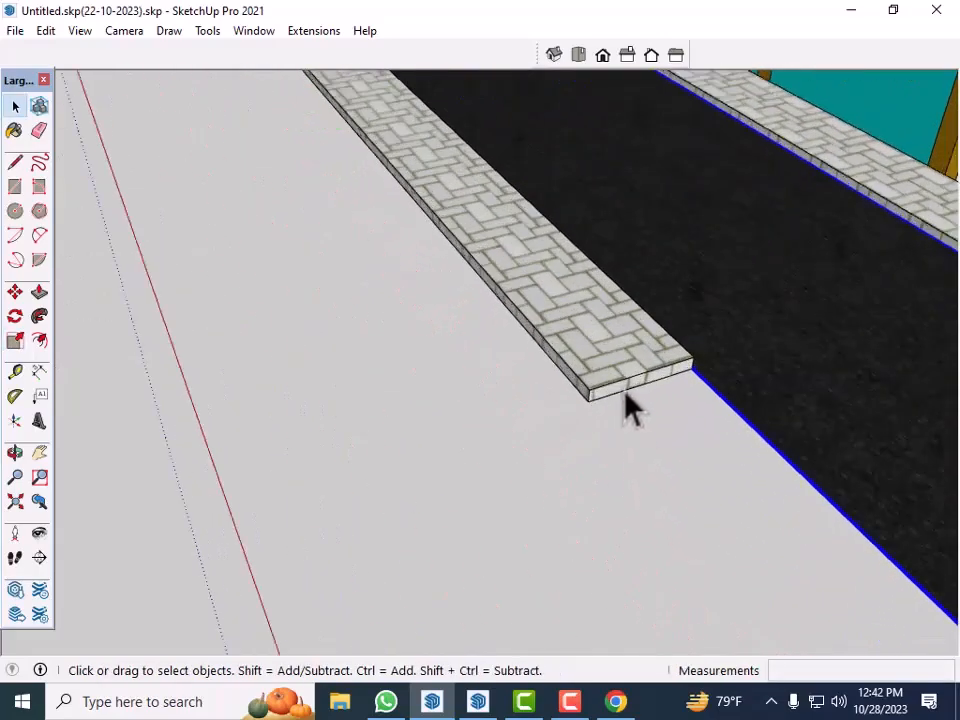
pyautogui.doubleClick(628, 392)
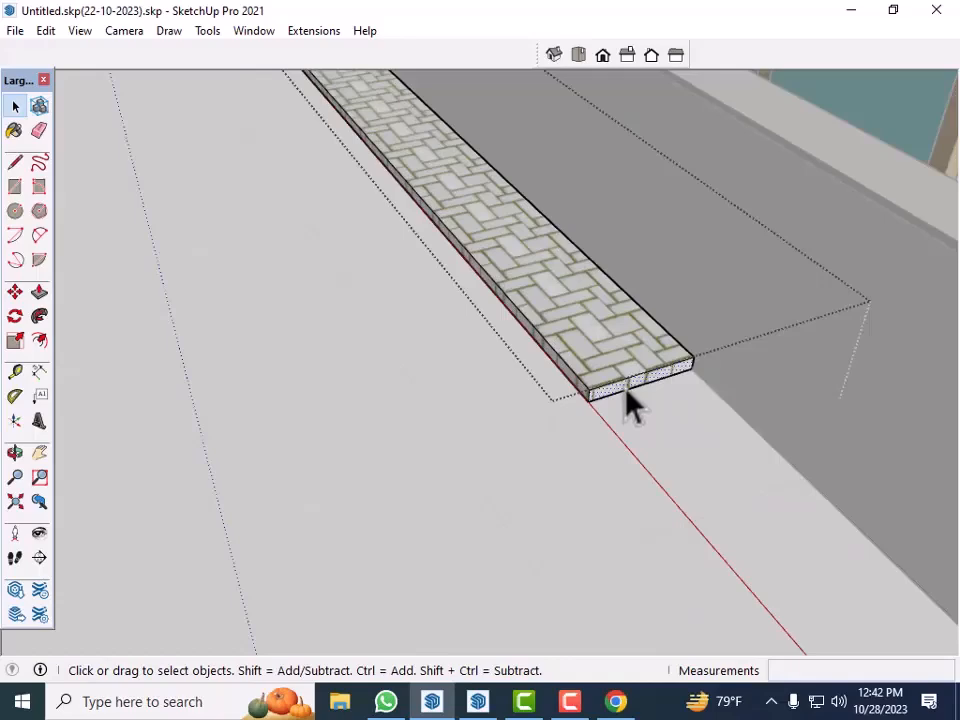
pyautogui.press('p')
pyautogui.scroll(1, 627, 401)
pyautogui.scroll(-5, 613, 420)
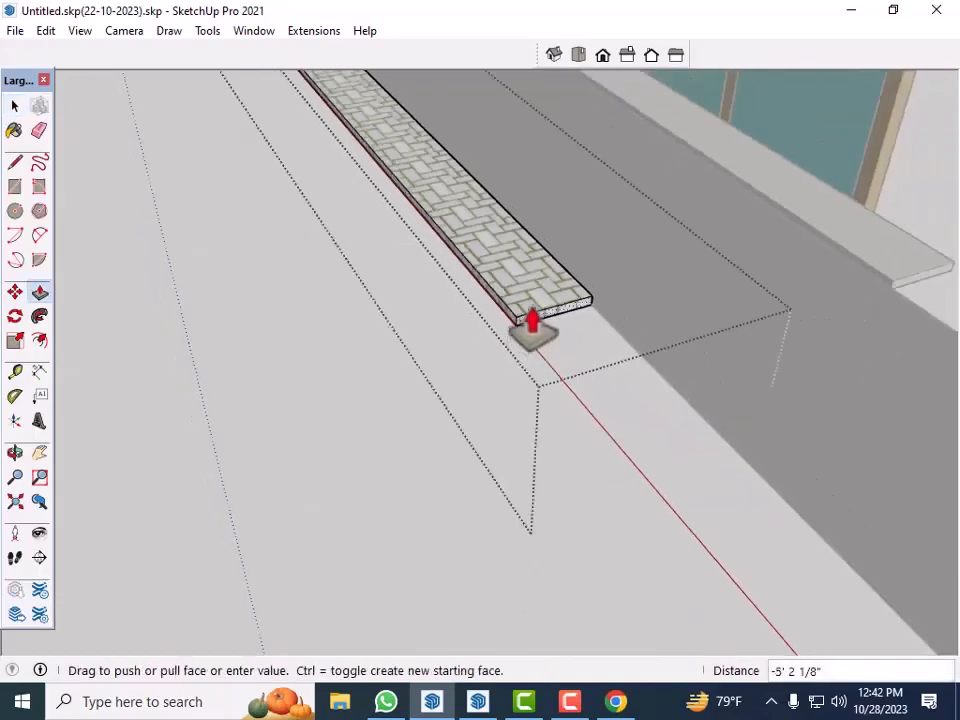
pyautogui.scroll(-3, 545, 380)
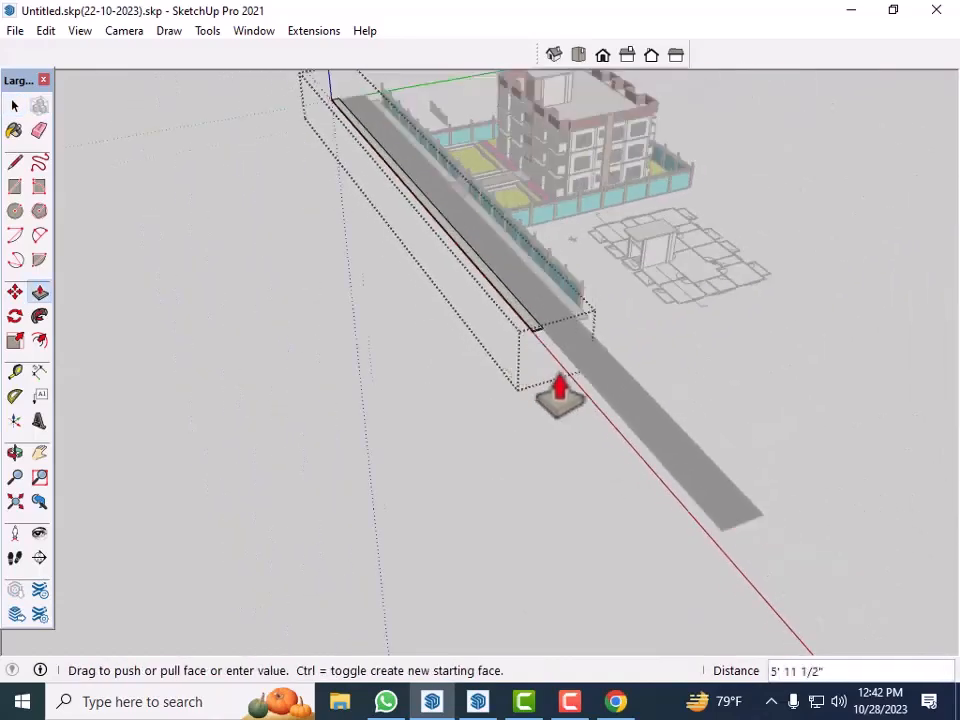
pyautogui.scroll(2, 700, 515)
pyautogui.moveTo(700, 497); pyautogui.dragTo(572, 343, button='middle')
pyautogui.scroll(5, 463, 300)
pyautogui.press('space')
# Extend the wall-side paved sidewalk's end face with Push/Pull to the same road end and close its group.
pyautogui.scroll(4, 441, 313)
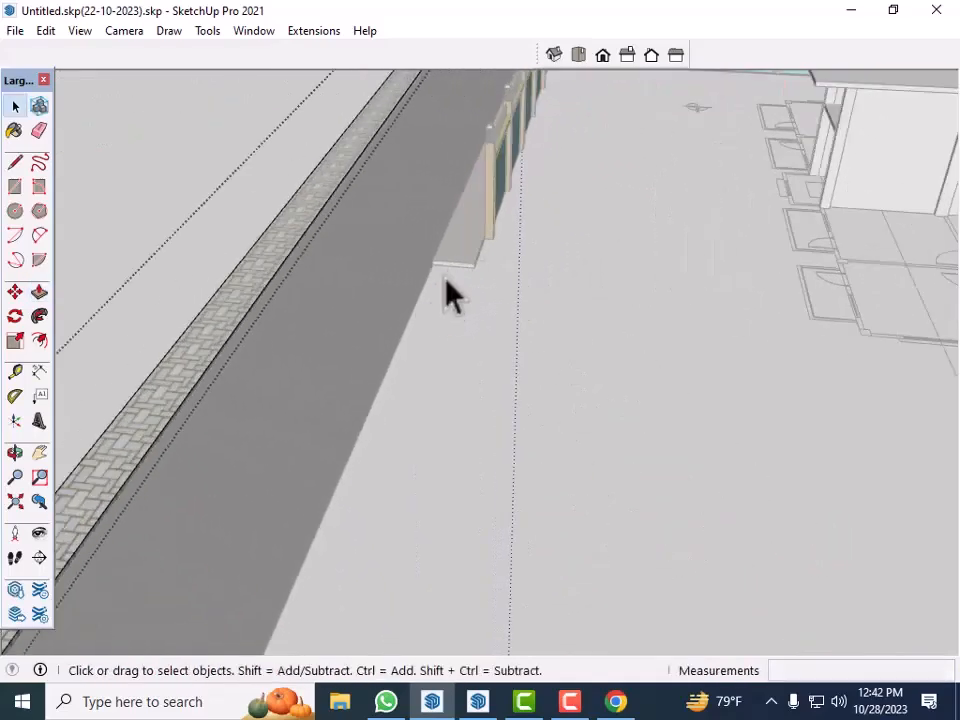
pyautogui.scroll(-2, 454, 300)
pyautogui.click(452, 312)
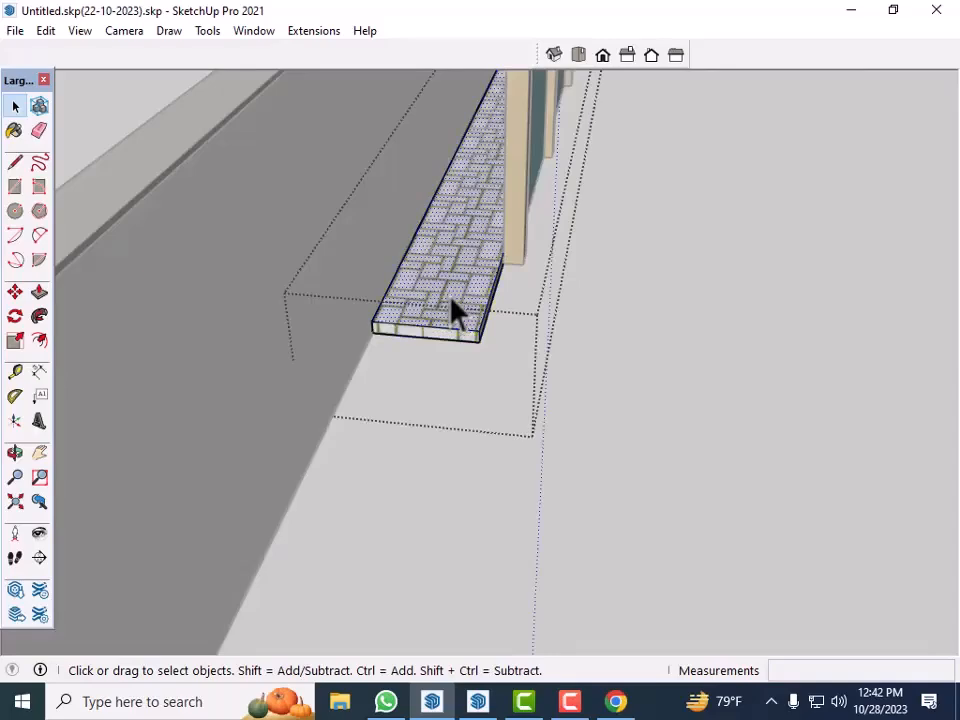
pyautogui.press('p')
pyautogui.scroll(2, 446, 354)
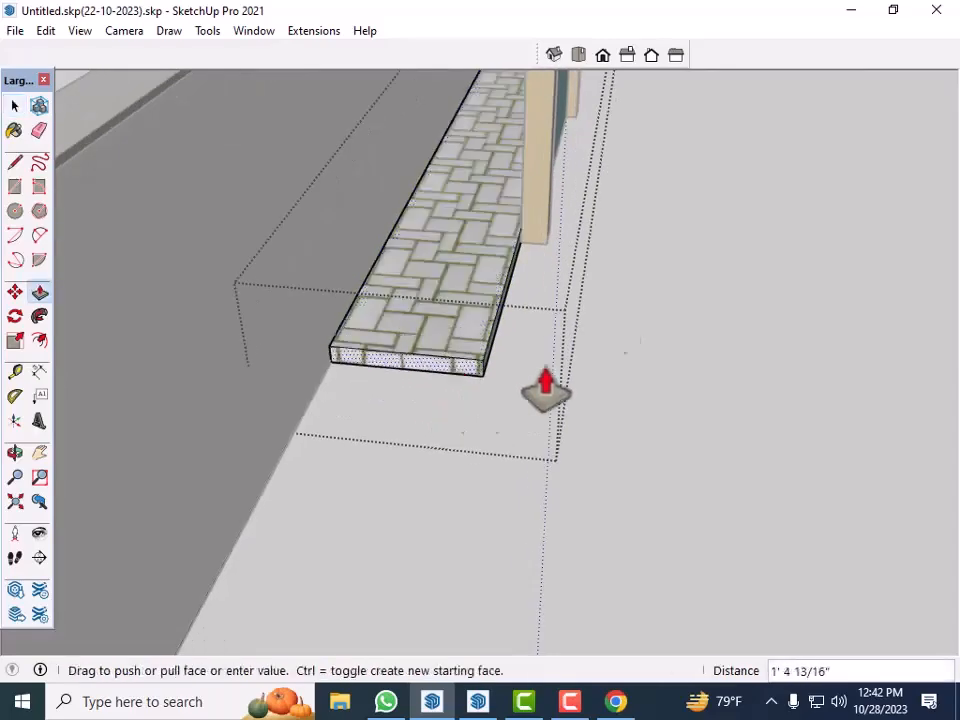
pyautogui.scroll(-7, 645, 221)
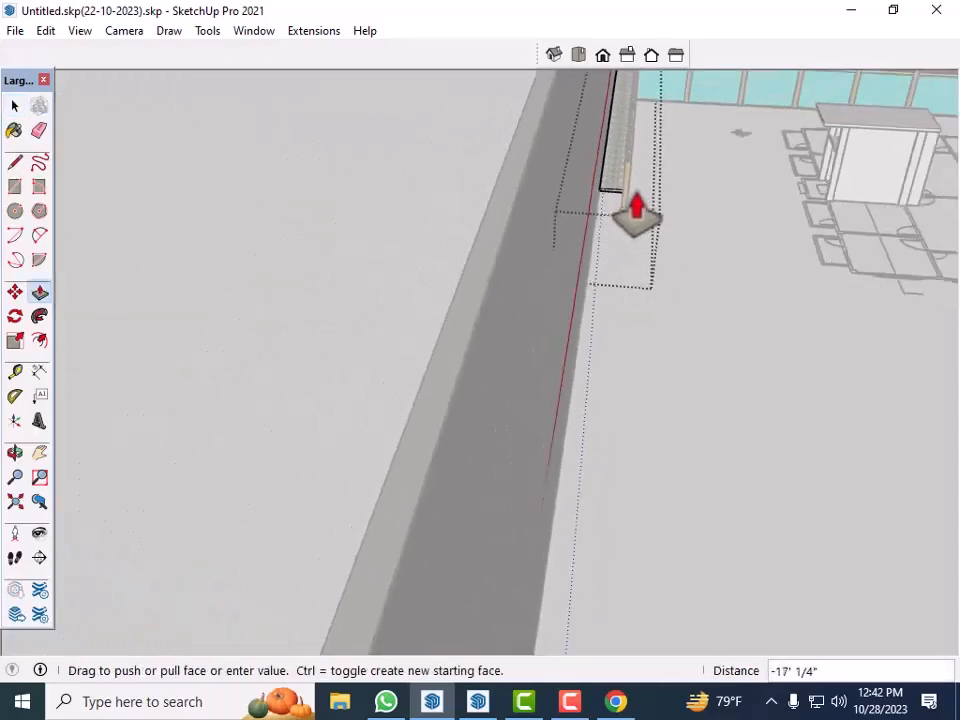
pyautogui.scroll(-2, 637, 212)
pyautogui.click(582, 472)
pyautogui.press('space')
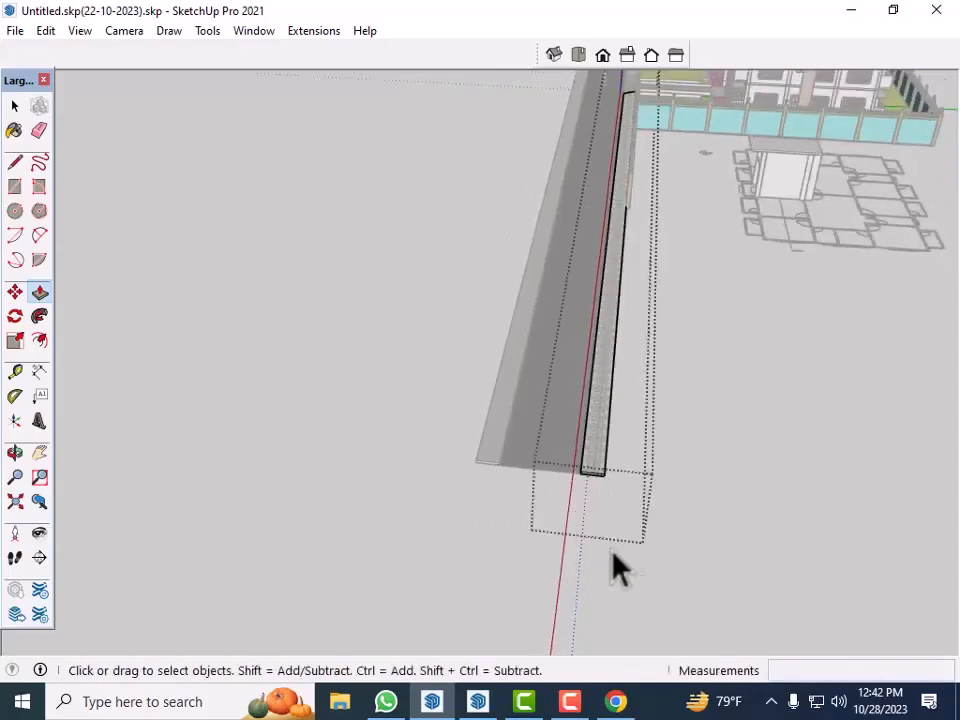
pyautogui.scroll(-3, 666, 540)
pyautogui.click(768, 600)
# Scale the black road to 1.39 along the red axis, lengthening it from its opposite end.
pyautogui.moveTo(447, 533); pyautogui.dragTo(881, 519, button='middle')
pyautogui.scroll(-1, 881, 519)
pyautogui.moveTo(342, 320); pyautogui.dragTo(872, 390, button='middle')
pyautogui.moveTo(335, 370); pyautogui.dragTo(306, 349, button='middle')
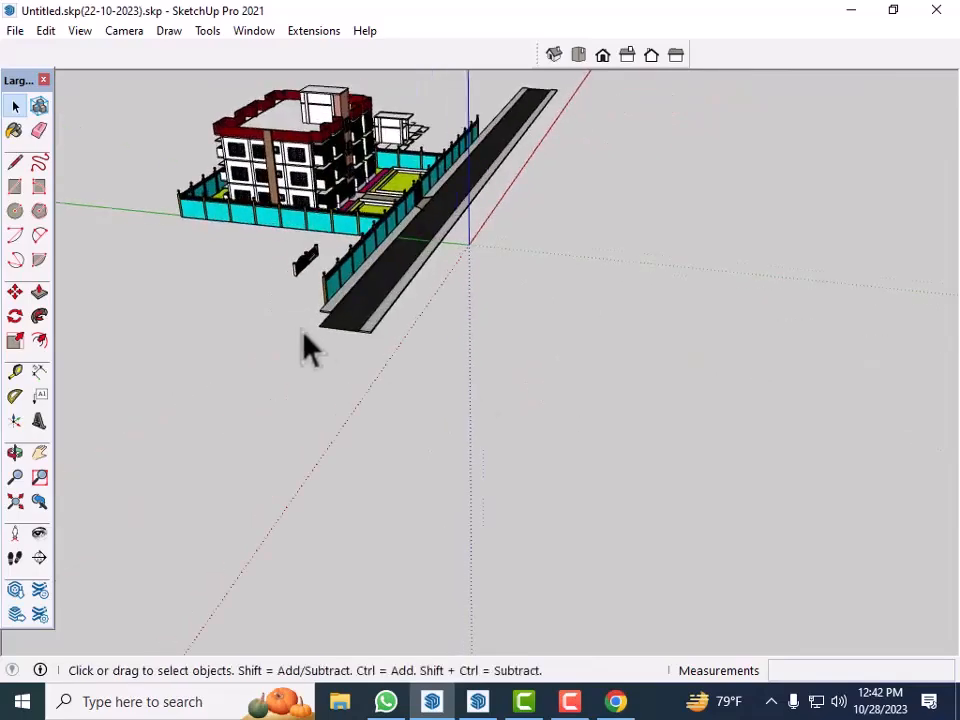
pyautogui.scroll(6, 332, 336)
pyautogui.scroll(3, 430, 355)
pyautogui.click(484, 321)
pyautogui.scroll(-3, 490, 345)
pyautogui.press('s')
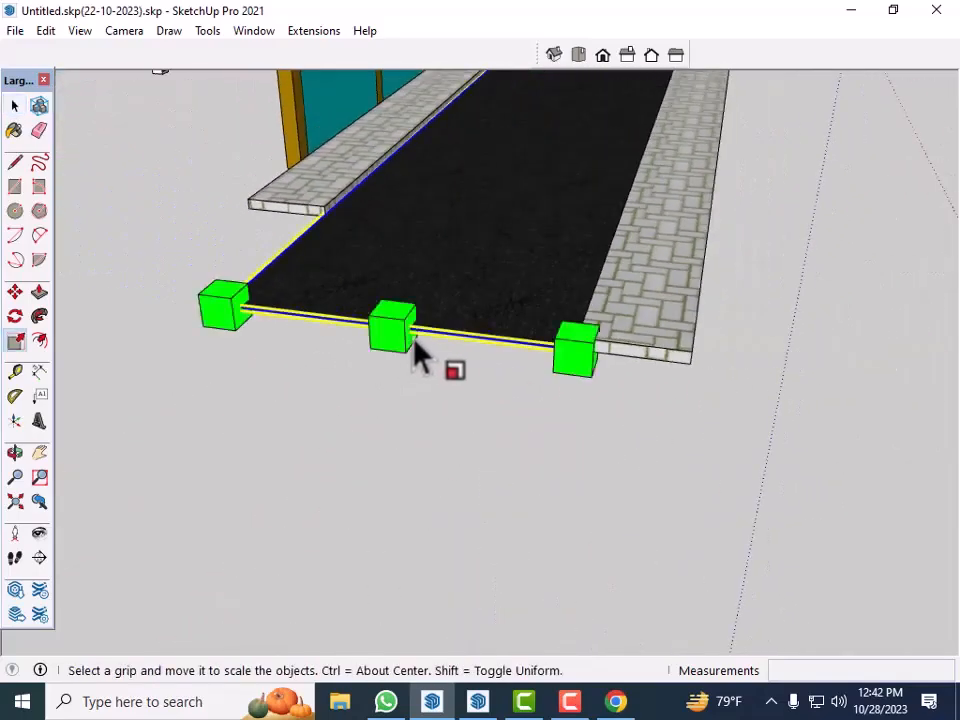
pyautogui.moveTo(392, 326); pyautogui.dragTo(570, 255)
pyautogui.scroll(-3, 570, 255)
pyautogui.scroll(-6, 569, 258)
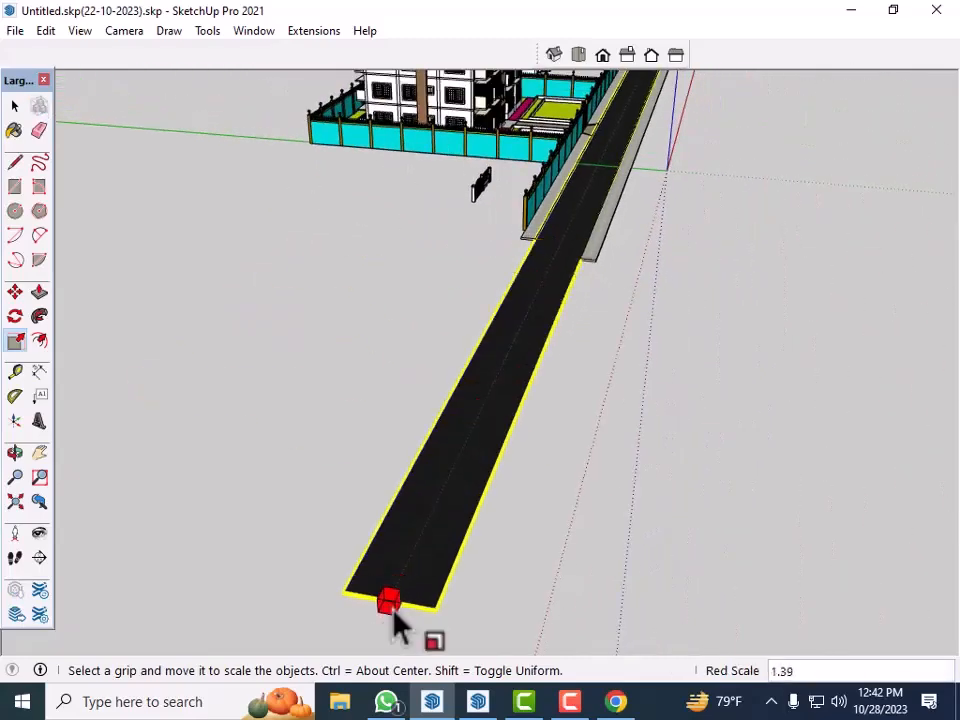
pyautogui.press('space')
# Pull the outer sidewalk's end face about 126' 10" to the road's corner at this opposite end, inside its group.
pyautogui.scroll(5, 606, 272)
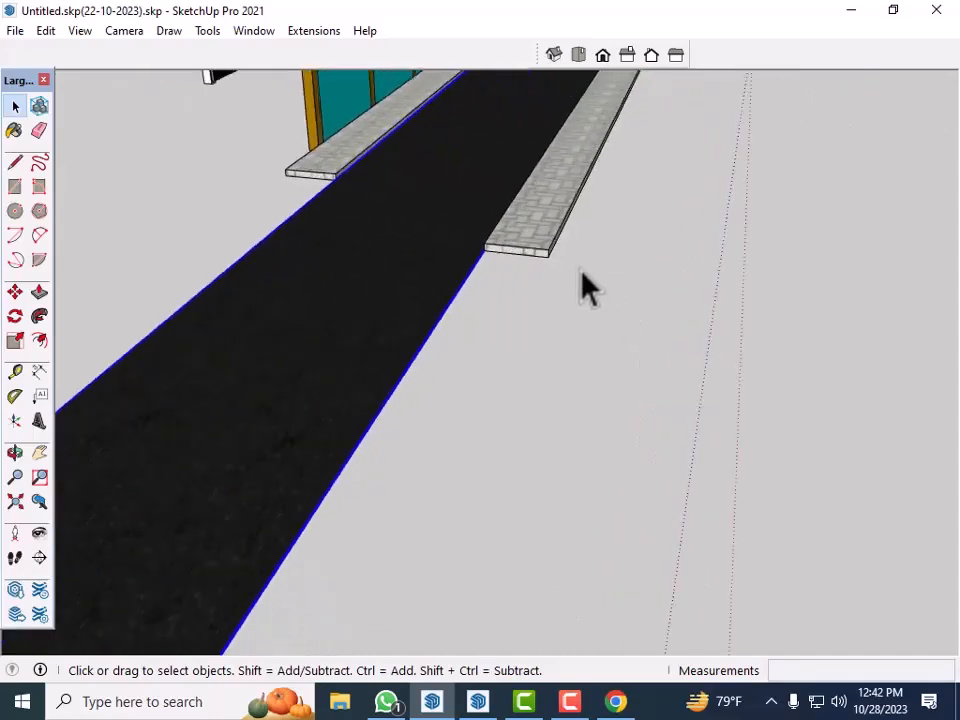
pyautogui.click(527, 247)
pyautogui.doubleClick(514, 247)
pyautogui.click(515, 247)
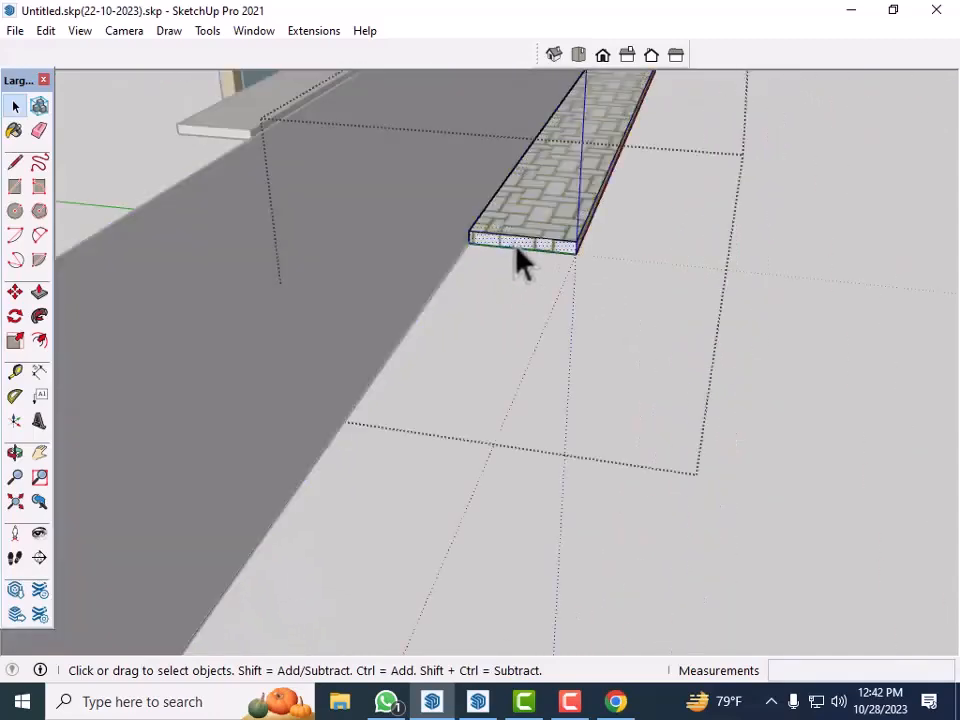
pyautogui.press('p')
pyautogui.scroll(2, 527, 244)
pyautogui.click(540, 241)
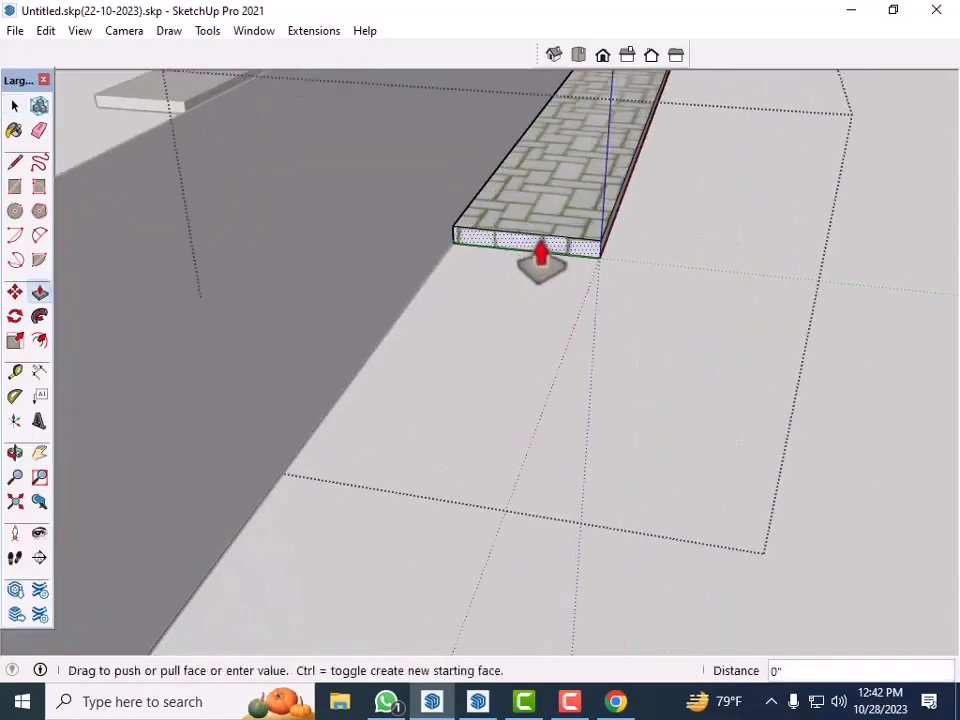
pyautogui.scroll(-2, 694, 210)
pyautogui.scroll(-5, 694, 228)
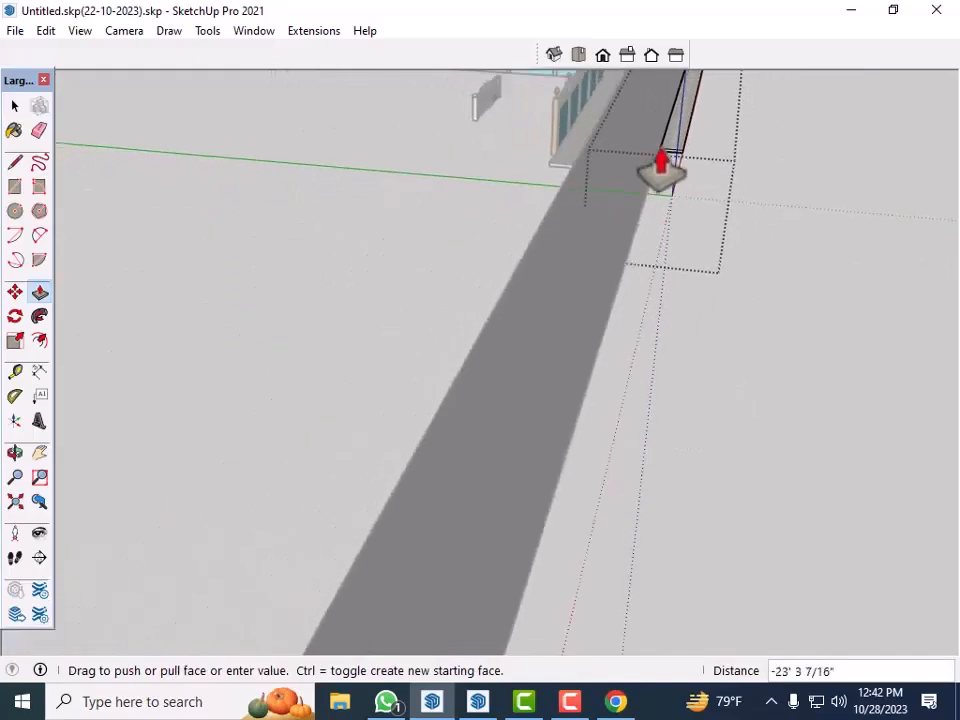
pyautogui.scroll(-2, 662, 152)
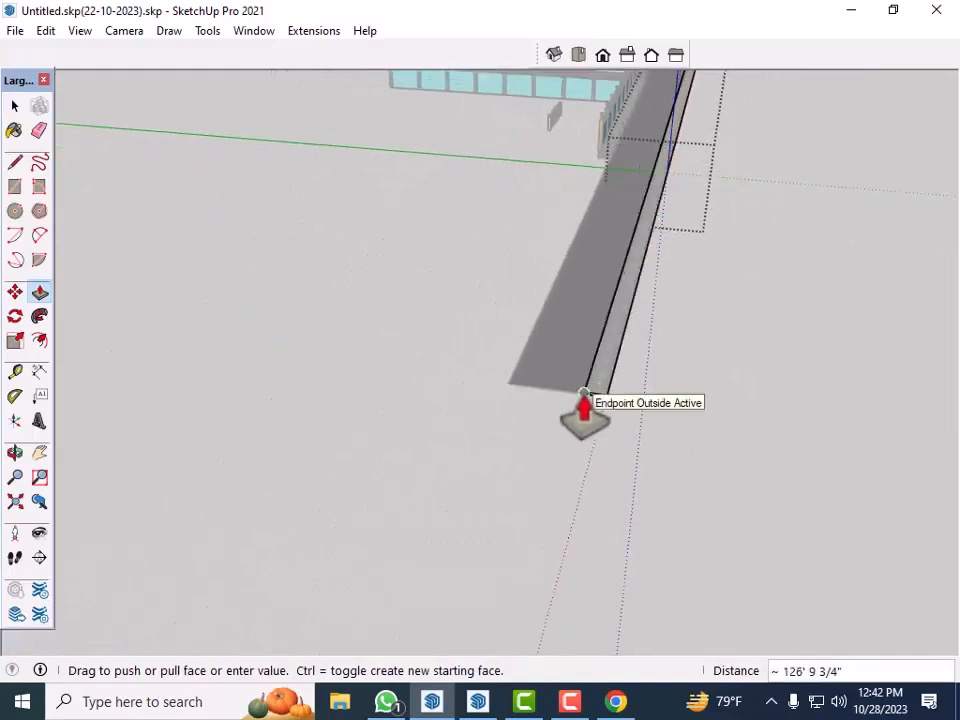
# Extend the wall-side sidewalk's end face to the opposite end of the road with Push/Pull and close its group.
pyautogui.scroll(4, 739, 332)
pyautogui.moveTo(542, 204); pyautogui.dragTo(607, 133, button='middle')
pyautogui.scroll(7, 567, 146)
pyautogui.tripleClick(497, 213)
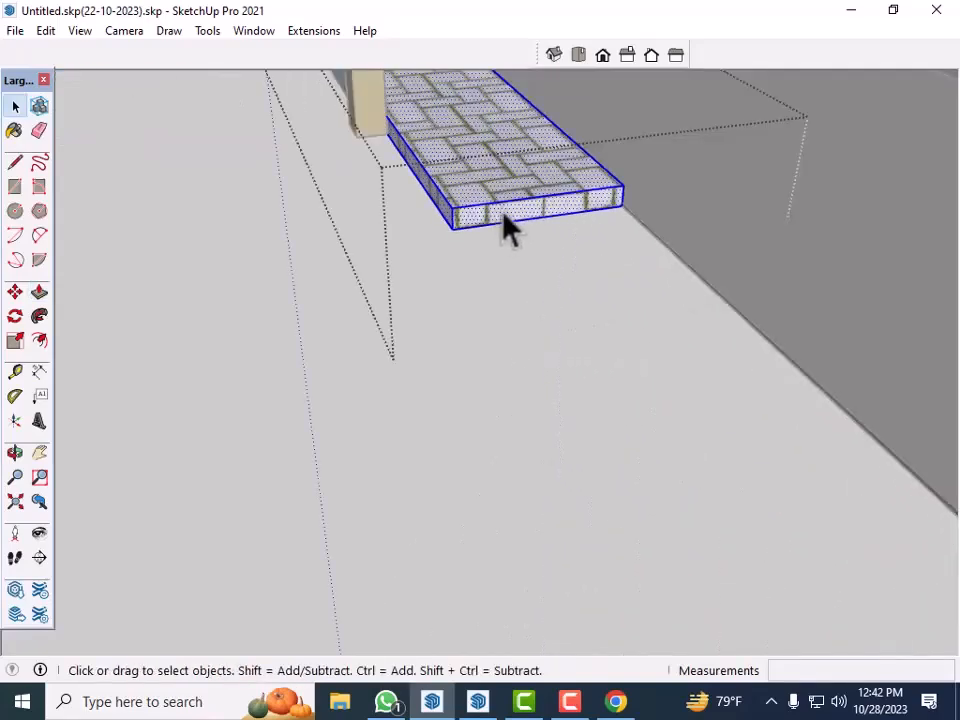
pyautogui.press('p')
pyautogui.scroll(3, 505, 228)
pyautogui.click(504, 214)
pyautogui.scroll(-6, 446, 176)
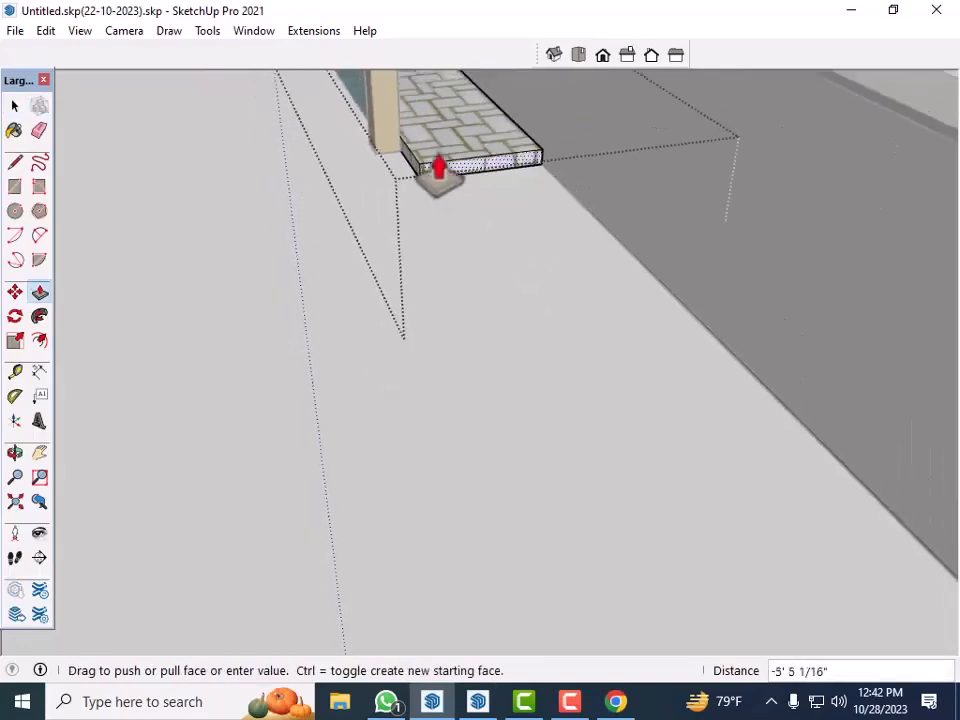
pyautogui.scroll(-5, 441, 120)
pyautogui.scroll(5, 705, 366)
pyautogui.press('space')
pyautogui.click(653, 445)
pyautogui.scroll(-3, 653, 445)
# Examine the lengthened road, both sidewalks and the gate crossing along the whole front boundary wall.
pyautogui.moveTo(768, 462)
pyautogui.mouseDown(button='middle')
pyautogui.moveTo(714, 489)
pyautogui.moveTo(602, 508)
pyautogui.moveTo(243, 449)
pyautogui.moveTo(140, 410)
pyautogui.mouseUp(button='middle')
pyautogui.scroll(-2, 602, 508)
pyautogui.moveTo(587, 411); pyautogui.dragTo(294, 358, button='middle')
pyautogui.scroll(-2, 294, 358)
pyautogui.moveTo(707, 431); pyautogui.dragTo(475, 435, button='middle')
pyautogui.scroll(5, 786, 392)
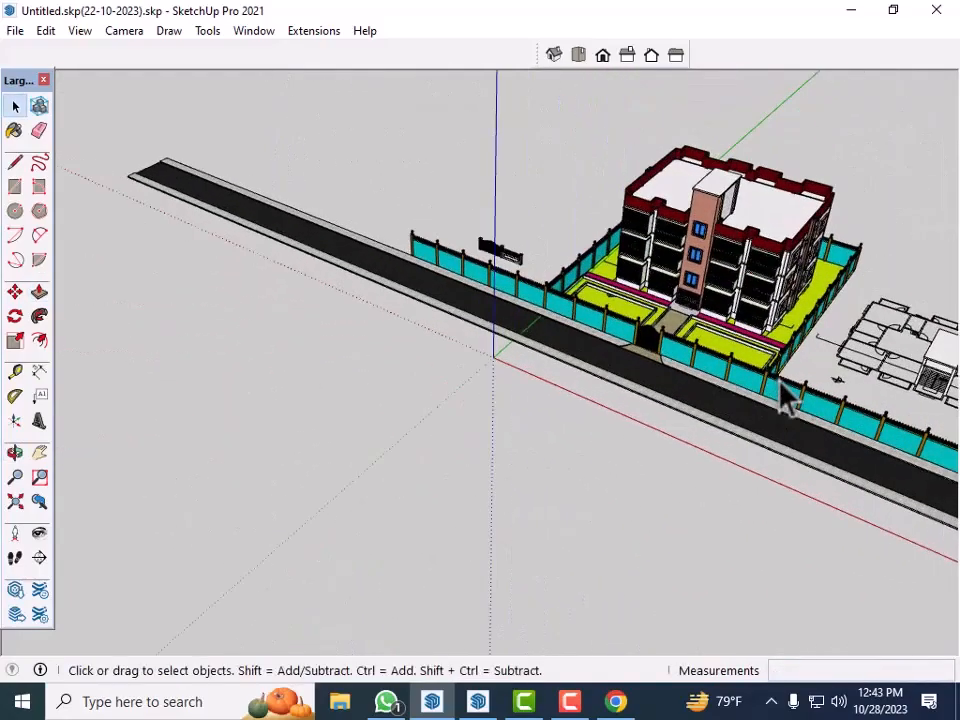
pyautogui.scroll(3, 481, 404)
pyautogui.scroll(-2, 478, 404)
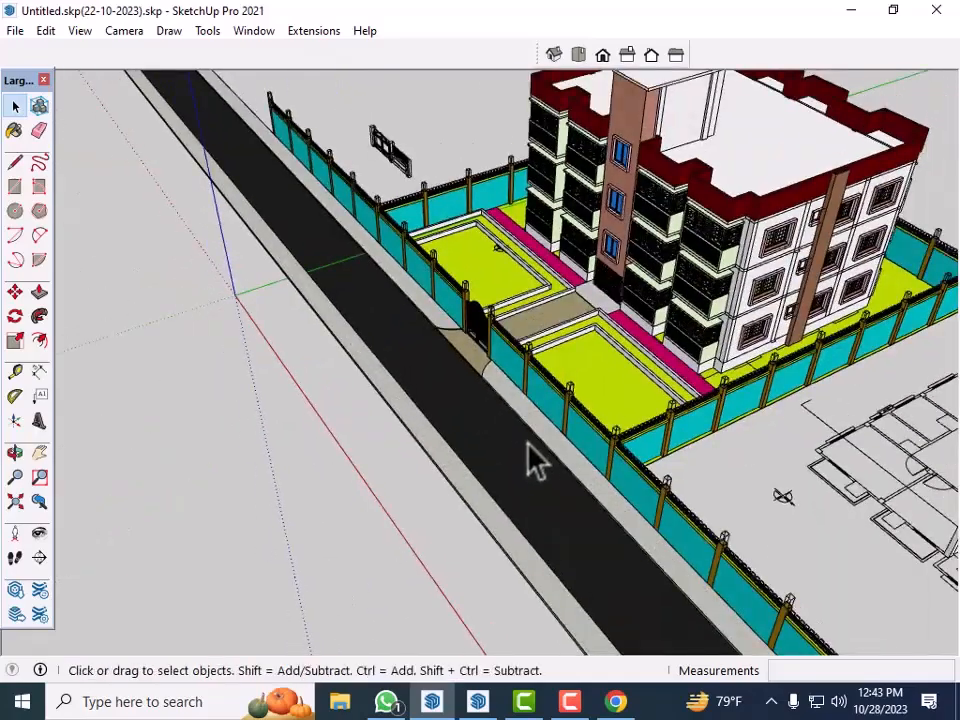
pyautogui.moveTo(536, 467); pyautogui.dragTo(564, 418, button='middle')
pyautogui.scroll(-1, 523, 450)
pyautogui.moveTo(523, 450); pyautogui.dragTo(597, 438, button='middle')
pyautogui.scroll(3, 574, 429)
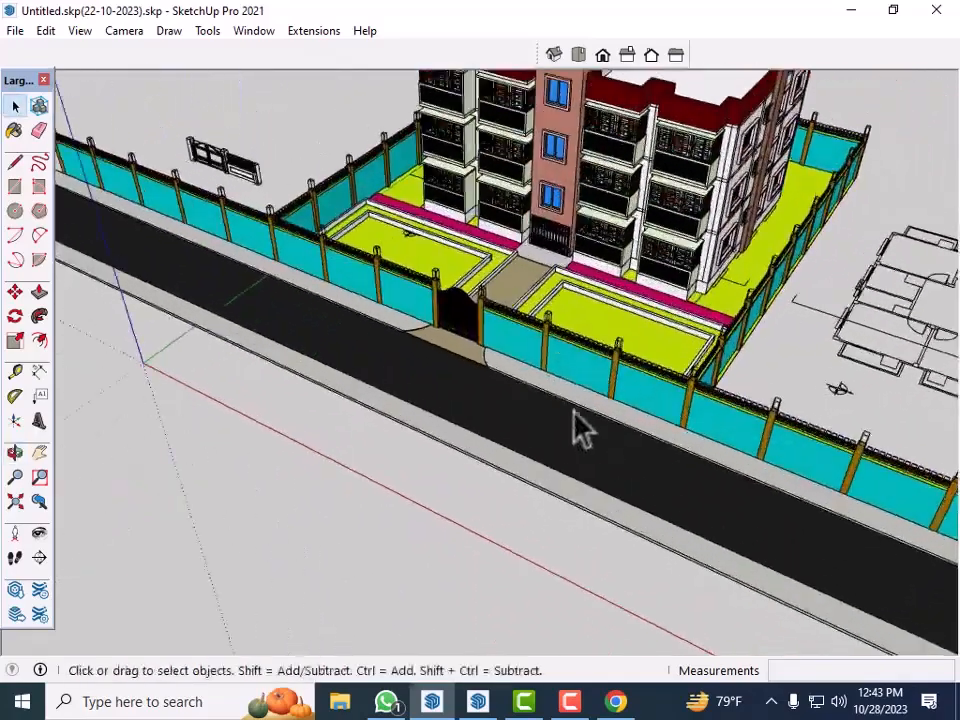
pyautogui.scroll(3, 480, 339)
pyautogui.moveTo(491, 360); pyautogui.dragTo(425, 350, button='middle')
pyautogui.scroll(-7, 400, 360)
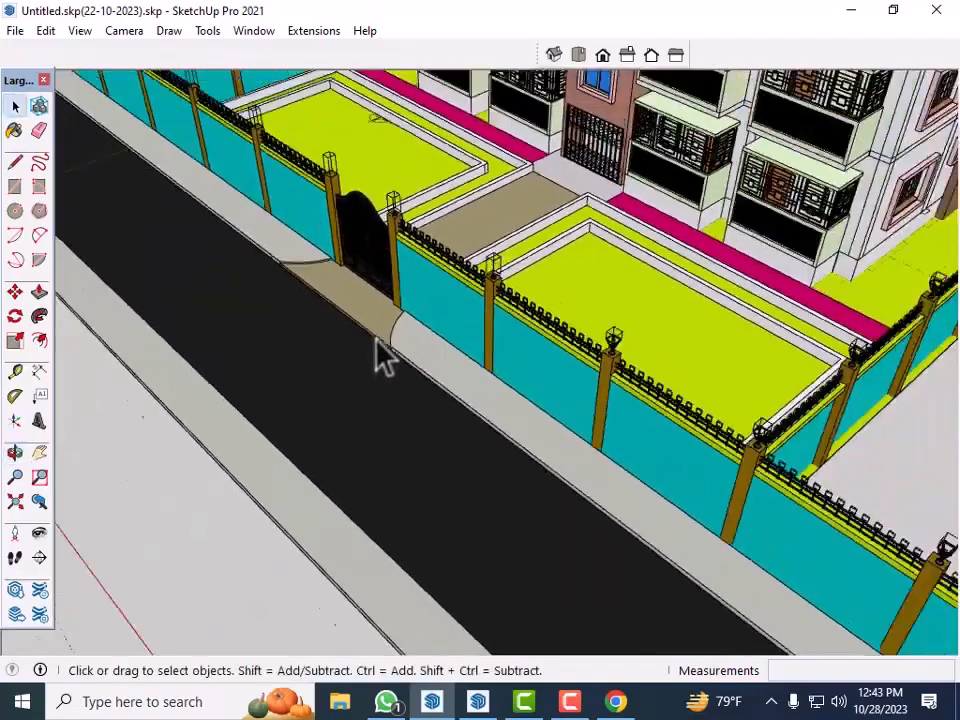
pyautogui.scroll(3, 656, 583)
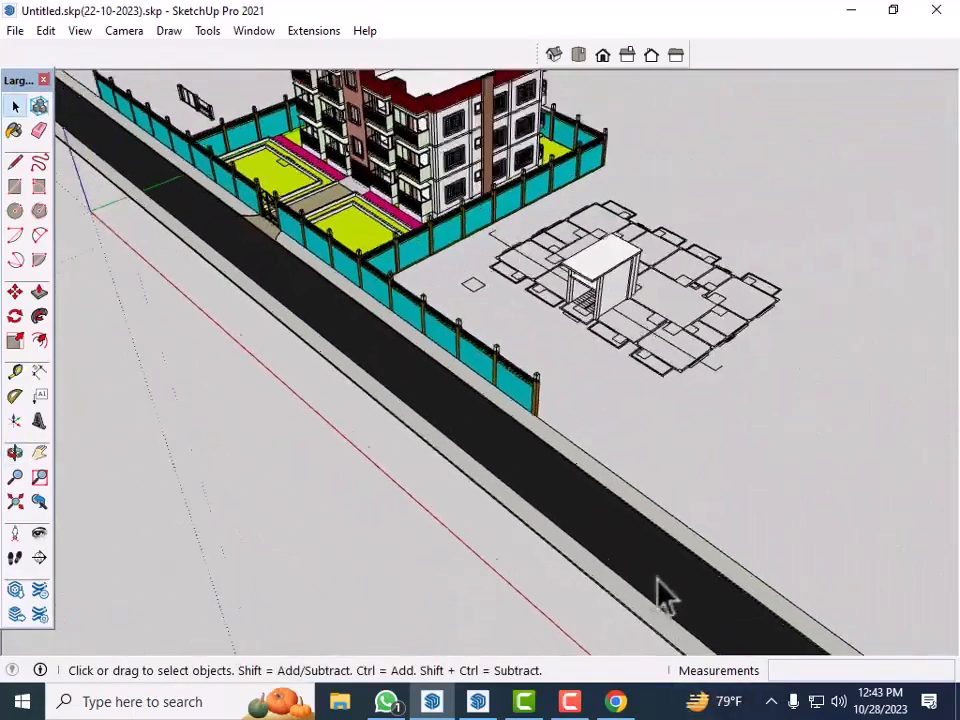
pyautogui.scroll(-2, 560, 383)
pyautogui.moveTo(424, 411); pyautogui.dragTo(502, 418, button='middle')
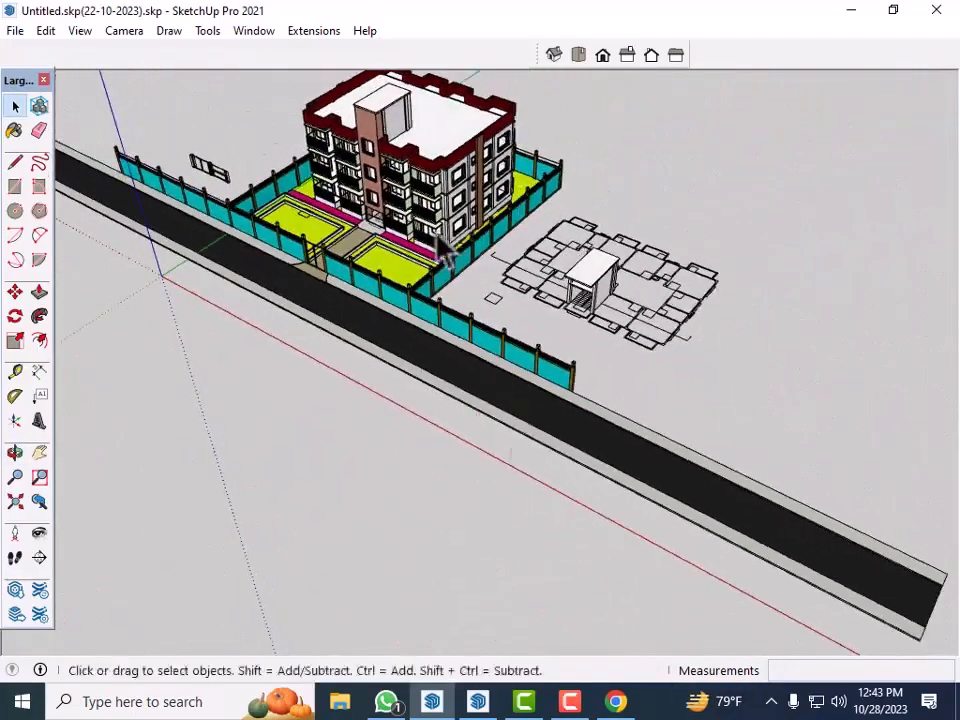
# Examine the building's collapsible-gate entrance, the path in front of it and the low double walls around both front lawns.
pyautogui.scroll(5, 410, 215)
pyautogui.scroll(5, 340, 180)
pyautogui.moveTo(364, 242)
pyautogui.mouseDown(button='middle')
pyautogui.moveTo(471, 321)
pyautogui.moveTo(448, 342)
pyautogui.moveTo(713, 305)
pyautogui.mouseUp(button='middle')
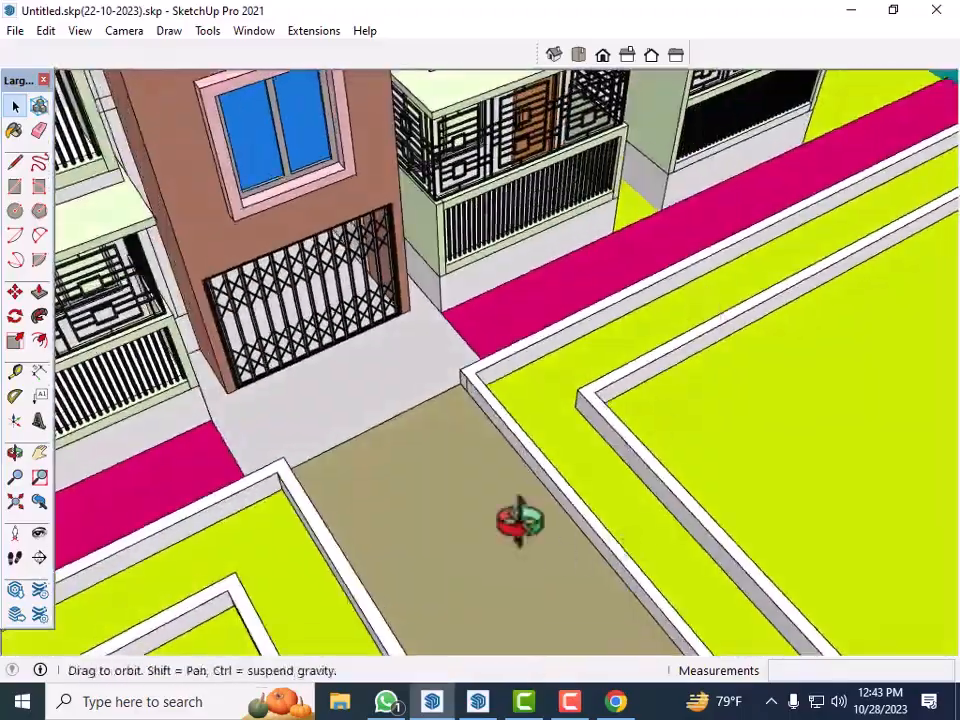
pyautogui.scroll(4, 593, 411)
pyautogui.scroll(-4, 371, 396)
pyautogui.moveTo(450, 386)
pyautogui.mouseDown(button='middle')
pyautogui.moveTo(315, 441)
pyautogui.moveTo(293, 379)
pyautogui.moveTo(220, 441)
pyautogui.mouseUp(button='middle')
pyautogui.scroll(2, 293, 377)
pyautogui.scroll(-3, 220, 441)
pyautogui.moveTo(290, 375); pyautogui.dragTo(322, 358, button='middle')
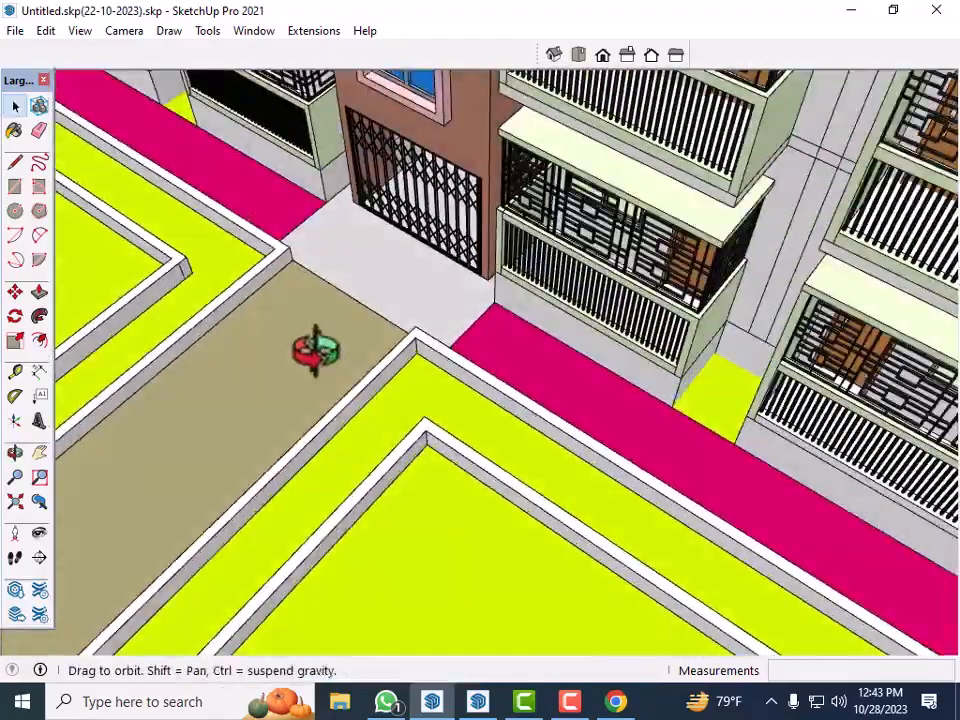
pyautogui.scroll(4, 332, 279)
pyautogui.scroll(-3, 497, 422)
pyautogui.moveTo(497, 422)
pyautogui.mouseDown(button='middle')
pyautogui.moveTo(583, 443)
pyautogui.moveTo(617, 407)
pyautogui.mouseUp(button='middle')
pyautogui.scroll(4, 617, 407)
pyautogui.moveTo(489, 394); pyautogui.dragTo(782, 405, button='middle')
pyautogui.scroll(1, 842, 343)
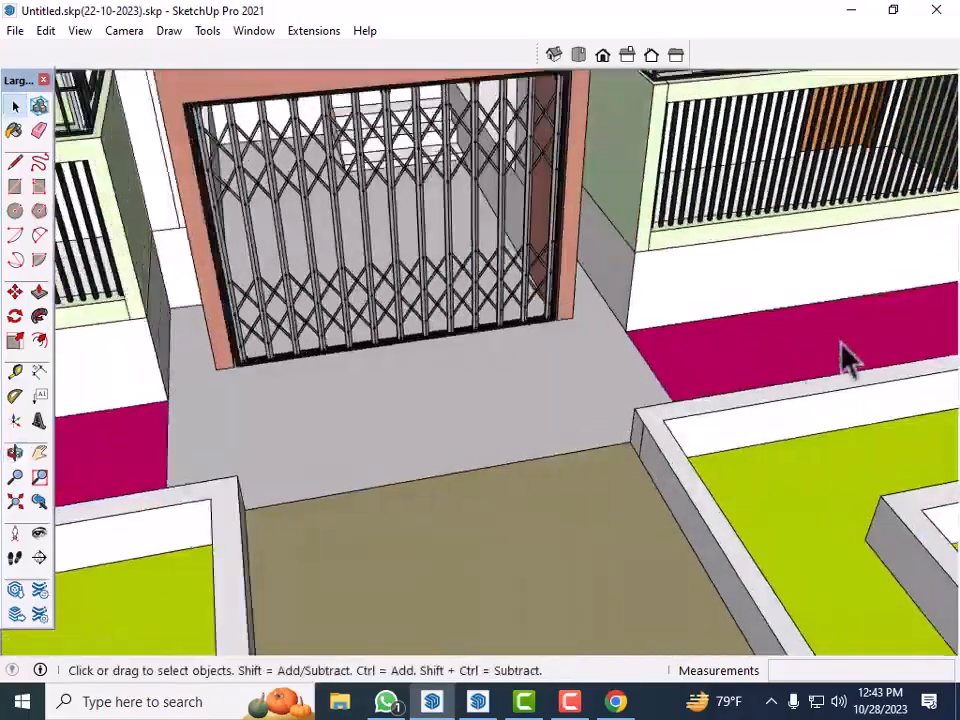
pyautogui.scroll(-5, 596, 326)
pyautogui.moveTo(514, 328)
pyautogui.mouseDown(button='middle')
pyautogui.moveTo(630, 343)
pyautogui.moveTo(422, 352)
pyautogui.mouseUp(button='middle')
pyautogui.scroll(-3, 418, 342)
pyautogui.moveTo(600, 415)
pyautogui.mouseDown(button='middle')
pyautogui.moveTo(551, 424)
pyautogui.moveTo(499, 411)
pyautogui.mouseUp(button='middle')
pyautogui.moveTo(770, 488)
pyautogui.mouseDown(button='middle')
pyautogui.moveTo(707, 510)
pyautogui.moveTo(500, 512)
pyautogui.moveTo(692, 551)
pyautogui.mouseUp(button='middle')
pyautogui.scroll(-1, 488, 507)
pyautogui.scroll(2, 671, 536)
pyautogui.scroll(5, 396, 407)
pyautogui.scroll(-6, 478, 354)
pyautogui.moveTo(542, 422)
pyautogui.mouseDown(button='middle')
pyautogui.moveTo(696, 452)
pyautogui.moveTo(610, 405)
pyautogui.moveTo(718, 429)
pyautogui.moveTo(696, 407)
pyautogui.moveTo(580, 425)
pyautogui.mouseUp(button='middle')
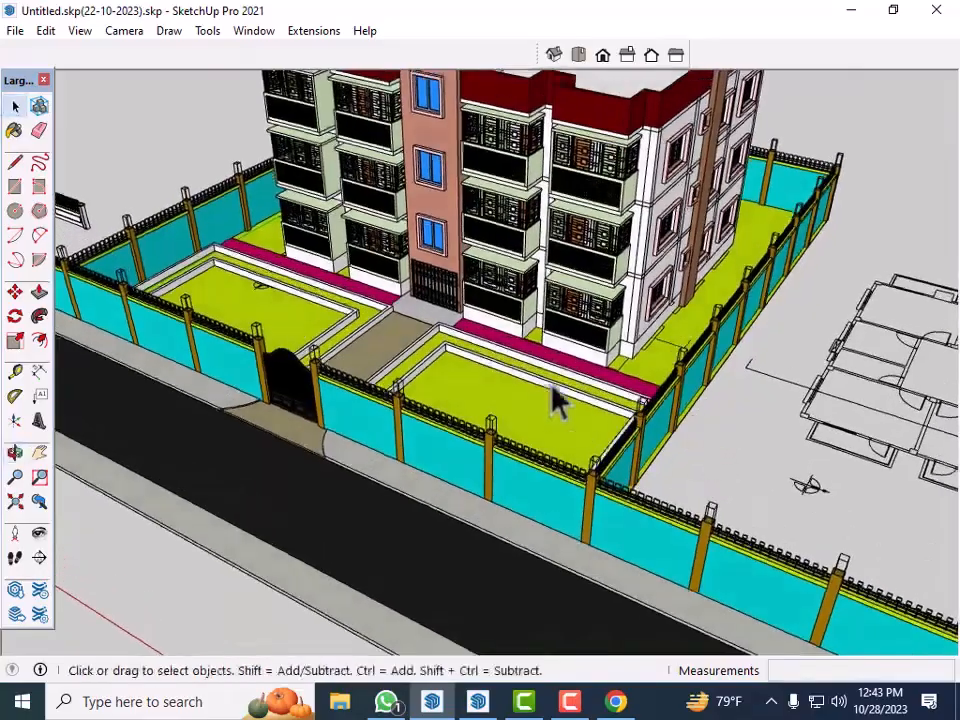
pyautogui.scroll(6, 424, 326)
pyautogui.moveTo(424, 332)
pyautogui.mouseDown(button='middle')
pyautogui.moveTo(411, 332)
pyautogui.moveTo(548, 385)
pyautogui.mouseUp(button='middle')
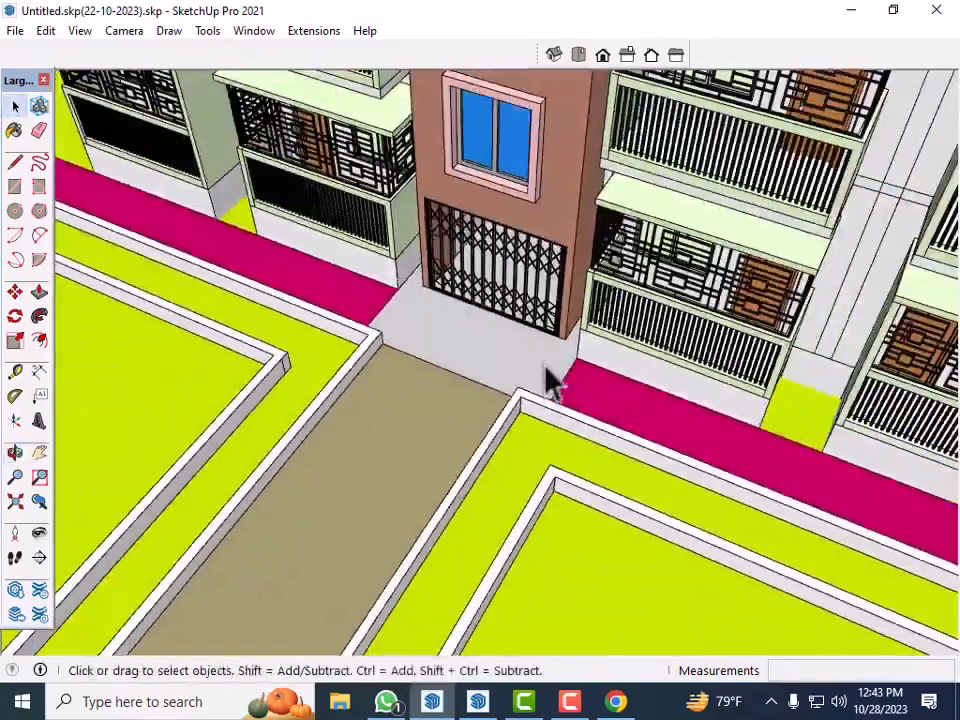
# Examine the sidewalk edge beside the gate crossing, the entrance path between the lawns, and the boundary wall towards the separate floor plan.
pyautogui.scroll(-6, 552, 380)
pyautogui.scroll(5, 360, 561)
pyautogui.moveTo(508, 555)
pyautogui.mouseDown(button='middle')
pyautogui.moveTo(508, 497)
pyautogui.moveTo(540, 566)
pyautogui.mouseUp(button='middle')
pyautogui.scroll(8, 540, 566)
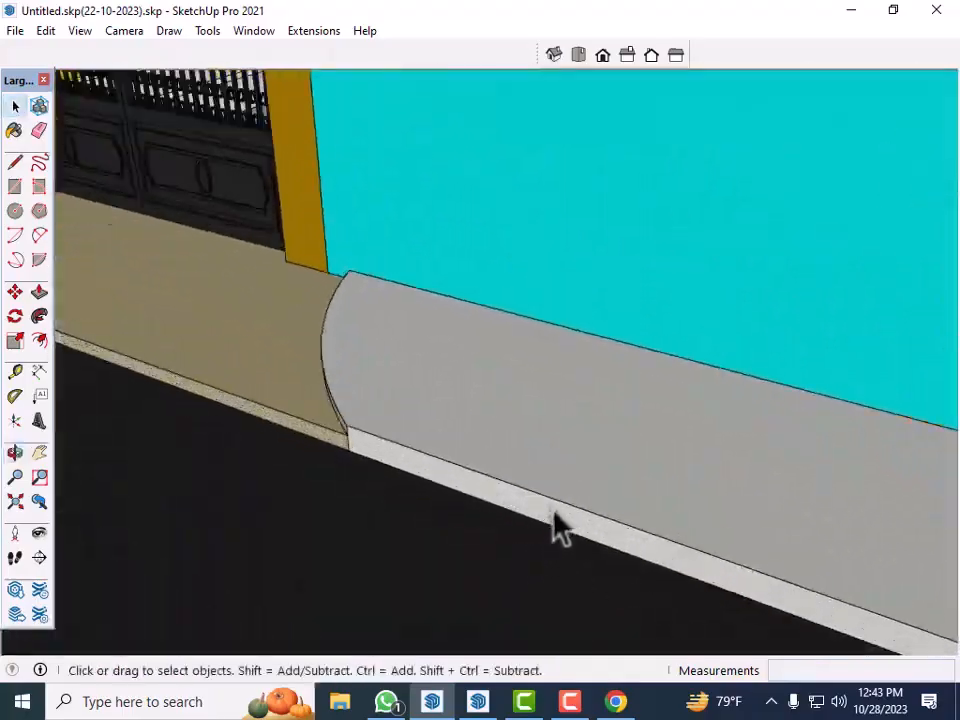
pyautogui.scroll(-6, 560, 525)
pyautogui.moveTo(609, 476); pyautogui.dragTo(654, 508, button='middle')
pyautogui.scroll(6, 641, 190)
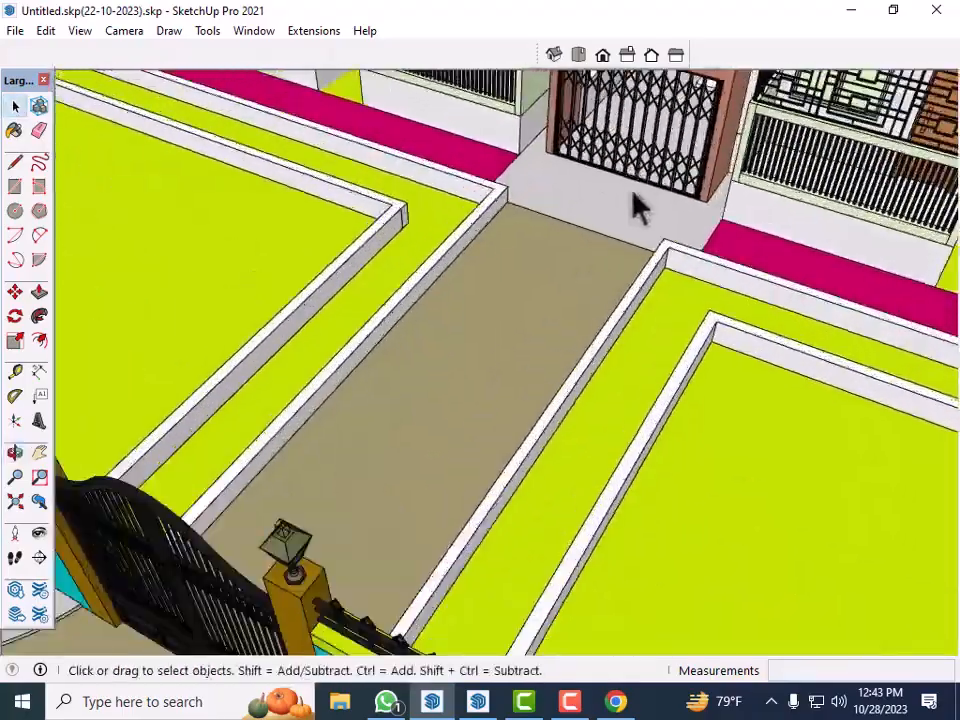
pyautogui.scroll(-5, 529, 508)
pyautogui.moveTo(551, 497); pyautogui.dragTo(630, 410, button='middle')
pyautogui.scroll(2, 630, 410)
pyautogui.scroll(-5, 630, 412)
pyautogui.scroll(-5, 499, 396)
pyautogui.moveTo(560, 420)
pyautogui.mouseDown(button='middle')
pyautogui.moveTo(606, 439)
pyautogui.moveTo(669, 407)
pyautogui.mouseUp(button='middle')
pyautogui.scroll(6, 669, 407)
pyautogui.scroll(3, 672, 418)
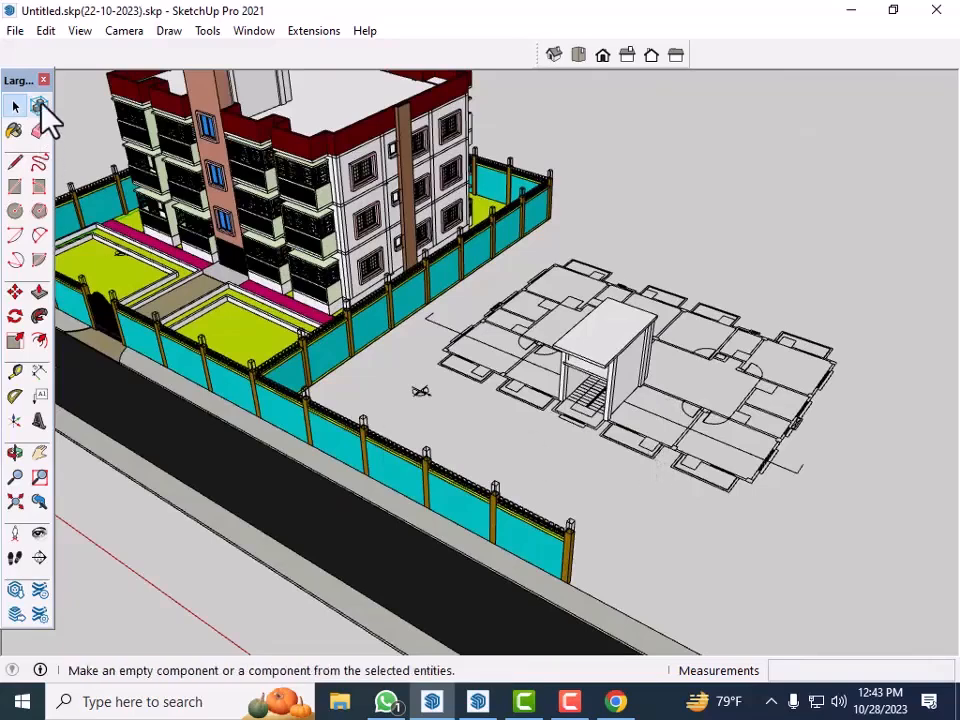
# Save the current model and save it again in the same folder under the new name Untitled.skp(28-10-2023).skp.
pyautogui.click(15, 30)
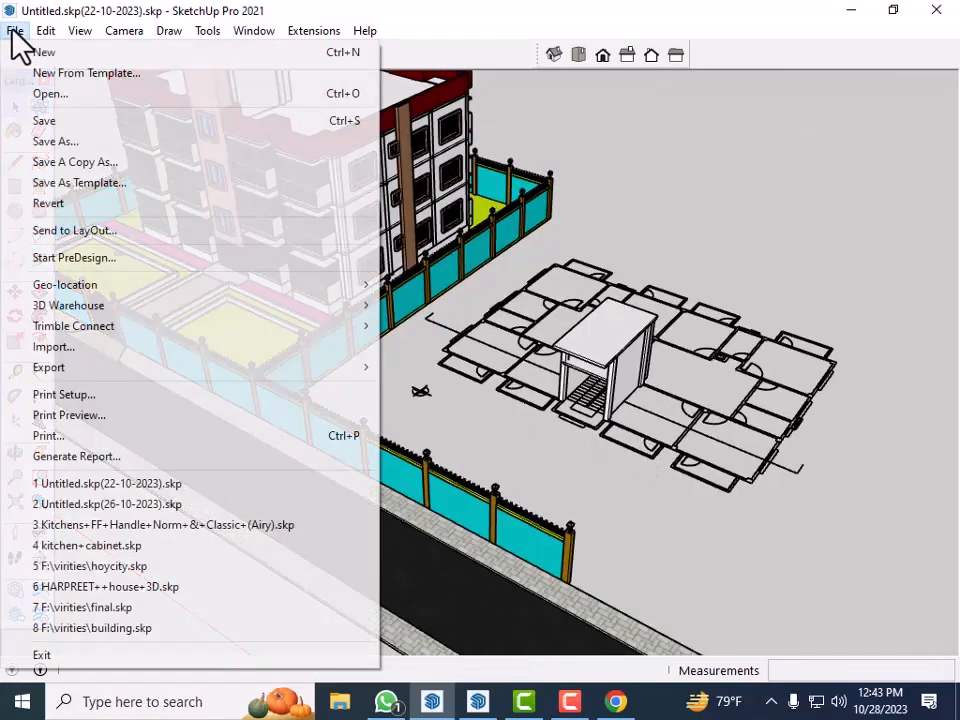
pyautogui.click(50, 118)
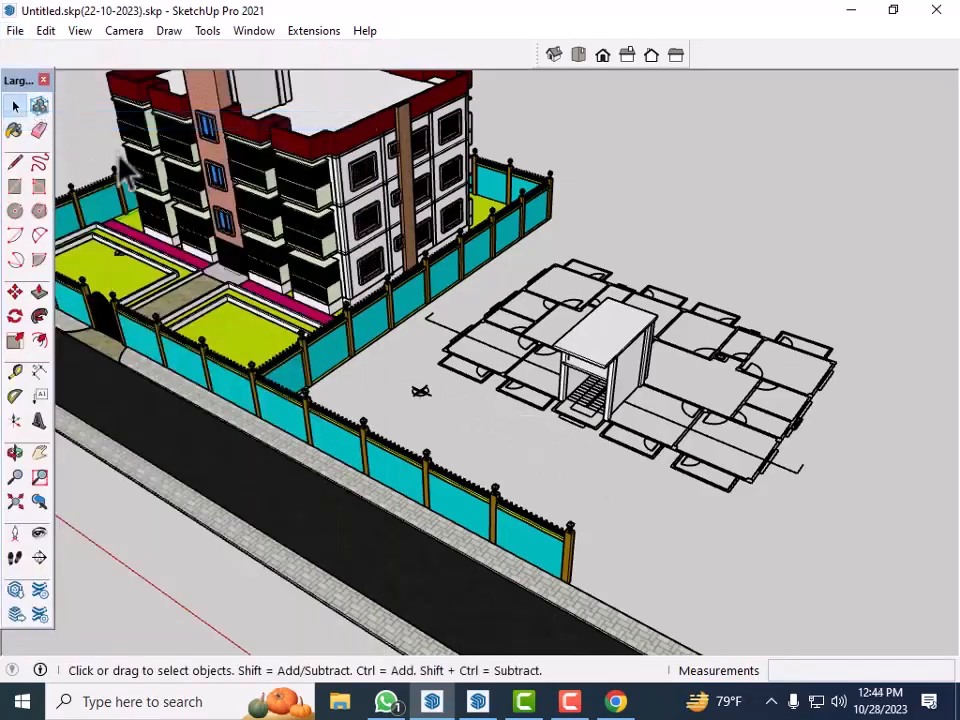
pyautogui.click(13, 32)
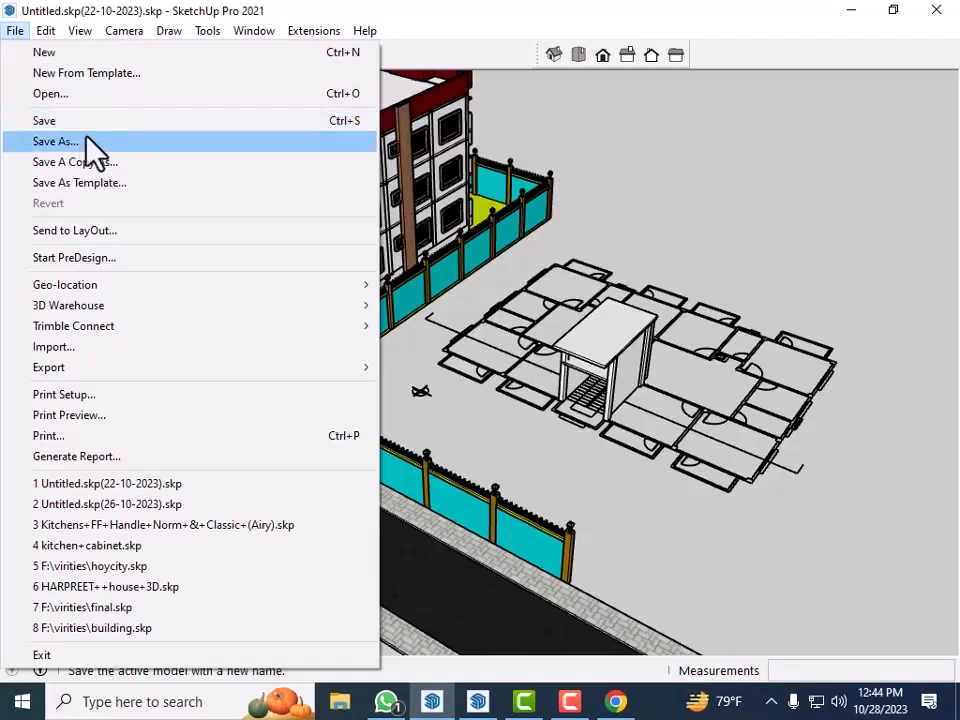
pyautogui.click(56, 141)
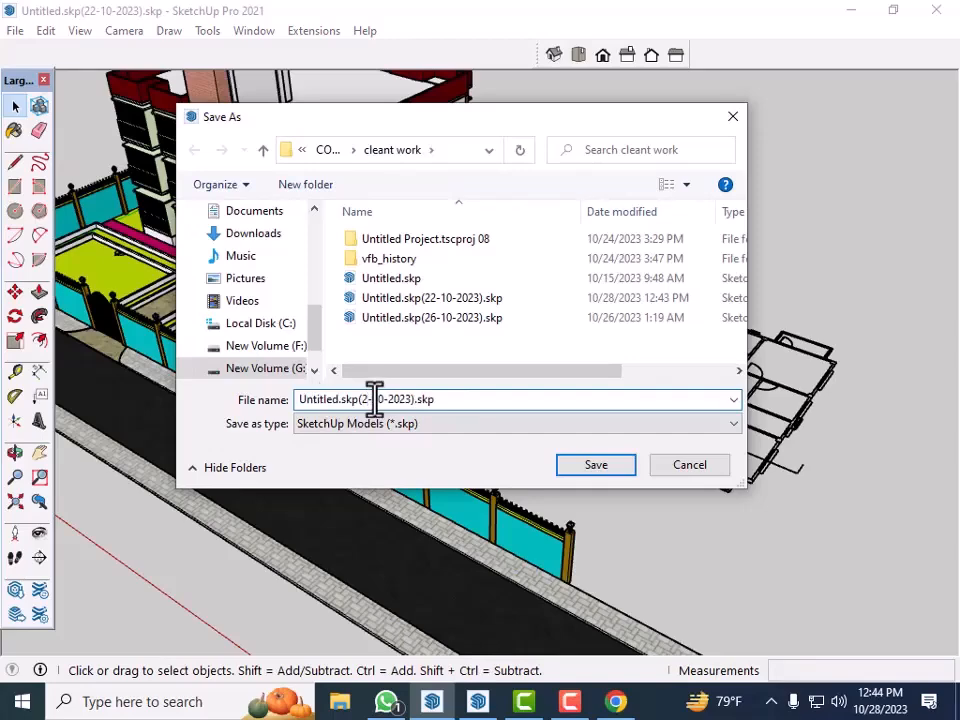
pyautogui.click(597, 466)
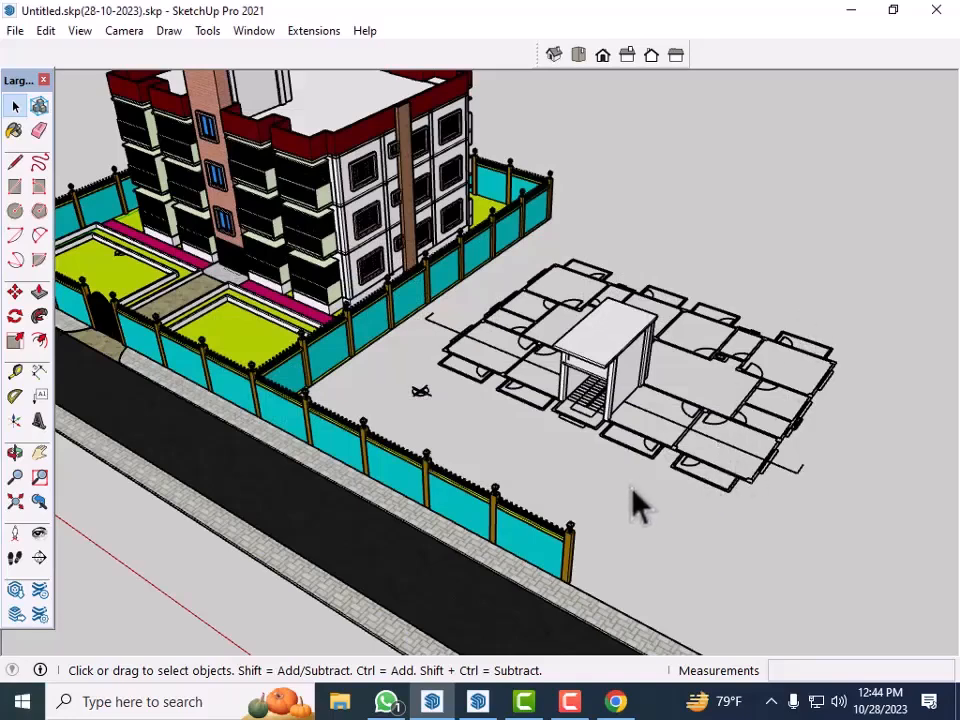
pyautogui.scroll(-2, 660, 495)
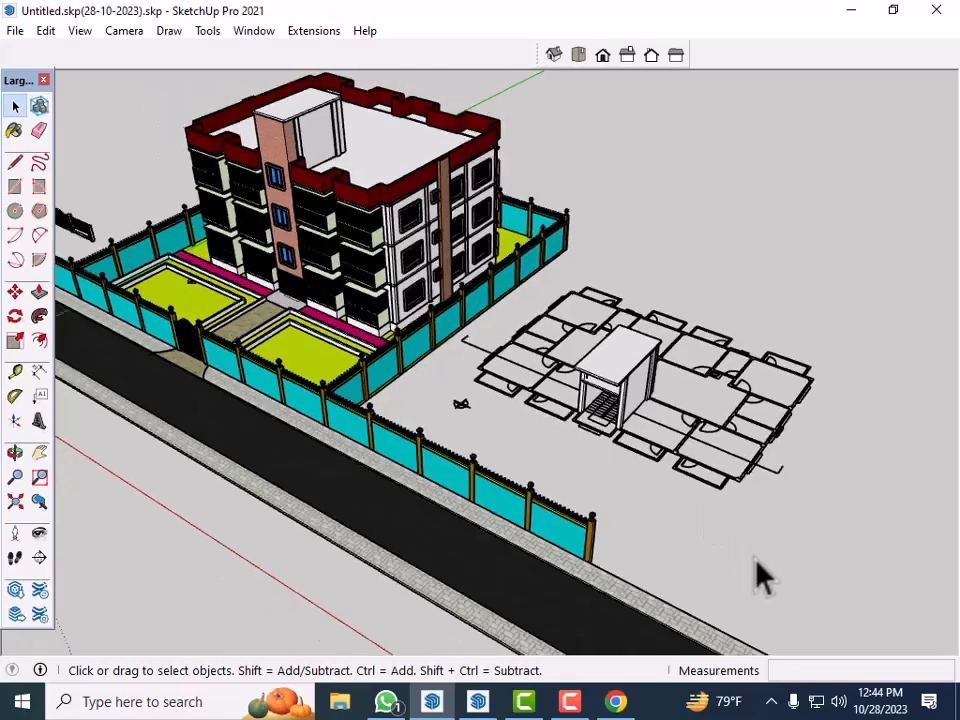
pyautogui.scroll(-1, 760, 575)
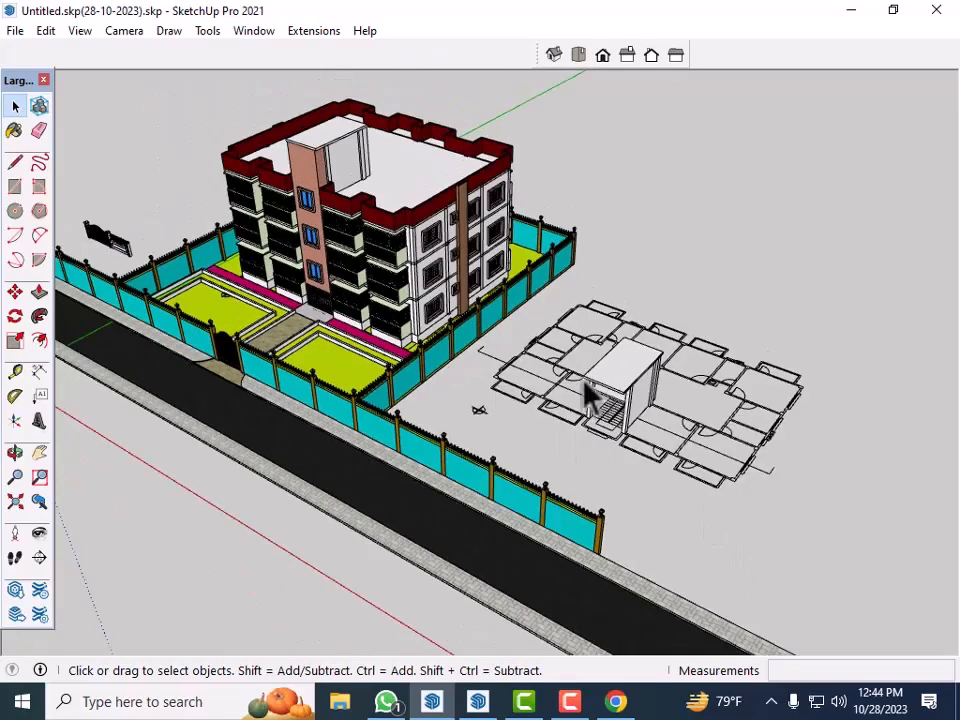